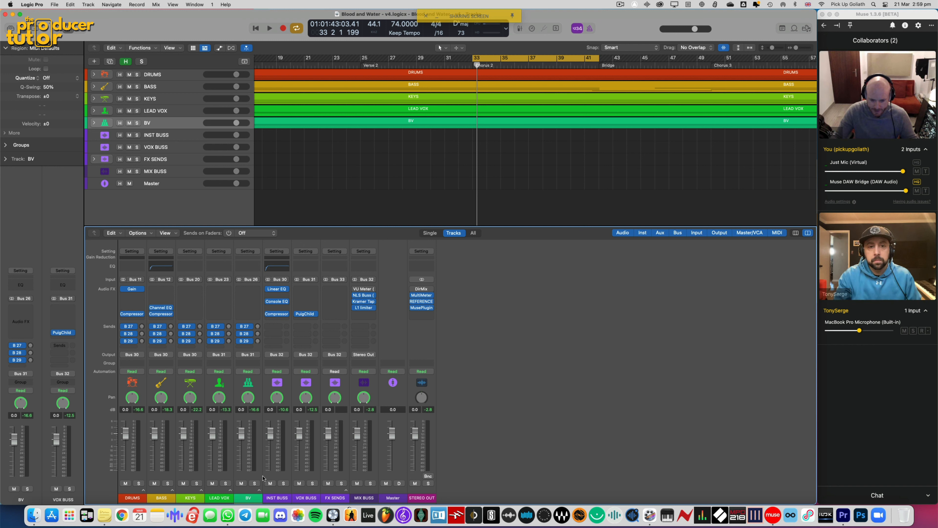
Expand the BV track stack and check which PuigTec EQ version is inserted on BV Buss 1
{"action": "left_click", "coordinate": [259, 489]}
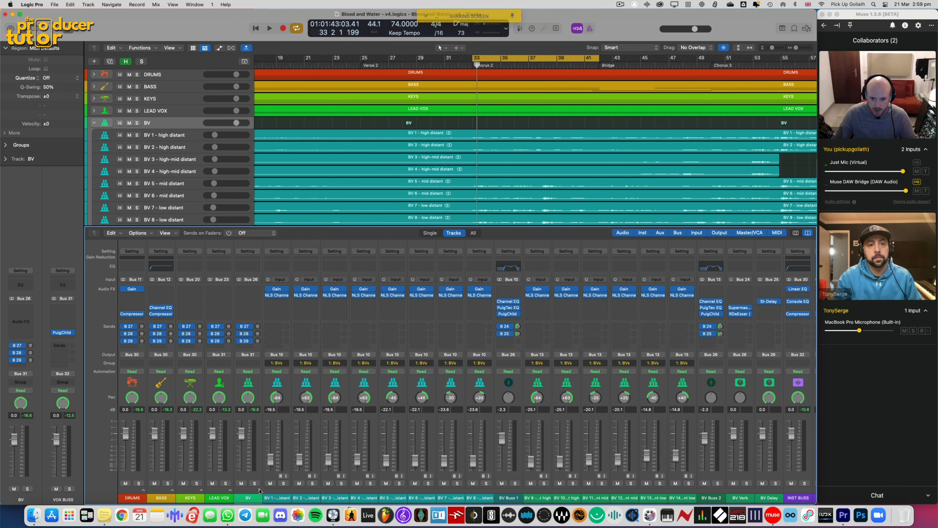
{"action": "left_click", "coordinate": [511, 379]}
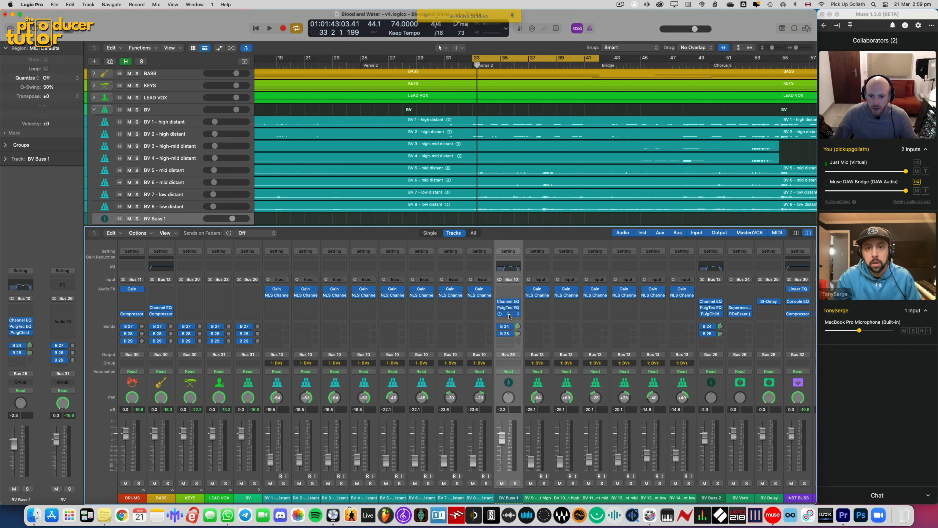
{"action": "left_click", "coordinate": [518, 309]}
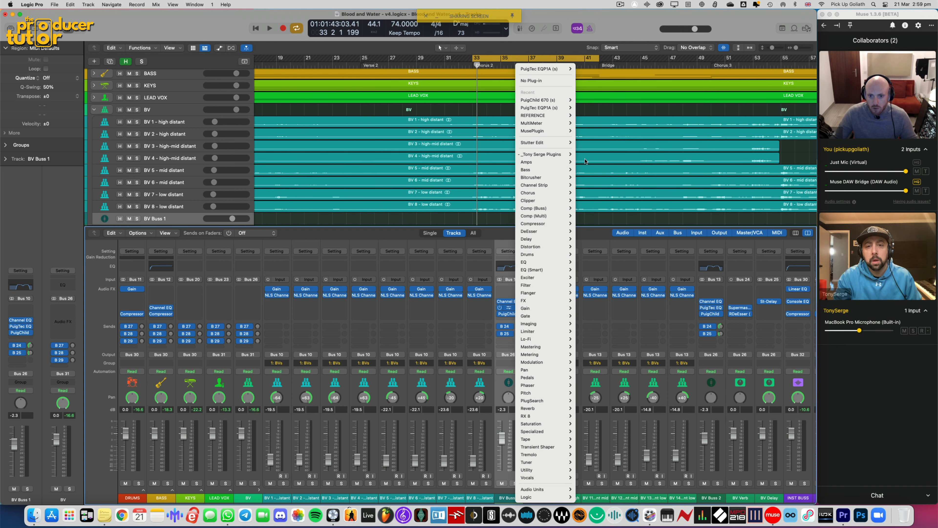
{"action": "mouse_move", "coordinate": [558, 155]}
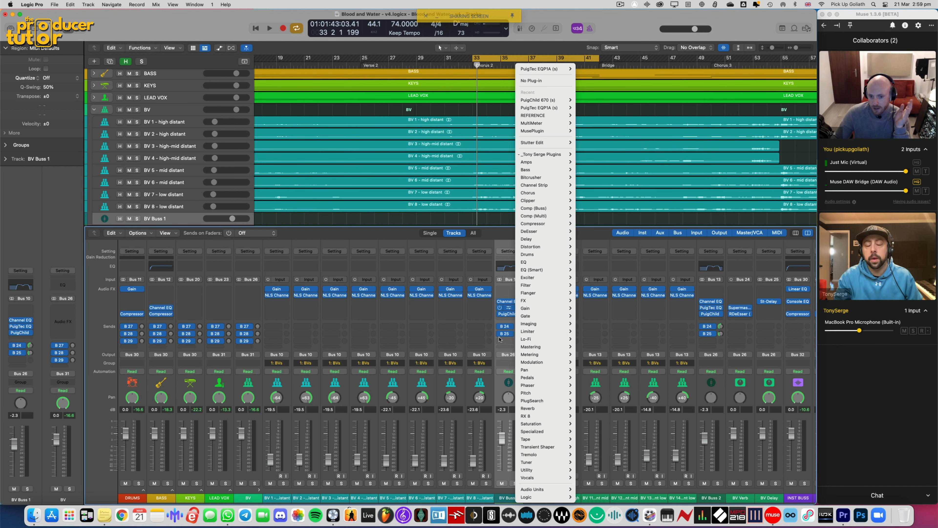
{"action": "left_click", "coordinate": [498, 379]}
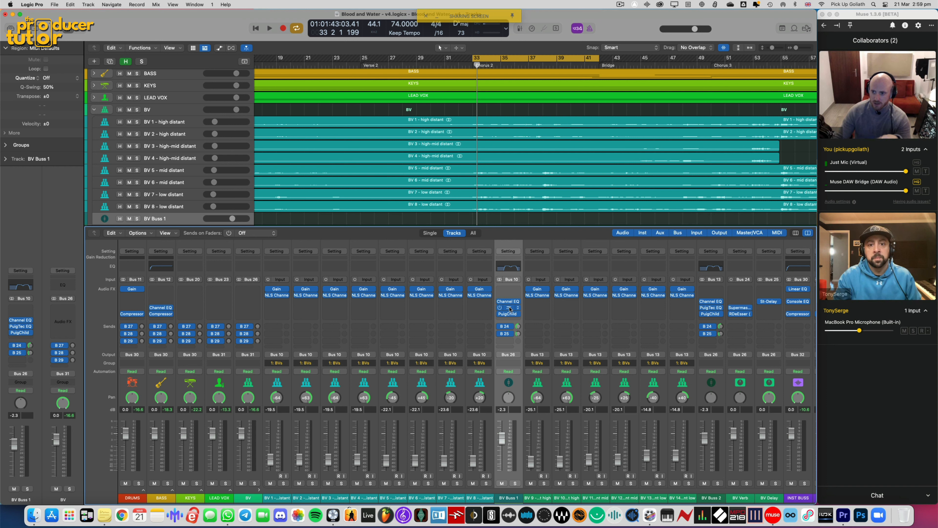
Check the PuigTec EQ version on BV Buss 2 and choose PuigTec EQP1A (m) as Dual Mono
{"action": "left_click", "coordinate": [709, 309]}
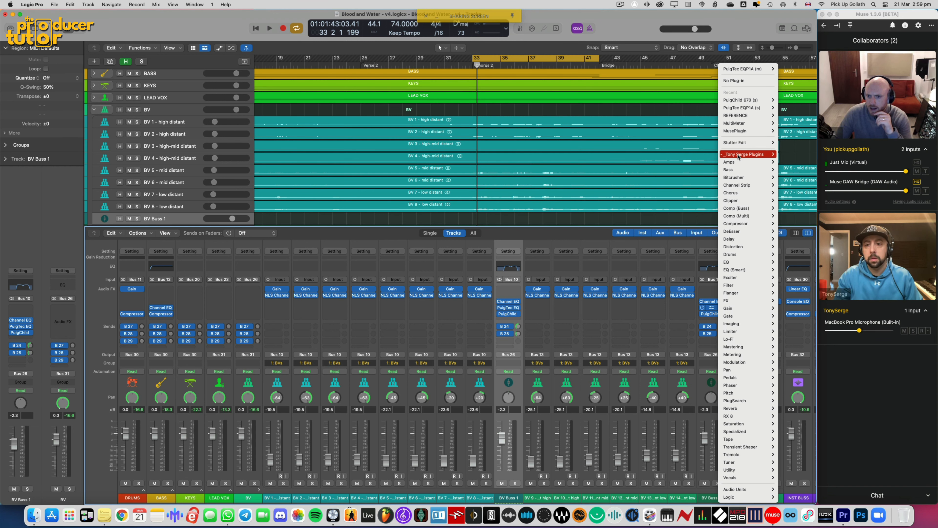
{"action": "mouse_move", "coordinate": [739, 157]}
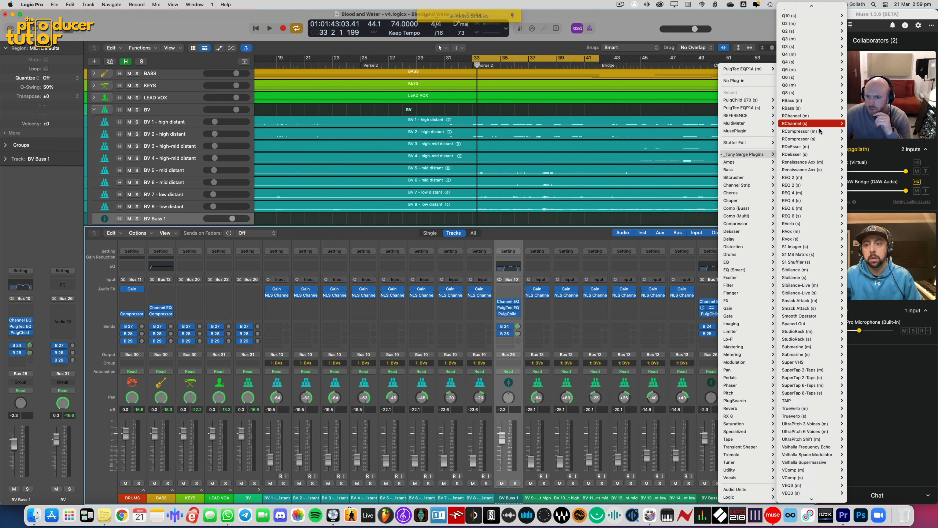
{"action": "scroll", "coordinate": [820, 130], "scroll_direction": "up", "scroll_amount": 10}
{"action": "mouse_move", "coordinate": [816, 132]}
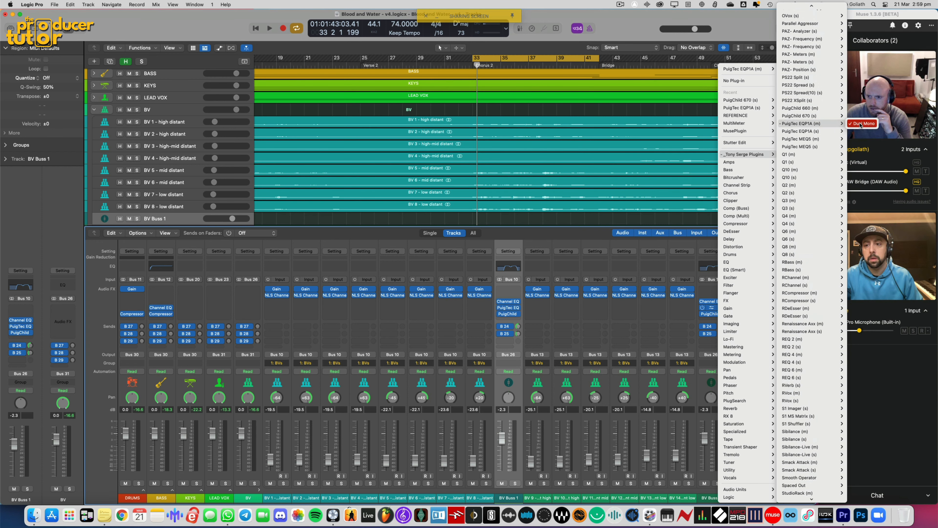
{"action": "left_click", "coordinate": [861, 124]}
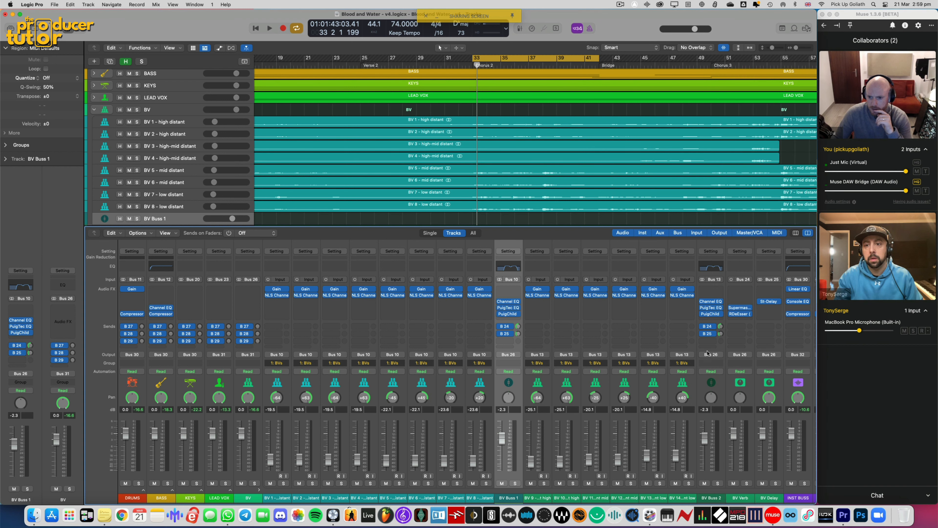
Replace the PuigTec EQ on BV Buss 2 with a copy of the PuigTec EQ from BV Buss 1
{"action": "left_click", "coordinate": [722, 308]}
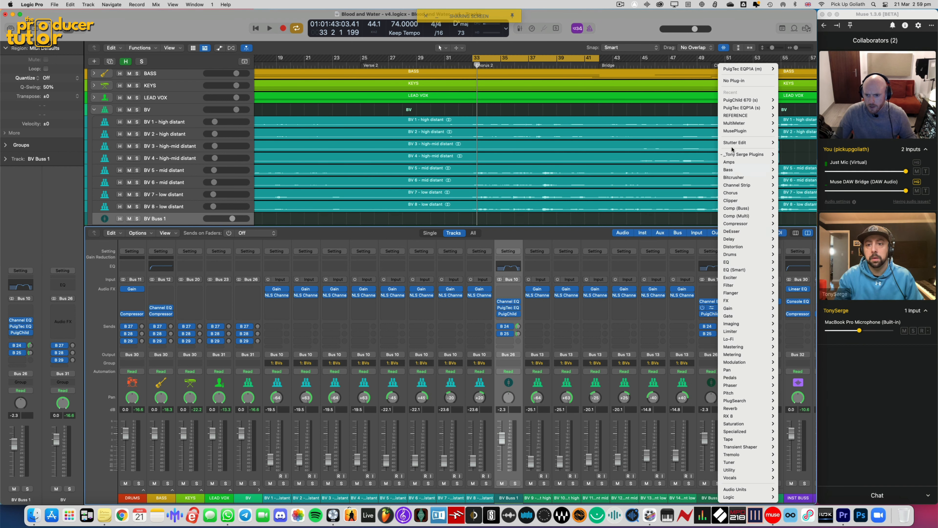
{"action": "left_click", "coordinate": [734, 81]}
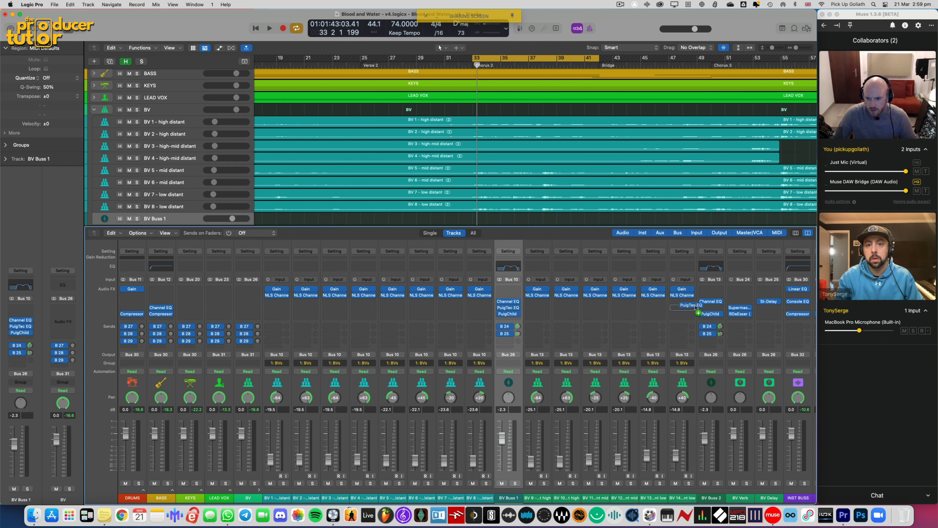
{"action": "key", "text": "super+z"}
{"action": "left_click", "coordinate": [699, 386]}
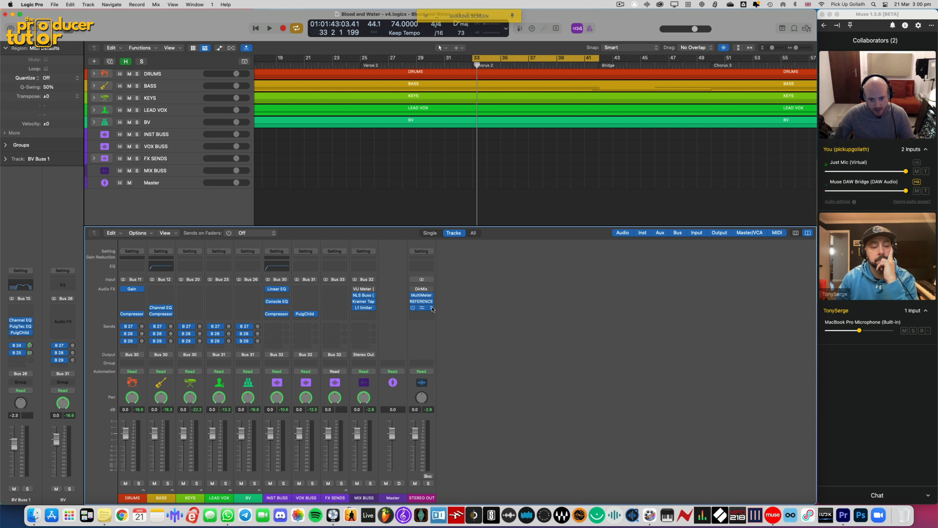
Open the REFERENCE plug-in on Stereo Out and expand it to show the waveform, Level Match option and Trinity Display
{"action": "mouse_move", "coordinate": [422, 302]}
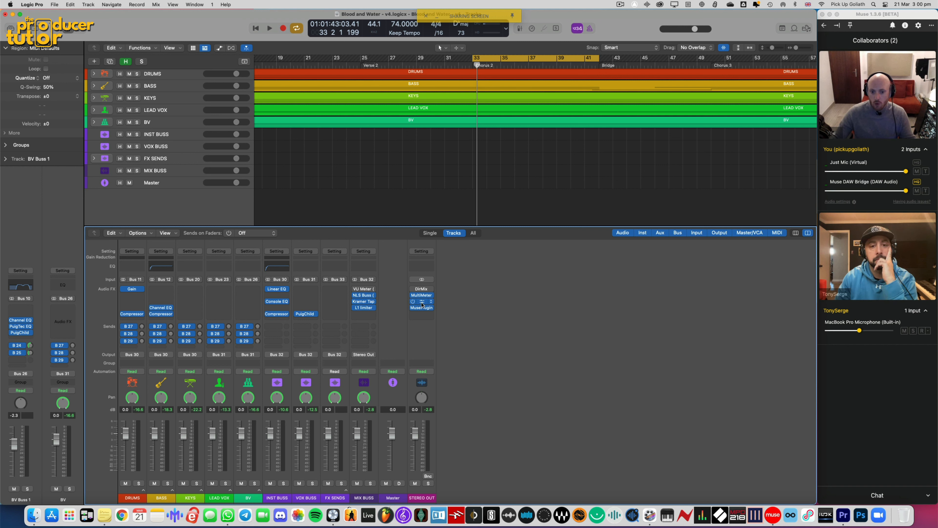
{"action": "left_click", "coordinate": [422, 303]}
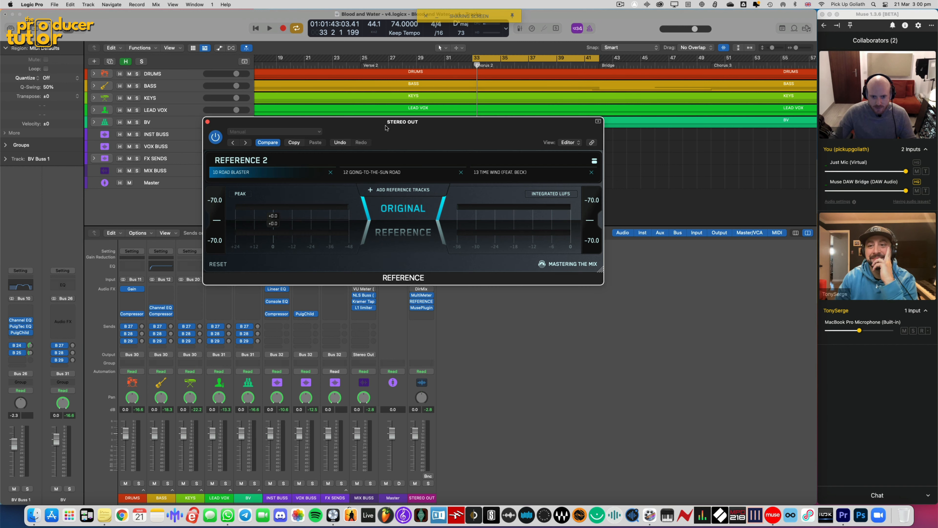
{"action": "left_click", "coordinate": [597, 131]}
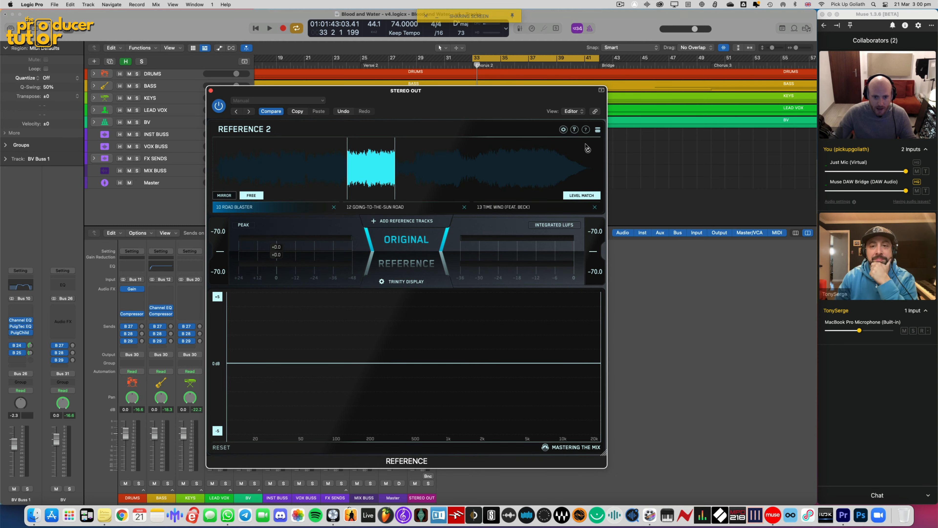
{"action": "left_click_drag", "start_coordinate": [448, 101], "coordinate": [590, 85]}
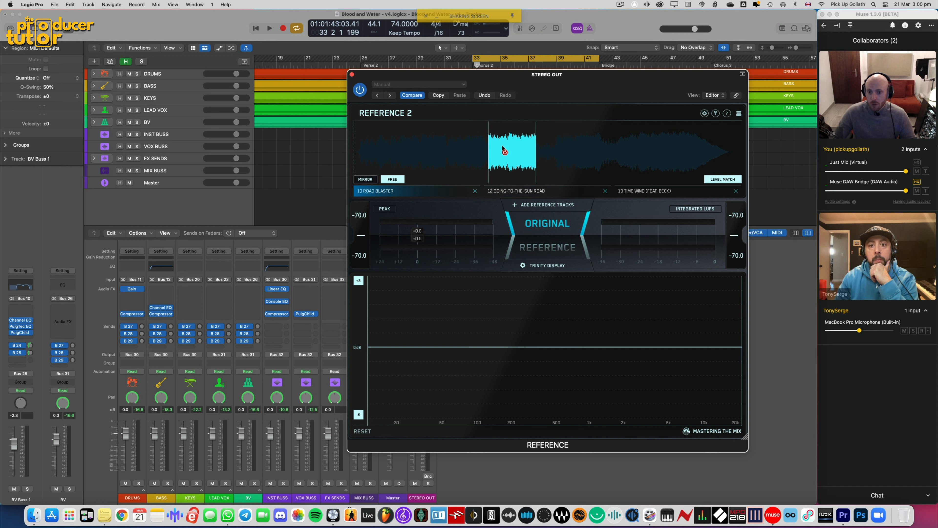
{"action": "left_click", "coordinate": [544, 231]}
{"action": "left_click", "coordinate": [545, 232]}
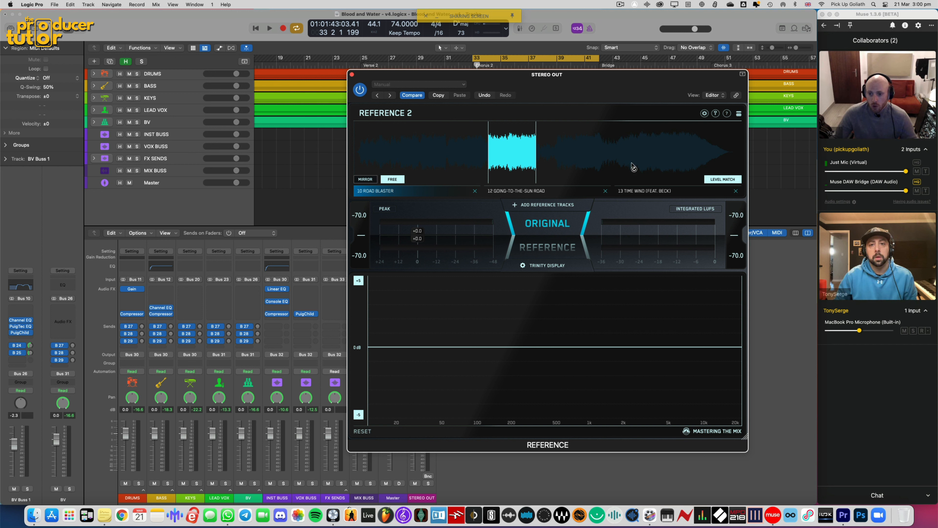
{"action": "left_click", "coordinate": [719, 180]}
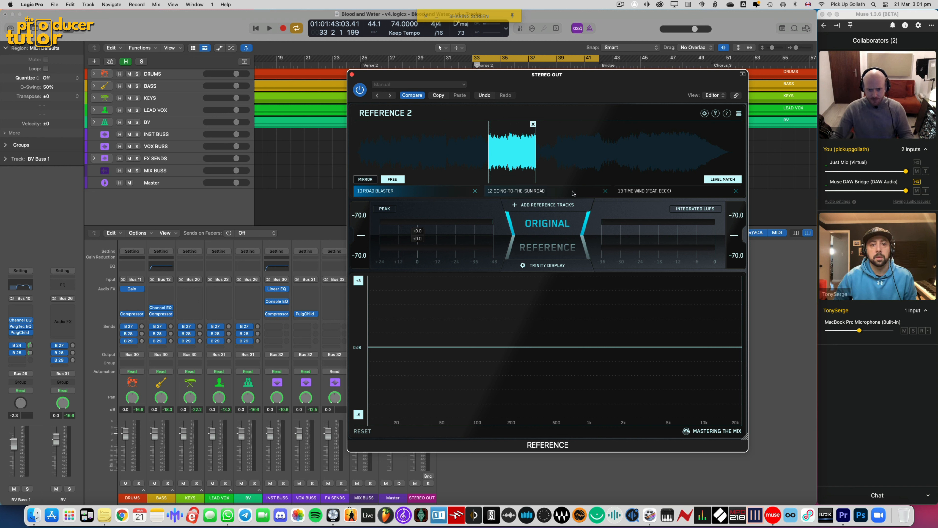
Collapse the REFERENCE plug-in to its compact view and move its window clear of the mixer channels
{"action": "left_click", "coordinate": [738, 115]}
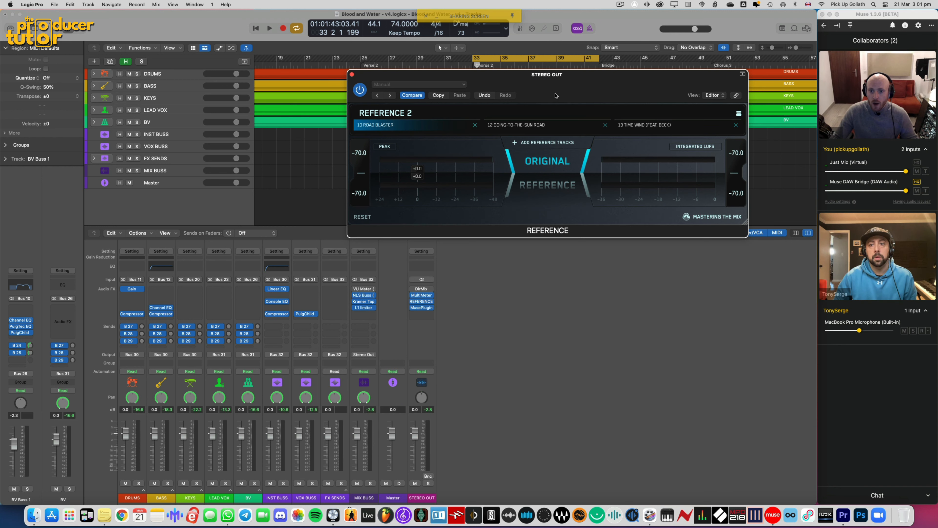
{"action": "left_click_drag", "start_coordinate": [557, 89], "coordinate": [576, 97]}
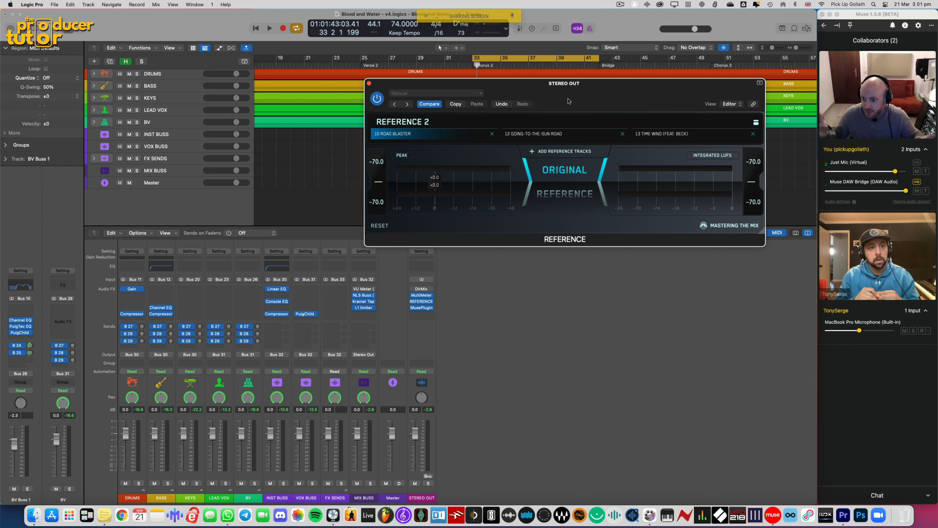
{"action": "left_click_drag", "start_coordinate": [580, 98], "coordinate": [579, 98]}
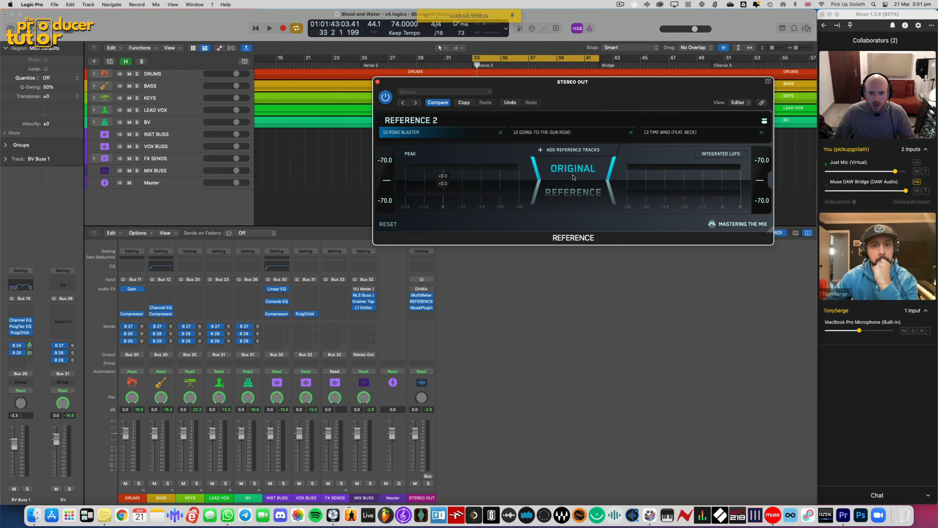
Play Chorus 2 and compare the original mix with the 10 Road Blaster reference track by alternating between them
{"action": "key", "text": "space"}
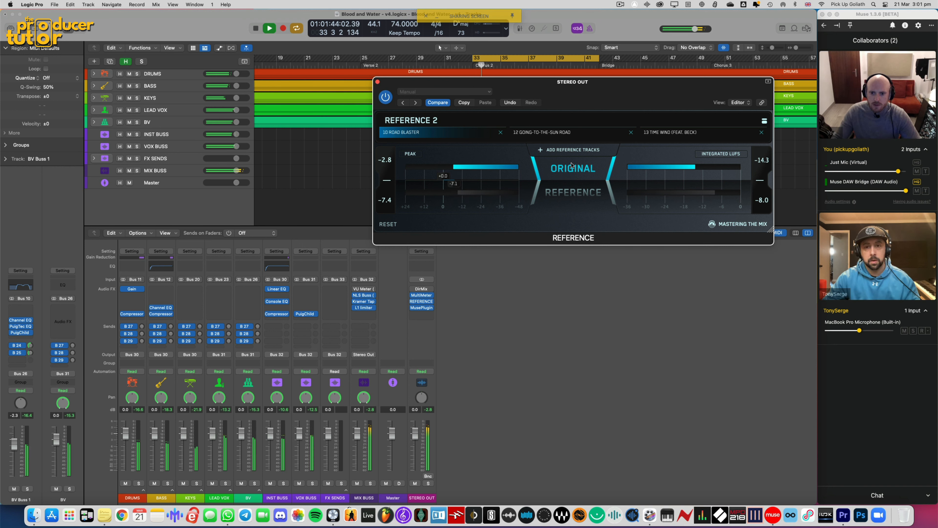
{"action": "left_click", "coordinate": [579, 196]}
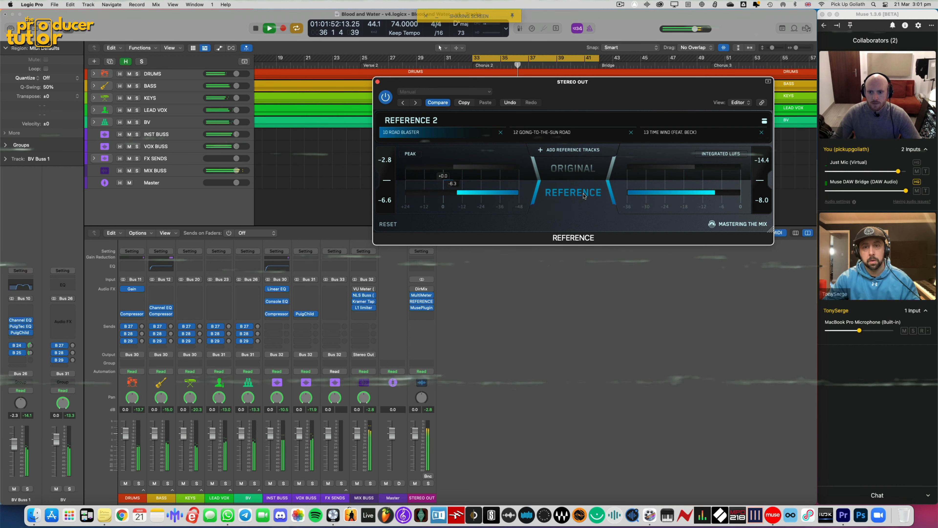
{"action": "left_click", "coordinate": [576, 169]}
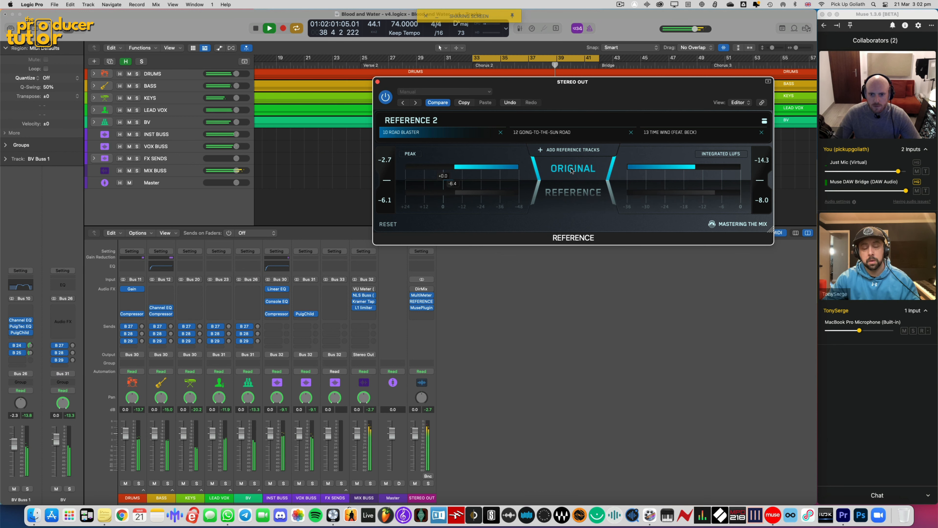
{"action": "left_click", "coordinate": [572, 192]}
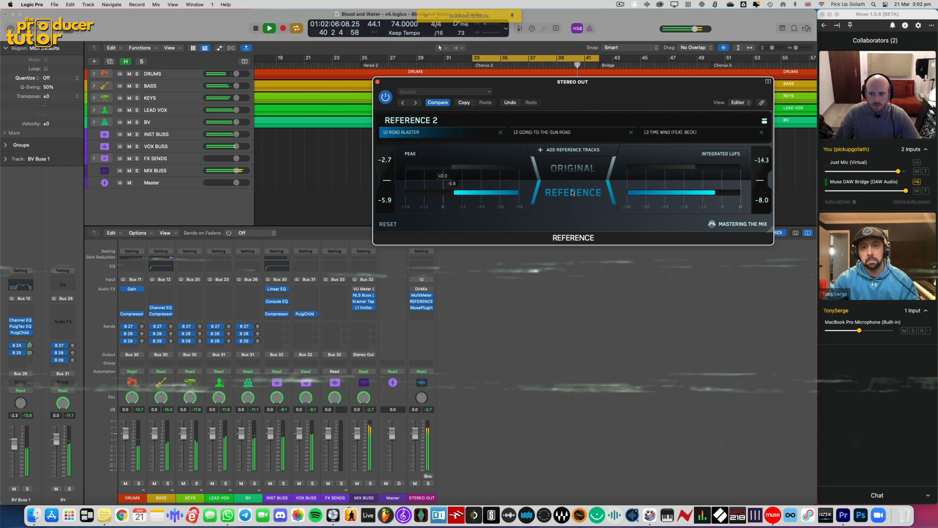
{"action": "key", "text": "space"}
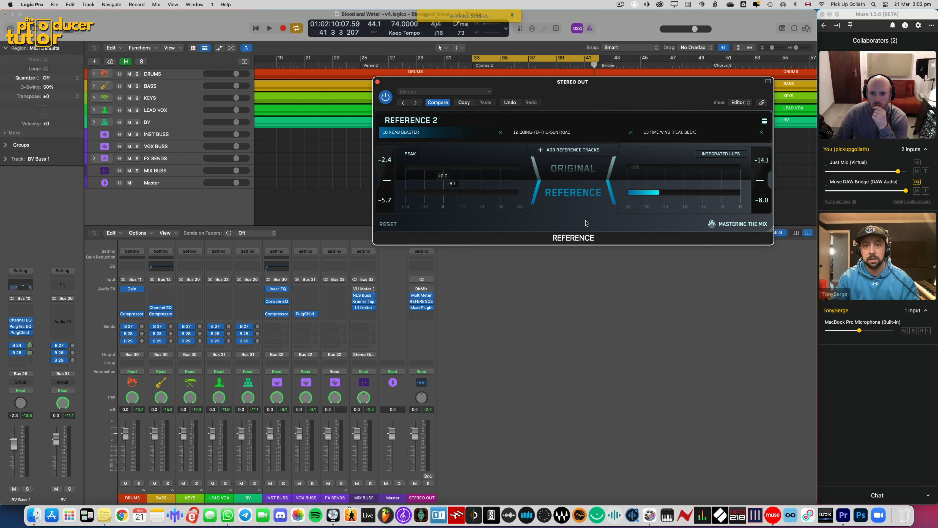
Compare the original mix with the 12 Going-To-The-Sun Road reference track while playing Chorus 2
{"action": "left_click", "coordinate": [562, 134]}
{"action": "left_click", "coordinate": [575, 169]}
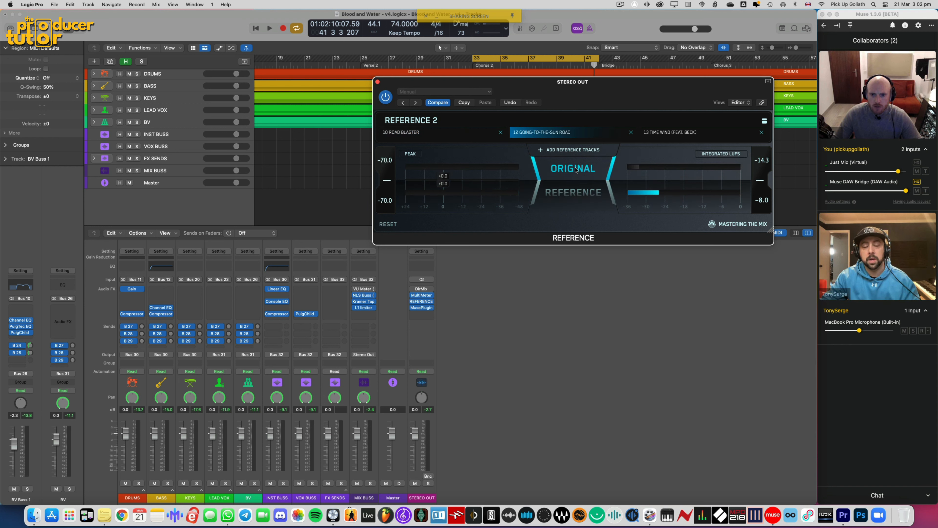
{"action": "key", "text": "space"}
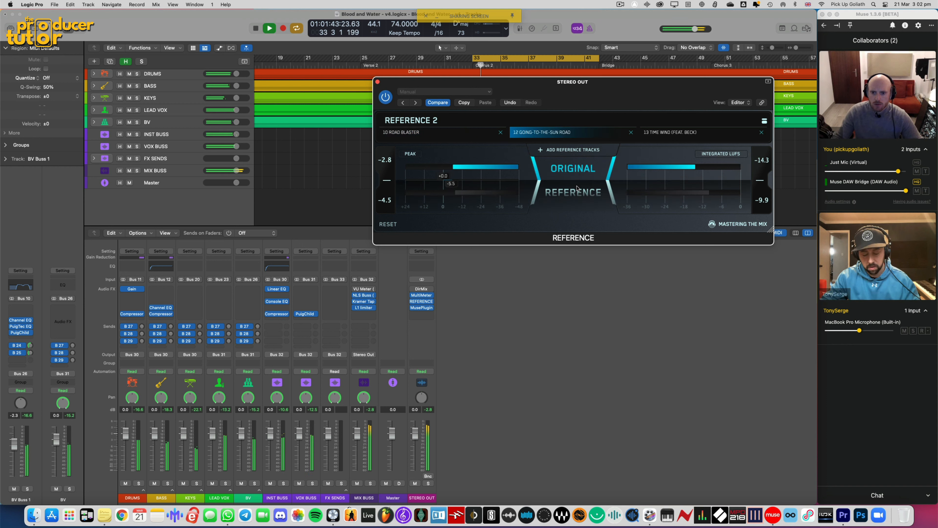
{"action": "left_click", "coordinate": [578, 190]}
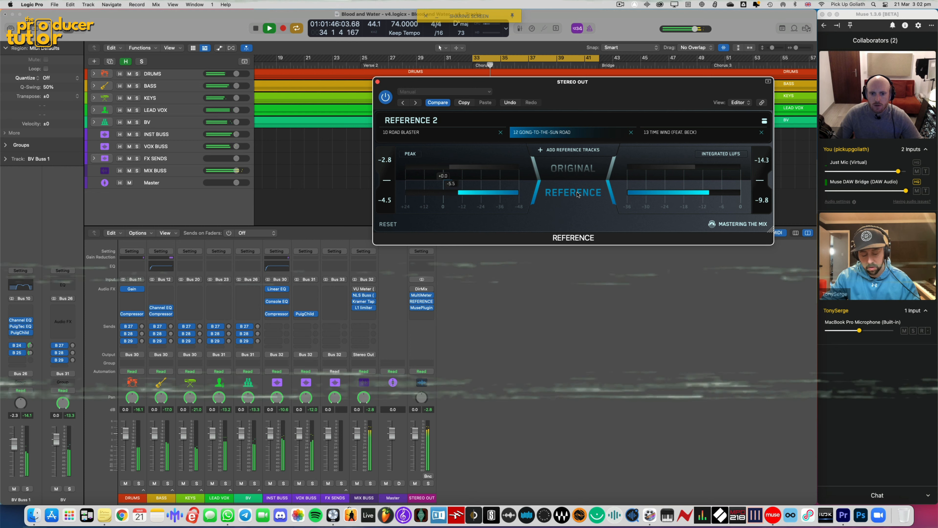
{"action": "left_click", "coordinate": [573, 170]}
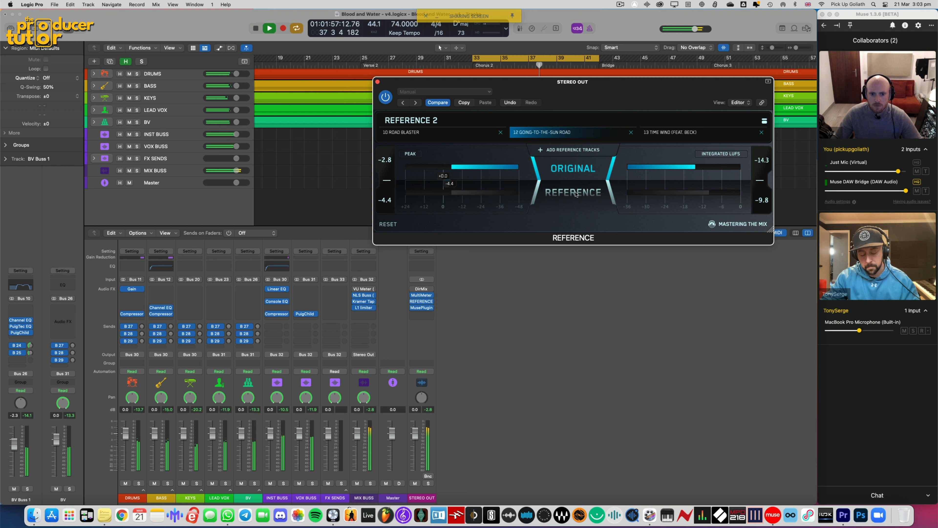
{"action": "left_click", "coordinate": [573, 193]}
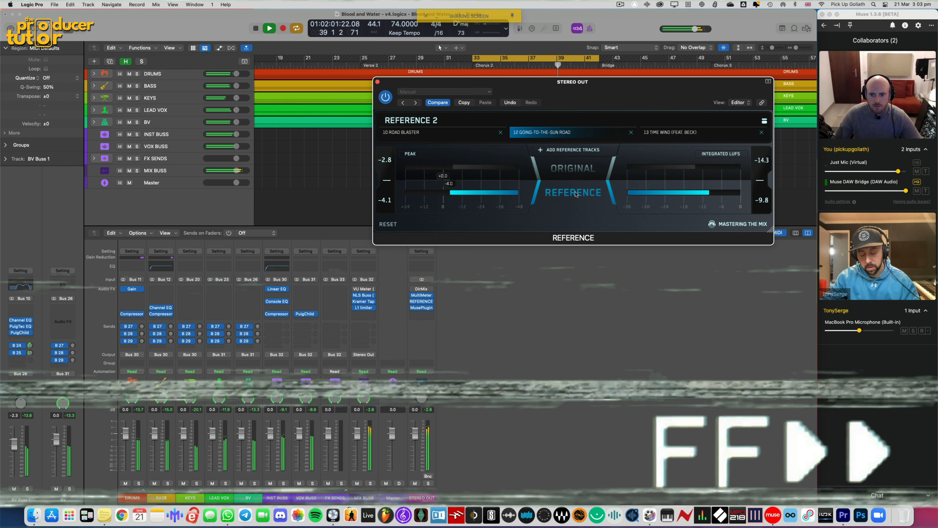
{"action": "left_click", "coordinate": [592, 180]}
{"action": "key", "text": "space"}
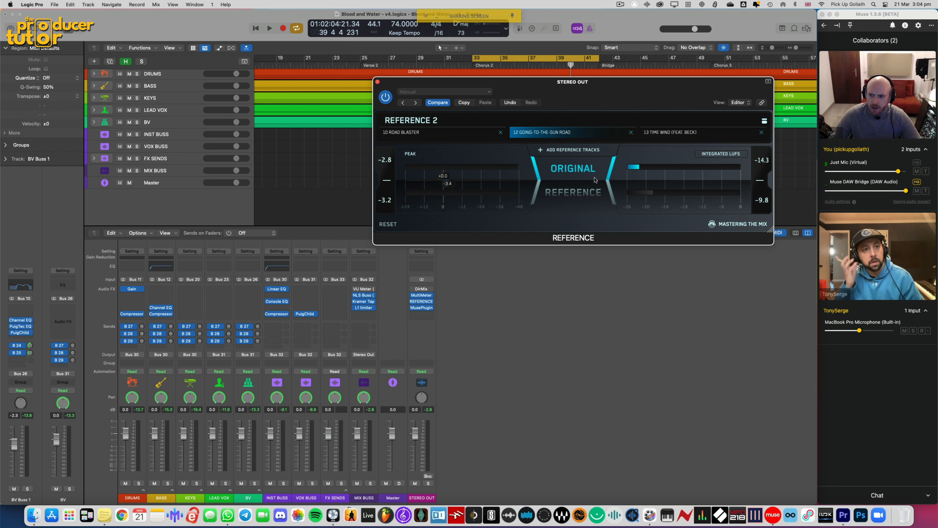
Play Chorus 2 and compare the original mix with the 13 Time Wind (feat. Beck) reference track by alternating between them
{"action": "left_click", "coordinate": [677, 134]}
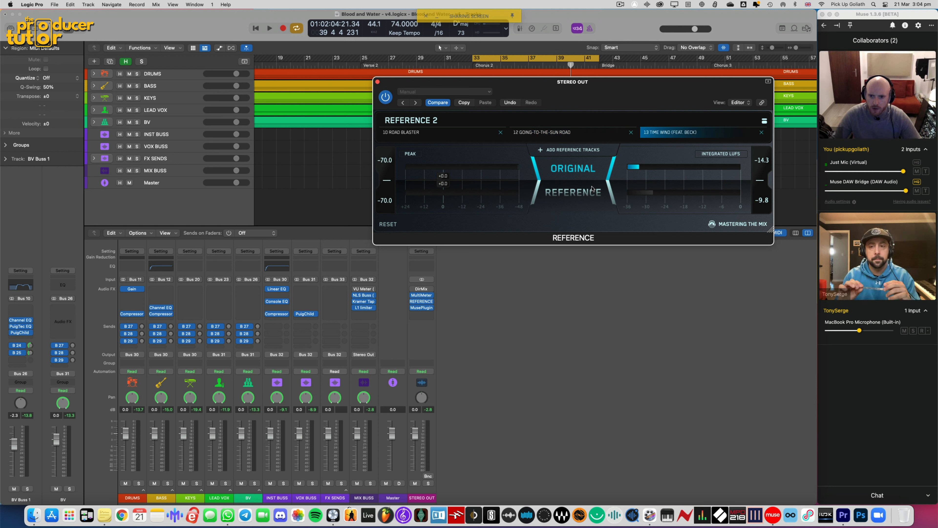
{"action": "key", "text": "space"}
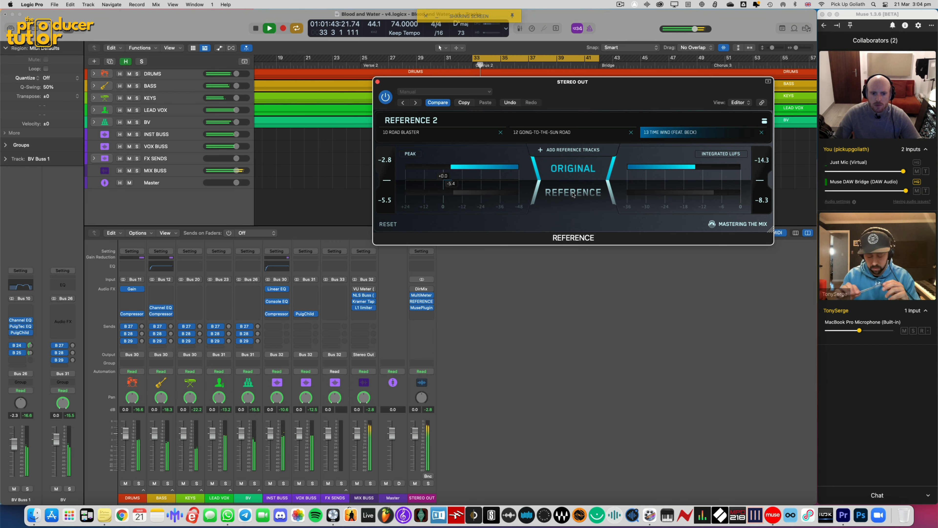
{"action": "left_click", "coordinate": [573, 193]}
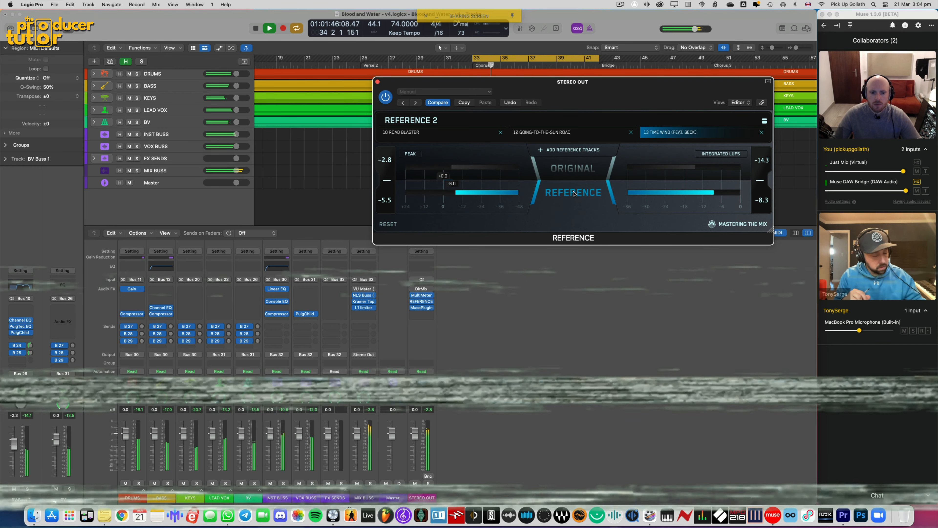
{"action": "left_click", "coordinate": [577, 171]}
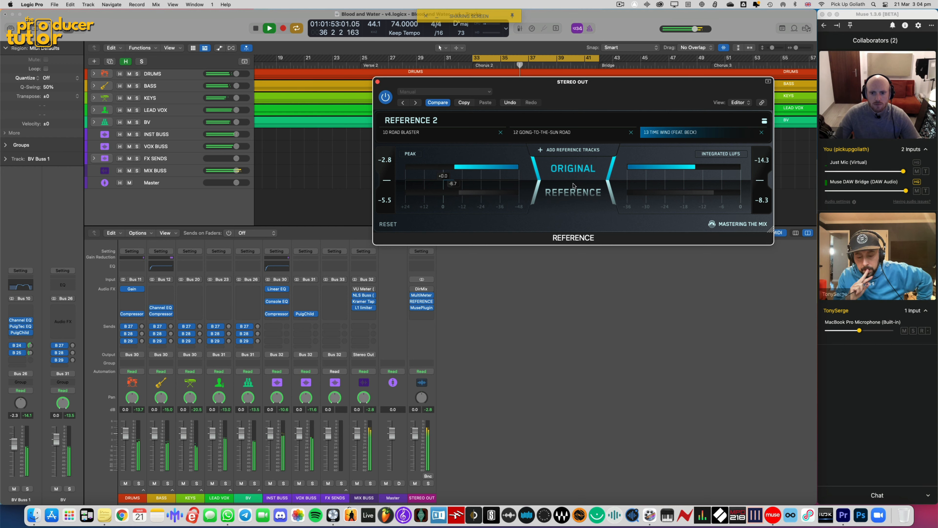
{"action": "left_click", "coordinate": [577, 194]}
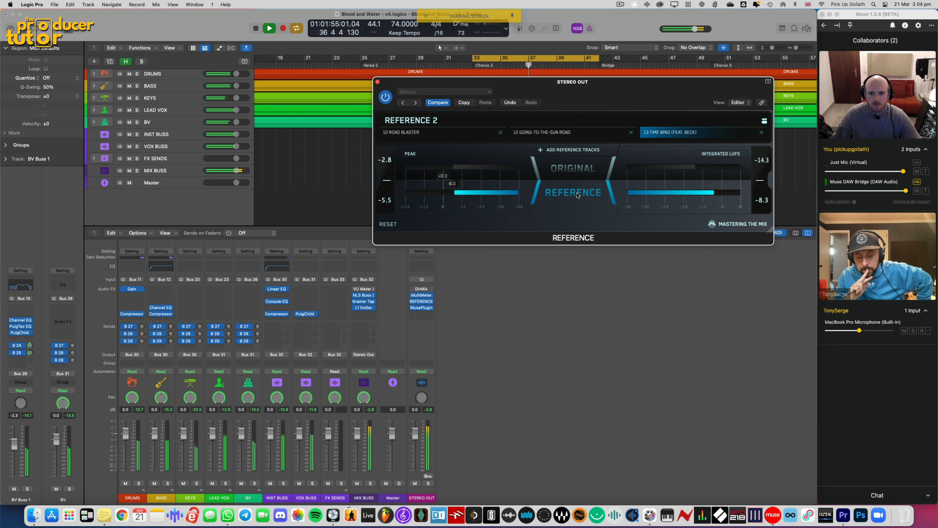
{"action": "left_click", "coordinate": [573, 170]}
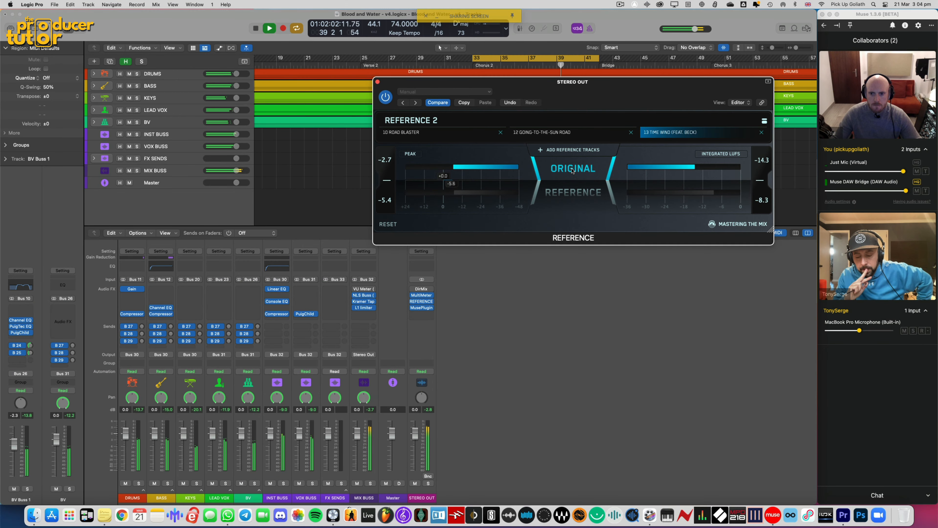
{"action": "left_click", "coordinate": [573, 192]}
{"action": "left_click", "coordinate": [576, 171]}
{"action": "key", "text": "space"}
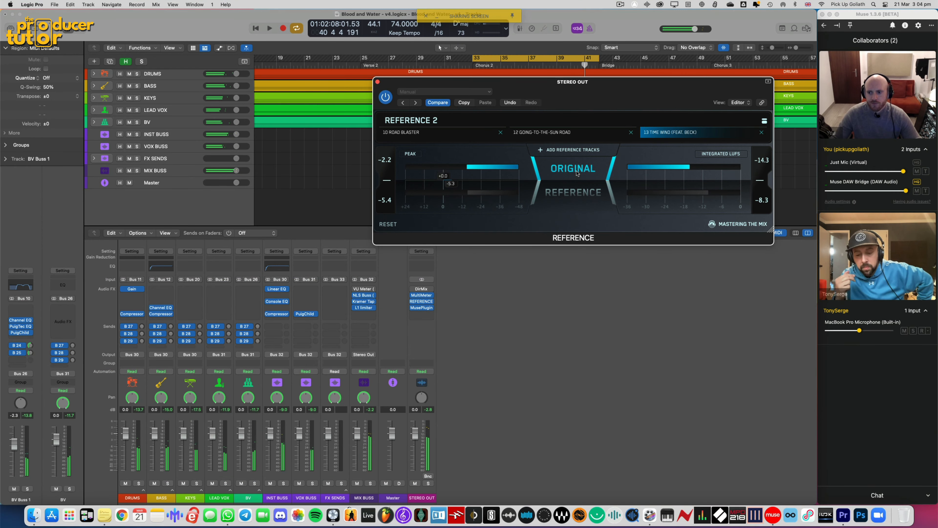
{"action": "left_click_drag", "start_coordinate": [585, 96], "coordinate": [582, 105]}
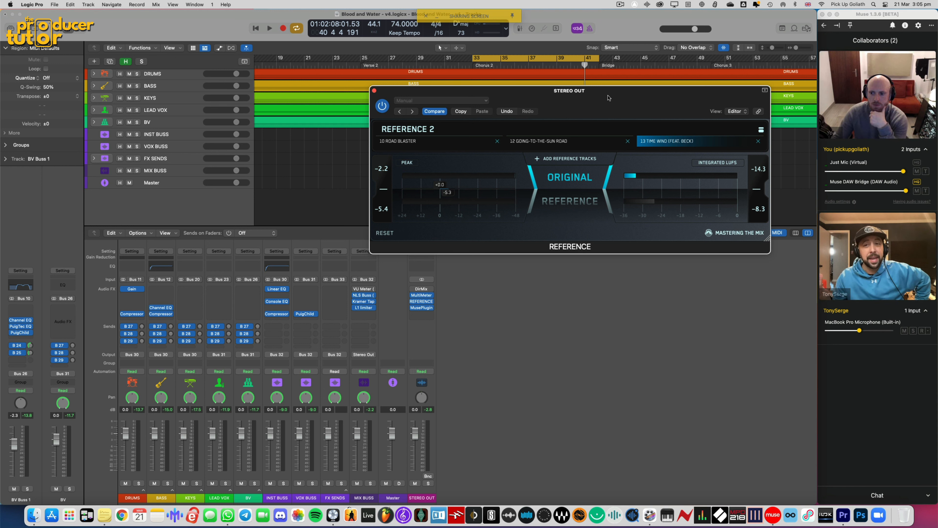
{"action": "left_click_drag", "start_coordinate": [609, 98], "coordinate": [602, 86]}
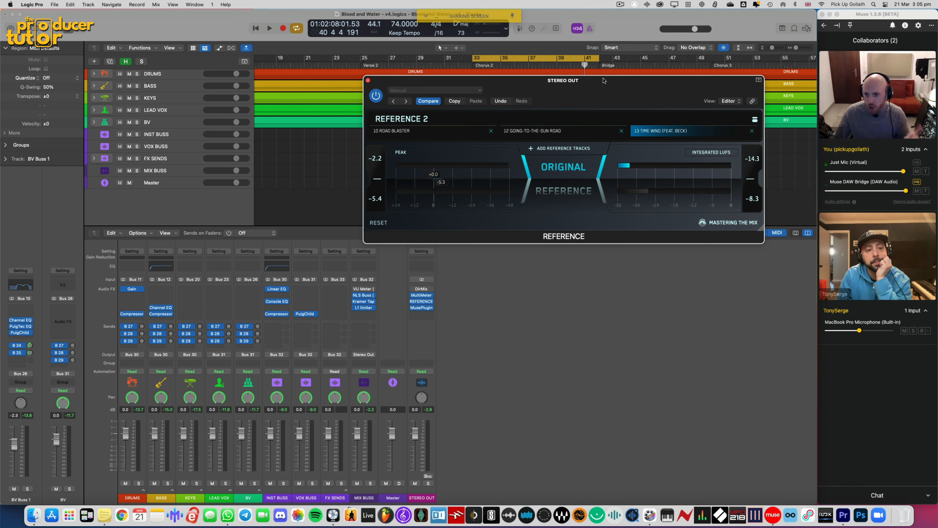
{"action": "left_click_drag", "start_coordinate": [604, 81], "coordinate": [605, 78]}
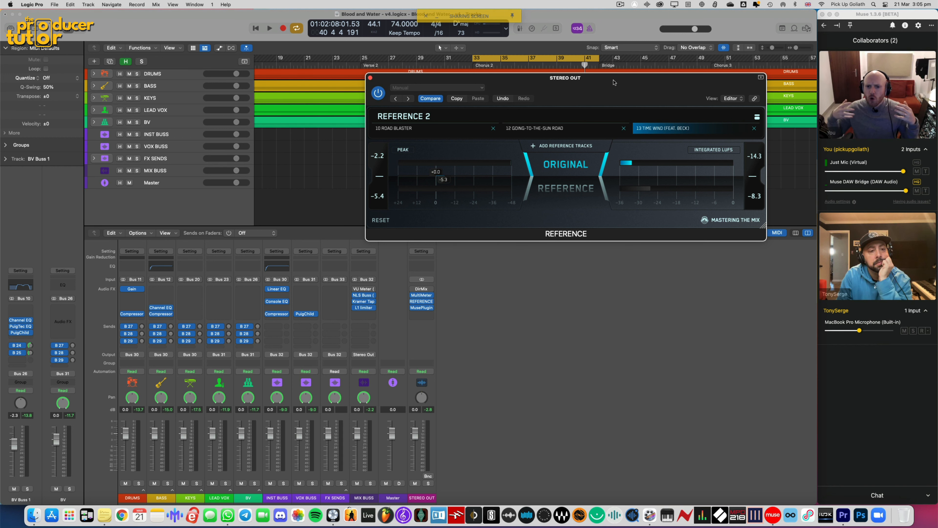
{"action": "left_click_drag", "start_coordinate": [614, 82], "coordinate": [615, 80]}
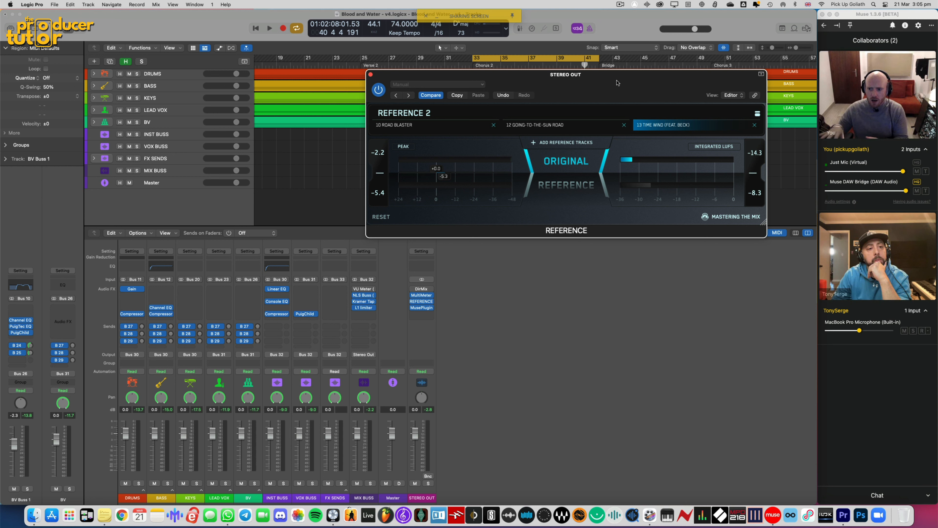
Audition the start of Chorus 2 against the 12 Going-To-The-Sun Road and 13 Time Wind (feat. Beck) reference tracks in turn
{"action": "left_click", "coordinate": [574, 126]}
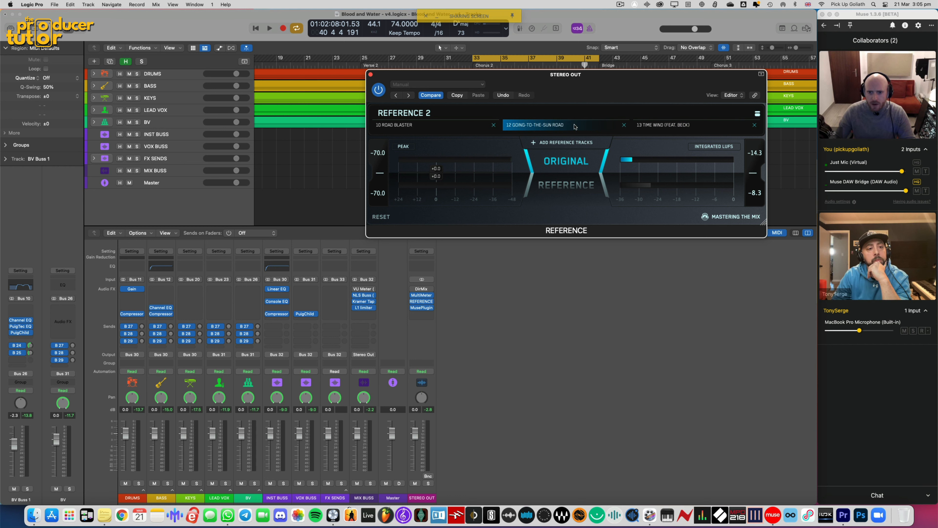
{"action": "left_click", "coordinate": [568, 184]}
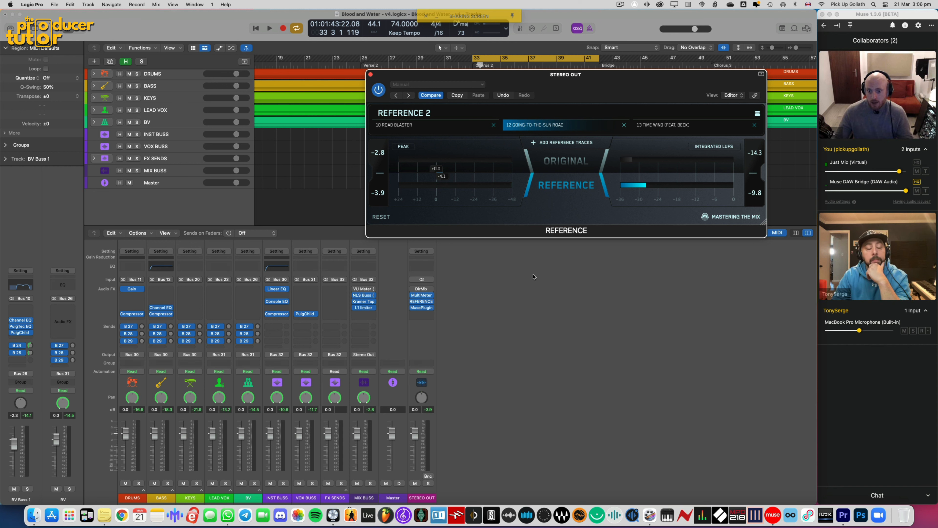
{"action": "left_click", "coordinate": [682, 126]}
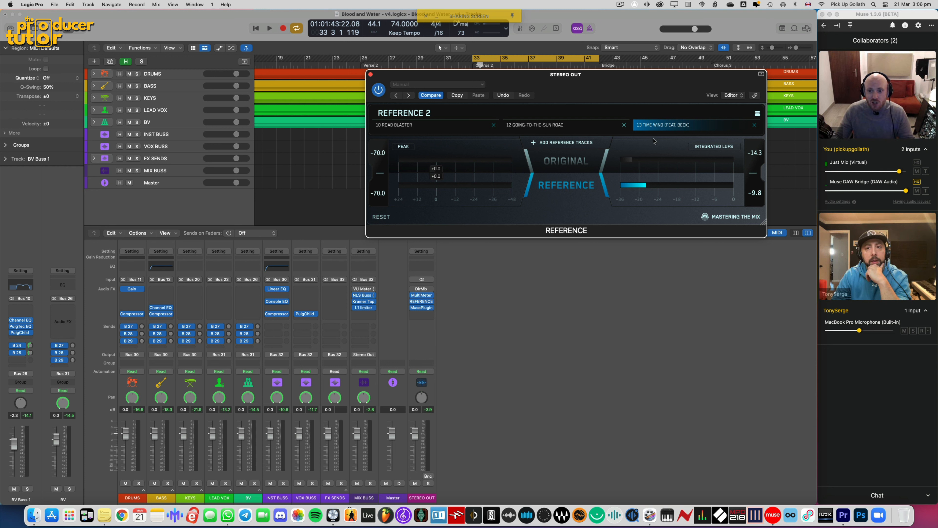
{"action": "left_click", "coordinate": [583, 162]}
{"action": "key", "text": "space"}
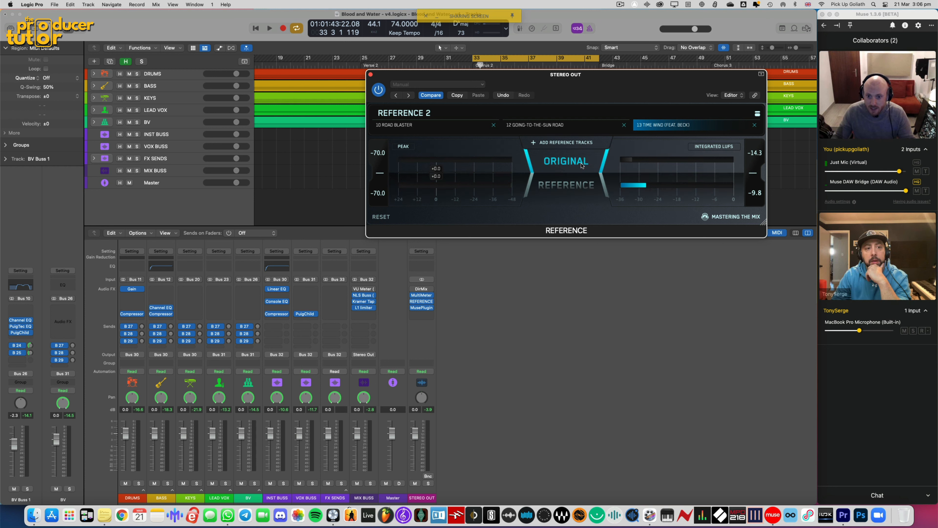
{"action": "left_click", "coordinate": [573, 188]}
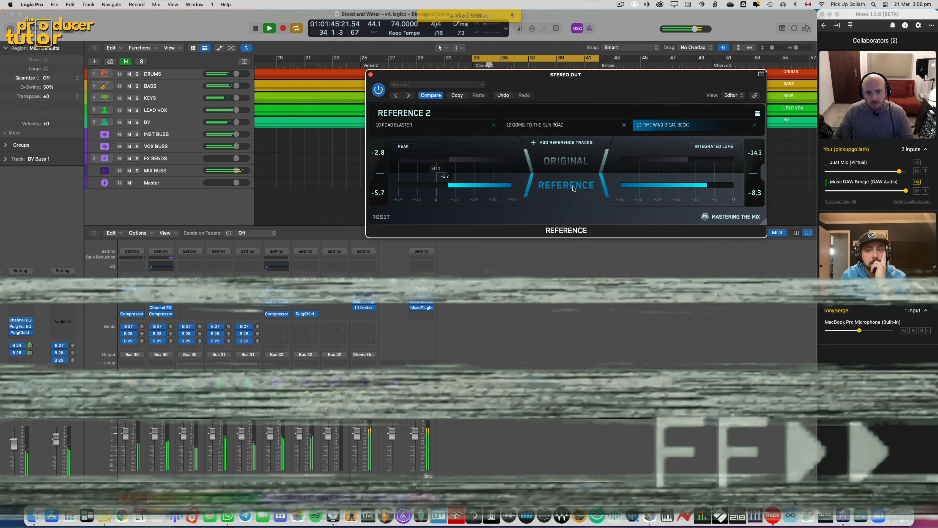
{"action": "key", "text": "space"}
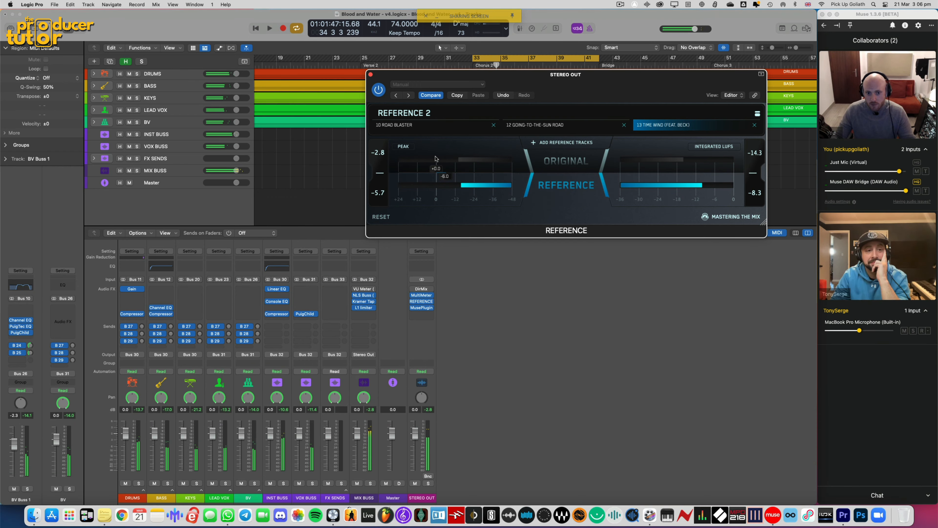
Compare the opening bars of Chorus 2 in the original mix with the 10 Road Blaster reference track
{"action": "left_click", "coordinate": [436, 125]}
{"action": "left_click", "coordinate": [554, 157]}
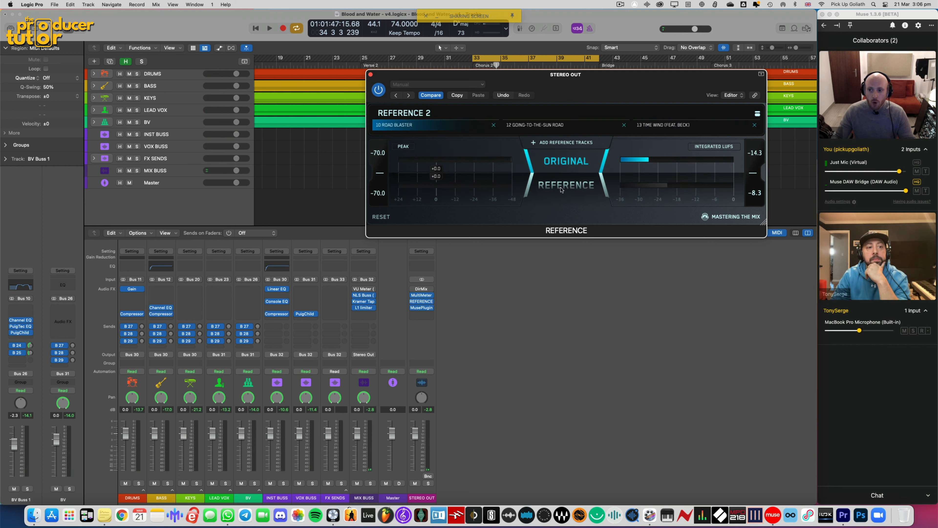
{"action": "key", "text": "space"}
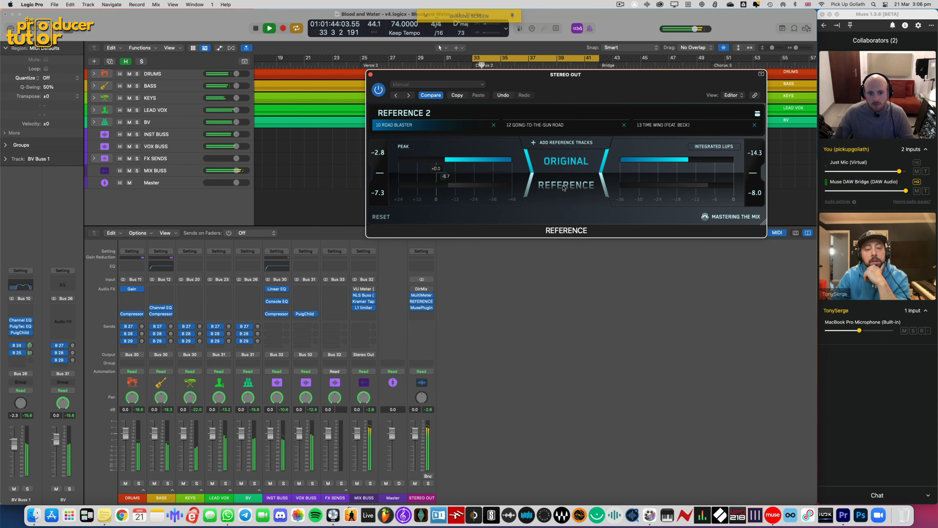
{"action": "left_click", "coordinate": [563, 186]}
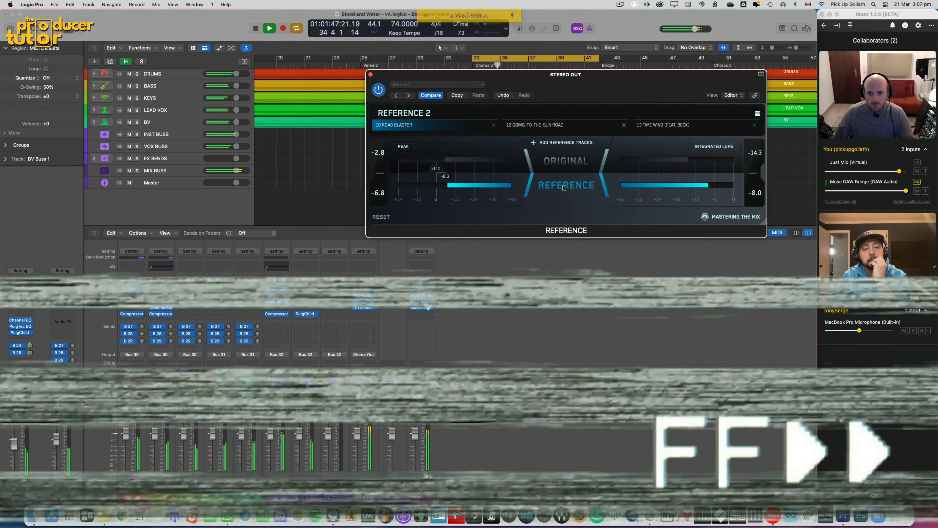
{"action": "left_click", "coordinate": [565, 168]}
{"action": "key", "text": "space"}
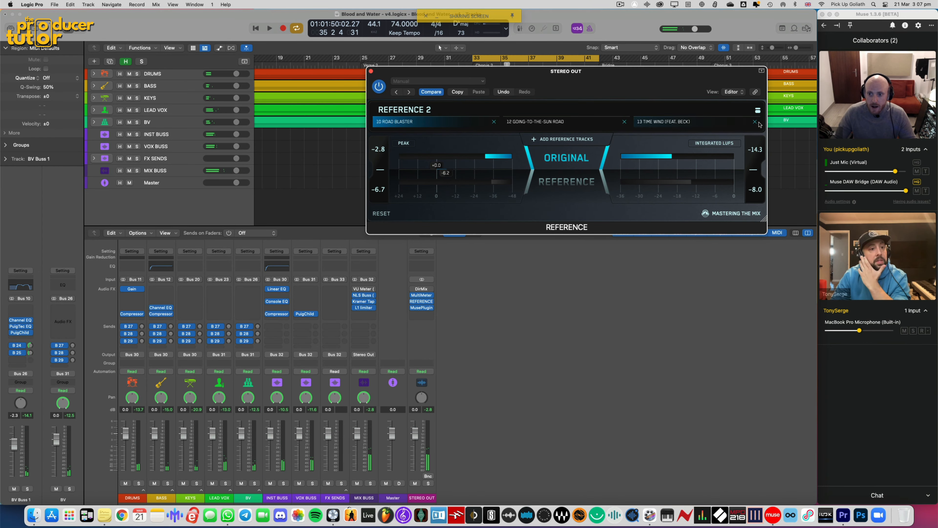
Expand the REFERENCE plug-in and examine the Trinity Display curve against 10 Road Blaster while playing Chorus 2, alternating original and reference
{"action": "left_click", "coordinate": [758, 111]}
{"action": "left_click_drag", "start_coordinate": [636, 85], "coordinate": [651, 73]}
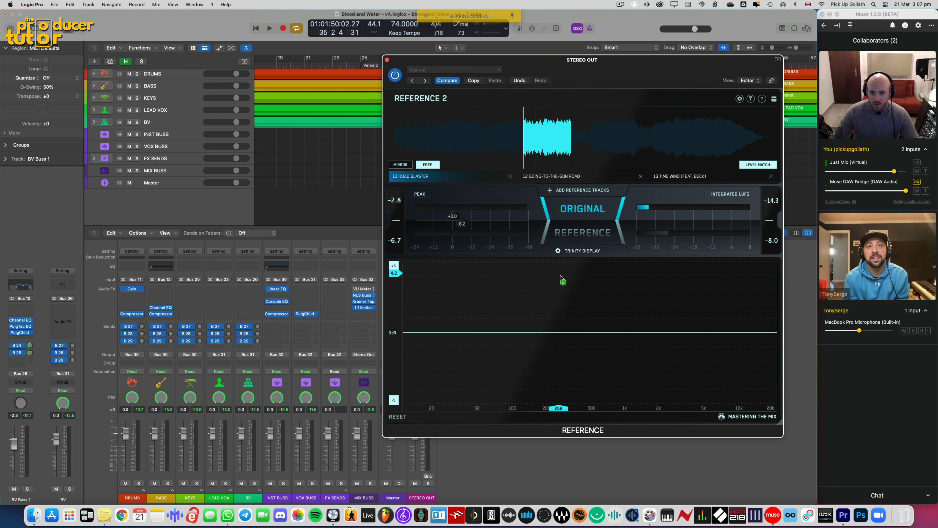
{"action": "key", "text": "space"}
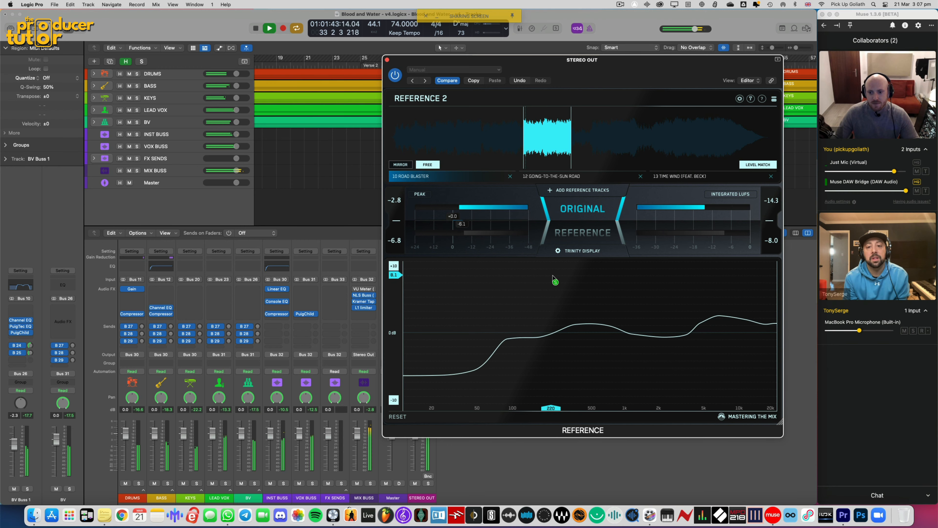
{"action": "left_click", "coordinate": [577, 231]}
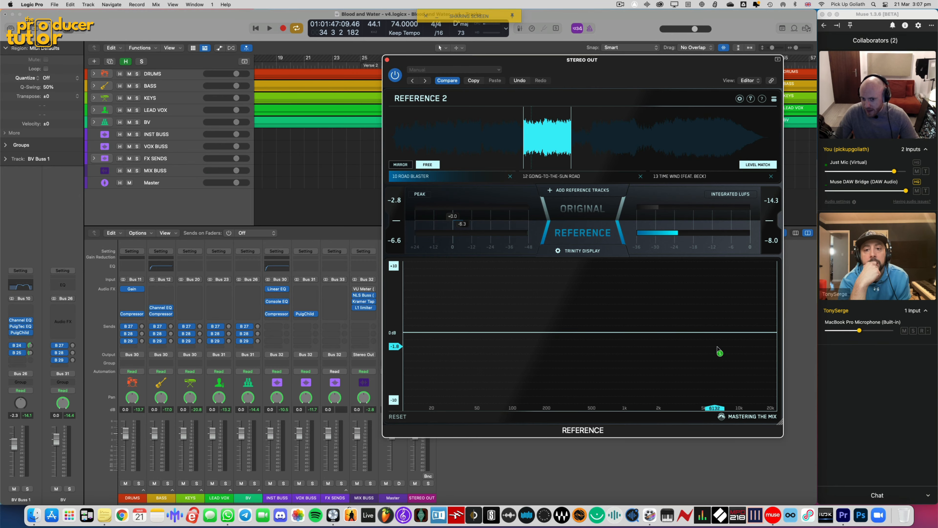
{"action": "key", "text": "space"}
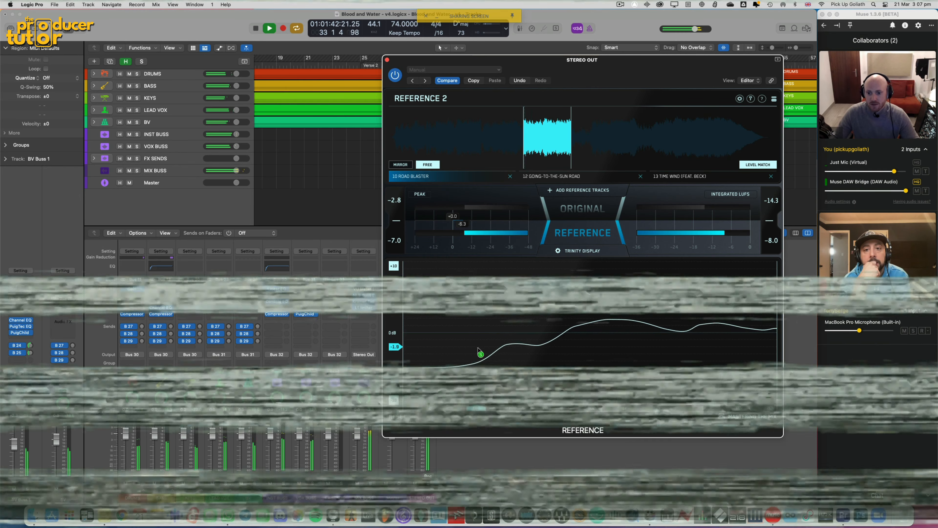
{"action": "left_click", "coordinate": [572, 211]}
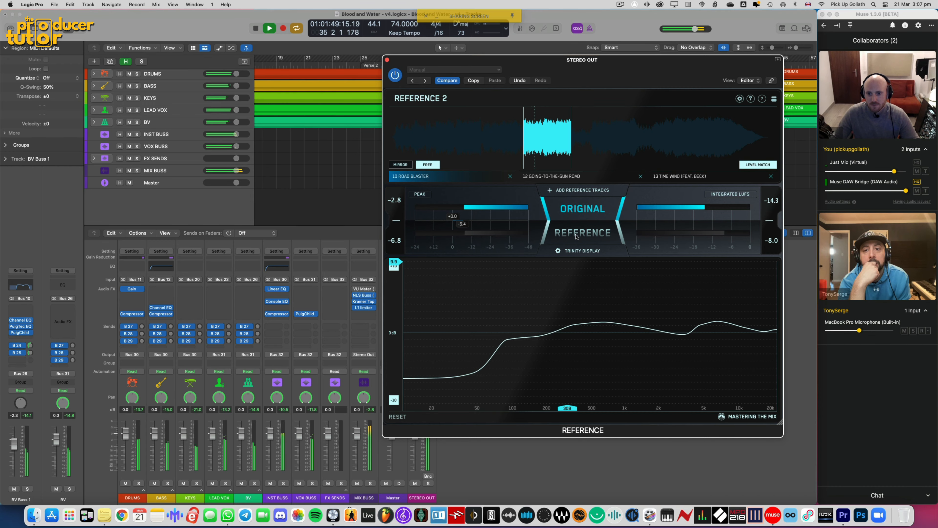
Examine the Trinity Display curve of Chorus 2 against 12 Going-To-The-Sun Road and 13 Time Wind (feat. Beck), finishing on the original
{"action": "left_click", "coordinate": [603, 178]}
{"action": "left_click", "coordinate": [588, 231]}
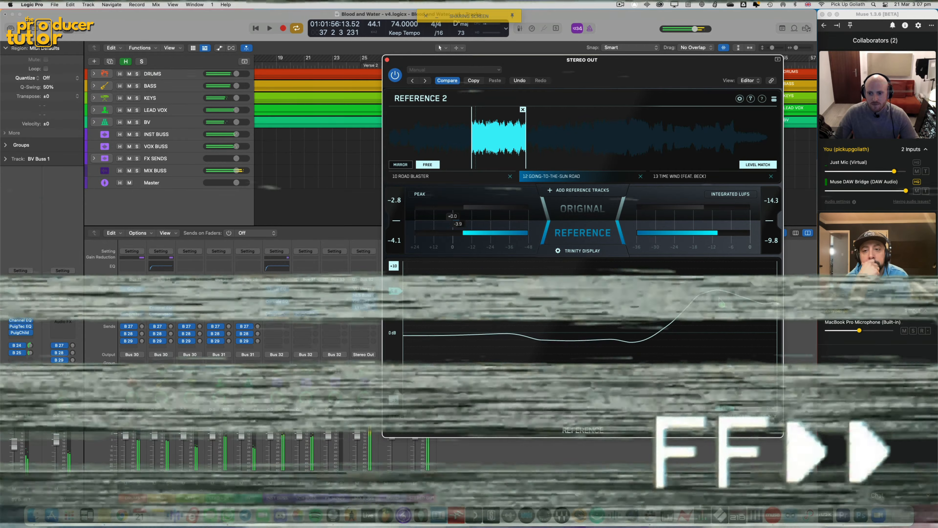
{"action": "key", "text": "space"}
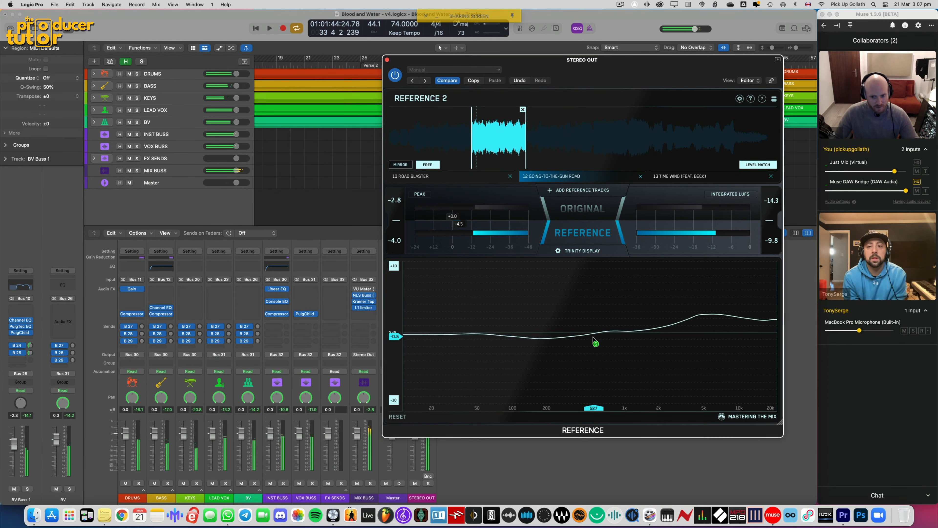
{"action": "left_click", "coordinate": [702, 176]}
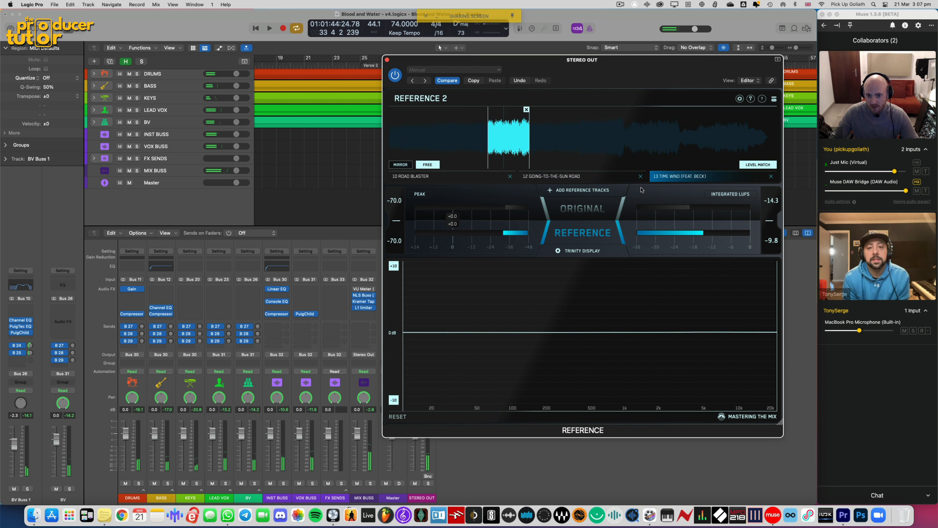
{"action": "left_click", "coordinate": [603, 208]}
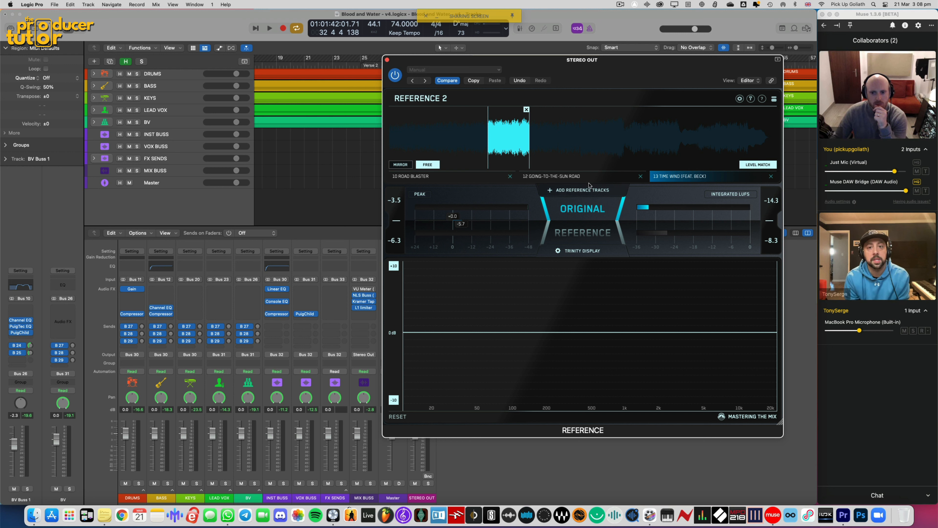
Remove the 12 Going-To-The-Sun Road reference track from the REFERENCE plug-in
{"action": "left_click", "coordinate": [594, 177]}
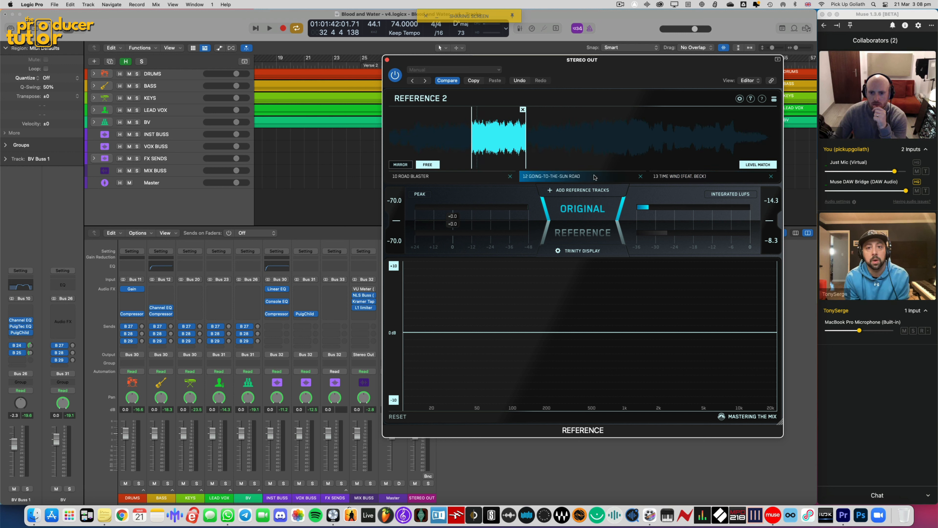
{"action": "left_click", "coordinate": [641, 177]}
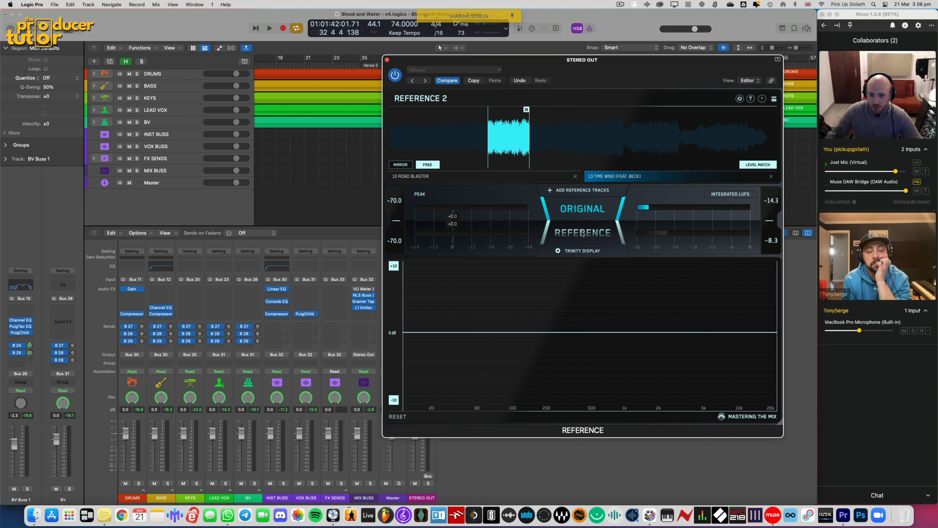
Play Chorus 2 against 13 Time Wind (feat. Beck) and examine the low-mid to 1 kHz area of the Trinity Display
{"action": "key", "text": "space"}
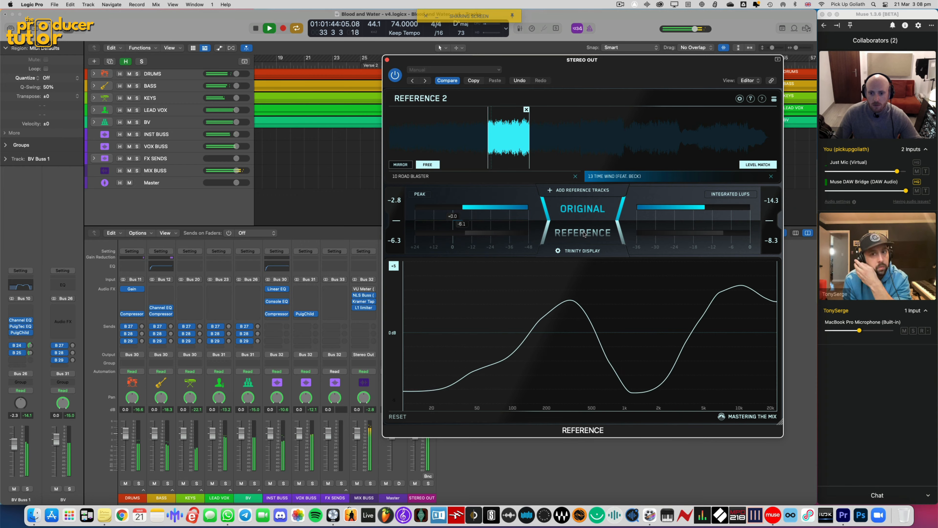
{"action": "left_click", "coordinate": [584, 234]}
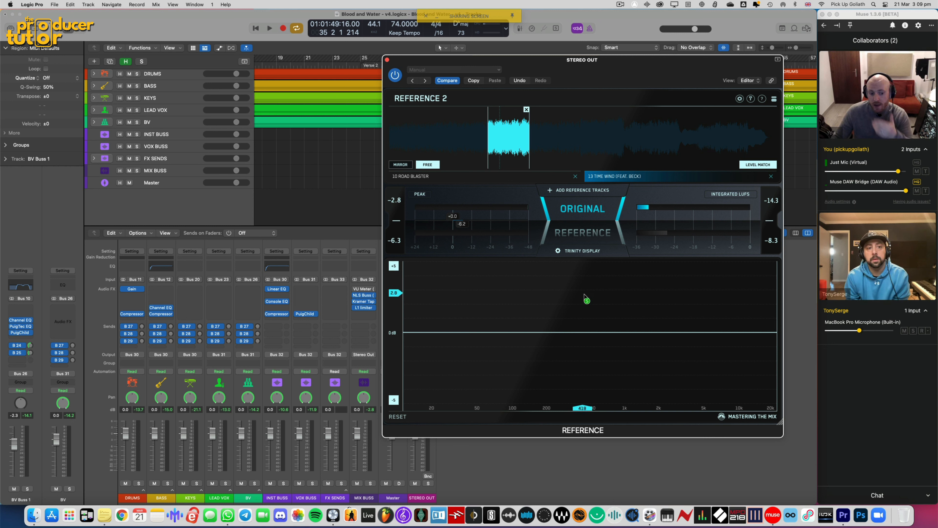
{"action": "left_click_drag", "start_coordinate": [628, 316], "coordinate": [623, 314]}
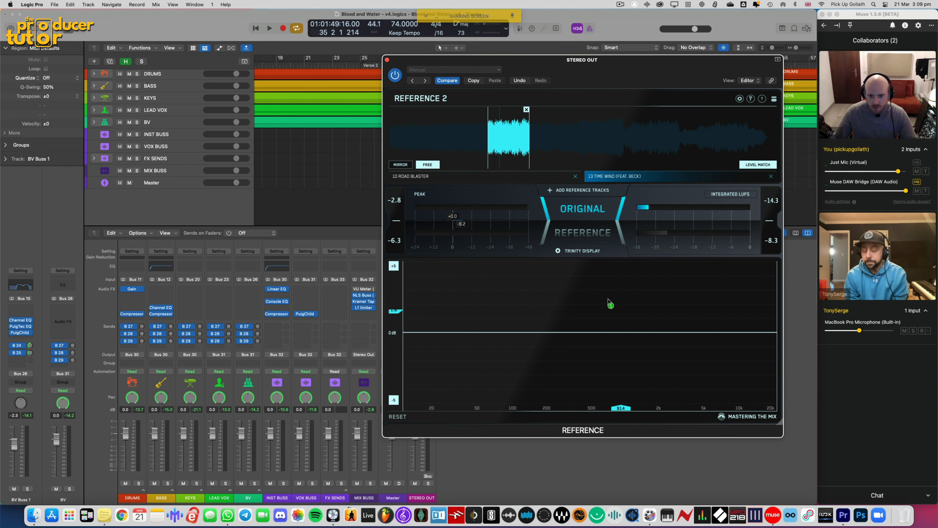
Close the REFERENCE plug-in and play Chorus 2 with the DRUMS stack soloed and expanded in the mixer
{"action": "left_click_drag", "start_coordinate": [391, 63], "coordinate": [403, 59]}
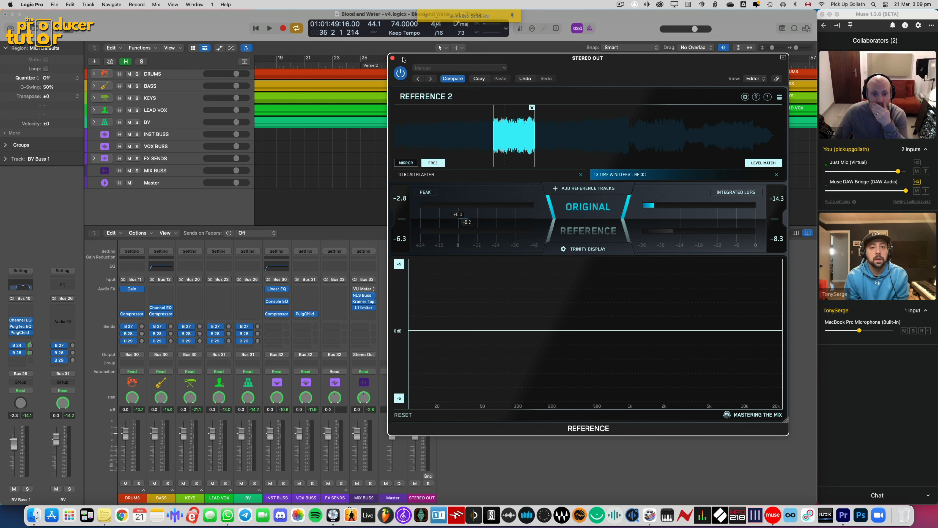
{"action": "left_click", "coordinate": [393, 58]}
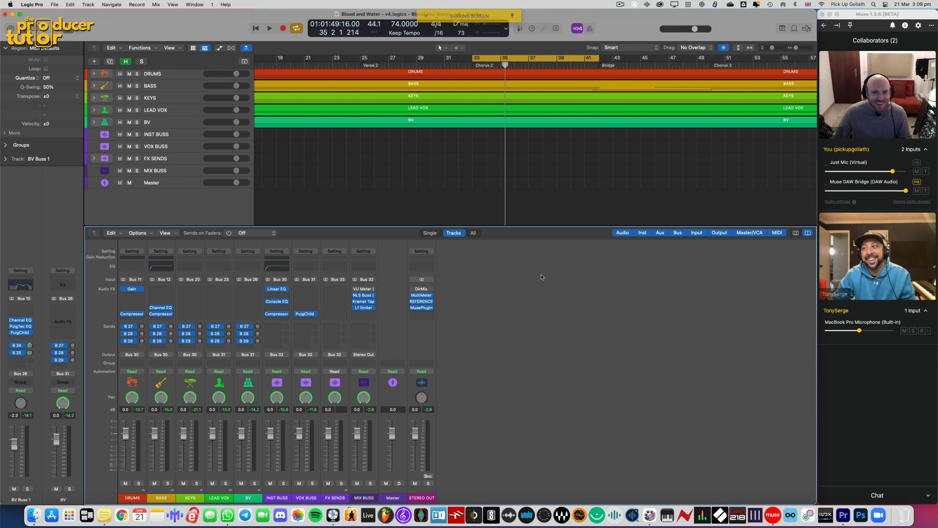
{"action": "left_click", "coordinate": [139, 483]}
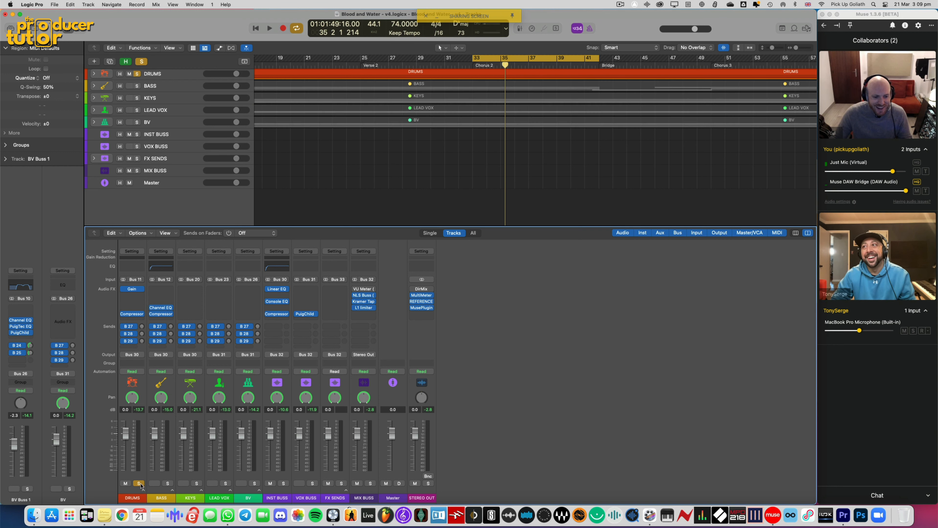
{"action": "left_click", "coordinate": [143, 490]}
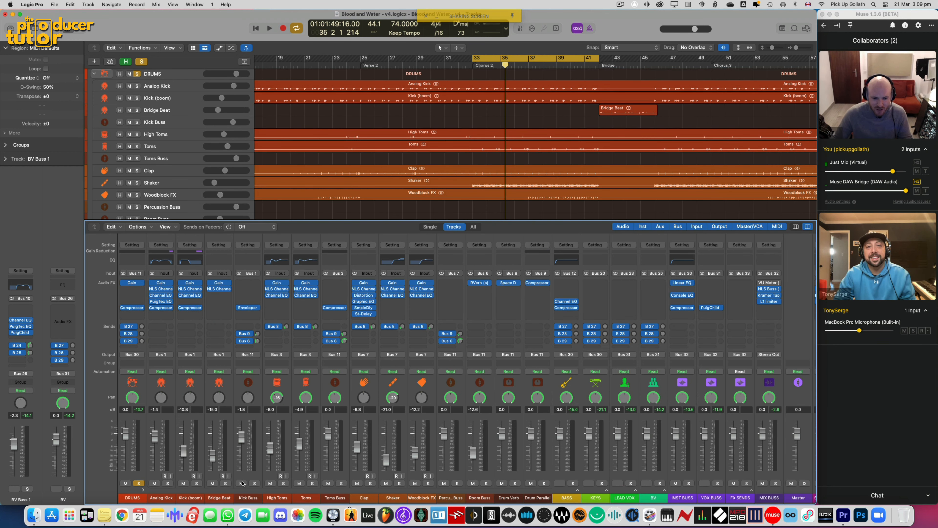
{"action": "key", "text": "space"}
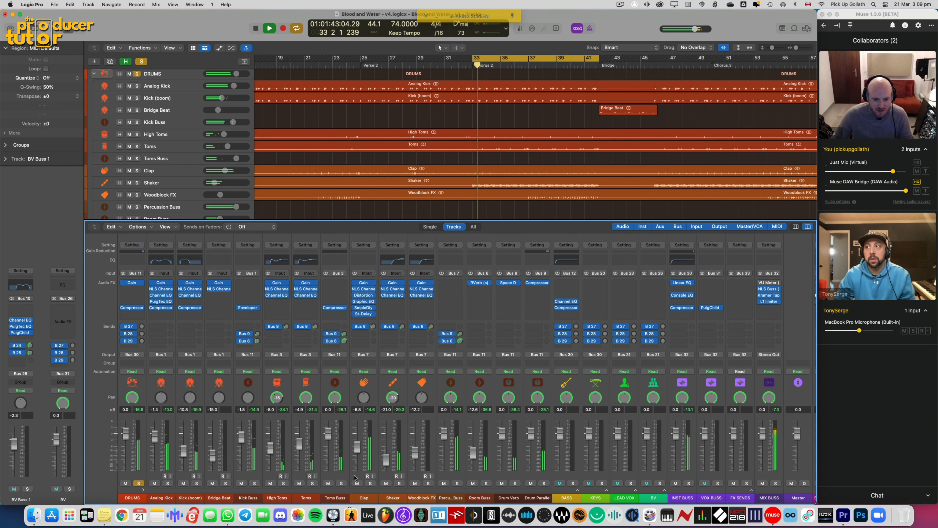
Set the Tone of the Clap track's Distortion plug-in to 2000 Hz while listening to the soloed drums
{"action": "left_click", "coordinate": [355, 447]}
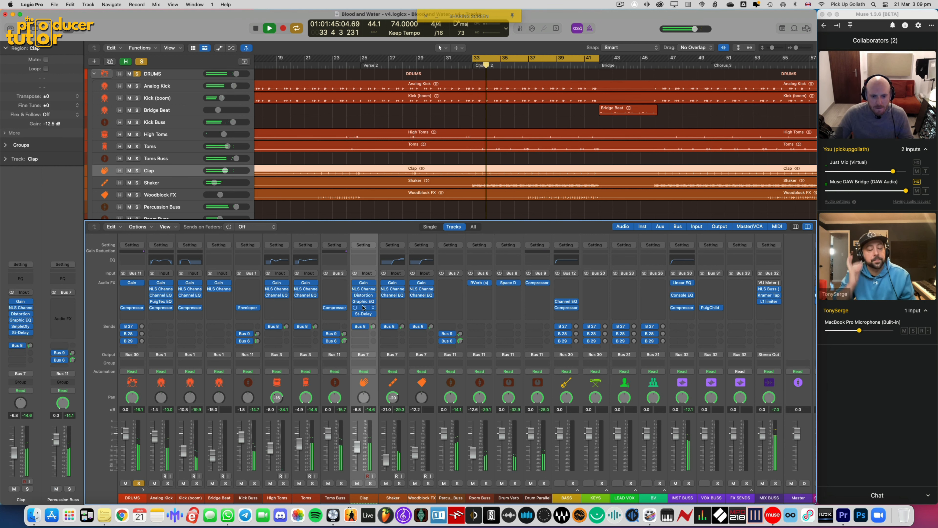
{"action": "key", "text": "space"}
{"action": "left_click", "coordinate": [363, 296]}
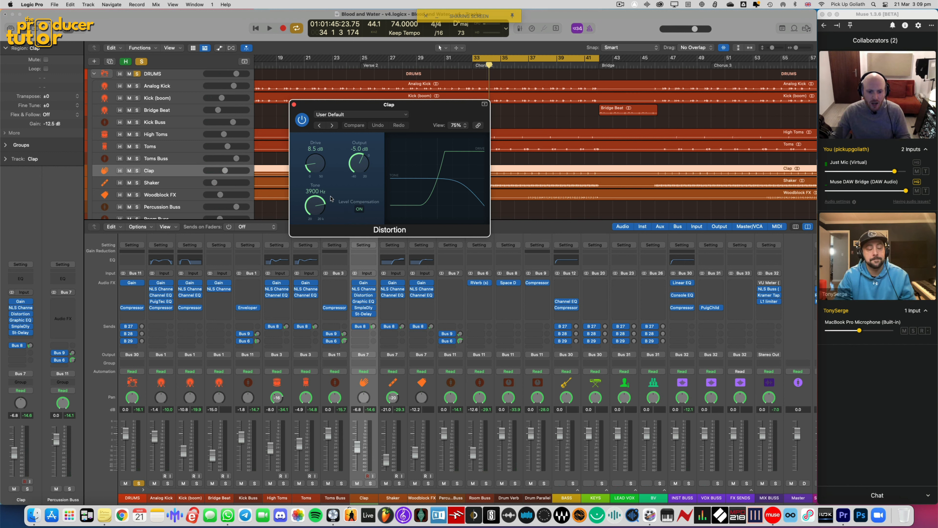
{"action": "key", "text": "space"}
{"action": "left_click_drag", "start_coordinate": [323, 203], "coordinate": [313, 217]}
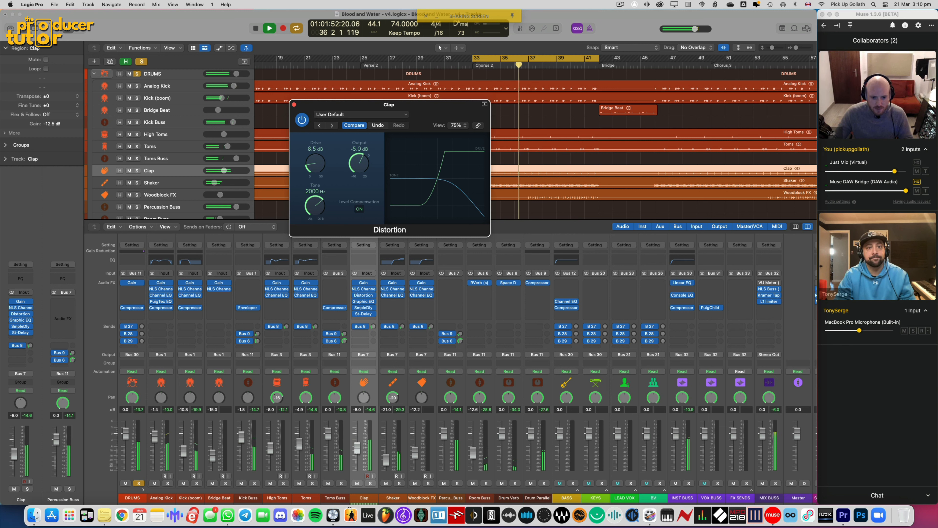
Unsolo the DRUMS stack and set the Clap track's volume to -7.6 dB within the full mix
{"action": "left_click_drag", "start_coordinate": [357, 448], "coordinate": [357, 449]}
{"action": "left_click", "coordinate": [138, 483]}
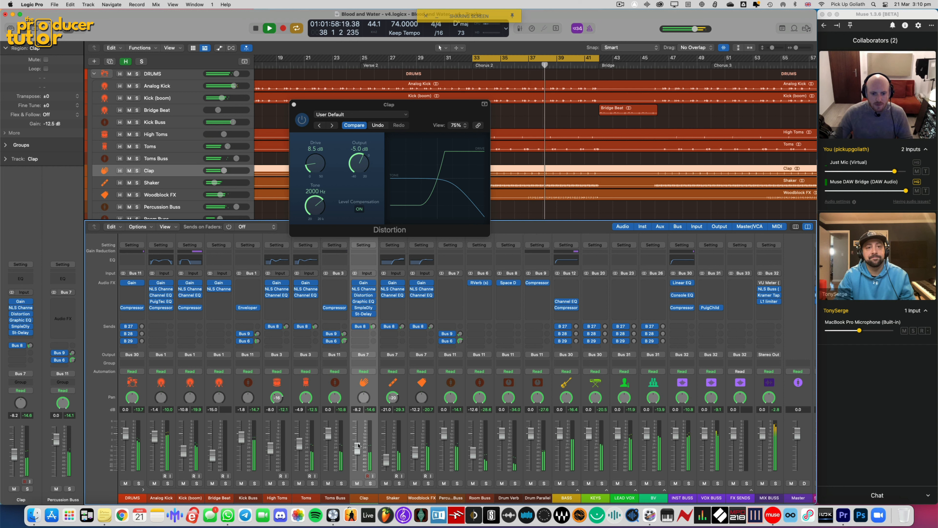
{"action": "left_click_drag", "start_coordinate": [357, 445], "coordinate": [358, 444]}
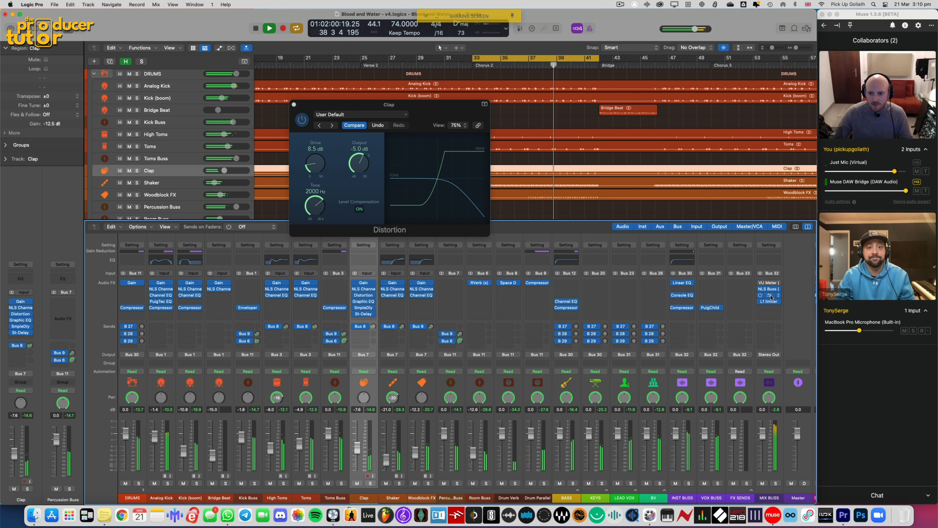
Compare Chorus 2 with 13 Time Wind (feat. Beck) in REFERENCE, finish on the original, stop playback and close both plug-in windows
{"action": "scroll", "coordinate": [783, 296], "scroll_direction": "right", "scroll_amount": 3}
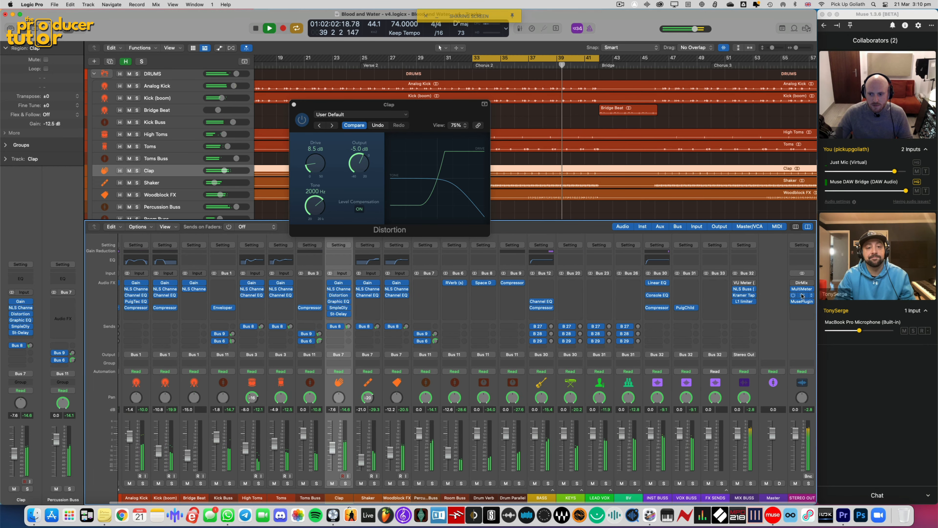
{"action": "left_click", "coordinate": [802, 295]}
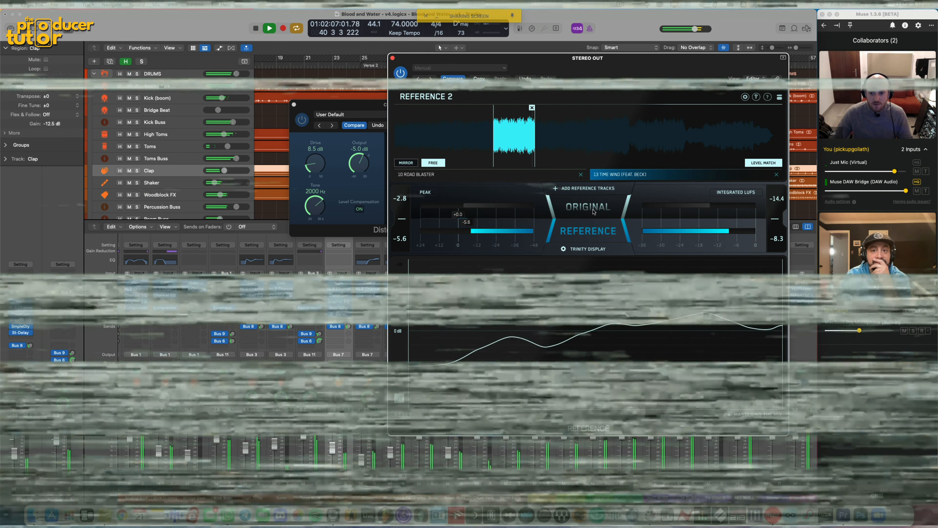
{"action": "left_click", "coordinate": [593, 210]}
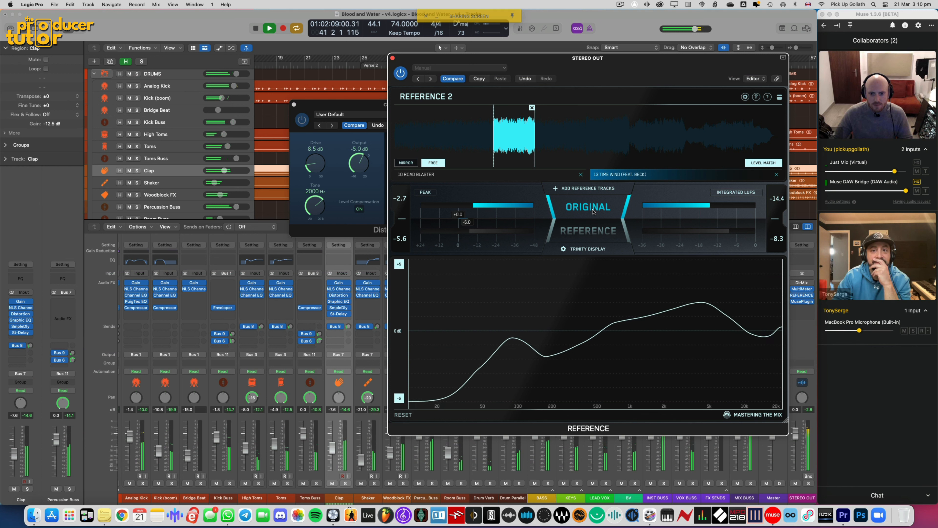
{"action": "key", "text": "space"}
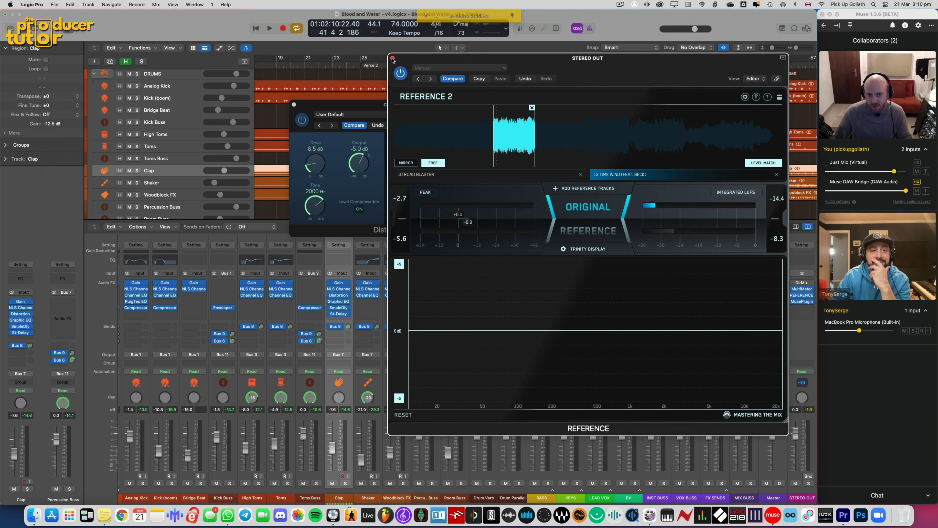
{"action": "left_click", "coordinate": [392, 58]}
{"action": "left_click", "coordinate": [294, 106]}
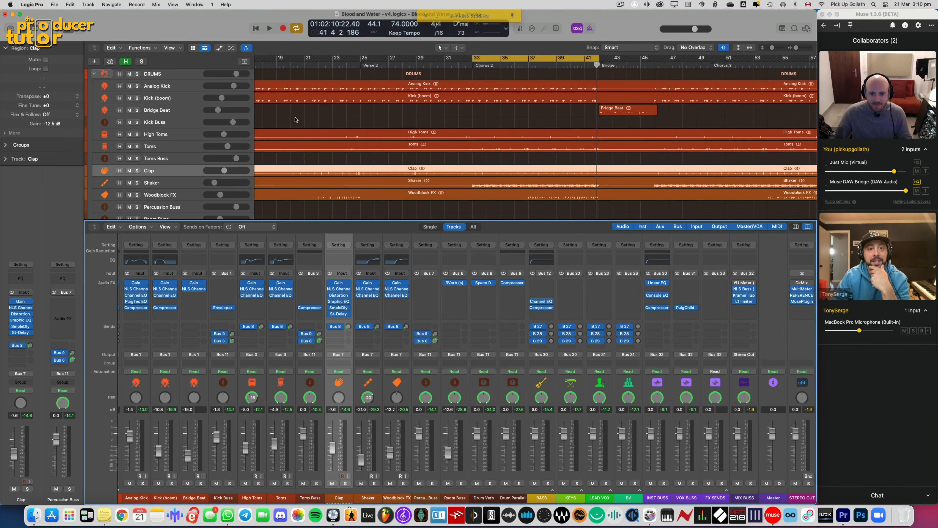
Review the Clap track's Distortion settings inside the DRUMS stack, leaving the plug-in closed and the stack collapsed
{"action": "left_click", "coordinate": [144, 491]}
{"action": "left_click", "coordinate": [143, 491]}
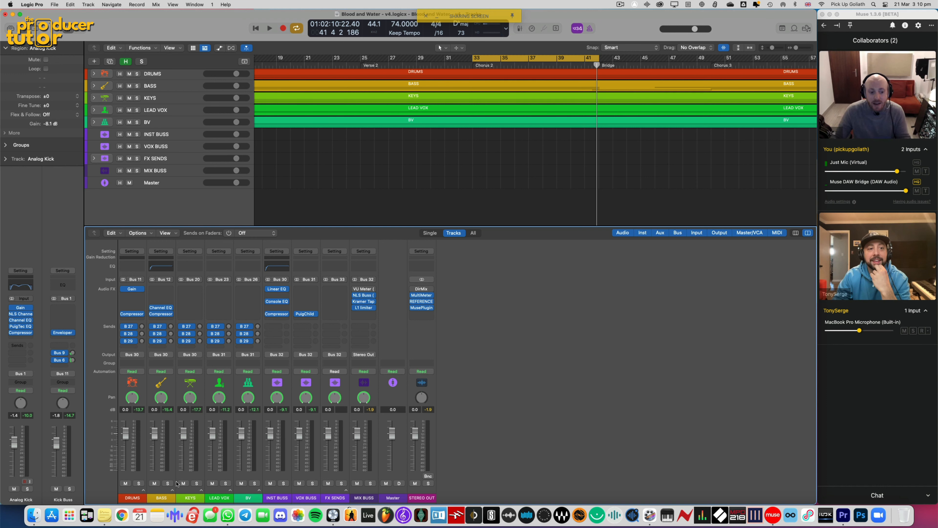
{"action": "left_click", "coordinate": [144, 490]}
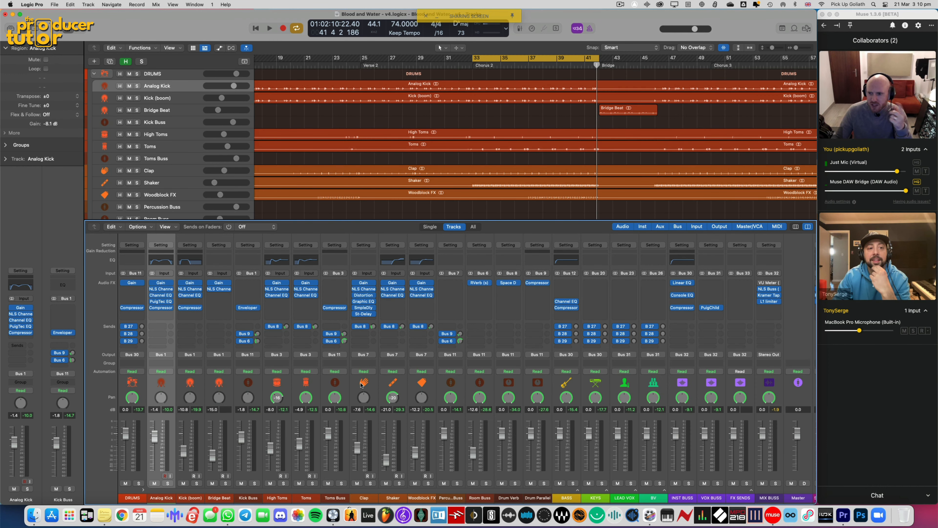
{"action": "left_click", "coordinate": [365, 295]}
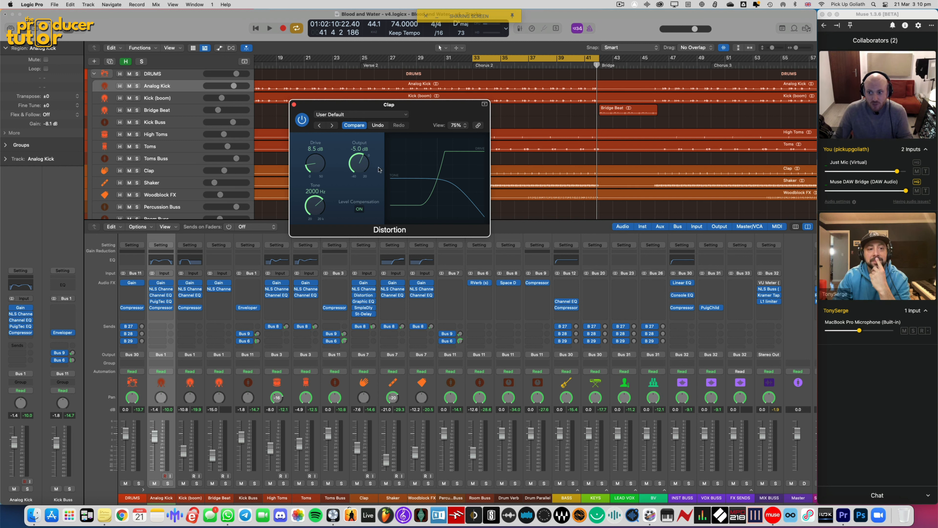
{"action": "left_click", "coordinate": [294, 104]}
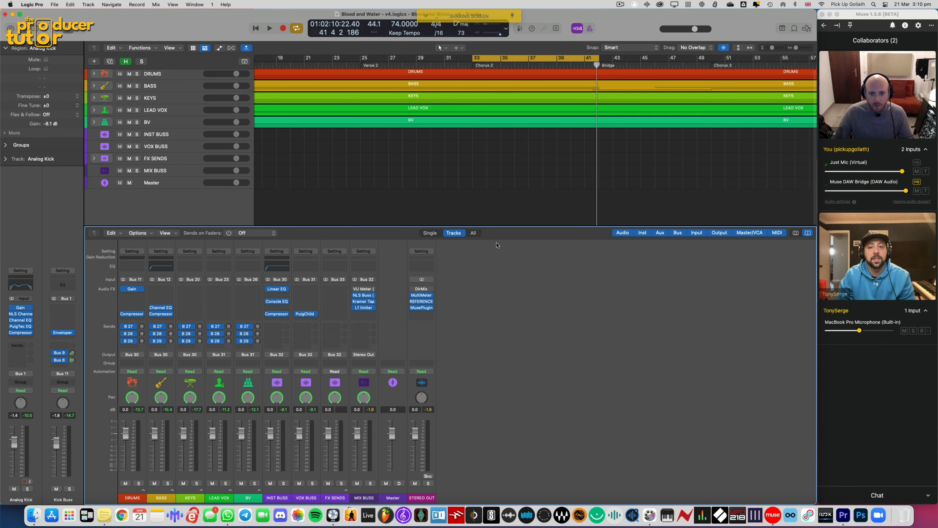
Hide the mixer, enlarge the track heights and move the cycle range to span Chorus 3
{"action": "key", "text": "x"}
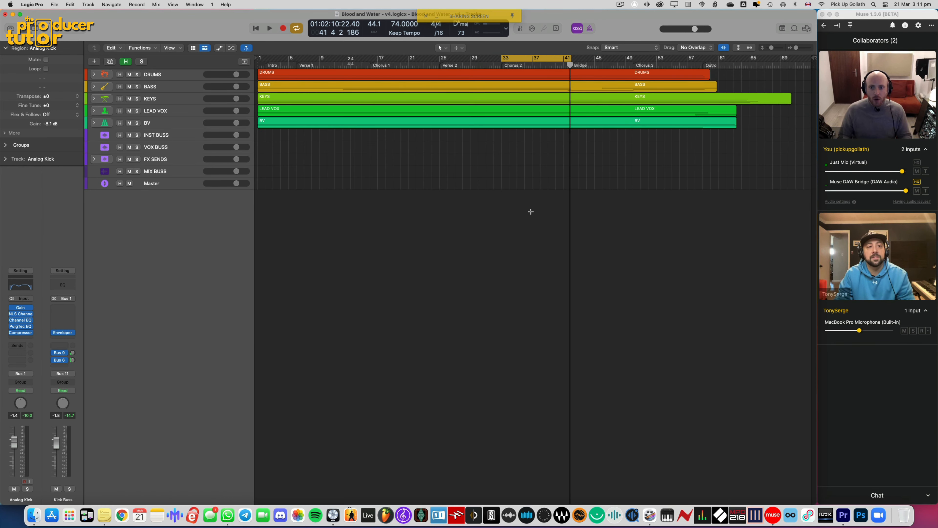
{"action": "key", "text": "super+Down"}
{"action": "key", "text": "super+Down"}
{"action": "key", "text": "super+Down"}
{"action": "key", "text": "super+Down"}
{"action": "key", "text": "super+Down"}
{"action": "key", "text": "super+Down"}
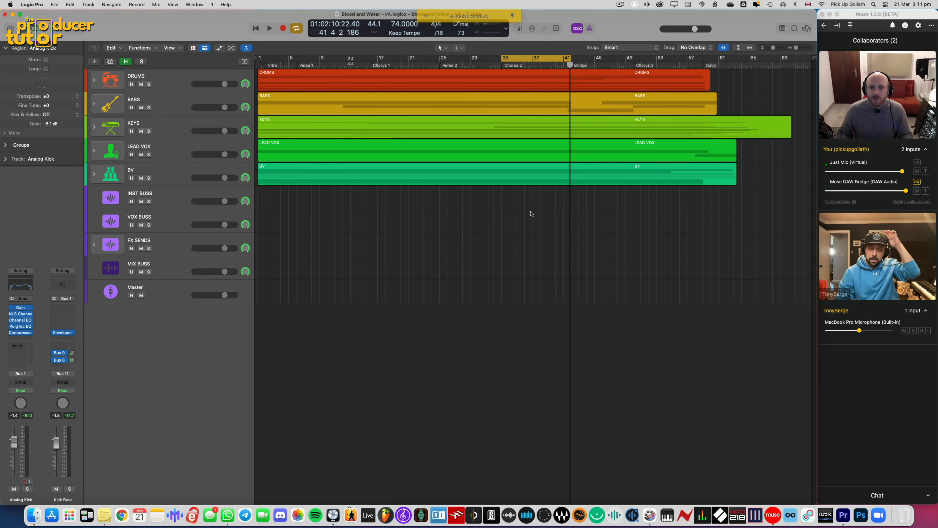
{"action": "key", "text": "c"}
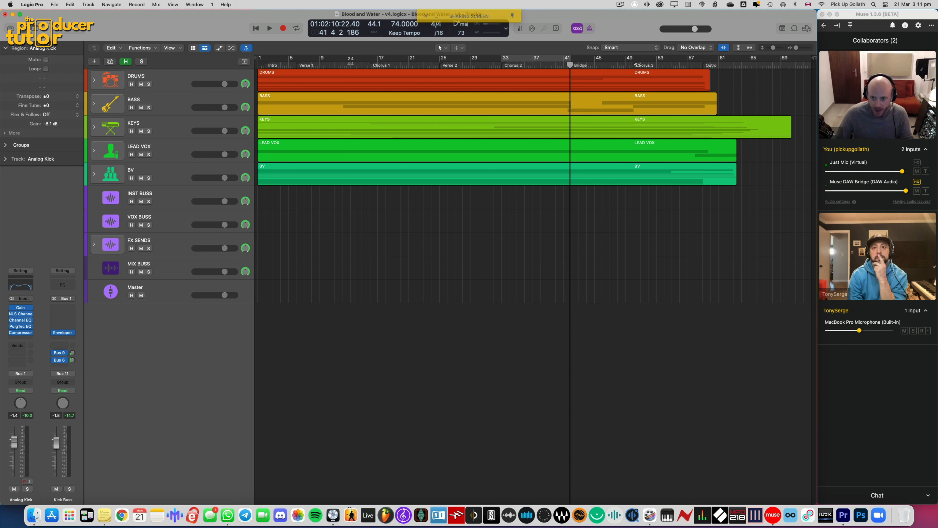
{"action": "left_click_drag", "start_coordinate": [634, 58], "coordinate": [702, 59]}
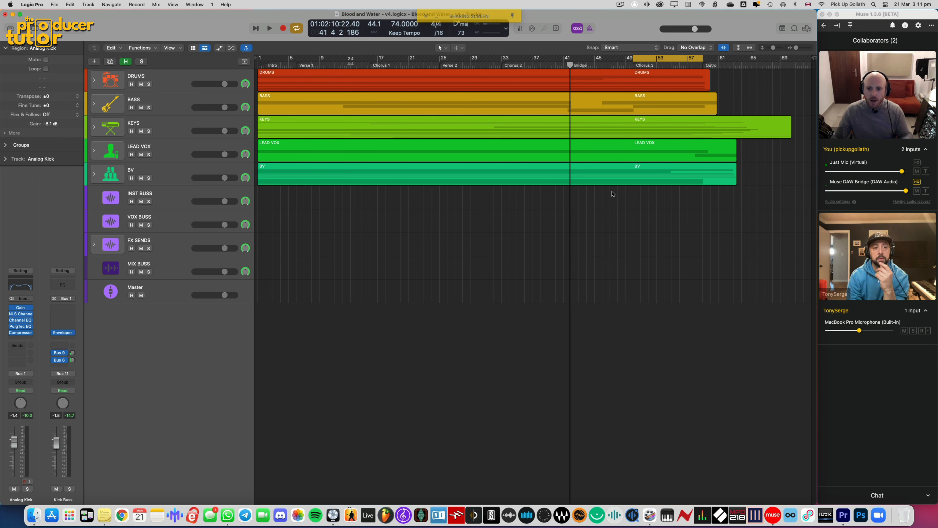
Expand the KEYS stack and select the Vintage Piano track and its audio region
{"action": "key", "text": "super+Right"}
{"action": "key", "text": "super+Down"}
{"action": "key", "text": "super+Down"}
{"action": "key", "text": "super+Down"}
{"action": "key", "text": "super+Down"}
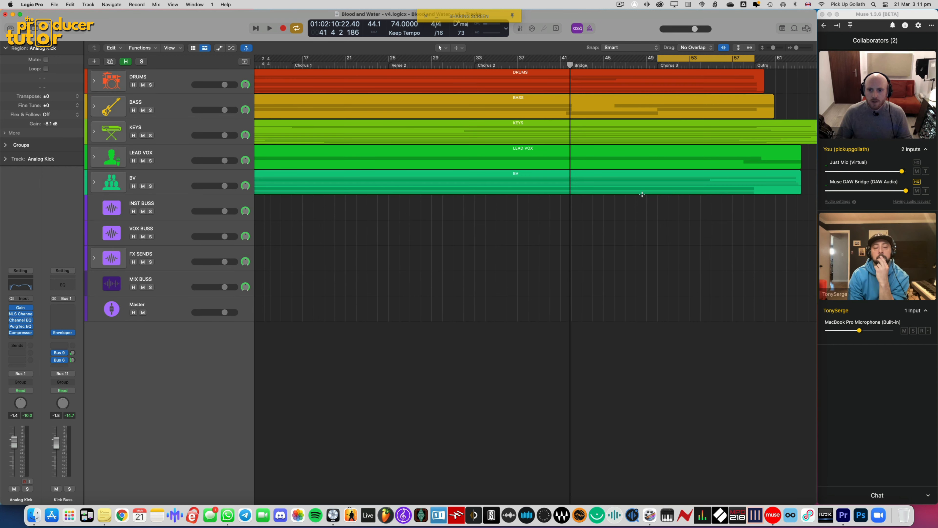
{"action": "key", "text": "super+Down"}
{"action": "scroll", "coordinate": [642, 194], "scroll_direction": "right", "scroll_amount": 5}
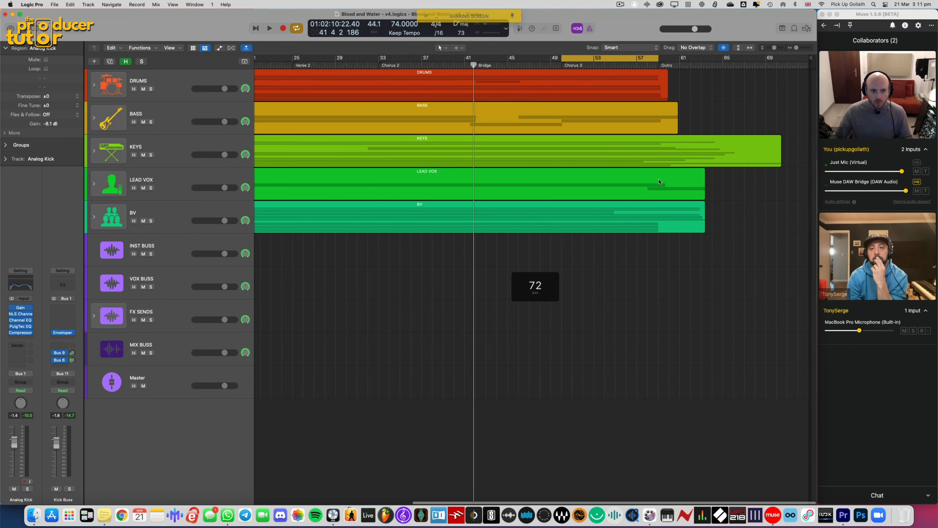
{"action": "left_click", "coordinate": [109, 151]}
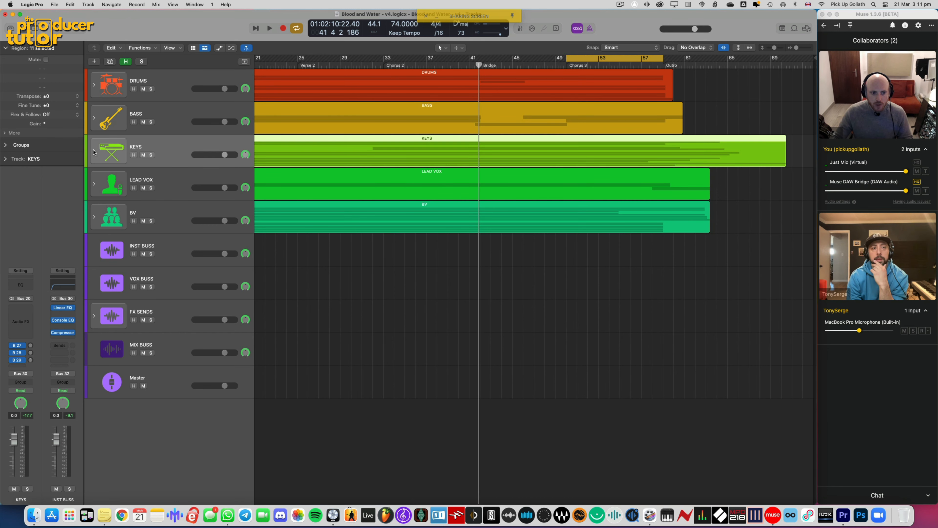
{"action": "left_click", "coordinate": [94, 152]}
{"action": "left_click", "coordinate": [341, 247]}
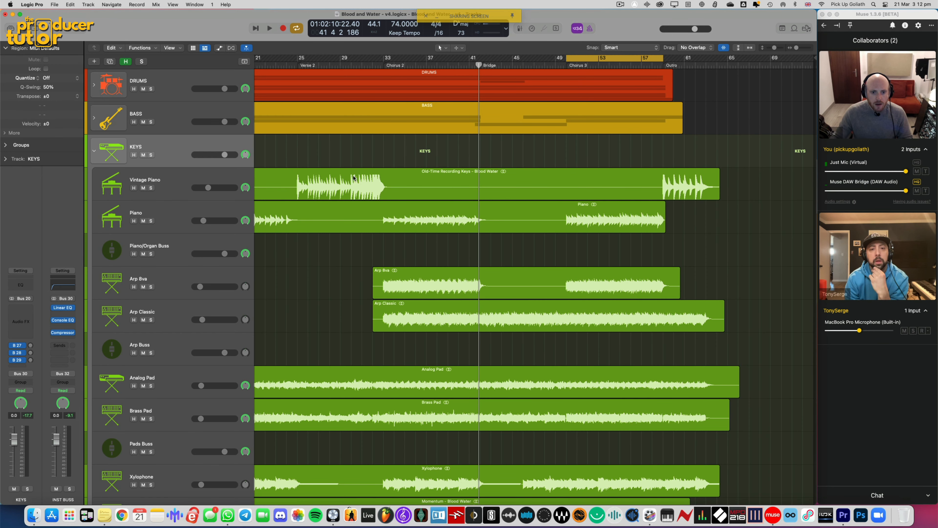
{"action": "left_click", "coordinate": [344, 181]}
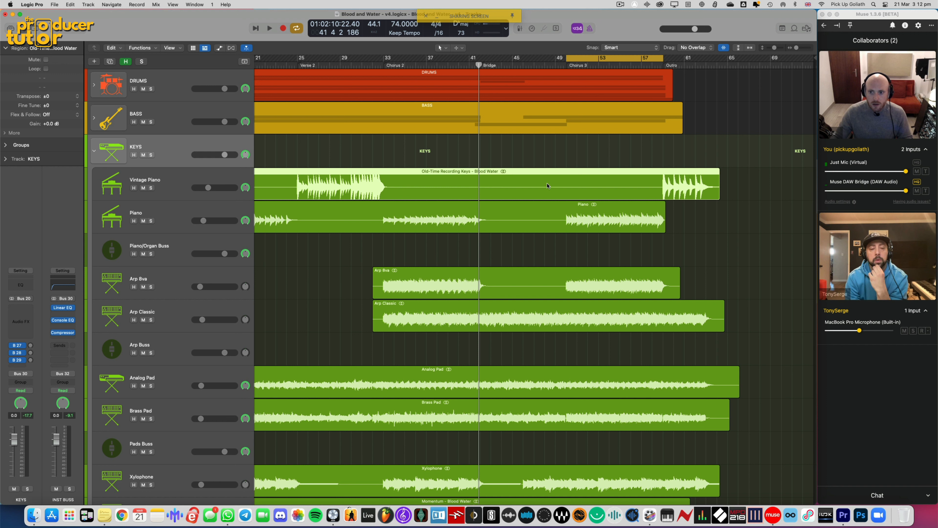
{"action": "left_click", "coordinate": [172, 183]}
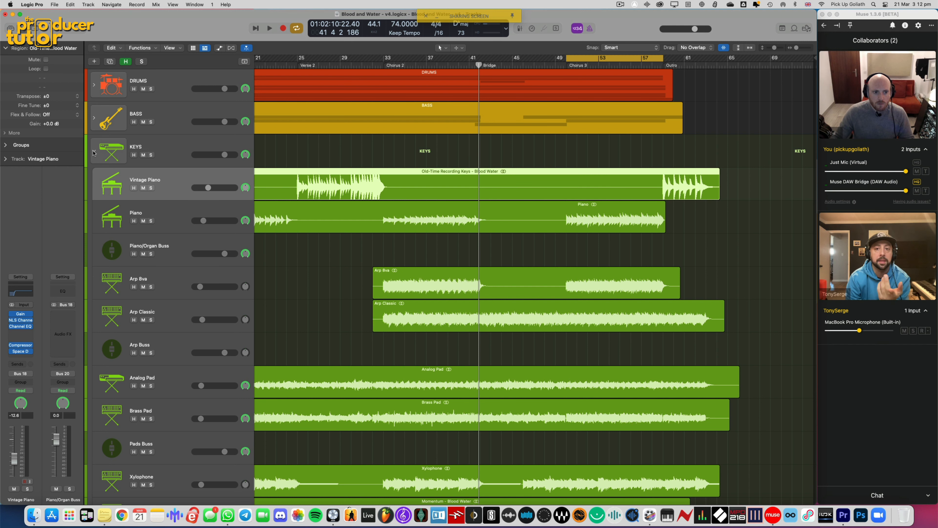
Expand the BASS, DRUMS, LEAD VOX and BV track stacks, go back to the drum tracks and deselect all regions
{"action": "key", "text": "super+Up"}
{"action": "key", "text": "super+Up"}
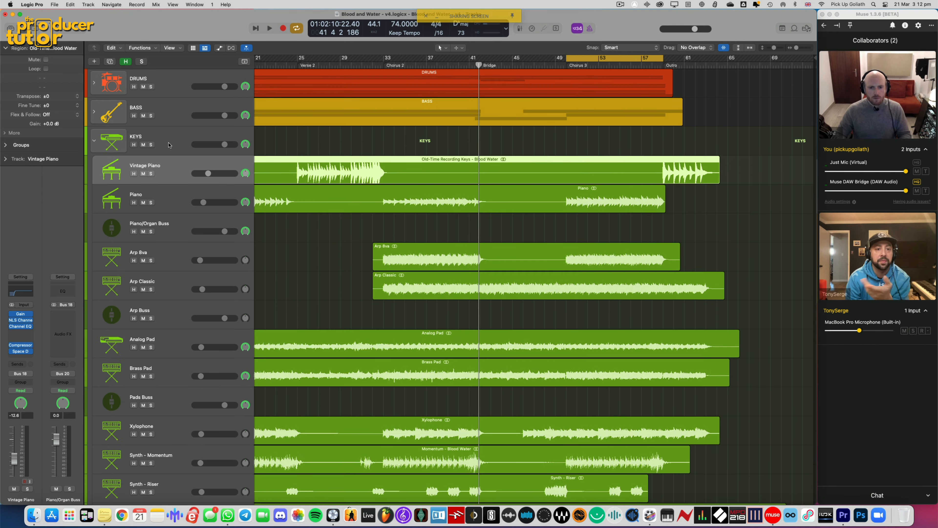
{"action": "left_click", "coordinate": [94, 109]}
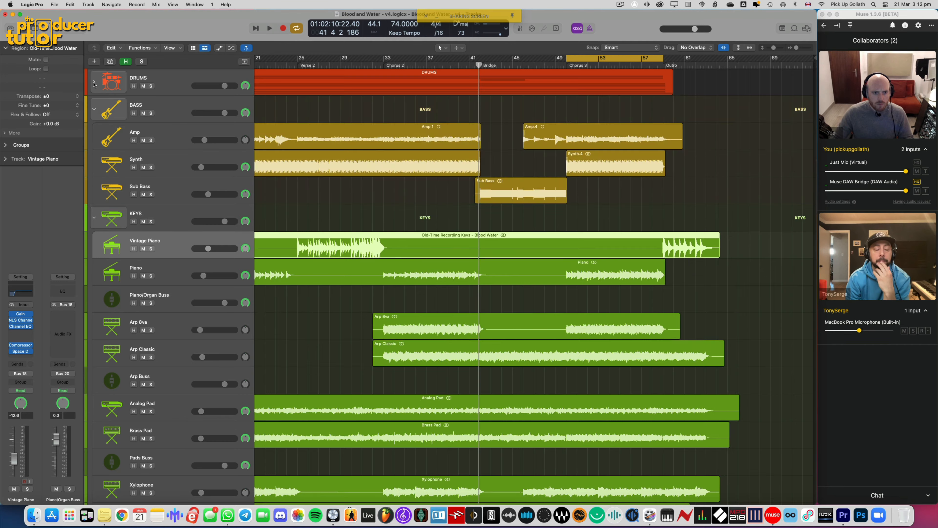
{"action": "left_click", "coordinate": [94, 81]}
{"action": "scroll", "coordinate": [180, 191], "scroll_direction": "down", "scroll_amount": 5}
{"action": "scroll", "coordinate": [180, 191], "scroll_direction": "down", "scroll_amount": 10}
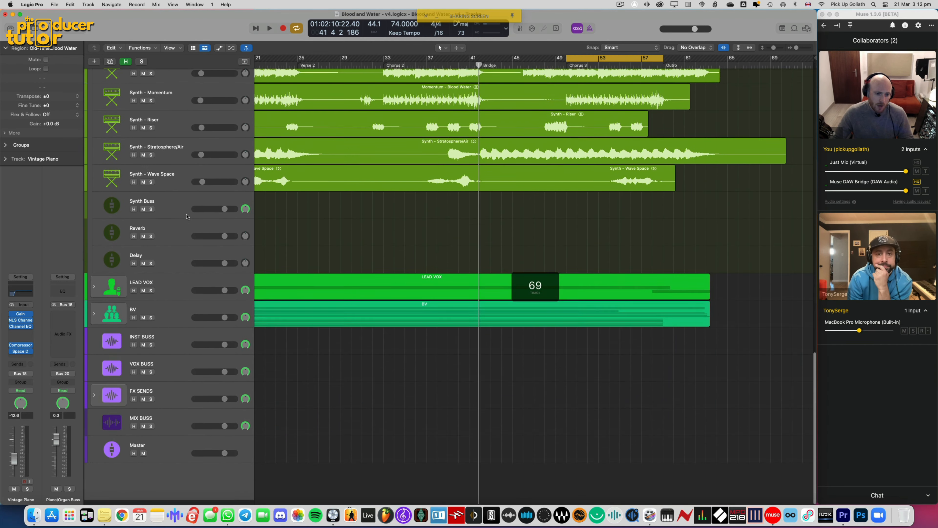
{"action": "left_click", "coordinate": [95, 291]}
{"action": "scroll", "coordinate": [96, 339], "scroll_direction": "down", "scroll_amount": 3}
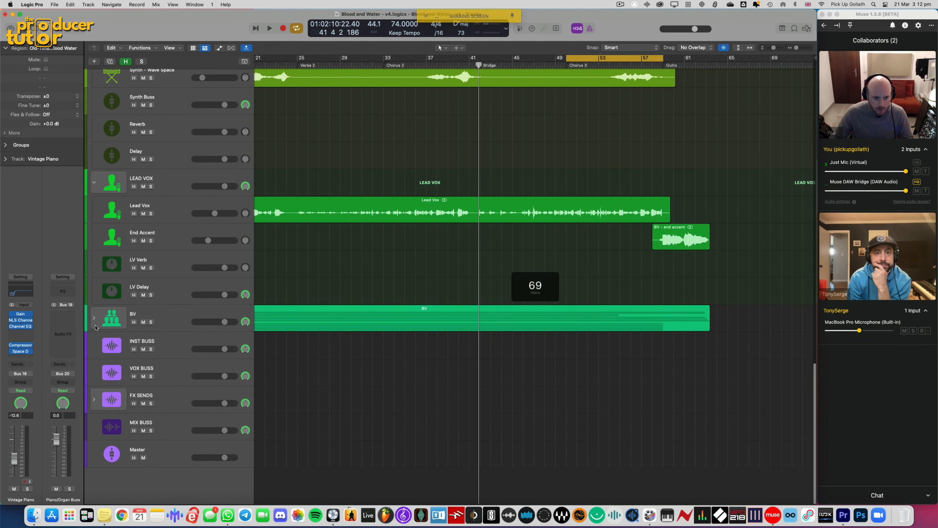
{"action": "left_click", "coordinate": [94, 319]}
{"action": "scroll", "coordinate": [454, 327], "scroll_direction": "up", "scroll_amount": 14}
{"action": "scroll", "coordinate": [455, 327], "scroll_direction": "up", "scroll_amount": 8}
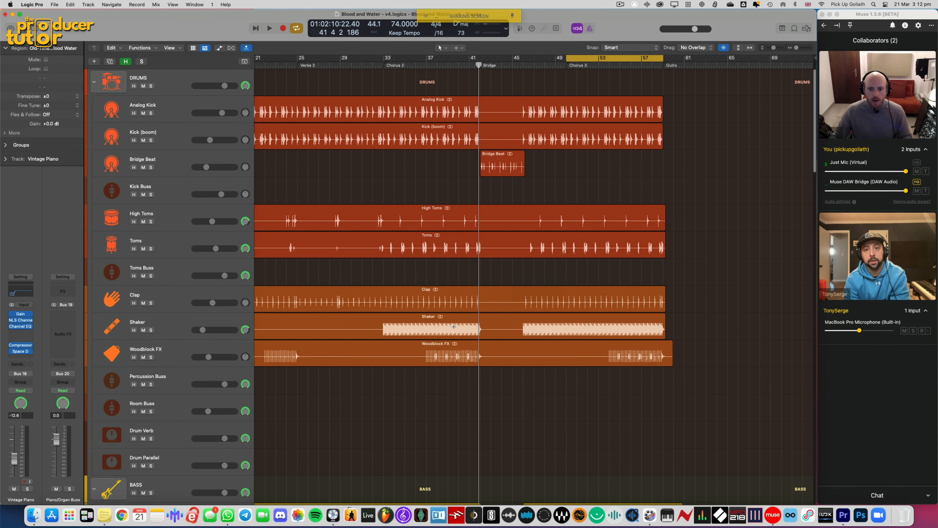
{"action": "left_click", "coordinate": [553, 82]}
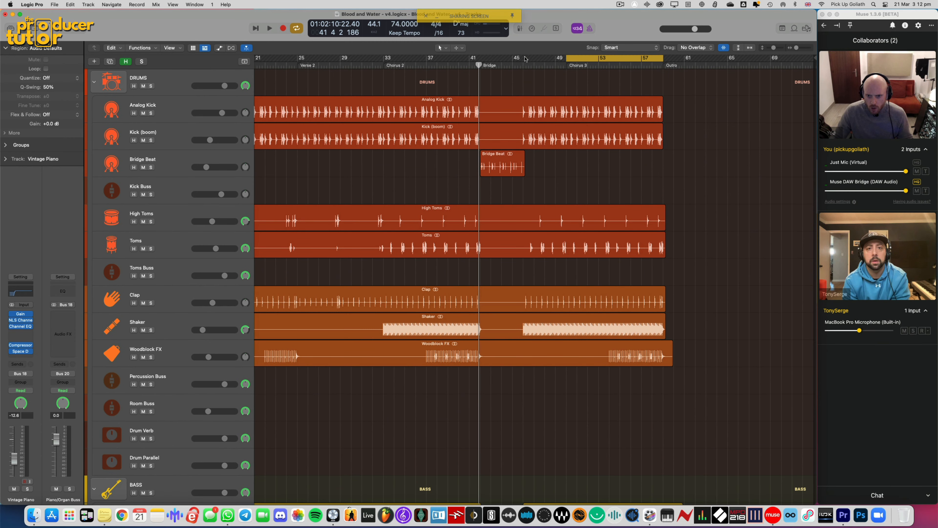
Move the cycle range to bars 46 to 54, play the section and shrink the track heights
{"action": "left_click_drag", "start_coordinate": [522, 58], "coordinate": [610, 59]}
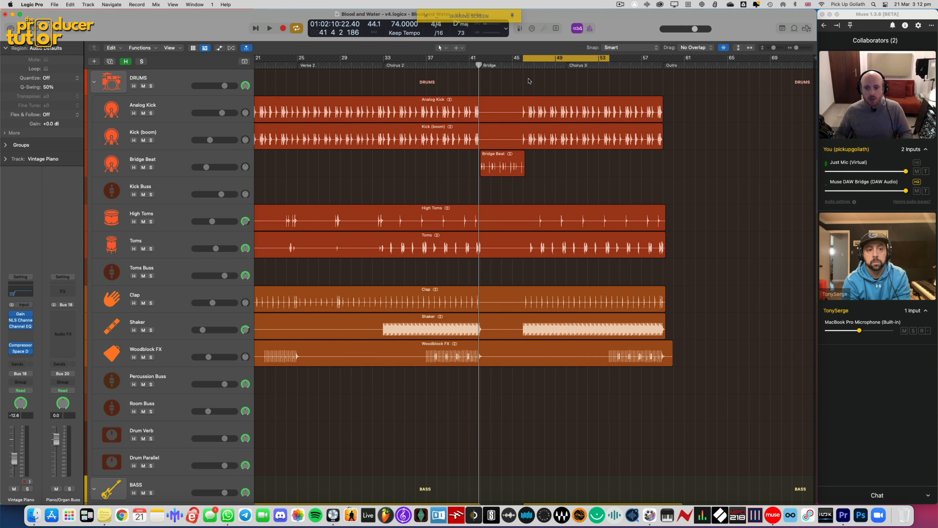
{"action": "key", "text": "space"}
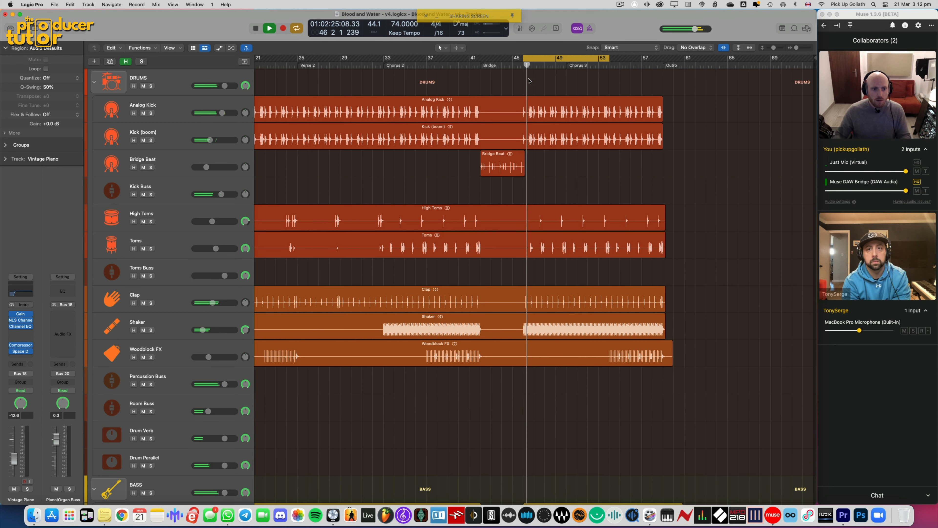
{"action": "key", "text": "super+Up"}
{"action": "key", "text": "super+Up"}
{"action": "key", "text": "super+Up"}
{"action": "key", "text": "super+Up"}
{"action": "key", "text": "super+Up"}
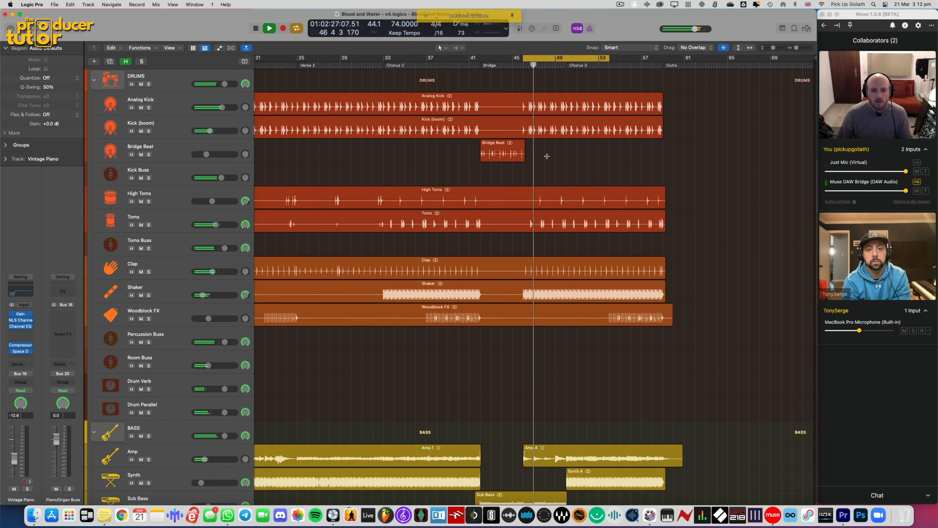
{"action": "key", "text": "super+Up"}
{"action": "key", "text": "super+Up"}
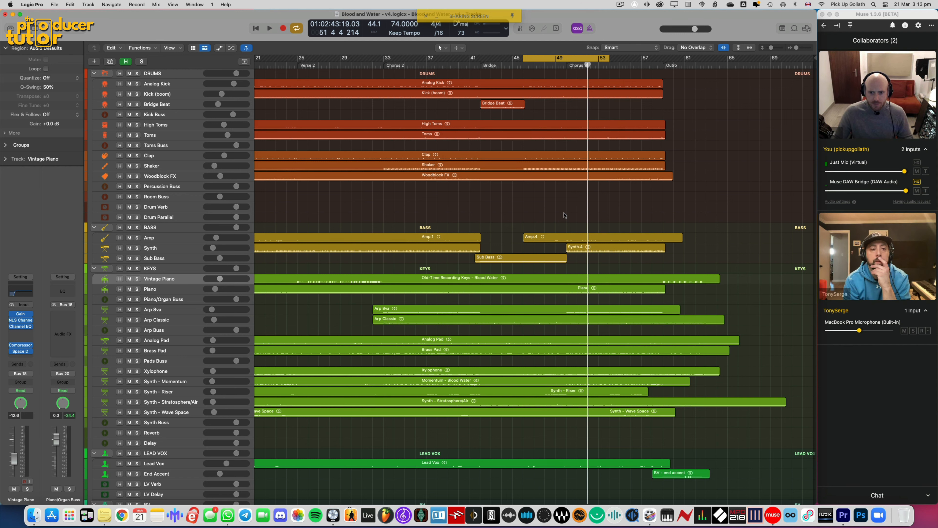
Select the MIX BUSS track, show track automation and enlarge its volume lane around the Bridge
{"action": "scroll", "coordinate": [564, 215], "scroll_direction": "down", "scroll_amount": 10}
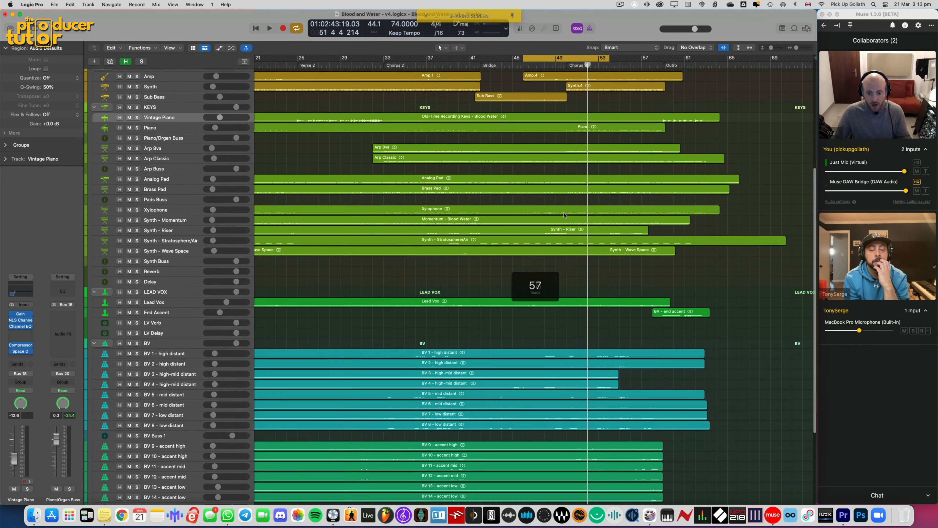
{"action": "scroll", "coordinate": [565, 215], "scroll_direction": "down", "scroll_amount": 7}
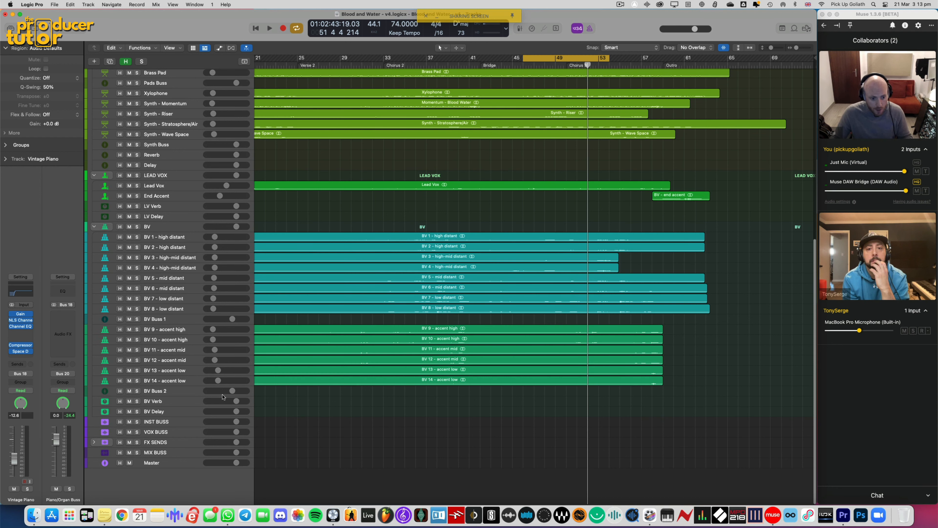
{"action": "left_click", "coordinate": [183, 452]}
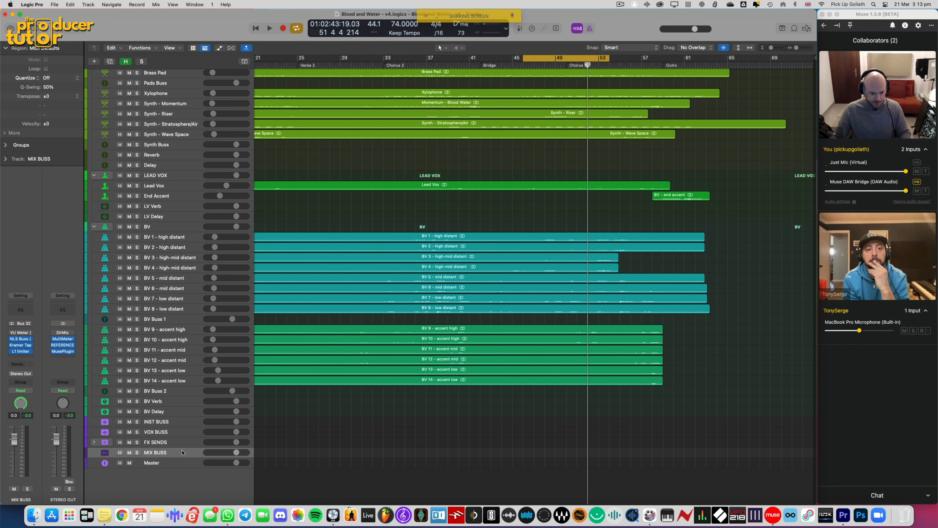
{"action": "key", "text": "a"}
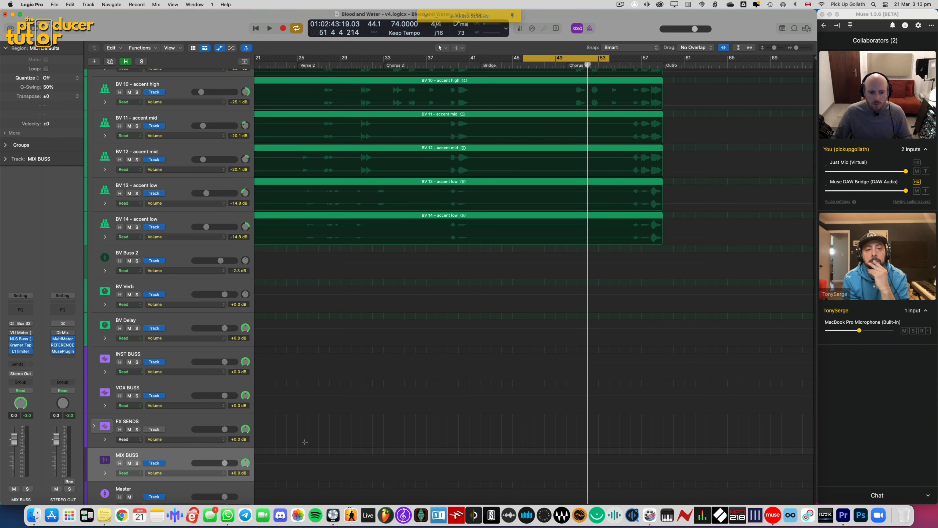
{"action": "scroll", "coordinate": [304, 443], "scroll_direction": "down", "scroll_amount": 3}
{"action": "key", "text": "super+Right"}
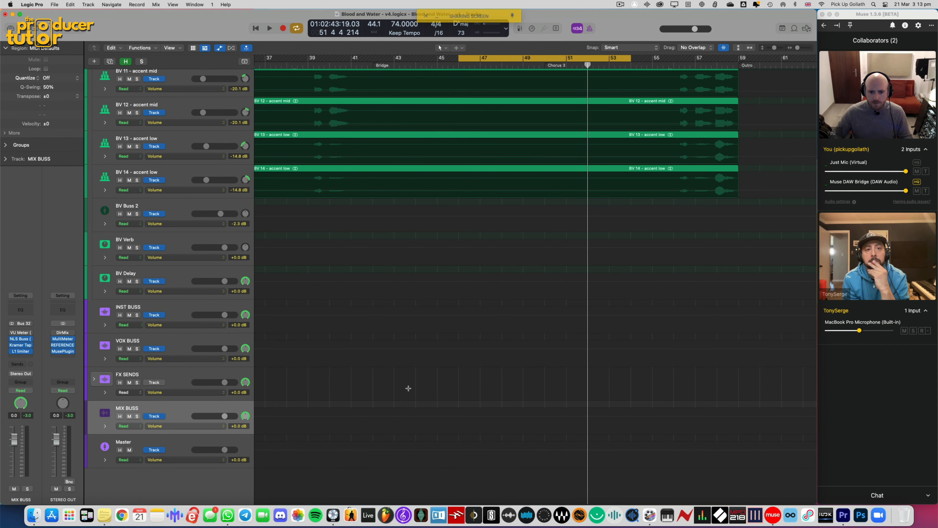
{"action": "key", "text": "super+Down"}
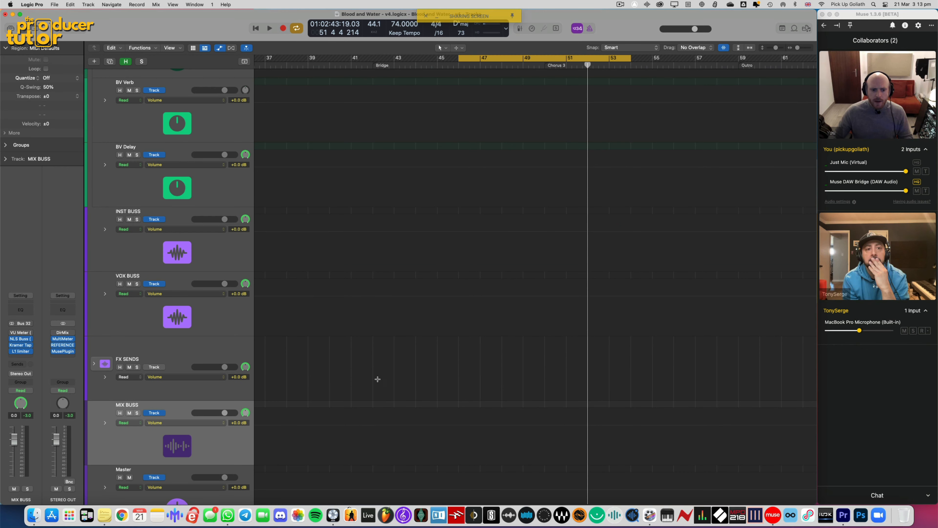
{"action": "scroll", "coordinate": [323, 312], "scroll_direction": "down", "scroll_amount": 3}
Select the Bridge on the MIX BUSS track, bars 42 to 50, and lower its volume automation to -1.0 dB
{"action": "left_click", "coordinate": [374, 65]}
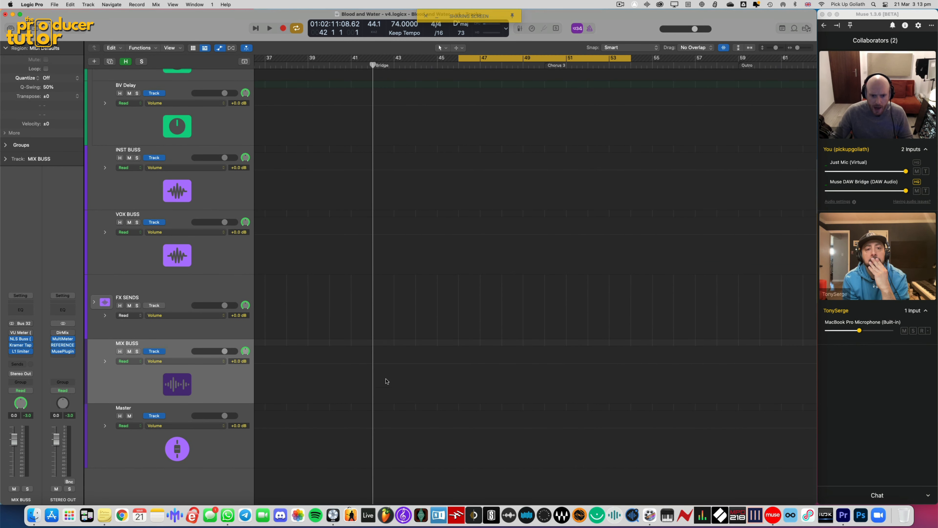
{"action": "left_click_drag", "start_coordinate": [380, 371], "coordinate": [543, 374]}
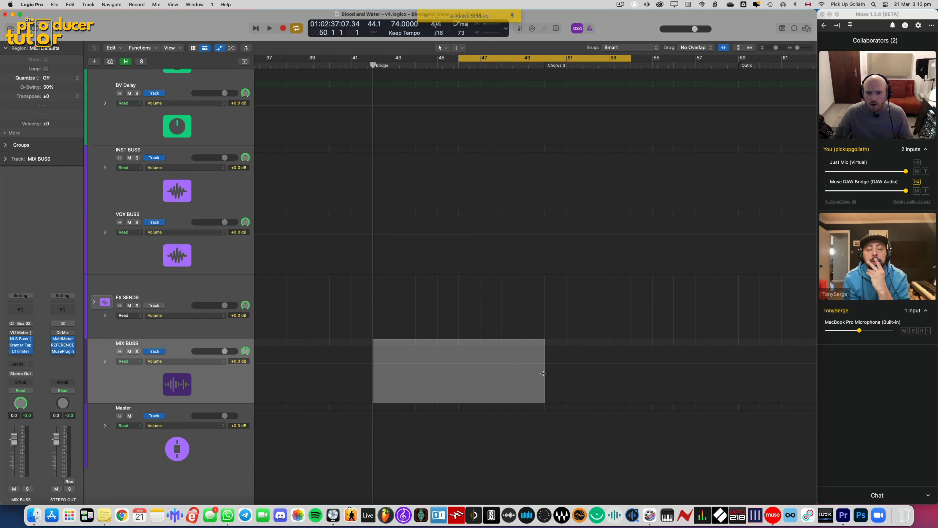
{"action": "left_click", "coordinate": [545, 65]}
{"action": "left_click", "coordinate": [501, 369]}
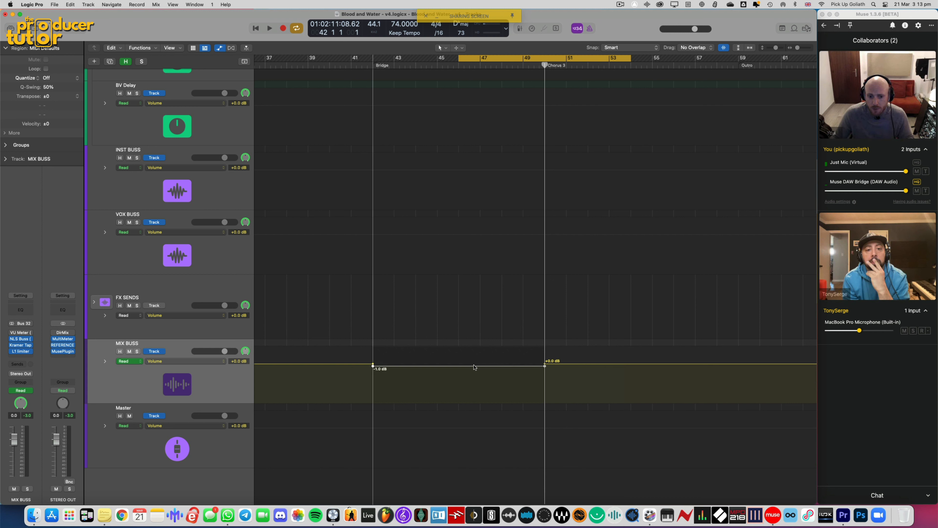
Set the cycle range to Verse 2, bars 25 to 33, and lower the MIX BUSS volume automation there to -1.0 dB
{"action": "scroll", "coordinate": [440, 373], "scroll_direction": "left", "scroll_amount": 8}
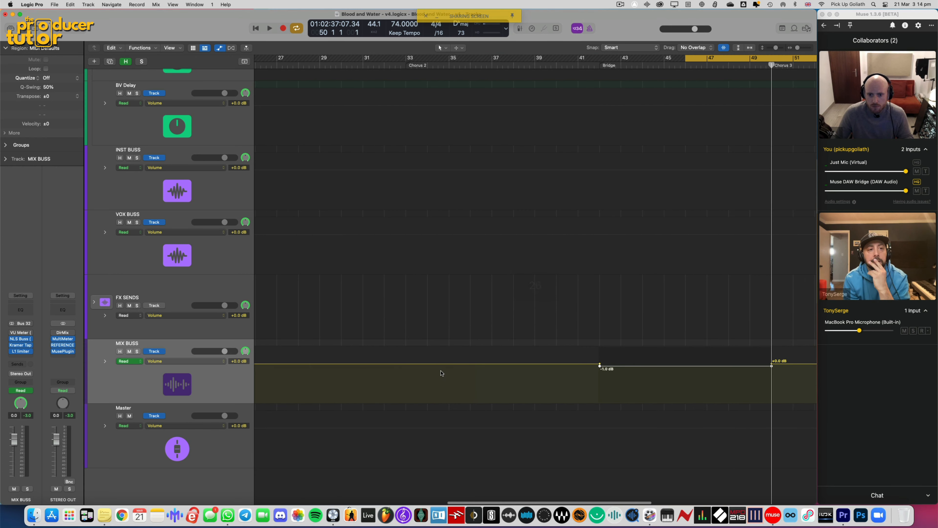
{"action": "scroll", "coordinate": [630, 133], "scroll_direction": "left", "scroll_amount": 5}
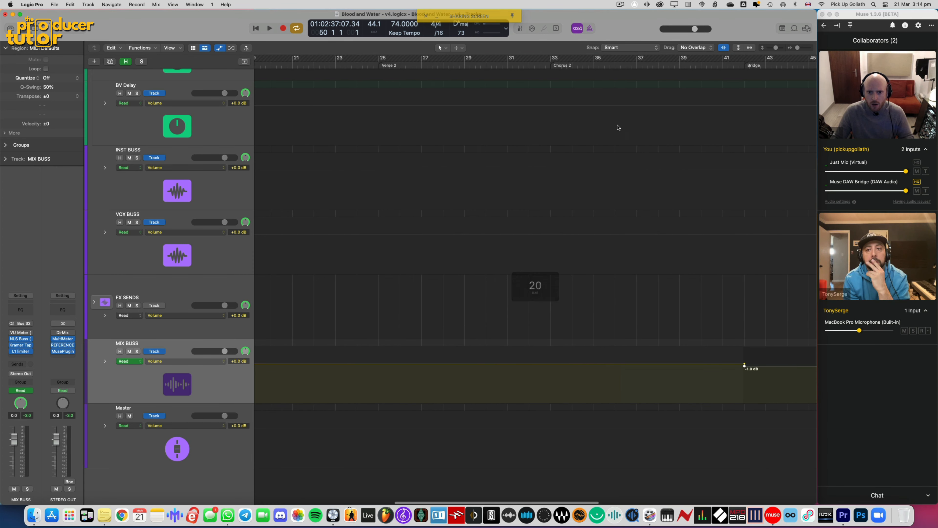
{"action": "left_click", "coordinate": [551, 65]}
{"action": "left_click_drag", "start_coordinate": [381, 61], "coordinate": [542, 69]}
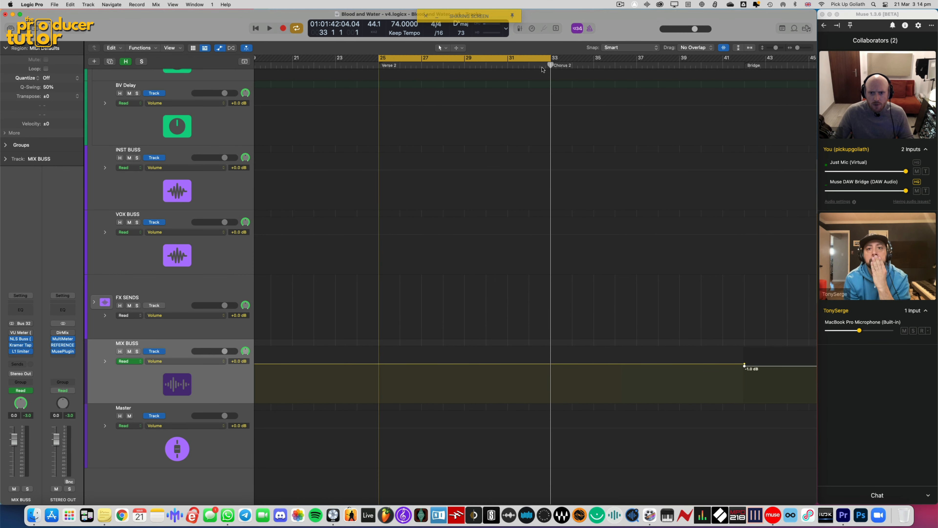
{"action": "left_click_drag", "start_coordinate": [381, 373], "coordinate": [533, 376]}
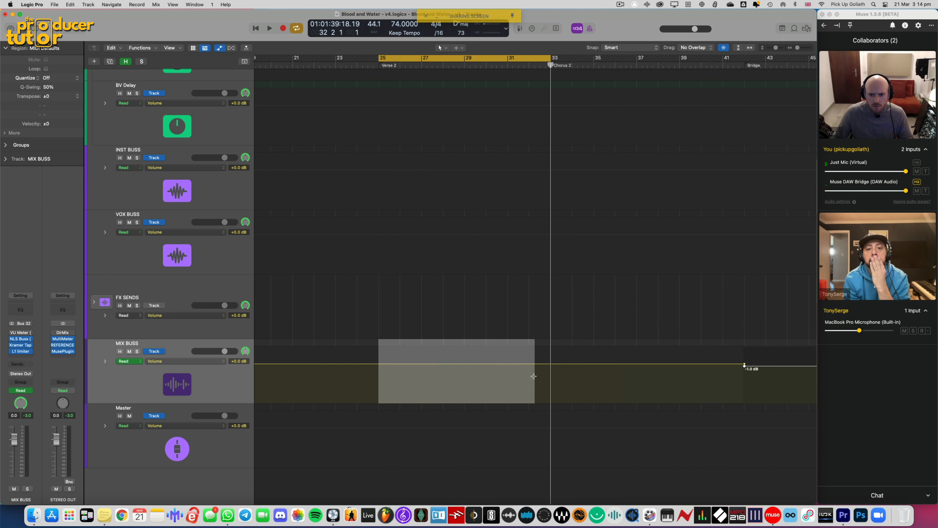
{"action": "left_click", "coordinate": [512, 365]}
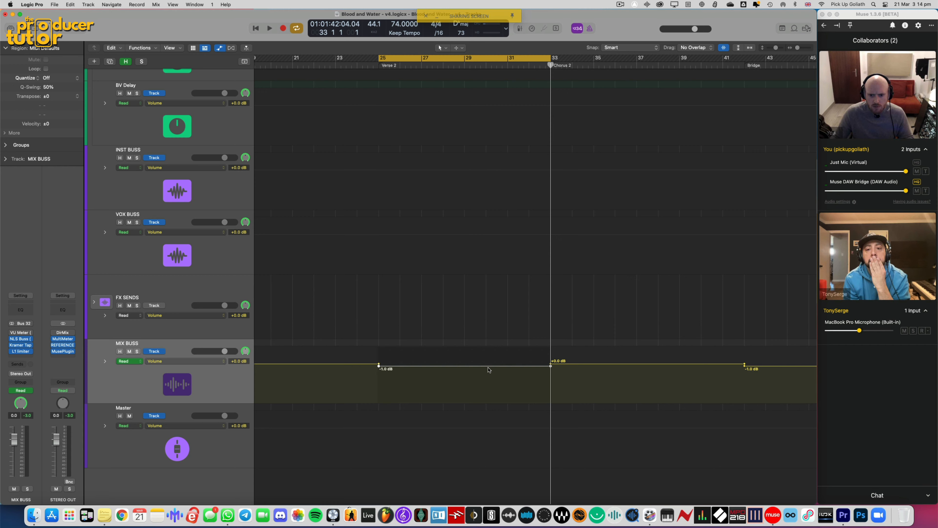
Enlarge the lanes and lower the MIX BUSS volume automation by about 1 dB from bar 1 to Chorus 1 at bar 16
{"action": "scroll", "coordinate": [488, 370], "scroll_direction": "left", "scroll_amount": 8}
{"action": "key", "text": "super+Down"}
{"action": "key", "text": "super+Down"}
{"action": "key", "text": "super+Down"}
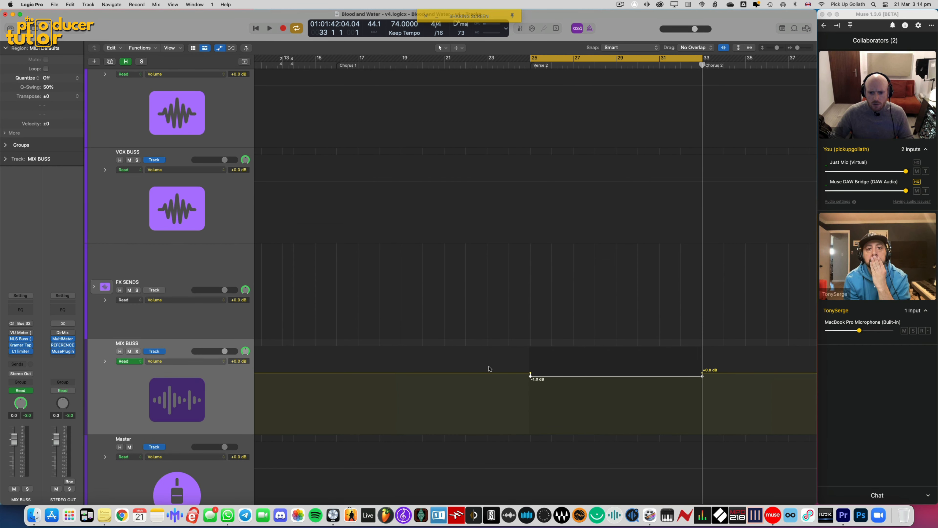
{"action": "scroll", "coordinate": [601, 377], "scroll_direction": "left", "scroll_amount": 12}
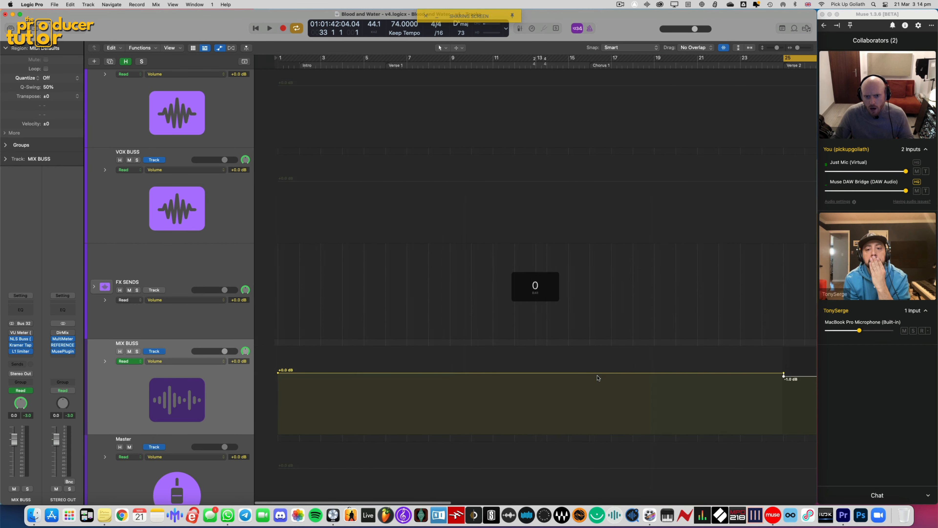
{"action": "left_click", "coordinate": [569, 65]}
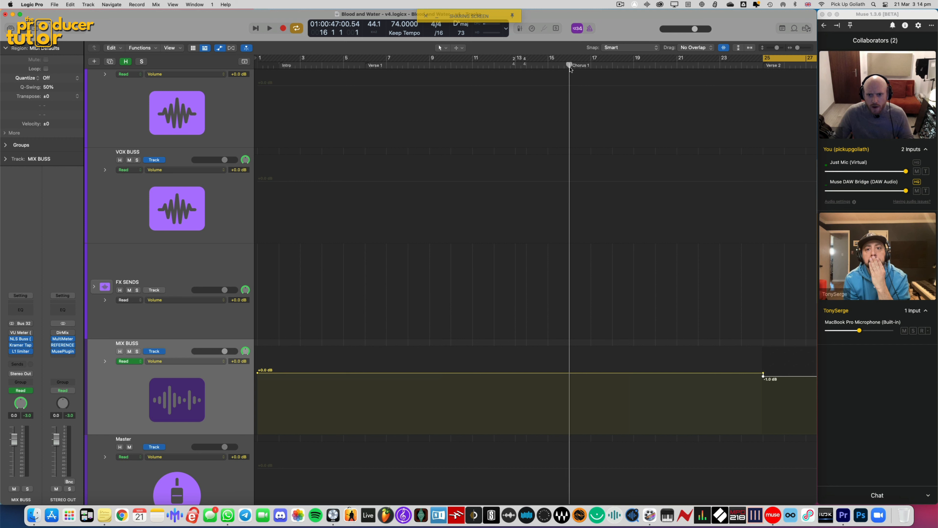
{"action": "left_click_drag", "start_coordinate": [569, 402], "coordinate": [258, 401]}
{"action": "left_click_drag", "start_coordinate": [365, 373], "coordinate": [366, 375]}
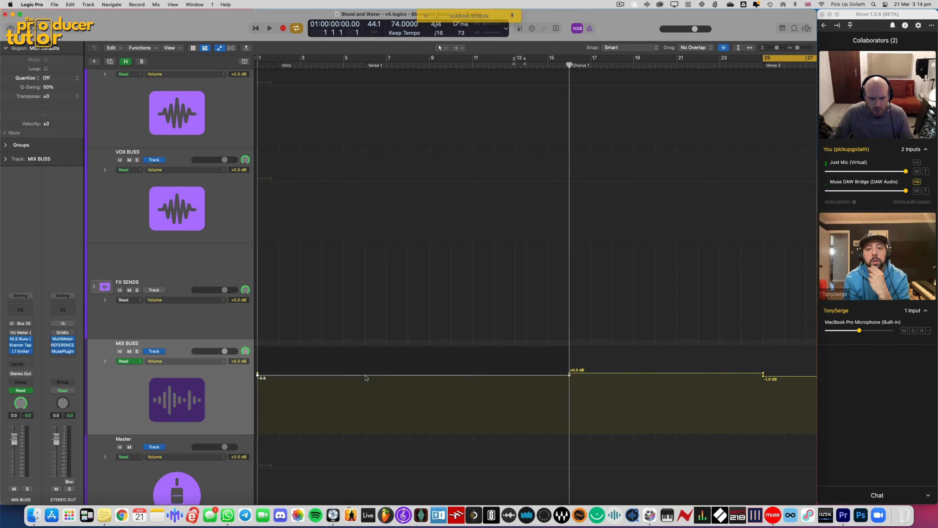
Lower the MIX BUSS volume automation to -1.0 dB from the start of the Outro at bar 59
{"action": "scroll", "coordinate": [377, 378], "scroll_direction": "right", "scroll_amount": 20}
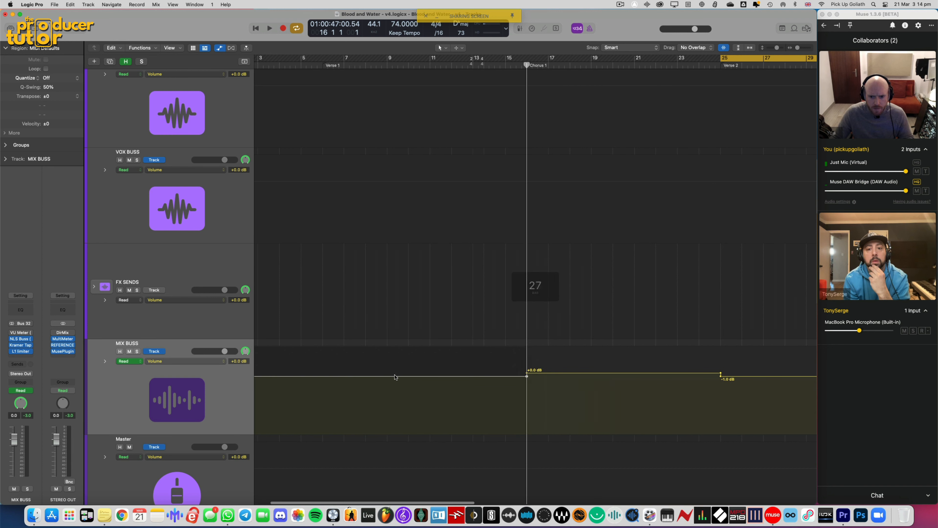
{"action": "scroll", "coordinate": [393, 377], "scroll_direction": "right", "scroll_amount": 4}
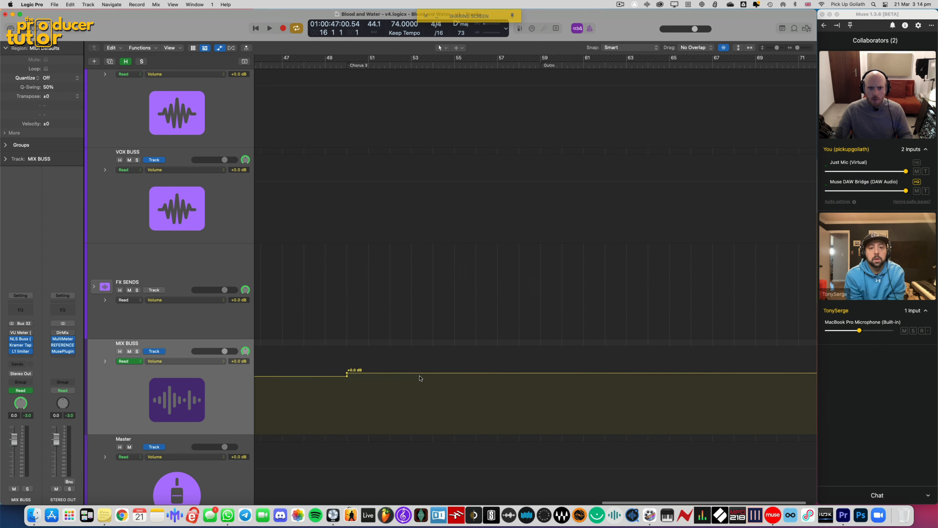
{"action": "left_click", "coordinate": [515, 200]}
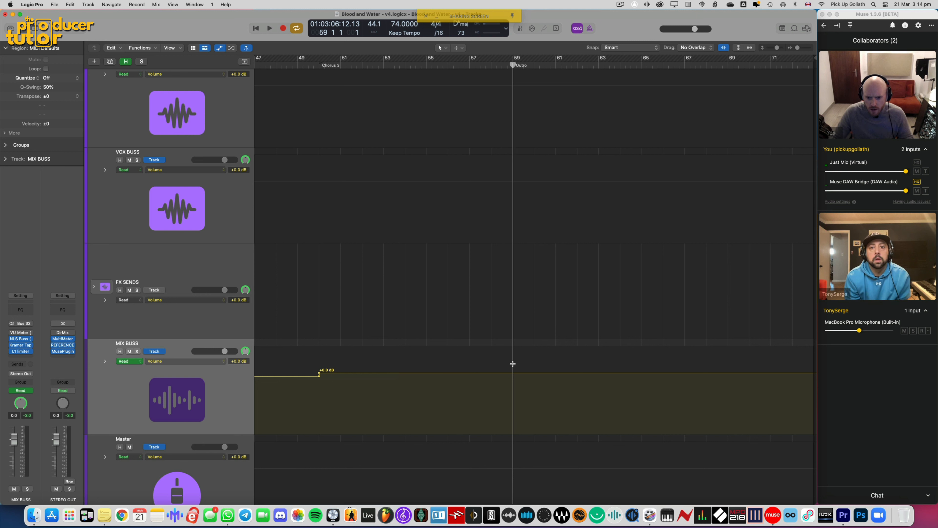
{"action": "left_click_drag", "start_coordinate": [530, 376], "coordinate": [735, 376]}
{"action": "left_click_drag", "start_coordinate": [668, 373], "coordinate": [744, 391]}
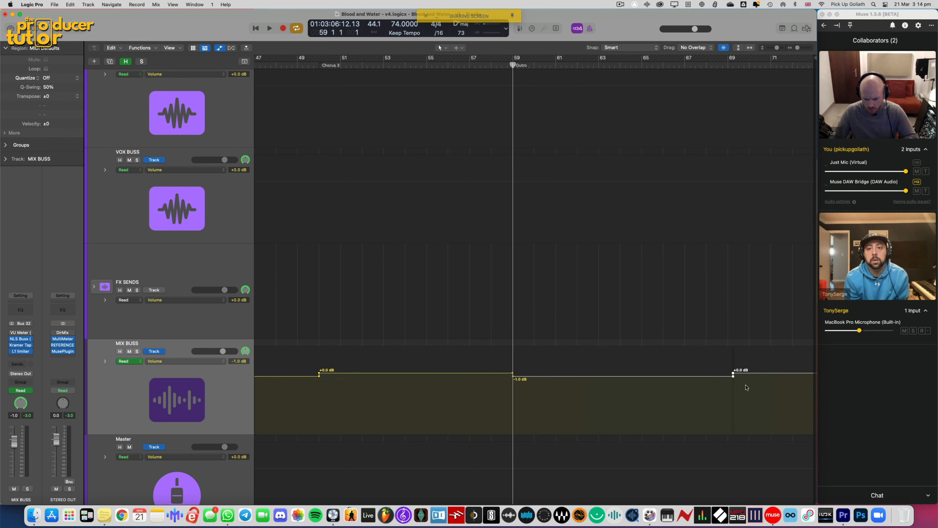
Turn cycle mode off and play the transition into Chorus 3 from about bar 48, zoomed in on the MIX BUSS automation
{"action": "scroll", "coordinate": [463, 246], "scroll_direction": "left", "scroll_amount": 5}
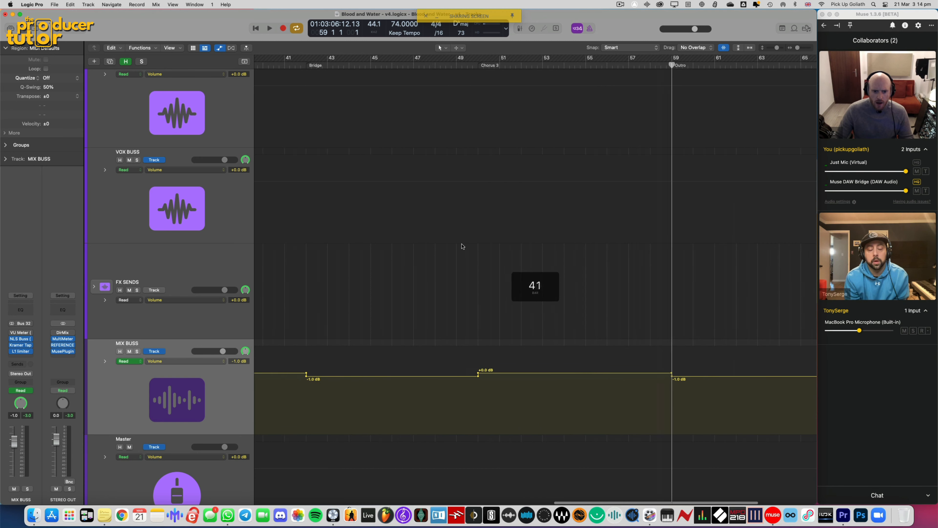
{"action": "left_click", "coordinate": [497, 65]}
{"action": "key", "text": "super+Right"}
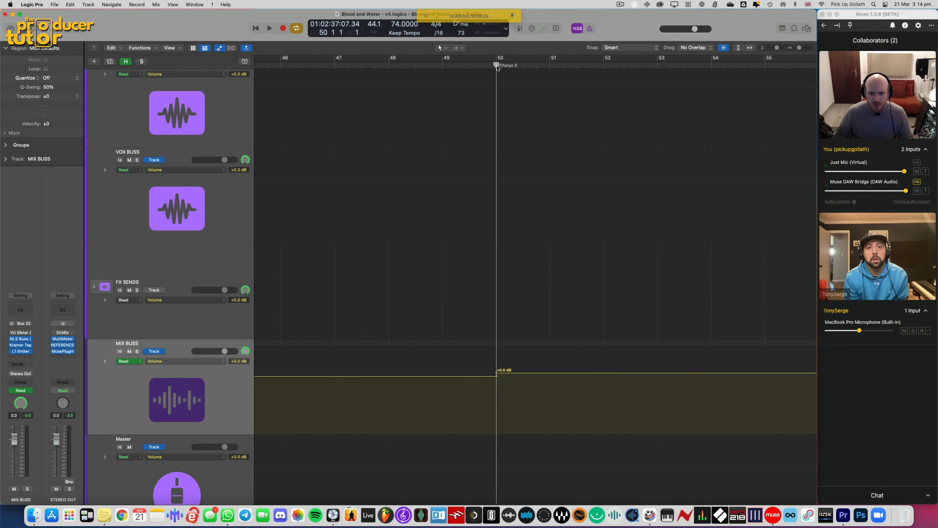
{"action": "scroll", "coordinate": [497, 66], "scroll_direction": "left", "scroll_amount": 3}
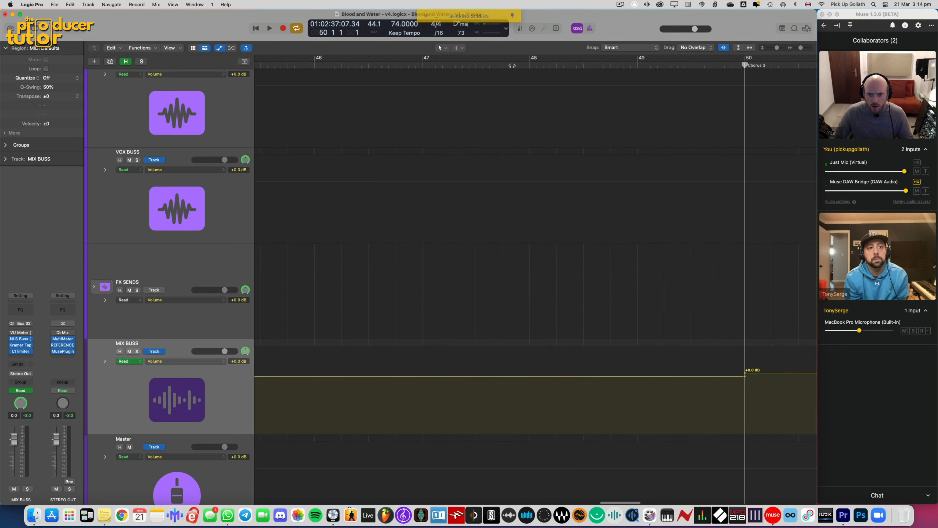
{"action": "left_click", "coordinate": [483, 65]}
{"action": "key", "text": "space"}
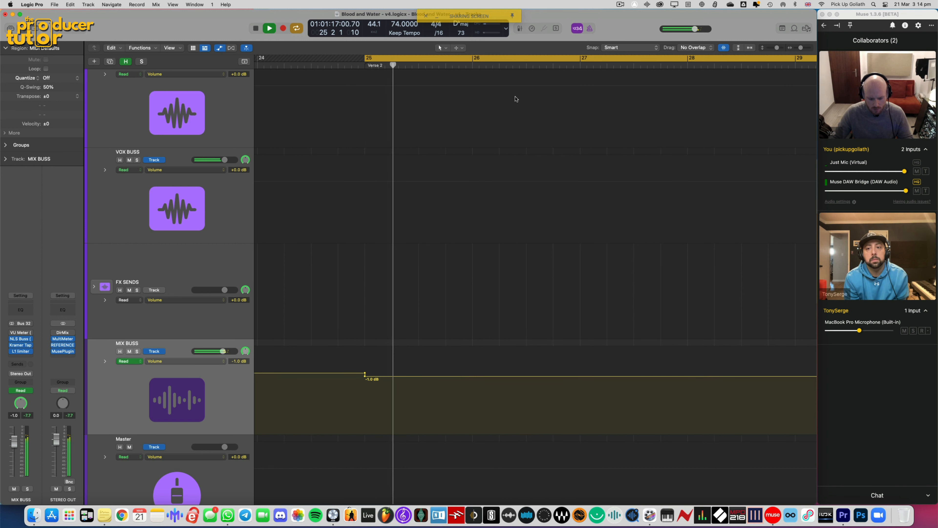
{"action": "key", "text": "c"}
{"action": "scroll", "coordinate": [515, 99], "scroll_direction": "right", "scroll_amount": 10}
{"action": "scroll", "coordinate": [515, 99], "scroll_direction": "right", "scroll_amount": 10}
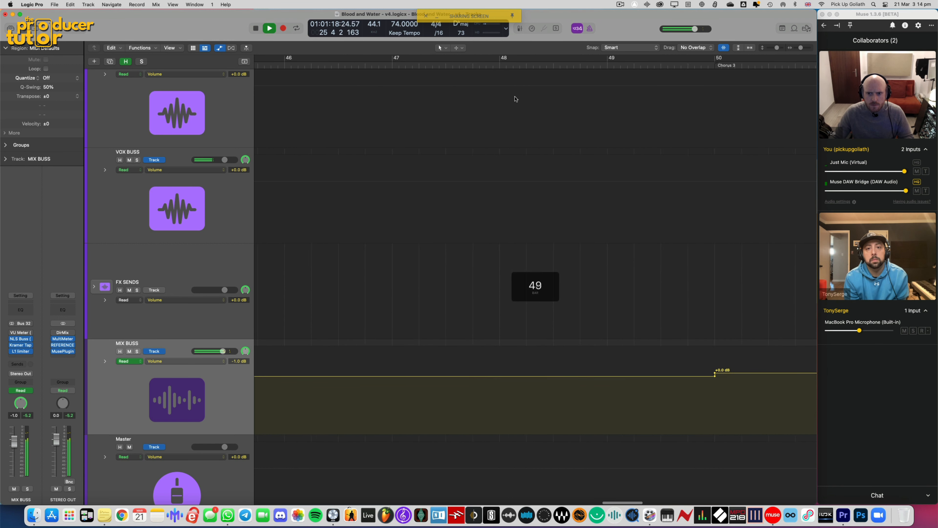
{"action": "key", "text": "space"}
{"action": "key", "text": "space"}
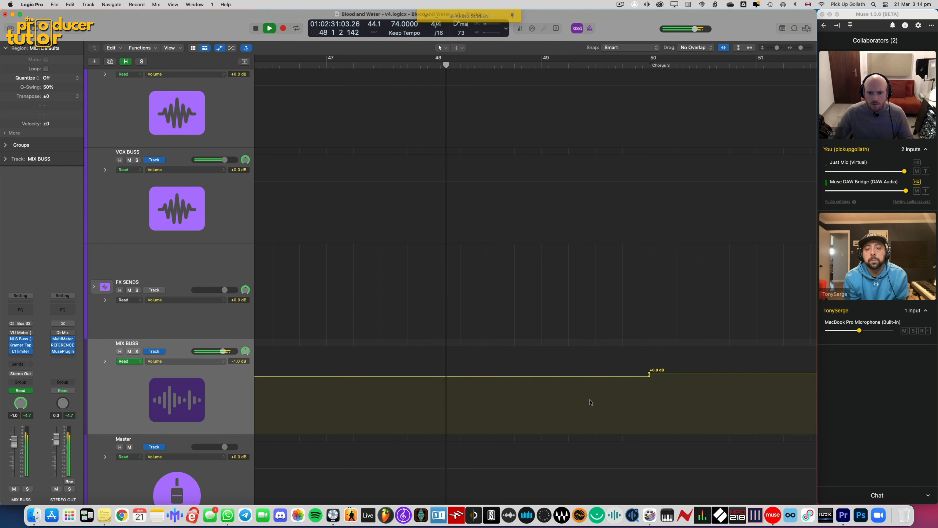
Move the -1.0 dB MIX BUSS automation point back to bar 49 to ramp the volume up into Chorus 3
{"action": "left_click_drag", "start_coordinate": [649, 376], "coordinate": [543, 377]}
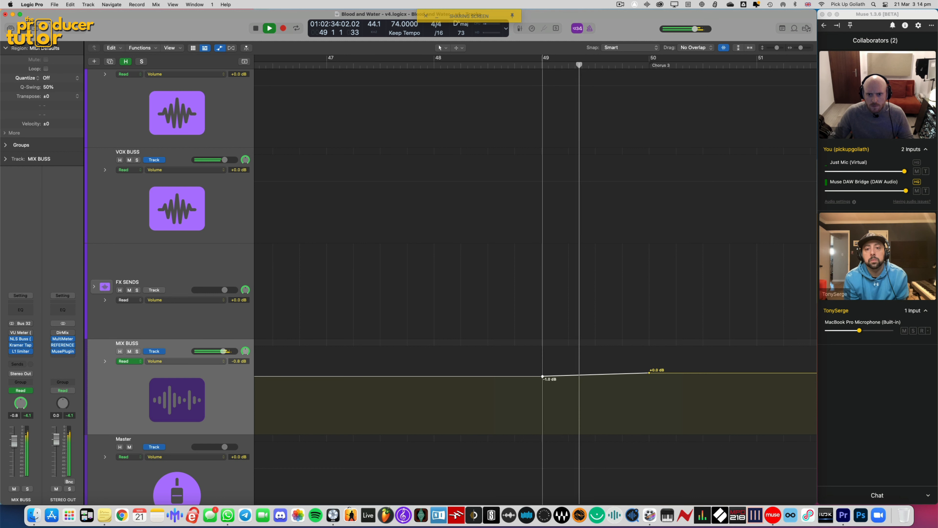
{"action": "scroll", "coordinate": [662, 407], "scroll_direction": "right", "scroll_amount": 3}
{"action": "scroll", "coordinate": [662, 407], "scroll_direction": "right", "scroll_amount": 3}
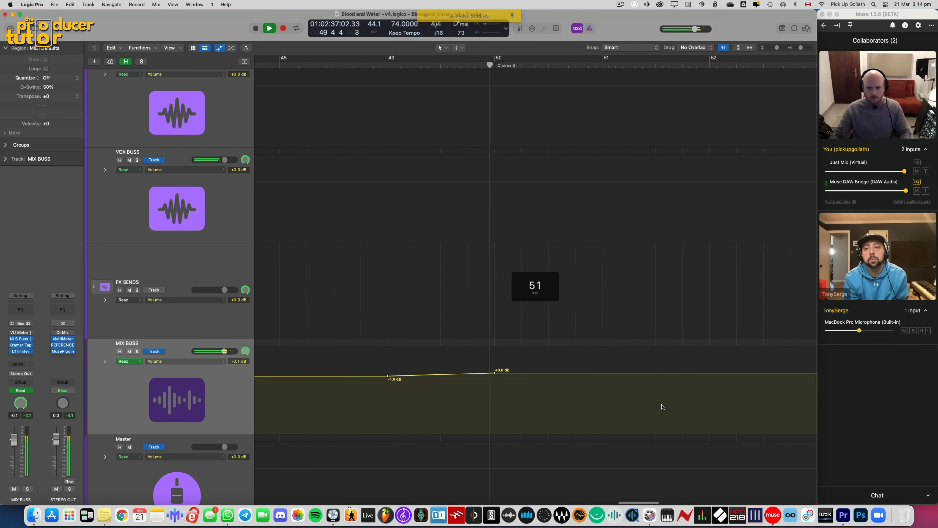
{"action": "scroll", "coordinate": [429, 415], "scroll_direction": "down", "scroll_amount": 5}
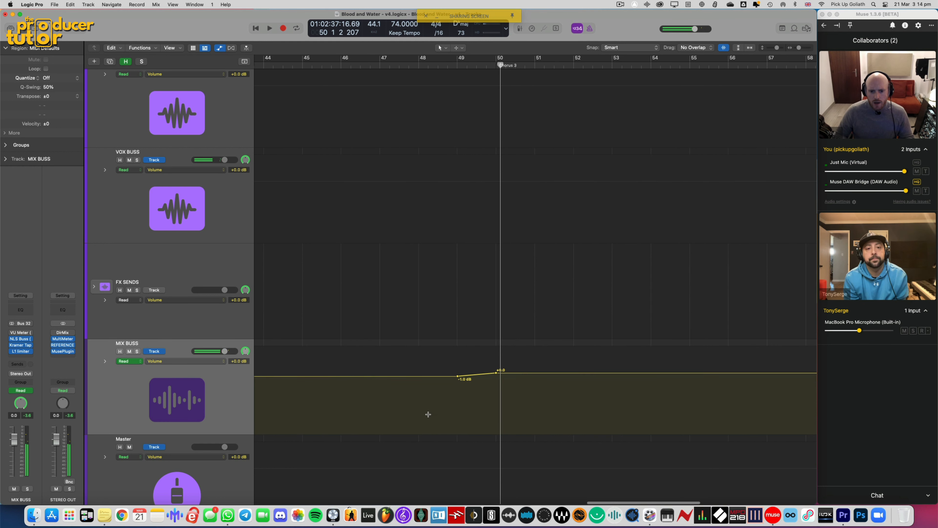
Play the transition from Chorus 3 into the Outro from bar 58, zoomed in on the MIX BUSS volume automation
{"action": "scroll", "coordinate": [522, 382], "scroll_direction": "right", "scroll_amount": 8}
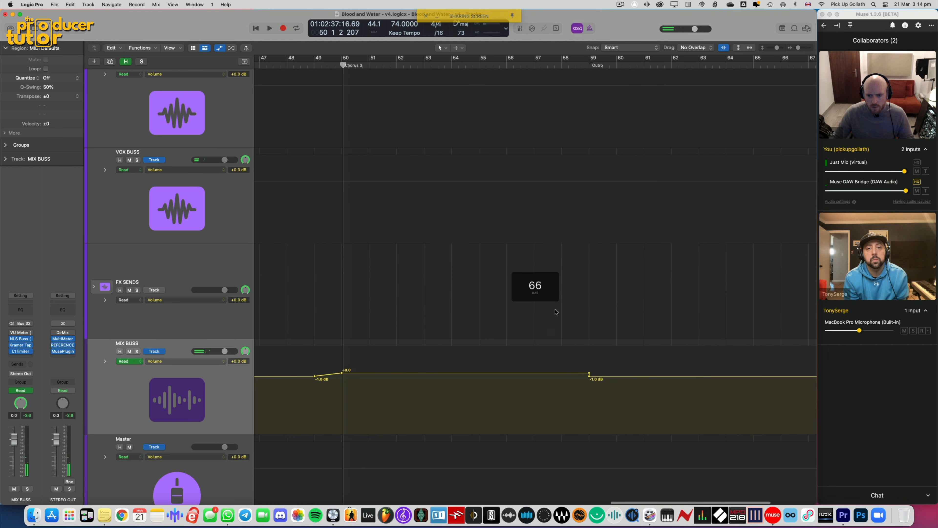
{"action": "left_click", "coordinate": [546, 66]}
{"action": "scroll", "coordinate": [547, 69], "scroll_direction": "up", "scroll_amount": 4}
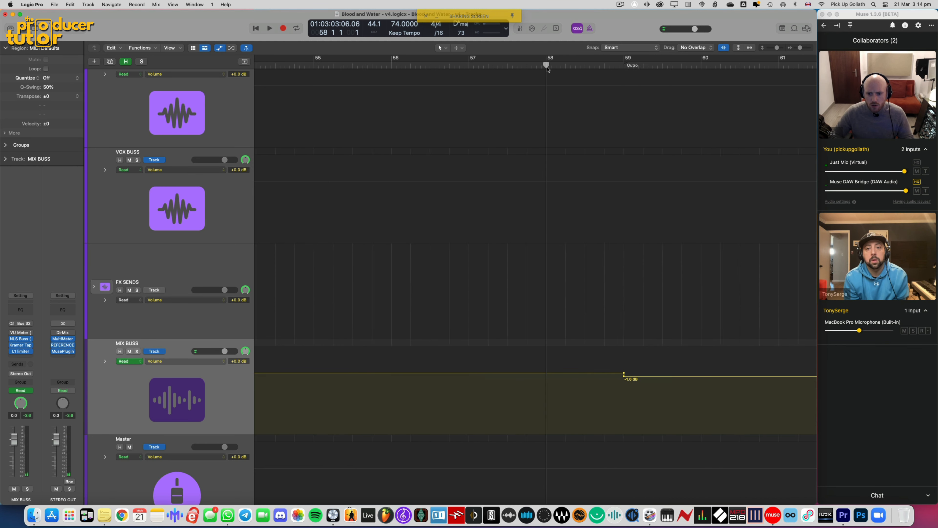
{"action": "key", "text": "space"}
{"action": "scroll", "coordinate": [513, 372], "scroll_direction": "right", "scroll_amount": 3}
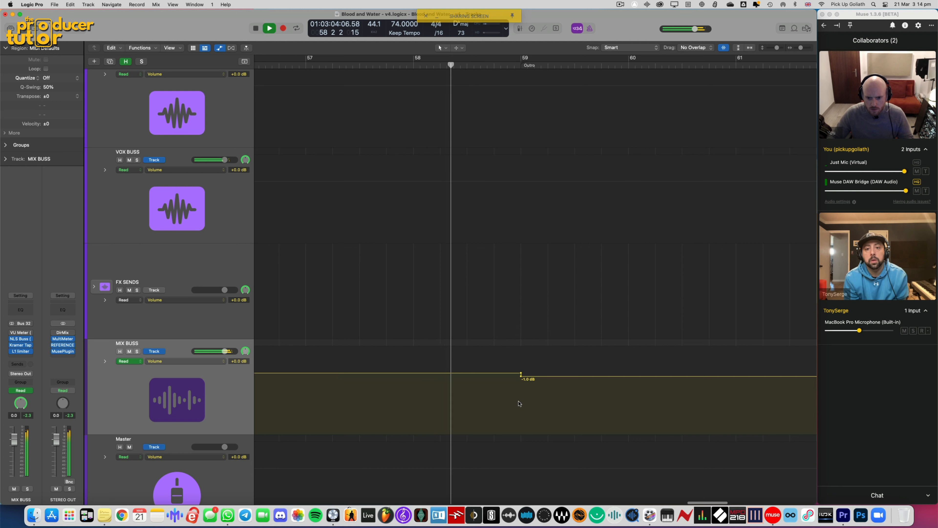
{"action": "scroll", "coordinate": [521, 388], "scroll_direction": "right", "scroll_amount": 1}
{"action": "scroll", "coordinate": [521, 398], "scroll_direction": "right", "scroll_amount": 2}
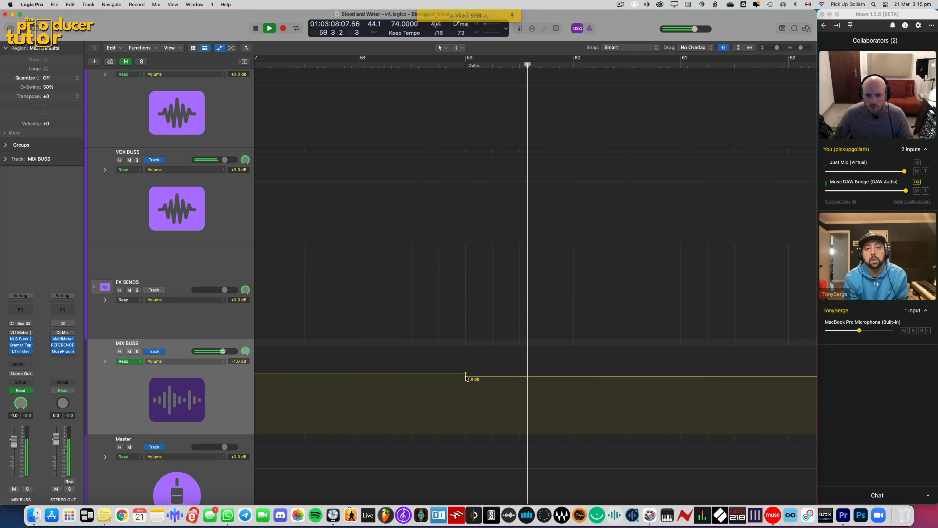
Soften the MIX BUSS volume drop at the start of the Outro at bar 59 into a very short ramp
{"action": "scroll", "coordinate": [439, 382], "scroll_direction": "left", "scroll_amount": 15}
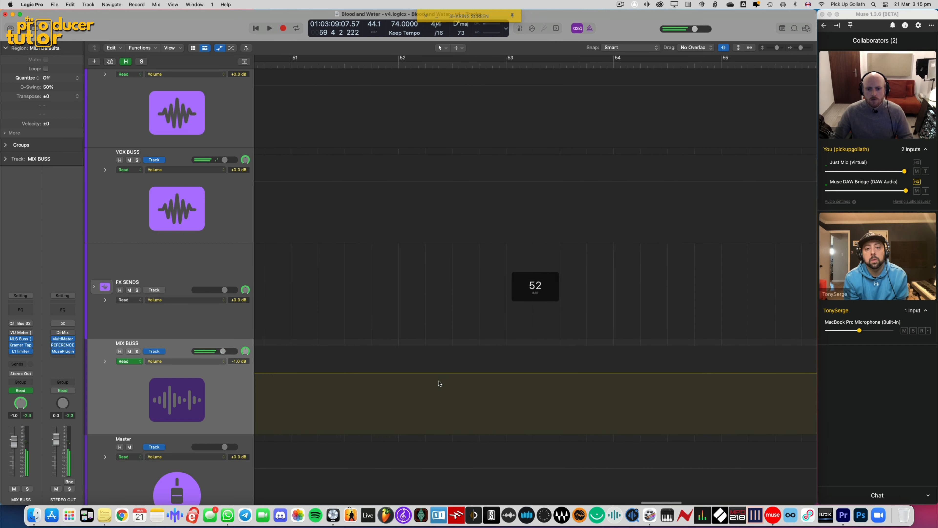
{"action": "scroll", "coordinate": [520, 383], "scroll_direction": "right", "scroll_amount": 15}
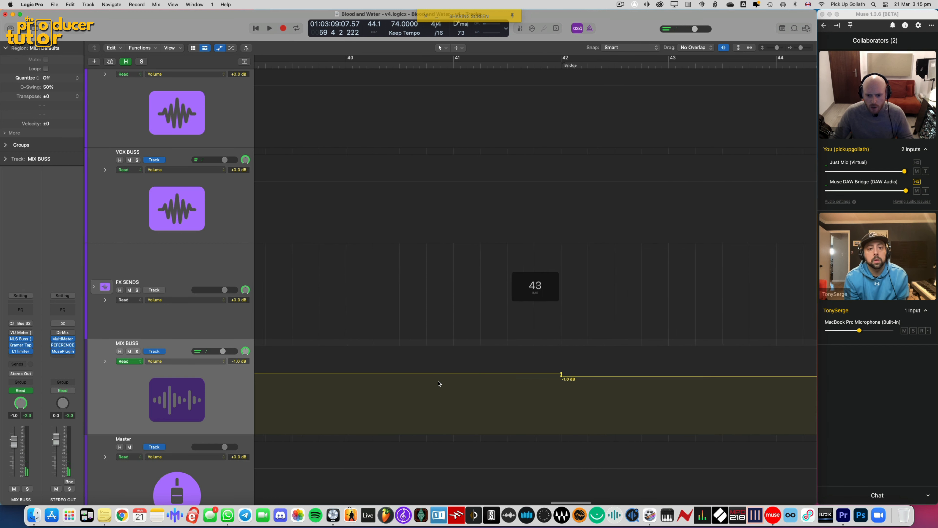
{"action": "scroll", "coordinate": [519, 383], "scroll_direction": "right", "scroll_amount": 4}
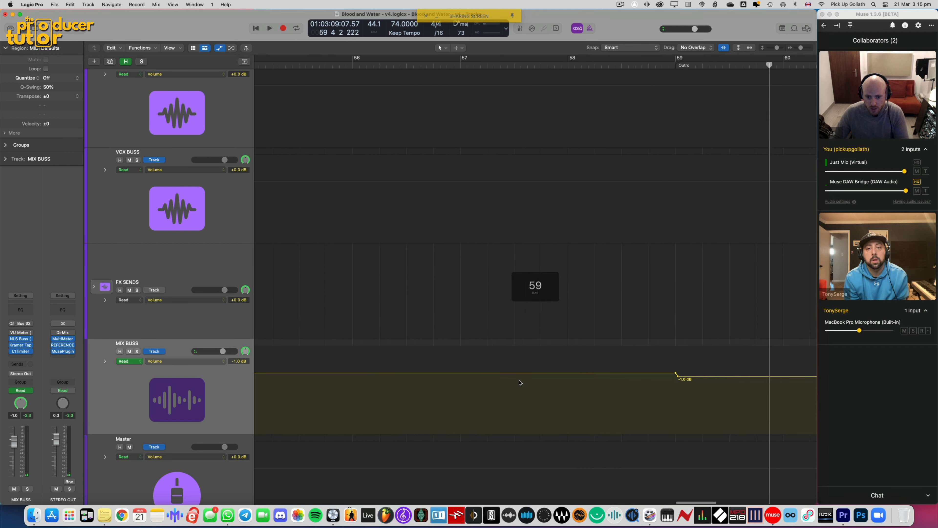
{"action": "left_click_drag", "start_coordinate": [630, 373], "coordinate": [631, 376]}
Play the transition from Chorus 2 into the Bridge, starting at bar 40
{"action": "scroll", "coordinate": [572, 388], "scroll_direction": "left", "scroll_amount": 15}
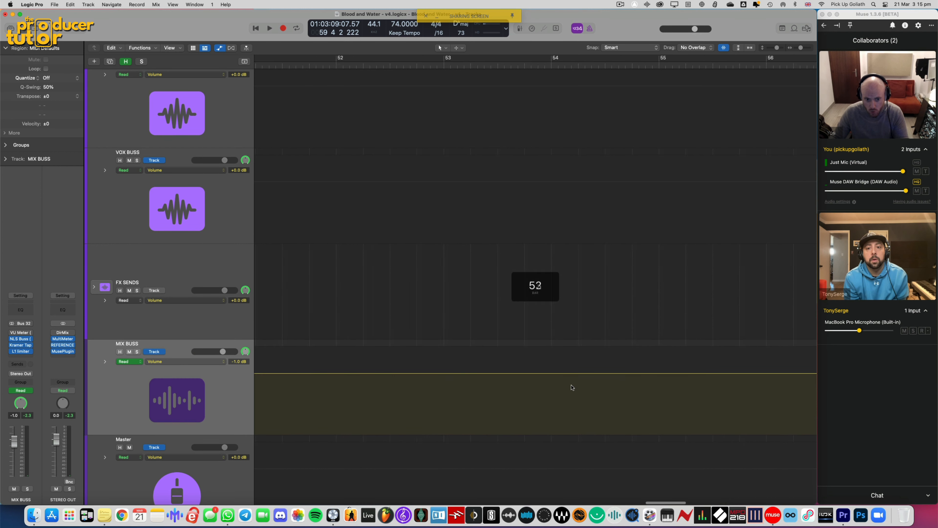
{"action": "scroll", "coordinate": [386, 53], "scroll_direction": "right", "scroll_amount": 2}
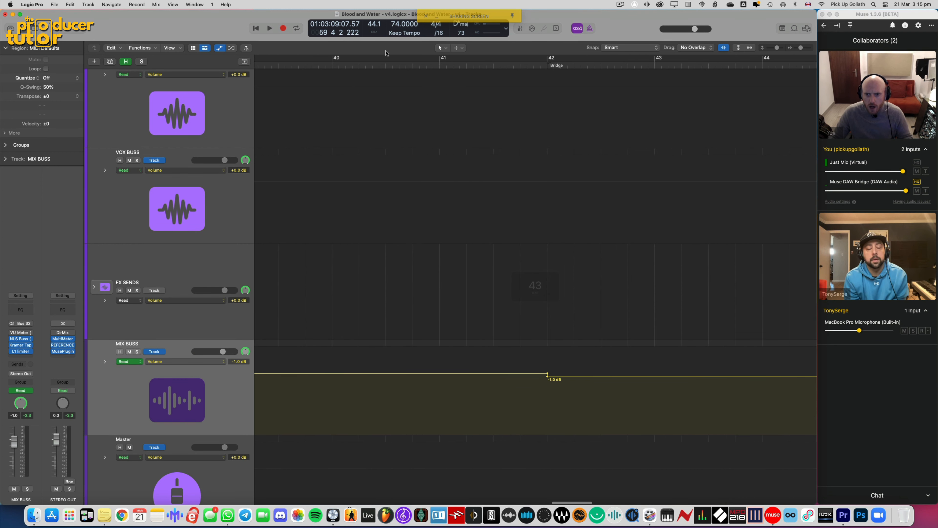
{"action": "left_click", "coordinate": [333, 66]}
{"action": "key", "text": "space"}
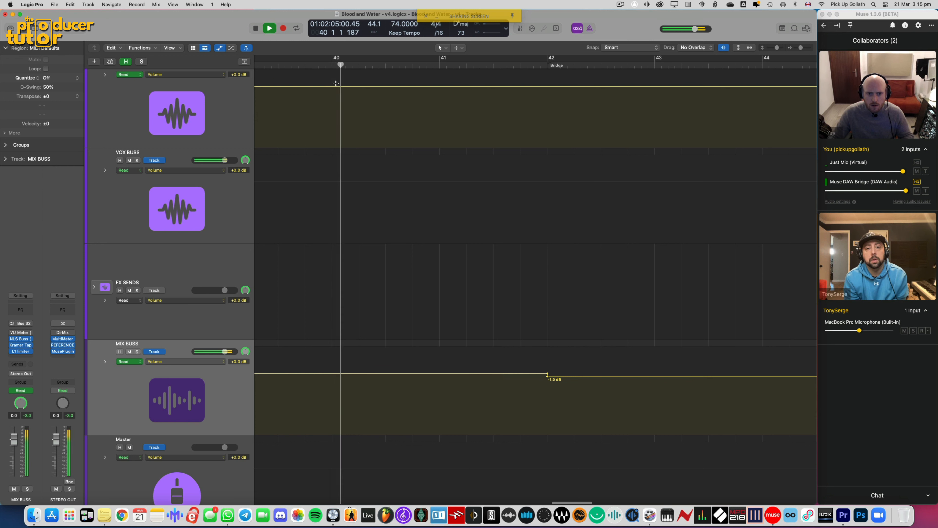
{"action": "scroll", "coordinate": [407, 207], "scroll_direction": "right", "scroll_amount": 2}
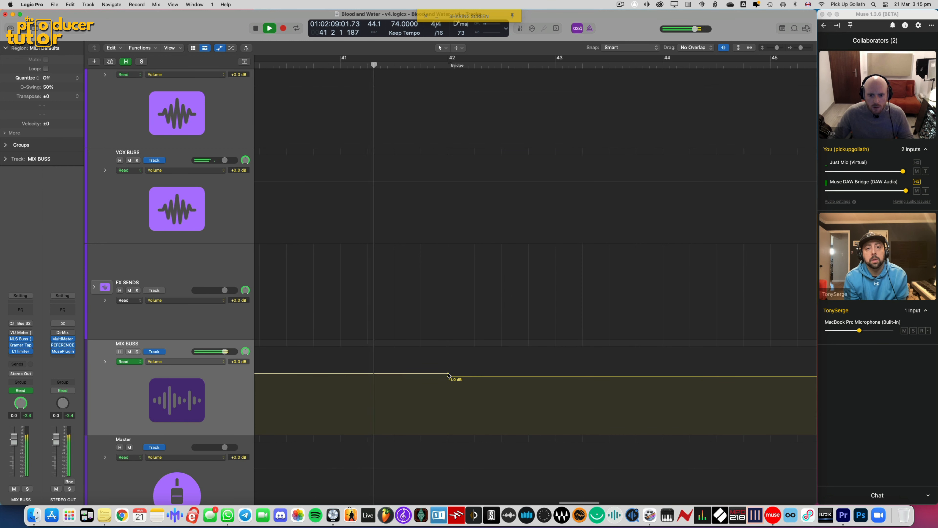
{"action": "left_click", "coordinate": [405, 374]}
{"action": "left_click_drag", "start_coordinate": [404, 373], "coordinate": [348, 373]}
{"action": "key", "text": "super+z"}
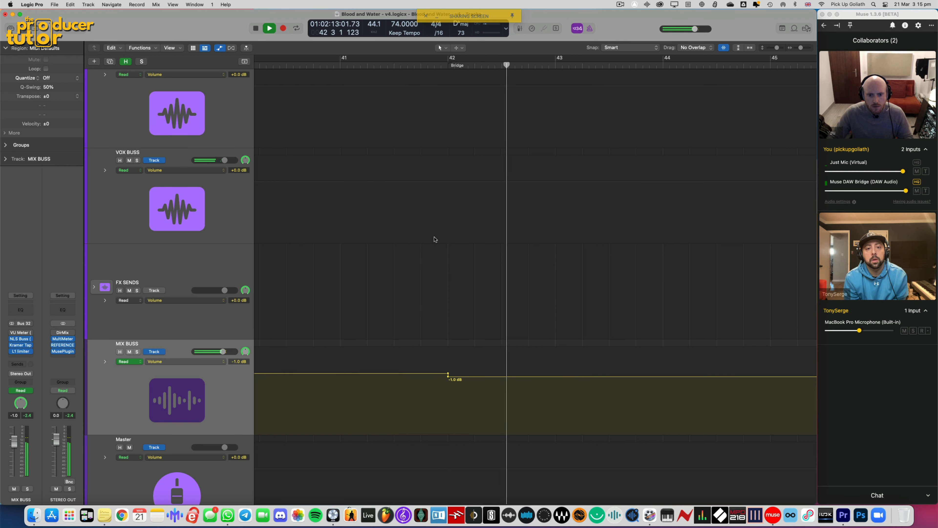
Replay the lead-in to the Bridge and soften the MIX BUSS volume drop at bar 42 into a very short ramp
{"action": "left_click", "coordinate": [371, 94]}
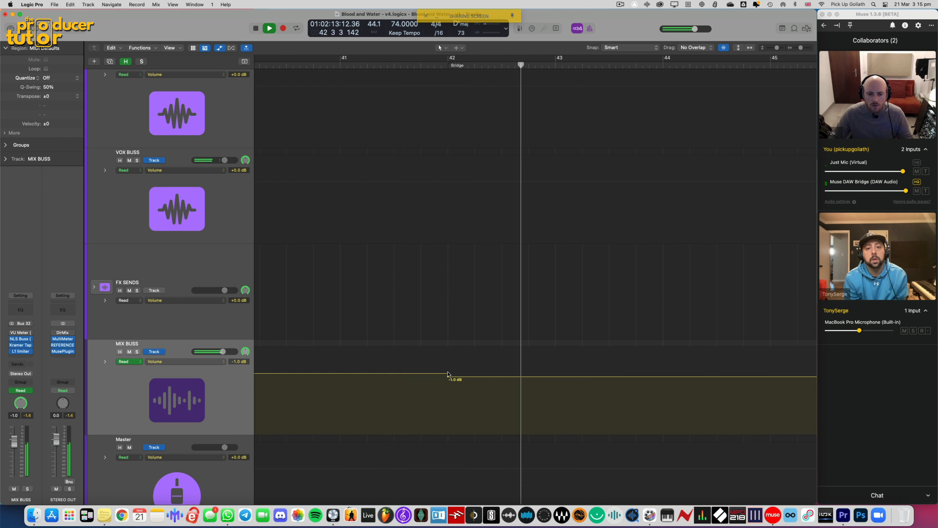
{"action": "key", "text": "space"}
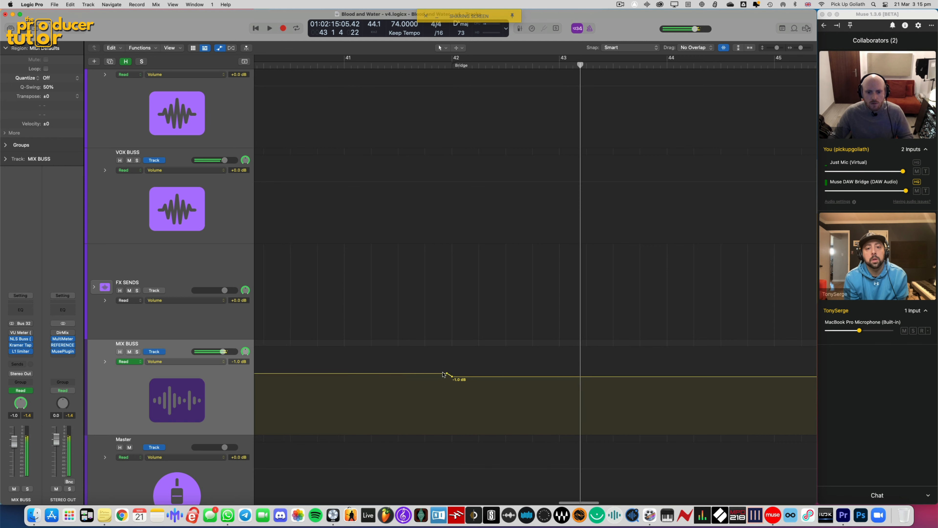
Play into Chorus 2 and ramp the MIX BUSS volume up from -1.0 dB over the last beat before bar 33
{"action": "scroll", "coordinate": [444, 375], "scroll_direction": "left", "scroll_amount": 20}
{"action": "left_click", "coordinate": [424, 63]}
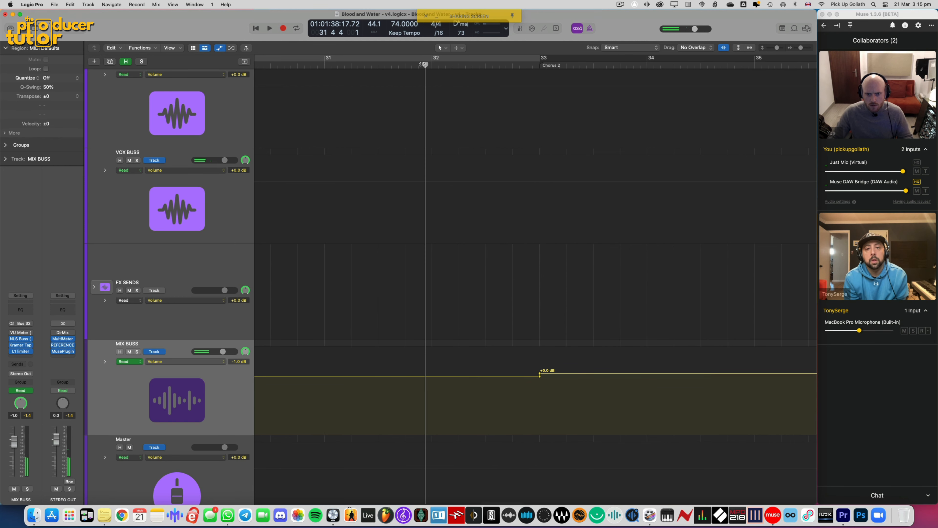
{"action": "key", "text": "space"}
{"action": "scroll", "coordinate": [618, 346], "scroll_direction": "left", "scroll_amount": 2}
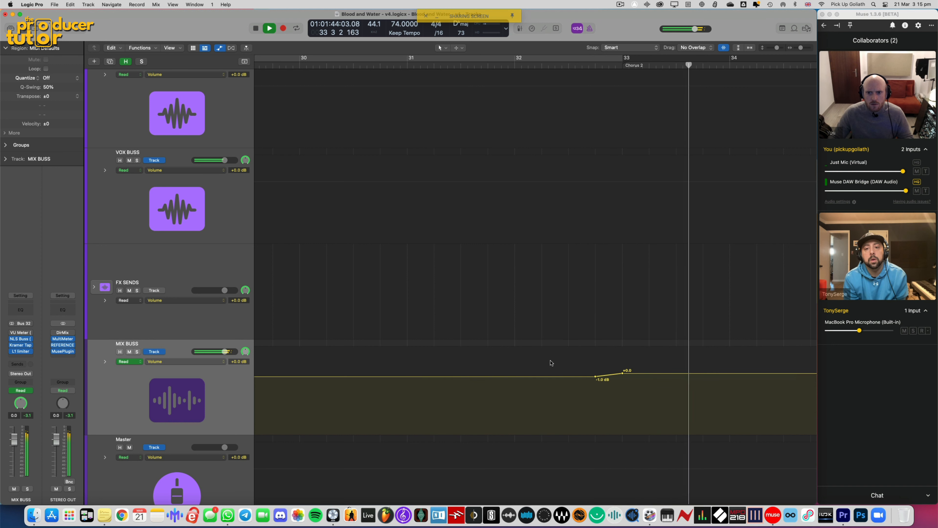
Play the MIX BUSS volume drop from Chorus 1 into Verse 2 around bar 25
{"action": "scroll", "coordinate": [550, 361], "scroll_direction": "left", "scroll_amount": 5}
{"action": "scroll", "coordinate": [550, 361], "scroll_direction": "left", "scroll_amount": 5}
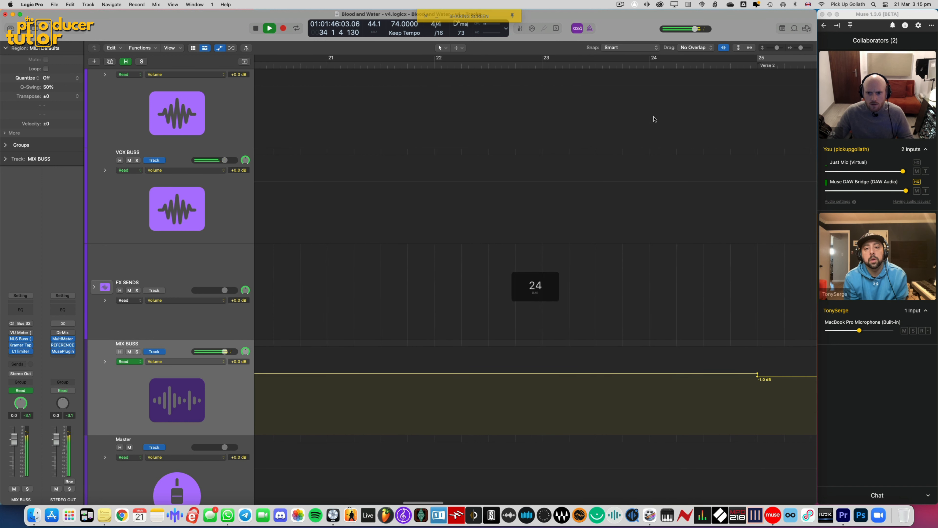
{"action": "scroll", "coordinate": [674, 148], "scroll_direction": "right", "scroll_amount": 2}
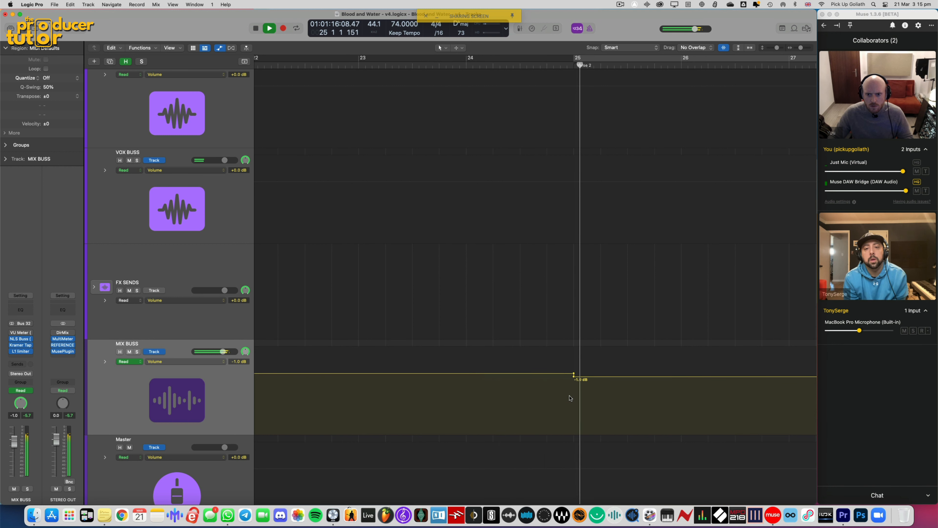
{"action": "scroll", "coordinate": [569, 398], "scroll_direction": "left", "scroll_amount": 7}
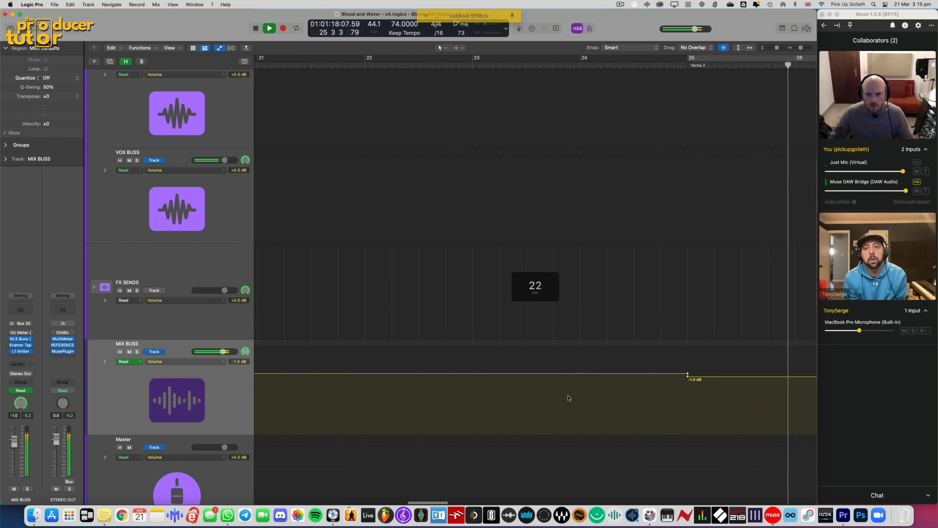
Play the transition from Verse 1 into Chorus 1 from around bar 14
{"action": "scroll", "coordinate": [568, 397], "scroll_direction": "left", "scroll_amount": 2}
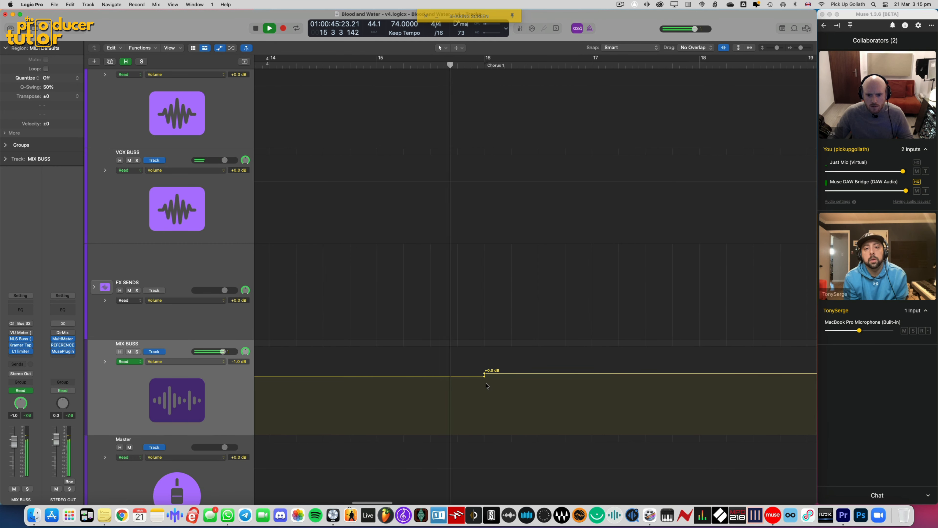
{"action": "scroll", "coordinate": [397, 95], "scroll_direction": "left", "scroll_amount": 2}
{"action": "scroll", "coordinate": [397, 95], "scroll_direction": "down", "scroll_amount": 1}
{"action": "left_click", "coordinate": [381, 66]}
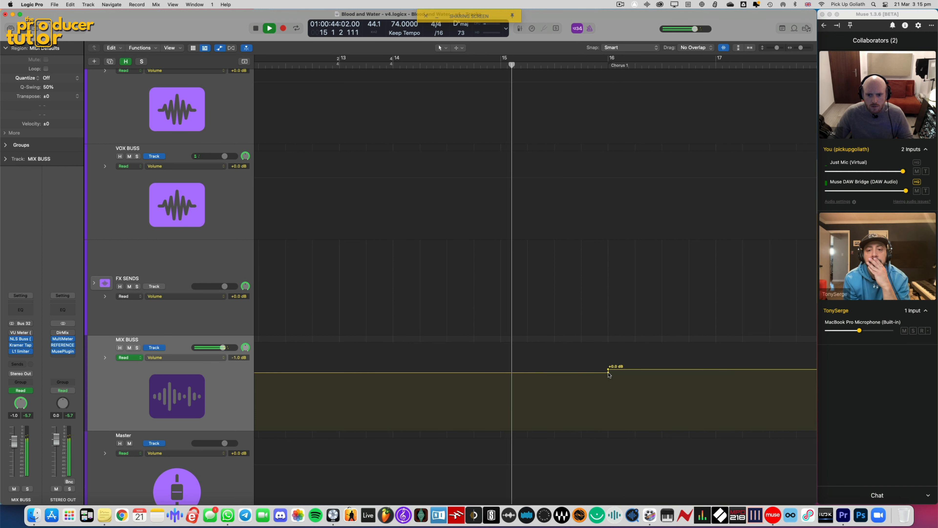
Lower the MIX BUSS volume automation across Chorus 1, bars 16 to 25, to -0.5 dB and remove the extra point at bar 1
{"action": "scroll", "coordinate": [609, 375], "scroll_direction": "right", "scroll_amount": 2}
{"action": "scroll", "coordinate": [609, 375], "scroll_direction": "right", "scroll_amount": 1}
{"action": "key", "text": "super+Left"}
{"action": "key", "text": "super+Left"}
{"action": "scroll", "coordinate": [609, 375], "scroll_direction": "right", "scroll_amount": 3}
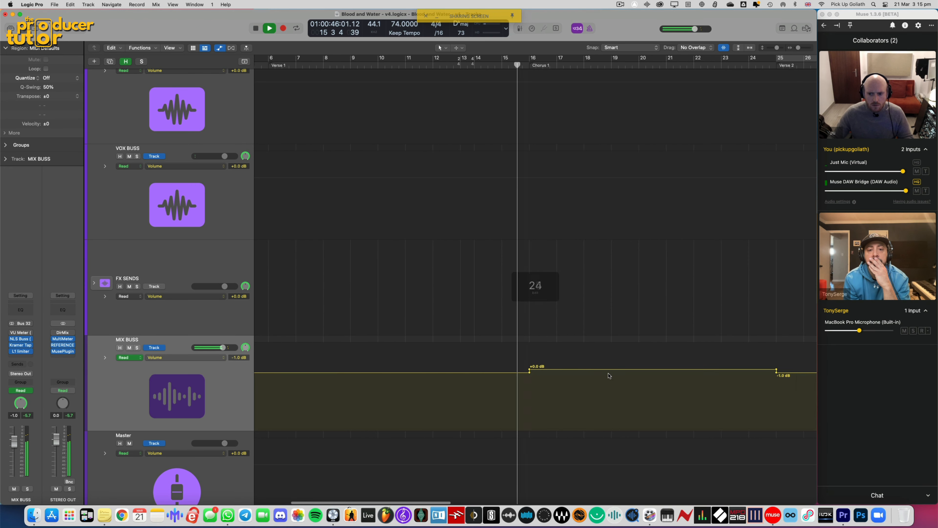
{"action": "scroll", "coordinate": [496, 374], "scroll_direction": "up", "scroll_amount": 1}
{"action": "key", "text": "space"}
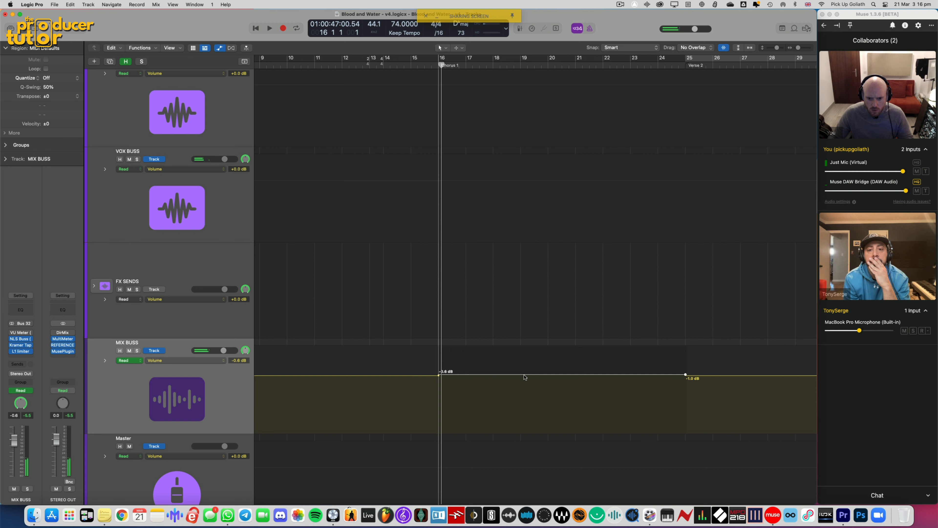
{"action": "scroll", "coordinate": [508, 397], "scroll_direction": "left", "scroll_amount": 5}
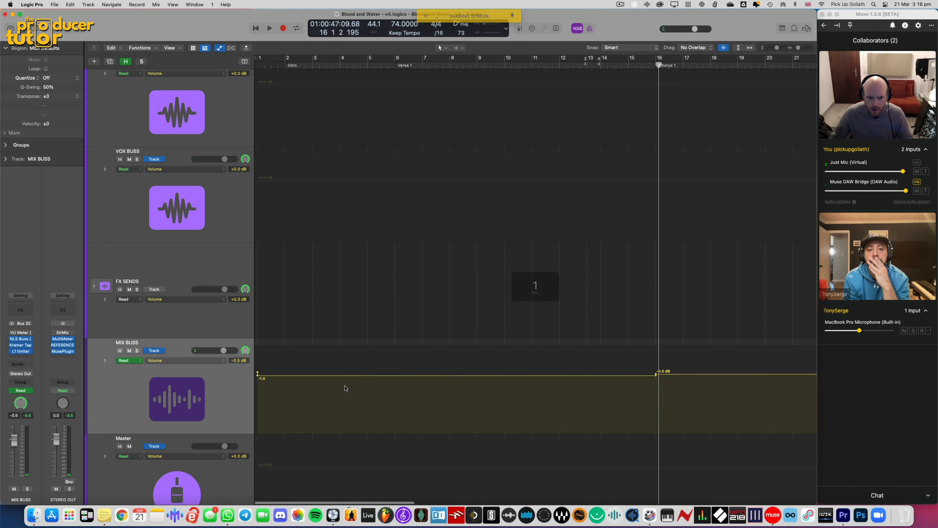
{"action": "left_click", "coordinate": [289, 395]}
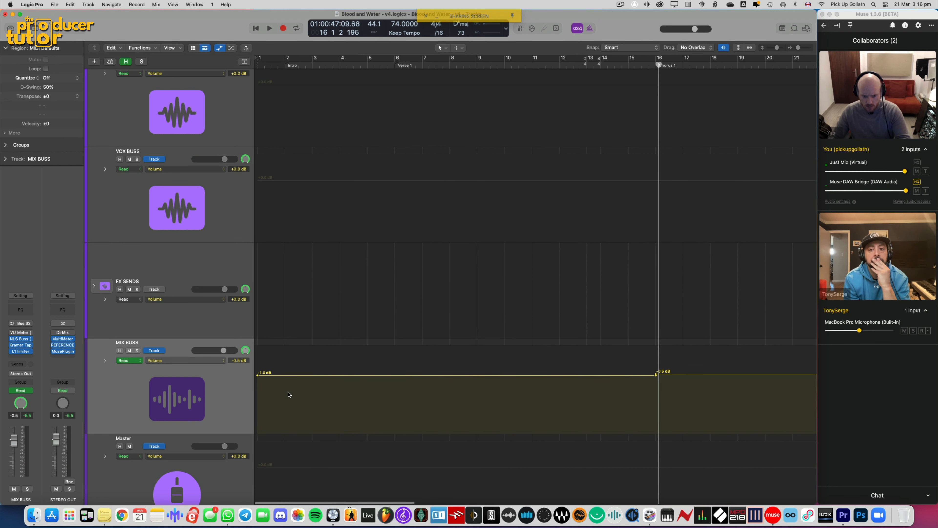
Add a MIX BUSS volume ramp from -1.0 dB at bar 14 up to -0.5 dB at the start of Chorus 1 at bar 16
{"action": "scroll", "coordinate": [336, 393], "scroll_direction": "right", "scroll_amount": 4}
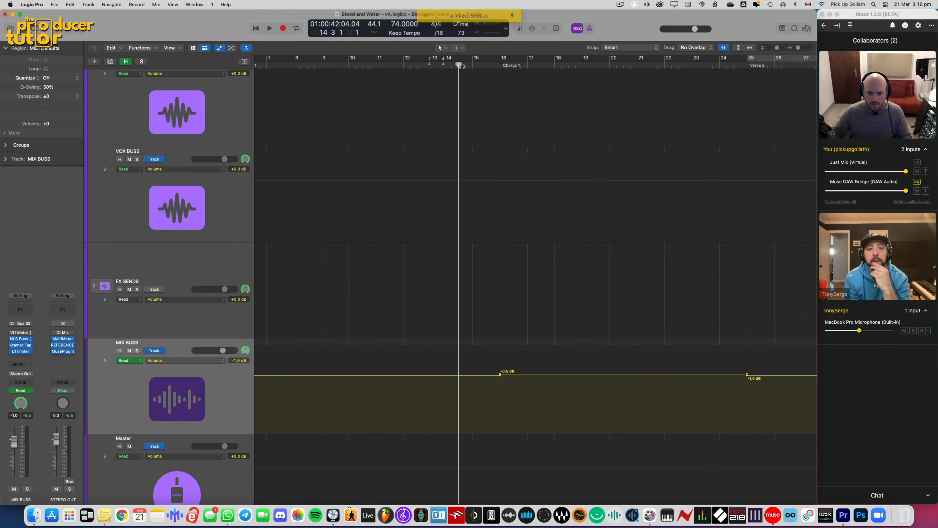
{"action": "key", "text": "space"}
{"action": "key", "text": "super+Right"}
{"action": "key", "text": "super+Right"}
{"action": "key", "text": "super+Right"}
{"action": "key", "text": "space"}
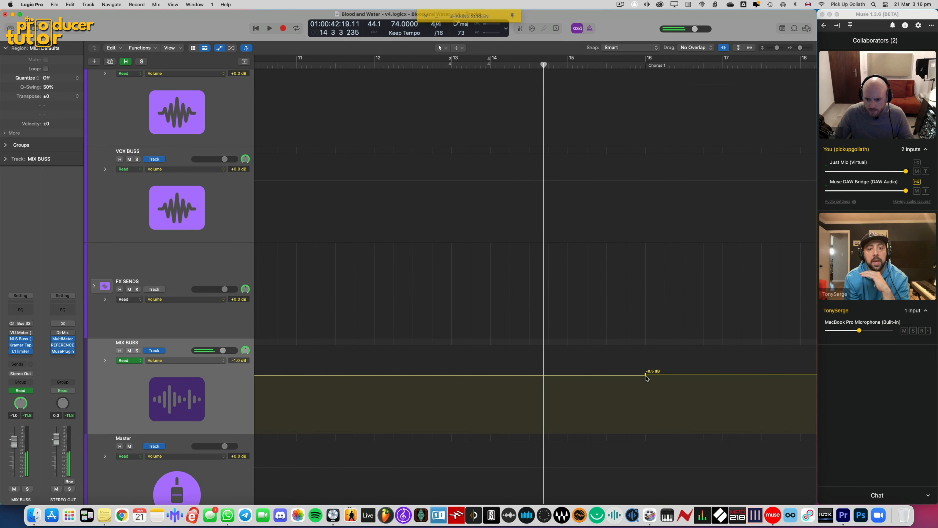
{"action": "left_click_drag", "start_coordinate": [645, 375], "coordinate": [491, 375]}
{"action": "key", "text": "super+Left"}
{"action": "key", "text": "super+Left"}
{"action": "key", "text": "super+Left"}
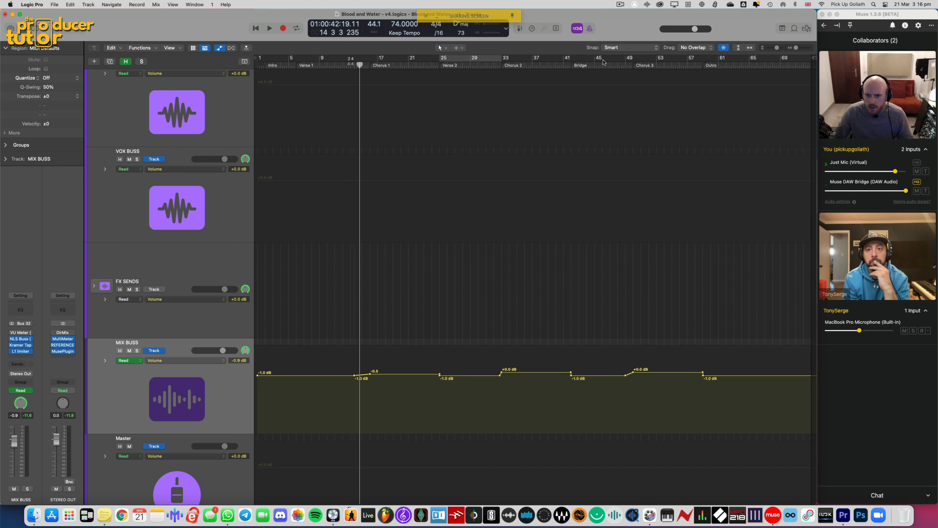
Set a cycle range from bar 46 to bar 54 around the Chorus 3 transition, hide the automation and play it
{"action": "left_click_drag", "start_coordinate": [604, 62], "coordinate": [664, 66]}
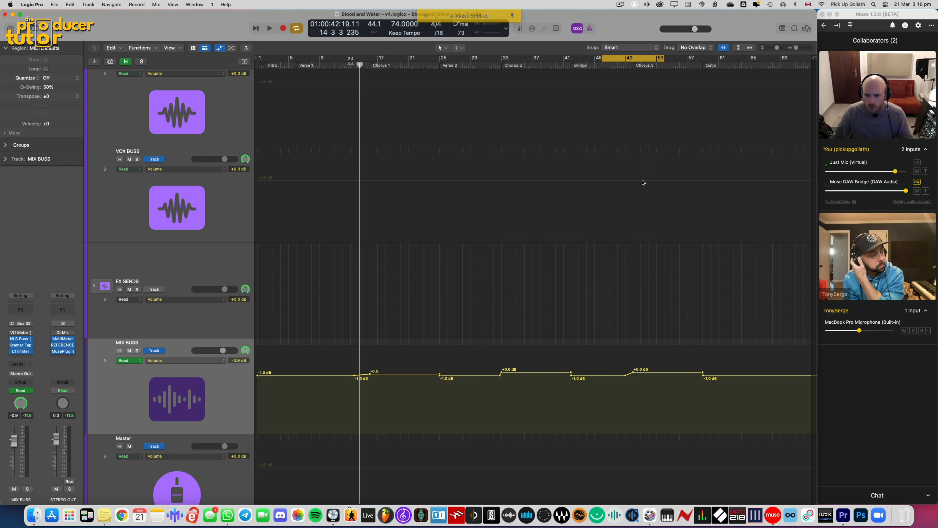
{"action": "key", "text": "a"}
{"action": "key", "text": "space"}
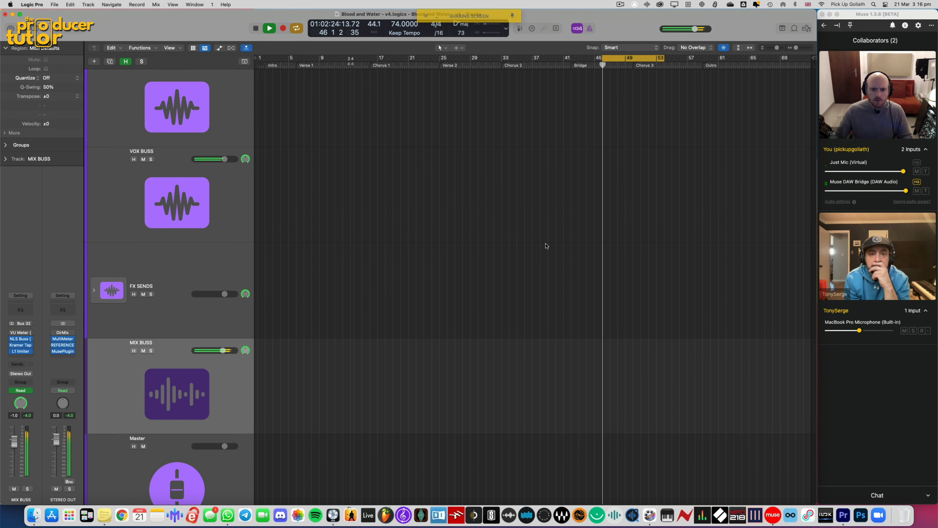
Reduce the track heights and look over the drum, bass and keys tracks during the looped Chorus 3 transition
{"action": "scroll", "coordinate": [546, 244], "scroll_direction": "up", "scroll_amount": 10}
{"action": "scroll", "coordinate": [550, 241], "scroll_direction": "up", "scroll_amount": 10}
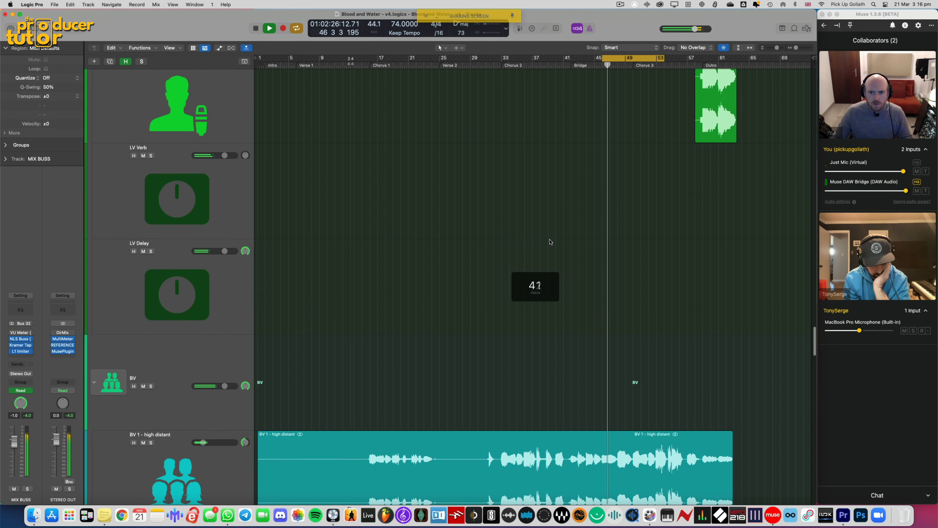
{"action": "key", "text": "super+Up"}
{"action": "key", "text": "super+Up"}
{"action": "key", "text": "super+Up"}
{"action": "key", "text": "super+Up"}
{"action": "key", "text": "super+Up"}
{"action": "key", "text": "super+Up"}
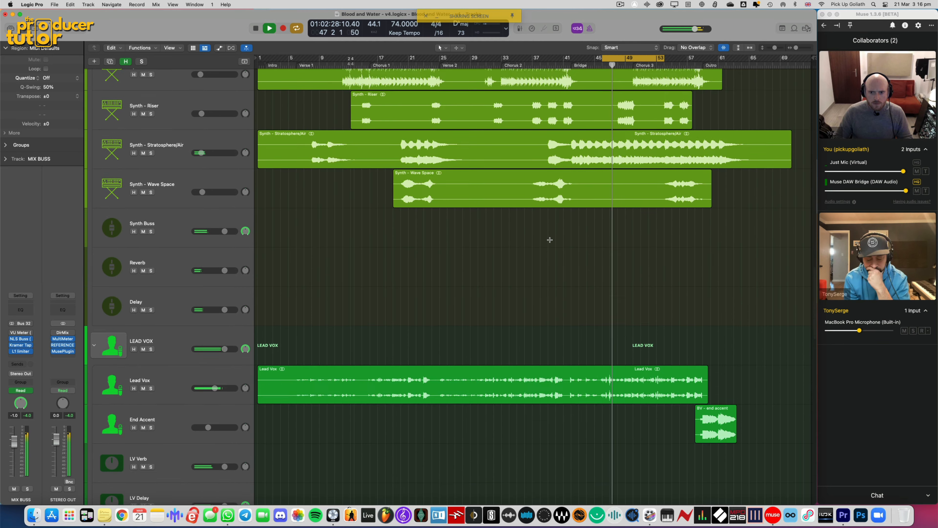
{"action": "scroll", "coordinate": [550, 242], "scroll_direction": "up", "scroll_amount": 10}
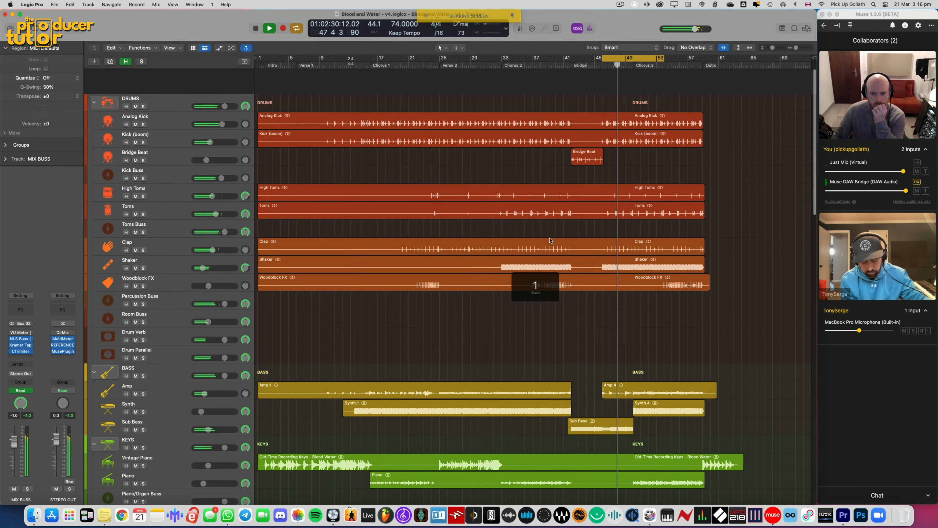
{"action": "scroll", "coordinate": [575, 282], "scroll_direction": "down", "scroll_amount": 1}
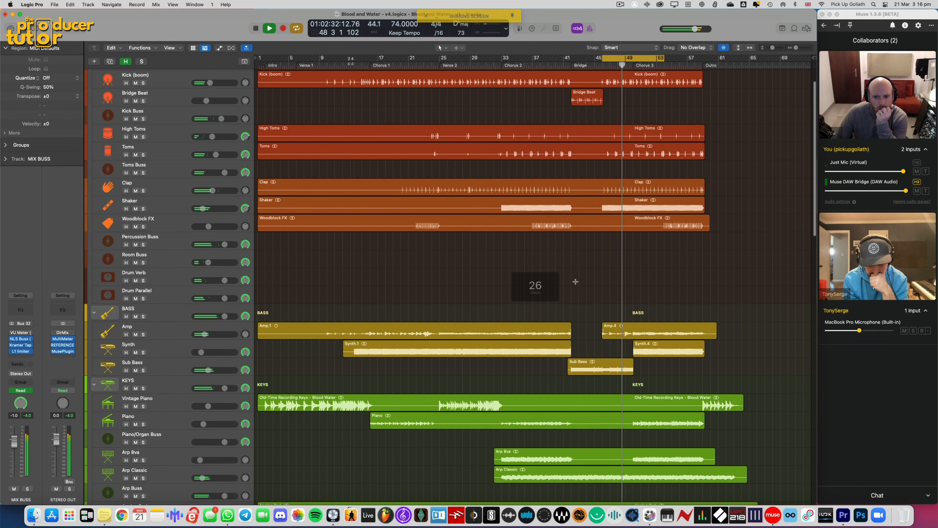
{"action": "scroll", "coordinate": [575, 282], "scroll_direction": "down", "scroll_amount": 1}
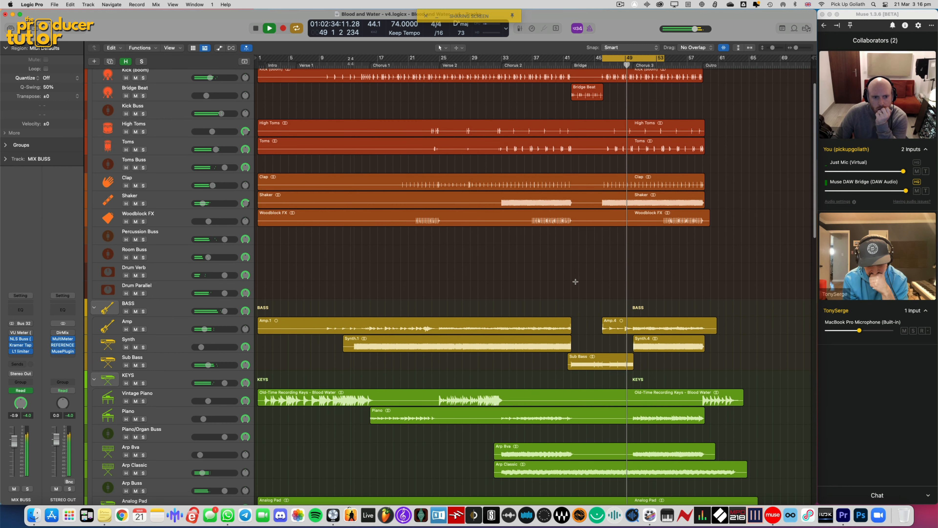
Stop playback, solo the BV stack and play its backing vocals from bar 48 into Chorus 3
{"action": "scroll", "coordinate": [575, 282], "scroll_direction": "down", "scroll_amount": 4}
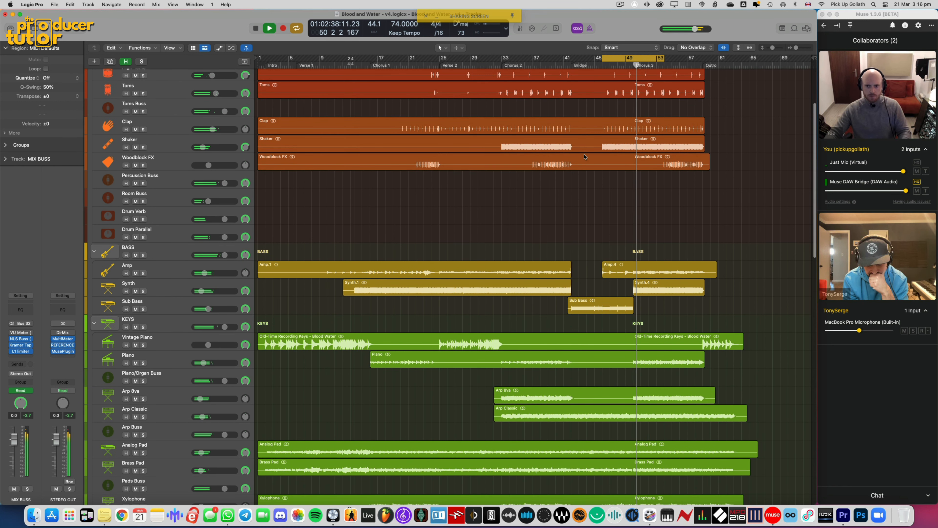
{"action": "key", "text": "space"}
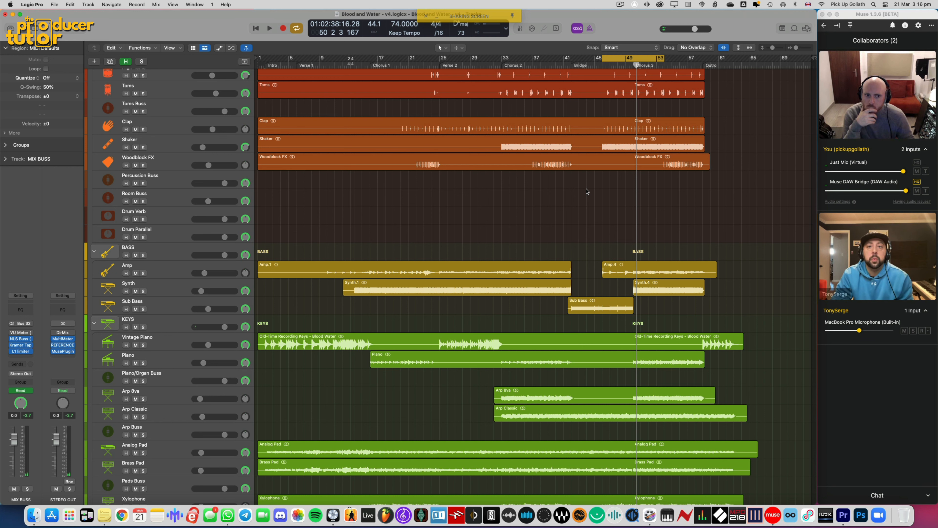
{"action": "scroll", "coordinate": [587, 192], "scroll_direction": "up", "scroll_amount": 8}
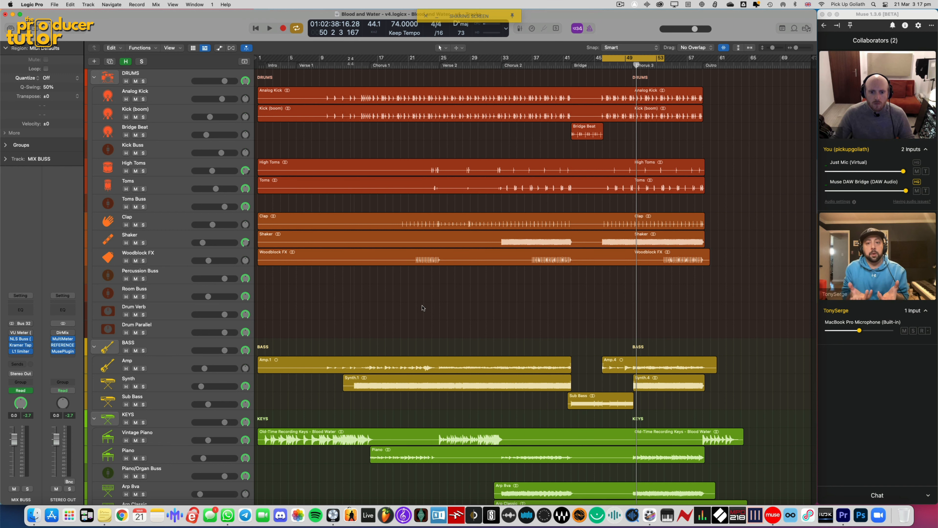
{"action": "scroll", "coordinate": [423, 307], "scroll_direction": "down", "scroll_amount": 2}
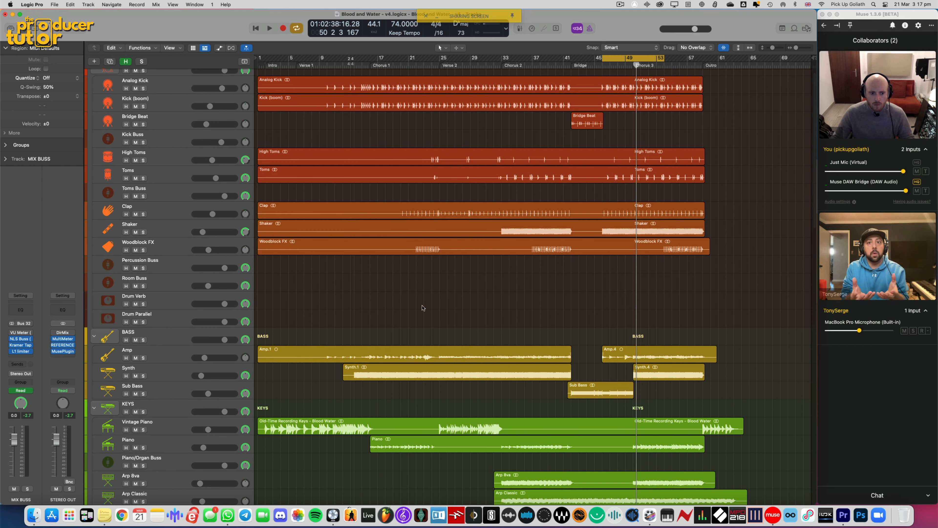
{"action": "scroll", "coordinate": [423, 308], "scroll_direction": "down", "scroll_amount": 20}
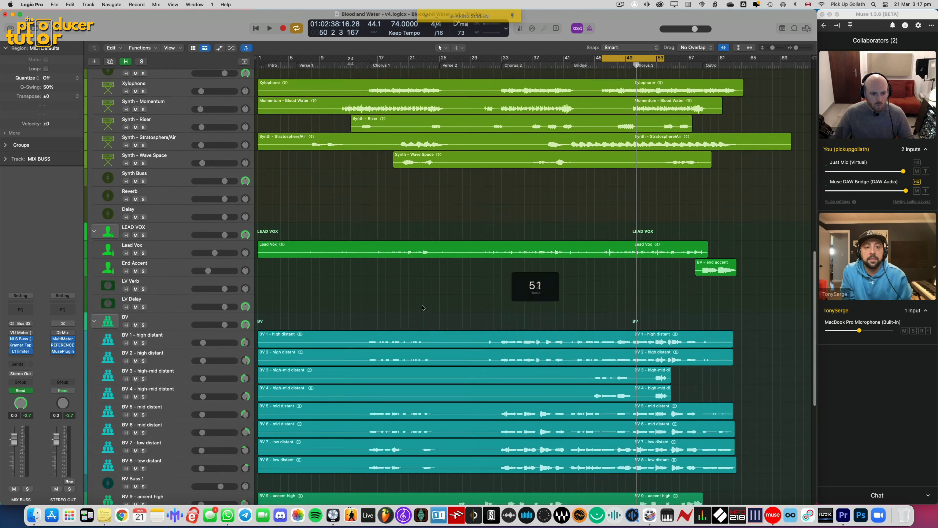
{"action": "left_click", "coordinate": [143, 241]}
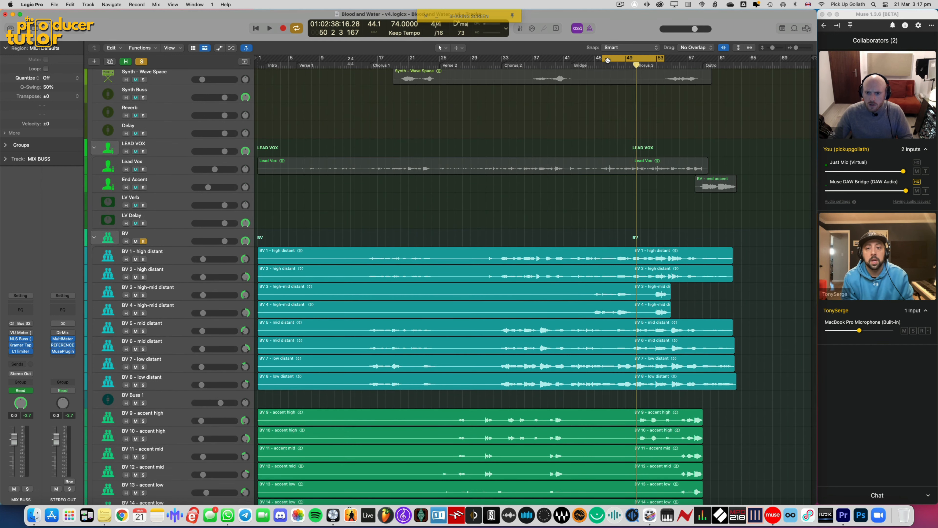
{"action": "left_click", "coordinate": [619, 57]}
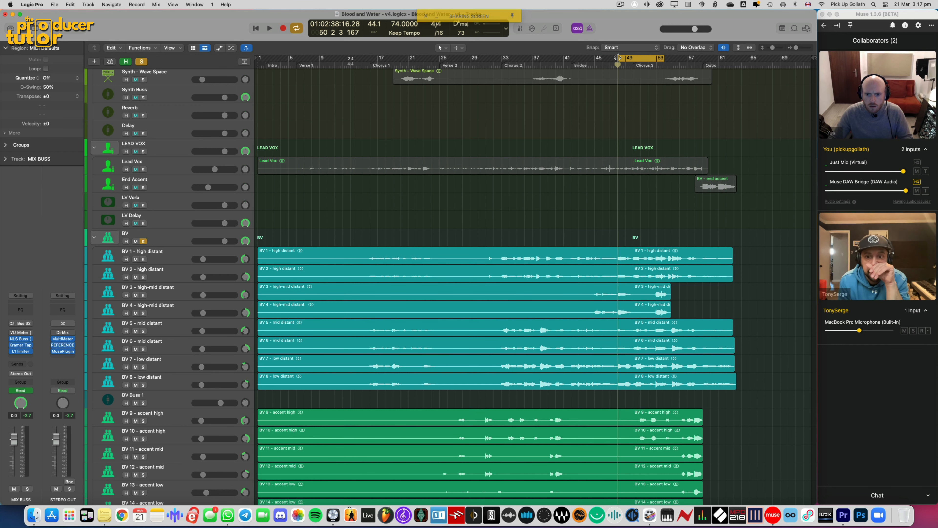
{"action": "key", "text": "space"}
{"action": "scroll", "coordinate": [557, 177], "scroll_direction": "down", "scroll_amount": 3}
{"action": "scroll", "coordinate": [557, 177], "scroll_direction": "down", "scroll_amount": 2}
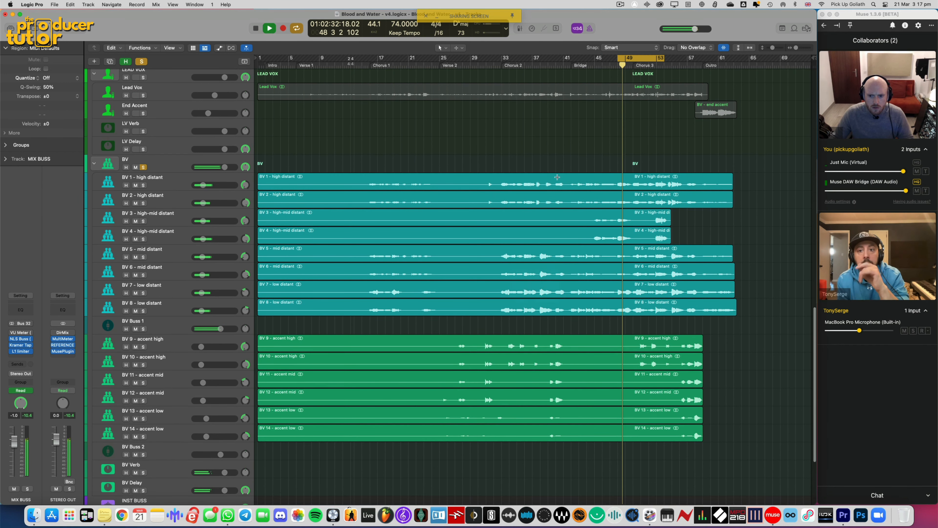
Replace the BV stack solo with a solo on BV Buss 1 and play the Chorus 3 transition enlarged in the timeline
{"action": "left_click", "coordinate": [140, 308]}
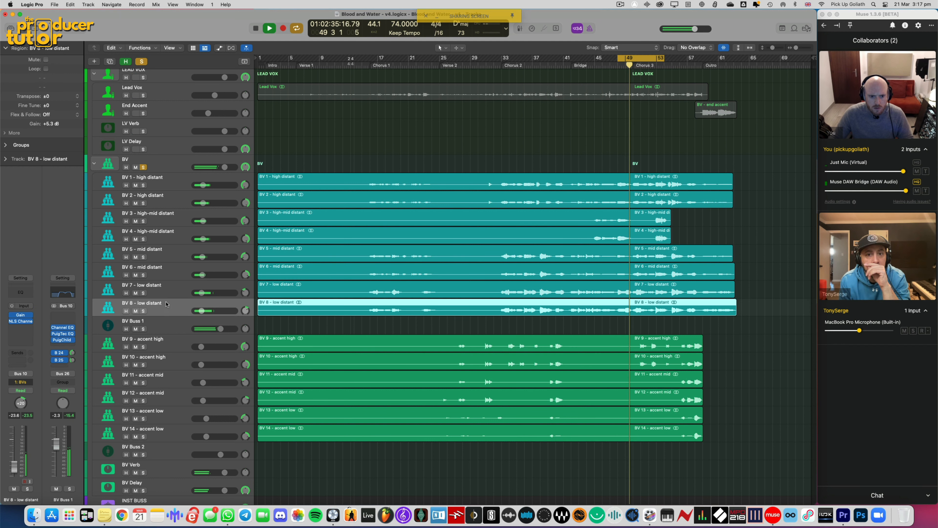
{"action": "left_click", "coordinate": [159, 321]}
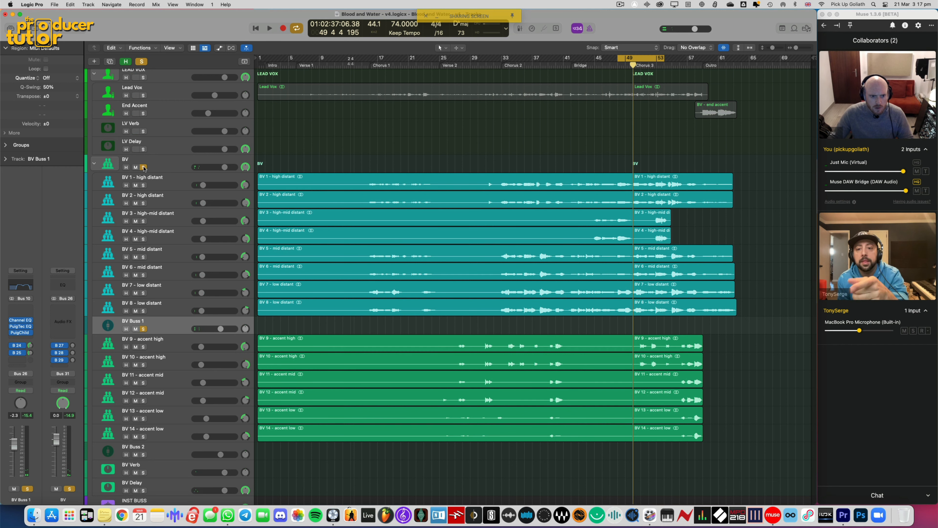
{"action": "left_click", "coordinate": [143, 167]}
{"action": "key", "text": "space"}
{"action": "key", "text": "super+Right"}
{"action": "key", "text": "super+Right"}
{"action": "key", "text": "super+Right"}
{"action": "key", "text": "super+Down"}
{"action": "key", "text": "super+Down"}
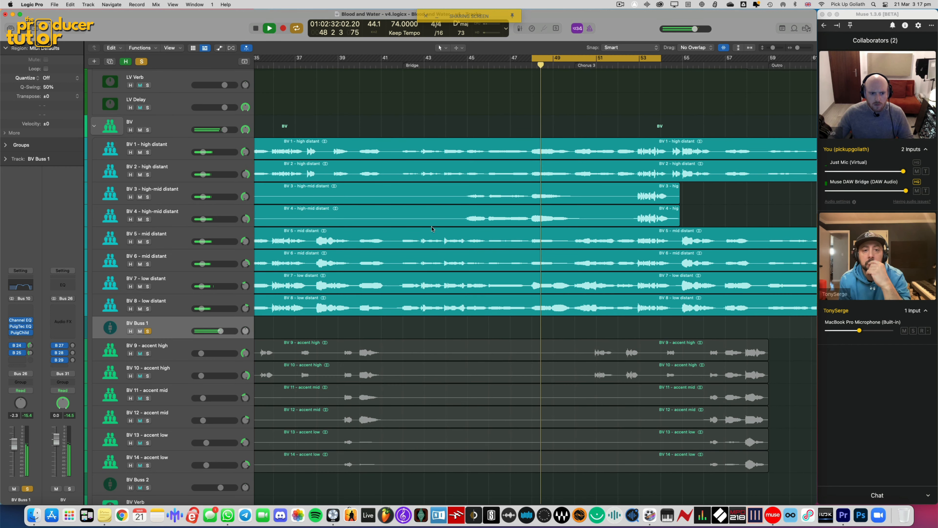
Solo BV 7 and BV 8 - low distant in place of BV Buss 1, auditioning each alone before soloing both
{"action": "left_click", "coordinate": [147, 287]}
{"action": "left_click", "coordinate": [147, 309]}
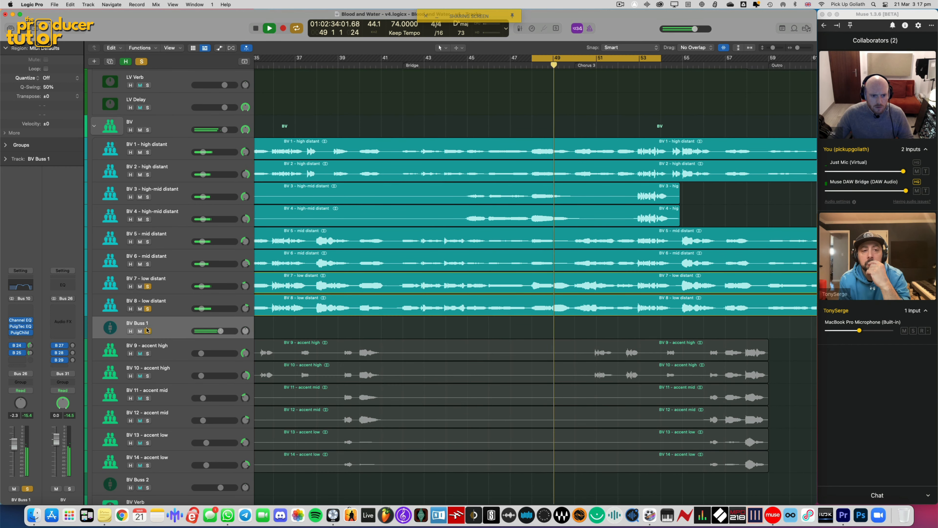
{"action": "left_click", "coordinate": [147, 331]}
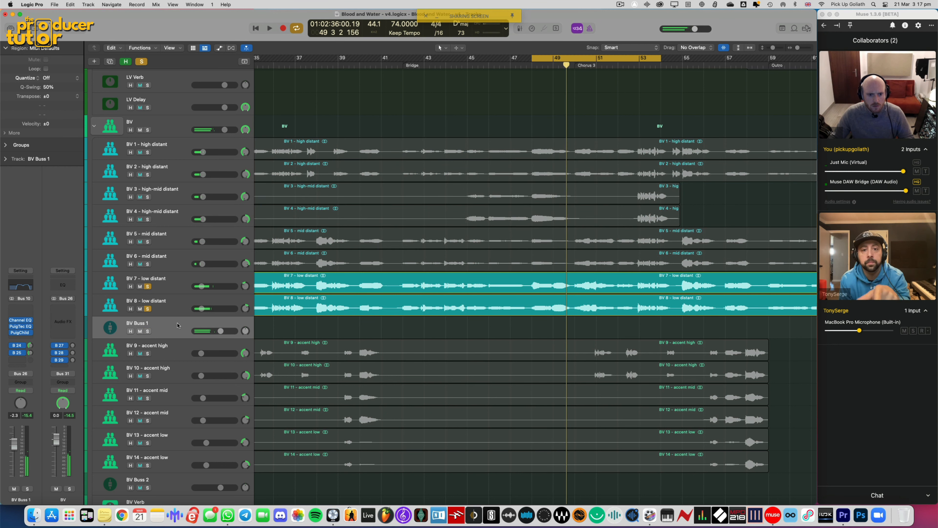
{"action": "left_click", "coordinate": [147, 287]}
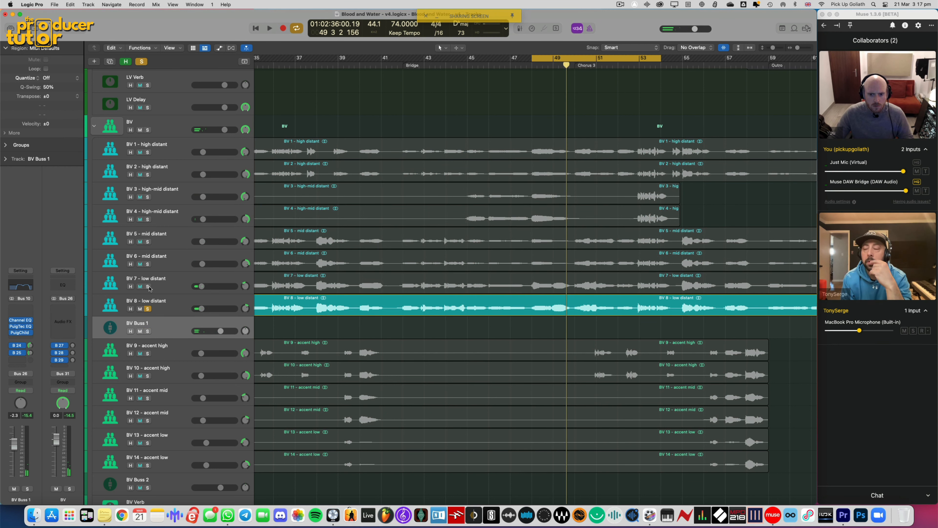
{"action": "key", "text": "space"}
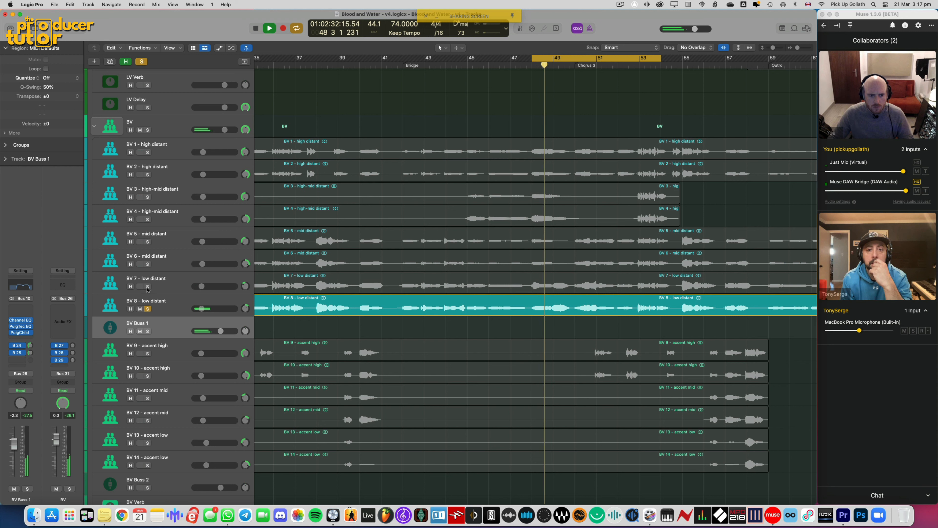
{"action": "left_click", "coordinate": [147, 287]}
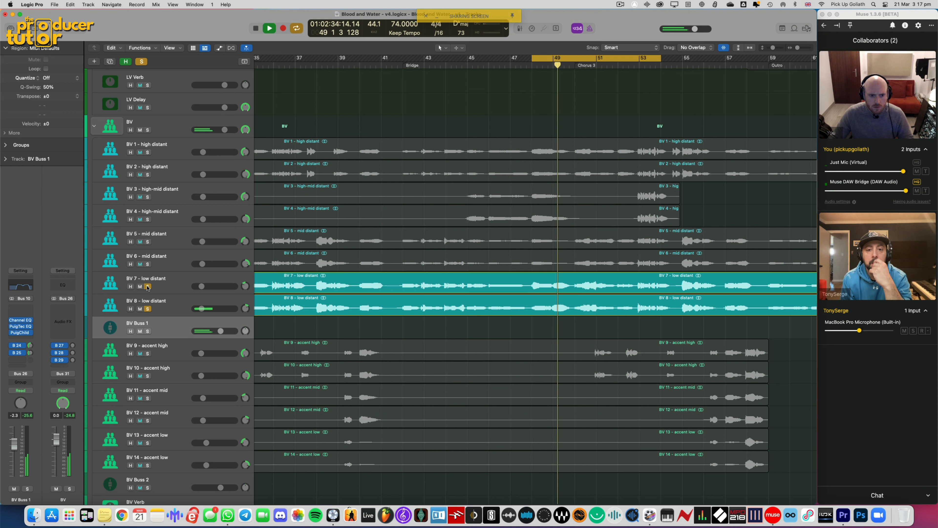
{"action": "left_click", "coordinate": [147, 308]}
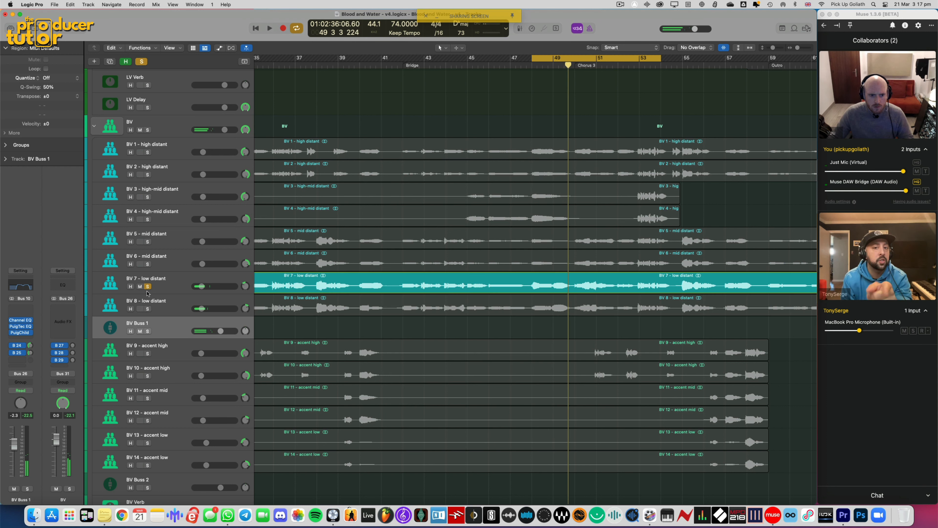
{"action": "left_click", "coordinate": [148, 309]}
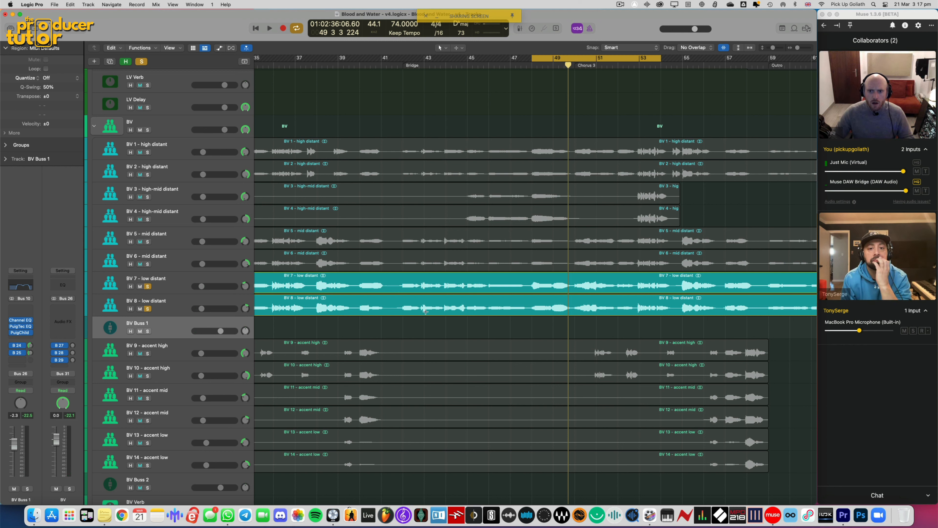
Set the cycle range to bars 48 to 50 and show the Channel EQ Low Cut Frequency automation on BV Buss 1
{"action": "left_click_drag", "start_coordinate": [403, 60], "coordinate": [575, 59]}
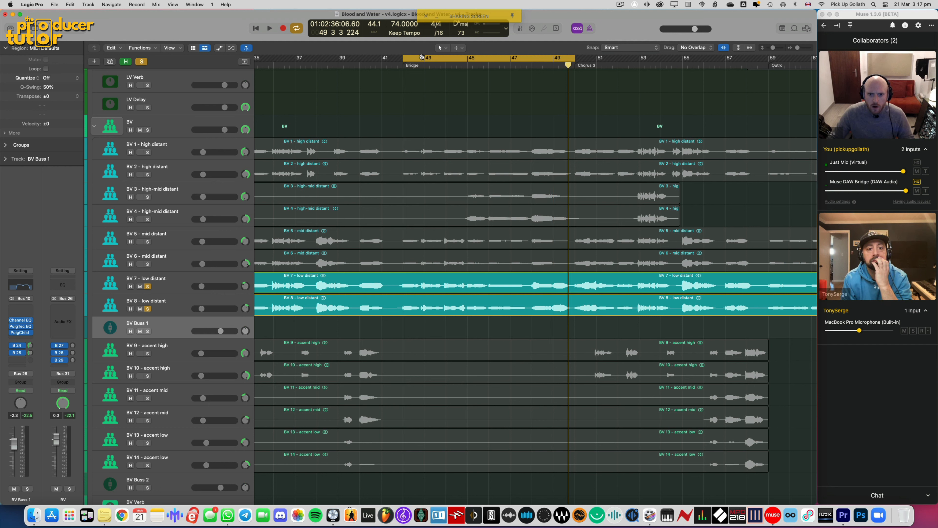
{"action": "left_click_drag", "start_coordinate": [403, 59], "coordinate": [531, 75]}
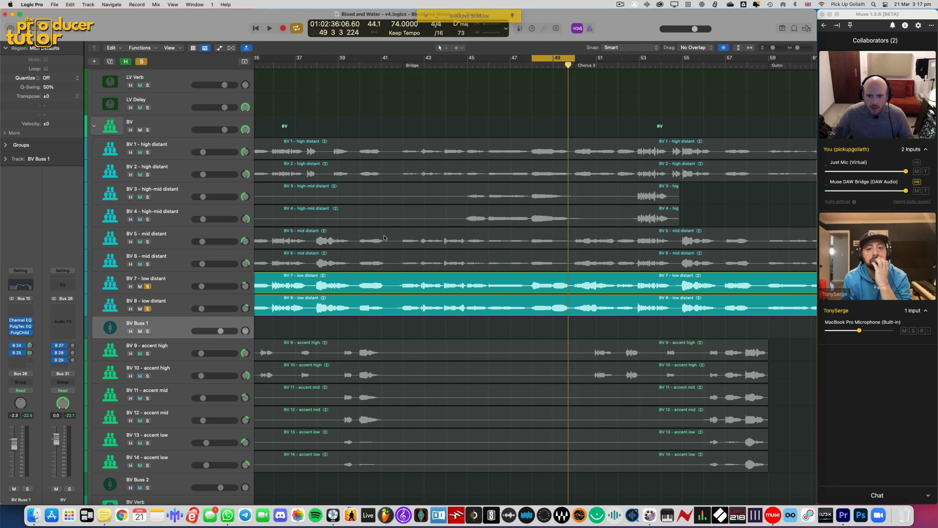
{"action": "left_click", "coordinate": [21, 322]}
{"action": "left_click_drag", "start_coordinate": [538, 105], "coordinate": [352, 2]}
{"action": "key", "text": "a"}
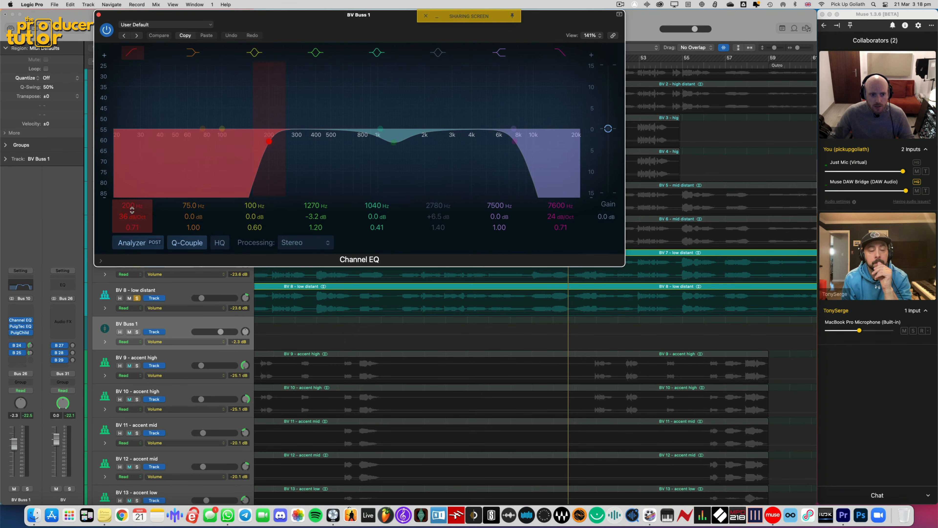
{"action": "left_click", "coordinate": [129, 206]}
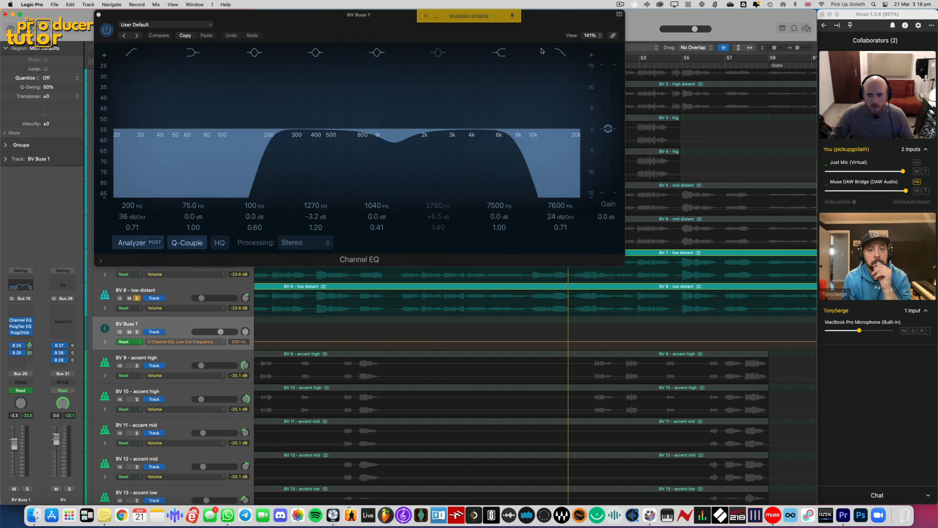
Add Low Cut Frequency automation points on BV Buss 1 around bars 48 to 50 and lower that section to 50 Hz
{"action": "left_click_drag", "start_coordinate": [564, 24], "coordinate": [377, 91]}
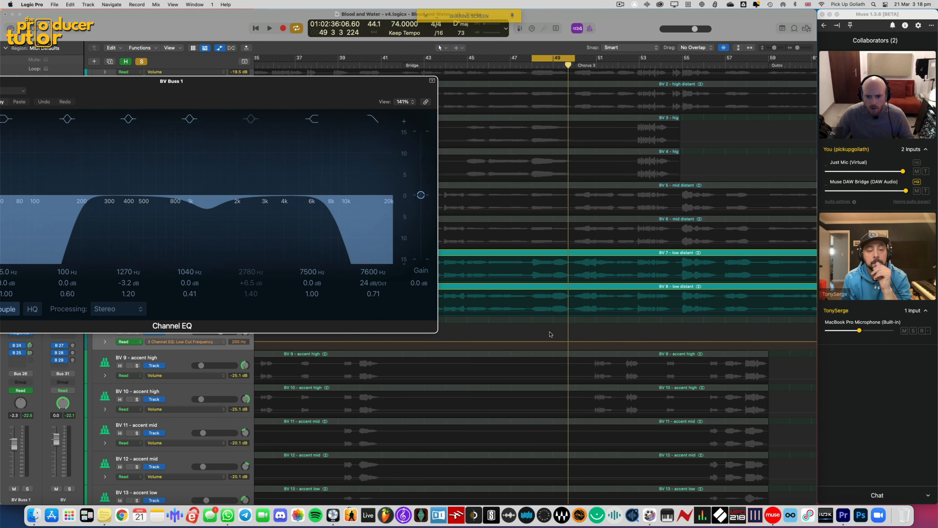
{"action": "left_click_drag", "start_coordinate": [532, 334], "coordinate": [574, 336]}
{"action": "left_click", "coordinate": [566, 338]}
{"action": "key", "text": "super+Right"}
{"action": "key", "text": "super+Down"}
{"action": "key", "text": "super+Down"}
{"action": "key", "text": "super+Down"}
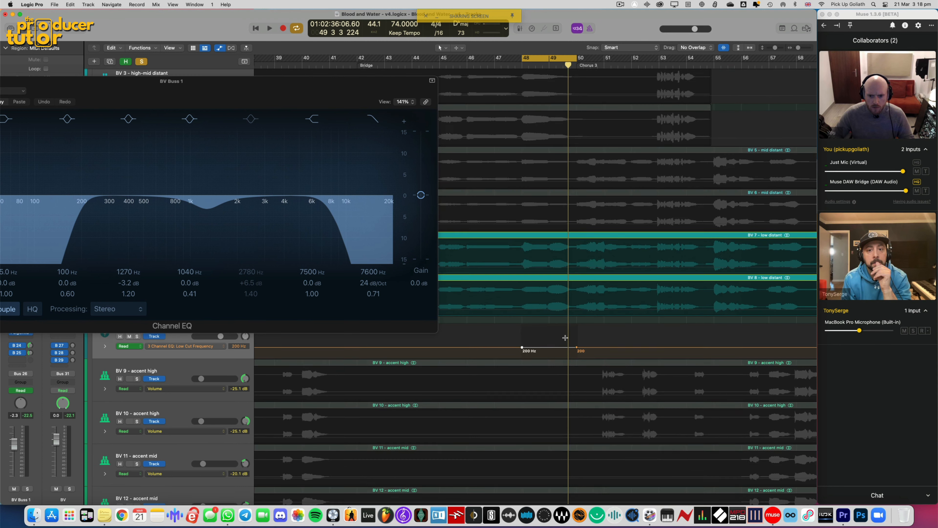
{"action": "key", "text": "super+Down"}
{"action": "left_click_drag", "start_coordinate": [554, 360], "coordinate": [554, 372]}
Play the automated low cut passage, replacing the BV 7 and BV 8 solos with BV Buss 1 and starting before bar 48
{"action": "left_click_drag", "start_coordinate": [299, 86], "coordinate": [353, 75]}
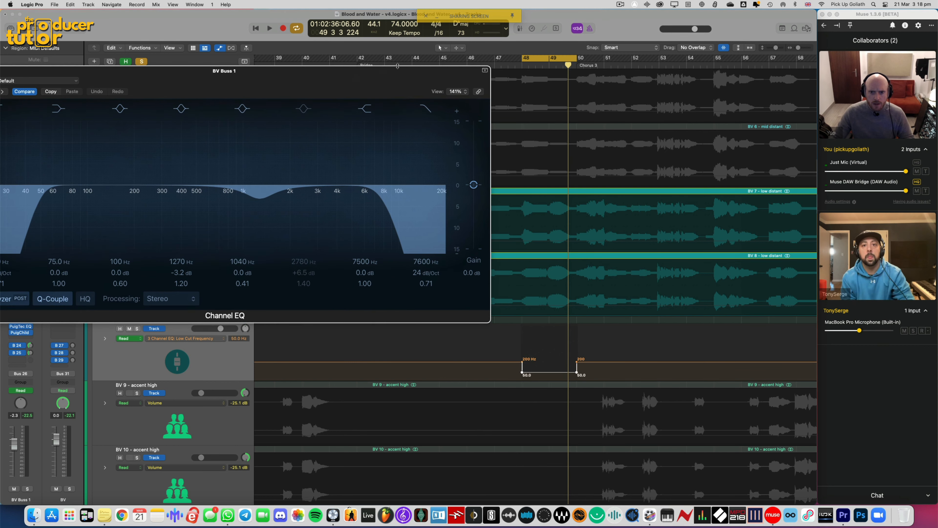
{"action": "key", "text": "space"}
{"action": "left_click_drag", "start_coordinate": [466, 70], "coordinate": [448, 82]}
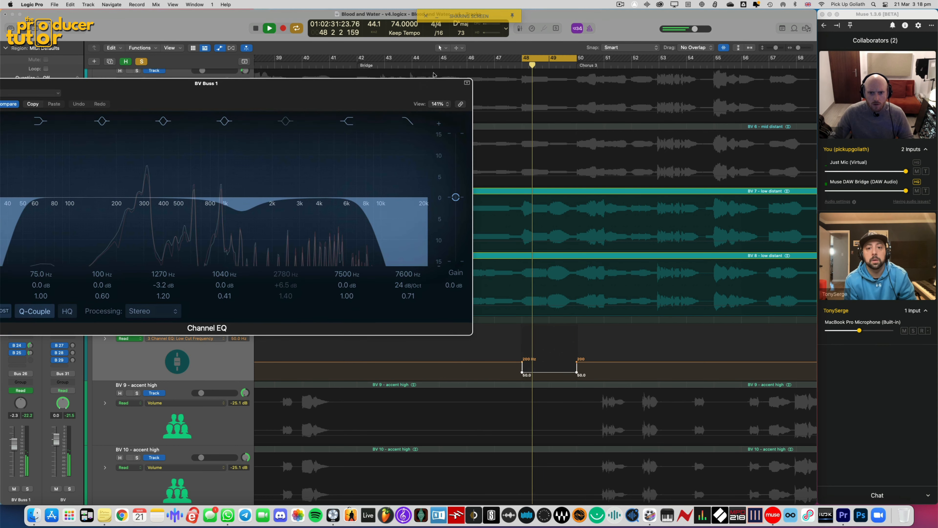
{"action": "left_click", "coordinate": [454, 65]}
{"action": "left_click_drag", "start_coordinate": [254, 110], "coordinate": [555, 41]}
{"action": "left_click_drag", "start_coordinate": [137, 201], "coordinate": [137, 264]}
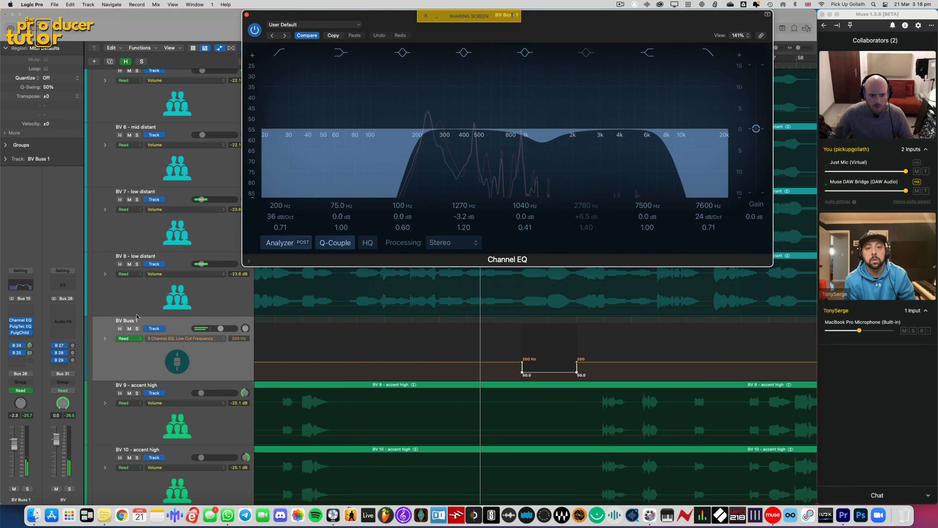
{"action": "left_click", "coordinate": [137, 329]}
{"action": "left_click_drag", "start_coordinate": [641, 21], "coordinate": [484, 66]}
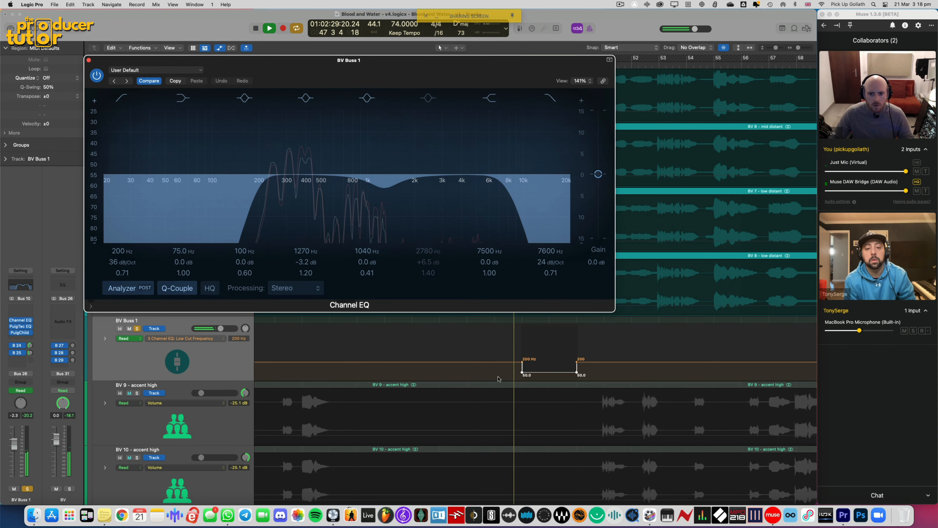
Reshape the low cut drop into a ramp from 200 Hz just after bar 48 to 50 Hz near bar 49, and close Channel EQ
{"action": "left_click", "coordinate": [501, 379]}
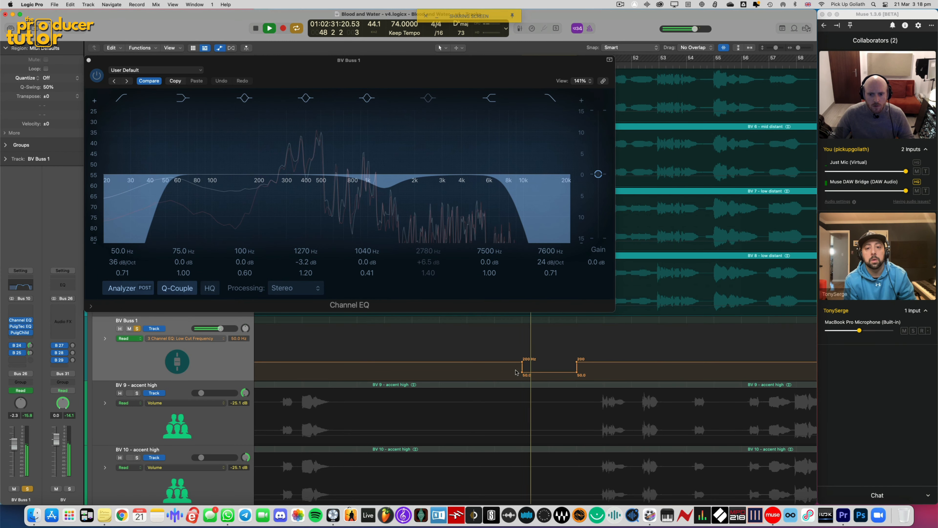
{"action": "mouse_move", "coordinate": [517, 373]}
{"action": "left_mouse_down"}
{"action": "mouse_move", "coordinate": [549, 372]}
{"action": "mouse_move", "coordinate": [530, 363]}
{"action": "left_mouse_up"}
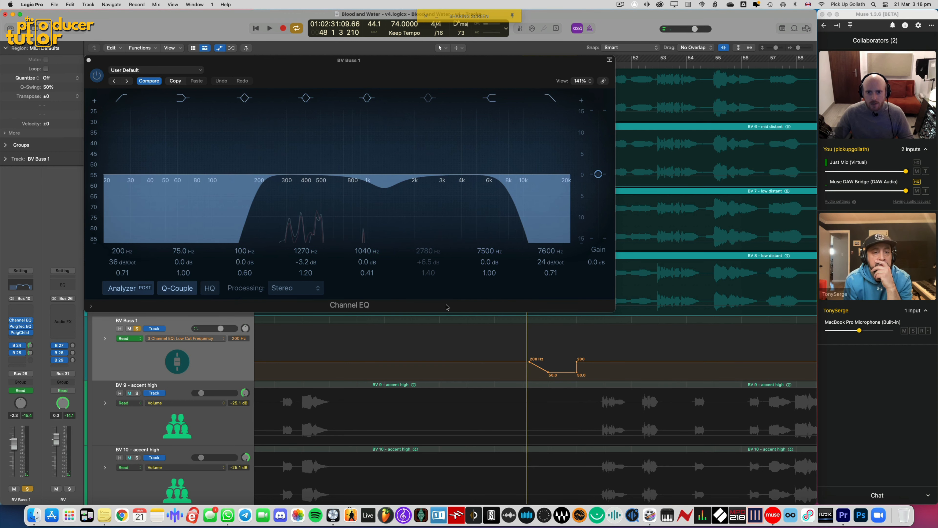
{"action": "left_click_drag", "start_coordinate": [267, 67], "coordinate": [284, 66]}
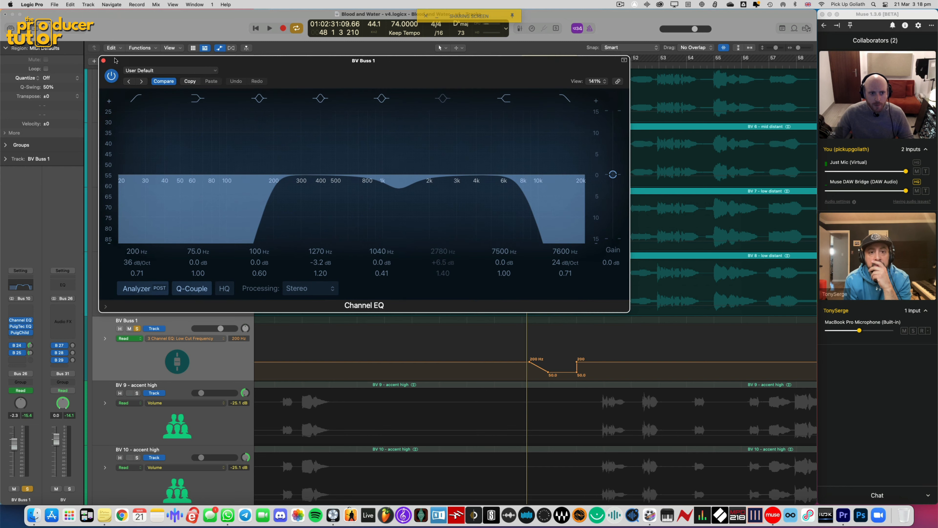
{"action": "left_click", "coordinate": [106, 61]}
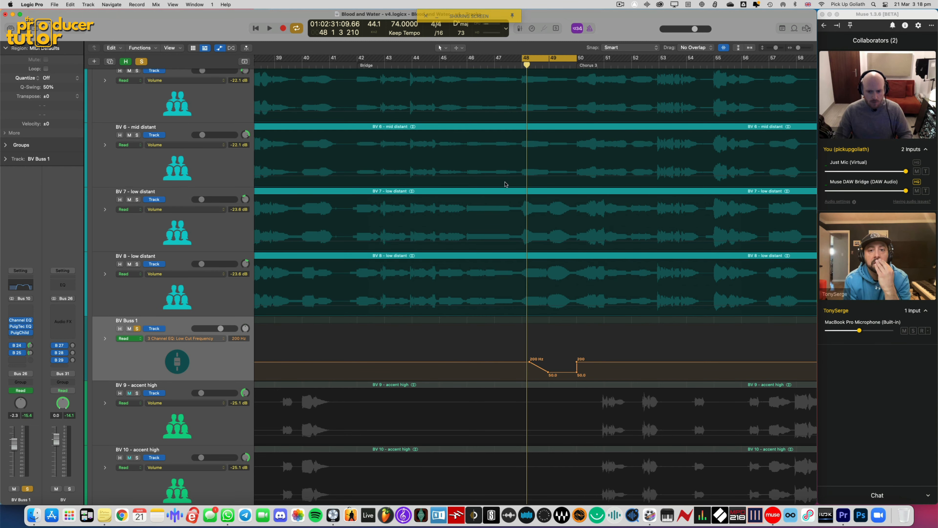
Hide the automation, turn off the cycle range and reduce the track size to show the whole BV group
{"action": "key", "text": "a"}
{"action": "key", "text": "c"}
{"action": "key", "text": "super+Left"}
{"action": "key", "text": "super+Left"}
{"action": "key", "text": "super+Left"}
{"action": "key", "text": "super+Up"}
{"action": "key", "text": "super+Up"}
{"action": "key", "text": "super+Up"}
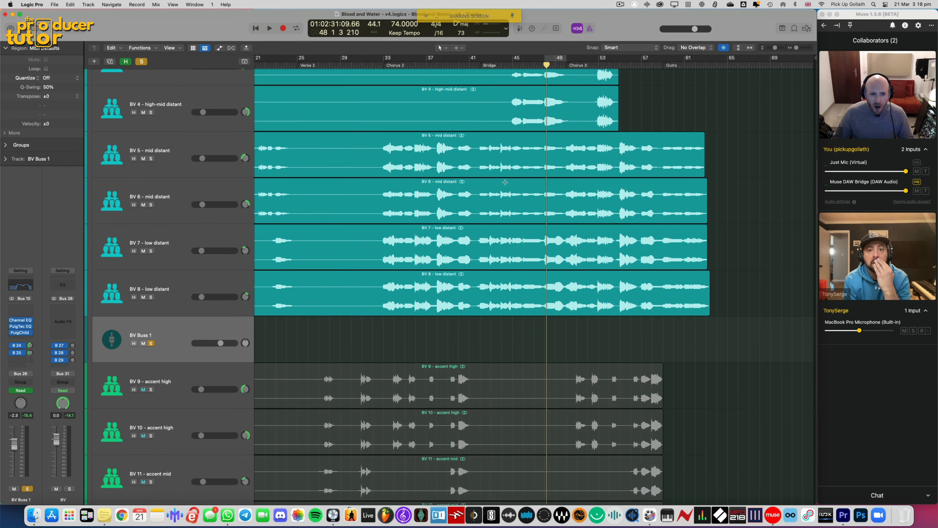
{"action": "key", "text": "super+Up"}
{"action": "key", "text": "super+Up"}
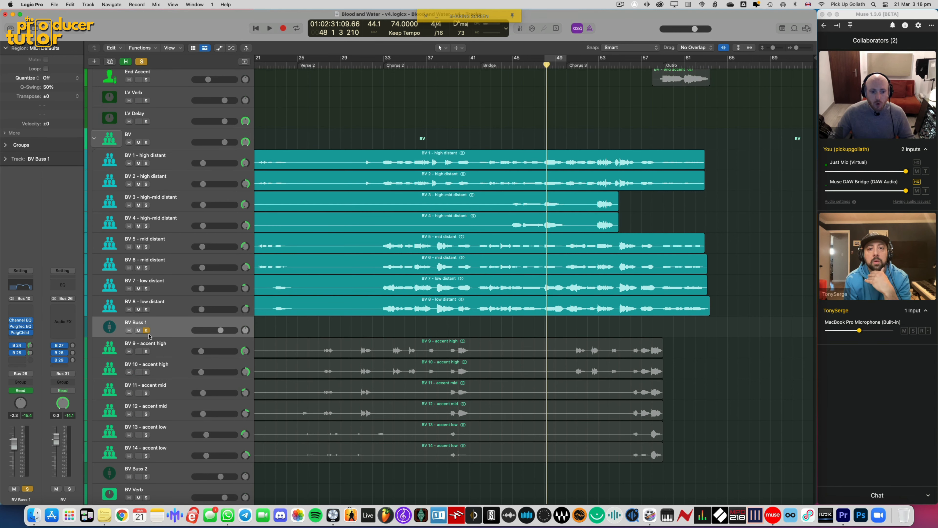
Clear the BV Buss 1 solo, collapse the BV stack and return to the DRUMS tracks
{"action": "left_click", "coordinate": [146, 330]}
{"action": "left_click", "coordinate": [95, 138]}
{"action": "scroll", "coordinate": [237, 308], "scroll_direction": "up", "scroll_amount": 20}
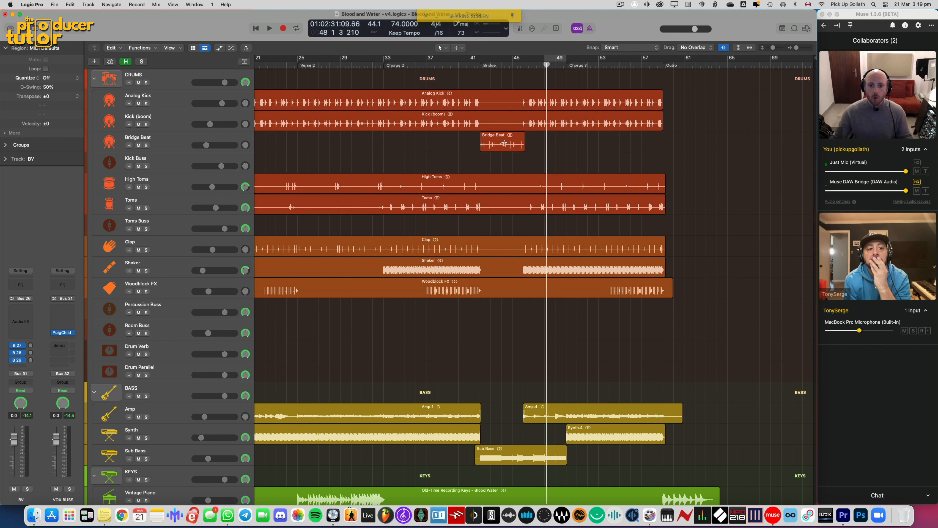
Set a cycle range from bar 42 to bar 50 over the Bridge and play it with the DRUMS stack soloed
{"action": "left_click_drag", "start_coordinate": [481, 59], "coordinate": [565, 59]}
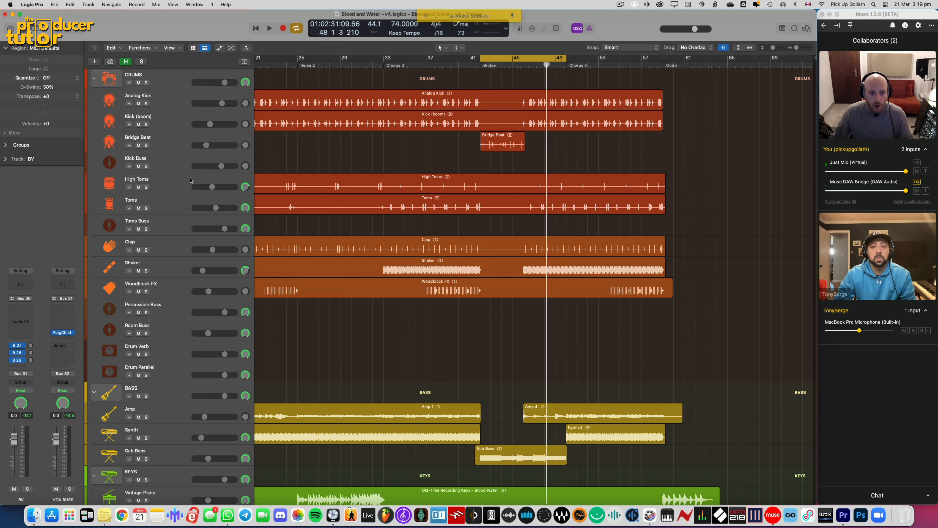
{"action": "left_click", "coordinate": [167, 80]}
{"action": "key", "text": "s"}
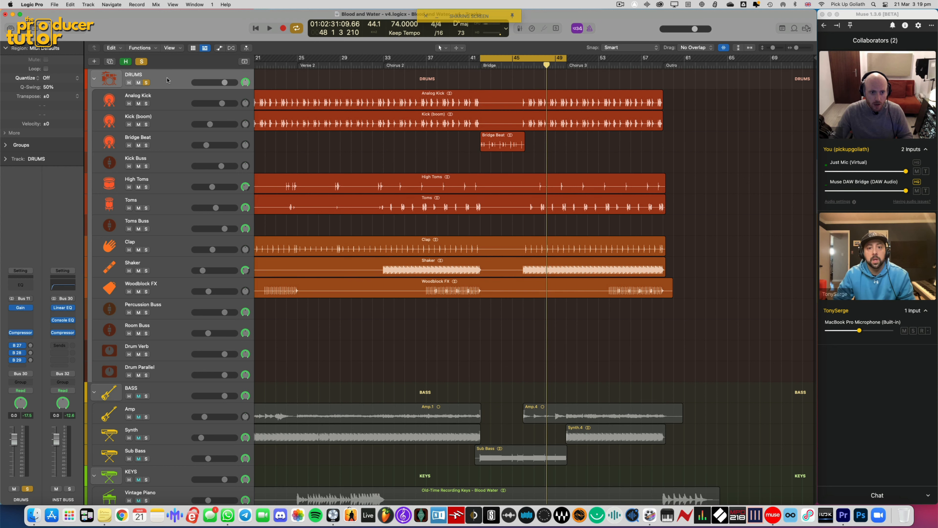
{"action": "key", "text": "space"}
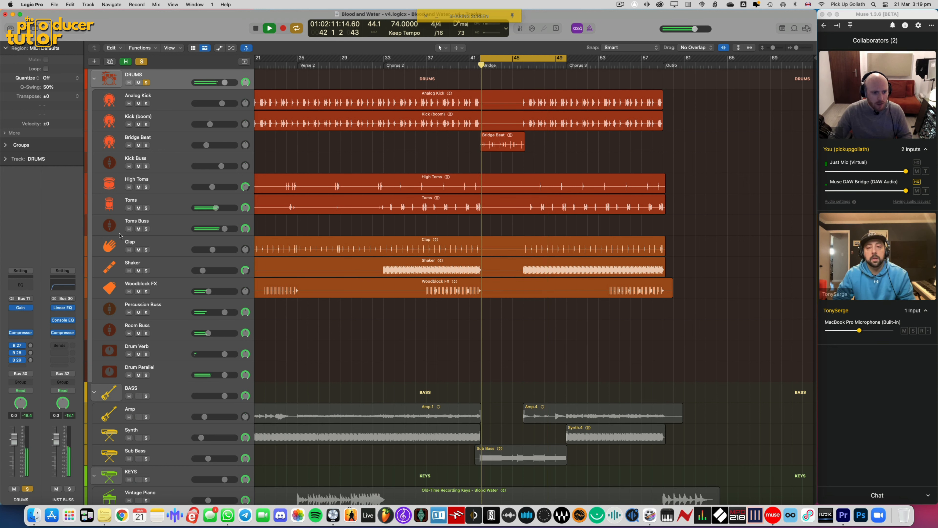
Insert the stereo RVerb plug-in on the DRUMS stack after the compressor, keeping the Hall 2 reverb type
{"action": "left_click", "coordinate": [18, 338]}
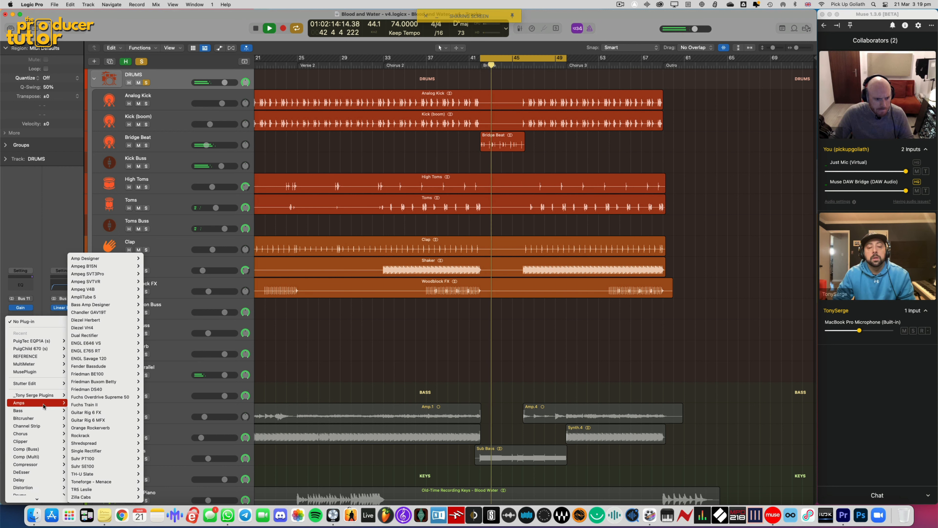
{"action": "mouse_move", "coordinate": [45, 398]}
{"action": "scroll", "coordinate": [100, 401], "scroll_direction": "down", "scroll_amount": 20}
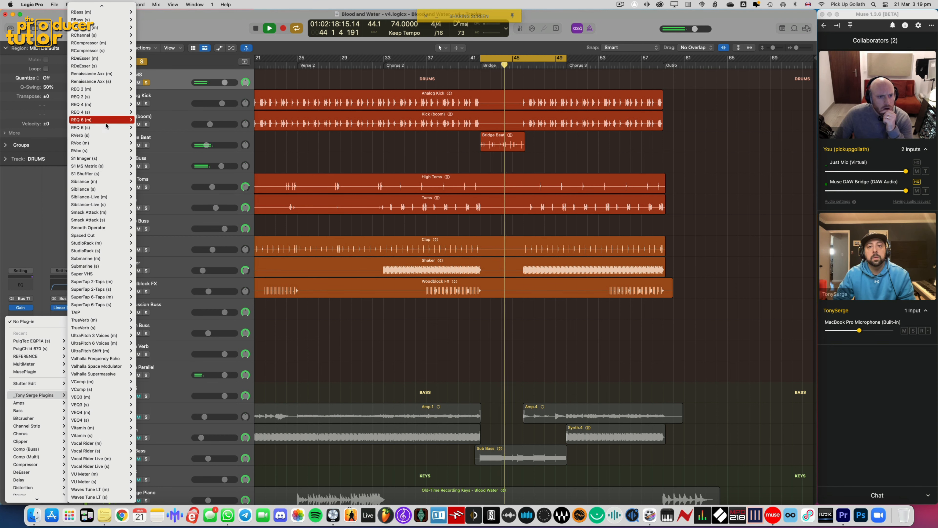
{"action": "mouse_move", "coordinate": [114, 136]}
{"action": "left_click", "coordinate": [144, 135]}
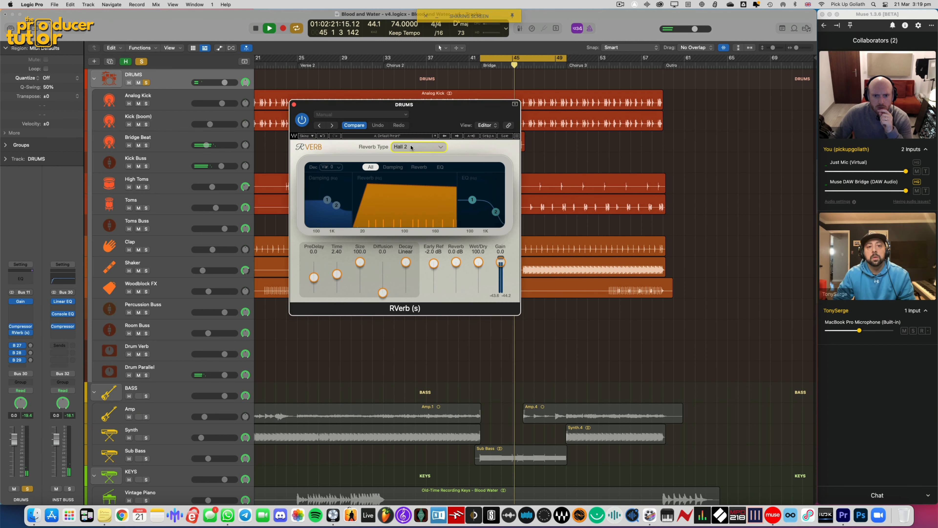
{"action": "left_click", "coordinate": [441, 147]}
{"action": "left_click", "coordinate": [464, 149]}
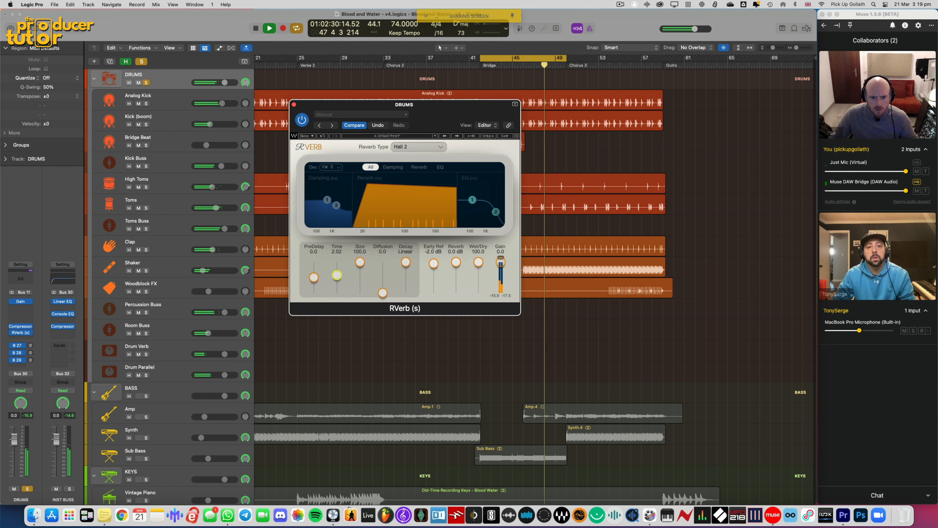
Set RVerb's time to 0.95, size to 88.8 and wet/dry to about 72 while cycling bars 46 to 50
{"action": "left_click_drag", "start_coordinate": [337, 274], "coordinate": [362, 269]}
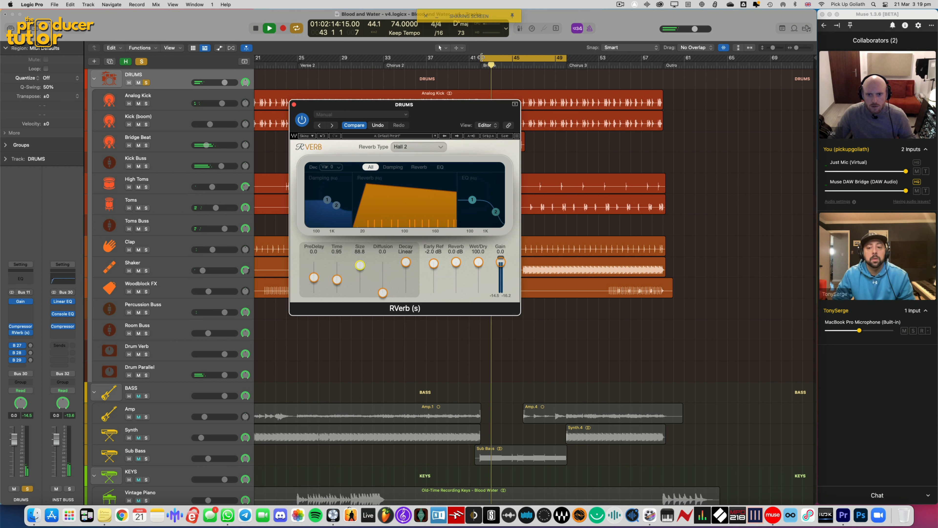
{"action": "left_click_drag", "start_coordinate": [484, 60], "coordinate": [523, 59]}
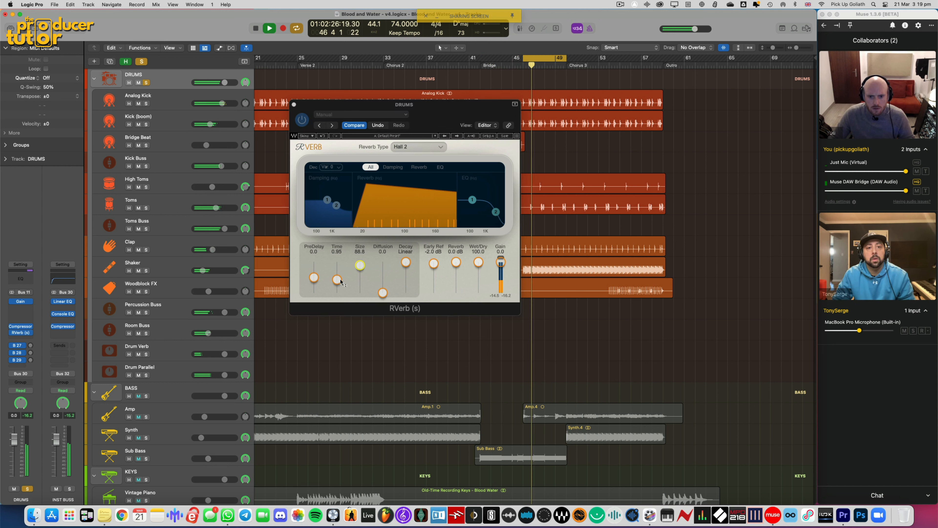
{"action": "left_click_drag", "start_coordinate": [478, 262], "coordinate": [478, 270]}
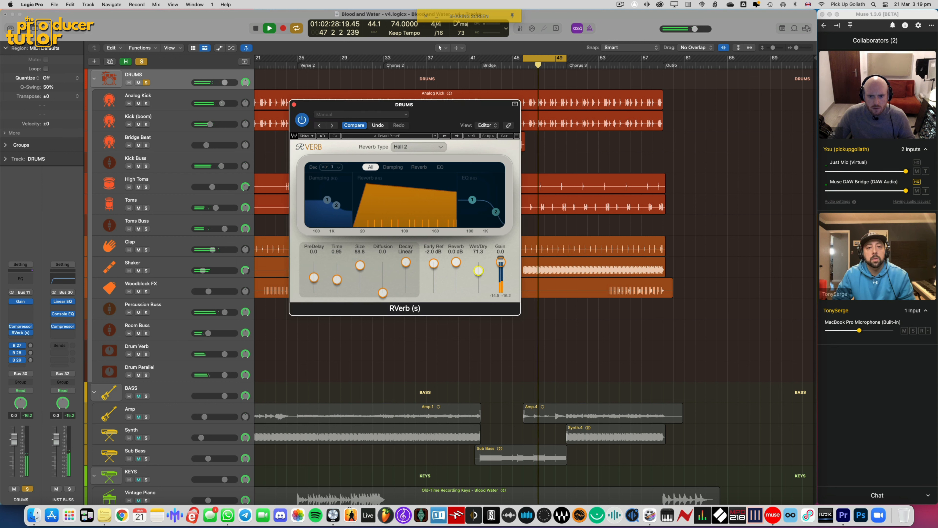
{"action": "left_click", "coordinate": [303, 123]}
{"action": "left_click", "coordinate": [303, 124]}
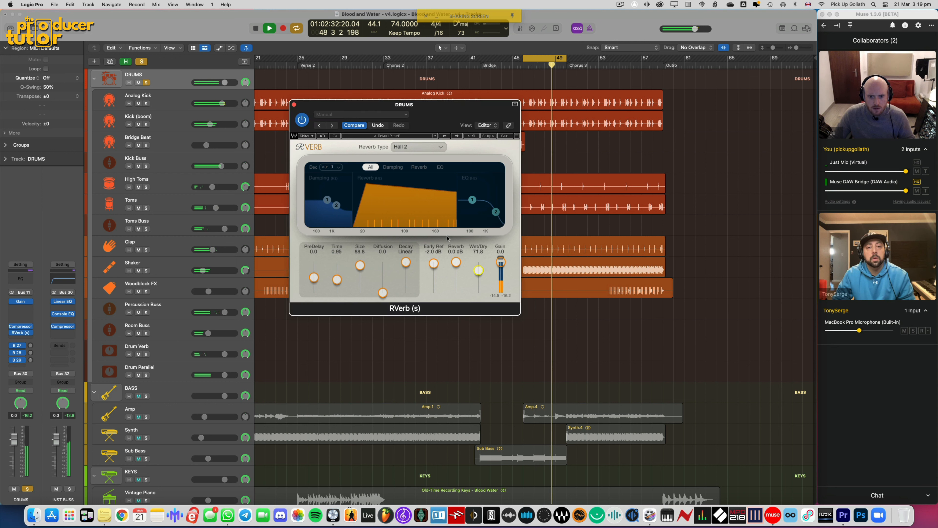
Lower RVerb's wet/dry to 48.0, comparing against bypass along the way, and pull down EQ band 1
{"action": "left_click_drag", "start_coordinate": [478, 270], "coordinate": [479, 274]}
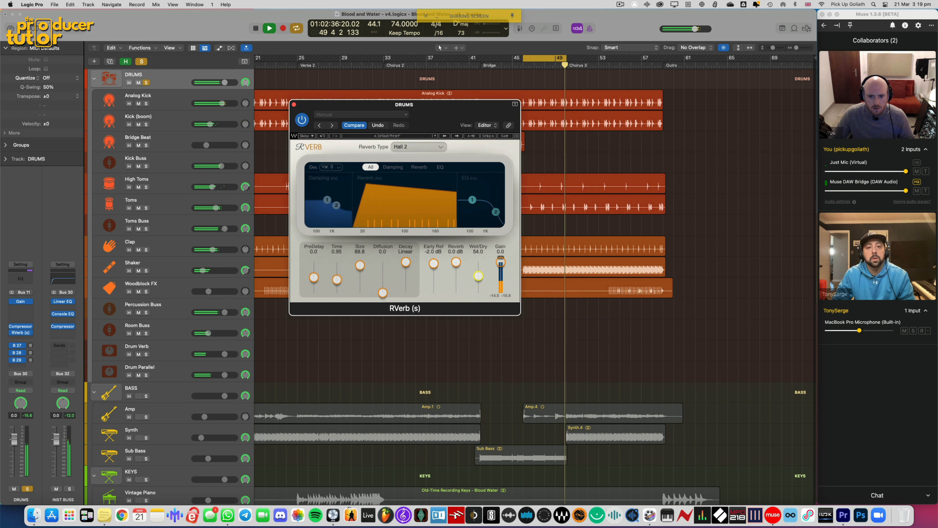
{"action": "left_click", "coordinate": [303, 122]}
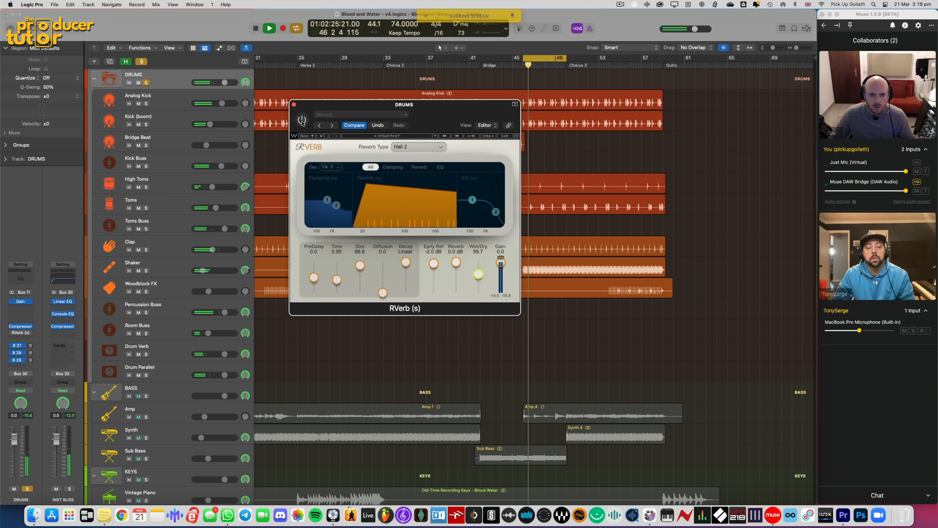
{"action": "left_click", "coordinate": [302, 122]}
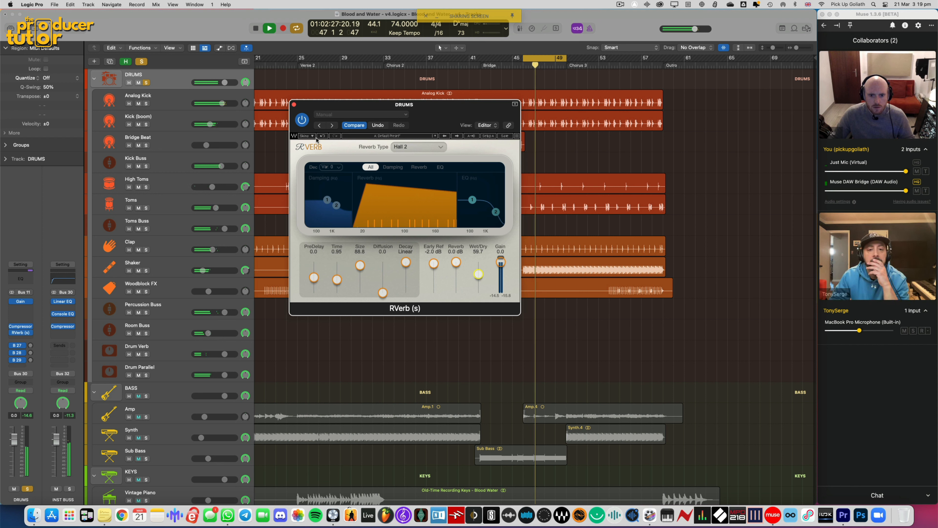
{"action": "left_click_drag", "start_coordinate": [423, 109], "coordinate": [410, 109]}
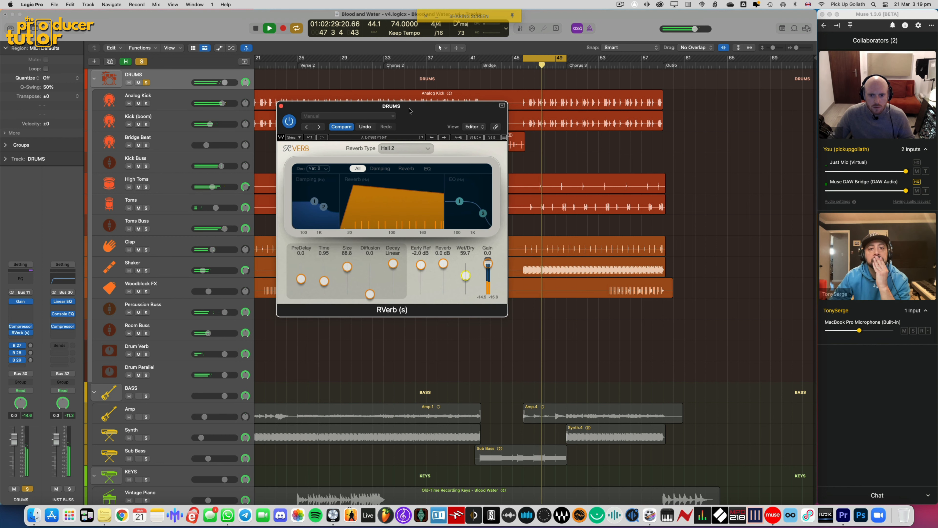
{"action": "left_click_drag", "start_coordinate": [464, 273], "coordinate": [466, 279]}
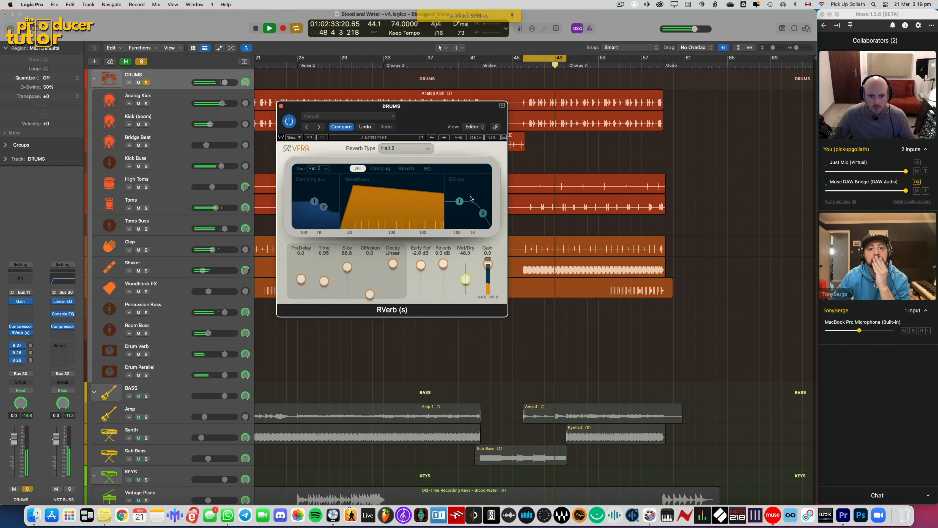
{"action": "left_click_drag", "start_coordinate": [459, 202], "coordinate": [458, 215]}
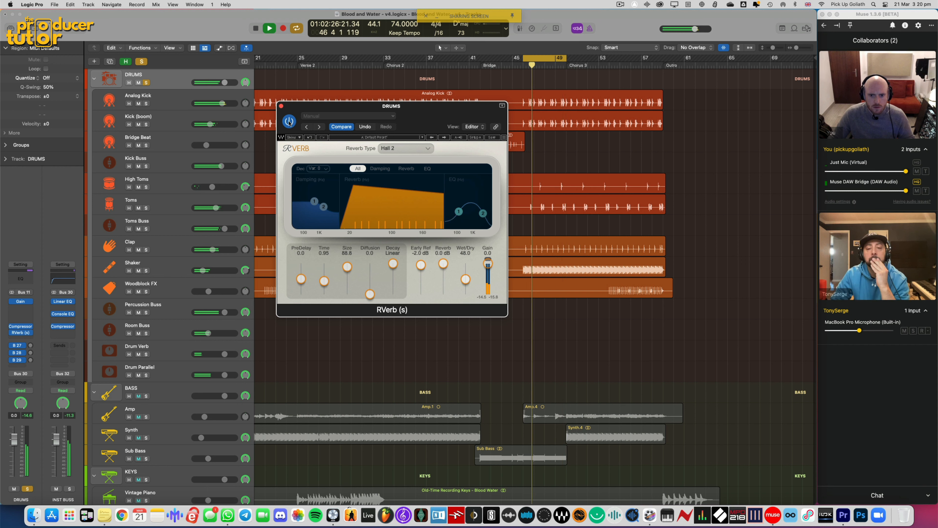
Compare the looped drums with RVerb bypassed and enabled
{"action": "left_click", "coordinate": [289, 122]}
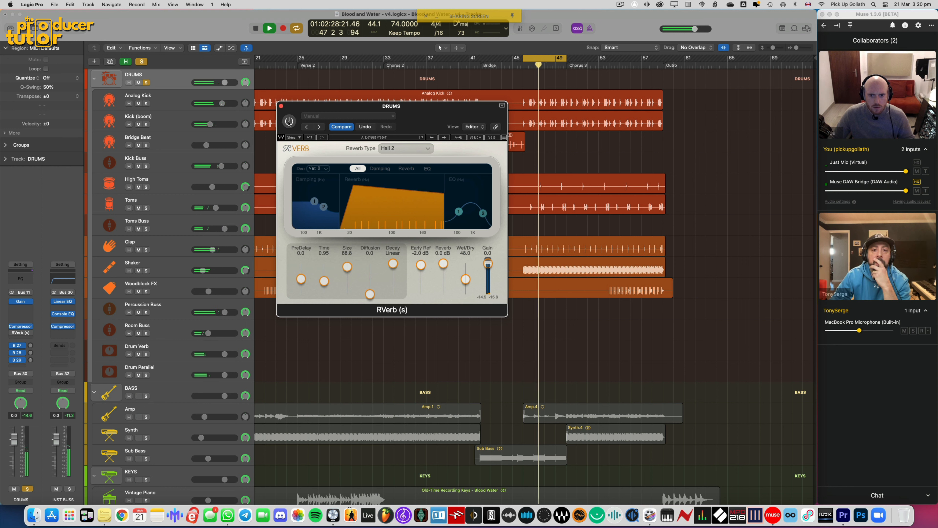
{"action": "left_click", "coordinate": [289, 122]}
{"action": "left_click_drag", "start_coordinate": [324, 109], "coordinate": [316, 111]}
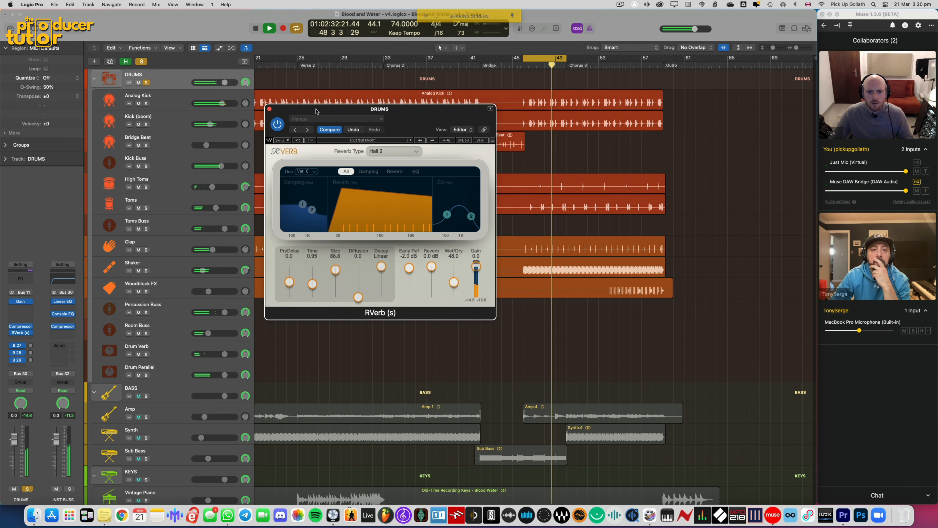
{"action": "left_click", "coordinate": [333, 119]}
{"action": "left_click", "coordinate": [334, 132]}
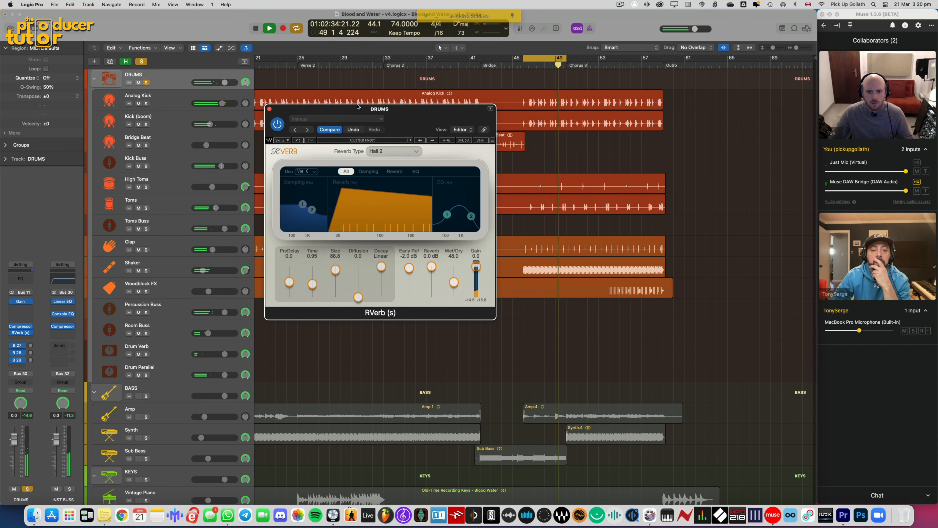
Show RVerb's Wet-Dry automation on the DRUMS stack and step it from 0% to 48.0% at the Bridge start
{"action": "key", "text": "a"}
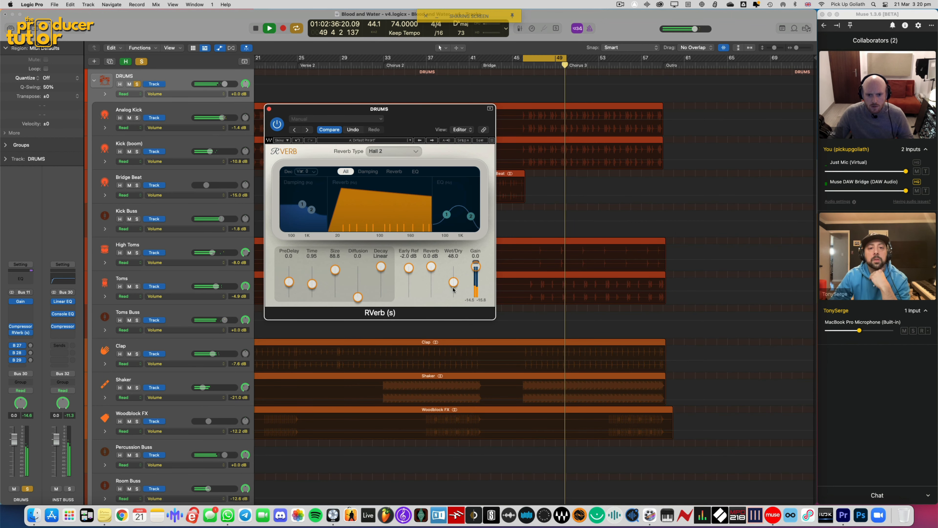
{"action": "left_click", "coordinate": [454, 282]}
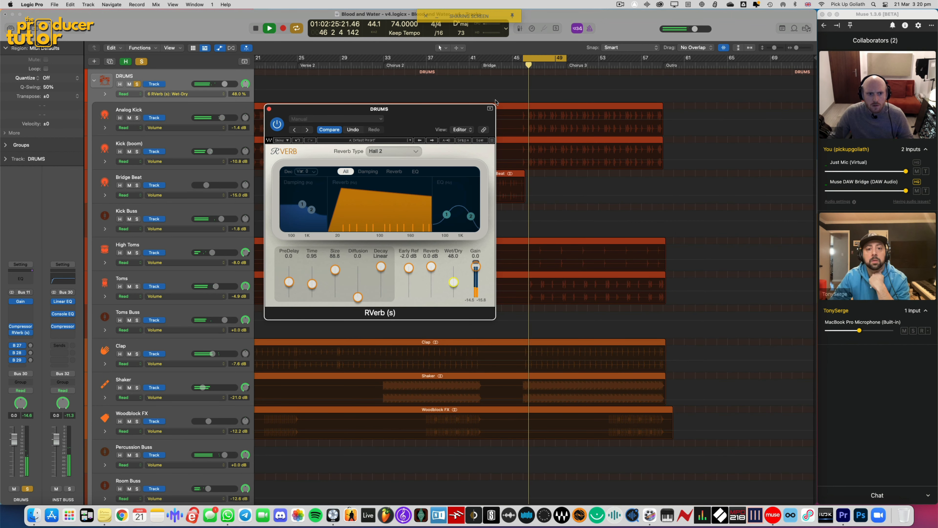
{"action": "left_click", "coordinate": [492, 89]}
{"action": "left_click_drag", "start_coordinate": [481, 87], "coordinate": [526, 108]}
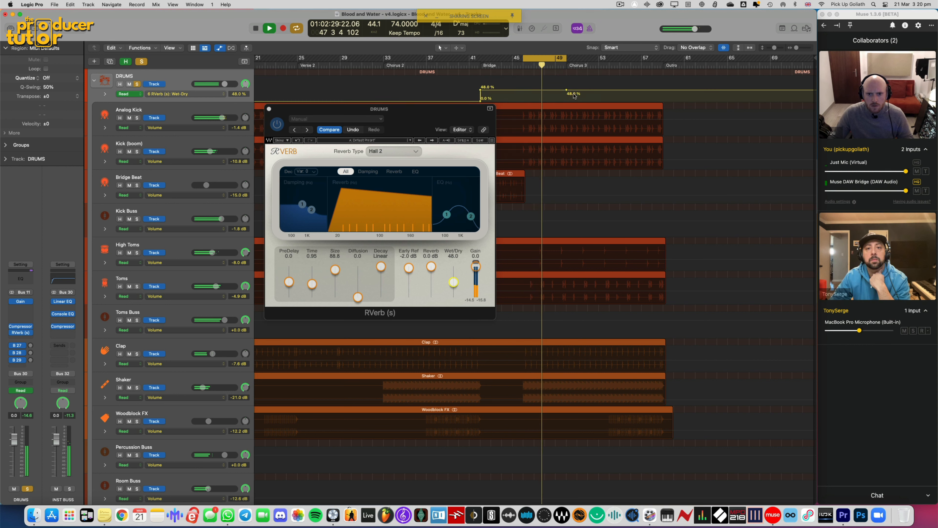
Ramp the end of the Wet-Dry automation from 48.0% at bar 49 down to 0 at bar 50
{"action": "key", "text": "super+Right"}
{"action": "key", "text": "super+Right"}
{"action": "key", "text": "super+Right"}
{"action": "key", "text": "super+Right"}
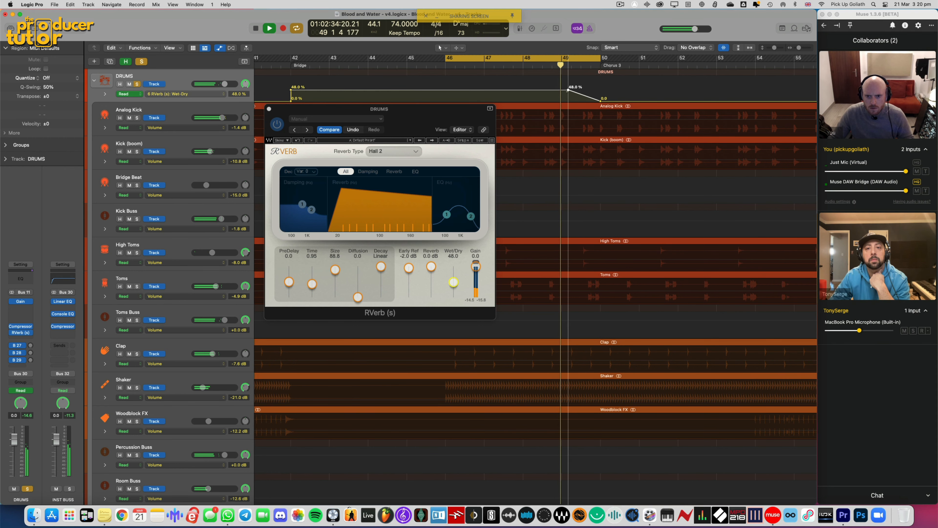
{"action": "left_click_drag", "start_coordinate": [597, 93], "coordinate": [565, 93]}
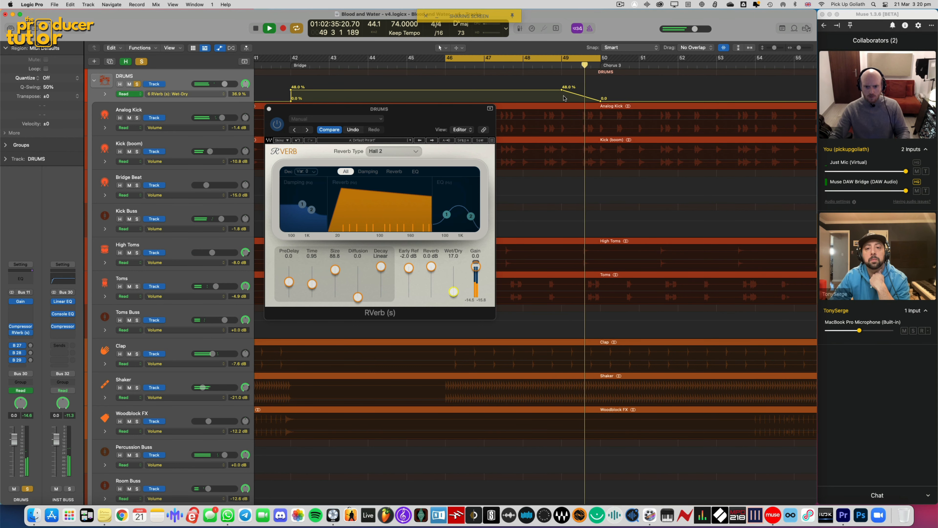
Play the full mix from before the Bridge with the DRUMS solo and the cycle range off
{"action": "key", "text": "super+Left"}
{"action": "key", "text": "super+Left"}
{"action": "key", "text": "super+Left"}
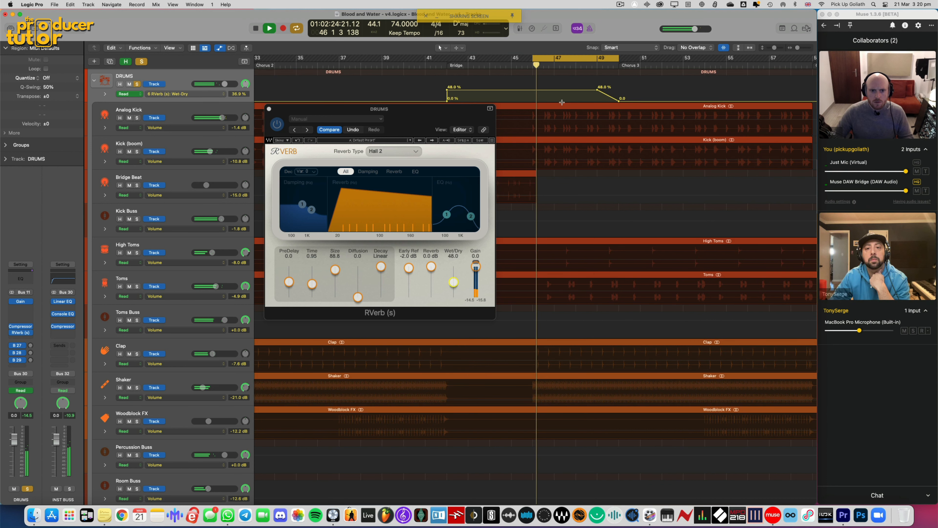
{"action": "left_click", "coordinate": [436, 66]}
{"action": "left_click", "coordinate": [137, 84]}
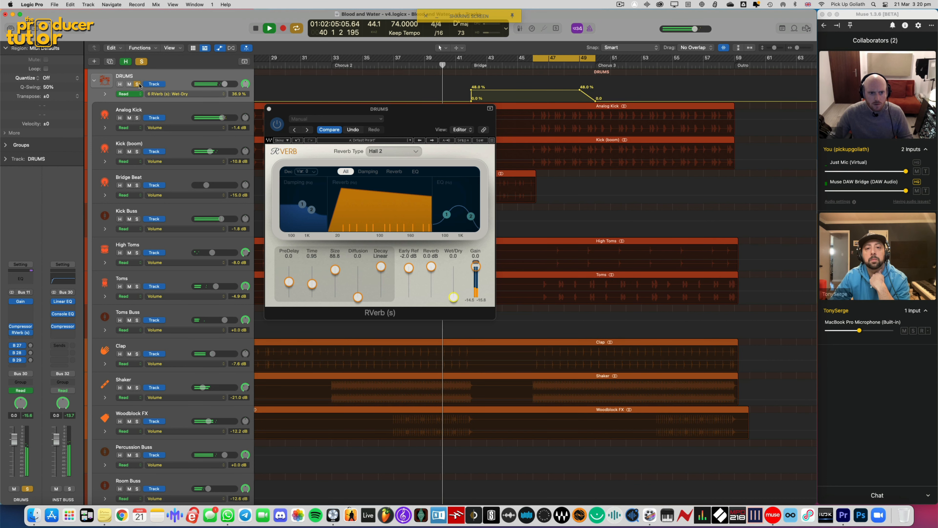
{"action": "left_click_drag", "start_coordinate": [295, 110], "coordinate": [318, 130]}
{"action": "key", "text": "c"}
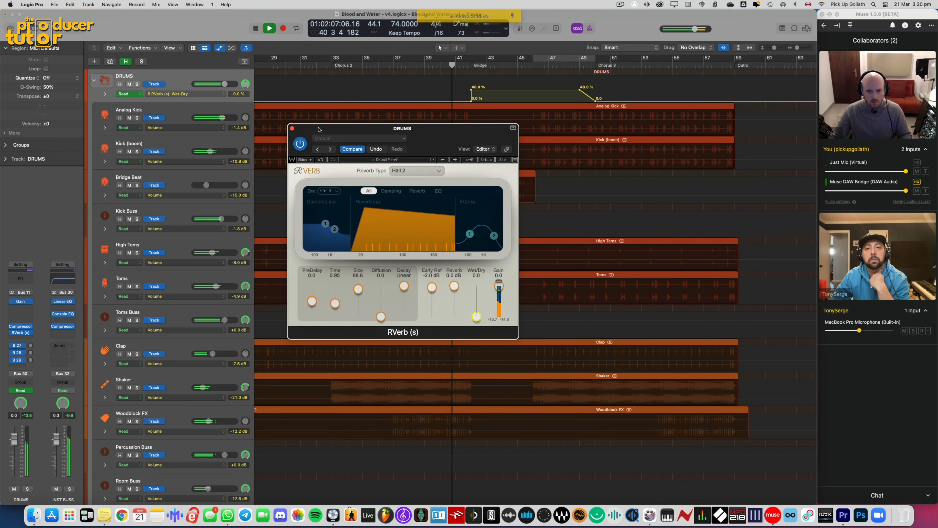
Move the 0% Wet-Dry point back to bar 41 so the reverb ramps into the Bridge, and close RVerb
{"action": "left_click_drag", "start_coordinate": [471, 101], "coordinate": [455, 102]}
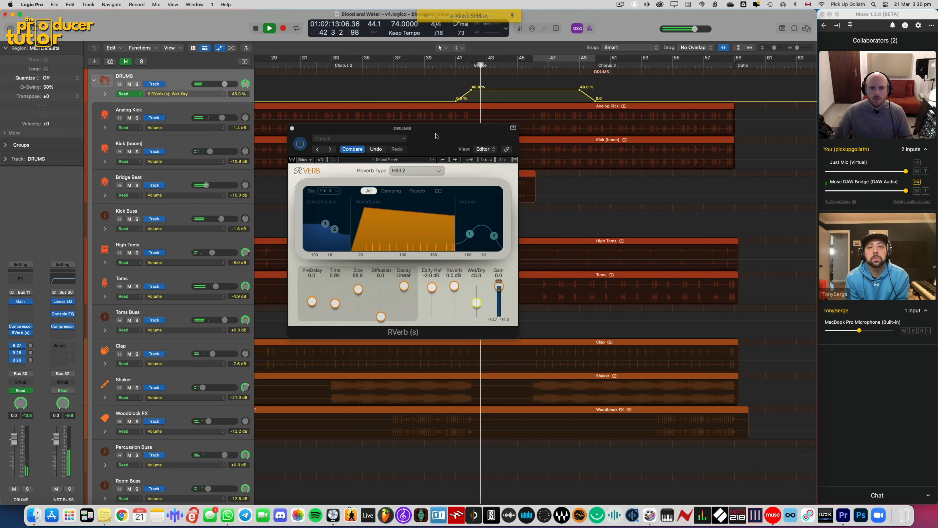
{"action": "left_click_drag", "start_coordinate": [441, 134], "coordinate": [466, 156]}
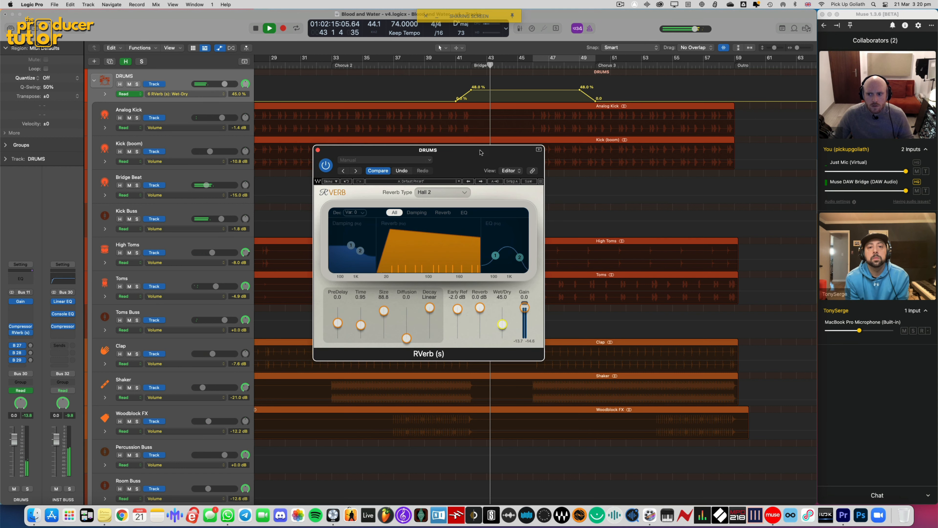
{"action": "left_click", "coordinate": [317, 150]}
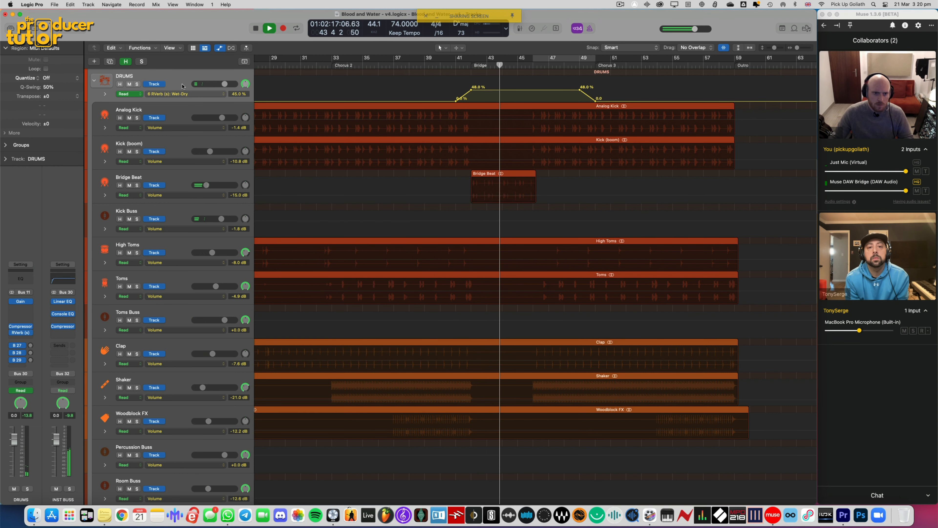
Collapse the DRUMS stack and hide the automation, keeping the DRUMS, BASS and KEYS tracks in view
{"action": "left_click", "coordinate": [95, 80]}
{"action": "key", "text": "a"}
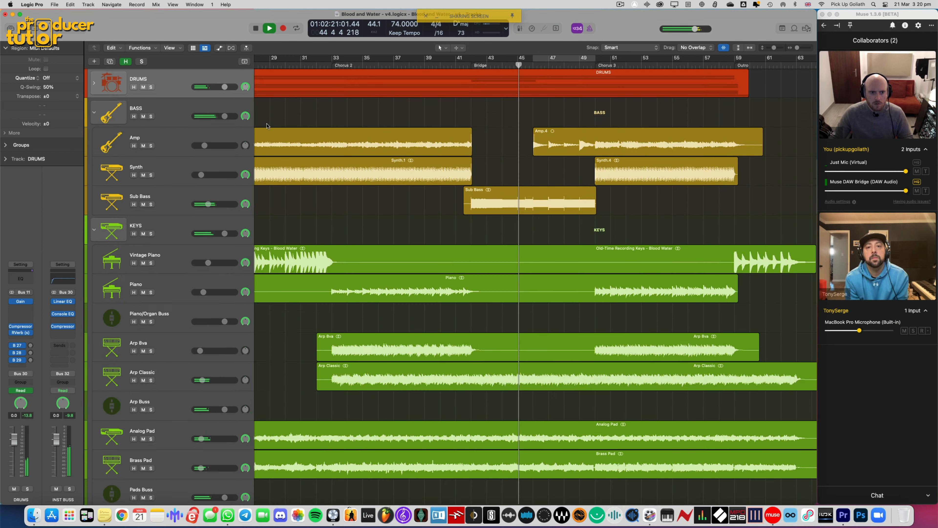
{"action": "scroll", "coordinate": [391, 147], "scroll_direction": "down", "scroll_amount": 1}
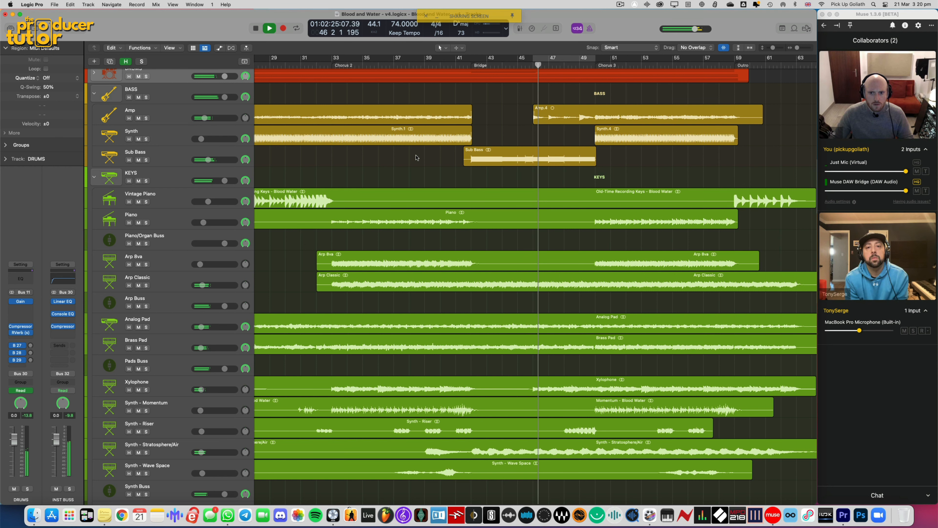
{"action": "scroll", "coordinate": [415, 155], "scroll_direction": "down", "scroll_amount": 1}
{"action": "scroll", "coordinate": [236, 120], "scroll_direction": "up", "scroll_amount": 2}
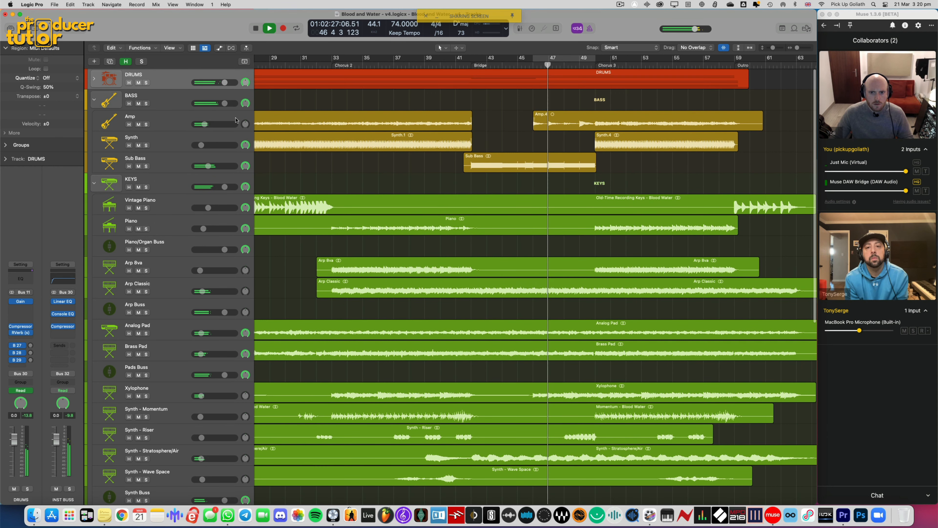
Solo the collapsed DRUMS stack and stop playback
{"action": "left_click", "coordinate": [146, 83]}
{"action": "key", "text": "space"}
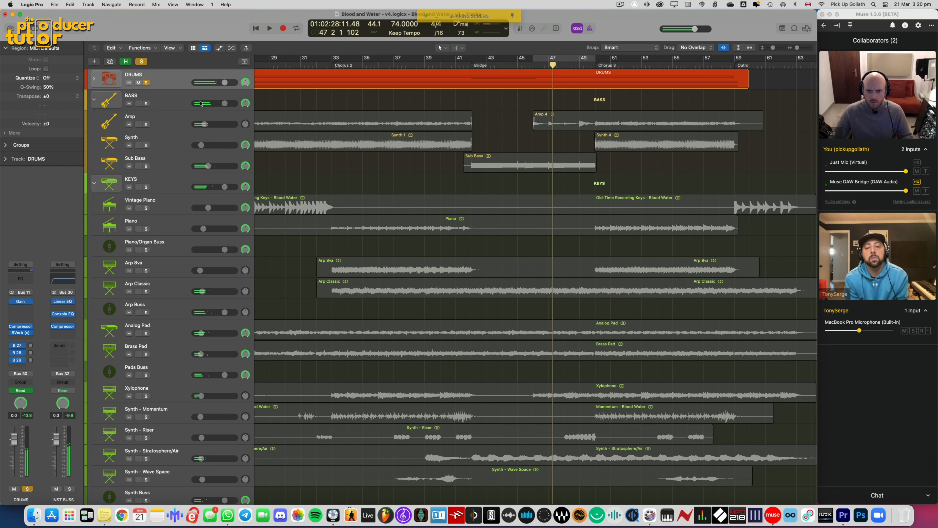
Add the BASS stack to the DRUMS solo and play the cycle range leading into Chorus 3
{"action": "left_click", "coordinate": [146, 104]}
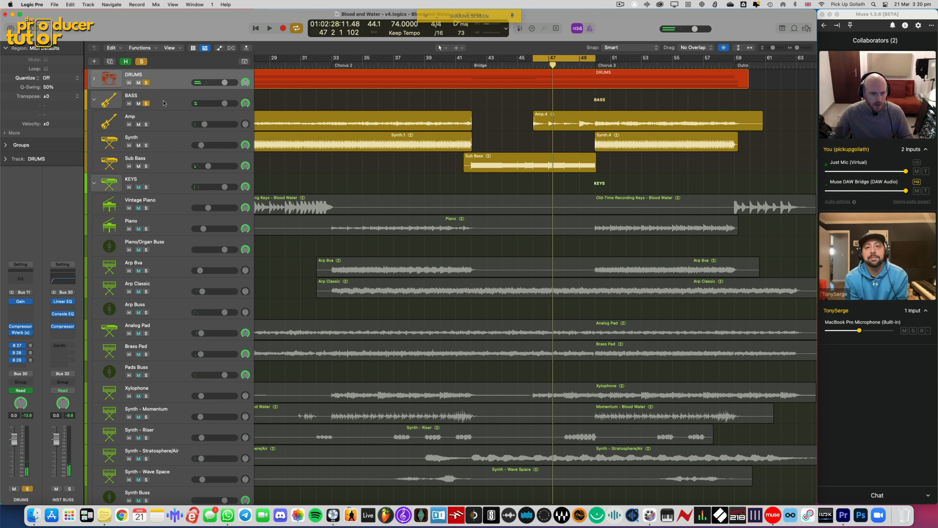
{"action": "key", "text": "space"}
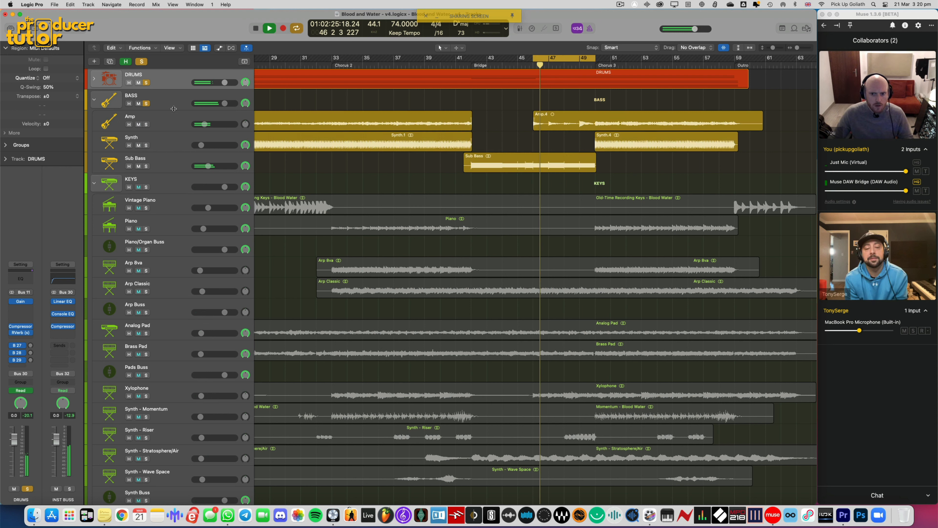
{"action": "left_click", "coordinate": [207, 119]}
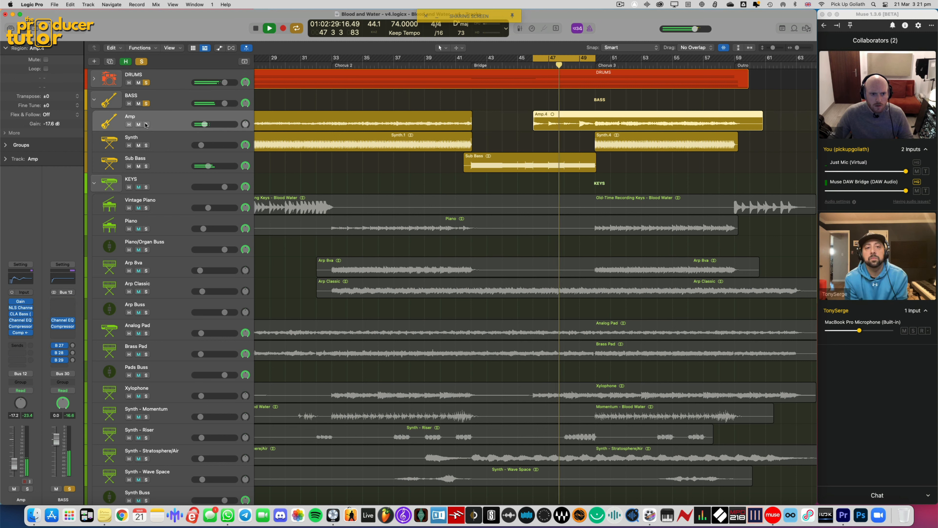
Stop playback and clear the DRUMS and BASS stack solos so only the Amp track is soloed
{"action": "left_click", "coordinate": [146, 104]}
{"action": "left_click", "coordinate": [147, 99]}
{"action": "key", "text": "space"}
{"action": "left_click", "coordinate": [146, 102]}
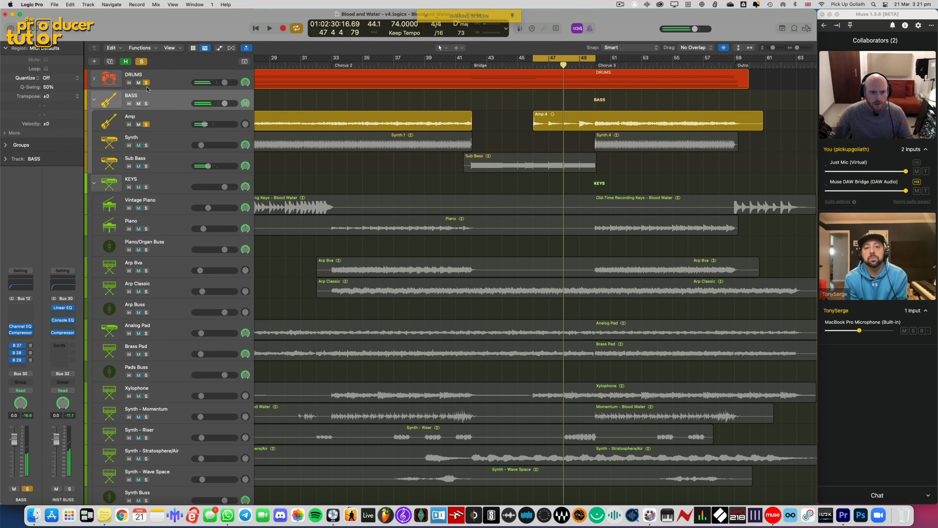
{"action": "left_click", "coordinate": [169, 124]}
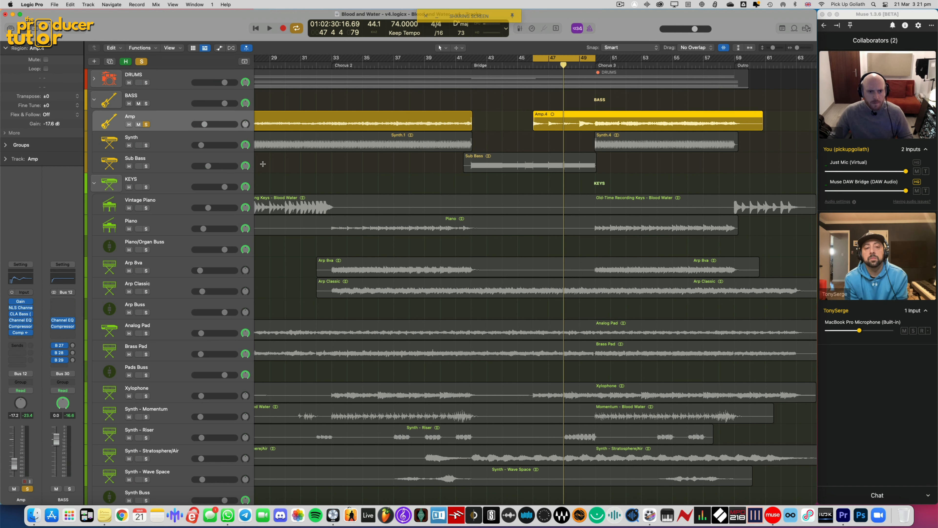
Add RVerb with Hall 2 to the end of the Amp channel's effects and set Wet/Dry to 56 during playback
{"action": "key", "text": "x"}
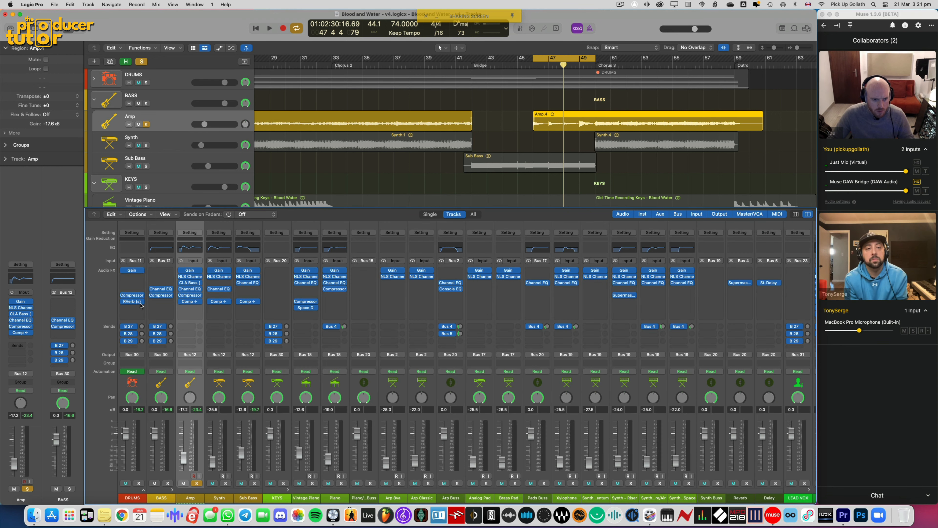
{"action": "left_click", "coordinate": [187, 309]}
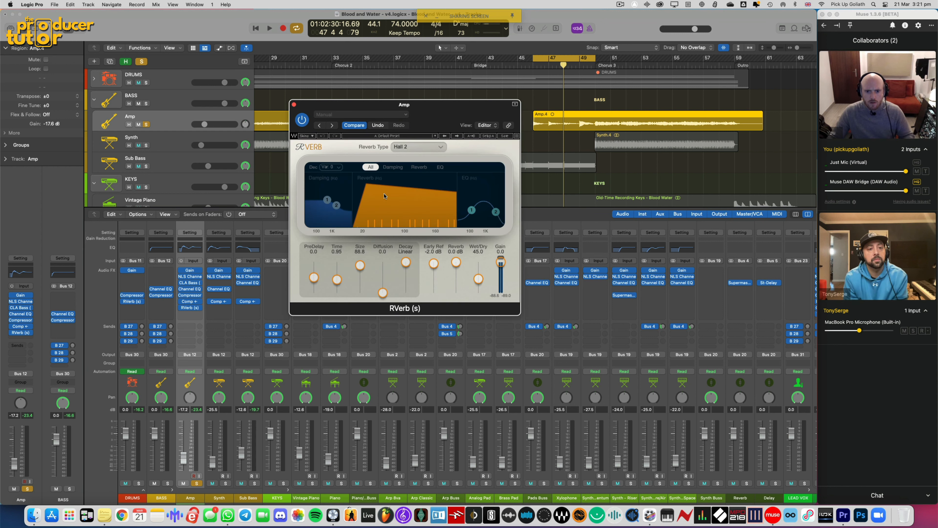
{"action": "key", "text": "space"}
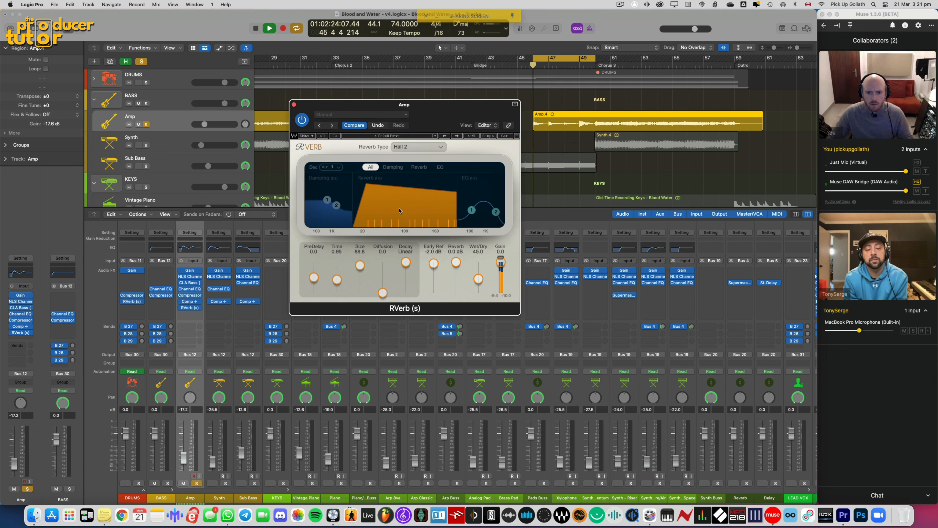
{"action": "left_click_drag", "start_coordinate": [473, 238], "coordinate": [428, 259]}
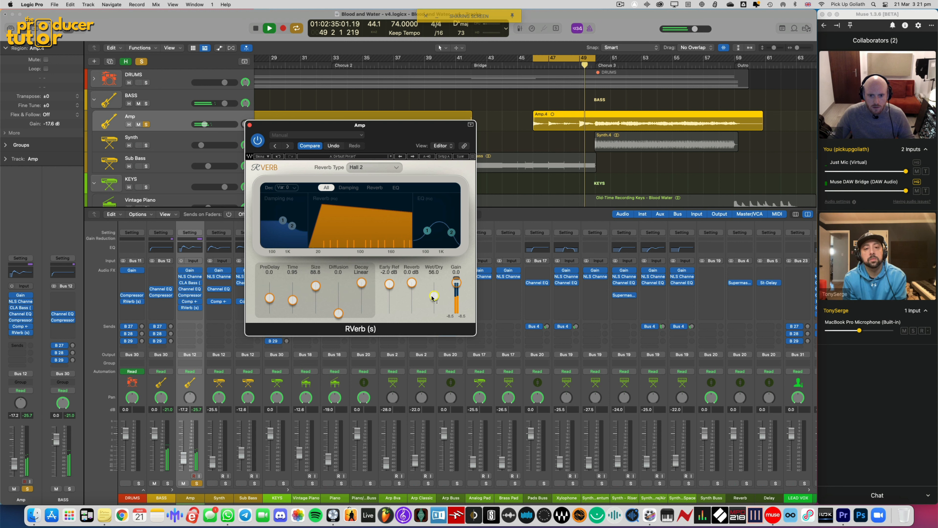
{"action": "mouse_move", "coordinate": [400, 141]}
{"action": "left_mouse_down"}
{"action": "mouse_move", "coordinate": [390, 141]}
{"action": "mouse_move", "coordinate": [395, 146]}
{"action": "left_mouse_up"}
Automate Amp's RVerb Wet-Dry at 56% from bar 45, falling to 0% between bars 49 and 50, with 0% elsewhere; close RVerb and hide automation
{"action": "key", "text": "a"}
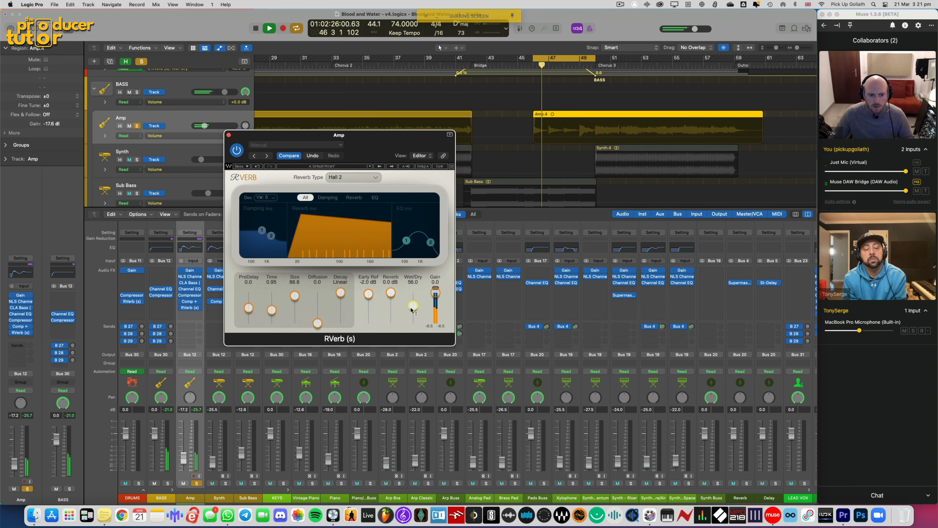
{"action": "left_click", "coordinate": [536, 130]}
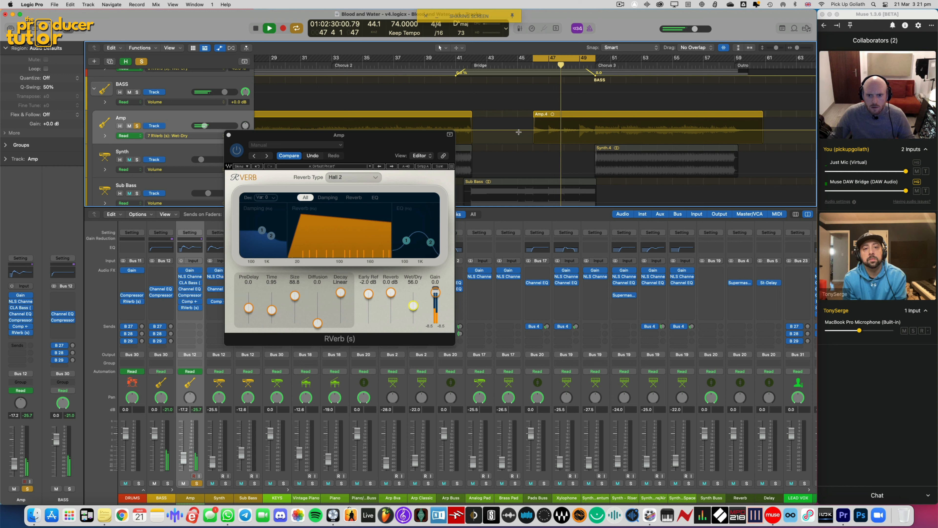
{"action": "left_click_drag", "start_coordinate": [550, 134], "coordinate": [591, 136]}
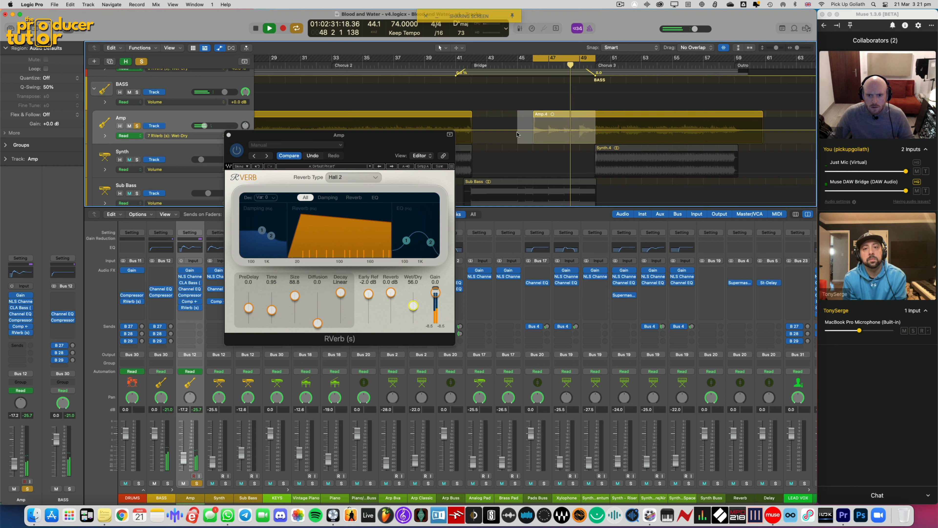
{"action": "left_click_drag", "start_coordinate": [502, 131], "coordinate": [504, 150]}
{"action": "left_click_drag", "start_coordinate": [622, 130], "coordinate": [628, 187]}
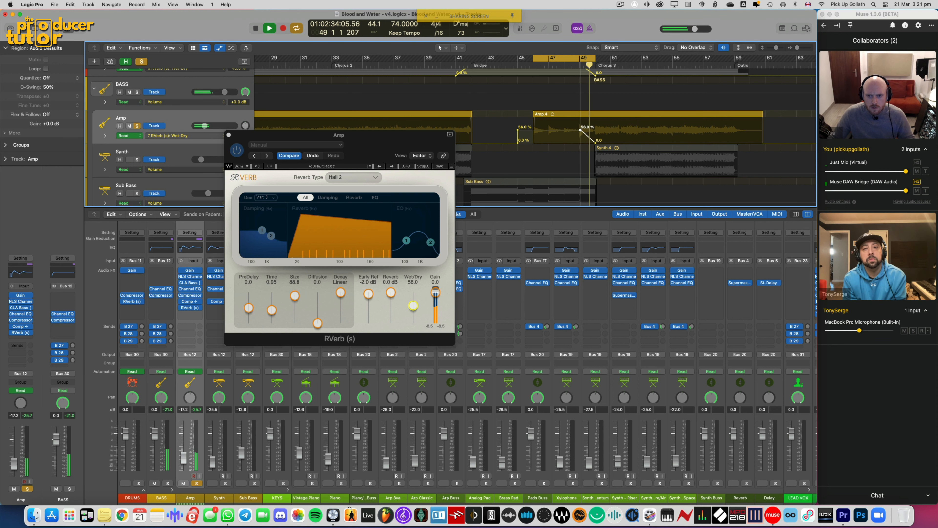
{"action": "left_click", "coordinate": [229, 136]}
{"action": "key", "text": "a"}
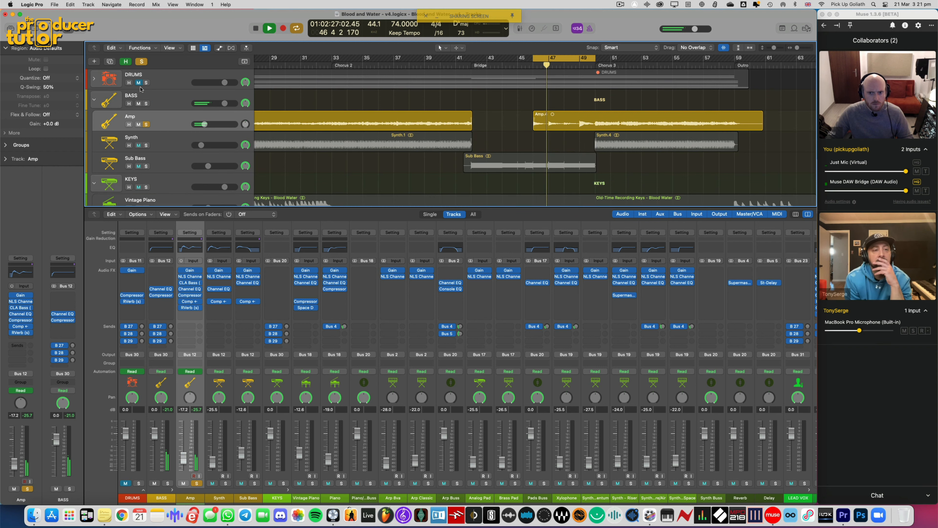
Solo DRUMS, BASS and KEYS together, collapse the BASS stack and close the mixer to show the KEYS tracks
{"action": "left_click", "coordinate": [146, 82]}
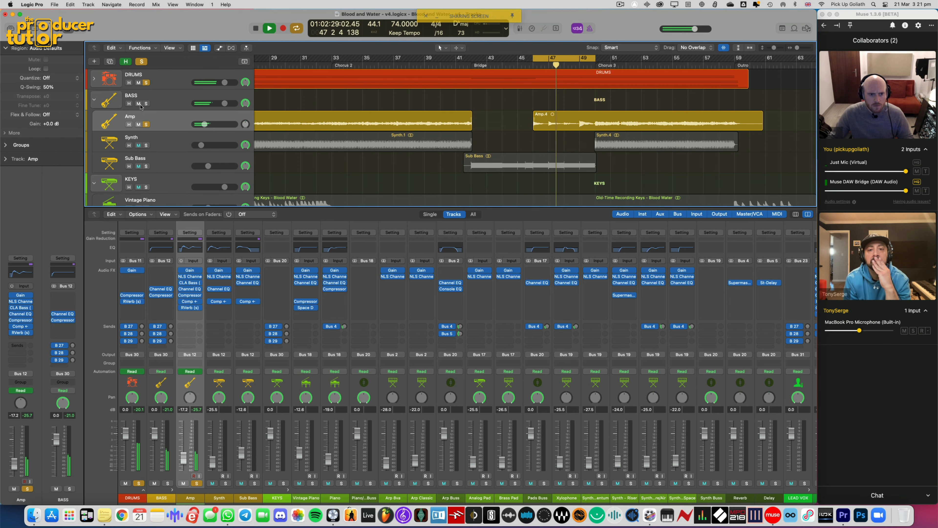
{"action": "left_click", "coordinate": [145, 103]}
{"action": "left_click", "coordinate": [94, 100]}
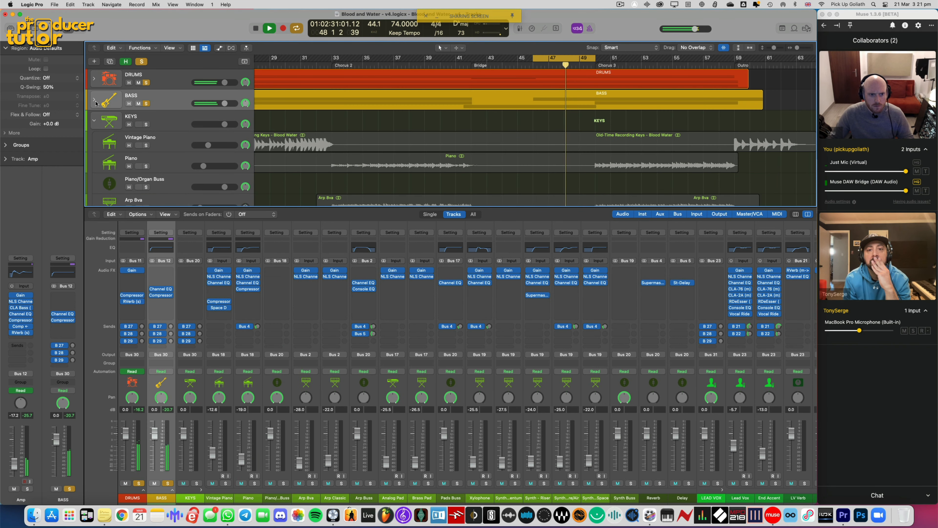
{"action": "left_click", "coordinate": [146, 124]}
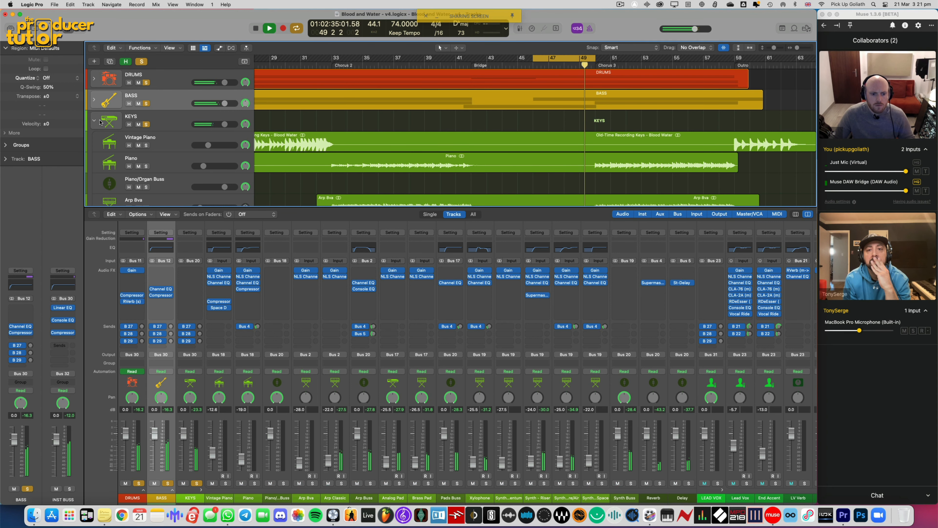
{"action": "key", "text": "x"}
{"action": "scroll", "coordinate": [361, 149], "scroll_direction": "down", "scroll_amount": 3}
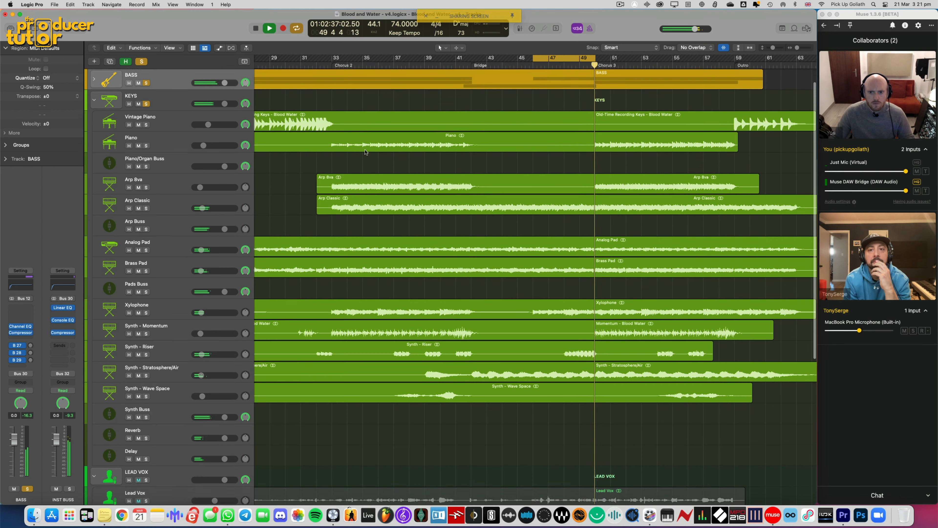
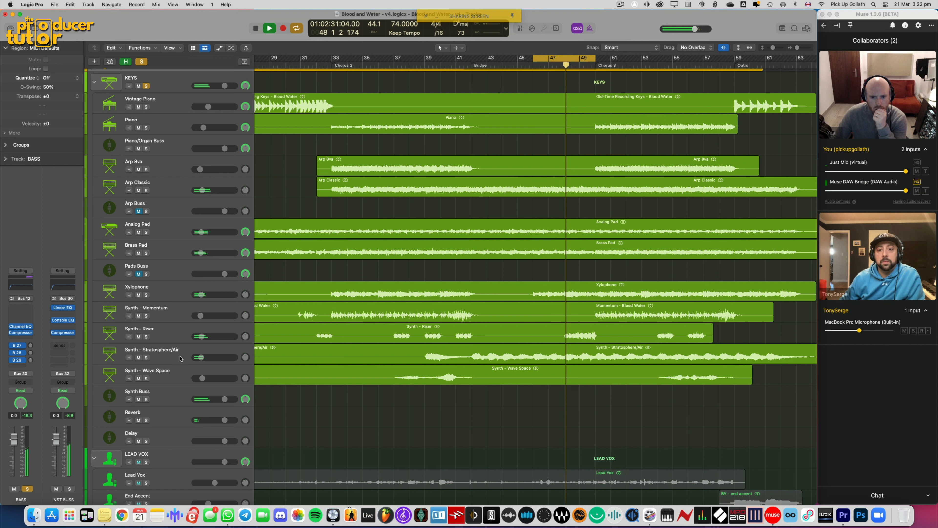
Raise the Synth - Riser volume automation to -17.5 dB from bar 47 until just after Chorus 3 begins
{"action": "left_click", "coordinate": [539, 341]}
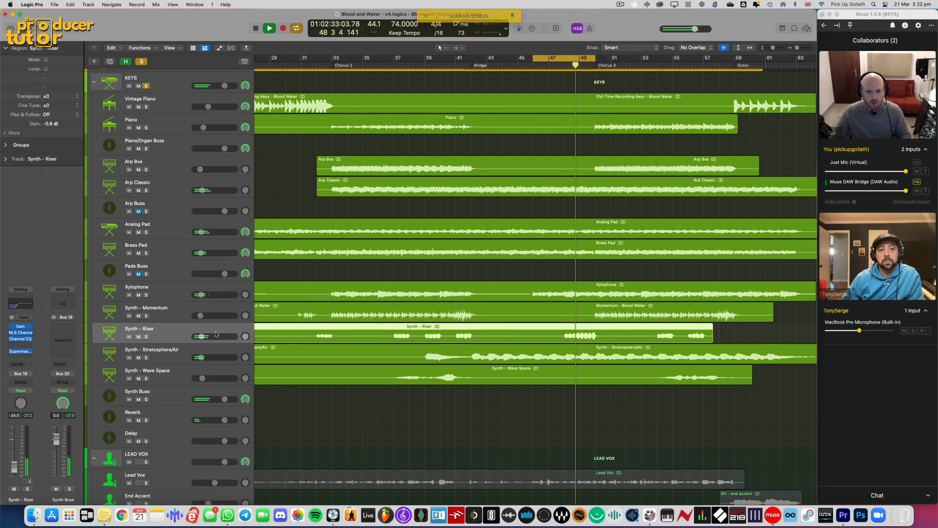
{"action": "key", "text": "a"}
{"action": "left_click", "coordinate": [556, 343]}
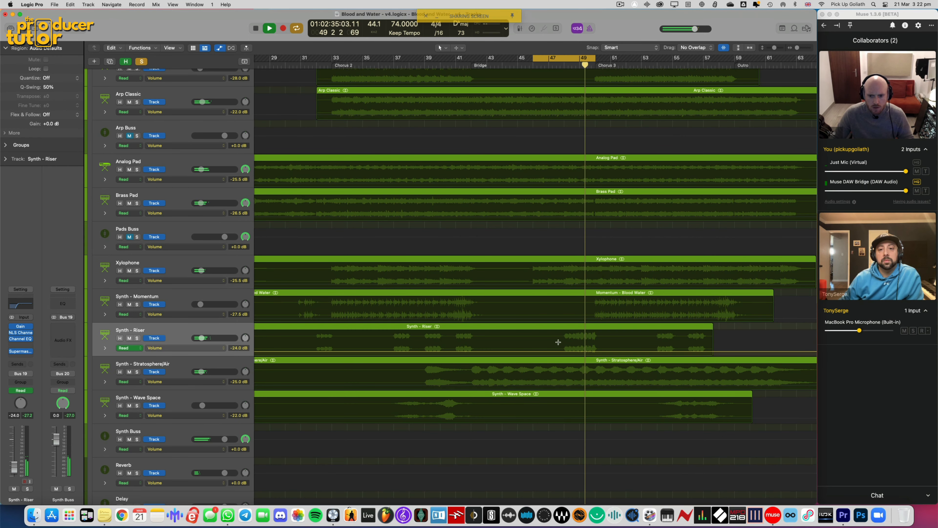
{"action": "left_click_drag", "start_coordinate": [554, 344], "coordinate": [596, 349]}
{"action": "left_click", "coordinate": [595, 352]}
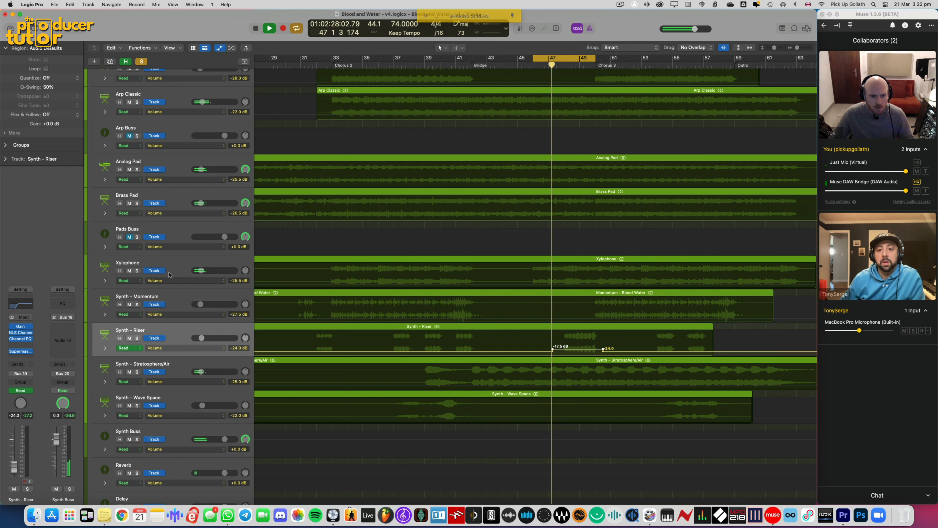
Unmute the Pads Buss while the cycle range plays
{"action": "left_click", "coordinate": [129, 236]}
{"action": "left_click", "coordinate": [191, 236]}
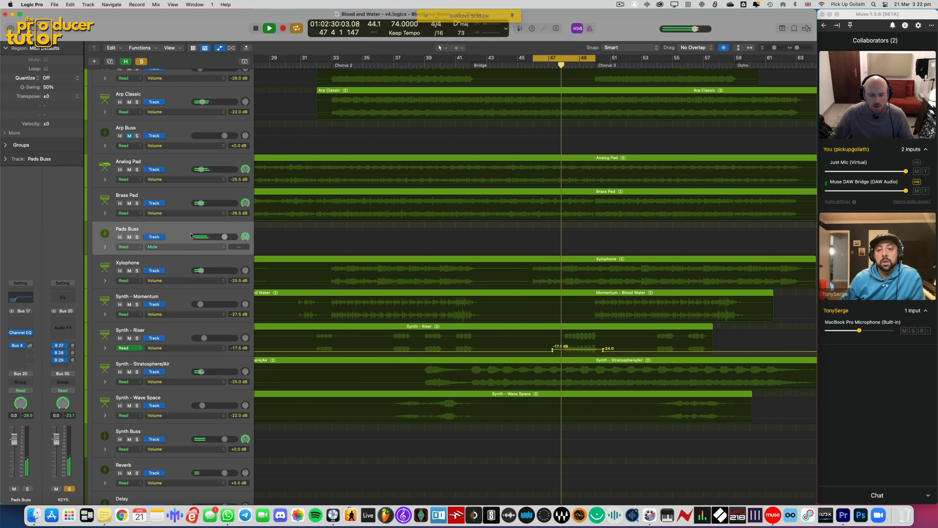
{"action": "left_click", "coordinate": [130, 136]}
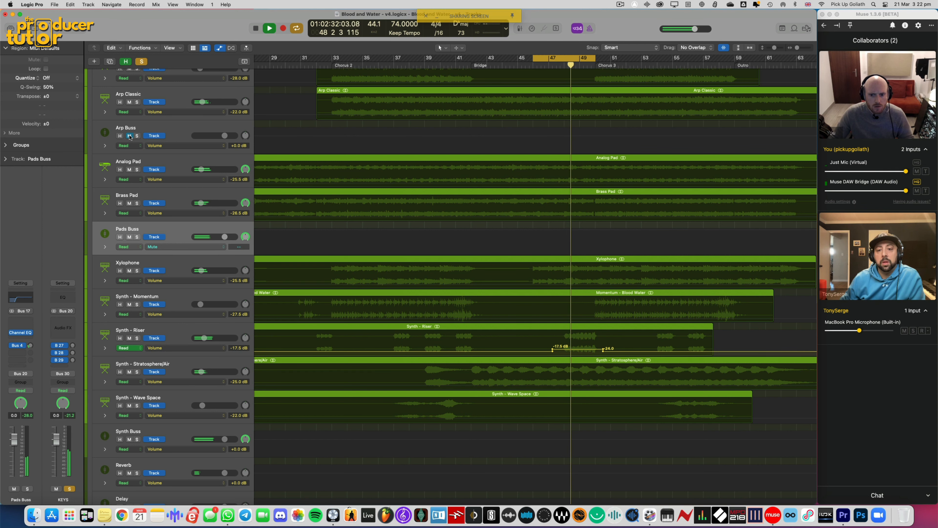
Reshape the Synth - Riser volume boost into a gradual rise from -24.0 dB at bar 47, returning to -24.0 dB just after bar 50
{"action": "key", "text": "super+Right"}
{"action": "key", "text": "super+Down"}
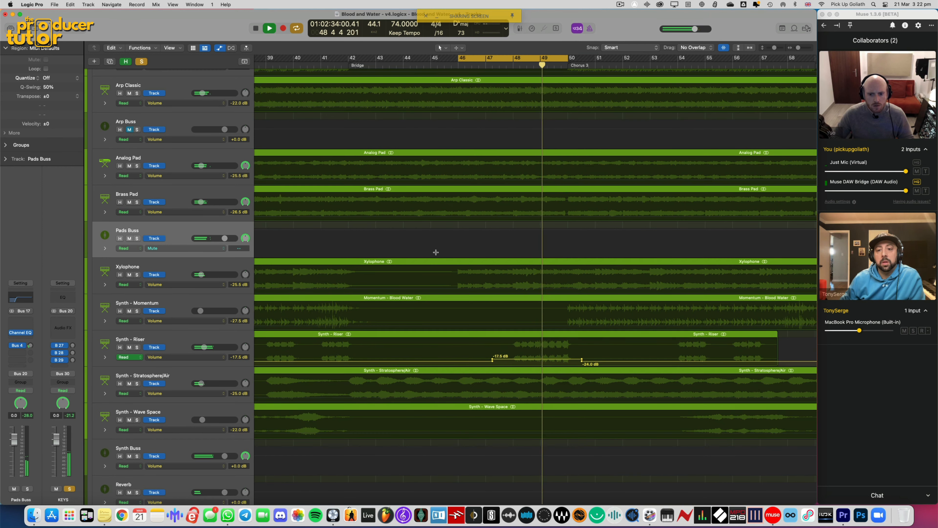
{"action": "key", "text": "super+Down"}
{"action": "key", "text": "super+Down"}
{"action": "scroll", "coordinate": [440, 256], "scroll_direction": "down", "scroll_amount": 2}
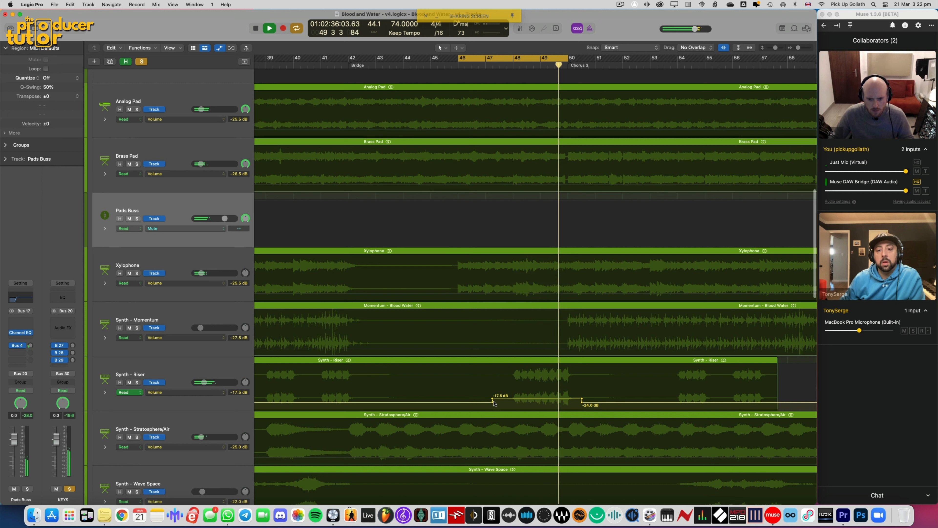
{"action": "left_click_drag", "start_coordinate": [494, 403], "coordinate": [578, 401]}
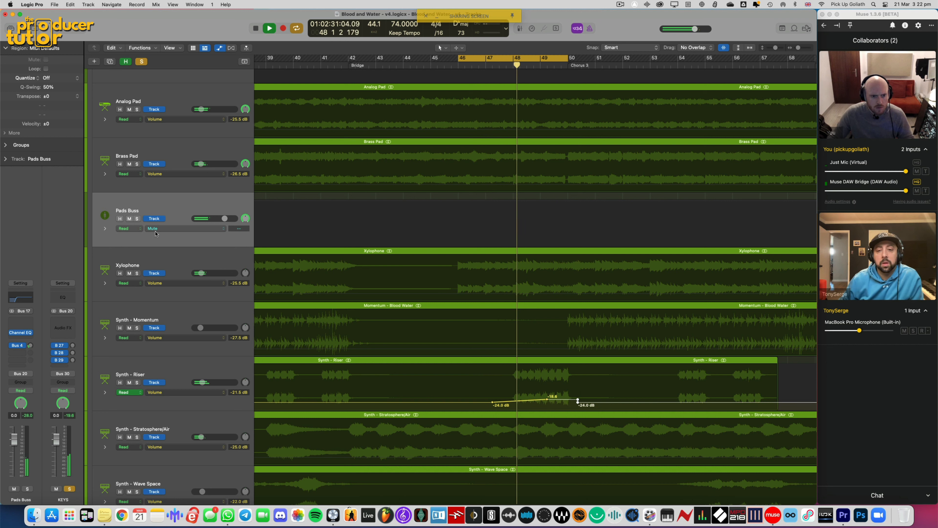
Switch the Pads Buss automation display to Volume and unmute the Arp Buss
{"action": "left_click", "coordinate": [155, 230]}
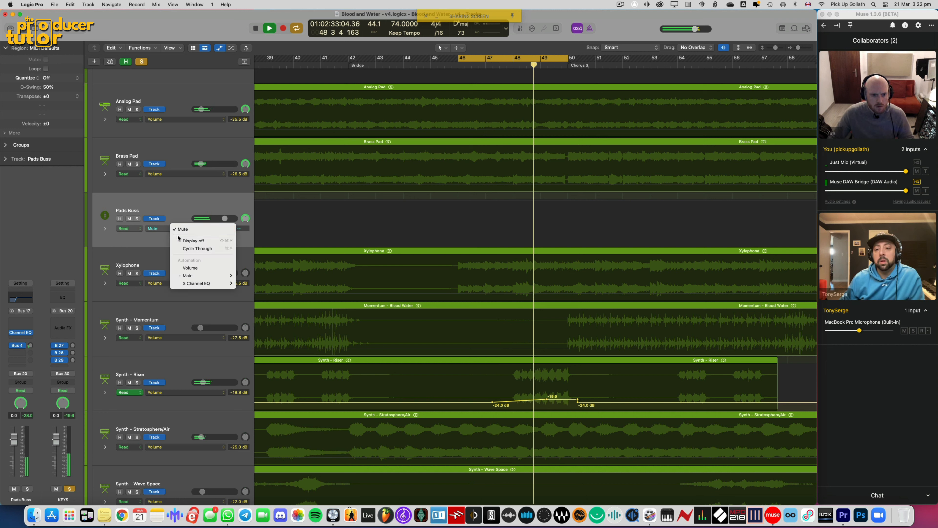
{"action": "left_click", "coordinate": [191, 268]}
{"action": "scroll", "coordinate": [112, 172], "scroll_direction": "up", "scroll_amount": 3}
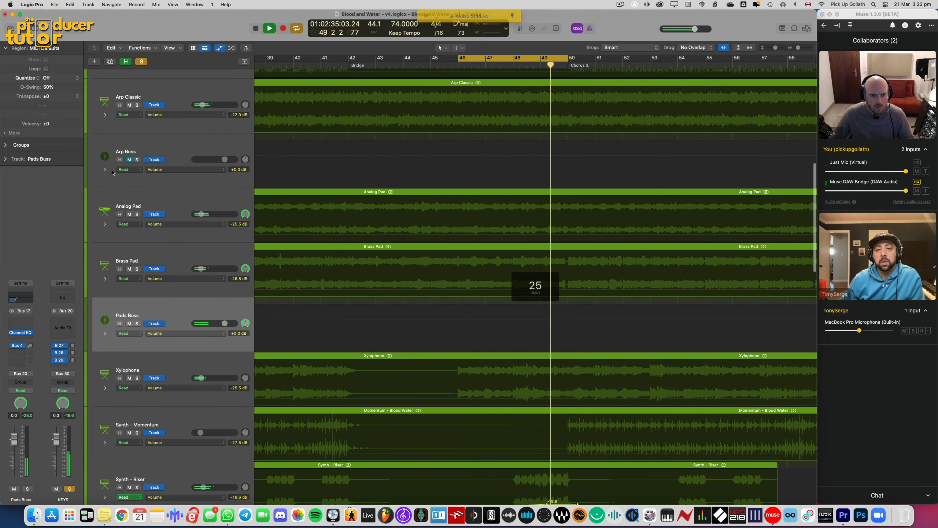
{"action": "left_click", "coordinate": [129, 159]}
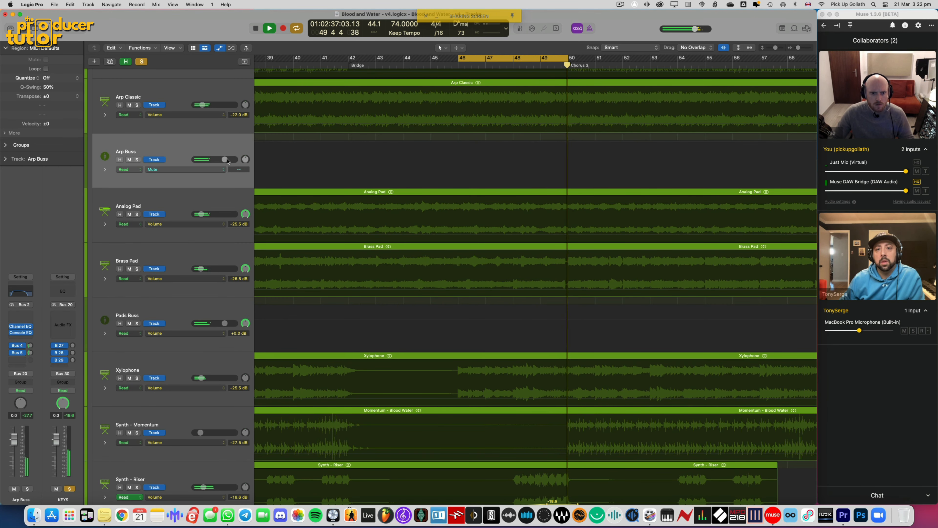
Display the Arp Buss volume automation and lower it to -6.1 dB across the Bridge from bar 42 to bar 50
{"action": "scroll", "coordinate": [266, 166], "scroll_direction": "up", "scroll_amount": 5}
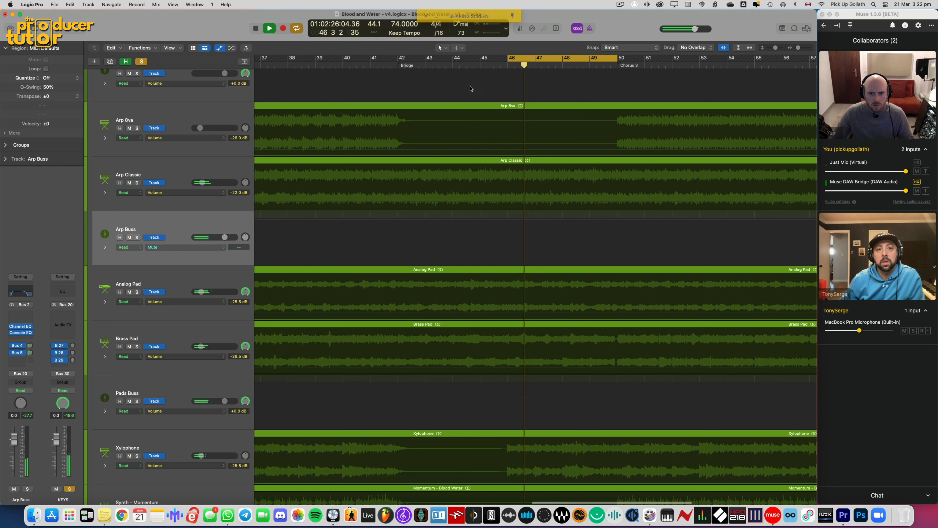
{"action": "left_click", "coordinate": [402, 65]}
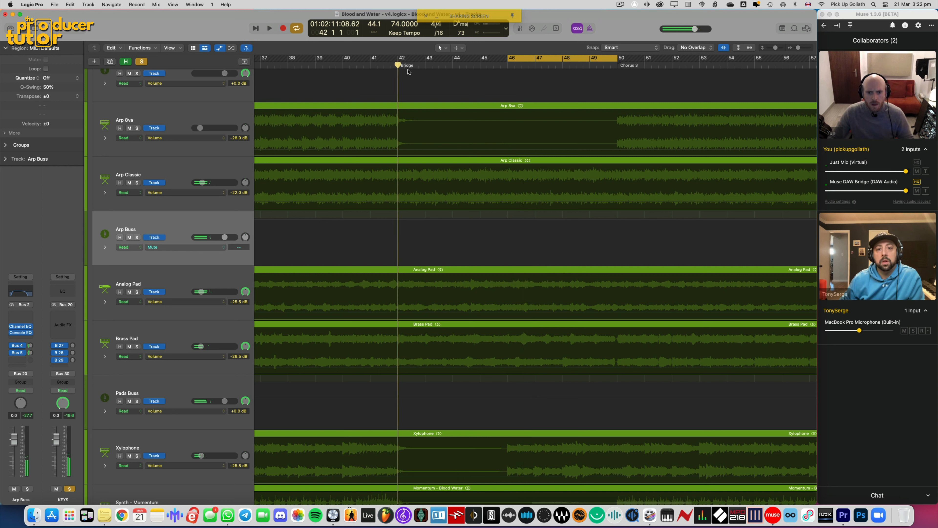
{"action": "left_click", "coordinate": [167, 247]}
{"action": "left_click", "coordinate": [187, 297]}
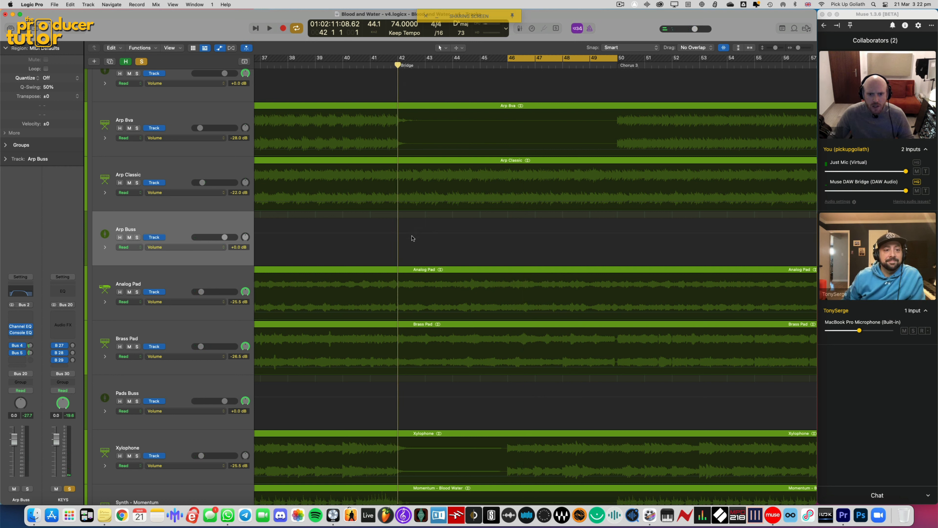
{"action": "left_click_drag", "start_coordinate": [399, 236], "coordinate": [605, 238]}
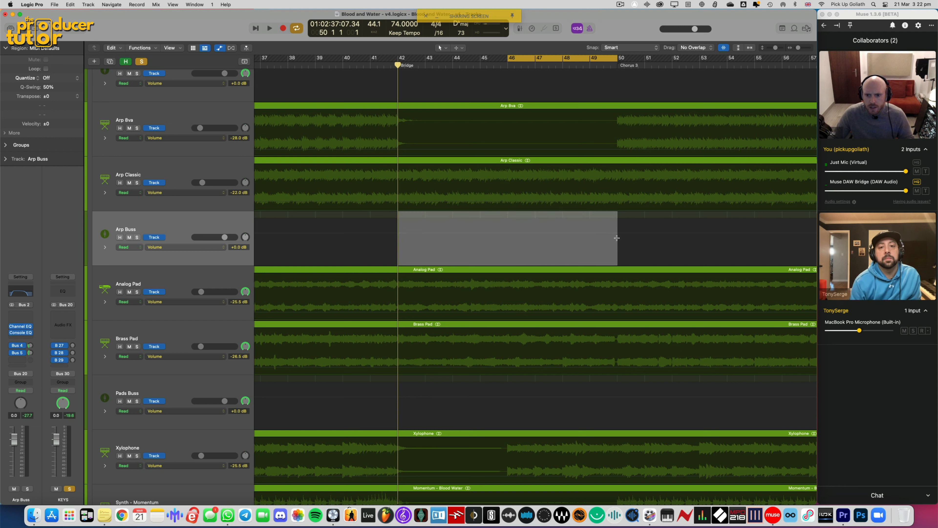
{"action": "left_click", "coordinate": [550, 239]}
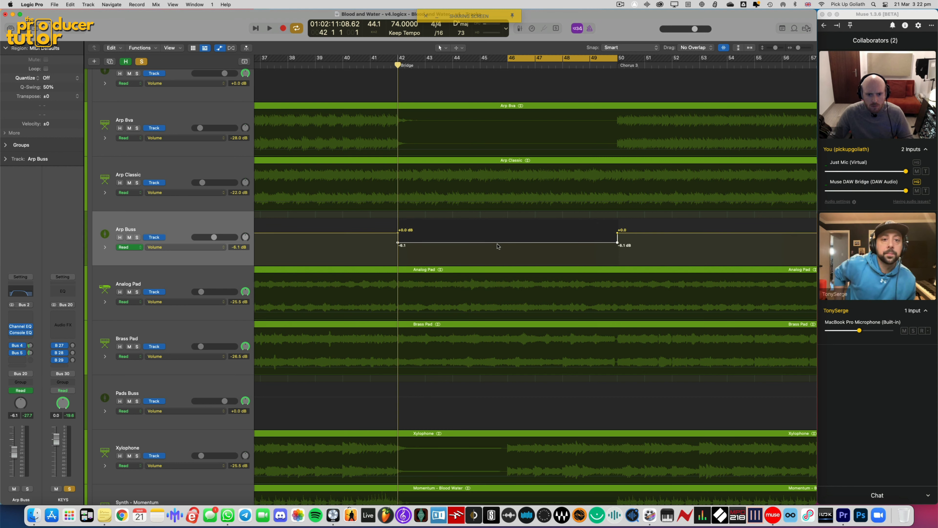
Undo the Arp Buss volume reduction across the Bridge and clear the range selection on its lane
{"action": "key", "text": "super+z"}
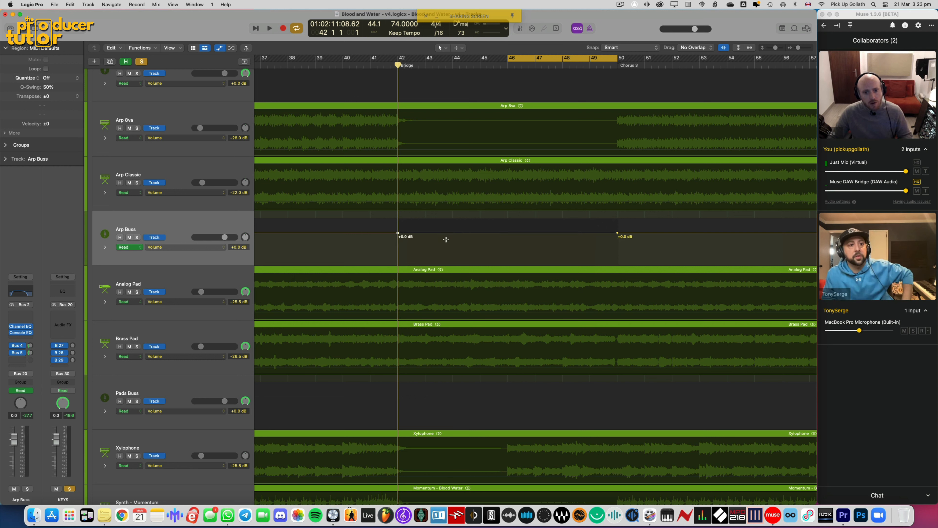
{"action": "left_click", "coordinate": [210, 225]}
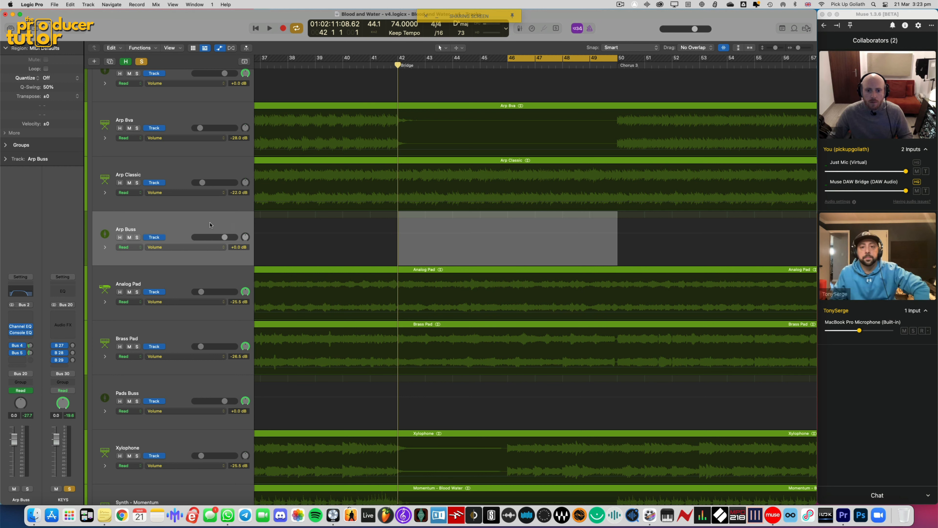
{"action": "left_click", "coordinate": [303, 242]}
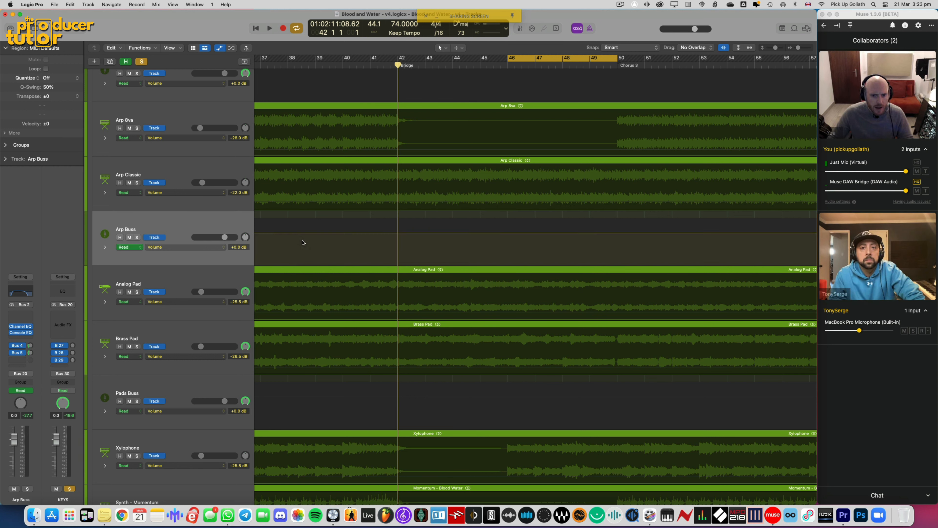
Open the Arp Buss Channel EQ, show its High Cut Frequency automation and place the plug-in window below the Arp Buss lane
{"action": "left_click", "coordinate": [22, 293]}
{"action": "left_click_drag", "start_coordinate": [565, 117], "coordinate": [423, 268]}
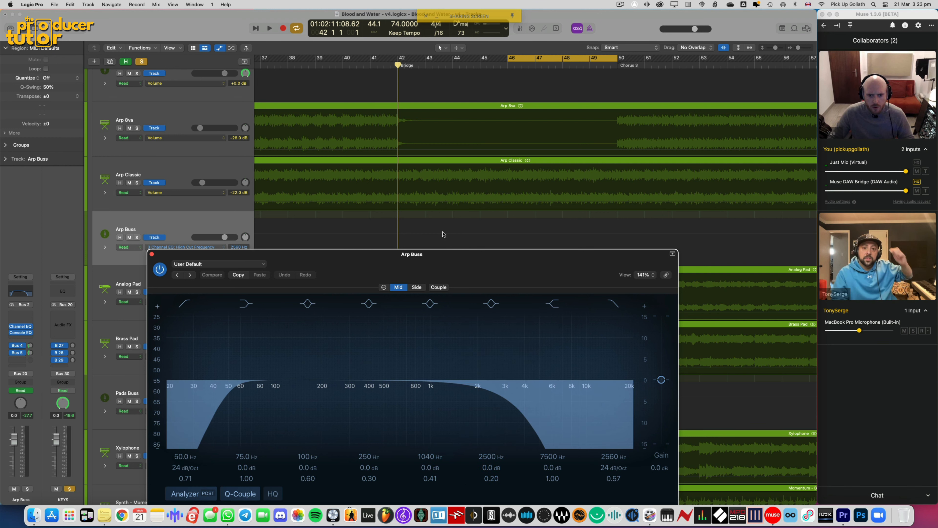
{"action": "left_click_drag", "start_coordinate": [433, 257], "coordinate": [450, 304]}
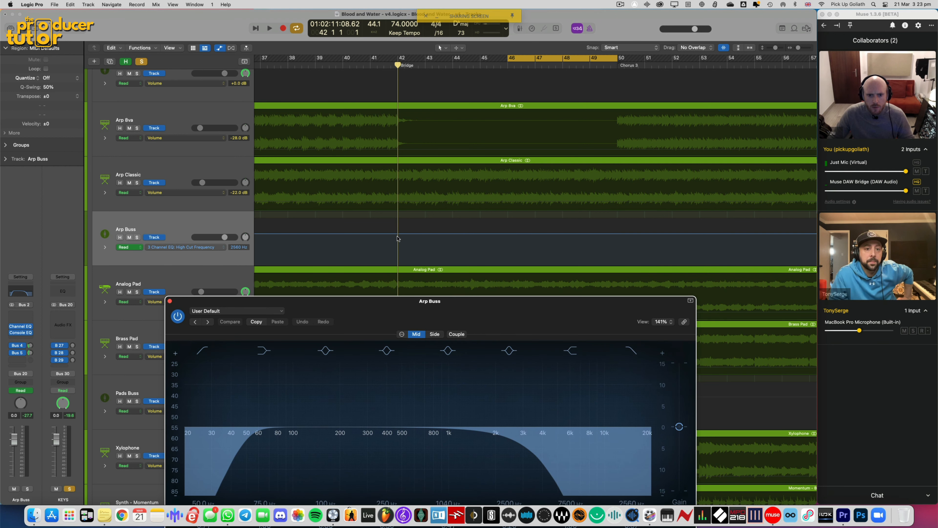
Lower the Arp Buss high cut frequency automation to 915 Hz across the Bridge from bar 42 to bar 50 and play the cycle range
{"action": "left_click_drag", "start_coordinate": [398, 238], "coordinate": [619, 239]}
{"action": "left_click", "coordinate": [476, 238]}
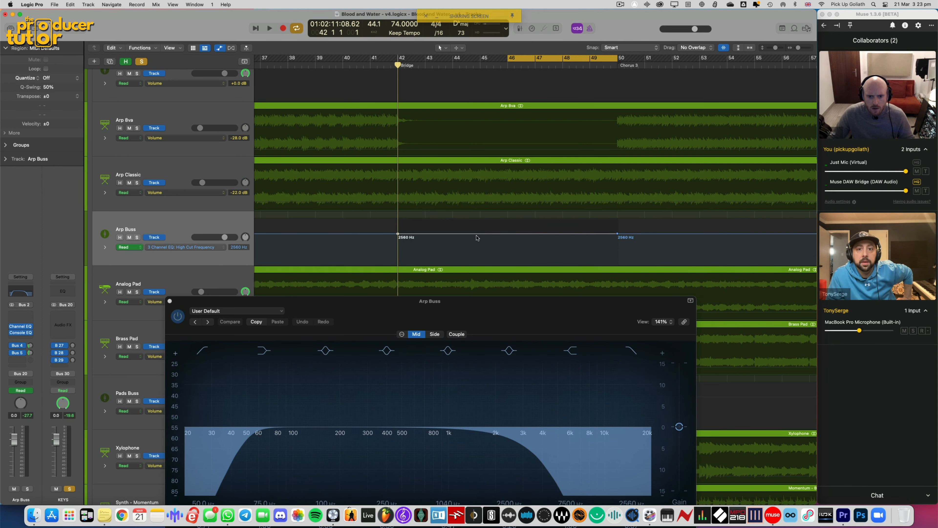
{"action": "left_click_drag", "start_coordinate": [476, 237], "coordinate": [477, 242]}
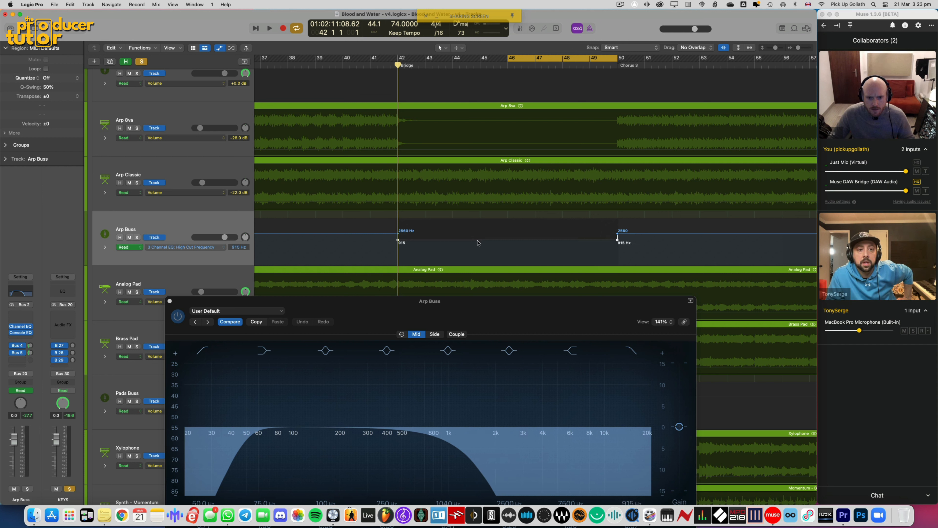
{"action": "key", "text": "space"}
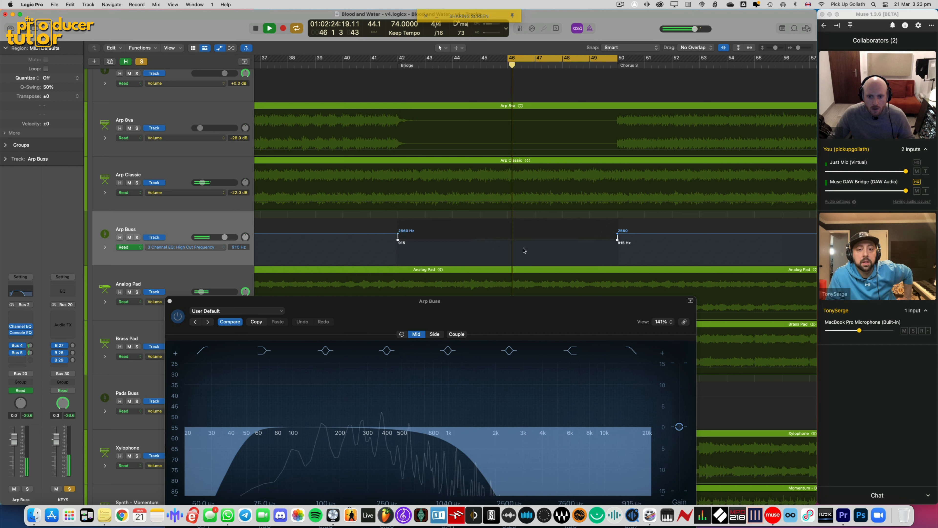
Turn the Arp Buss high-cut frequency jump at bar 50 into a gradual rise starting at bar 48, and close the Channel EQ
{"action": "left_click", "coordinate": [525, 251]}
{"action": "left_click_drag", "start_coordinate": [617, 243], "coordinate": [563, 242]}
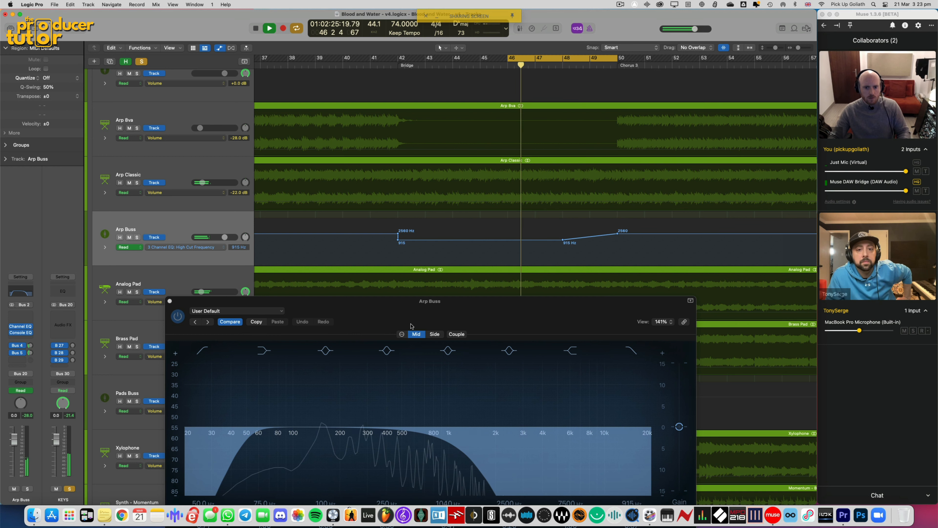
{"action": "left_click_drag", "start_coordinate": [418, 315], "coordinate": [414, 204]}
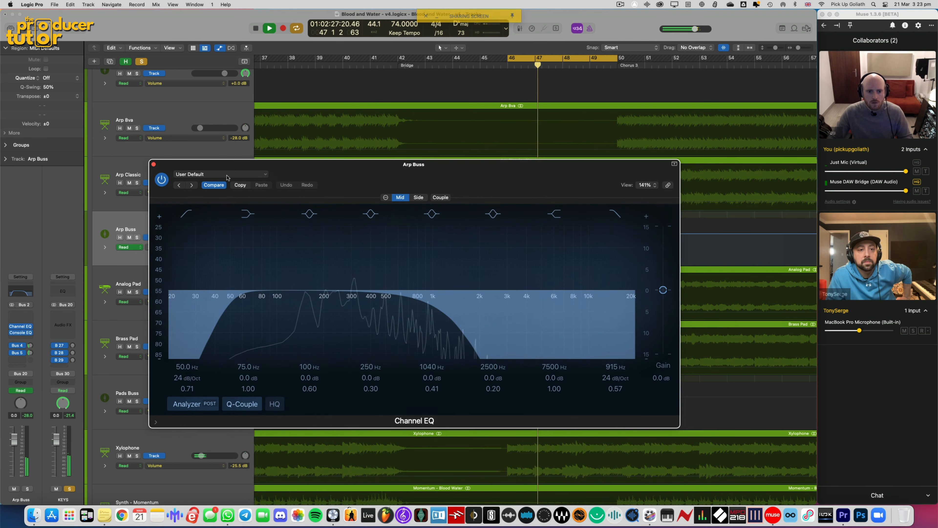
{"action": "left_click", "coordinate": [165, 189]}
Collapse the KEYS track stack and hide the track automation
{"action": "scroll", "coordinate": [155, 165], "scroll_direction": "up", "scroll_amount": 1}
{"action": "scroll", "coordinate": [155, 165], "scroll_direction": "up", "scroll_amount": 8}
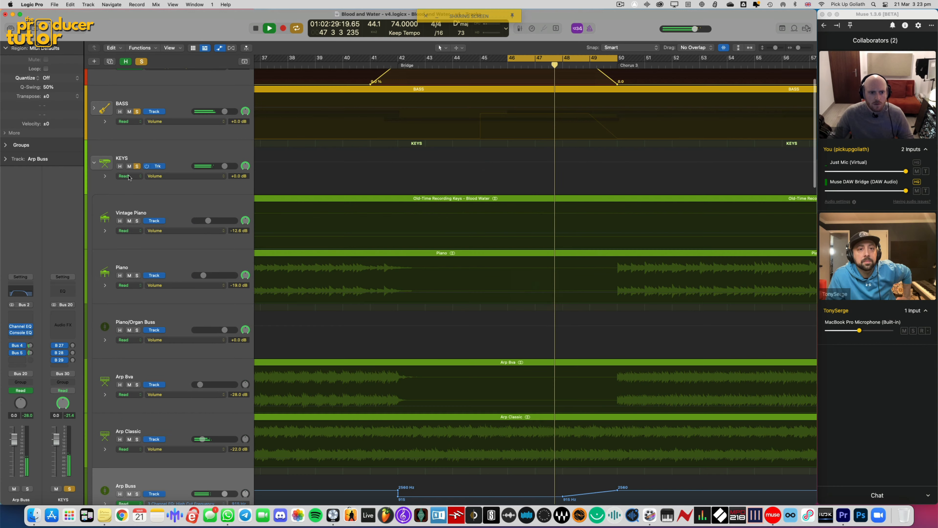
{"action": "left_click", "coordinate": [94, 163]}
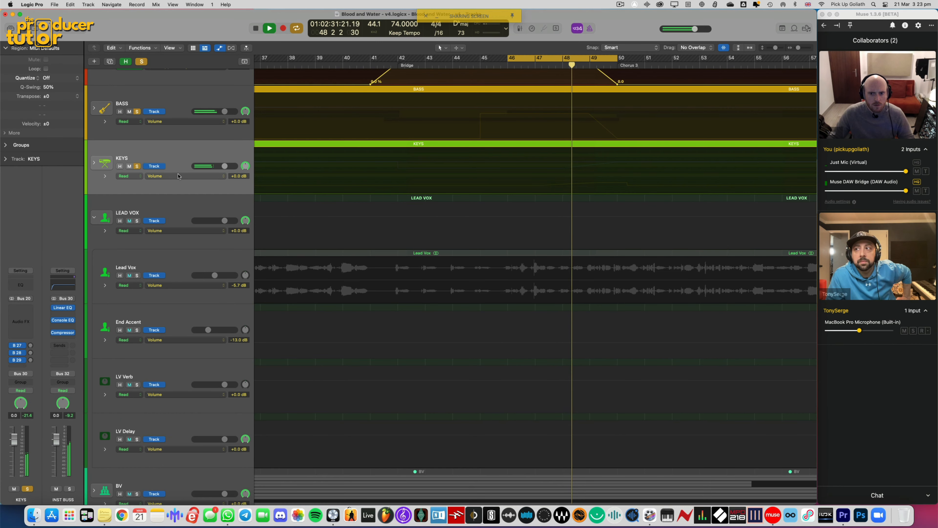
{"action": "key", "text": "a"}
Solo the LEAD VOX stack and extend the cycle range back to the start of the bridge at bar 42
{"action": "scroll", "coordinate": [182, 190], "scroll_direction": "down", "scroll_amount": 3}
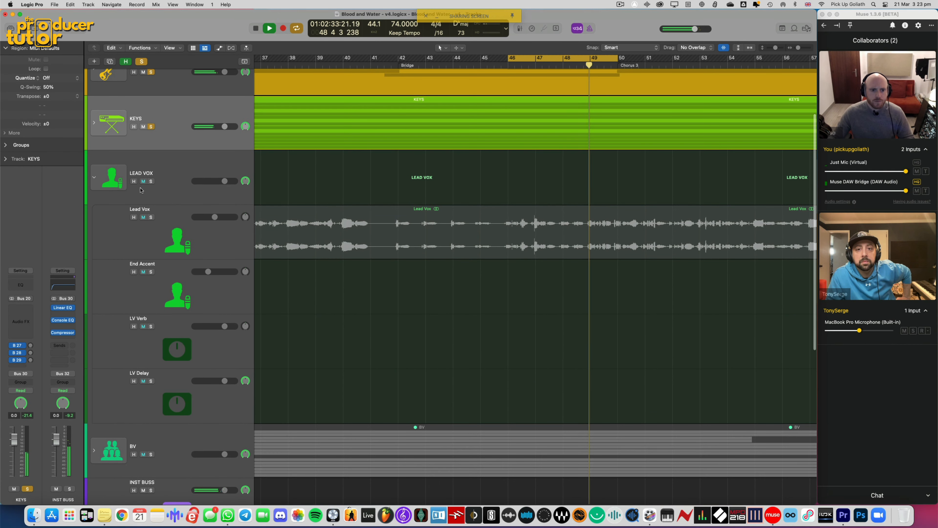
{"action": "left_click", "coordinate": [378, 179]}
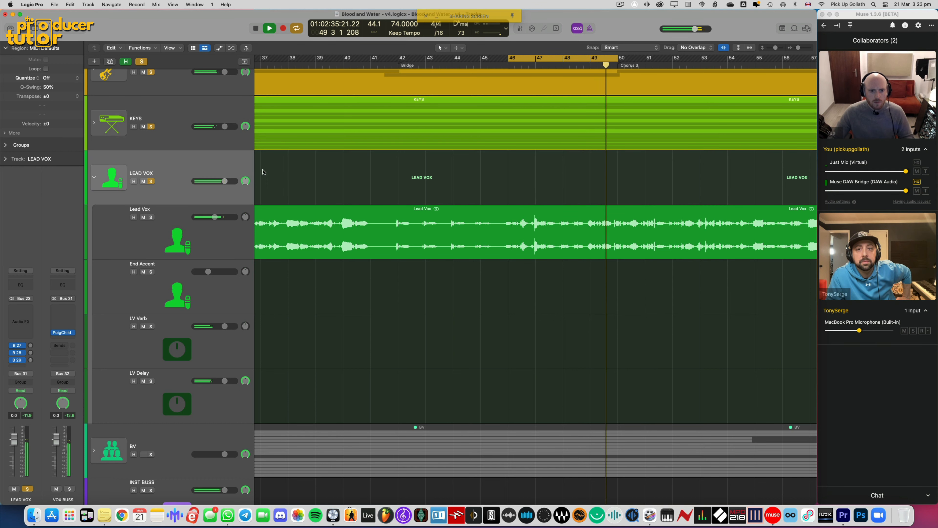
{"action": "scroll", "coordinate": [319, 170], "scroll_direction": "right", "scroll_amount": 5}
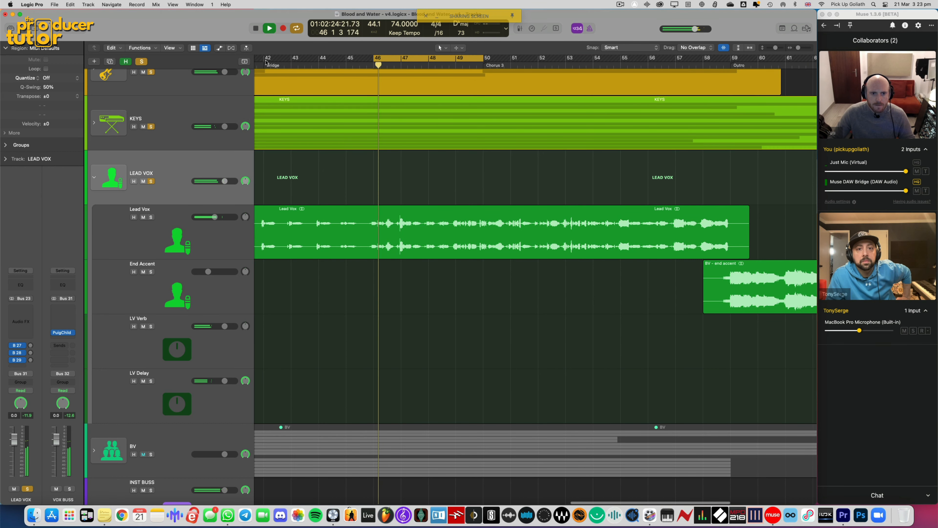
{"action": "left_click", "coordinate": [266, 60], "text": "shift"}
{"action": "key", "text": "super+Right"}
{"action": "key", "text": "super+Down"}
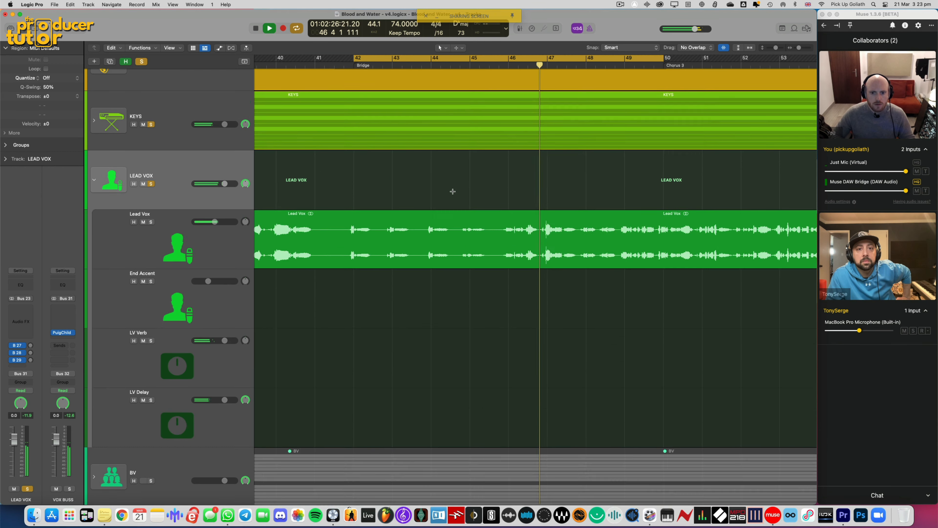
{"action": "key", "text": "super+Down"}
{"action": "key", "text": "super+Down"}
Stop playback and duplicate the Lead Vox track with its channel settings
{"action": "key", "text": "space"}
{"action": "left_click", "coordinate": [230, 279]}
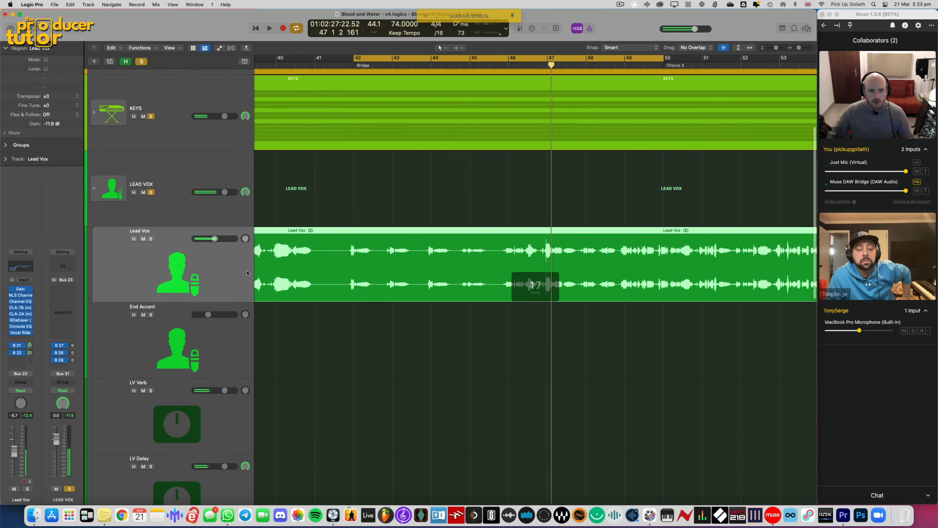
{"action": "key", "text": "super+Left"}
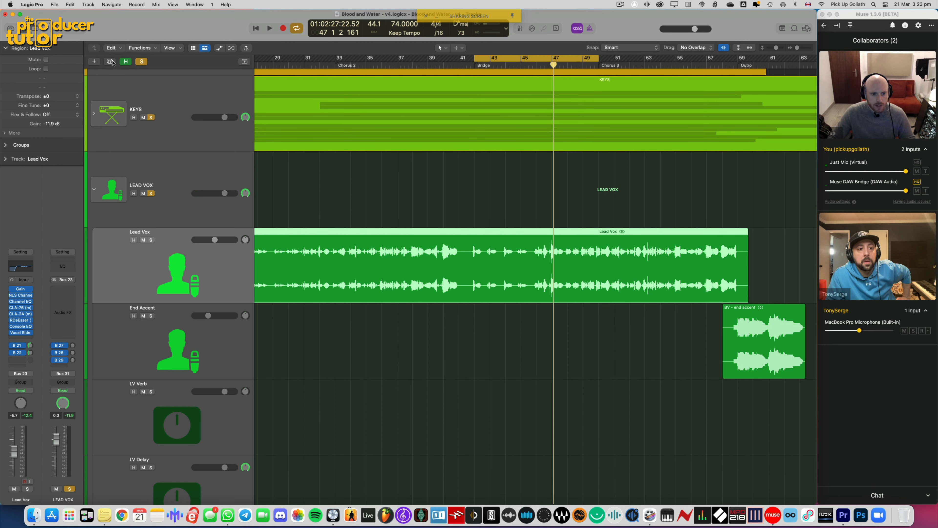
{"action": "key", "text": "super+d"}
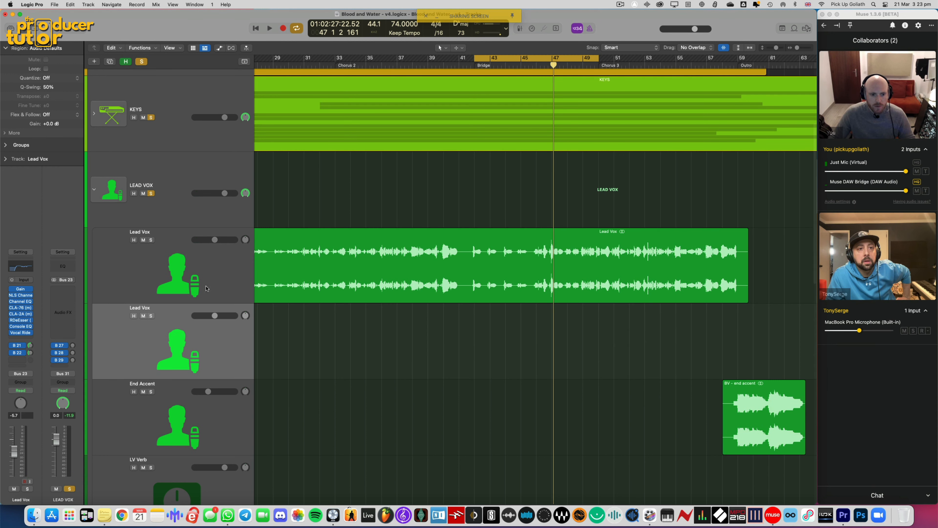
Move the lead vocal's bridge section, from about bar 41.5 to bar 50, onto the duplicated track and play it back
{"action": "left_click_drag", "start_coordinate": [400, 258], "coordinate": [599, 345]}
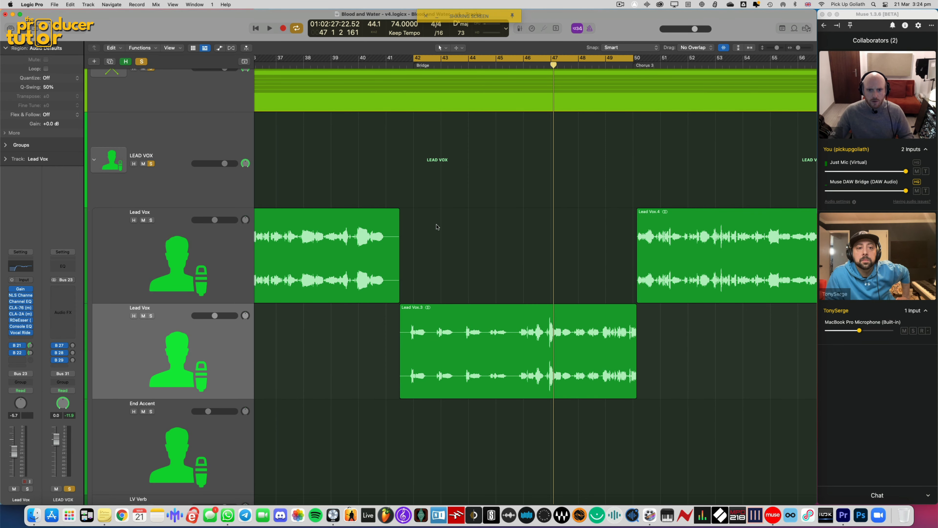
{"action": "key", "text": "space"}
{"action": "key", "text": "super+Right"}
{"action": "key", "text": "super+Right"}
{"action": "key", "text": "super+Right"}
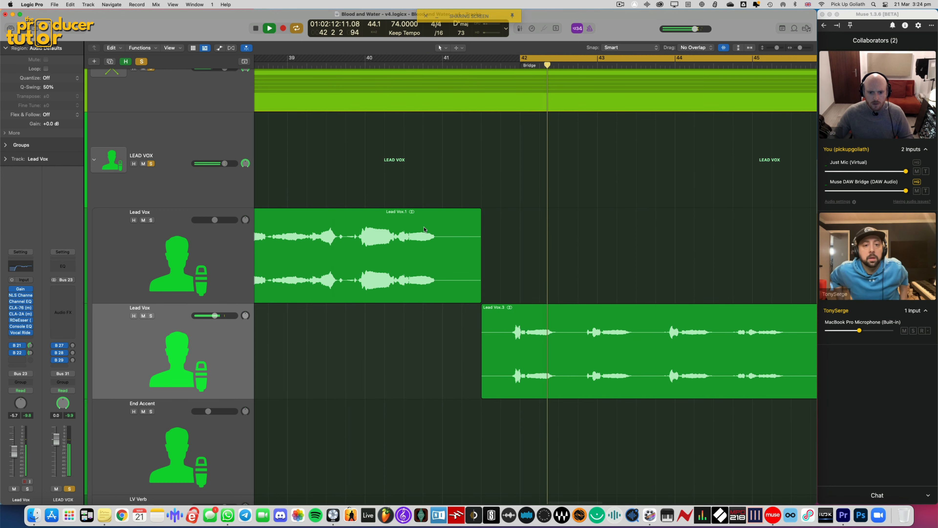
{"action": "scroll", "coordinate": [485, 343], "scroll_direction": "right", "scroll_amount": 2}
{"action": "scroll", "coordinate": [484, 342], "scroll_direction": "right", "scroll_amount": 3}
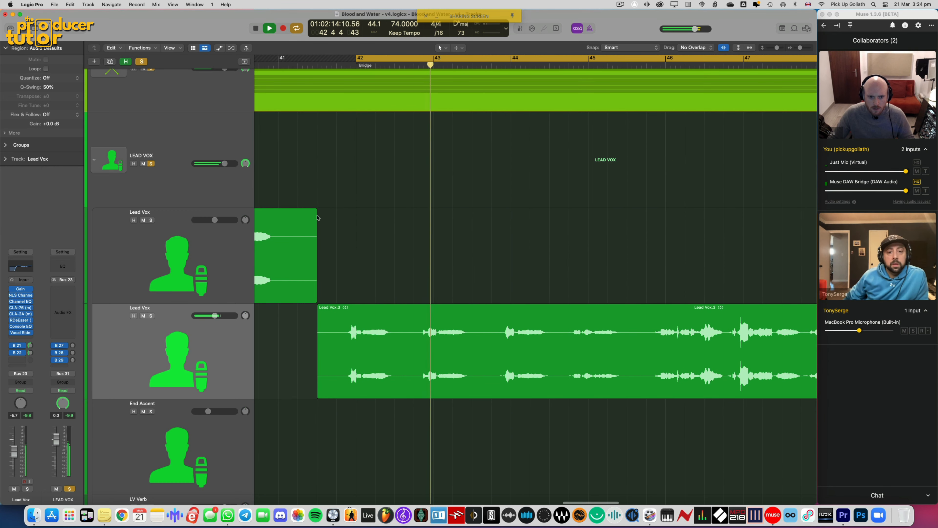
{"action": "scroll", "coordinate": [360, 268], "scroll_direction": "right", "scroll_amount": 10}
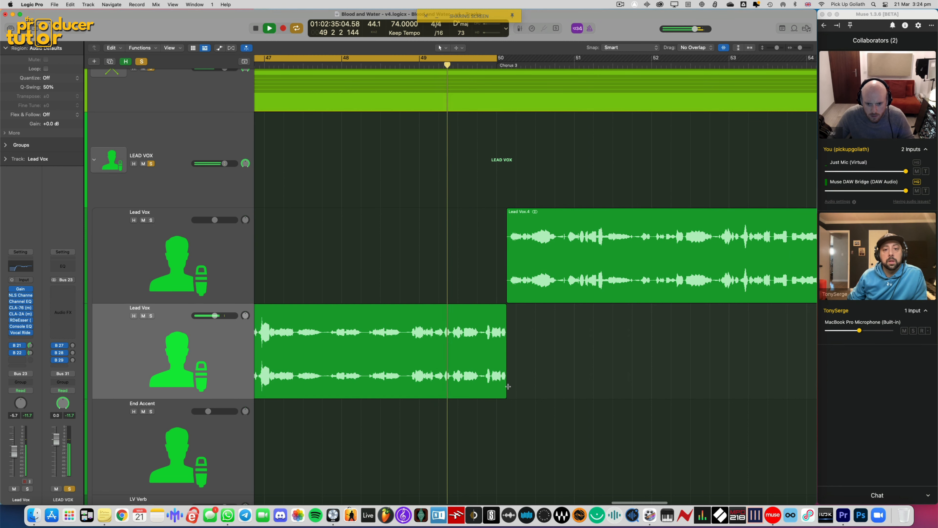
Trim the bridge vocal's end and extend the Chorus 3 vocal's start so both meet at beat 4 of bar 49
{"action": "key", "text": "super+Right"}
{"action": "key", "text": "super+Right"}
{"action": "key", "text": "space"}
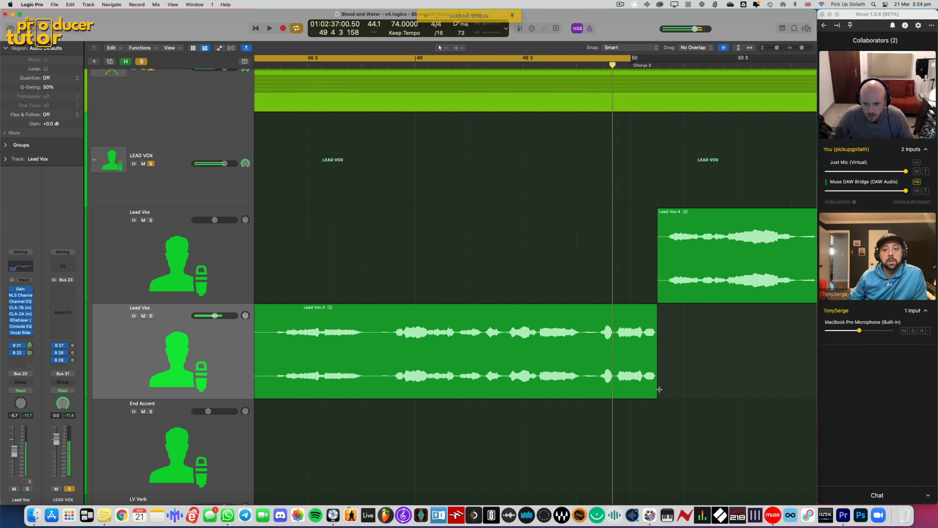
{"action": "left_click_drag", "start_coordinate": [656, 394], "coordinate": [581, 393]}
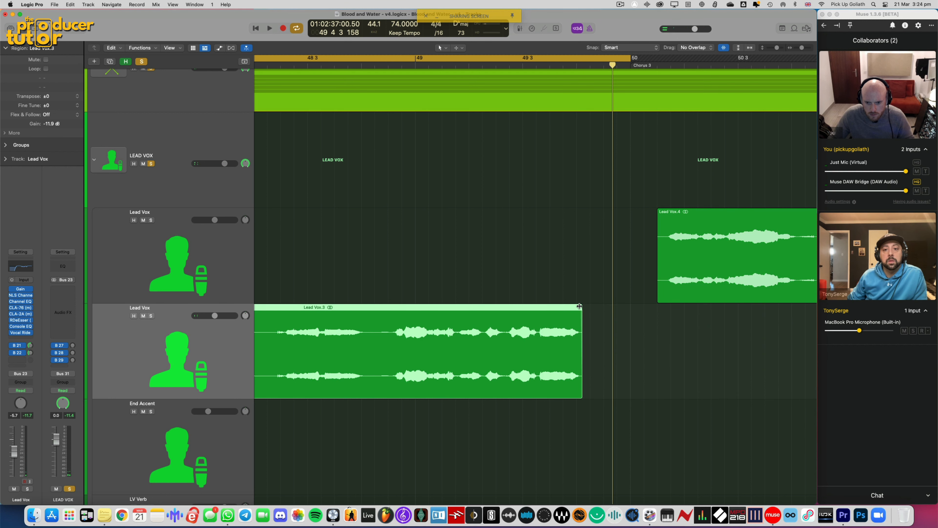
{"action": "left_click_drag", "start_coordinate": [658, 297], "coordinate": [584, 300]}
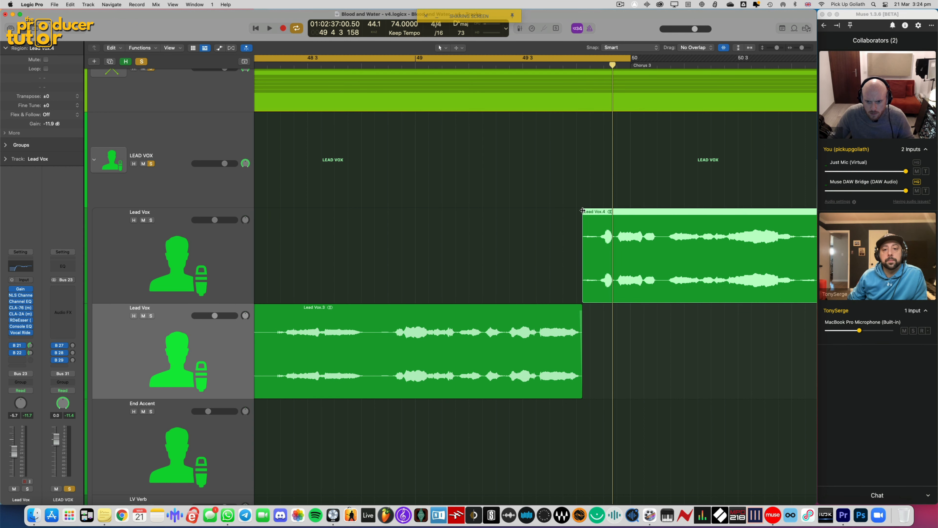
Fine-tune the faded edges of the bridge and Chorus 3 vocal regions so they line up near beat 4 of bar 49
{"action": "key", "text": "super+Right"}
{"action": "key", "text": "super+Right"}
{"action": "key", "text": "super+Right"}
{"action": "key", "text": "super+Right"}
{"action": "key", "text": "super+Right"}
{"action": "key", "text": "super+Right"}
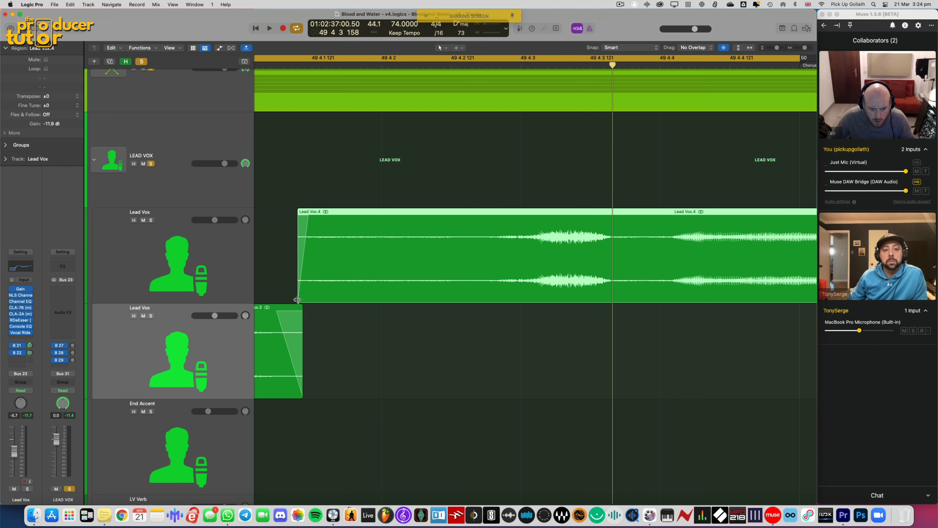
{"action": "left_click_drag", "start_coordinate": [297, 299], "coordinate": [300, 300]}
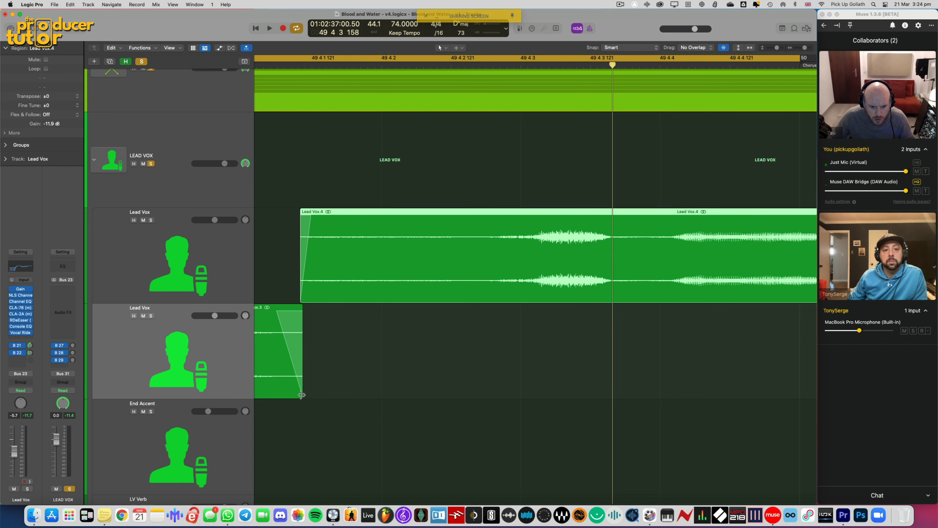
{"action": "left_click_drag", "start_coordinate": [302, 395], "coordinate": [299, 395]}
Rename the duplicated Lead Vox track as Bridge Vox
{"action": "scroll", "coordinate": [327, 382], "scroll_direction": "left", "scroll_amount": 8}
{"action": "key", "text": "super+Left"}
{"action": "key", "text": "super+Left"}
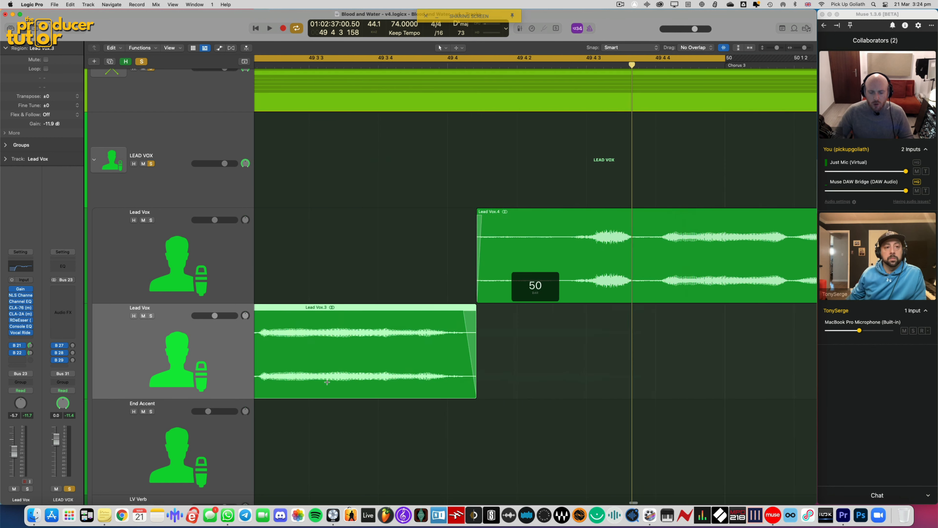
{"action": "key", "text": "super+Left"}
{"action": "key", "text": "super+Left"}
{"action": "key", "text": "super+Left"}
{"action": "key", "text": "super+Left"}
{"action": "key", "text": "super+Left"}
{"action": "key", "text": "super+Left"}
{"action": "key", "text": "super+Left"}
{"action": "scroll", "coordinate": [327, 382], "scroll_direction": "left", "scroll_amount": 15}
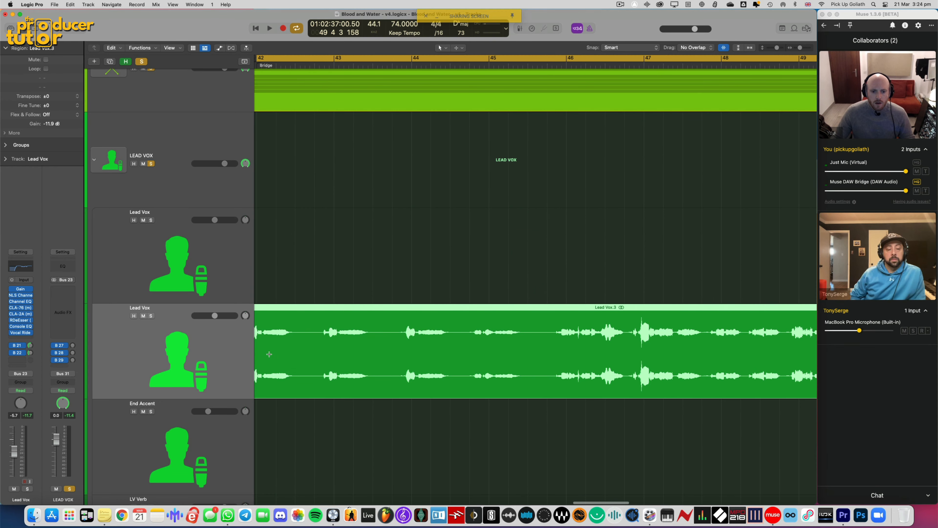
{"action": "key", "text": "super+Left"}
{"action": "key", "text": "super+Left"}
{"action": "key", "text": "super+Left"}
{"action": "key", "text": "super+Left"}
{"action": "key", "text": "super+Left"}
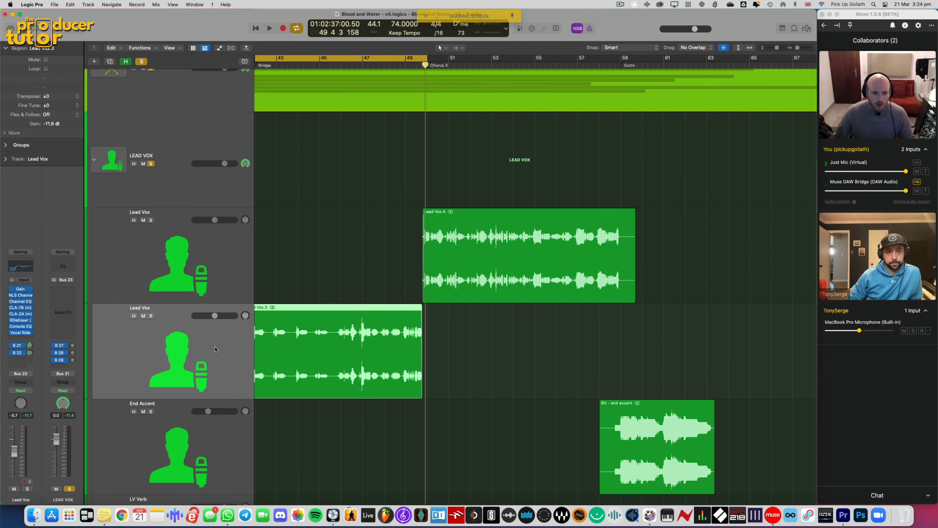
{"action": "double_click", "coordinate": [136, 309]}
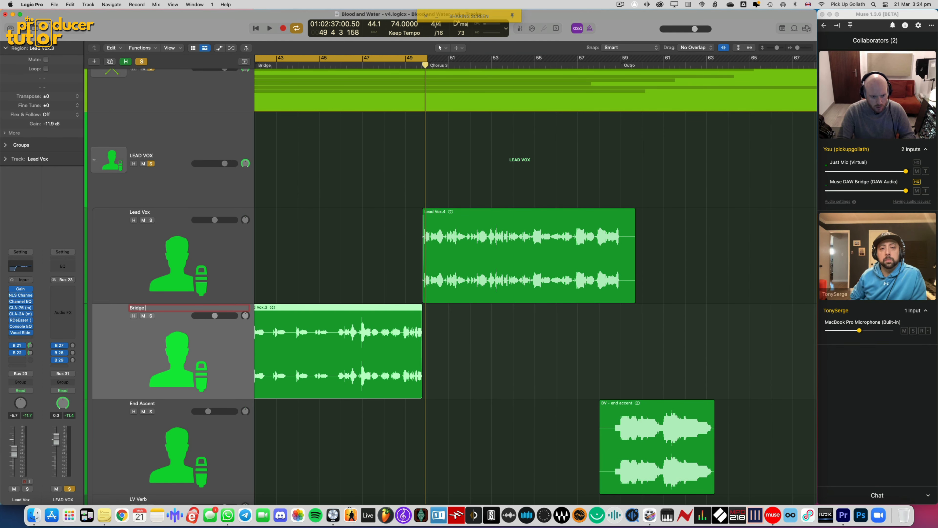
{"action": "key", "text": "space"}
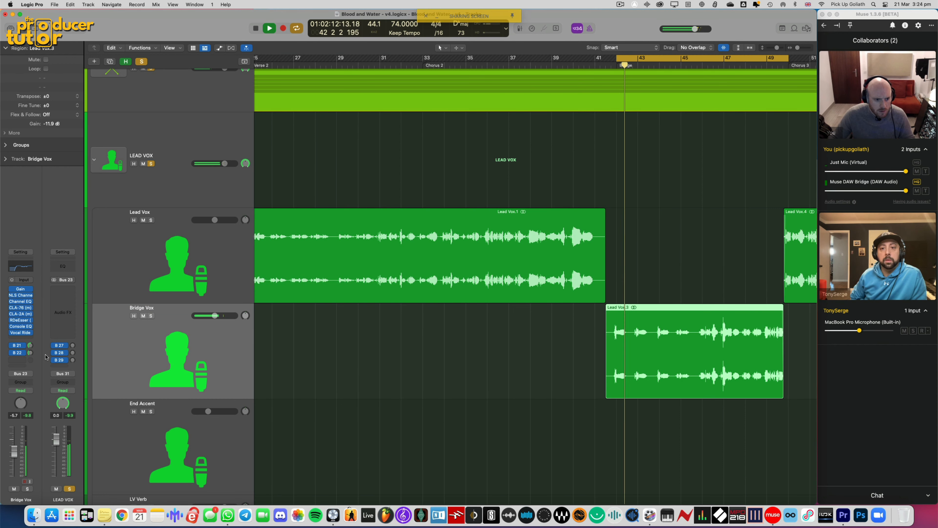
Set the Bridge Vox send to the Bus 21 reverb to 0.0 dB and the track's volume to -7.6 dB during playback
{"action": "left_click", "coordinate": [30, 346]}
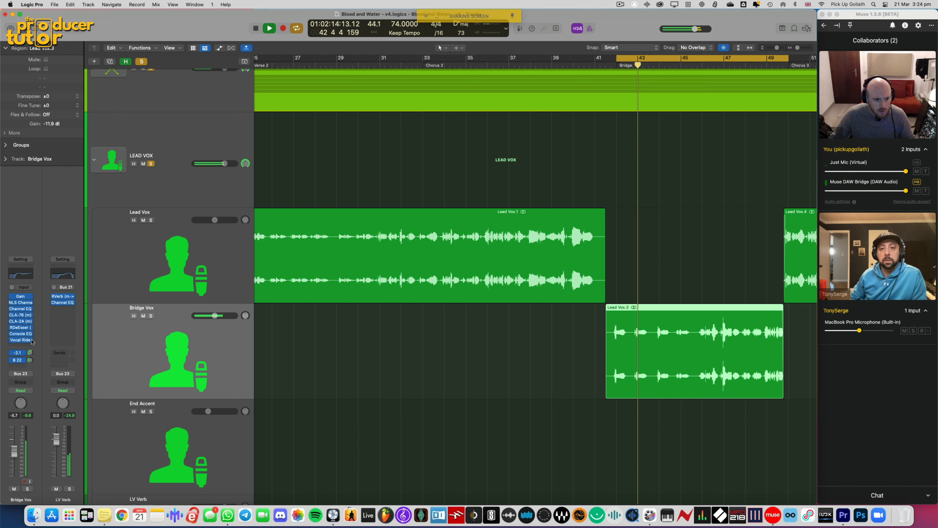
{"action": "left_click_drag", "start_coordinate": [33, 336], "coordinate": [34, 339]}
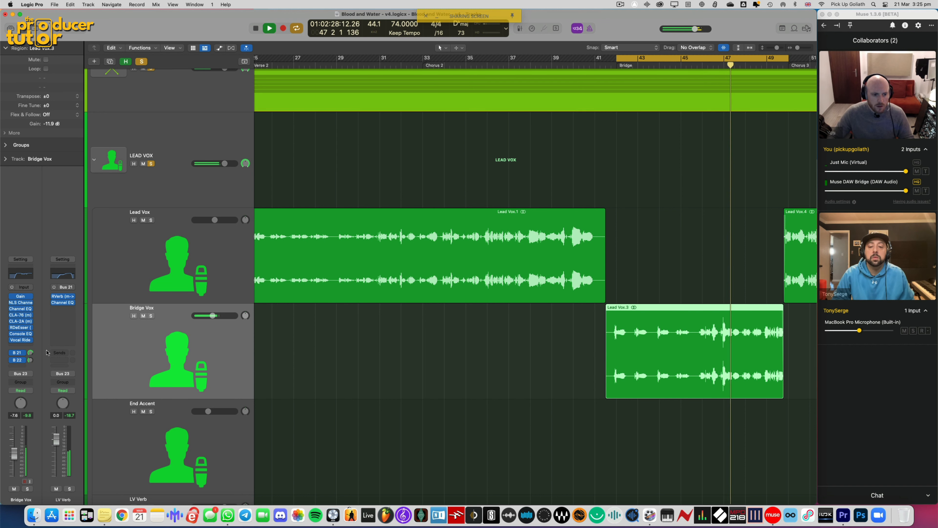
{"action": "left_click_drag", "start_coordinate": [29, 352], "coordinate": [29, 358]}
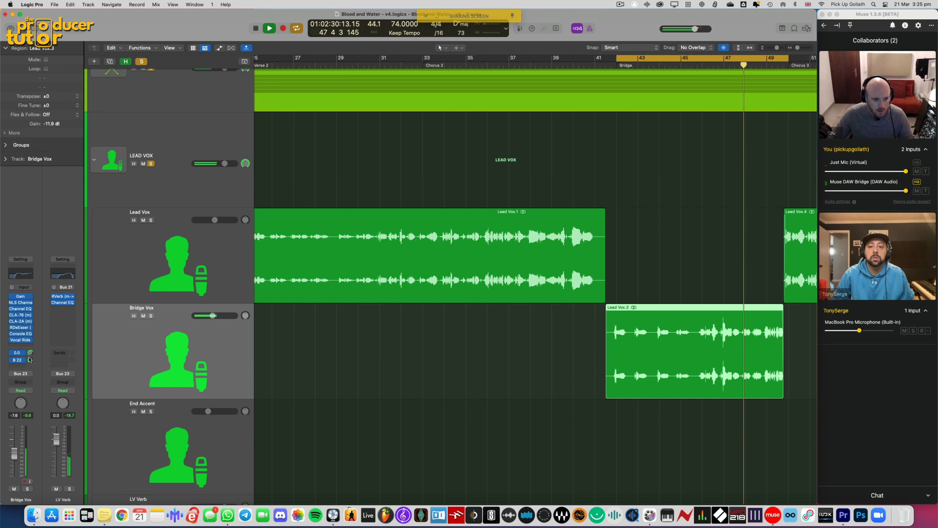
Stop playback and try the Delay Designer plug-in in mono-to-stereo form on the Bridge Vox channel after Vocal Rider
{"action": "left_click", "coordinate": [17, 346]}
{"action": "scroll", "coordinate": [63, 423], "scroll_direction": "down", "scroll_amount": 5}
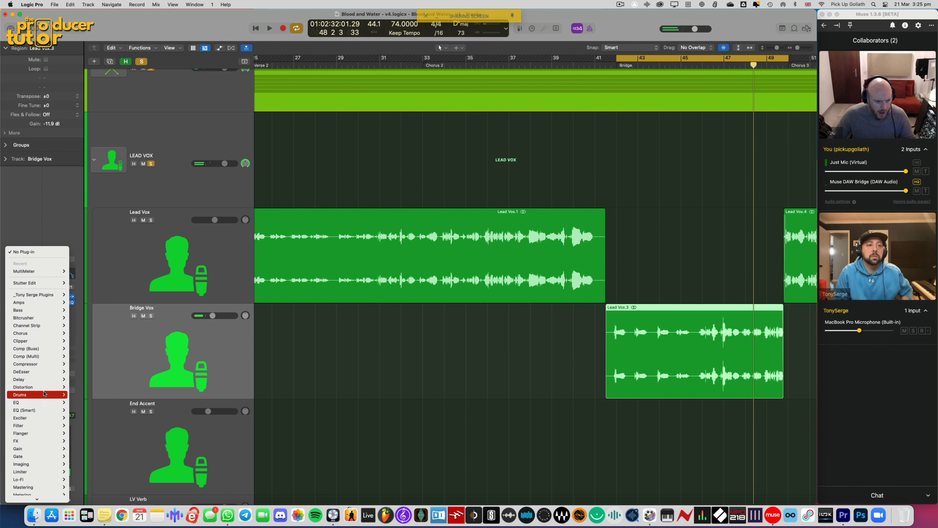
{"action": "mouse_move", "coordinate": [46, 383]}
{"action": "mouse_move", "coordinate": [118, 361]}
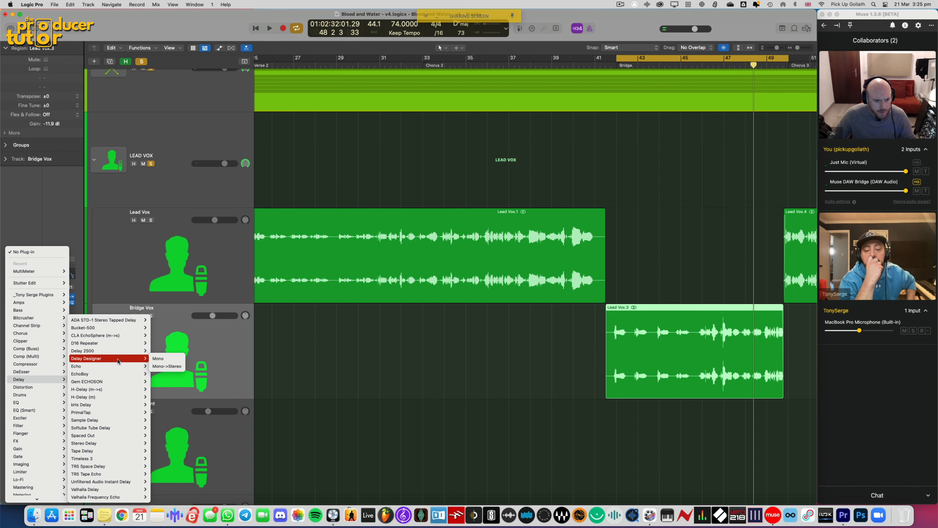
{"action": "left_click", "coordinate": [165, 366]}
Replace Delay Designer on the Bridge Vox channel with the Spaced Out delay plug-in
{"action": "left_click", "coordinate": [16, 340]}
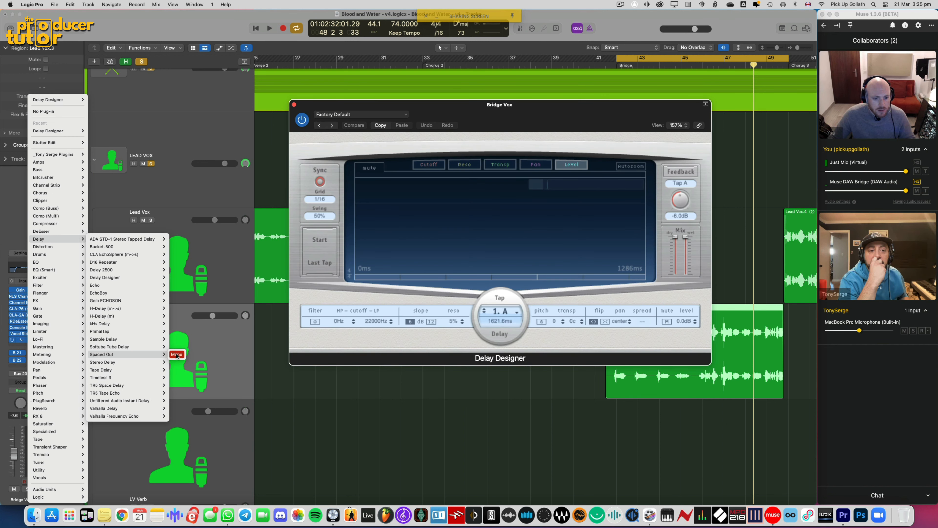
{"action": "left_click", "coordinate": [177, 355]}
{"action": "left_click_drag", "start_coordinate": [487, 106], "coordinate": [450, 119]}
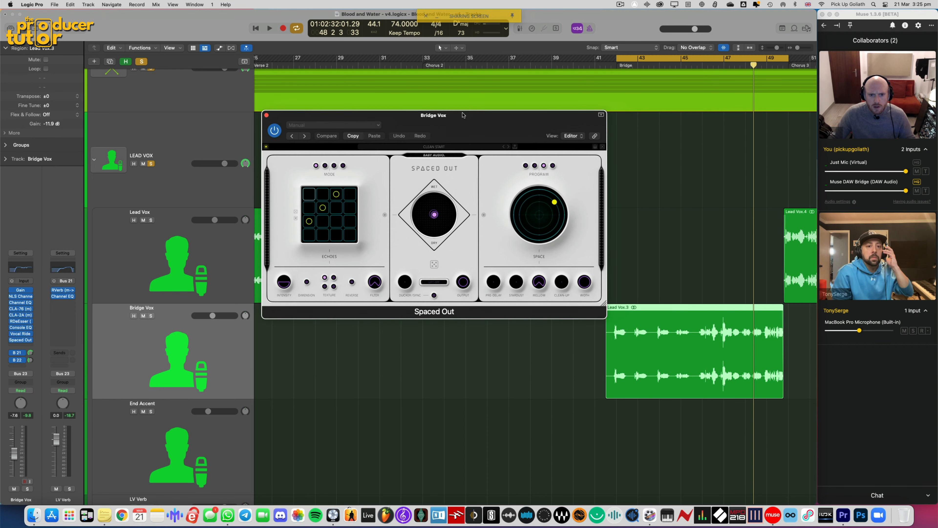
Solo the Bridge Vox track and load the 068 Ghost Verb - AS preset in its Spaced Out plug-in
{"action": "left_click", "coordinate": [151, 316]}
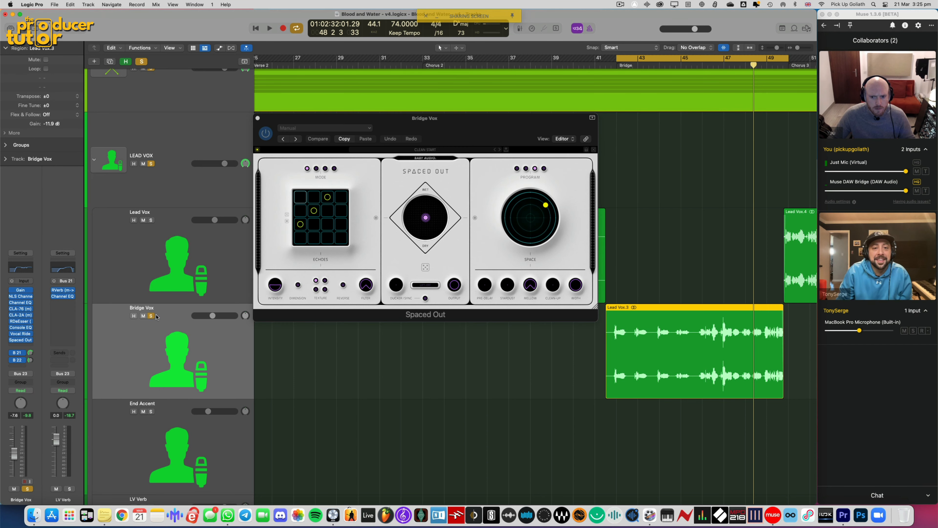
{"action": "left_click_drag", "start_coordinate": [449, 118], "coordinate": [380, 120]}
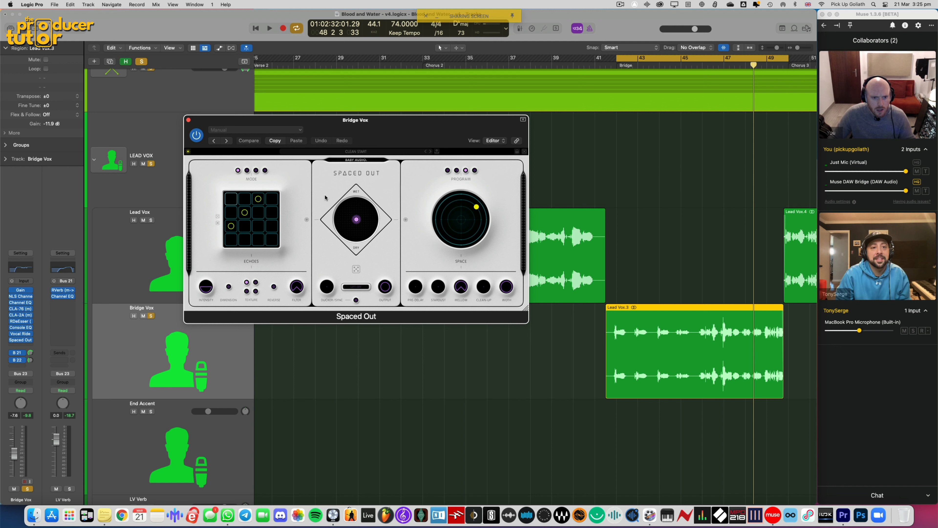
{"action": "left_click", "coordinate": [343, 154]}
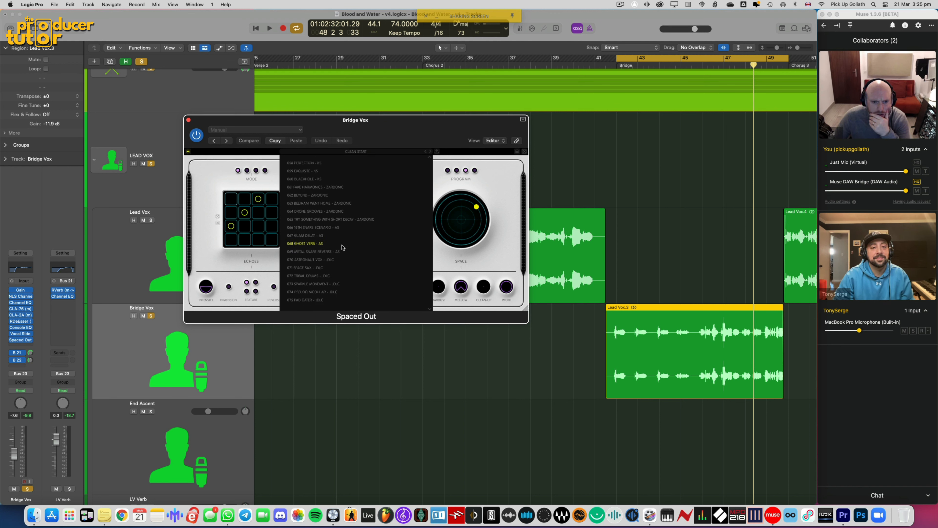
{"action": "left_click", "coordinate": [342, 246]}
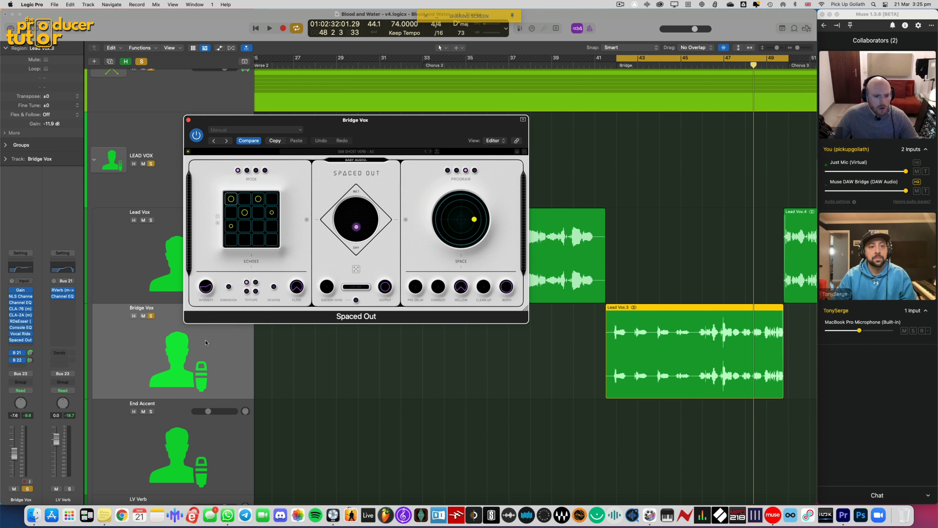
Clear all solos, solo only the Bridge Vox track, and play the bridge to audition the Ghost Verb preset
{"action": "left_click", "coordinate": [142, 61]}
{"action": "left_click", "coordinate": [150, 316]}
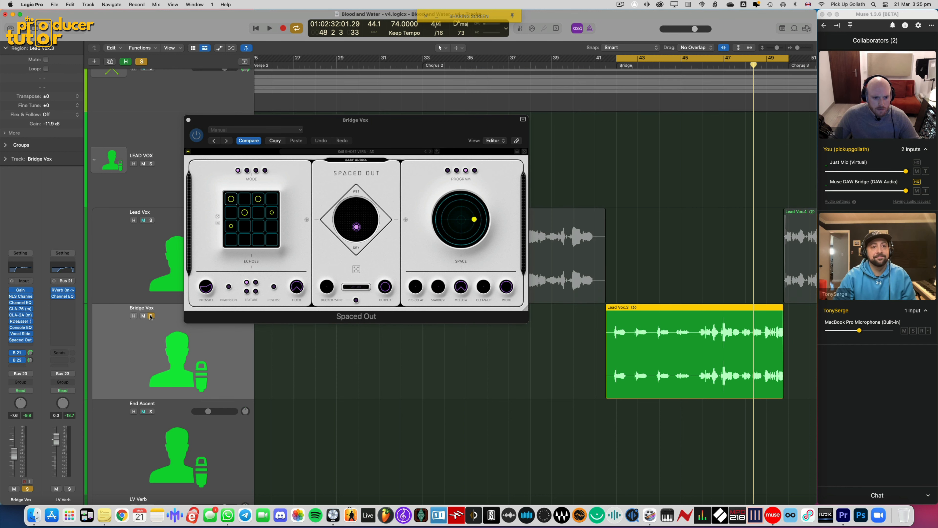
{"action": "key", "text": "space"}
{"action": "left_click_drag", "start_coordinate": [433, 129], "coordinate": [467, 149]}
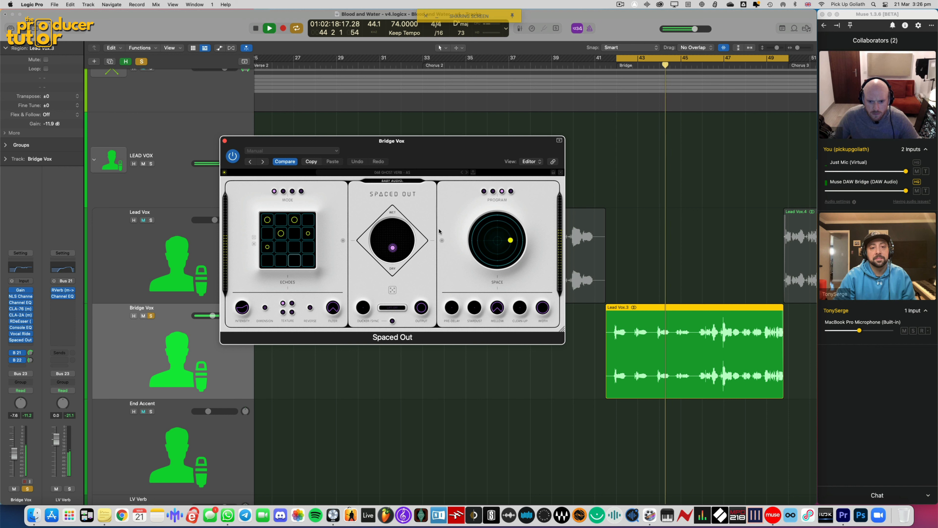
{"action": "left_click_drag", "start_coordinate": [448, 155], "coordinate": [459, 162]}
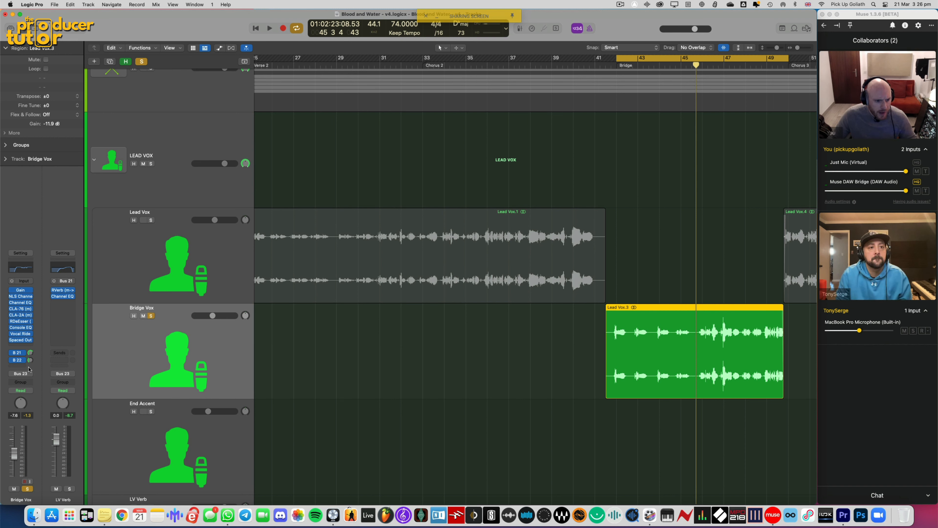
Add a send to Bus 14 on the Bridge Vox channel
{"action": "left_click", "coordinate": [21, 366]}
{"action": "mouse_move", "coordinate": [37, 378]}
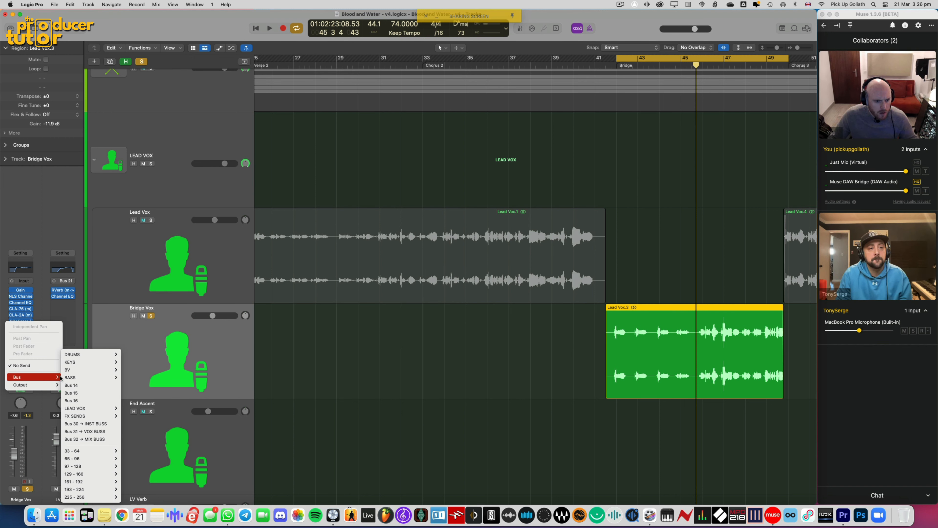
{"action": "left_click", "coordinate": [71, 385]}
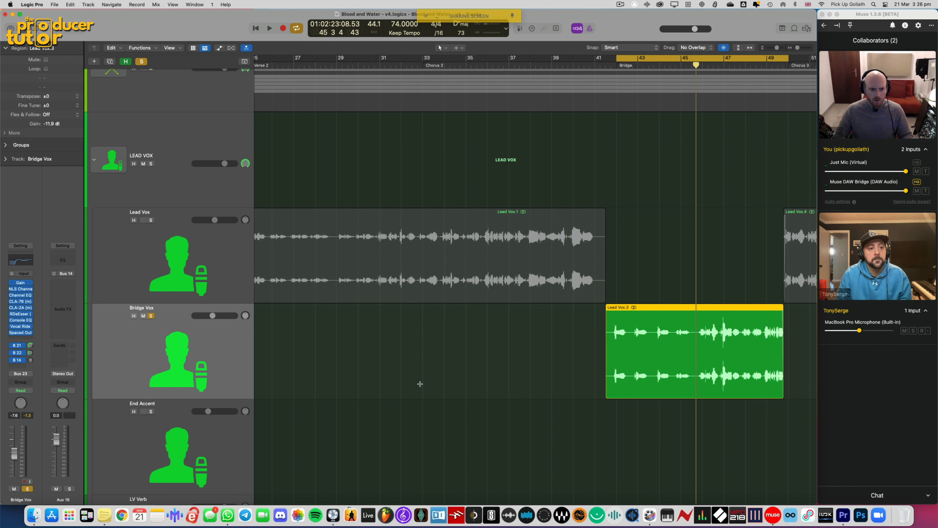
Create an arrangement track for the Aux 16 channel fed by Bus 14, placed directly below Bridge Vox
{"action": "key", "text": "x"}
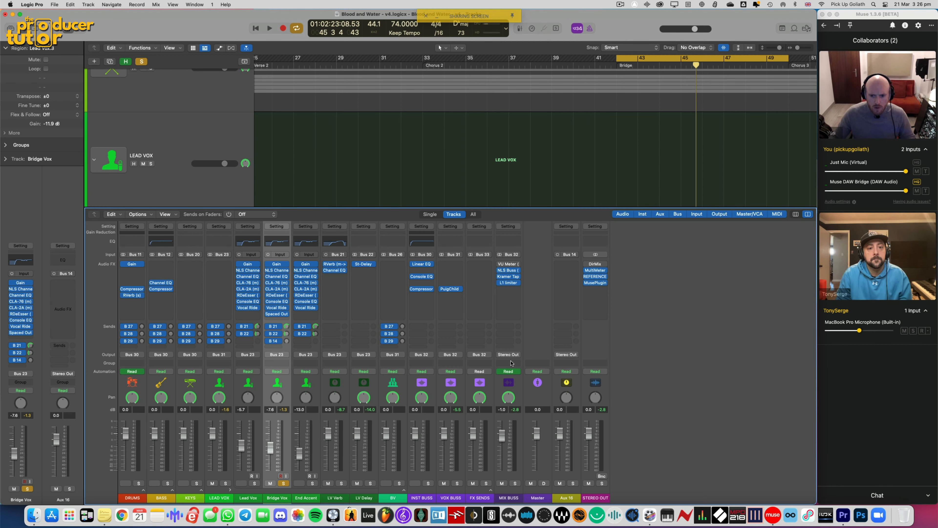
{"action": "left_click", "coordinate": [559, 383]}
{"action": "key", "text": "ctrl+t"}
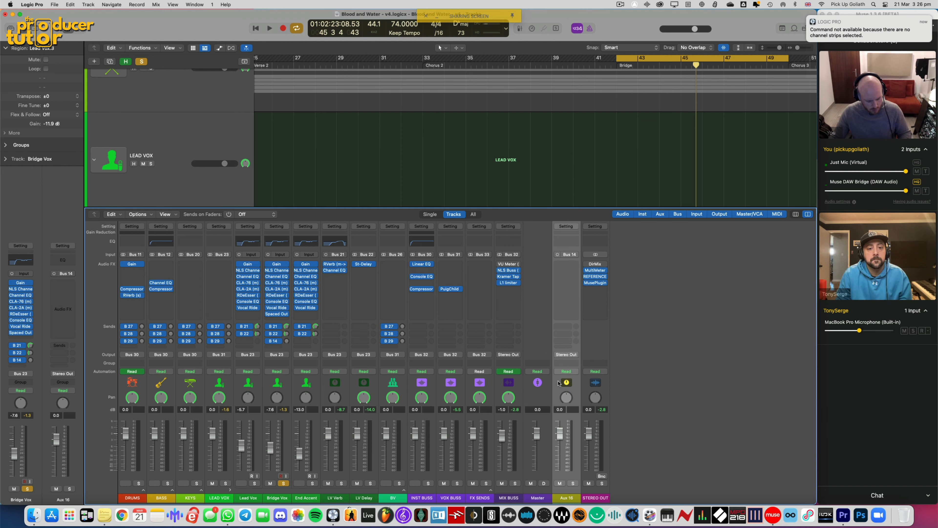
{"action": "right_click", "coordinate": [558, 381]}
{"action": "left_click", "coordinate": [564, 382]}
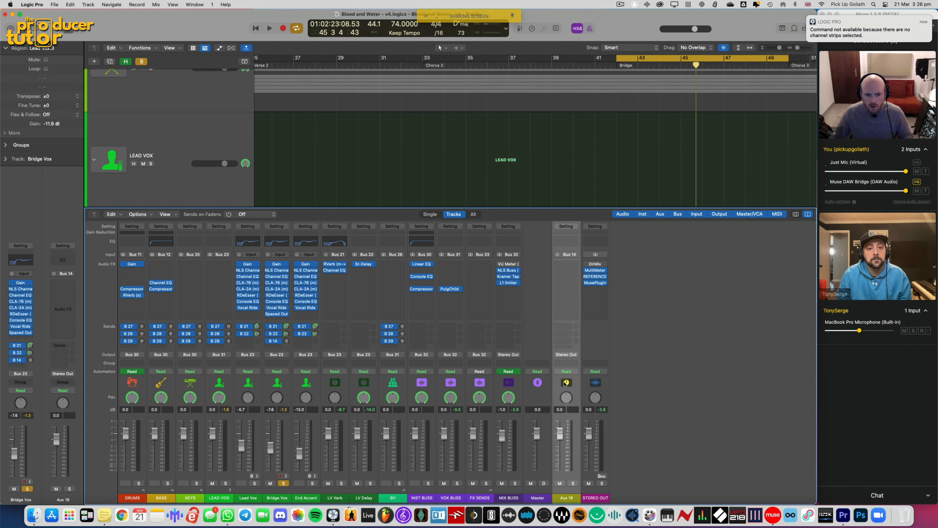
{"action": "key", "text": "x"}
{"action": "scroll", "coordinate": [279, 269], "scroll_direction": "up", "scroll_amount": 5}
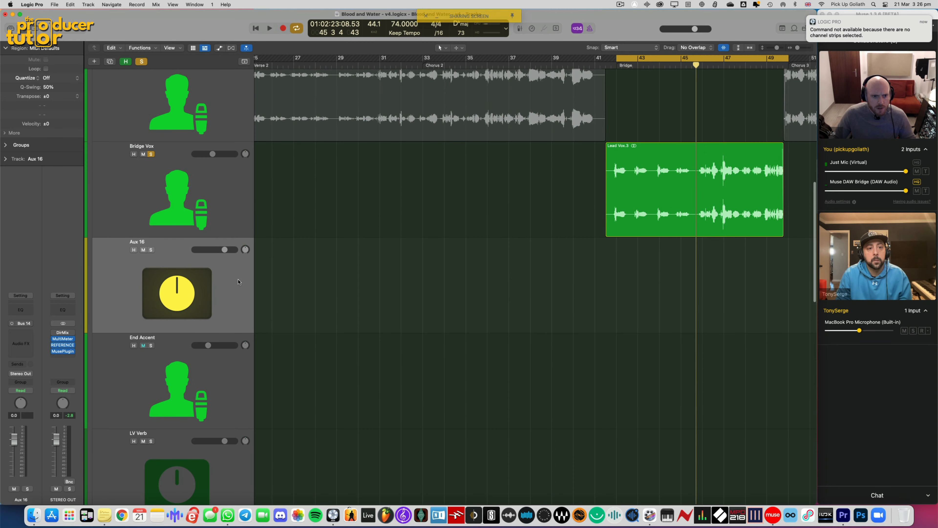
{"action": "scroll", "coordinate": [252, 277], "scroll_direction": "right", "scroll_amount": 5}
Move the Spaced Out plug-in from the Bridge Vox channel to the Aux 16 channel
{"action": "key", "text": "x"}
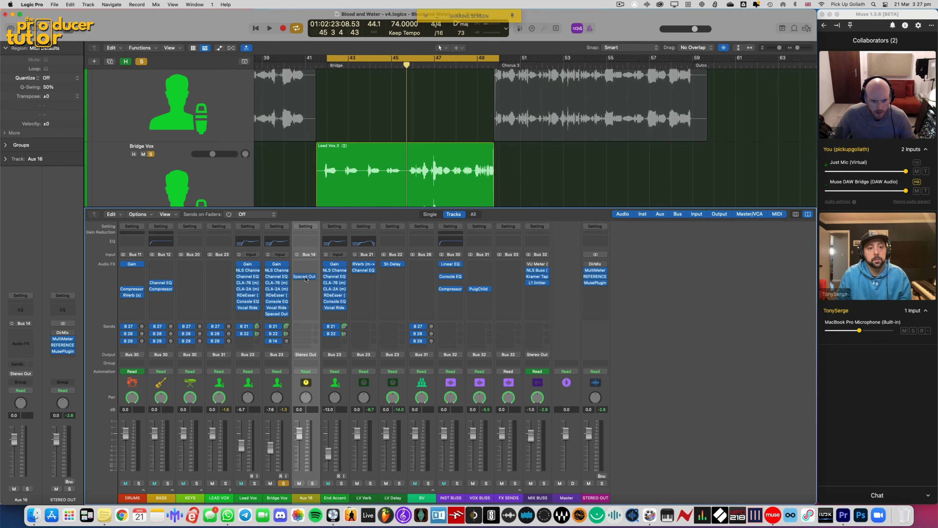
{"action": "left_click_drag", "start_coordinate": [305, 284], "coordinate": [305, 285]}
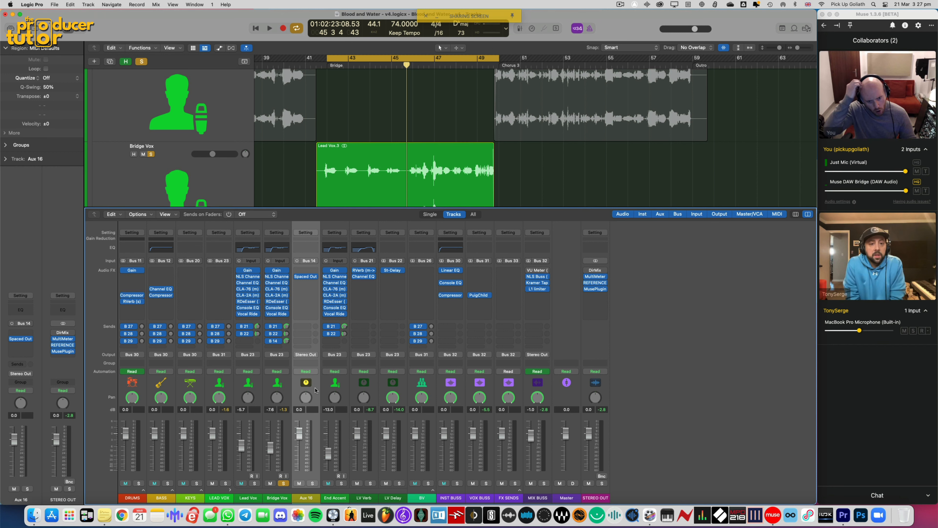
During playback, set Spaced Out on Aux 16 fully wet and the channel's volume to -3.3 dB
{"action": "key", "text": "space"}
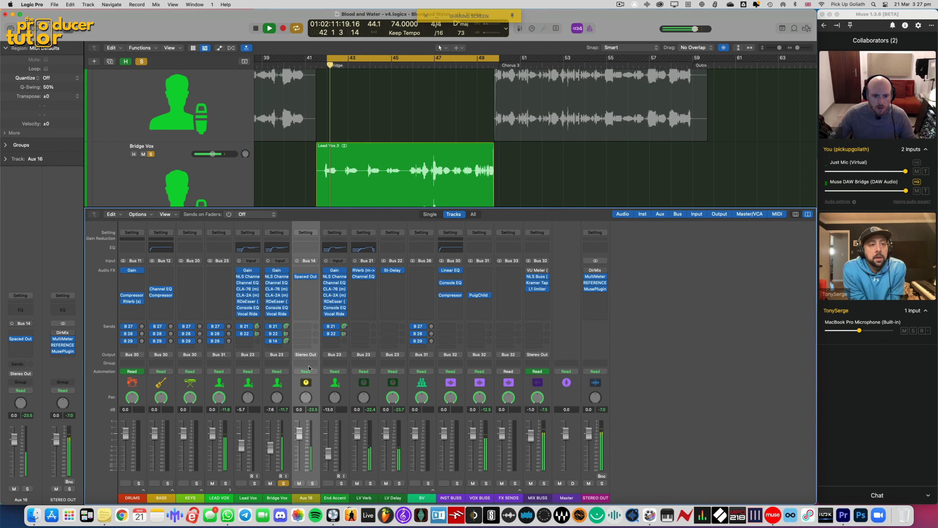
{"action": "left_click", "coordinate": [306, 278]}
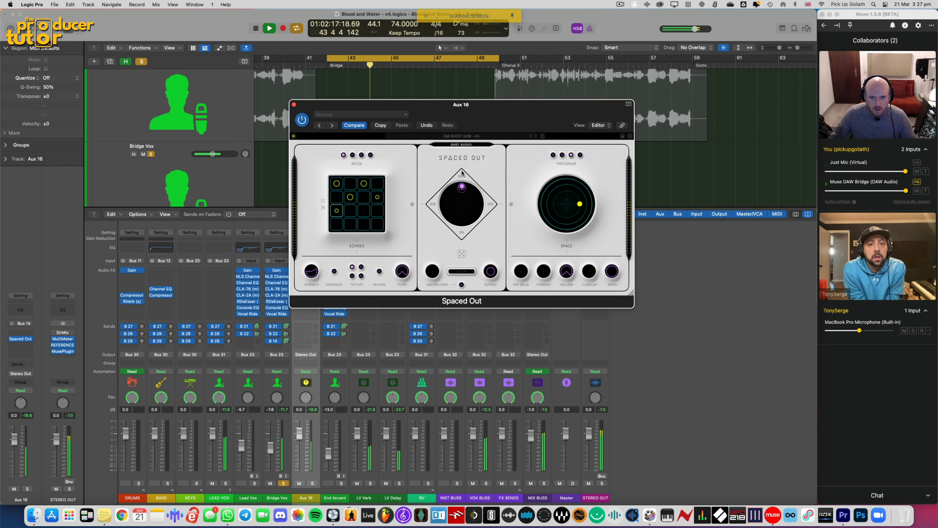
{"action": "left_click", "coordinate": [294, 105]}
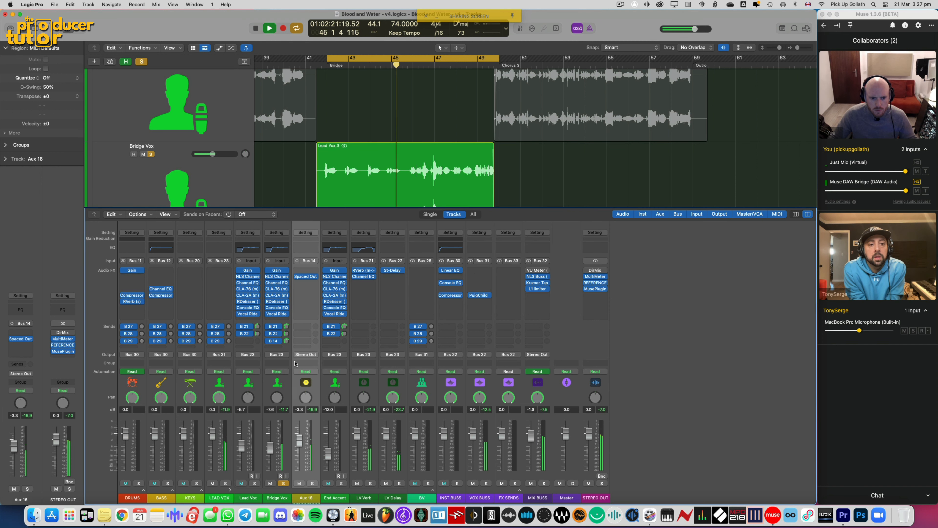
Stop playback, insert a Compressor on the Aux 16 channel and place it after Spaced Out
{"action": "left_click", "coordinate": [300, 285]}
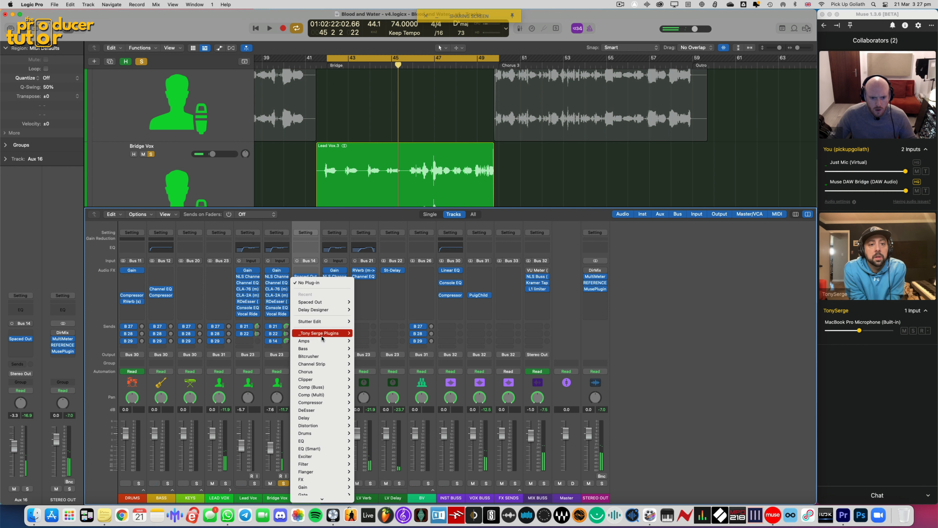
{"action": "left_click", "coordinate": [348, 230]}
{"action": "left_click", "coordinate": [305, 239]}
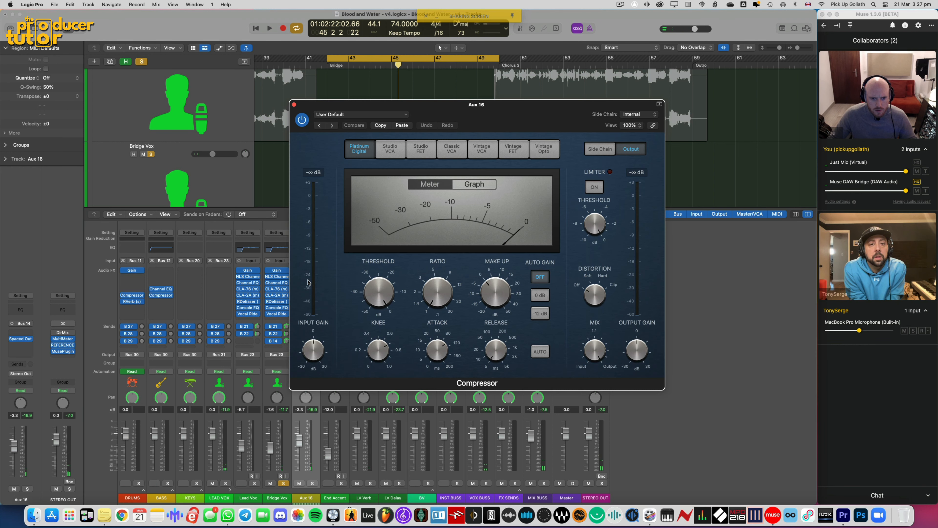
{"action": "left_click_drag", "start_coordinate": [354, 102], "coordinate": [441, 92]}
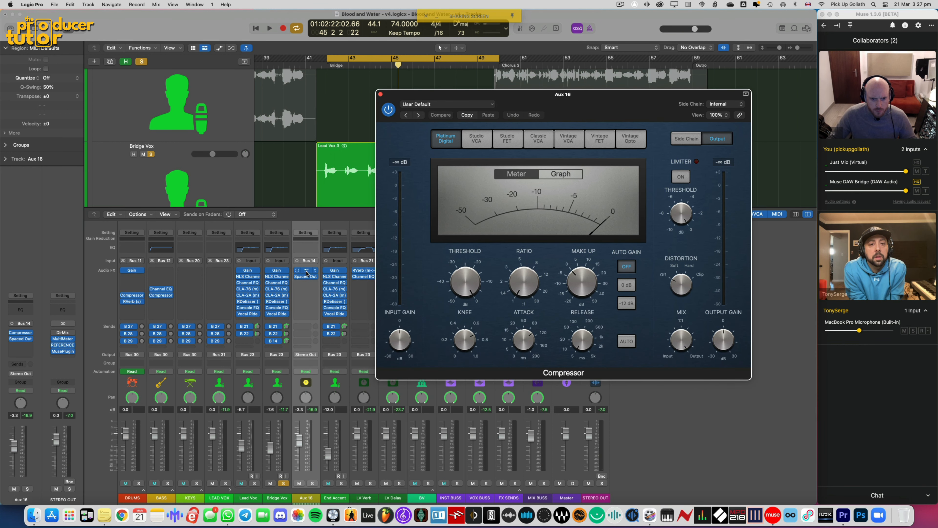
{"action": "left_click_drag", "start_coordinate": [307, 281], "coordinate": [306, 283]}
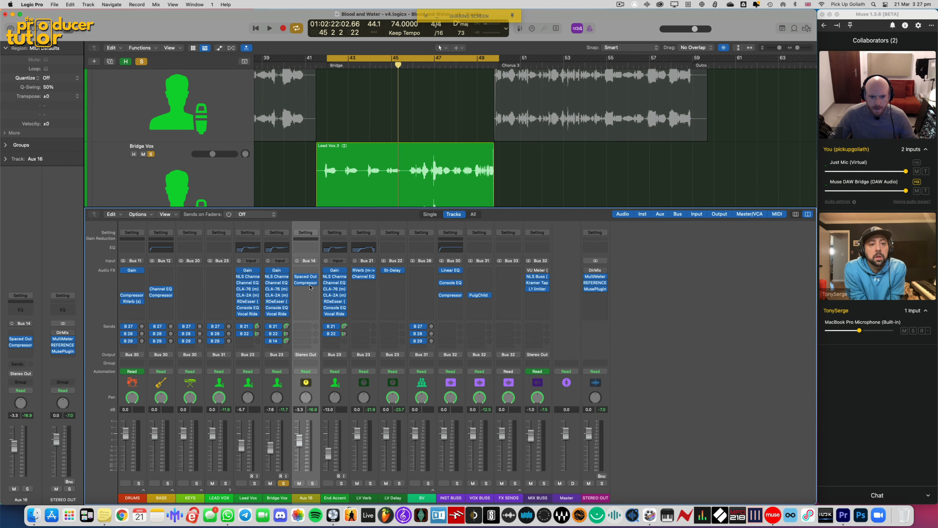
Set the Aux 16 Compressor's side chain source to Bridge Vox (Audio 3)
{"action": "left_click", "coordinate": [309, 284]}
{"action": "left_click", "coordinate": [636, 115]}
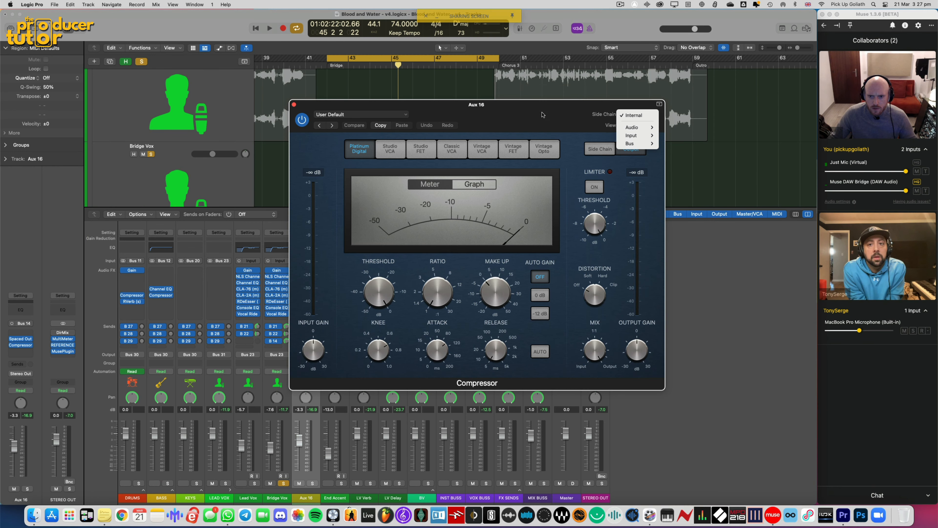
{"action": "mouse_move", "coordinate": [631, 136]}
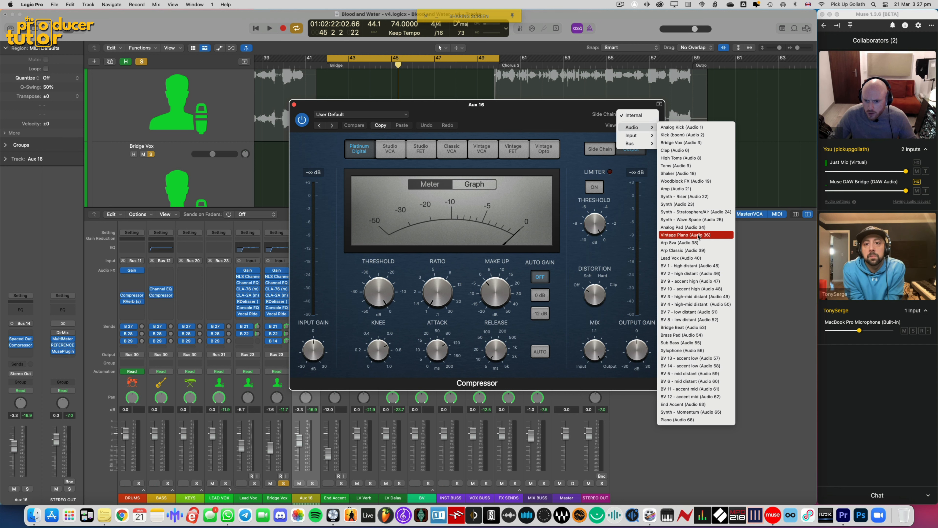
{"action": "left_click", "coordinate": [681, 142]}
{"action": "left_click_drag", "start_coordinate": [456, 251], "coordinate": [550, 247]}
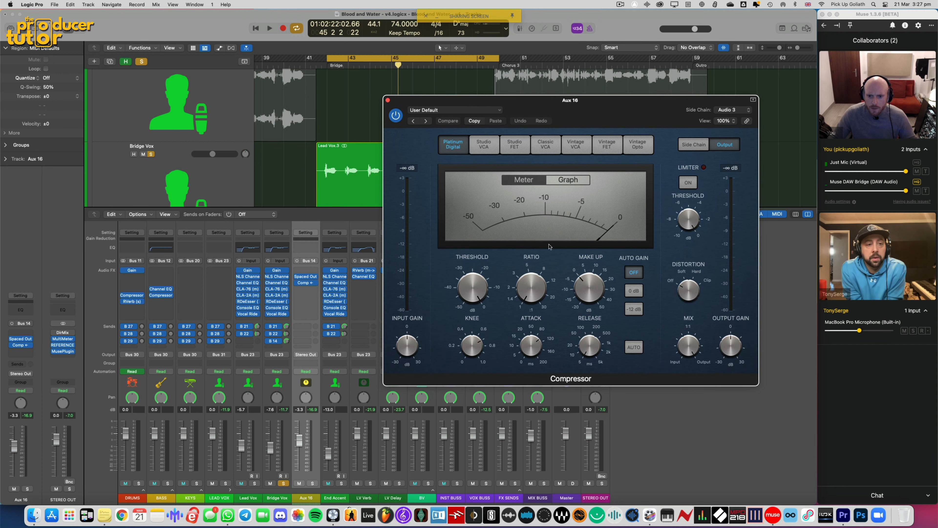
During playback, set the Aux 16 Compressor's ratio to 4.1:1 and adjust its threshold so the effect ducks under the vocal
{"action": "key", "text": "space"}
{"action": "left_click_drag", "start_coordinate": [531, 290], "coordinate": [532, 242]}
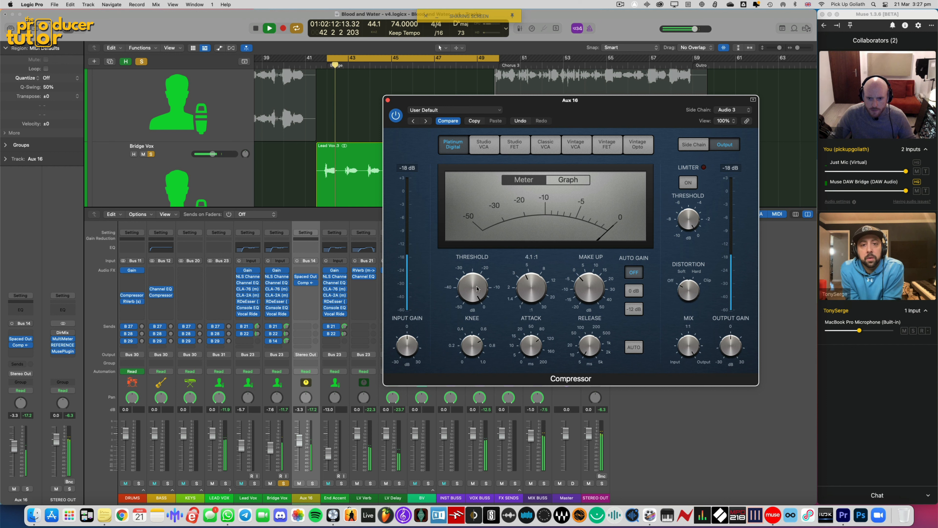
{"action": "left_click_drag", "start_coordinate": [470, 288], "coordinate": [466, 330]}
{"action": "left_click_drag", "start_coordinate": [474, 287], "coordinate": [473, 285]}
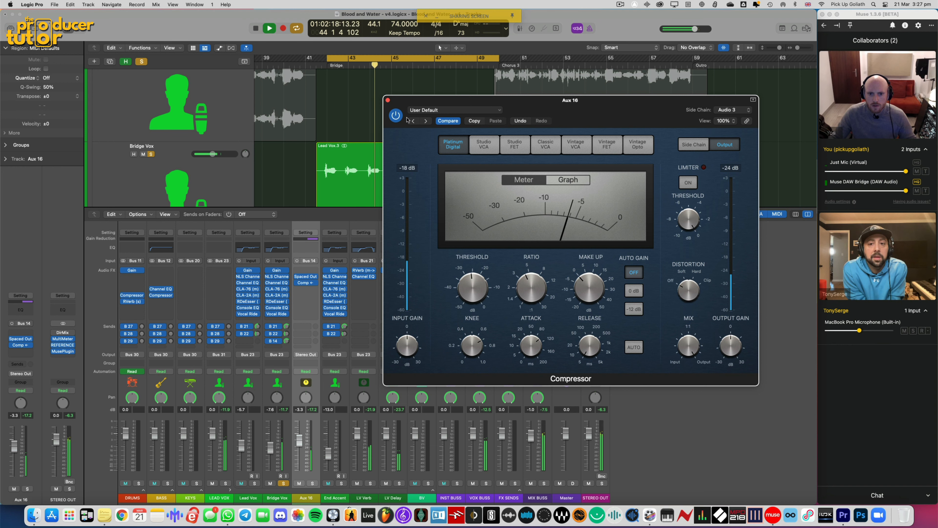
{"action": "left_click", "coordinate": [388, 101]}
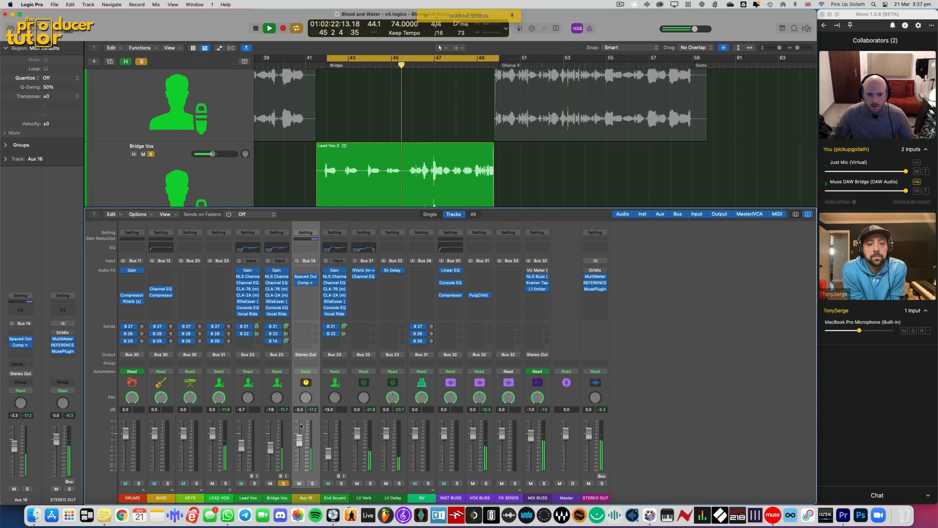
Route the Aux 16 output to Bus 23, the LEAD VOX bus
{"action": "left_click", "coordinate": [309, 356]}
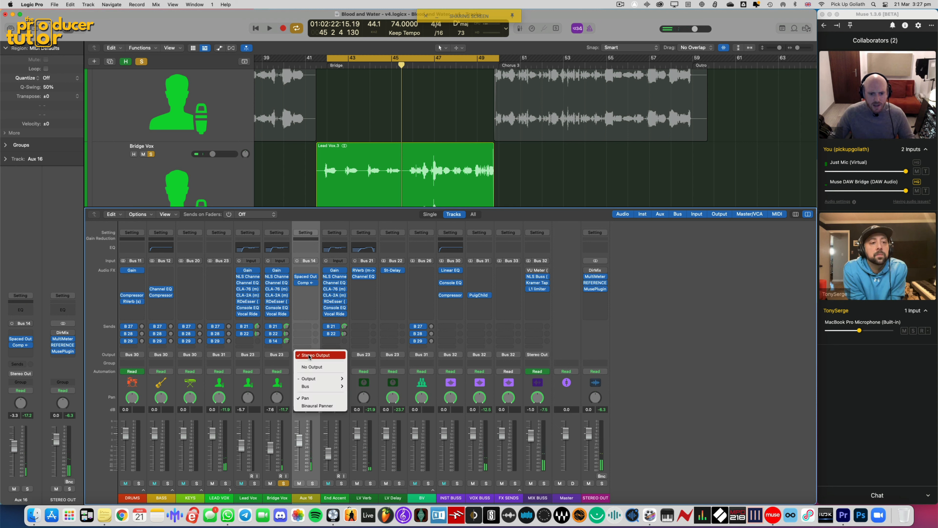
{"action": "mouse_move", "coordinate": [318, 387]}
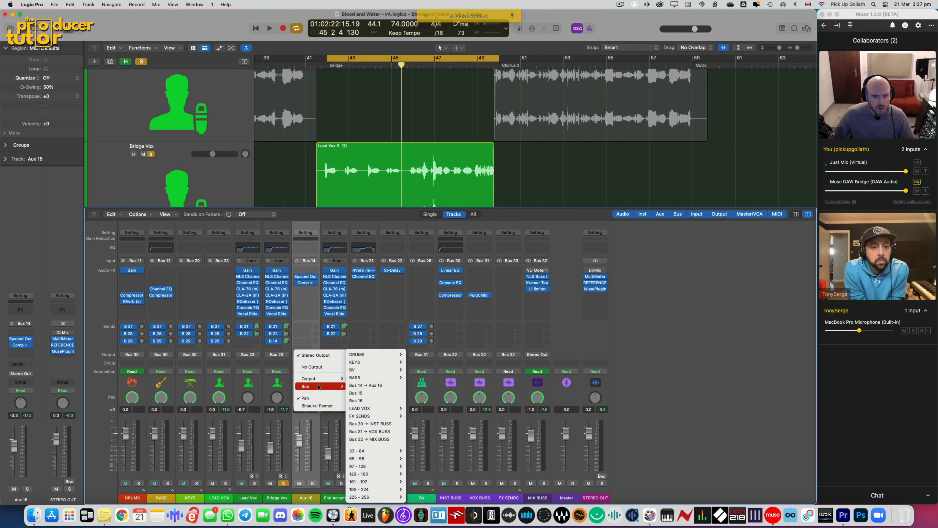
{"action": "mouse_move", "coordinate": [388, 408]}
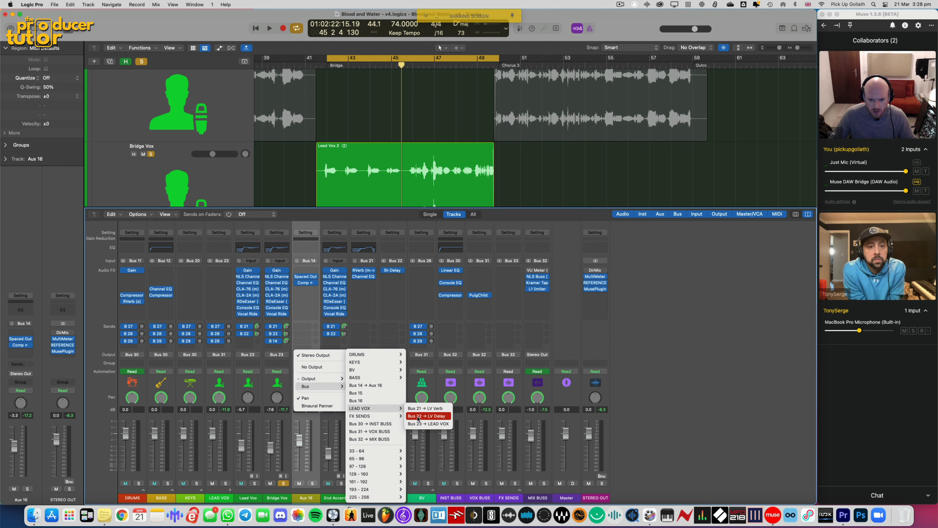
{"action": "left_click", "coordinate": [420, 425]}
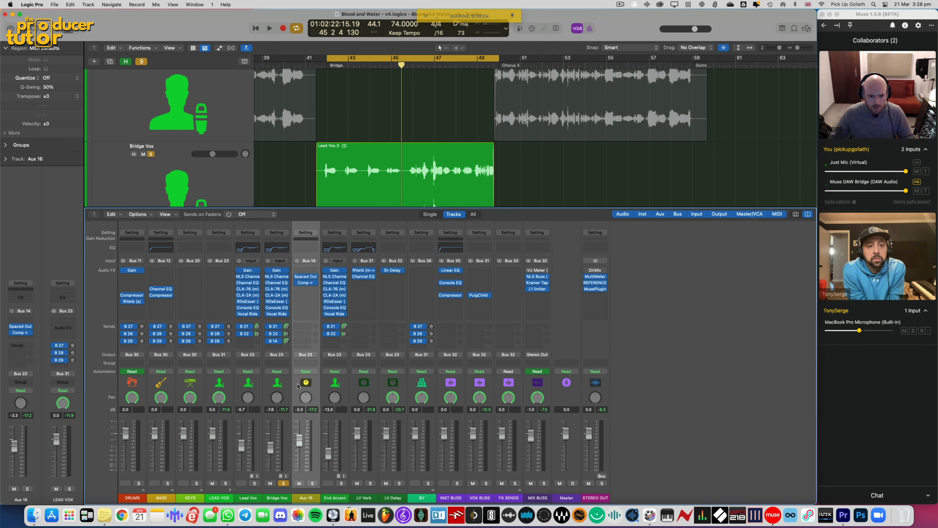
Unsolo Bridge Vox during playback, set Aux 16's volume to -9.4 dB and rename it as Bridge Vox FX
{"action": "key", "text": "space"}
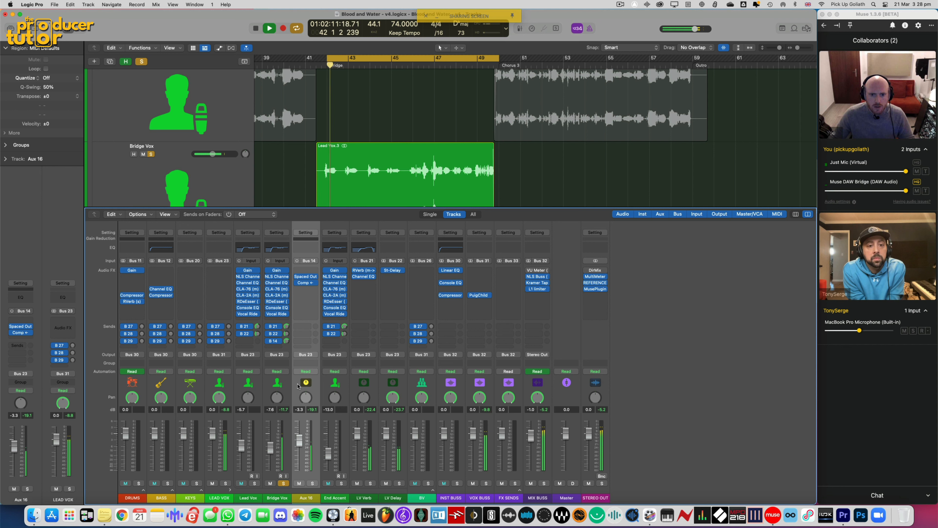
{"action": "left_click", "coordinate": [284, 483]}
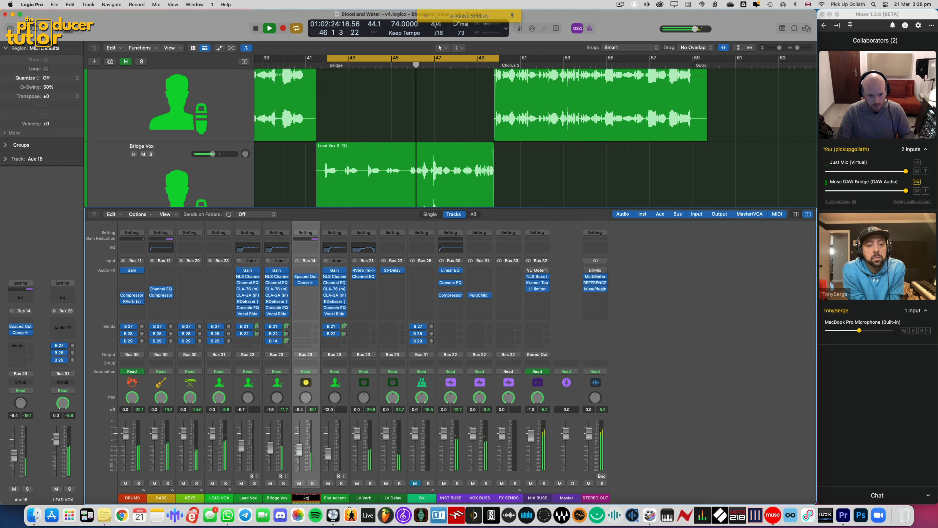
{"action": "left_click", "coordinate": [290, 387]}
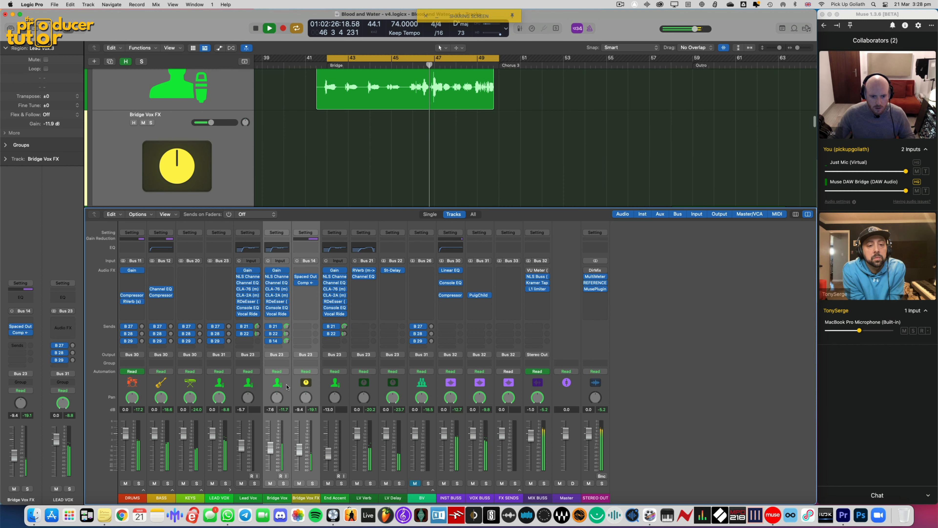
Recolor the Bridge Vox FX track to a darker shade of green
{"action": "key", "text": "alt+c"}
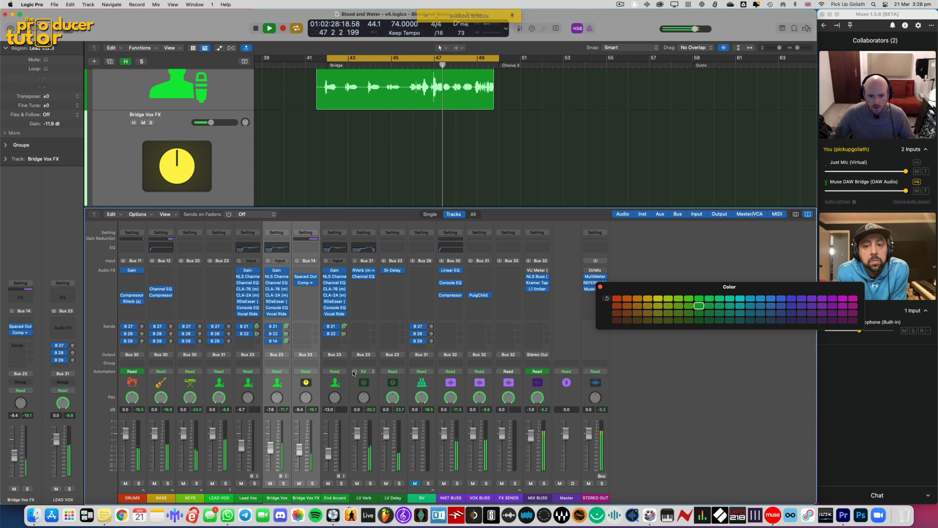
{"action": "key", "text": "Down"}
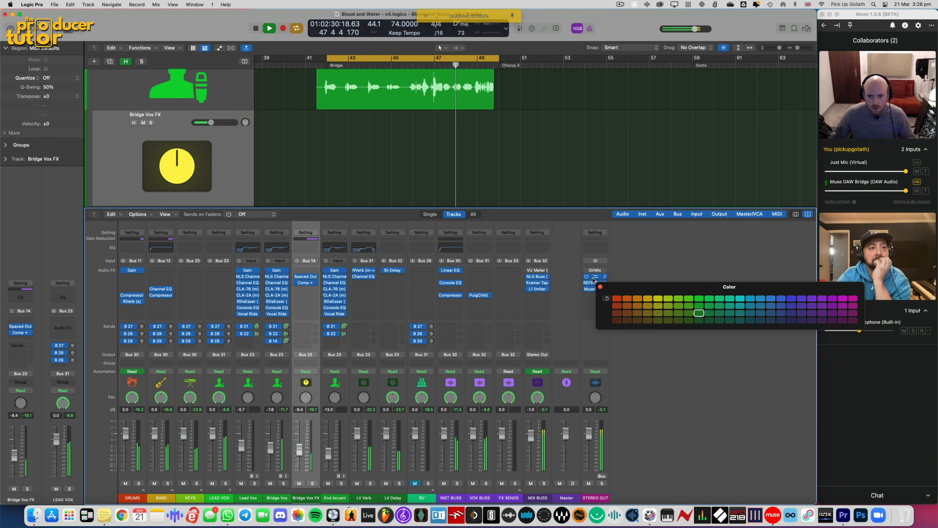
{"action": "key", "text": "alt+c"}
Change the Bridge Vox FX track icon to the radiating burst from the Sound Effects icons
{"action": "key", "text": "x"}
{"action": "right_click", "coordinate": [178, 157]}
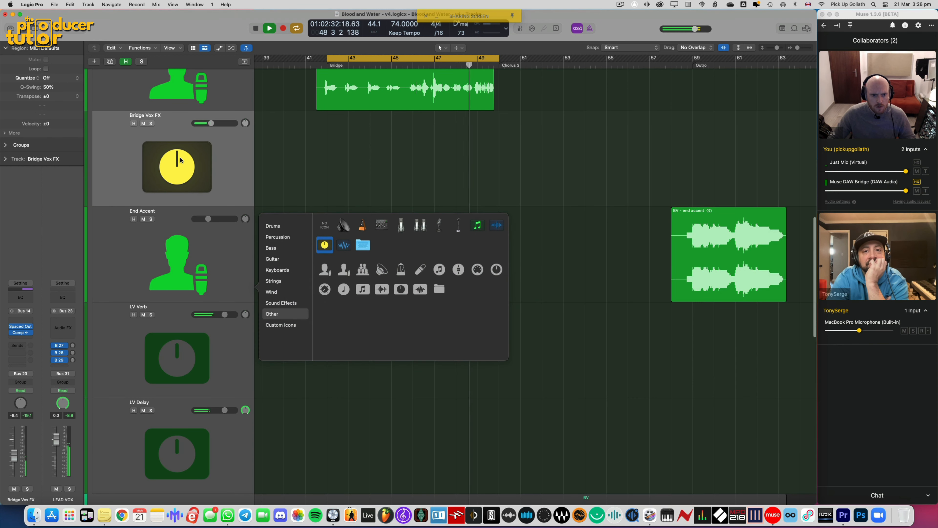
{"action": "left_click", "coordinate": [289, 304]}
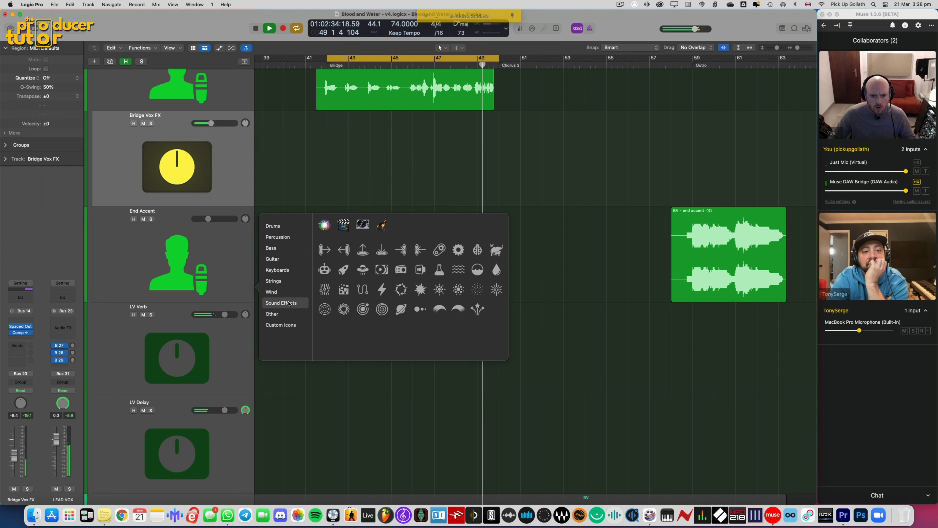
{"action": "left_click", "coordinate": [497, 289]}
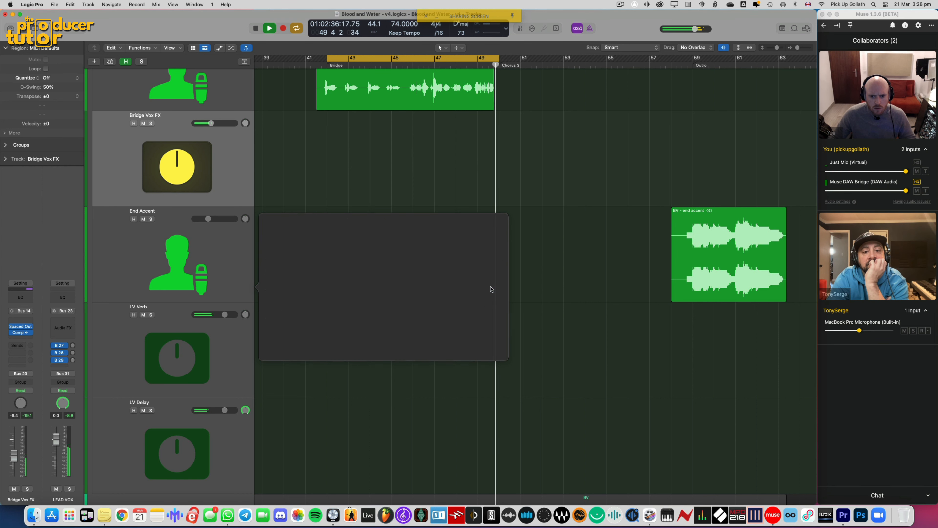
{"action": "left_click", "coordinate": [221, 264]}
Show track automation and lower the Bridge Vox FX volume to -14.7 dB from just before bar 46 to just past bar 51
{"action": "scroll", "coordinate": [222, 263], "scroll_direction": "up", "scroll_amount": 3}
{"action": "left_click", "coordinate": [236, 225]}
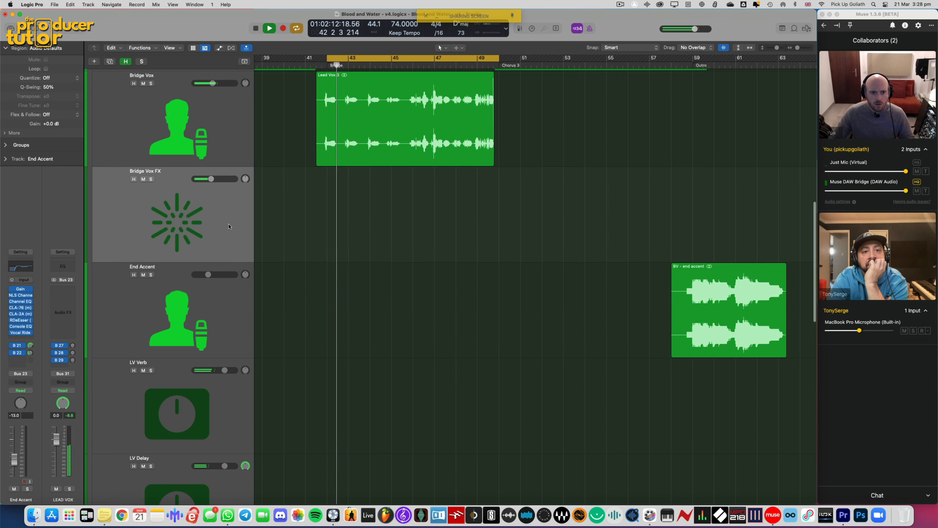
{"action": "scroll", "coordinate": [252, 226], "scroll_direction": "up", "scroll_amount": 3}
{"action": "left_click", "coordinate": [271, 183]}
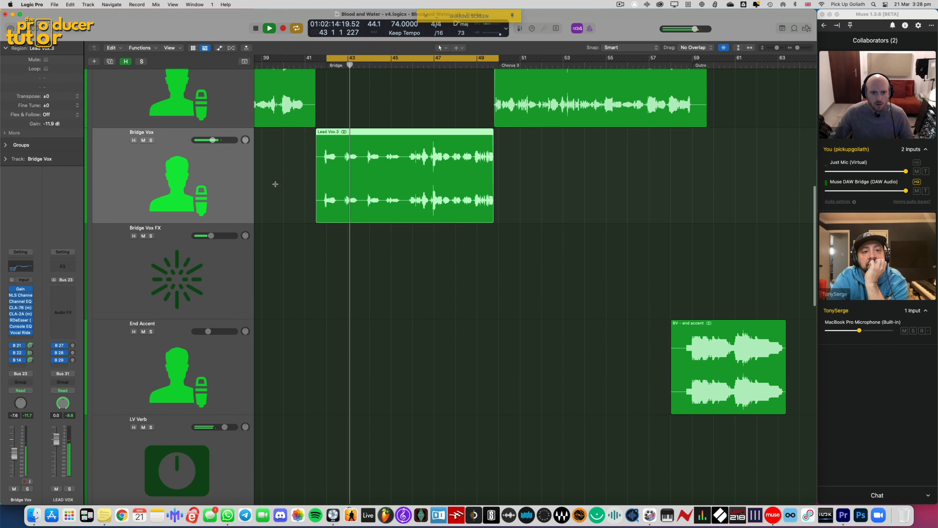
{"action": "left_click", "coordinate": [222, 292]}
{"action": "key", "text": "a"}
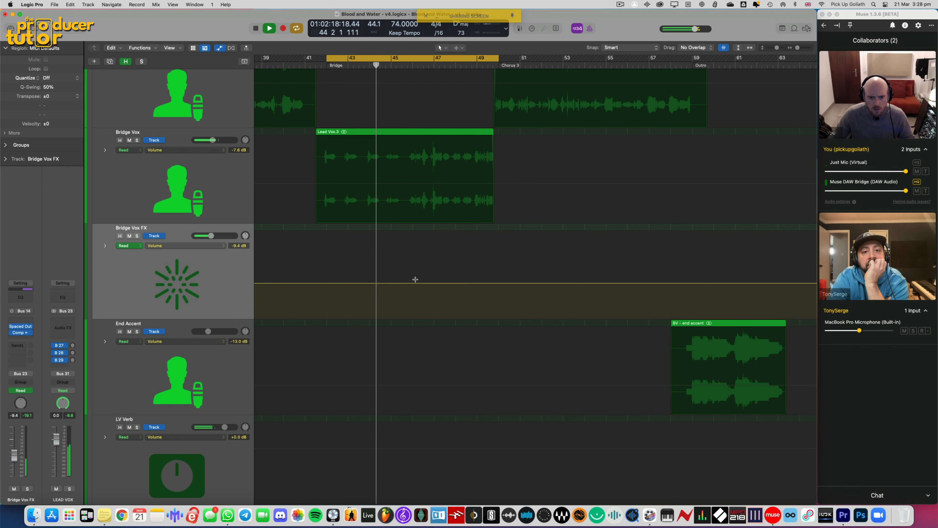
{"action": "left_click_drag", "start_coordinate": [407, 282], "coordinate": [530, 282]}
{"action": "left_click", "coordinate": [449, 283]}
{"action": "left_click_drag", "start_coordinate": [448, 284], "coordinate": [448, 293]}
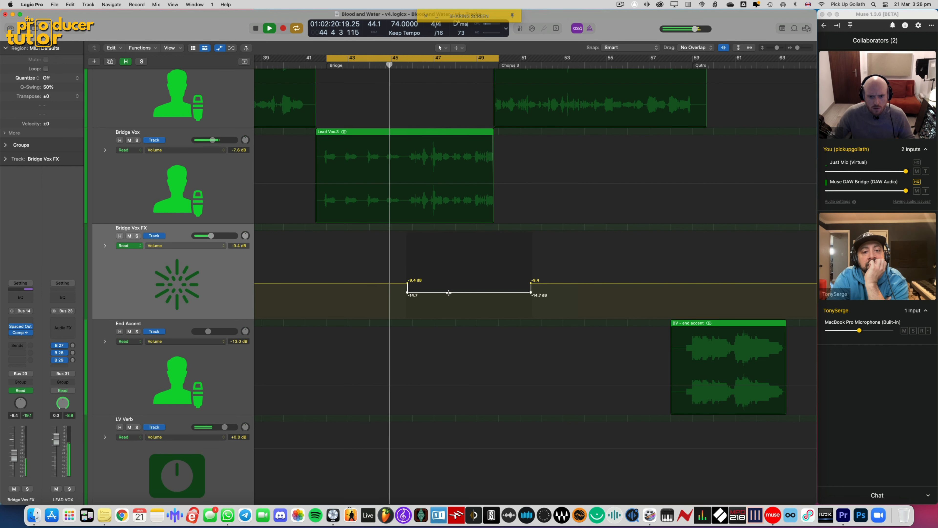
Stop playback, lower the automated section of Bridge Vox FX volume to -15.5 dB and delete the closing automation points after bar 51
{"action": "key", "text": "super+Right"}
{"action": "key", "text": "super+Right"}
{"action": "key", "text": "super+Right"}
{"action": "key", "text": "super+Right"}
{"action": "key", "text": "super+Down"}
{"action": "key", "text": "super+Down"}
{"action": "scroll", "coordinate": [449, 295], "scroll_direction": "right", "scroll_amount": 5}
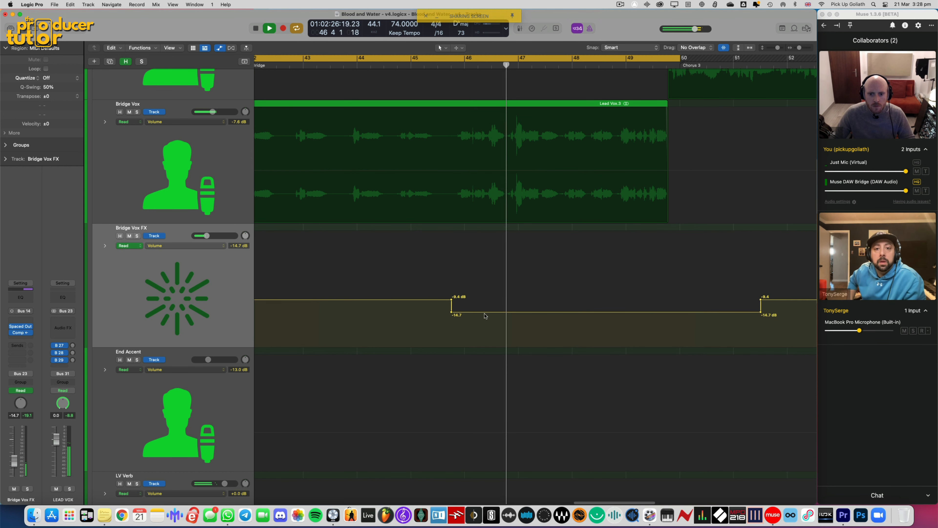
{"action": "key", "text": "space"}
{"action": "scroll", "coordinate": [301, 144], "scroll_direction": "left", "scroll_amount": 3}
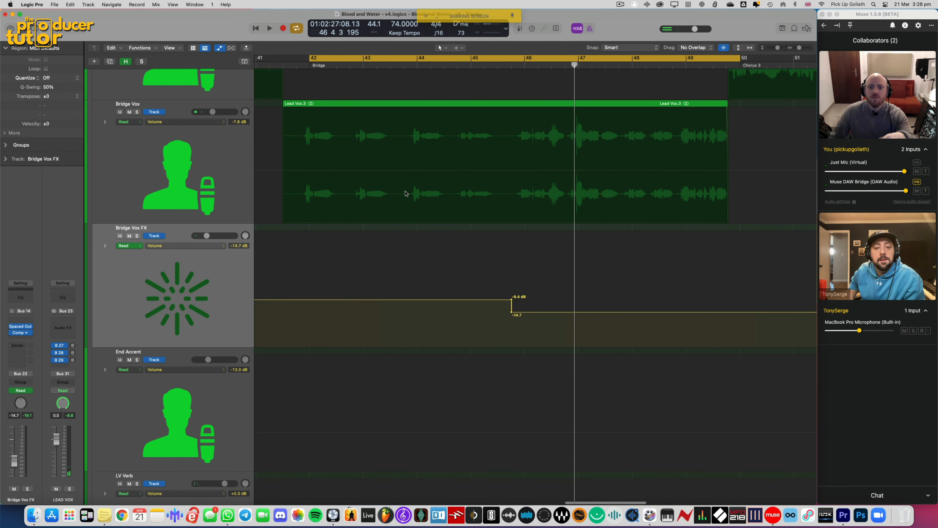
{"action": "scroll", "coordinate": [481, 201], "scroll_direction": "right", "scroll_amount": 4}
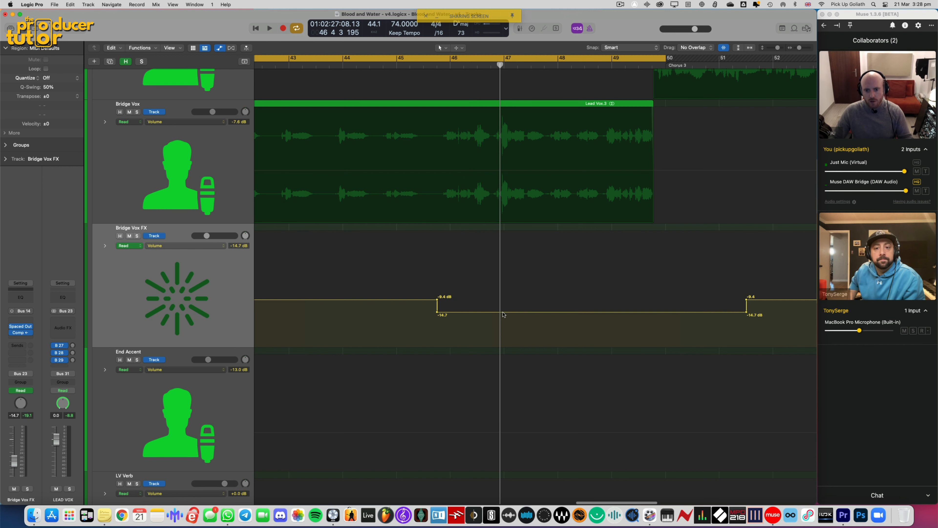
{"action": "left_click_drag", "start_coordinate": [503, 313], "coordinate": [503, 314]}
{"action": "scroll", "coordinate": [535, 315], "scroll_direction": "right", "scroll_amount": 5}
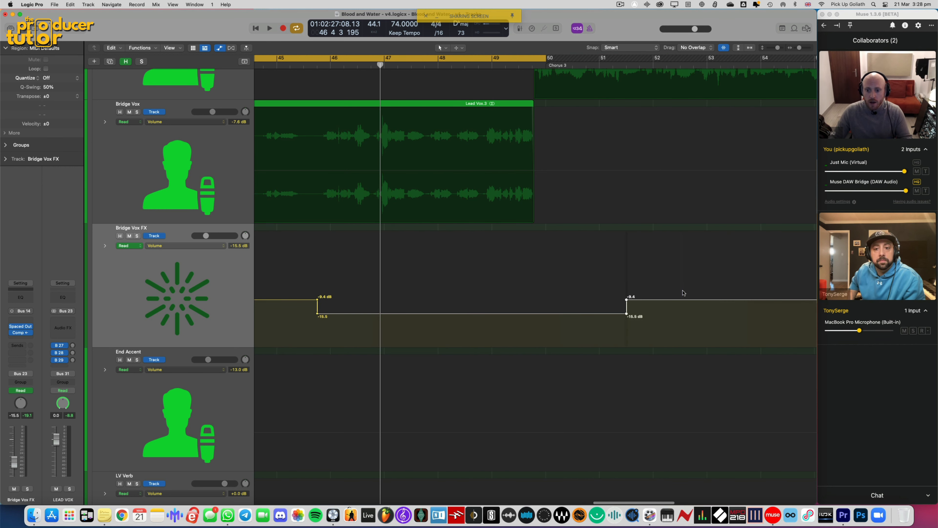
{"action": "key", "text": "Delete"}
Play the song from the start of the bridge at bar 42
{"action": "scroll", "coordinate": [668, 291], "scroll_direction": "left", "scroll_amount": 6}
{"action": "key", "text": "super+Left"}
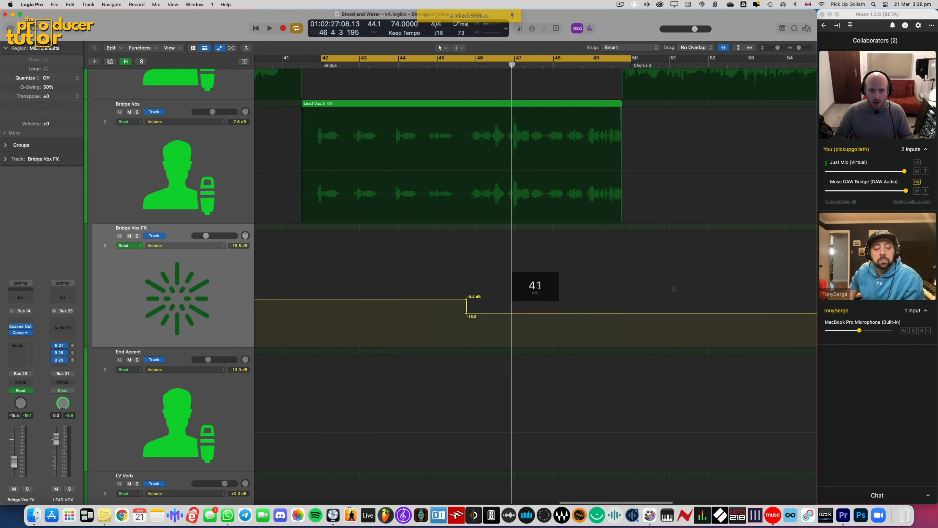
{"action": "key", "text": "super+Left"}
{"action": "key", "text": "super+Left"}
{"action": "key", "text": "super+Left"}
{"action": "scroll", "coordinate": [674, 290], "scroll_direction": "up", "scroll_amount": 4}
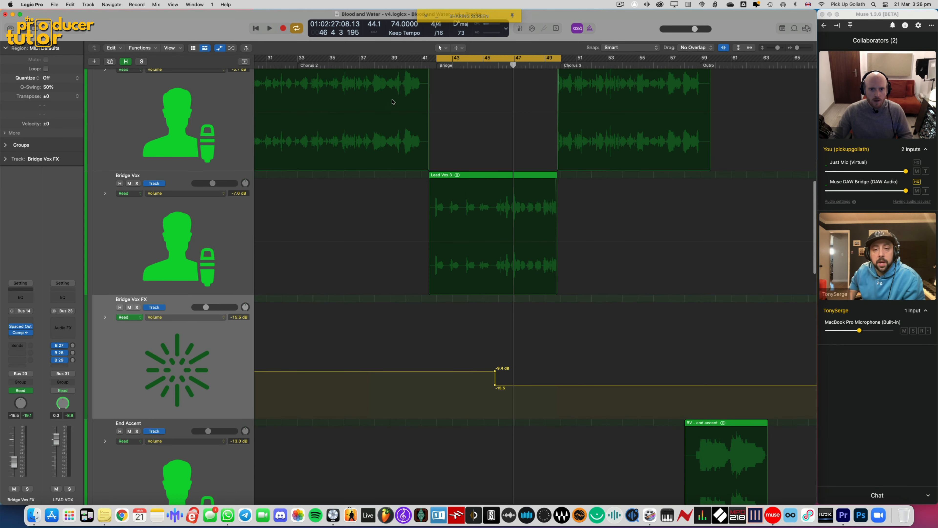
{"action": "left_click", "coordinate": [398, 64]}
{"action": "left_click", "coordinate": [437, 64]}
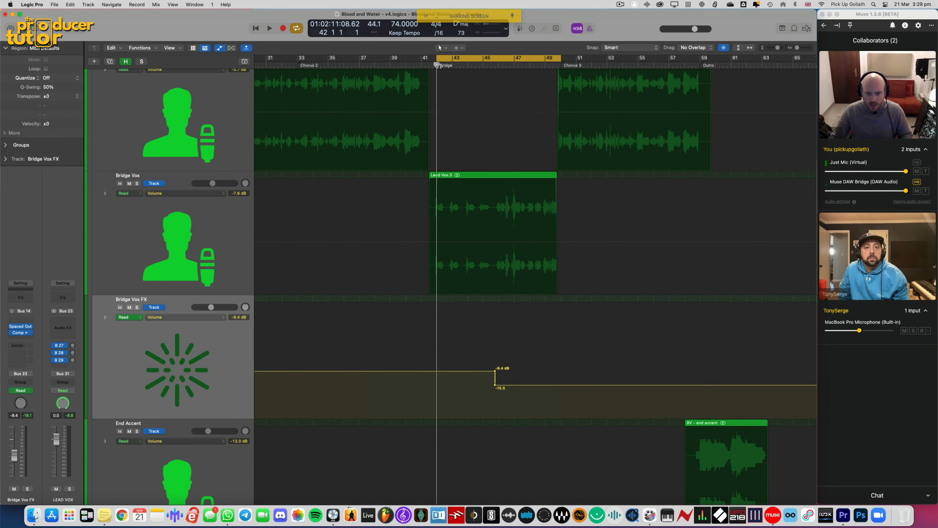
{"action": "key", "text": "space"}
Hide the track automation, collapse the LEAD VOX stack and fit the whole arrangement in view
{"action": "key", "text": "a"}
{"action": "scroll", "coordinate": [275, 154], "scroll_direction": "up", "scroll_amount": 10}
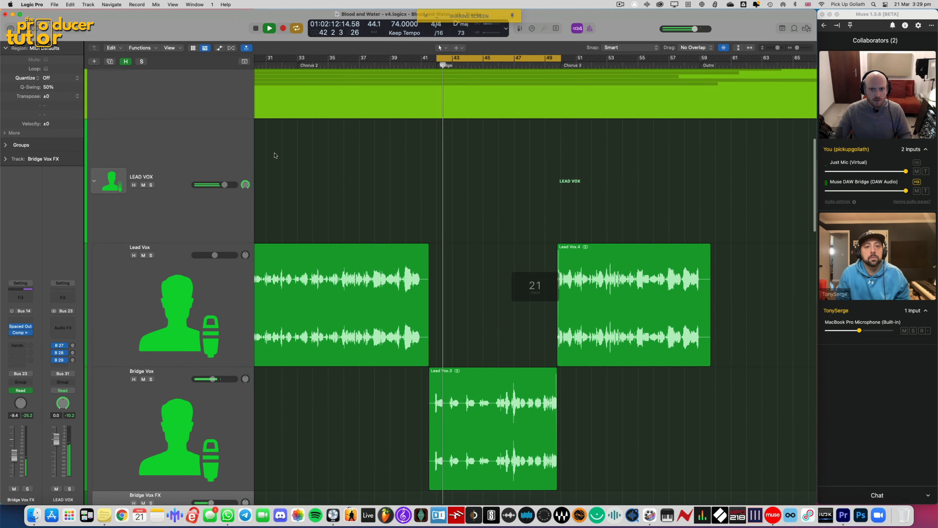
{"action": "left_click", "coordinate": [94, 196]}
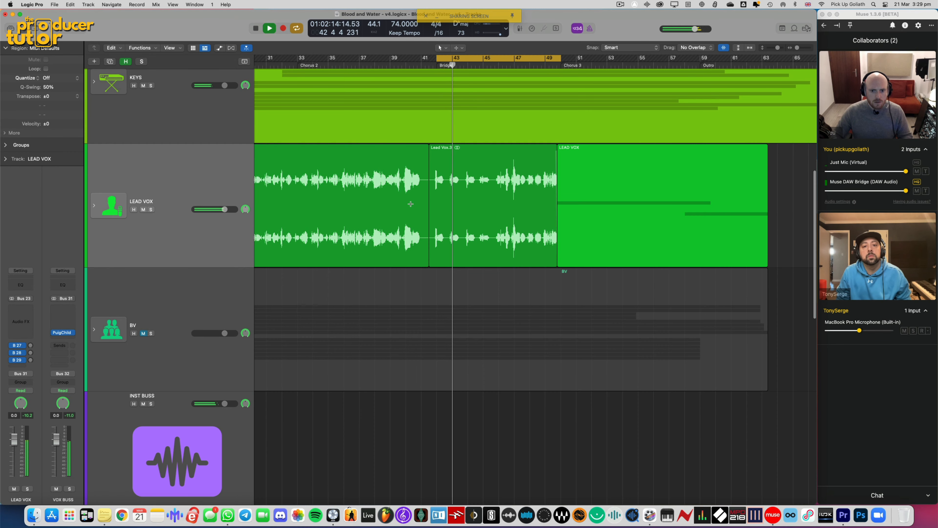
{"action": "key", "text": "z"}
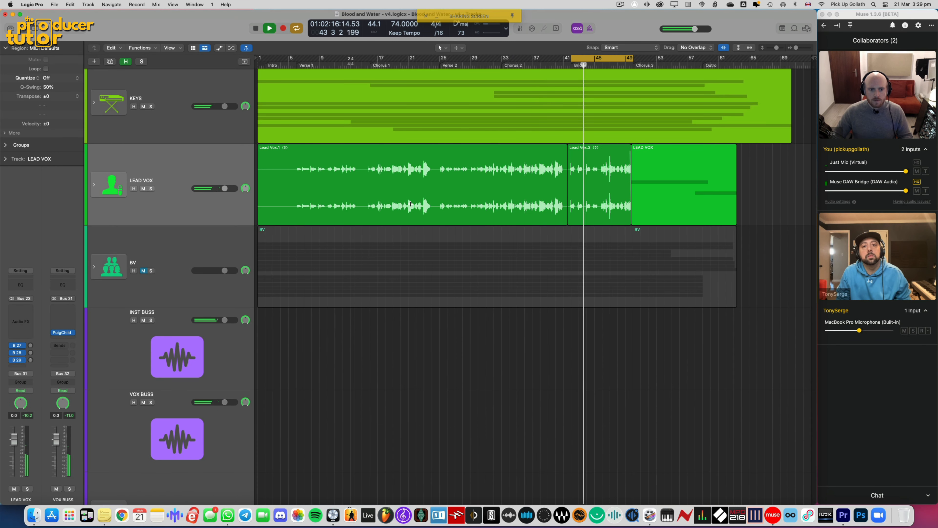
{"action": "scroll", "coordinate": [414, 204], "scroll_direction": "up", "scroll_amount": 5}
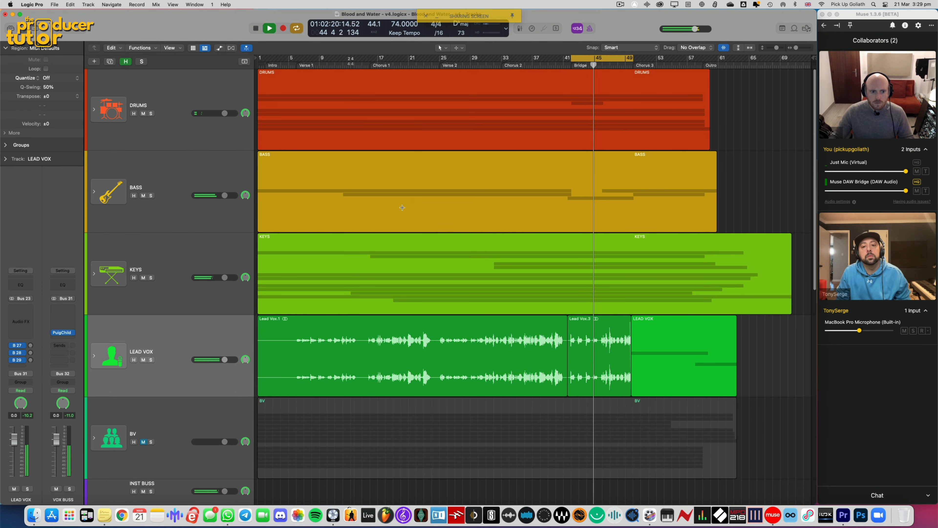
Expand the KEYS stack and select the Arp Buss track
{"action": "left_click", "coordinate": [232, 255]}
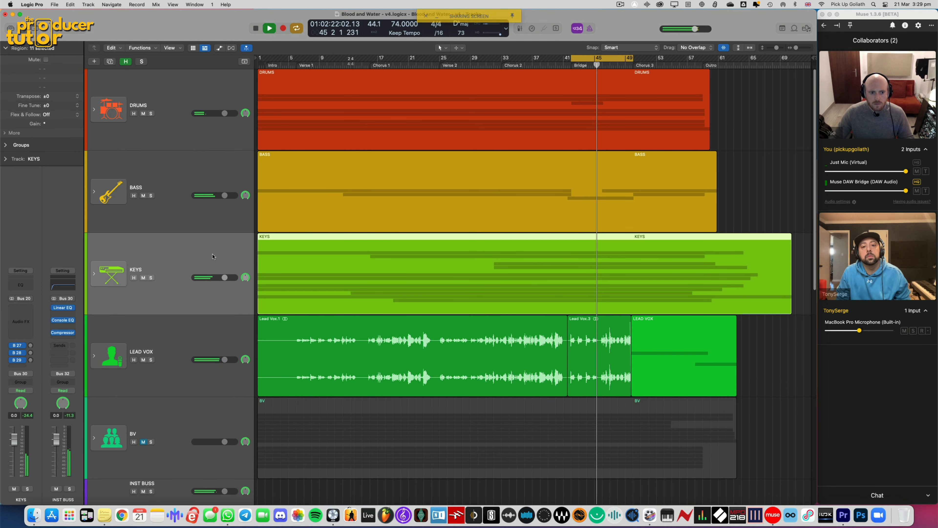
{"action": "left_click", "coordinate": [94, 273]}
{"action": "scroll", "coordinate": [139, 355], "scroll_direction": "down", "scroll_amount": 5}
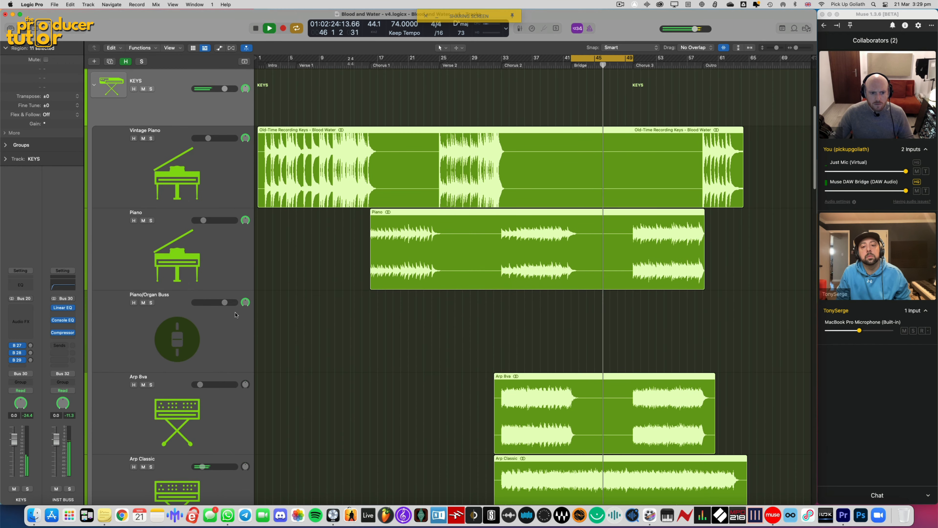
{"action": "scroll", "coordinate": [140, 355], "scroll_direction": "down", "scroll_amount": 5}
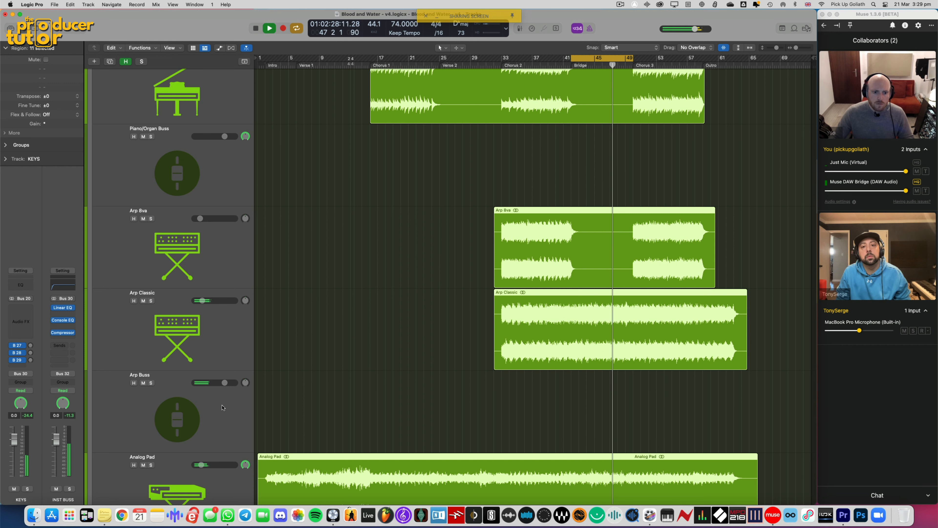
{"action": "left_click", "coordinate": [223, 392]}
{"action": "scroll", "coordinate": [302, 358], "scroll_direction": "down", "scroll_amount": 1}
{"action": "scroll", "coordinate": [315, 358], "scroll_direction": "down", "scroll_amount": 1}
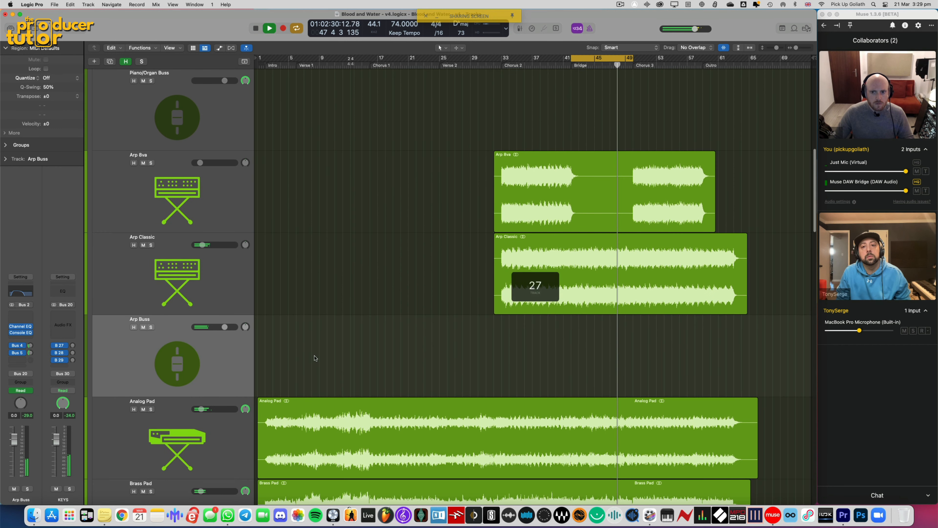
Show automation and move the start of Arp Buss's High Cut Frequency rise from bar 48 back to bar 46
{"action": "key", "text": "a"}
{"action": "key", "text": "super+Right"}
{"action": "key", "text": "super+Right"}
{"action": "key", "text": "super+Right"}
{"action": "key", "text": "super+Right"}
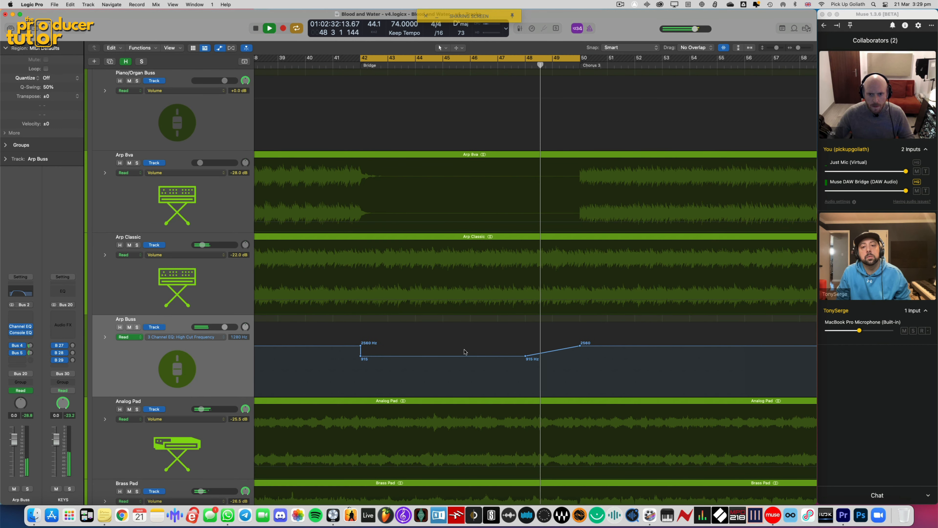
{"action": "left_click_drag", "start_coordinate": [526, 357], "coordinate": [471, 356]}
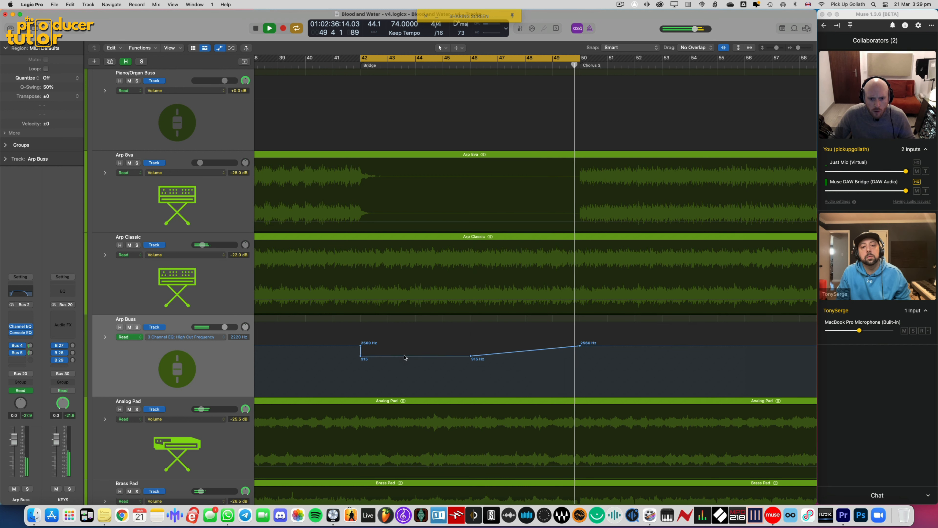
Lower Arp Buss's bridge High Cut Frequency automation, audition the track soloed, stop playback and set the level to 360 Hz
{"action": "left_click_drag", "start_coordinate": [404, 356], "coordinate": [432, 373]}
{"action": "key", "text": "s"}
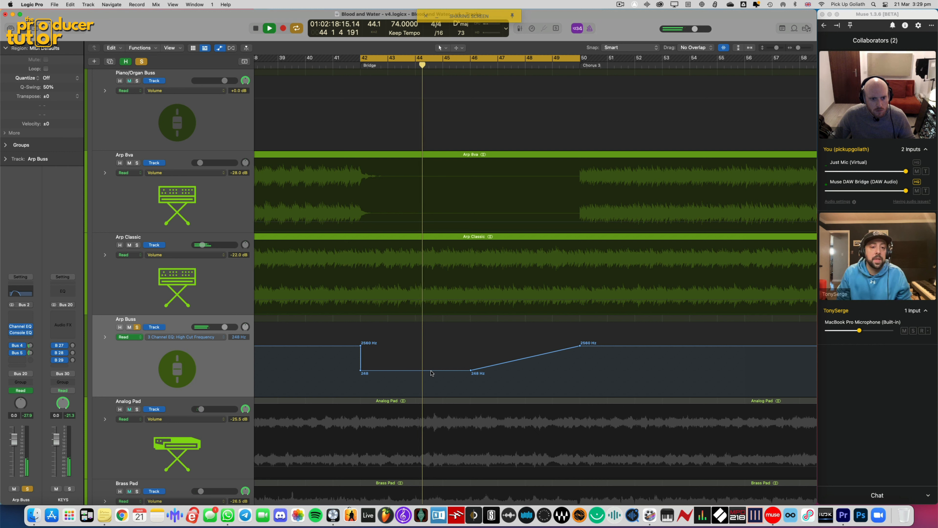
{"action": "key", "text": "space"}
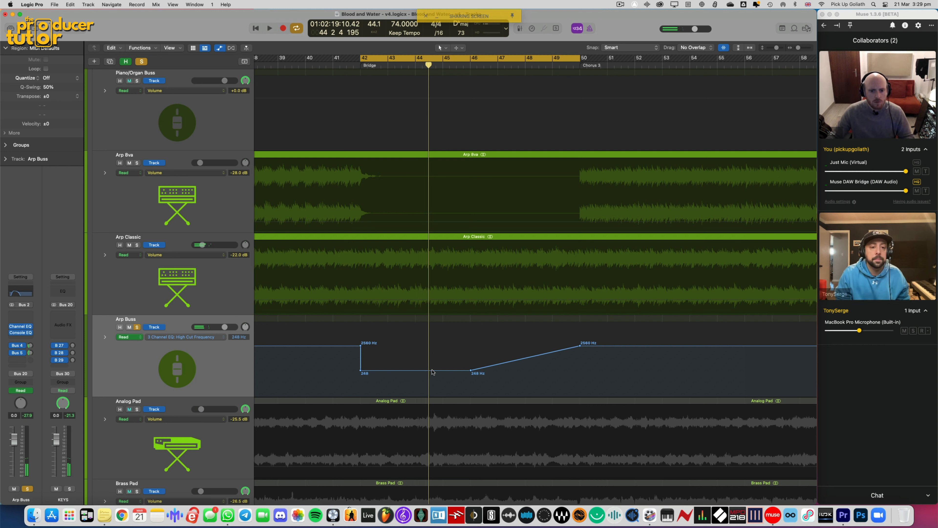
{"action": "left_click_drag", "start_coordinate": [429, 373], "coordinate": [429, 368]}
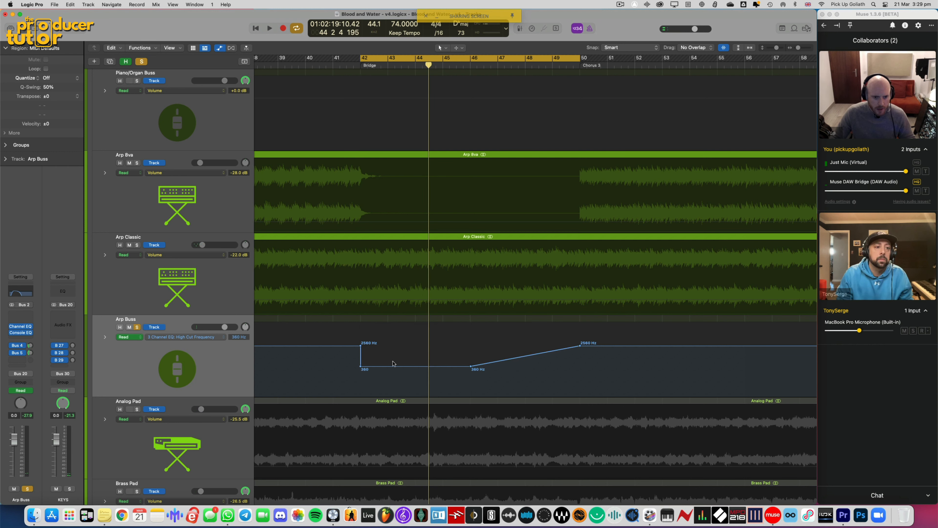
Resume playback of the bridge and open Arp Buss's Channel EQ from the mixer, placing it below the automation lane
{"action": "left_click", "coordinate": [220, 287]}
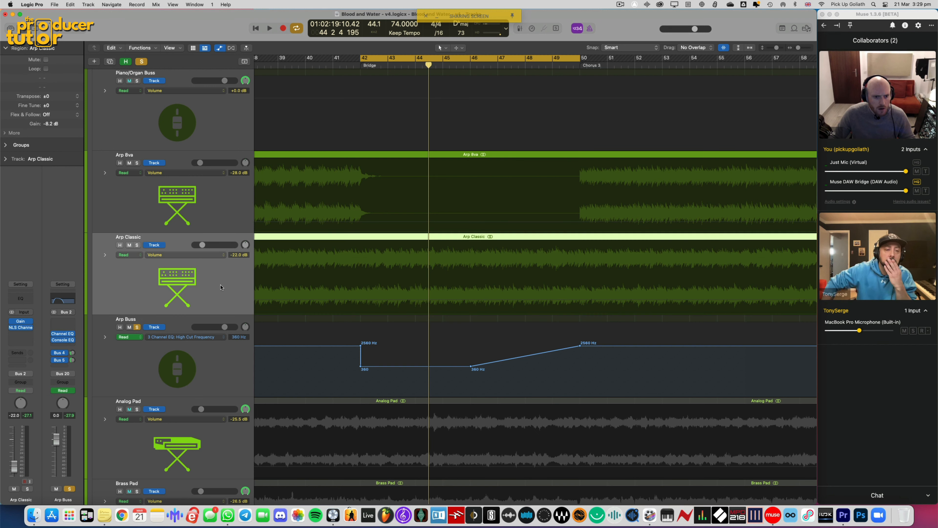
{"action": "key", "text": "x"}
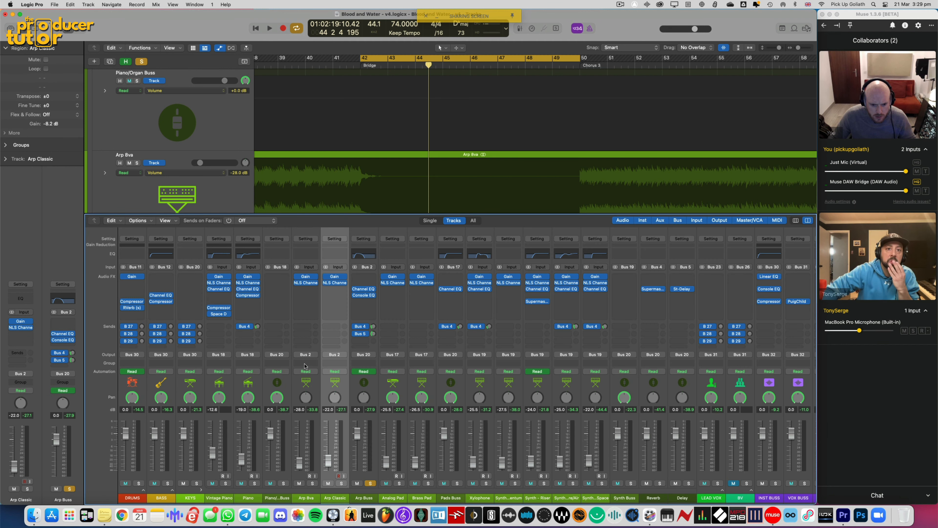
{"action": "left_click", "coordinate": [368, 392]}
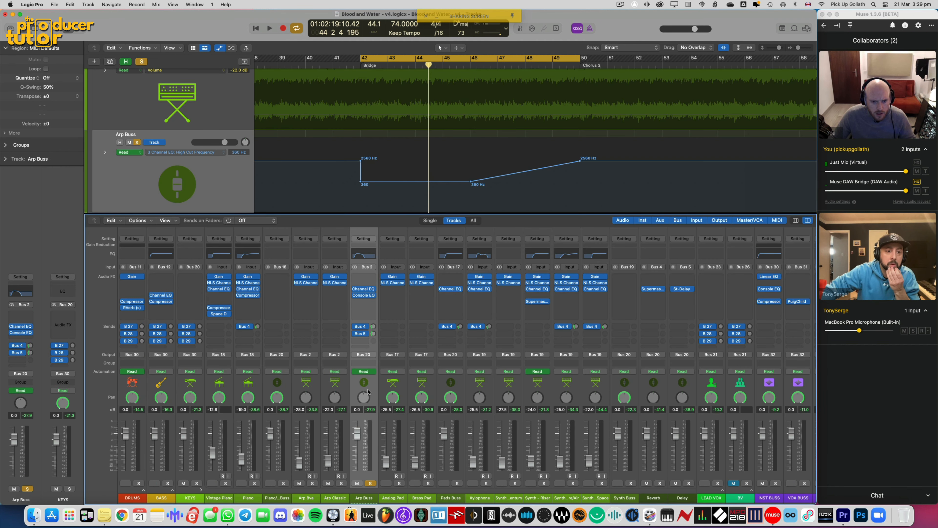
{"action": "key", "text": "space"}
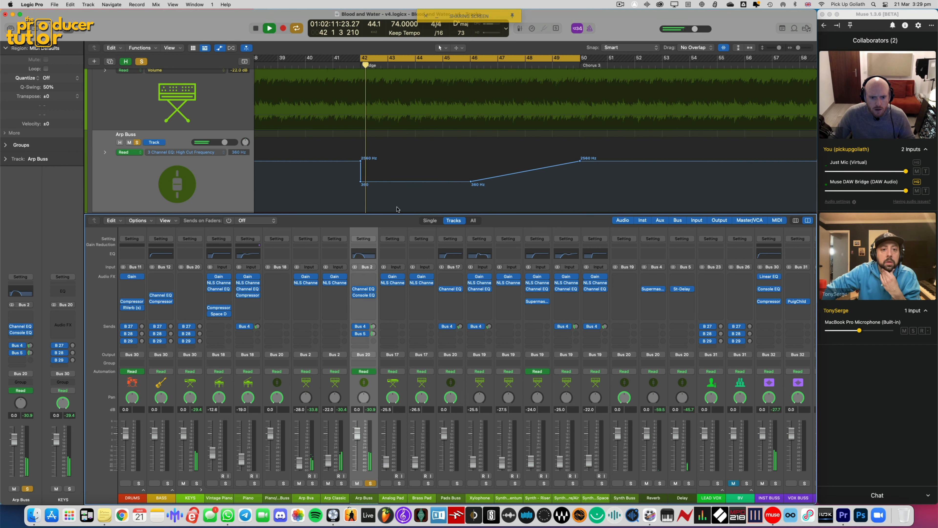
{"action": "left_click", "coordinate": [365, 289]}
{"action": "left_click_drag", "start_coordinate": [411, 165], "coordinate": [529, 211]}
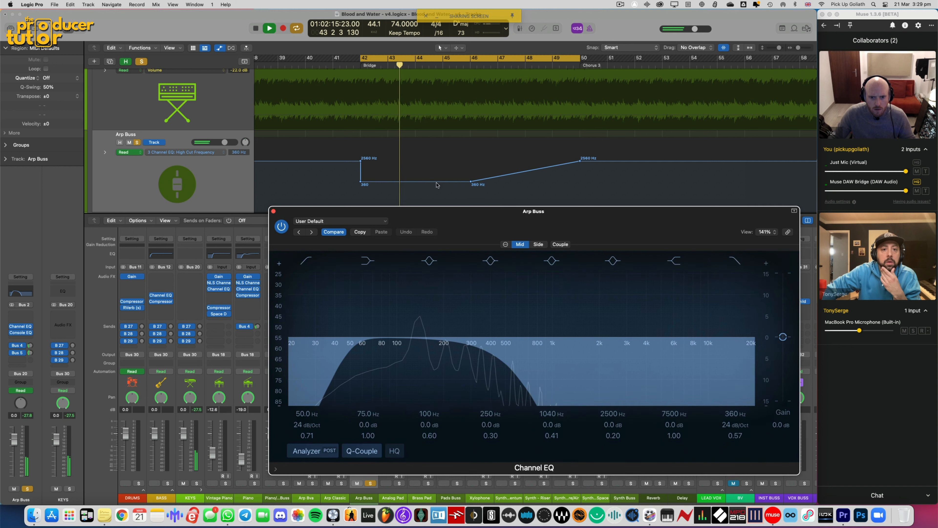
During playback, lower Arp Buss's bridge High Cut Frequency automation to about 288 Hz and move the Channel EQ window aside
{"action": "left_click_drag", "start_coordinate": [436, 182], "coordinate": [439, 238]}
{"action": "mouse_move", "coordinate": [428, 205]}
{"action": "left_mouse_down"}
{"action": "mouse_move", "coordinate": [427, 169]}
{"action": "mouse_move", "coordinate": [425, 189]}
{"action": "left_mouse_up"}
{"action": "left_click_drag", "start_coordinate": [431, 248], "coordinate": [565, 142]}
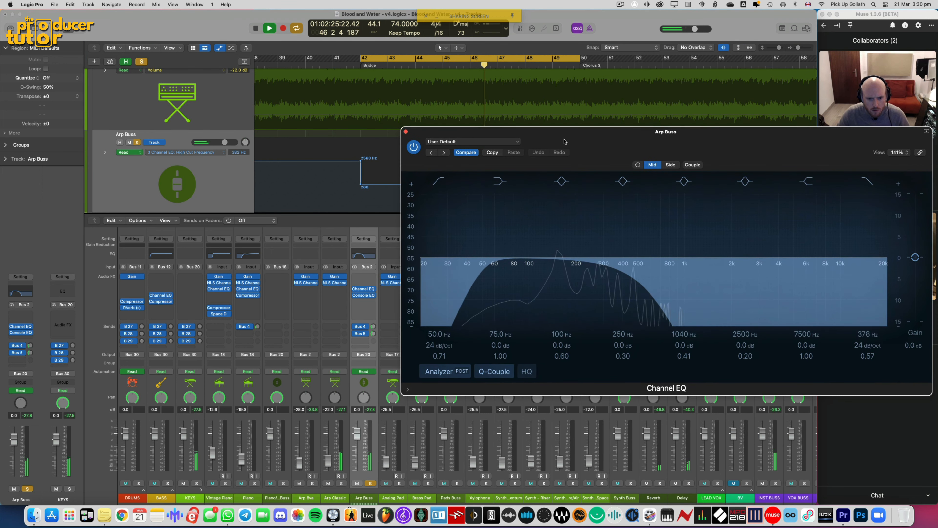
Pause playback, solo the Arp 8va and Arp Classic tracks, and audition them at the start of the bridge
{"action": "key", "text": "space"}
{"action": "left_click", "coordinate": [339, 396]}
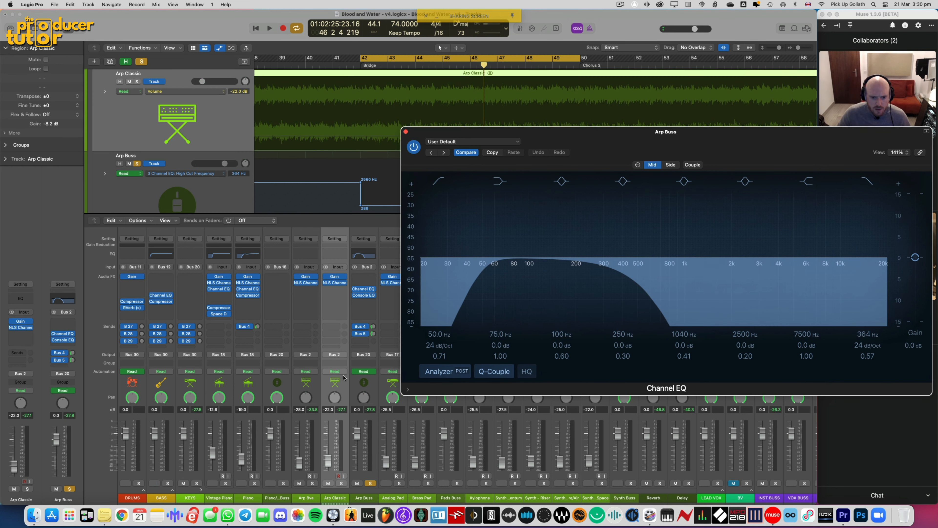
{"action": "left_click", "coordinate": [310, 383]}
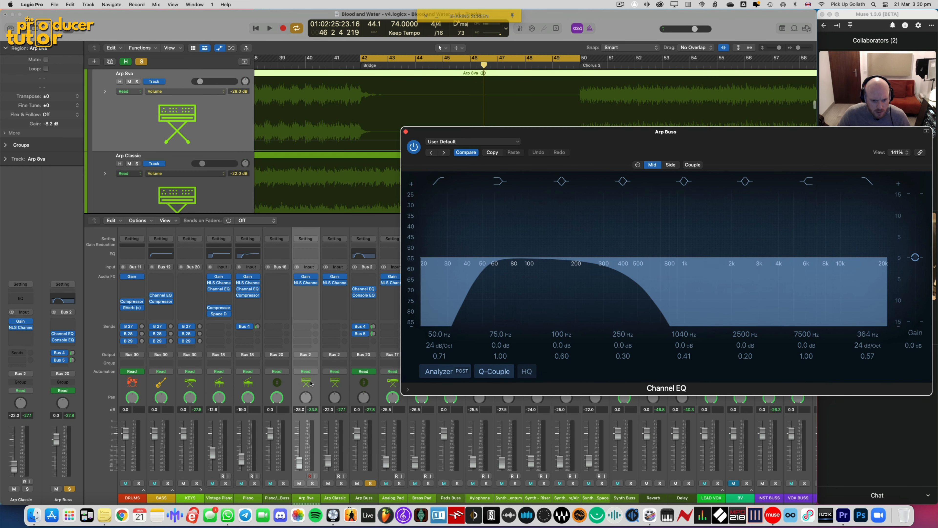
{"action": "left_click", "coordinate": [313, 484]}
{"action": "key", "text": "space"}
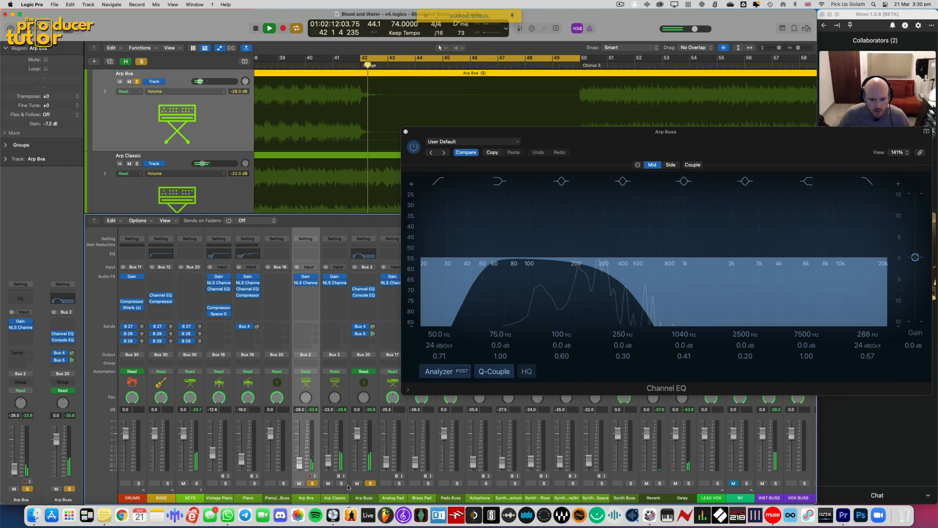
{"action": "left_click", "coordinate": [342, 484]}
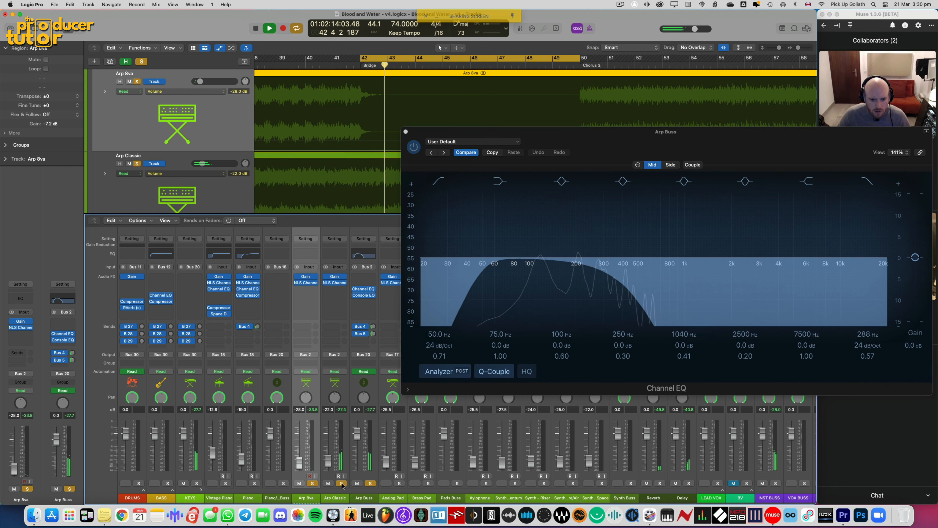
Clear the Arp 8va and Arp Classic solos, moving the Channel EQ window off their strips, and restart playback with Arp Buss soloed
{"action": "left_click_drag", "start_coordinate": [429, 137], "coordinate": [326, 228]}
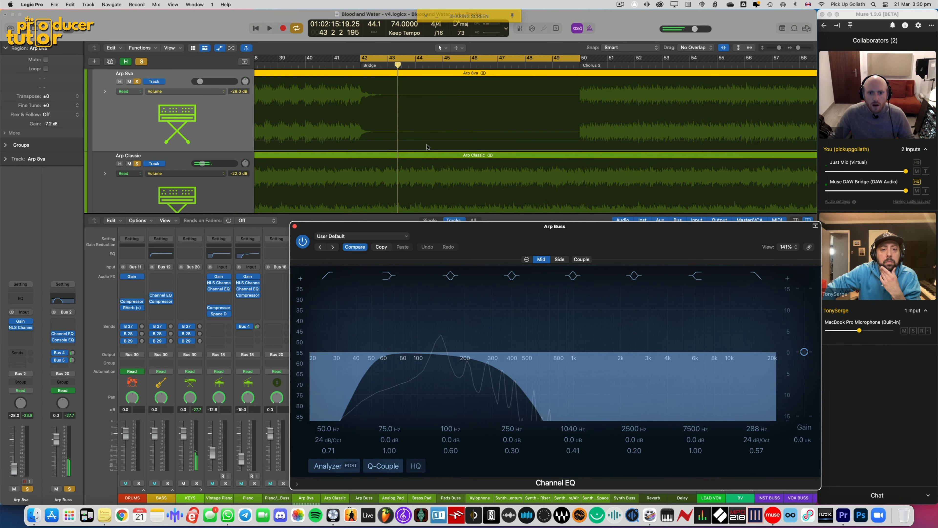
{"action": "left_click_drag", "start_coordinate": [426, 240], "coordinate": [376, 208]}
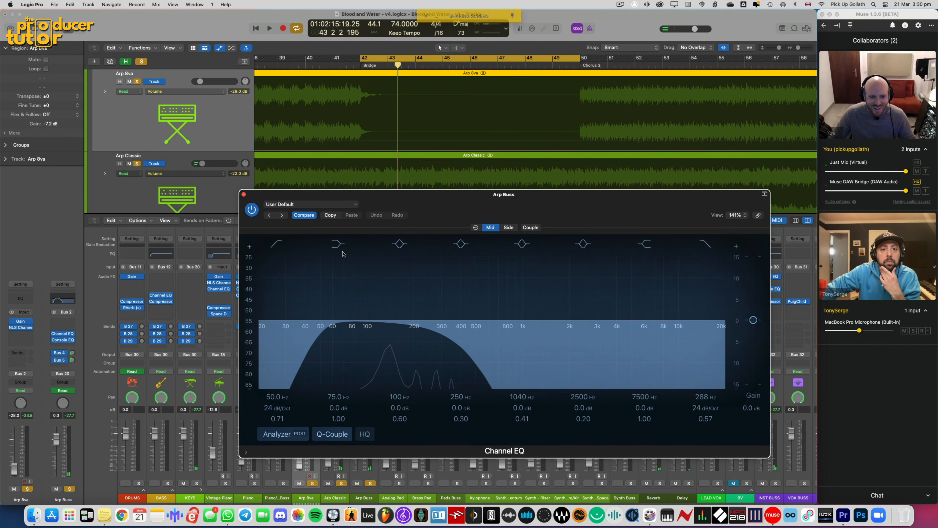
{"action": "left_click_drag", "start_coordinate": [247, 194], "coordinate": [306, 179]}
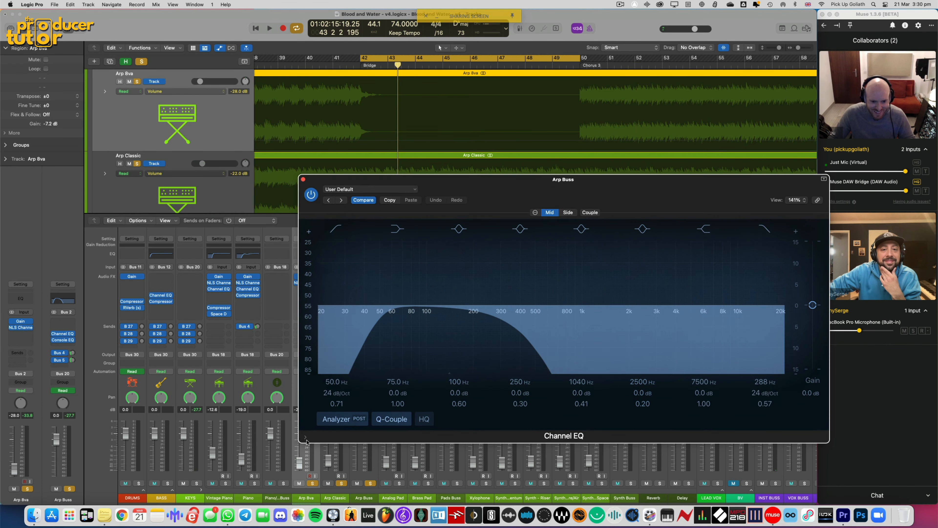
{"action": "left_click", "coordinate": [312, 484]}
{"action": "key", "text": "space"}
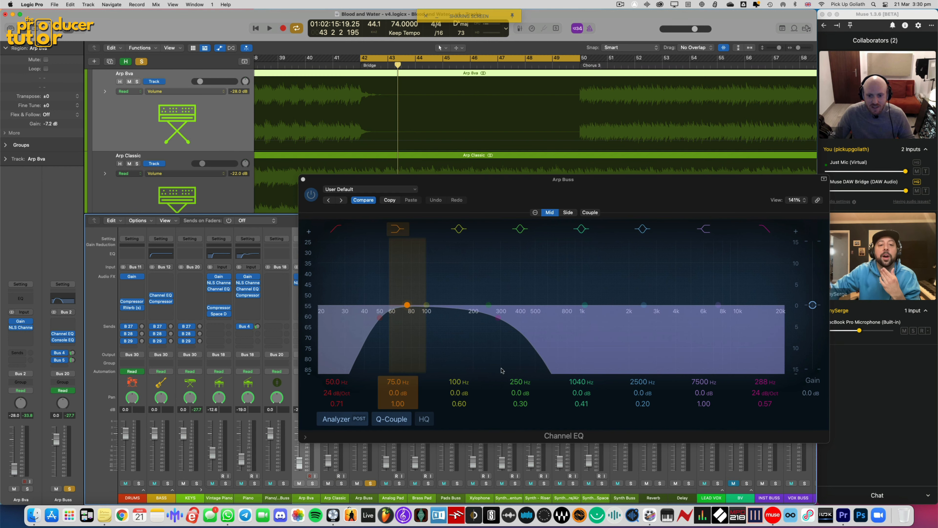
Place the Channel EQ window below the Arp Buss lane and lower its bridge High Cut Frequency automation to 122 Hz
{"action": "left_click_drag", "start_coordinate": [502, 195], "coordinate": [467, 289]}
{"action": "scroll", "coordinate": [443, 179], "scroll_direction": "down", "scroll_amount": 5}
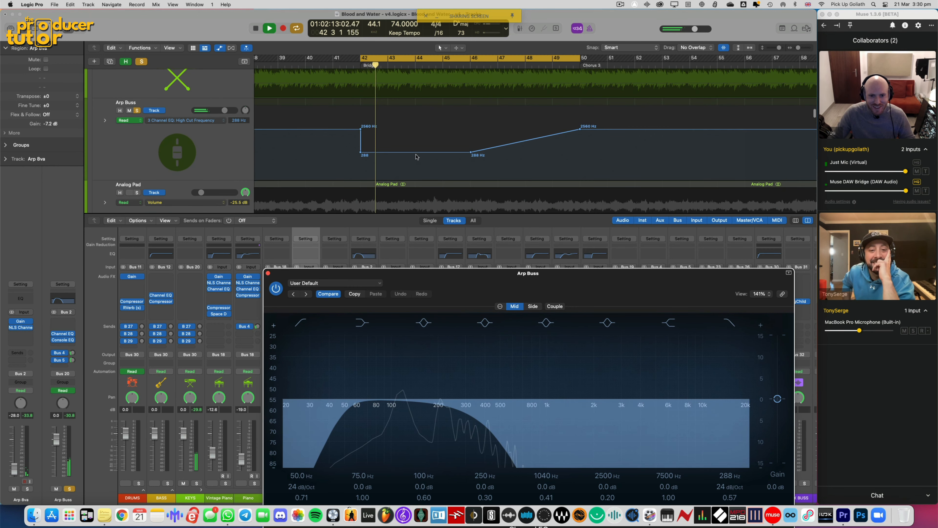
{"action": "left_click_drag", "start_coordinate": [417, 153], "coordinate": [417, 163]}
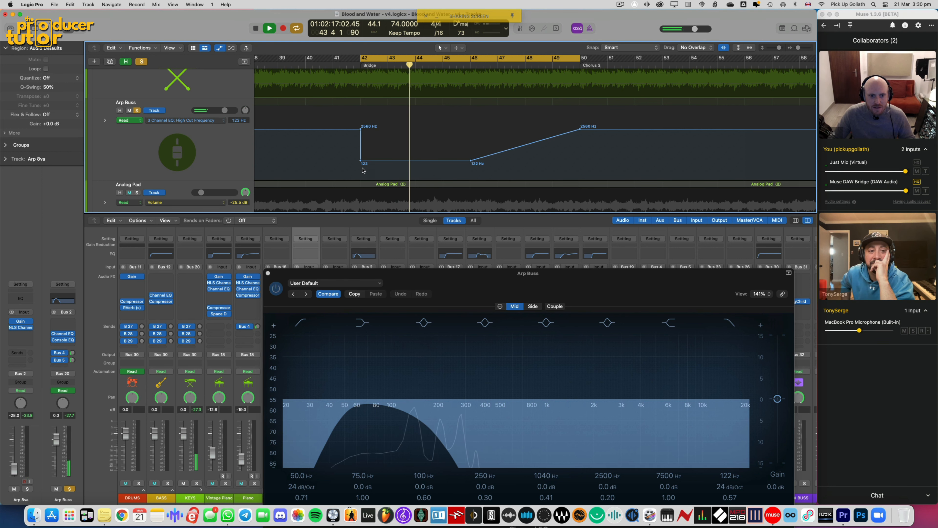
In Arp Buss's Channel EQ, switch to Side processing and enable the high cut at 795 Hz
{"action": "left_click_drag", "start_coordinate": [419, 272], "coordinate": [382, 193]}
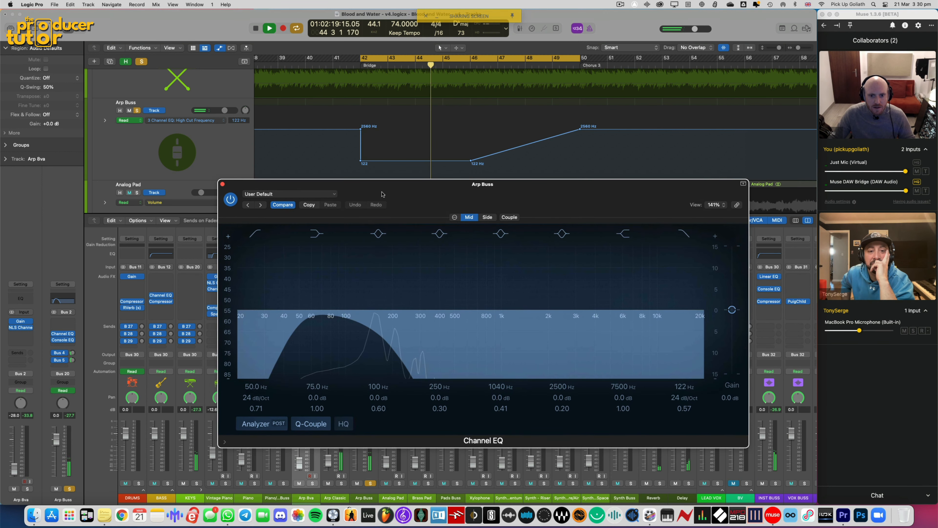
{"action": "left_click", "coordinate": [488, 217]}
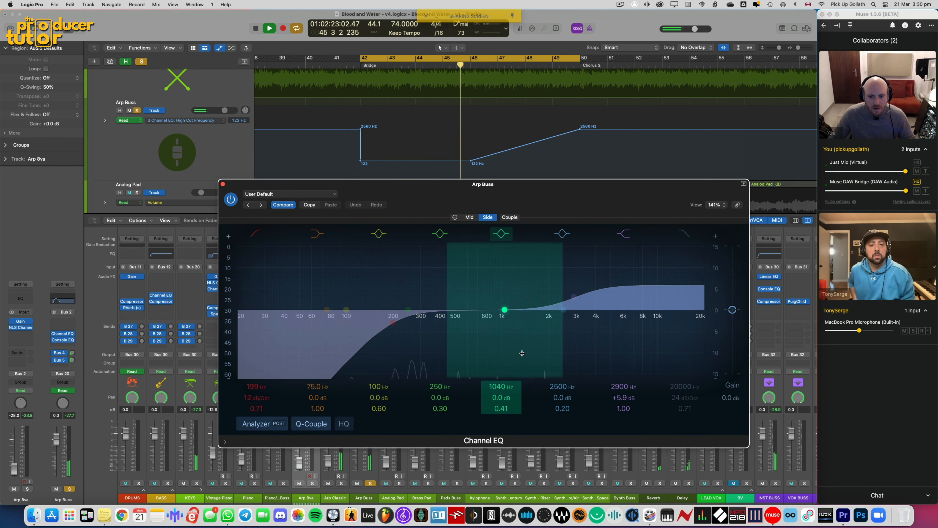
{"action": "left_click", "coordinate": [685, 234]}
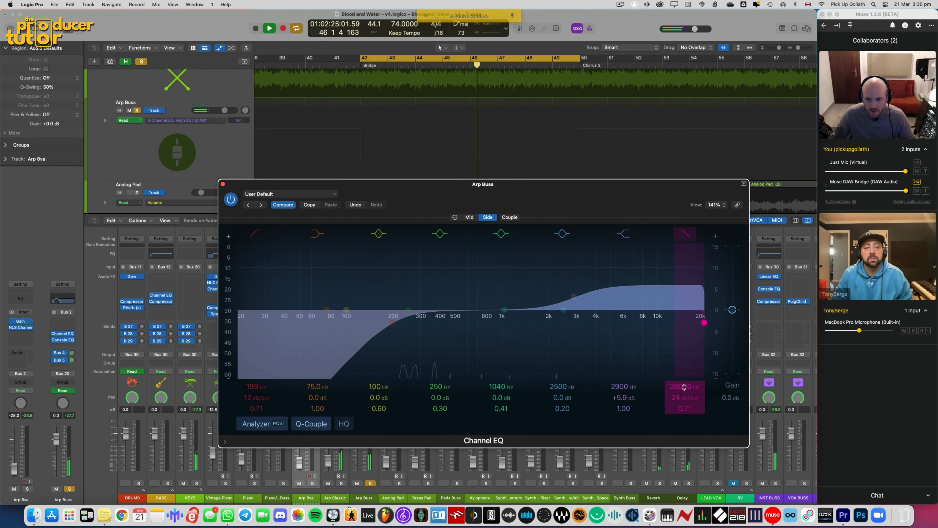
{"action": "left_click_drag", "start_coordinate": [684, 354], "coordinate": [480, 343]}
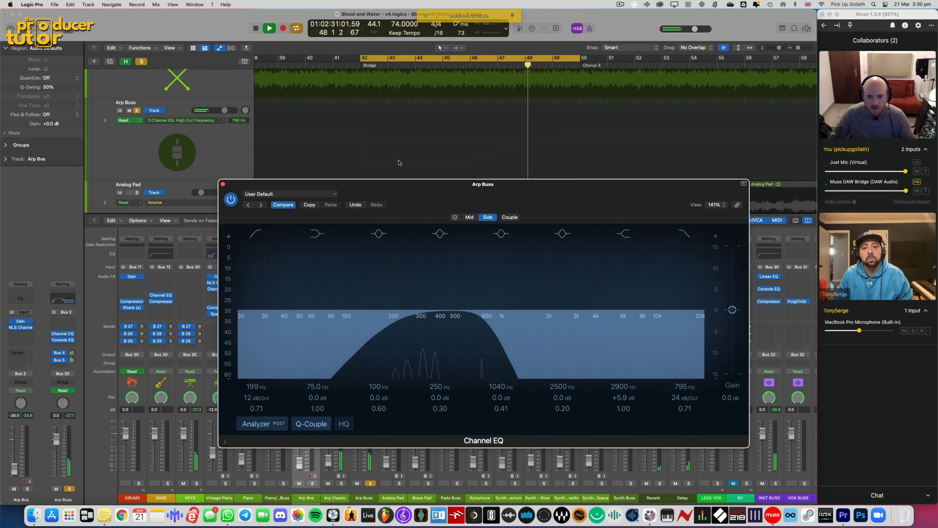
Automate Arp Buss's Side High Cut Frequency: 20000 Hz outside the bridge, 795 Hz from bar 42, rising from bar 46 to bar 50
{"action": "left_click_drag", "start_coordinate": [369, 142], "coordinate": [577, 138]}
{"action": "left_click", "coordinate": [385, 143]}
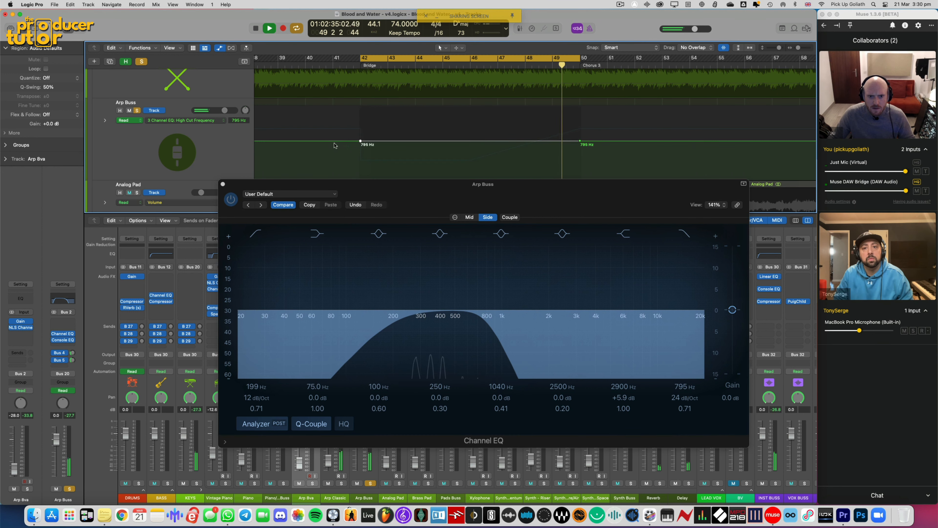
{"action": "left_click_drag", "start_coordinate": [332, 142], "coordinate": [335, 106]}
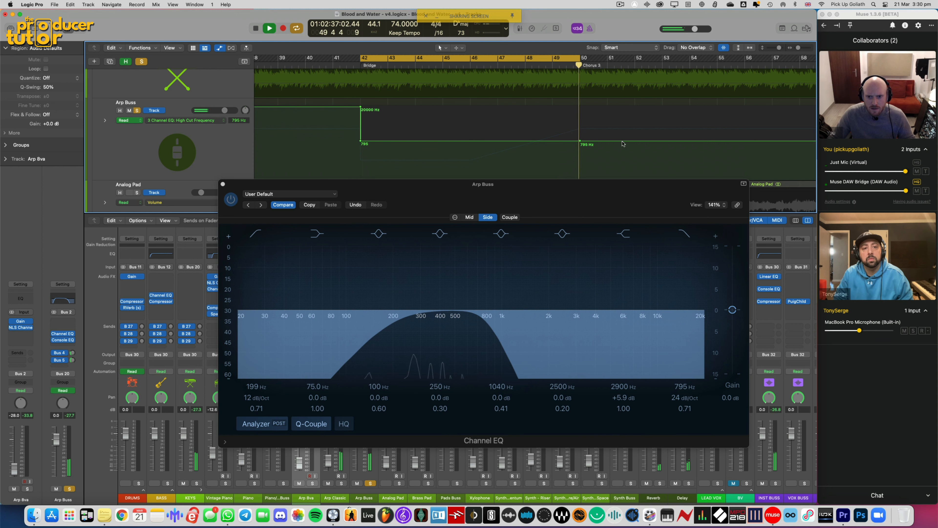
{"action": "left_click_drag", "start_coordinate": [623, 144], "coordinate": [623, 76]}
{"action": "left_click_drag", "start_coordinate": [581, 144], "coordinate": [474, 145]}
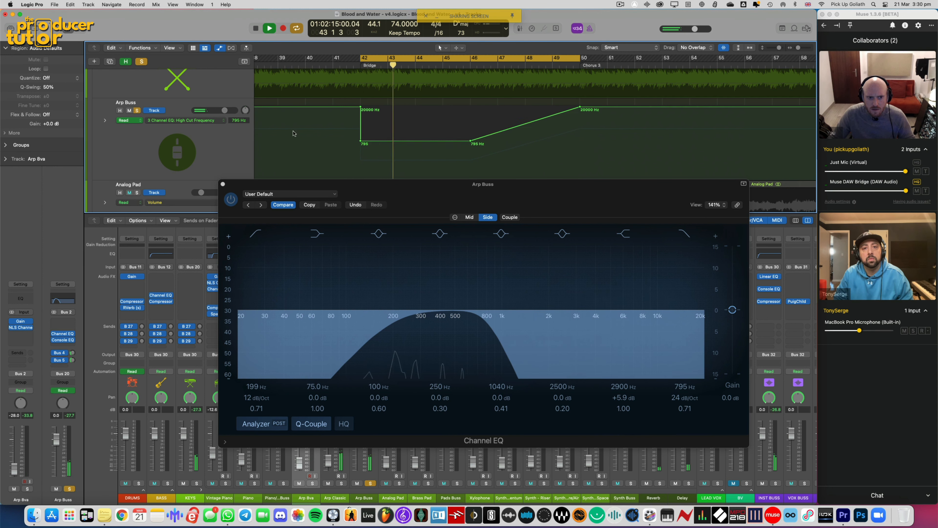
Clear all solos, close the Channel EQ window and raise Arp Buss's Side High Cut Frequency automation in the bridge to 1050 Hz
{"action": "left_click", "coordinate": [144, 62]}
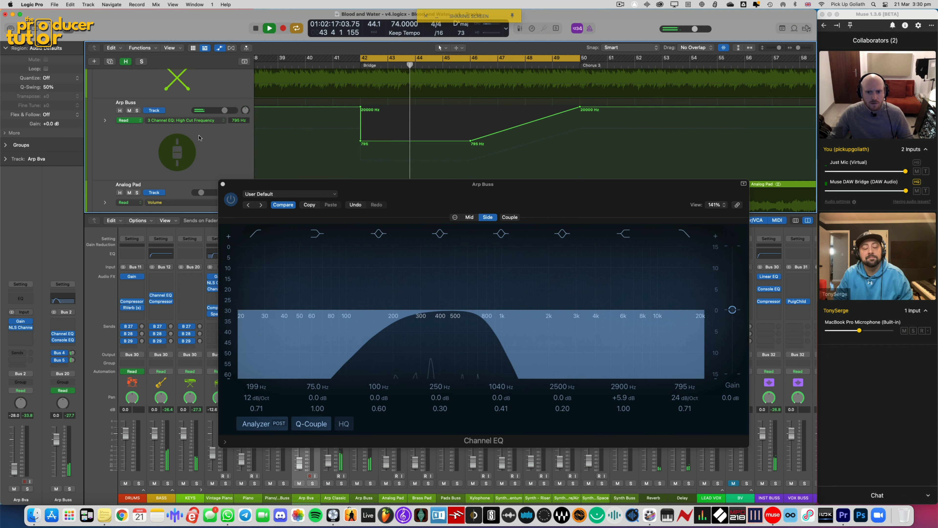
{"action": "left_click", "coordinate": [223, 184]}
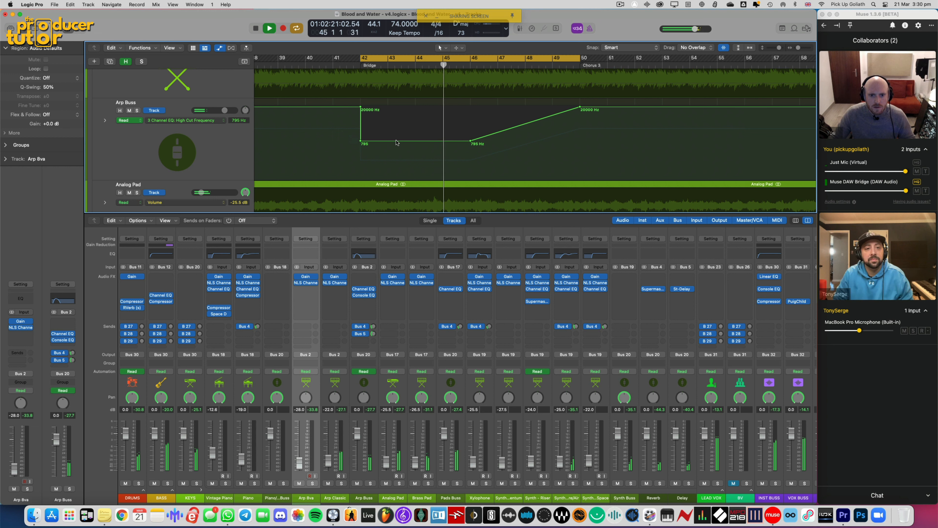
{"action": "left_click_drag", "start_coordinate": [396, 140], "coordinate": [397, 138]}
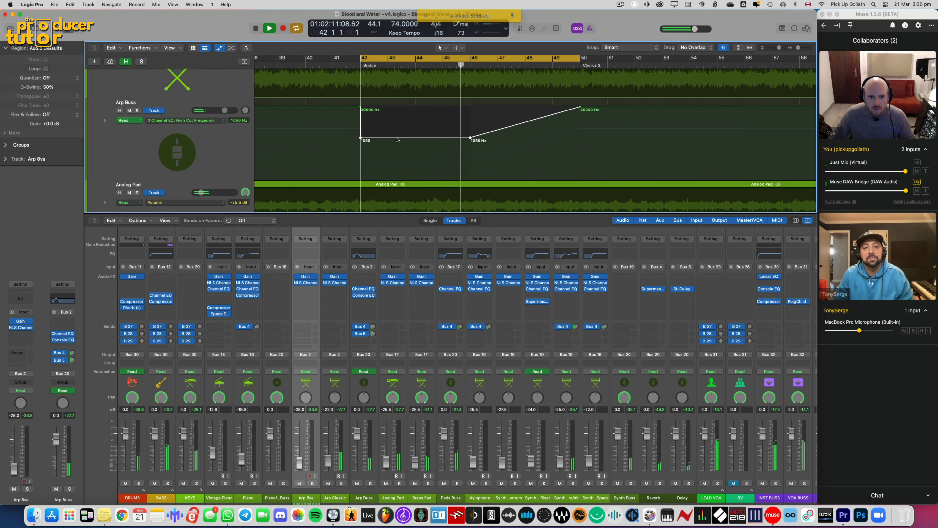
Show Arp Buss's other High Cut Frequency automation and raise its bridge level to 412 Hz
{"action": "left_click", "coordinate": [165, 121]}
{"action": "left_click", "coordinate": [177, 112]}
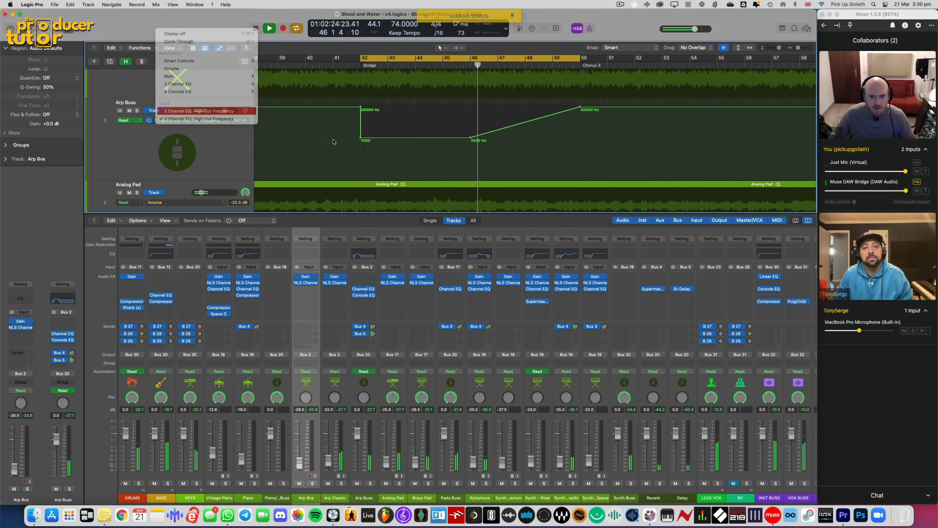
{"action": "left_click_drag", "start_coordinate": [388, 159], "coordinate": [388, 151]}
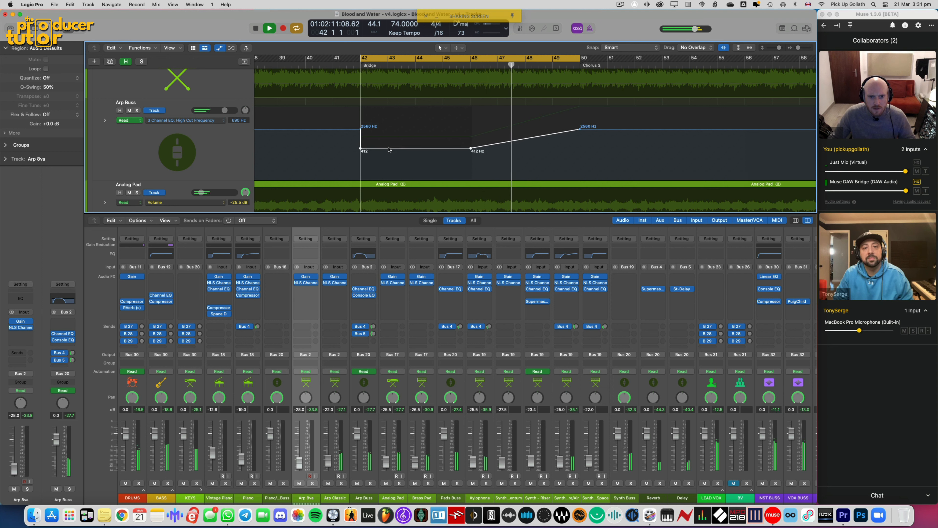
Hide the automation and the mixer, then expand the LEAD VOX track stack and stop playback
{"action": "key", "text": "a"}
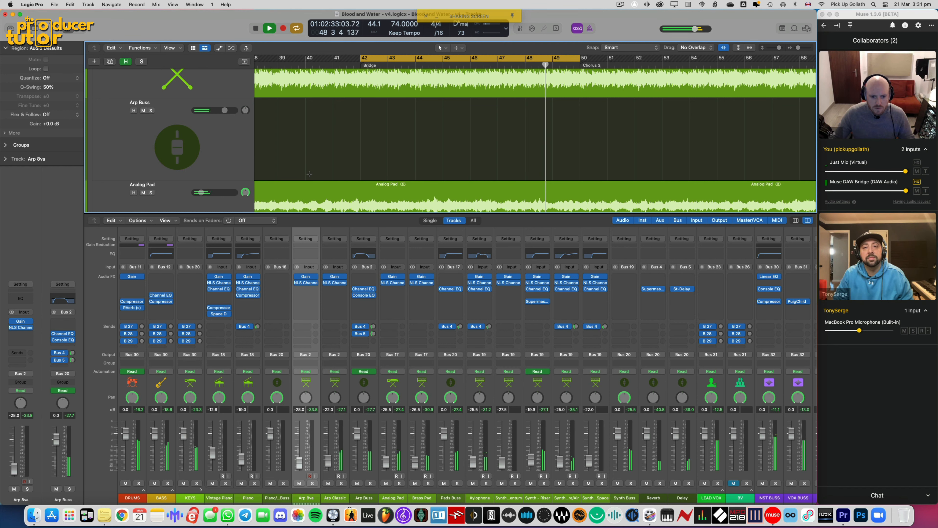
{"action": "key", "text": "x"}
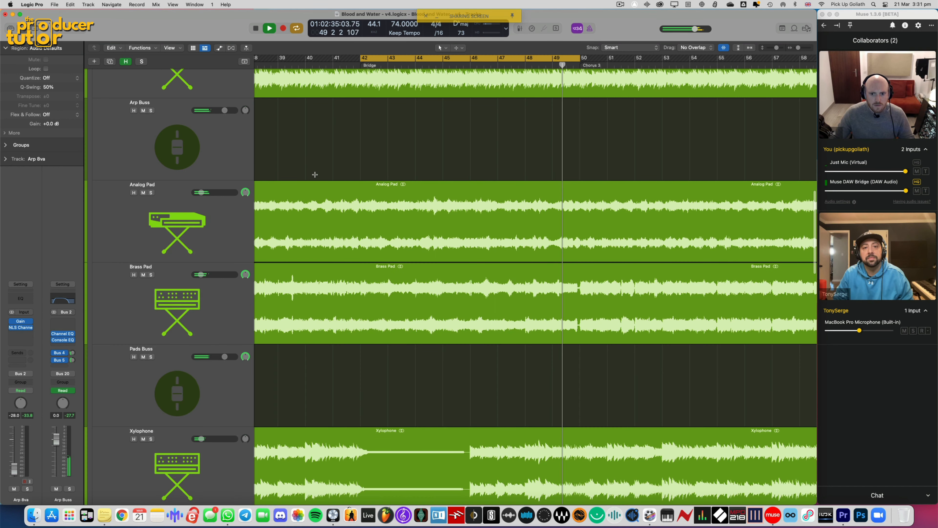
{"action": "scroll", "coordinate": [314, 173], "scroll_direction": "down", "scroll_amount": 15}
{"action": "scroll", "coordinate": [315, 175], "scroll_direction": "down", "scroll_amount": 5}
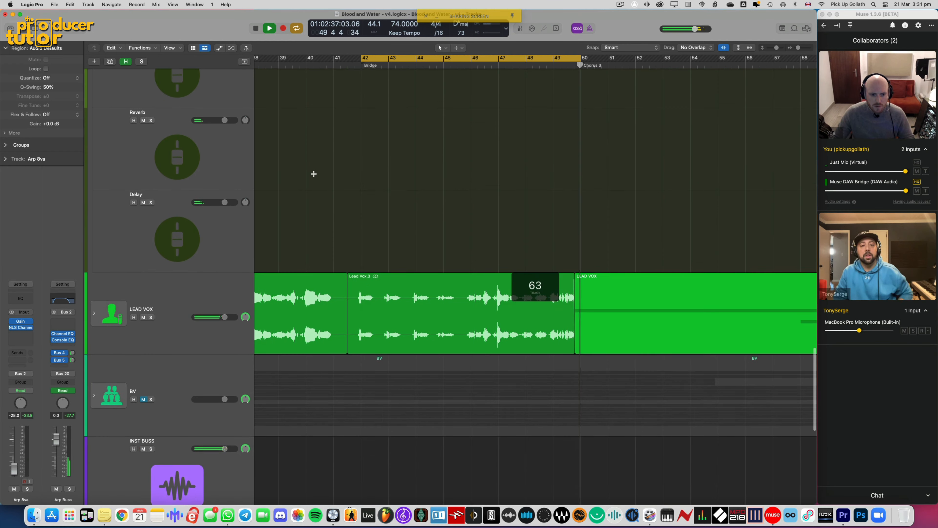
{"action": "left_click", "coordinate": [94, 307]}
{"action": "key", "text": "space"}
{"action": "scroll", "coordinate": [301, 295], "scroll_direction": "down", "scroll_amount": 3}
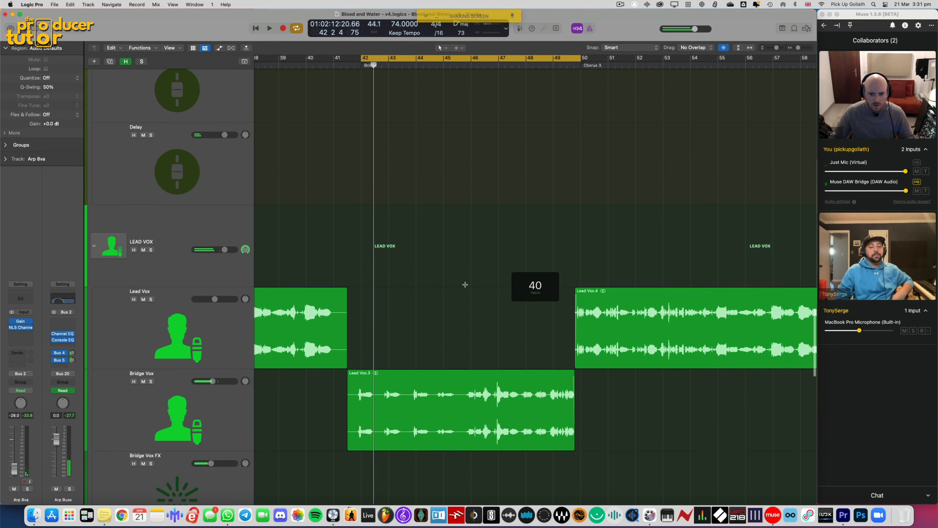
Insert a Channel EQ first in the Bridge Vox FX chain and enable its high cut at about 7000 Hz
{"action": "left_click", "coordinate": [214, 463]}
{"action": "scroll", "coordinate": [229, 425], "scroll_direction": "down", "scroll_amount": 2}
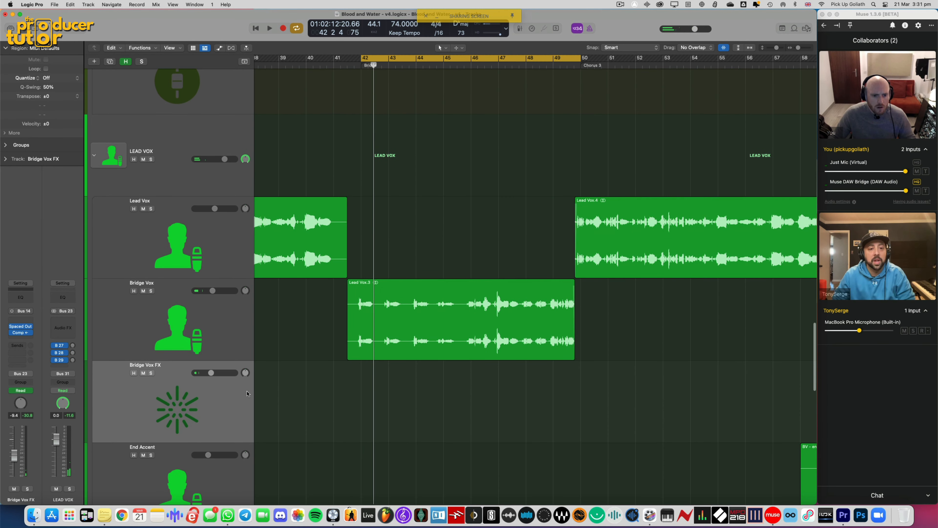
{"action": "left_click", "coordinate": [20, 298]}
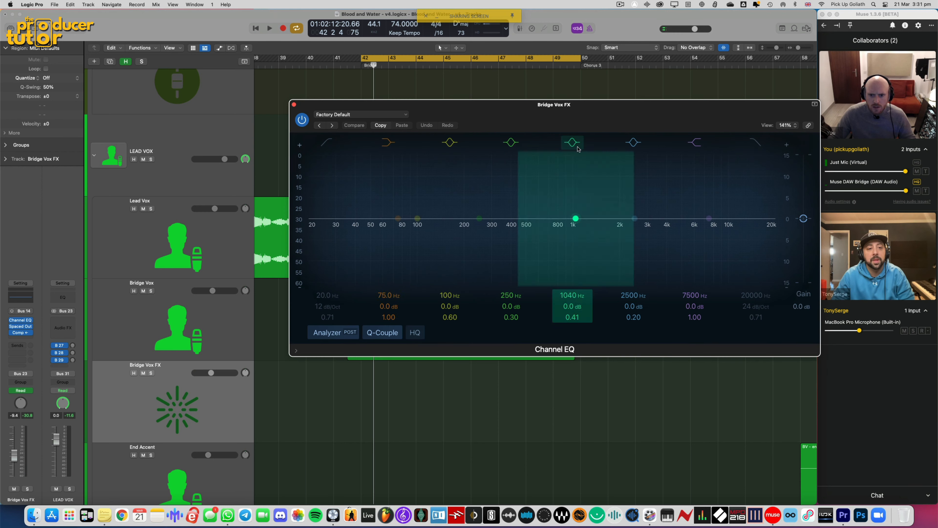
{"action": "left_click_drag", "start_coordinate": [611, 112], "coordinate": [529, 29]}
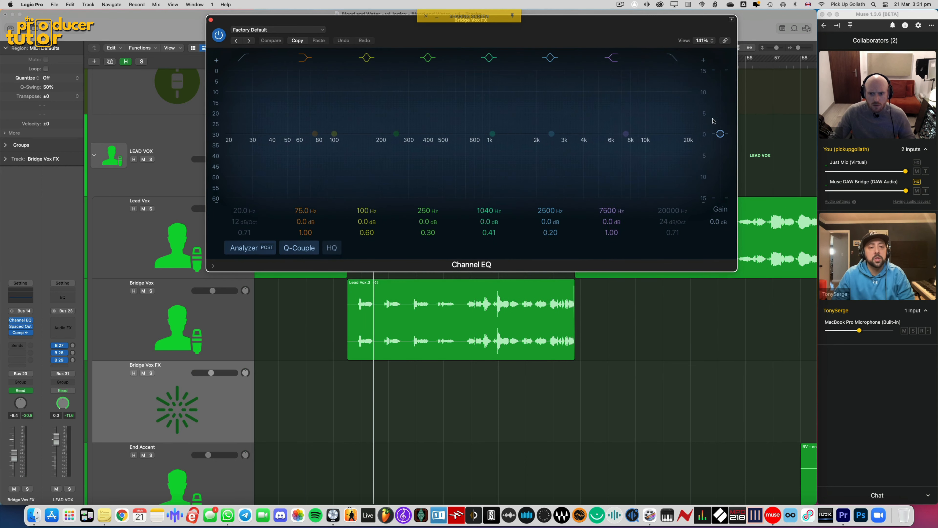
{"action": "left_click", "coordinate": [672, 63]}
{"action": "left_click_drag", "start_coordinate": [670, 173], "coordinate": [604, 177]}
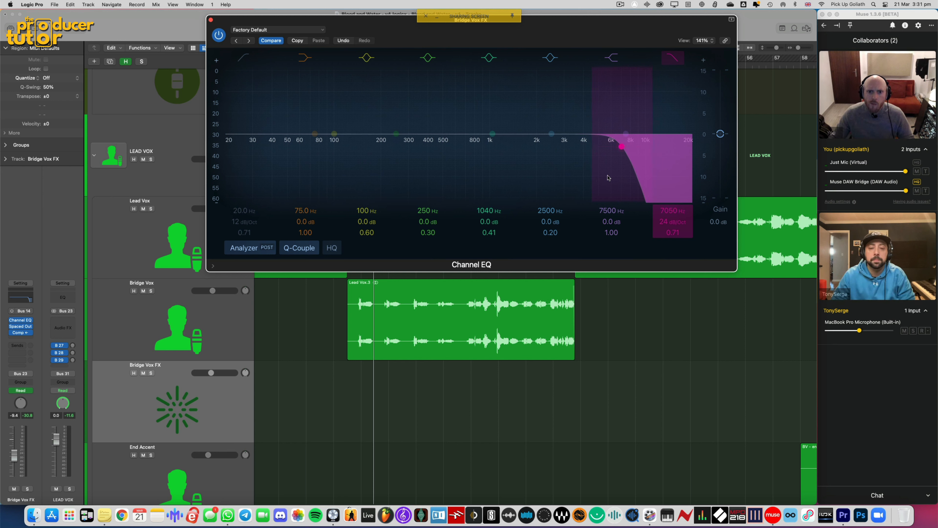
While auditioning the bridge, lower the Bridge Vox FX high cut to 3660 Hz and close the Channel EQ window
{"action": "key", "text": "space"}
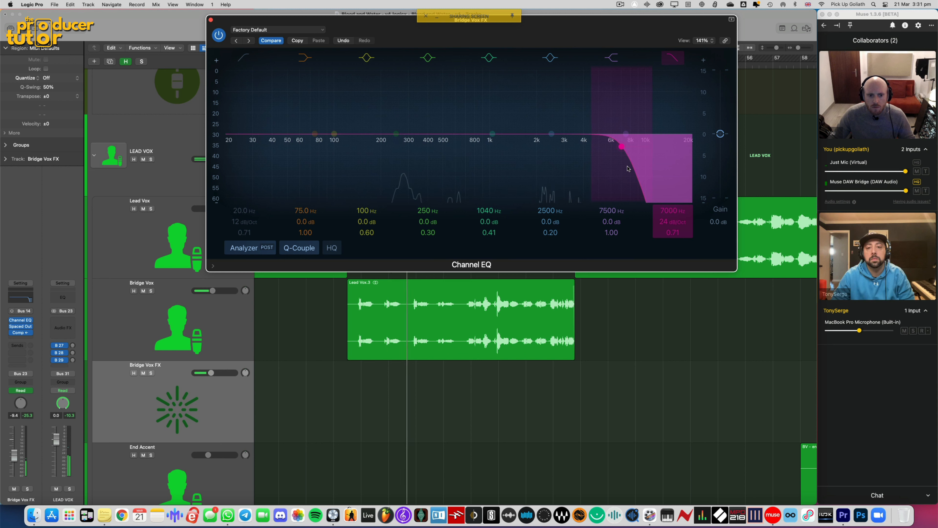
{"action": "left_click_drag", "start_coordinate": [628, 168], "coordinate": [592, 169]}
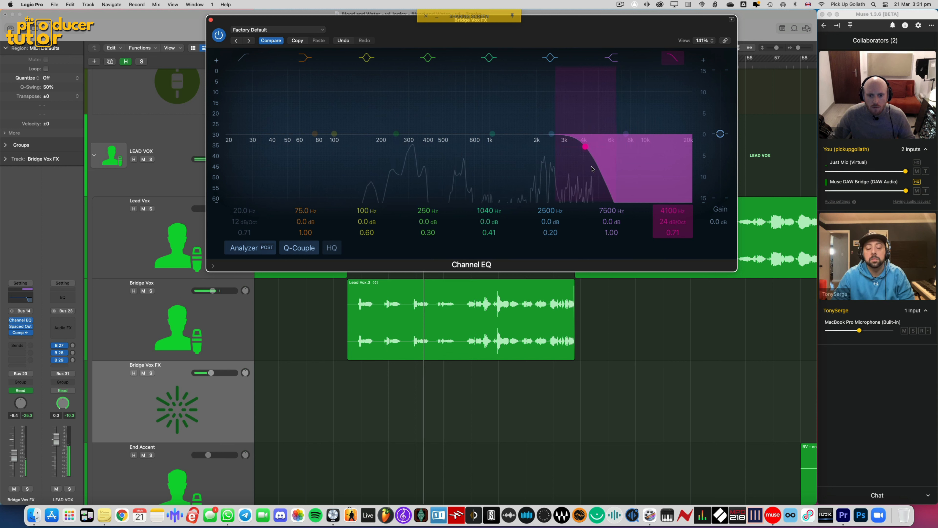
{"action": "left_click_drag", "start_coordinate": [592, 168], "coordinate": [593, 169]}
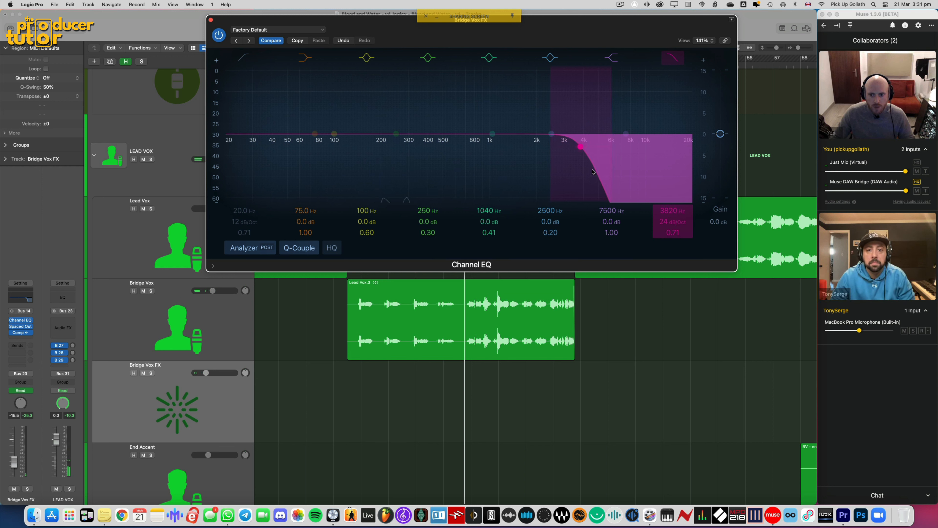
{"action": "left_click_drag", "start_coordinate": [590, 172], "coordinate": [591, 173]}
{"action": "key", "text": "space"}
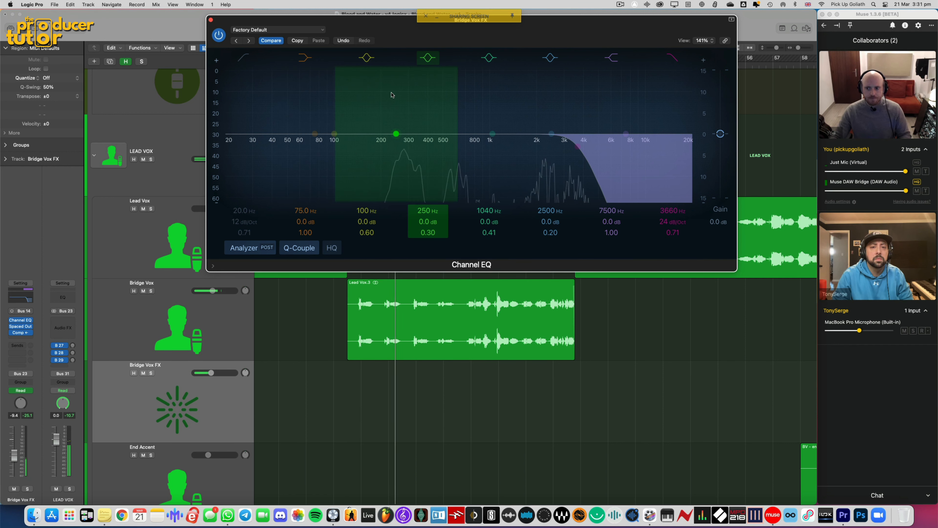
{"action": "left_click", "coordinate": [210, 19]}
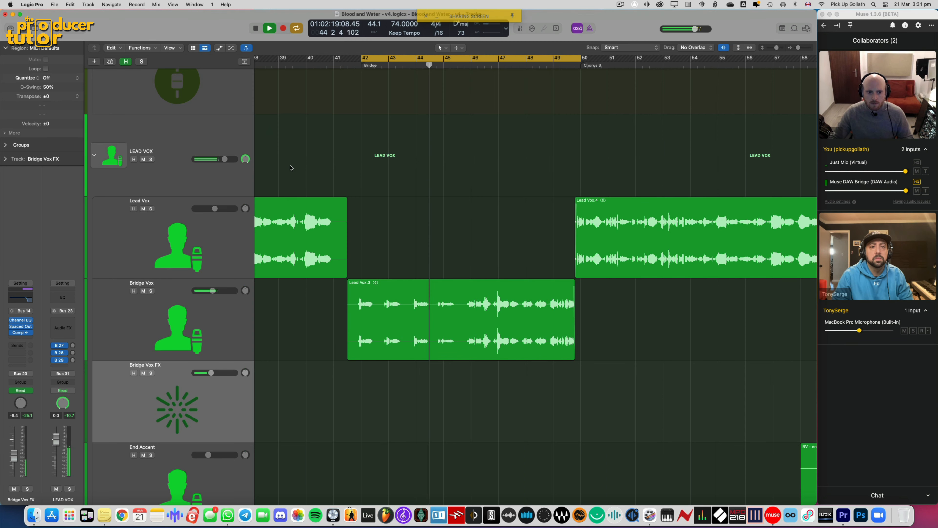
Collapse the LEAD VOX and KEYS track stacks
{"action": "key", "text": "super+Left"}
{"action": "key", "text": "super+Up"}
{"action": "key", "text": "super+Up"}
{"action": "key", "text": "super+Up"}
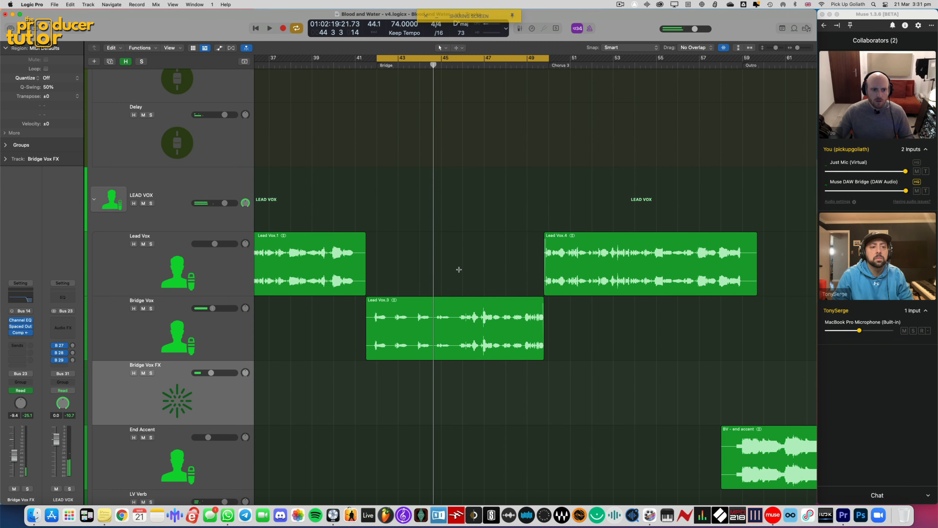
{"action": "left_click", "coordinate": [96, 200]}
{"action": "scroll", "coordinate": [108, 233], "scroll_direction": "up", "scroll_amount": 15}
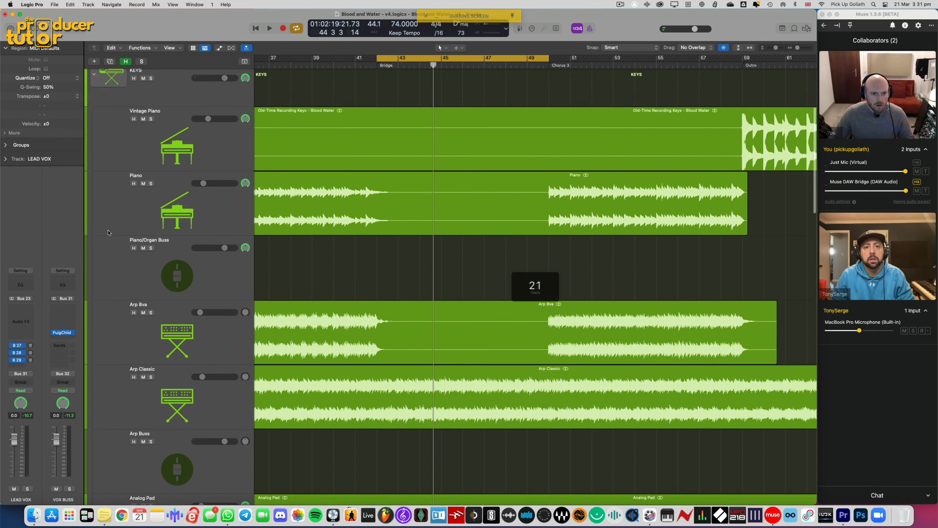
{"action": "scroll", "coordinate": [109, 233], "scroll_direction": "up", "scroll_amount": 8}
{"action": "left_click", "coordinate": [94, 233]}
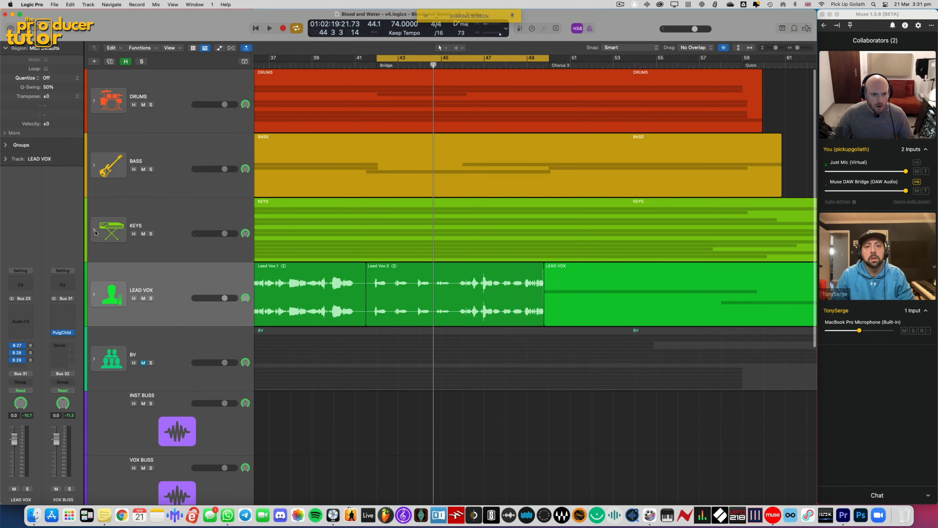
Unmute the BV track stack, select it and play the bridge
{"action": "scroll", "coordinate": [105, 232], "scroll_direction": "down", "scroll_amount": 6}
{"action": "left_click", "coordinate": [143, 255]}
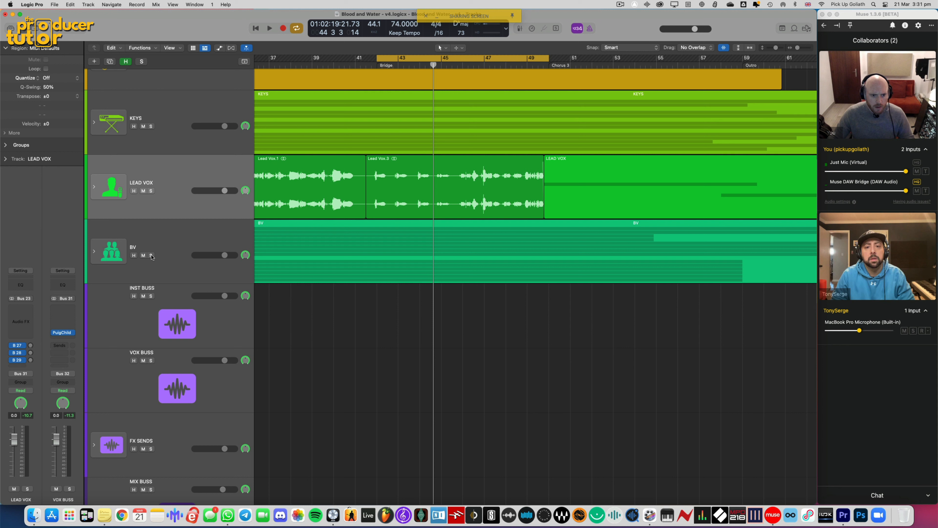
{"action": "left_click", "coordinate": [165, 251]}
{"action": "key", "text": "space"}
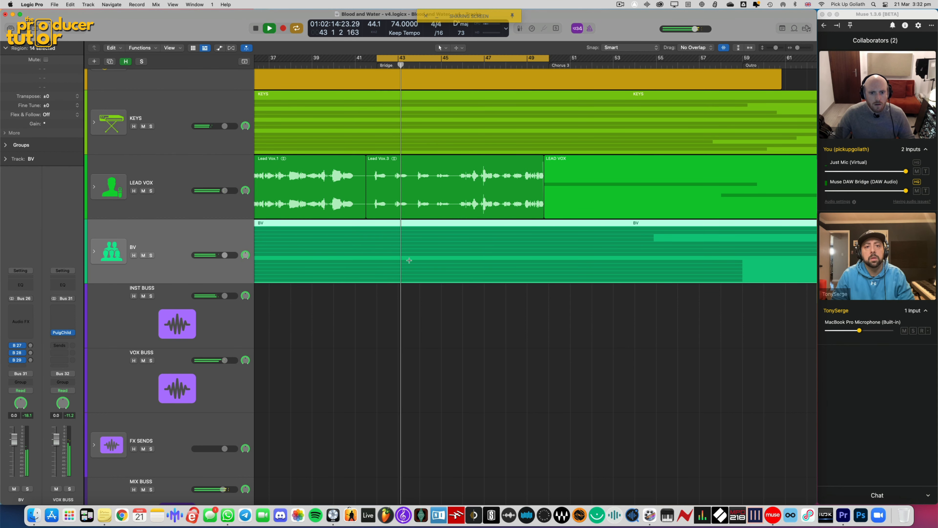
Show track automation and lower the BV stack's volume across the bridge, bars 42 to 50, to -3.0 dB
{"action": "key", "text": "a"}
{"action": "key", "text": "super+Right"}
{"action": "key", "text": "super+Right"}
{"action": "key", "text": "super+Right"}
{"action": "key", "text": "super+Down"}
{"action": "key", "text": "super+Down"}
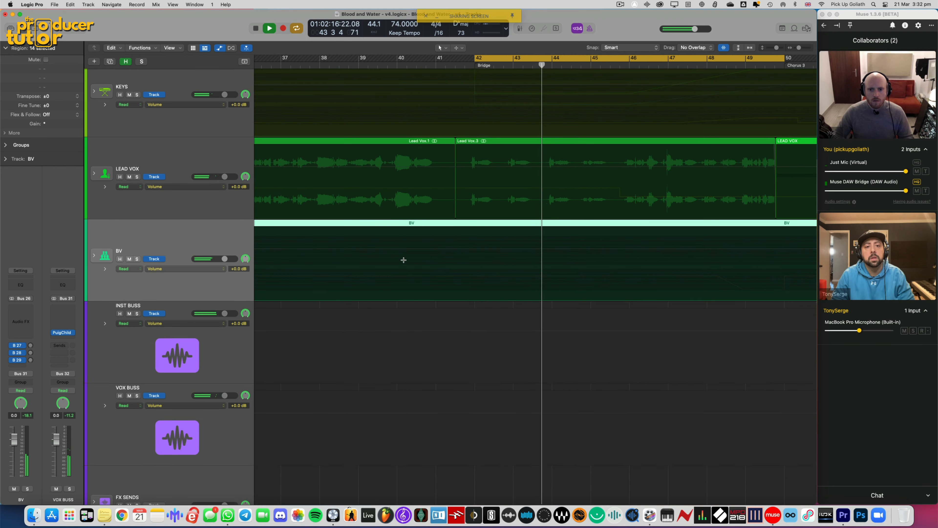
{"action": "scroll", "coordinate": [403, 261], "scroll_direction": "right", "scroll_amount": 5}
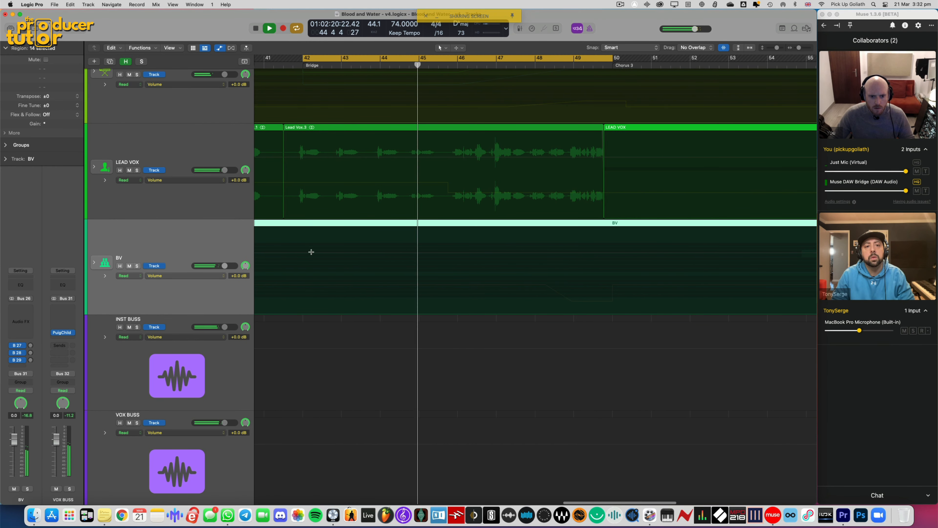
{"action": "left_click_drag", "start_coordinate": [305, 256], "coordinate": [614, 255]}
{"action": "left_click", "coordinate": [508, 256]}
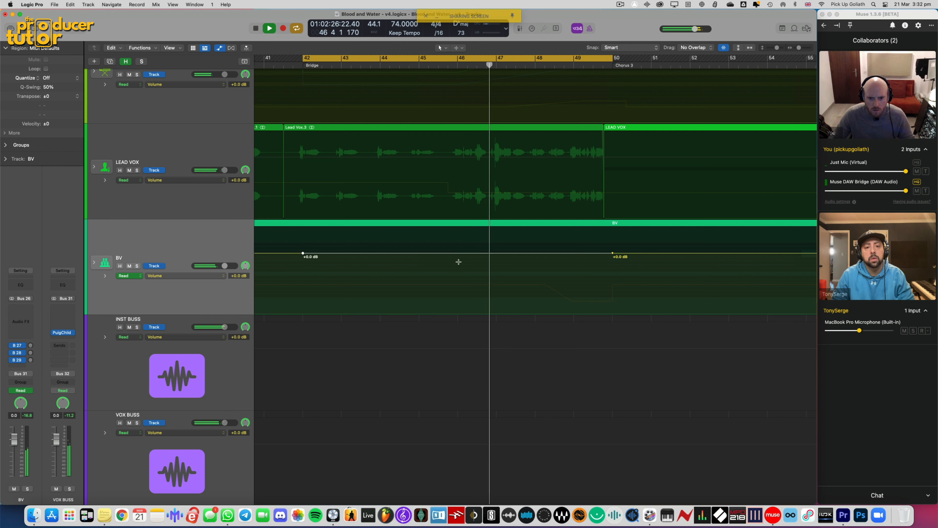
{"action": "left_click_drag", "start_coordinate": [456, 254], "coordinate": [456, 266]}
Stop playback, solo the BV stack and expand it to show its individual tracks
{"action": "key", "text": "space"}
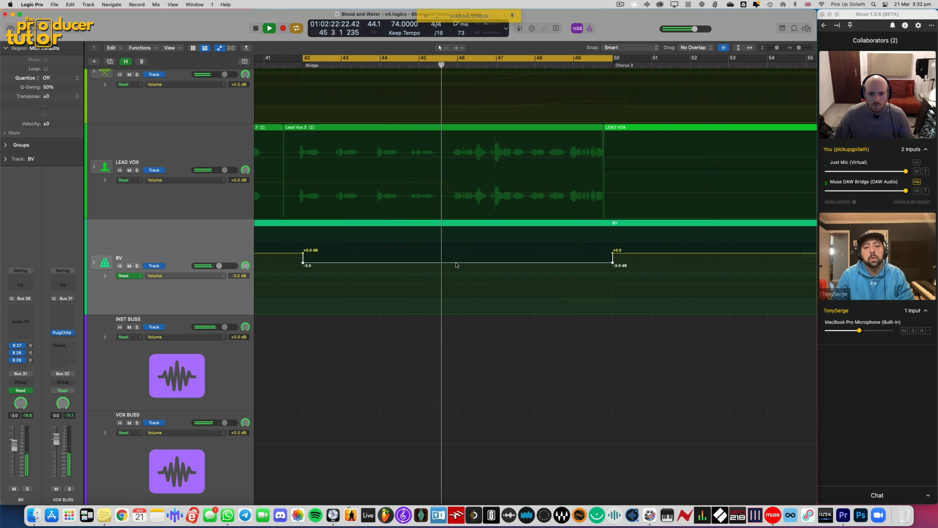
{"action": "left_click", "coordinate": [137, 266]}
{"action": "left_click", "coordinate": [183, 276]}
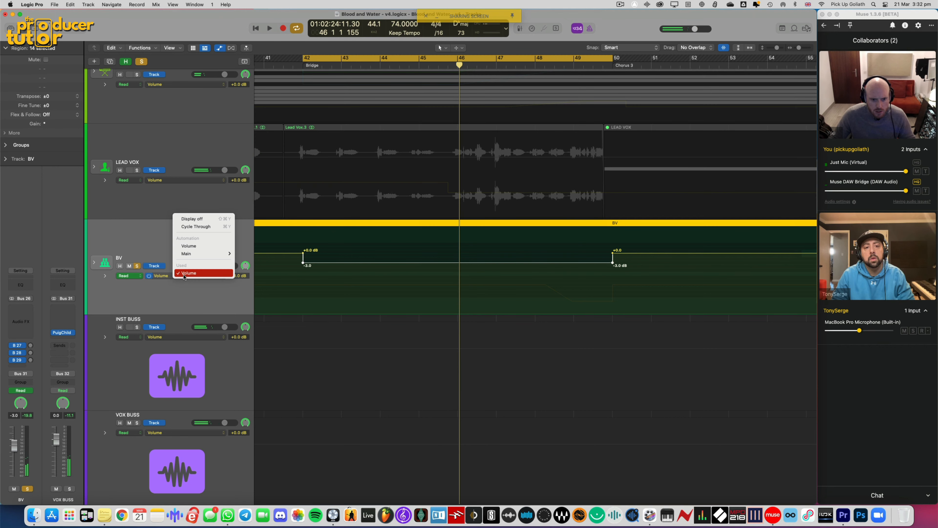
{"action": "left_click", "coordinate": [186, 293]}
{"action": "left_click", "coordinate": [94, 263]}
While auditioning, lower BV Buss 1's Channel EQ Low Cut Frequency automation to 61.5 Hz from bar 42 to bar 46
{"action": "scroll", "coordinate": [380, 286], "scroll_direction": "down", "scroll_amount": 8}
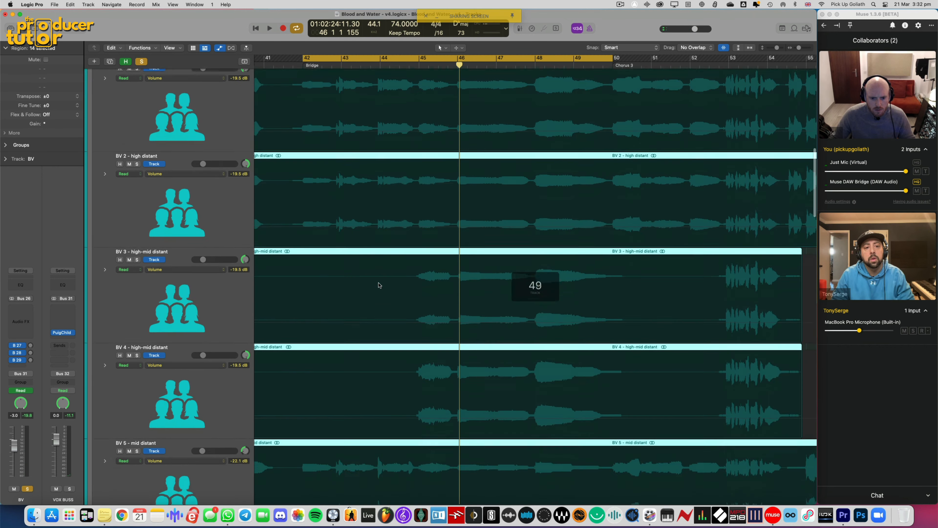
{"action": "scroll", "coordinate": [379, 285], "scroll_direction": "down", "scroll_amount": 6}
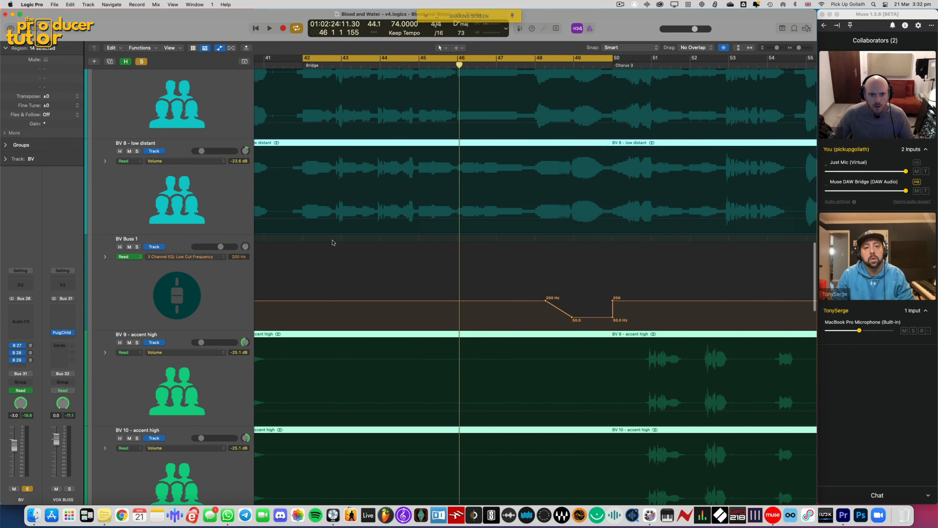
{"action": "left_click_drag", "start_coordinate": [304, 294], "coordinate": [405, 317]}
{"action": "key", "text": "space"}
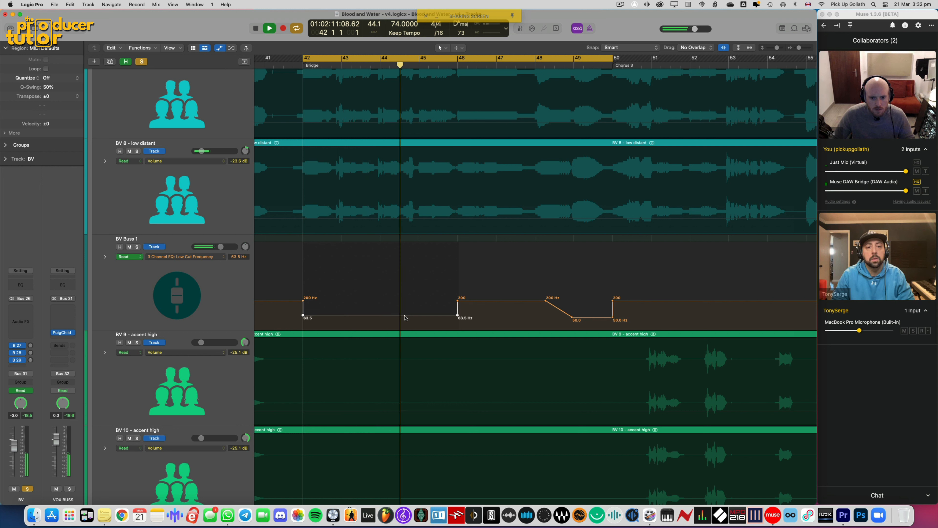
{"action": "mouse_move", "coordinate": [405, 318]}
{"action": "left_mouse_down"}
{"action": "mouse_move", "coordinate": [406, 303]}
{"action": "mouse_move", "coordinate": [405, 319]}
{"action": "left_mouse_up"}
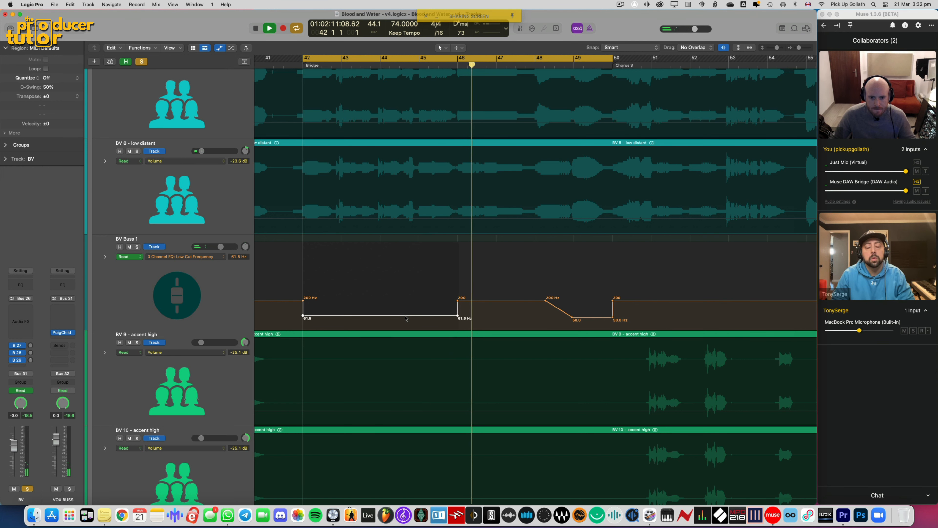
Take the BV stack out of solo to hear the backing vocals in the full mix
{"action": "scroll", "coordinate": [421, 276], "scroll_direction": "up", "scroll_amount": 2}
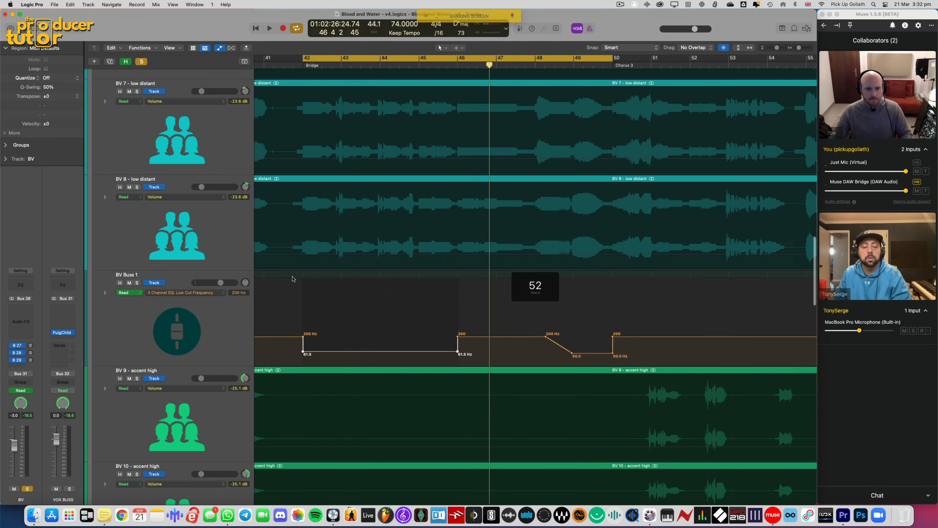
{"action": "scroll", "coordinate": [136, 184], "scroll_direction": "up", "scroll_amount": 15}
{"action": "left_click", "coordinate": [136, 184]}
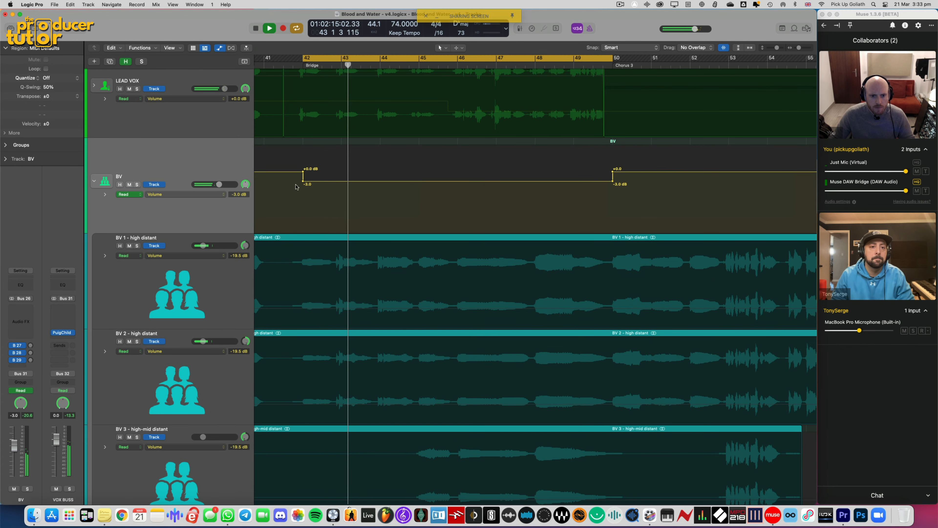
Move the start of BV's volume dip back to the Lead Vox.3 region's start, and begin its rise at that region's end
{"action": "left_click_drag", "start_coordinate": [303, 182], "coordinate": [289, 182]}
{"action": "key", "text": "super+z"}
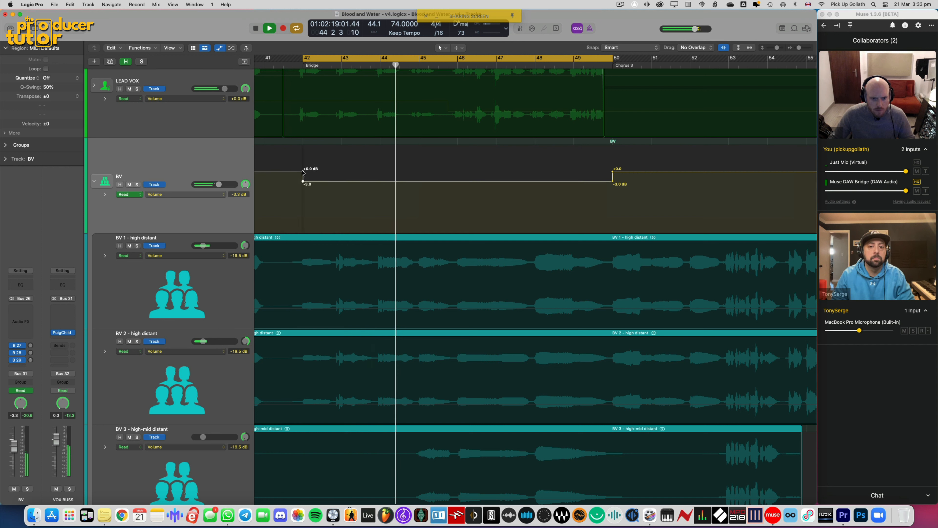
{"action": "left_click_drag", "start_coordinate": [303, 181], "coordinate": [283, 181]}
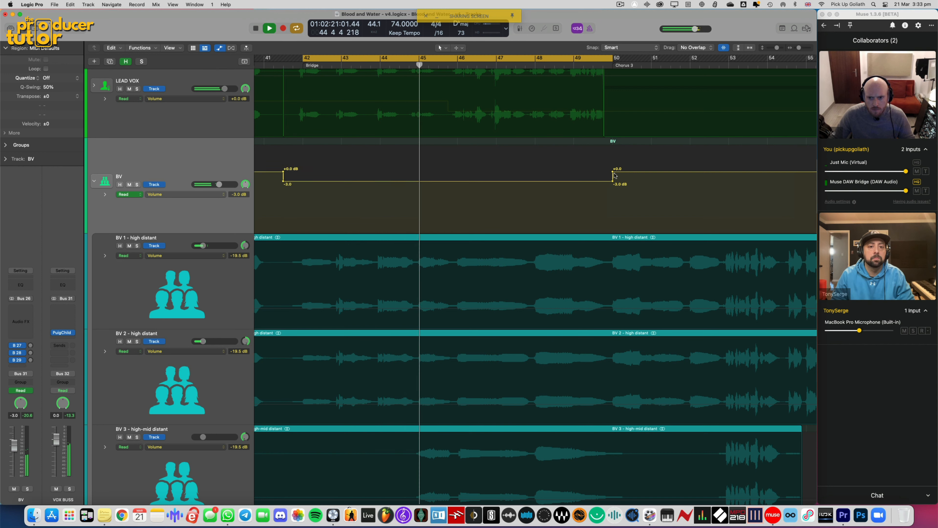
{"action": "left_click_drag", "start_coordinate": [612, 181], "coordinate": [603, 181]}
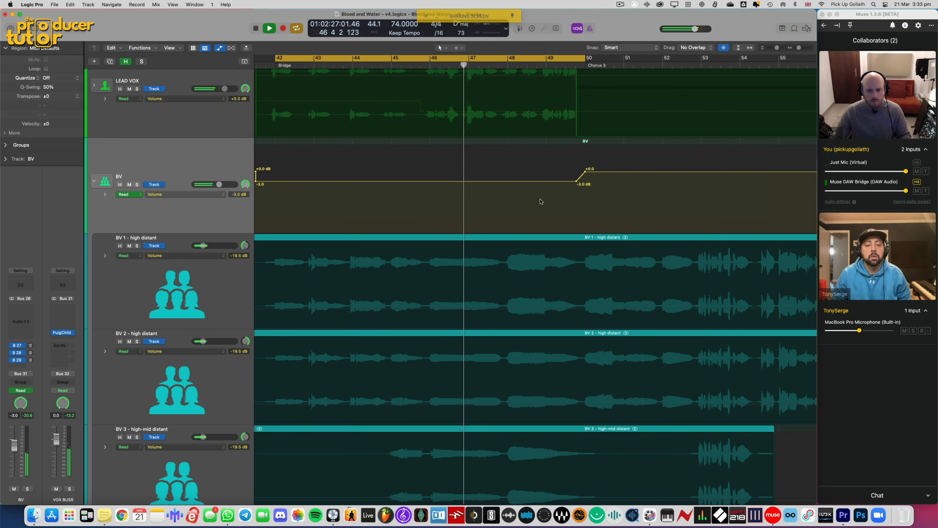
Add BV volume points just before bar 46 and raise the rest of the bridge to -2.6 dB
{"action": "scroll", "coordinate": [539, 201], "scroll_direction": "left", "scroll_amount": 2}
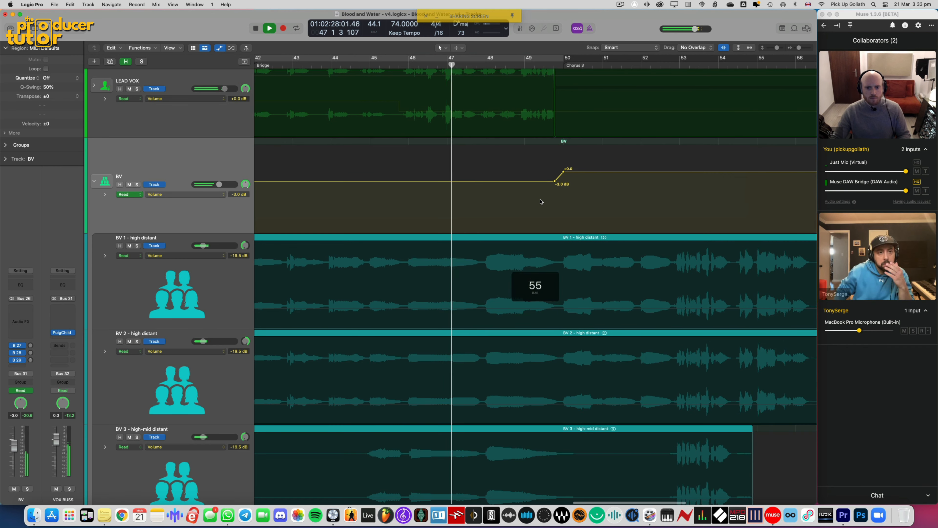
{"action": "left_click", "coordinate": [449, 181]}
{"action": "left_click_drag", "start_coordinate": [469, 182], "coordinate": [470, 181]}
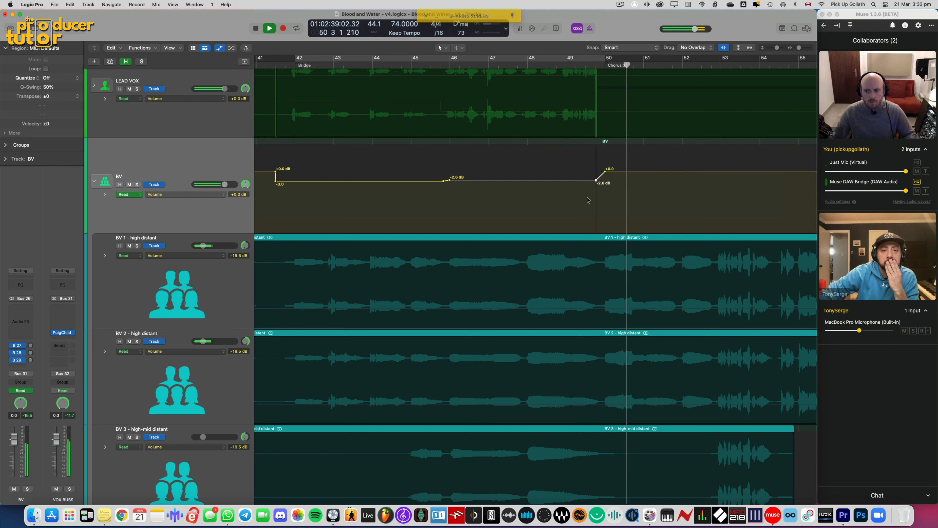
Stop, return the playhead to just after bar 41 and play the bridge into Chorus 3 to check the BV levels
{"action": "key", "text": "space"}
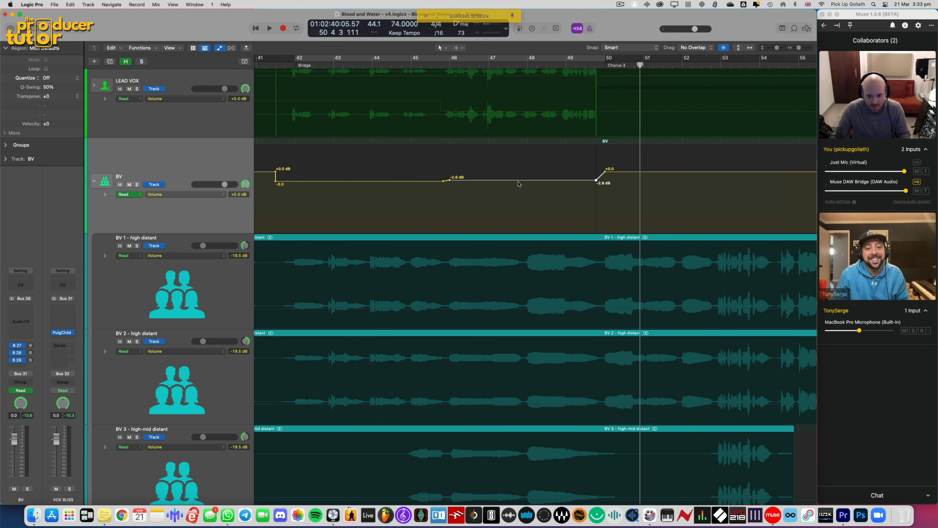
{"action": "scroll", "coordinate": [369, 111], "scroll_direction": "left", "scroll_amount": 3}
{"action": "left_click", "coordinate": [319, 66]}
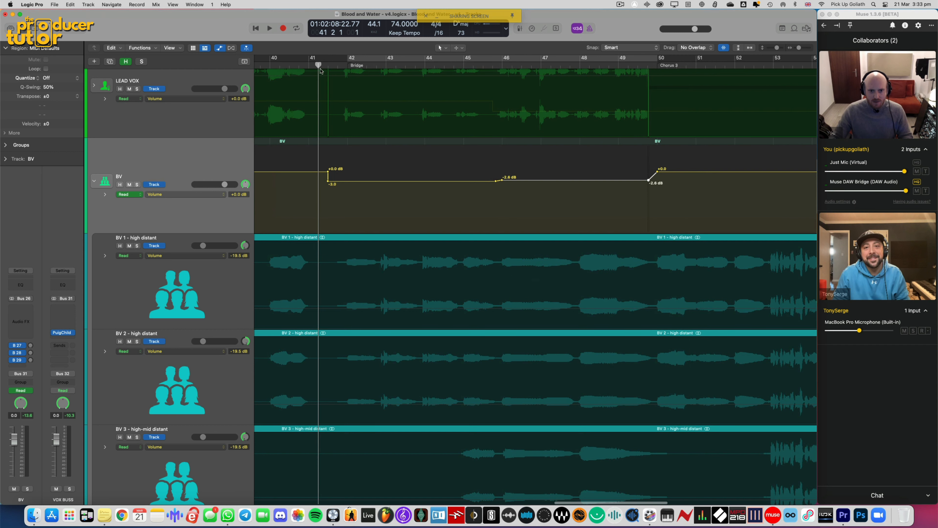
{"action": "key", "text": "super+Left"}
{"action": "key", "text": "super+Up"}
{"action": "key", "text": "super+Up"}
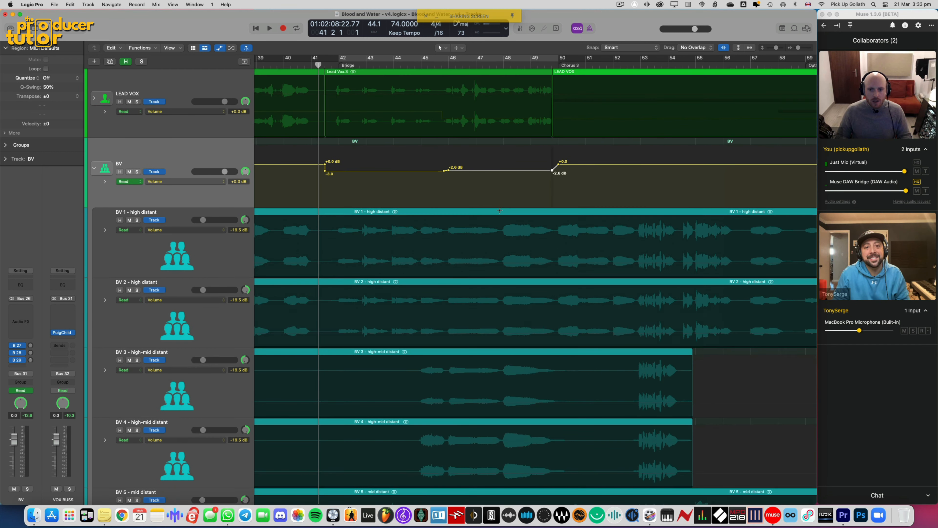
{"action": "key", "text": "super+Left"}
{"action": "key", "text": "super+Left"}
{"action": "key", "text": "super+Left"}
{"action": "key", "text": "space"}
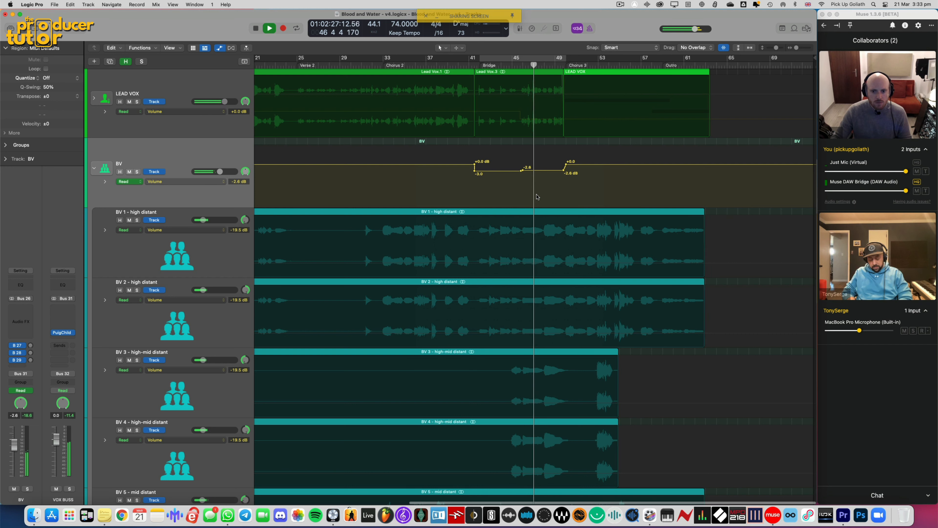
Collapse the BV track stack and select its main track during playback
{"action": "scroll", "coordinate": [537, 196], "scroll_direction": "up", "scroll_amount": 1}
{"action": "scroll", "coordinate": [538, 196], "scroll_direction": "up", "scroll_amount": 3}
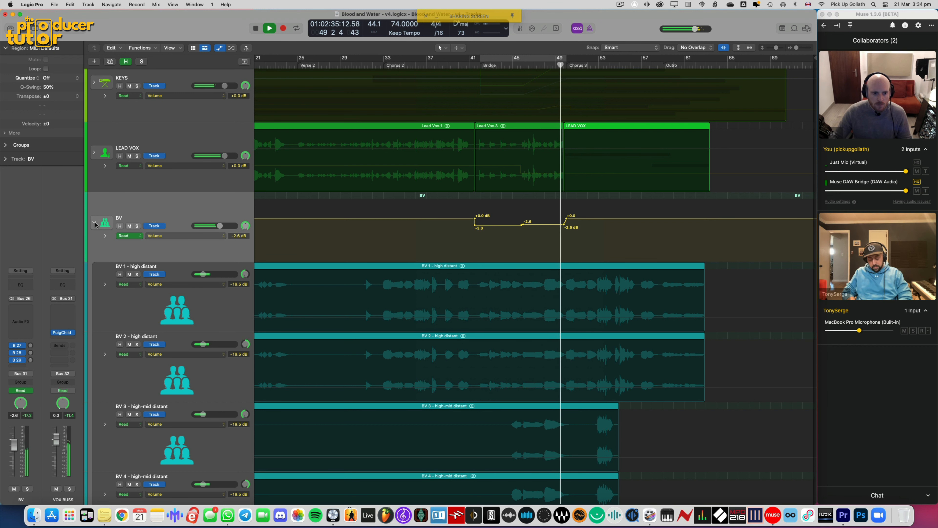
{"action": "left_click", "coordinate": [95, 223]}
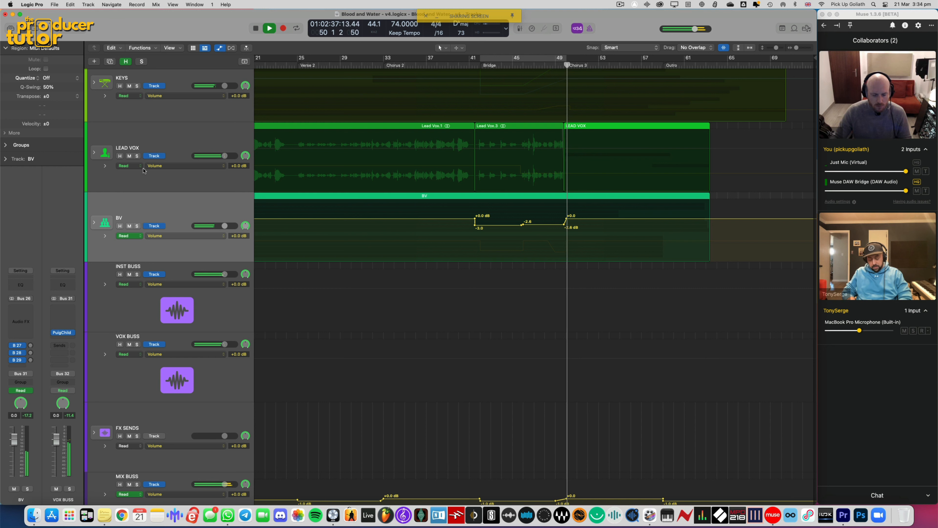
{"action": "left_click", "coordinate": [137, 216]}
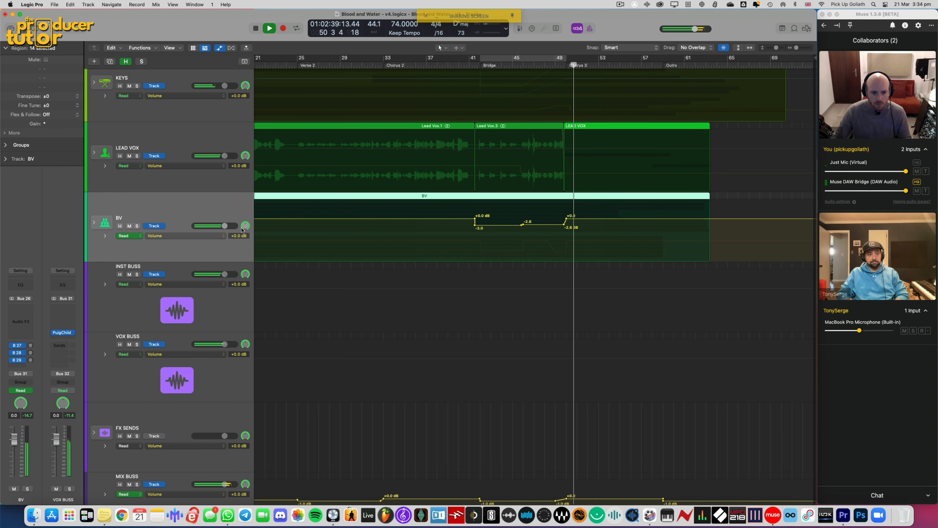
{"action": "scroll", "coordinate": [407, 277], "scroll_direction": "down", "scroll_amount": 1}
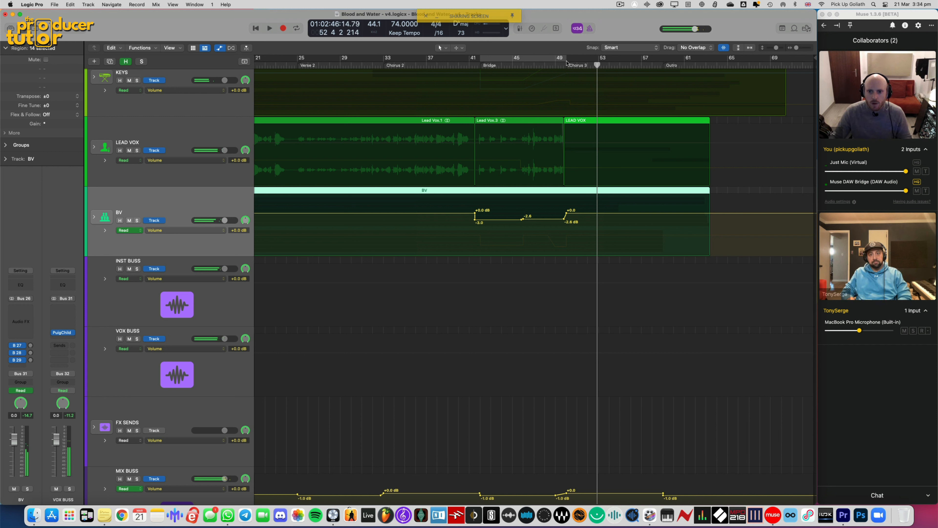
Set a cycle range over the start of Chorus 3, bars 50 to 54, and hide automation for an overview of all stacks
{"action": "left_click_drag", "start_coordinate": [569, 60], "coordinate": [610, 60]}
{"action": "key", "text": "a"}
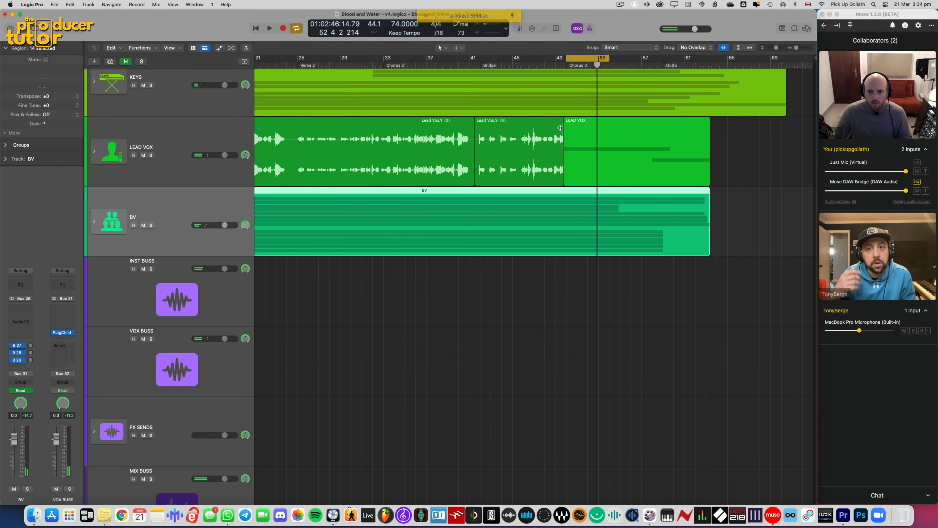
{"action": "scroll", "coordinate": [493, 221], "scroll_direction": "up", "scroll_amount": 3}
{"action": "key", "text": "super+Up"}
{"action": "key", "text": "super+Up"}
{"action": "key", "text": "super+Up"}
{"action": "key", "text": "super+Up"}
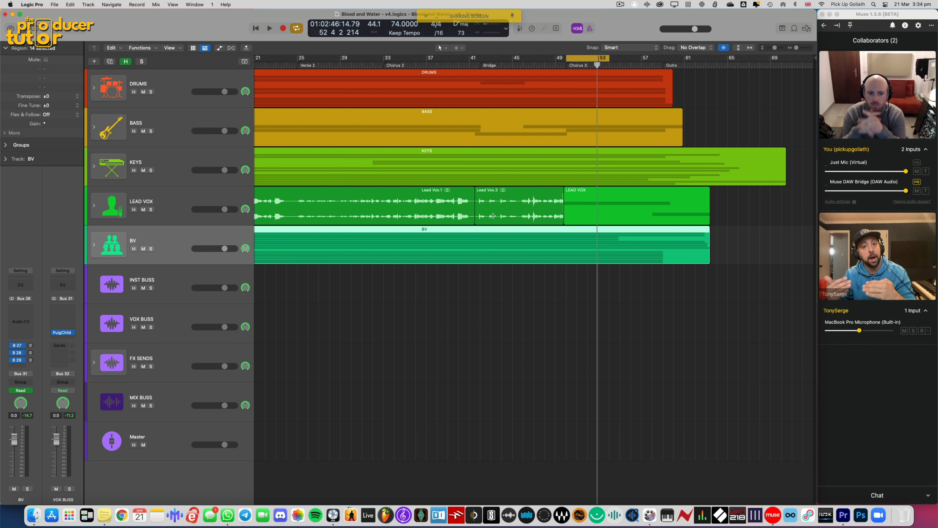
Show track automation again and raise the MIX BUSS volume across the bridge to -0.5 dB
{"action": "left_click", "coordinate": [161, 403]}
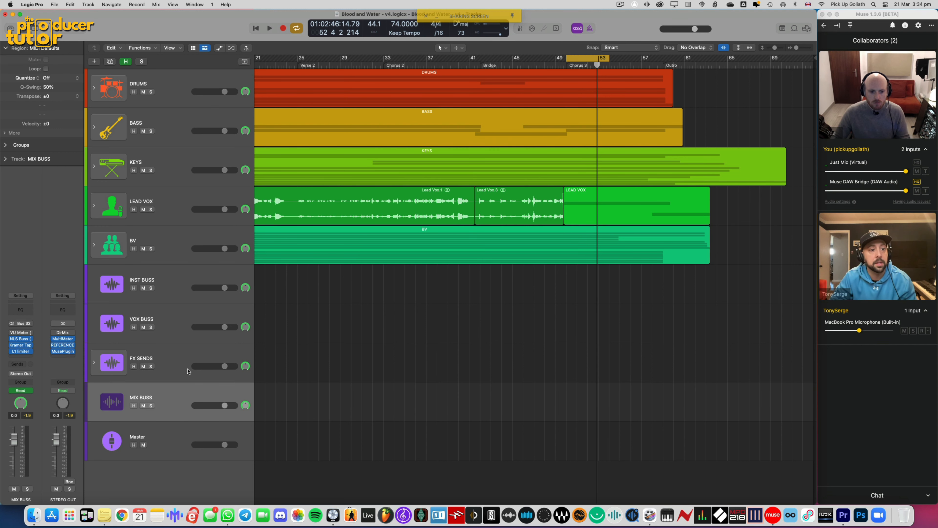
{"action": "left_click", "coordinate": [177, 435]}
{"action": "key", "text": "a"}
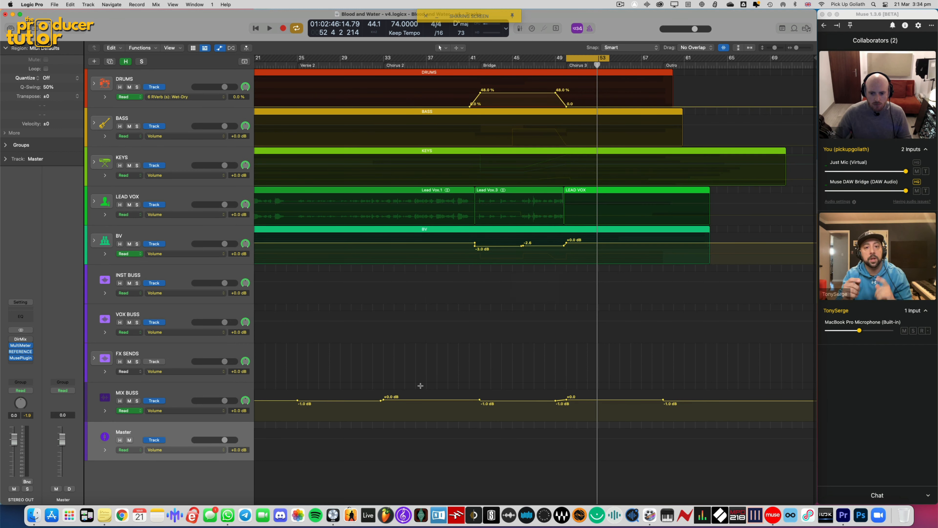
{"action": "key", "text": "super+Right"}
{"action": "key", "text": "super+Down"}
{"action": "key", "text": "super+Down"}
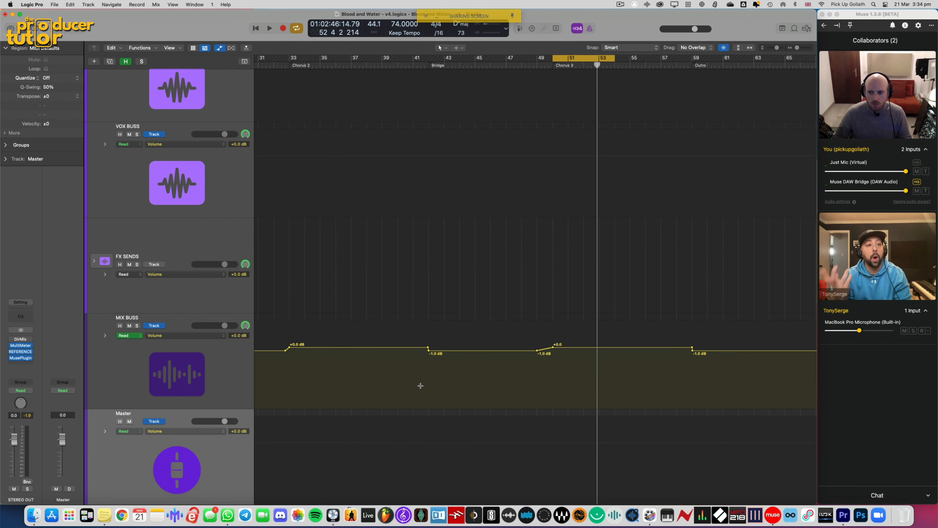
{"action": "left_click", "coordinate": [479, 305]}
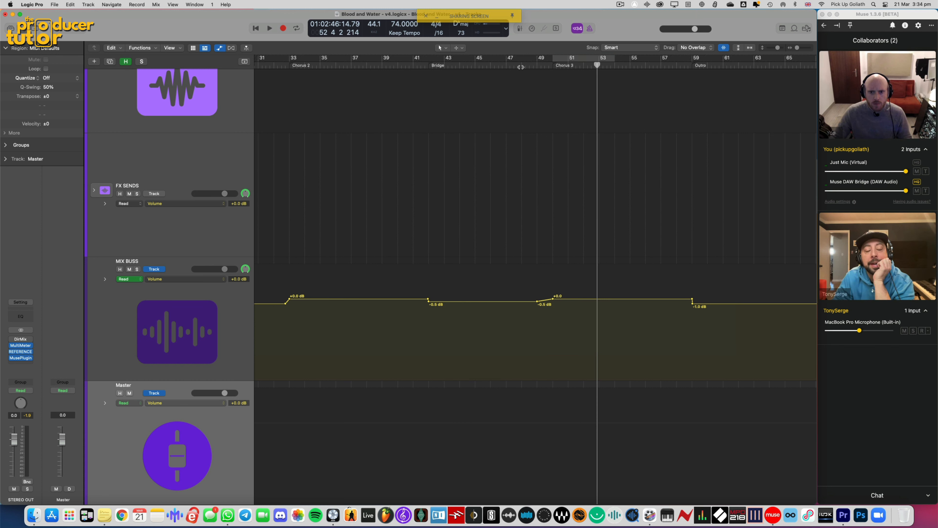
Replay the bridge from about bar 47 into Chorus 3 and set a cycle range over bars 57 to 61
{"action": "left_click", "coordinate": [504, 65]}
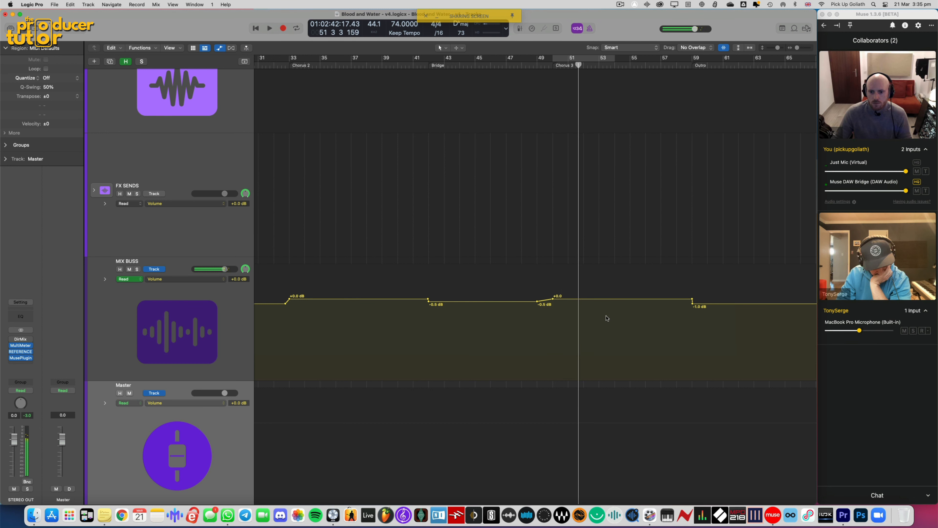
{"action": "scroll", "coordinate": [607, 318], "scroll_direction": "right", "scroll_amount": 5}
{"action": "scroll", "coordinate": [587, 196], "scroll_direction": "up", "scroll_amount": 3}
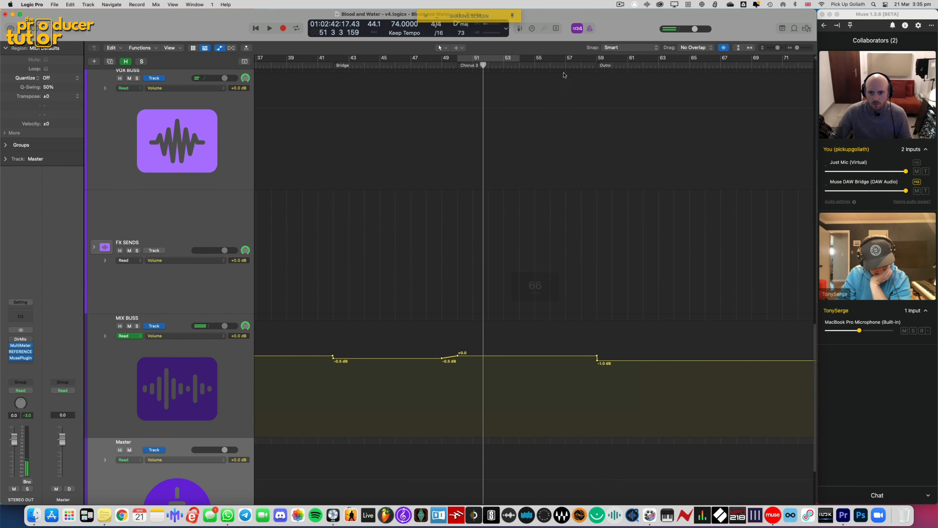
{"action": "left_click_drag", "start_coordinate": [567, 59], "coordinate": [629, 62]}
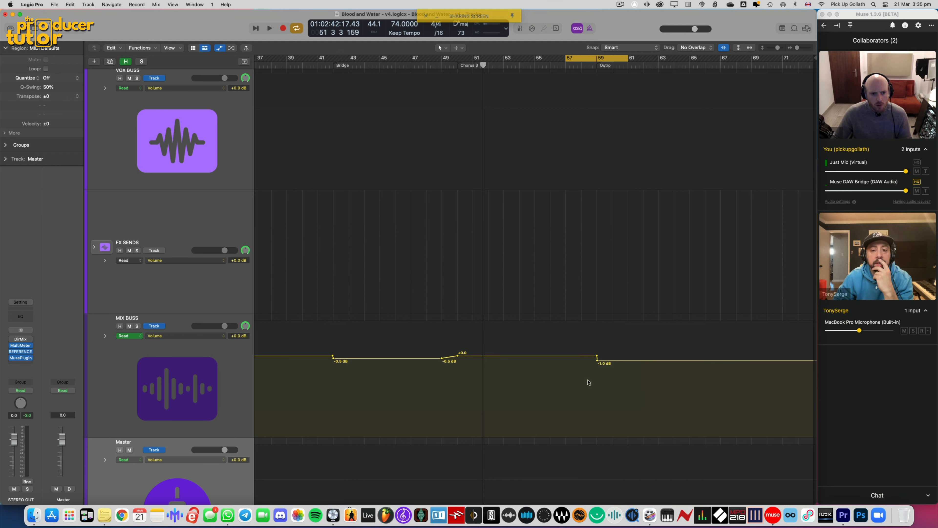
Play the cycled transition from Chorus 3 into the outro to judge the level change
{"action": "key", "text": "super+Right"}
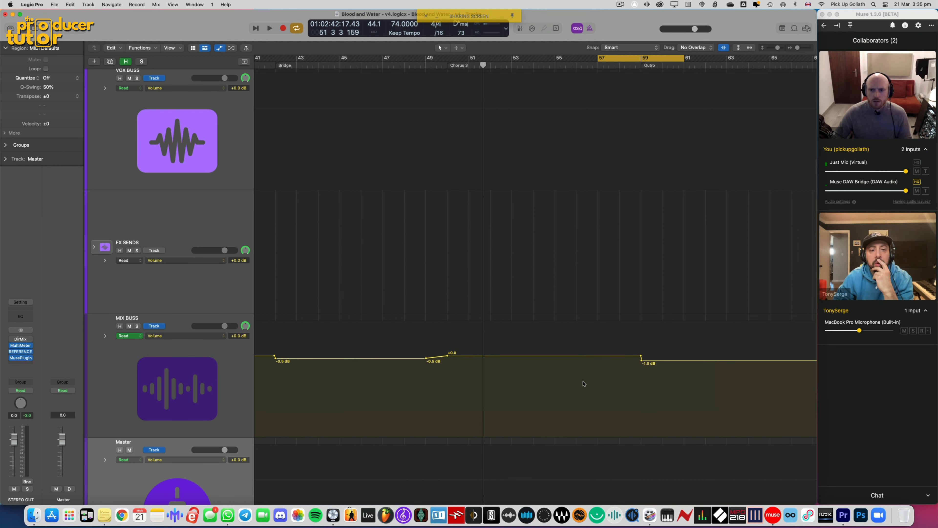
{"action": "scroll", "coordinate": [584, 384], "scroll_direction": "right", "scroll_amount": 5}
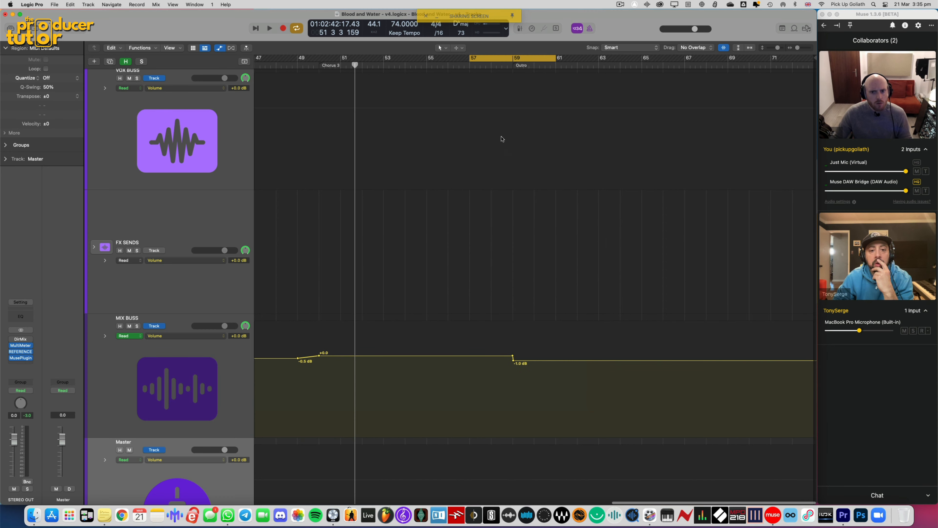
{"action": "scroll", "coordinate": [503, 139], "scroll_direction": "up", "scroll_amount": 1}
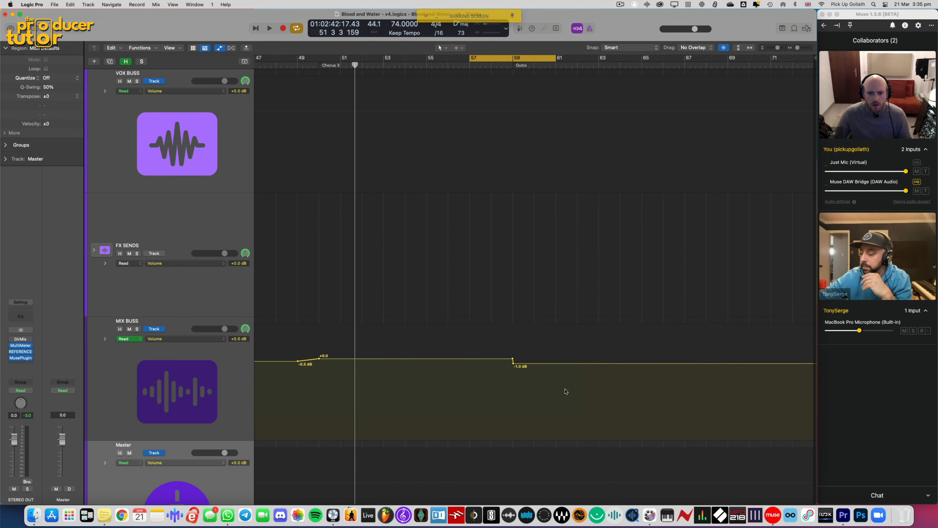
{"action": "scroll", "coordinate": [568, 363], "scroll_direction": "right", "scroll_amount": 1}
{"action": "key", "text": "space"}
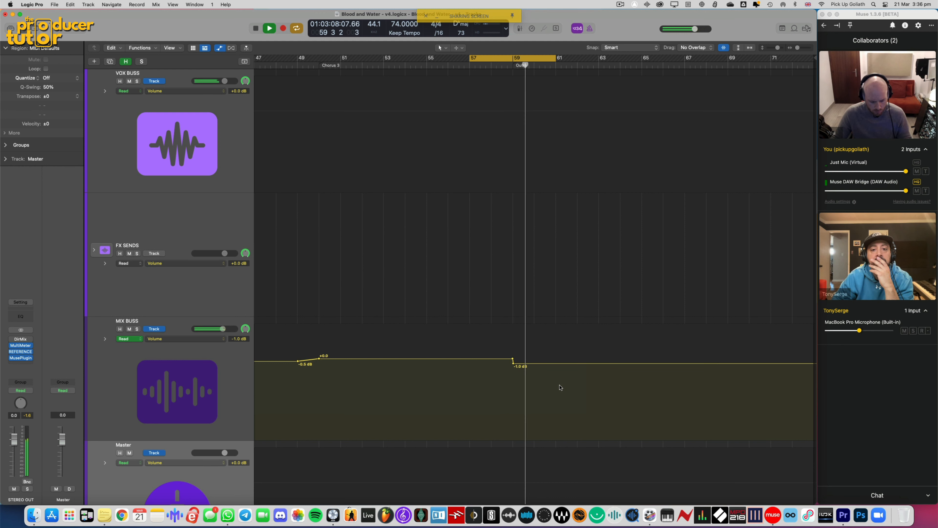
Hide the automation and move the cycle range to the start of the outro, bars 59 to 63
{"action": "key", "text": "c"}
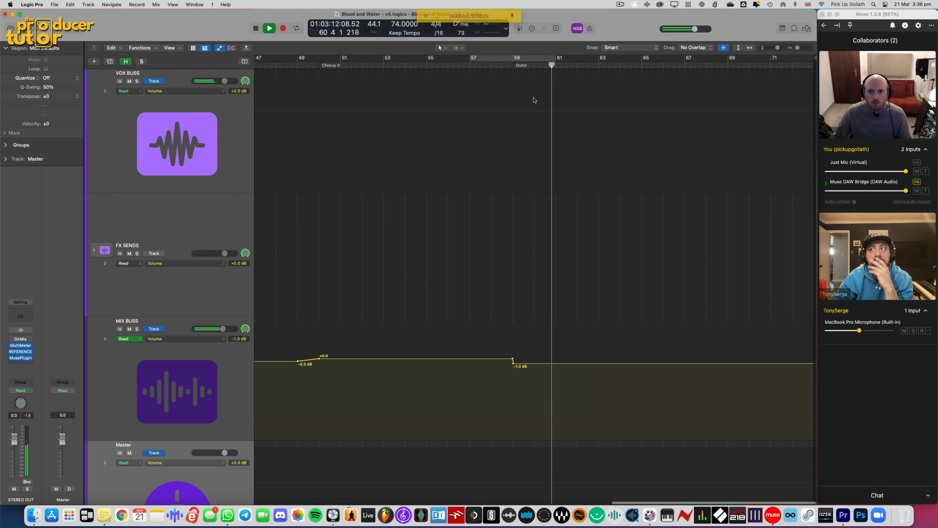
{"action": "key", "text": "a"}
{"action": "left_click_drag", "start_coordinate": [512, 60], "coordinate": [599, 60]}
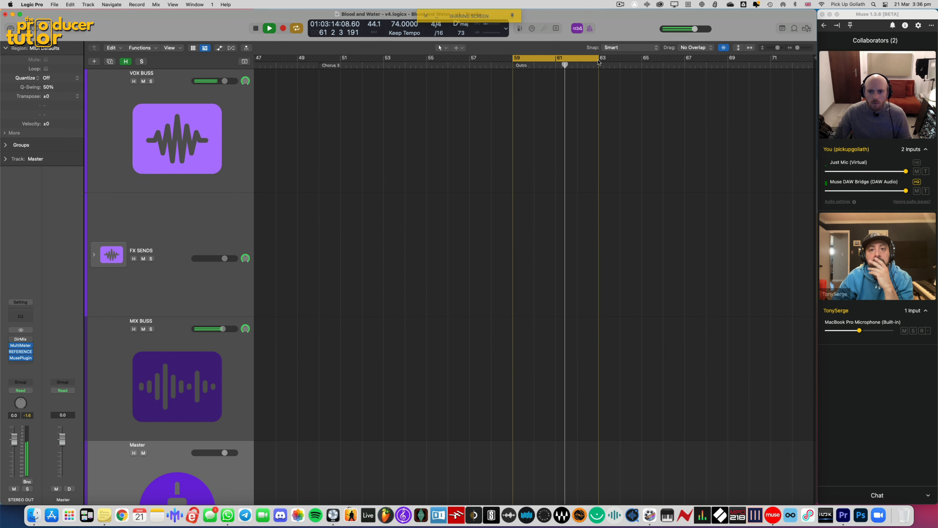
Expand the KEYS stack during playback and show track automation around the Arp Buss
{"action": "scroll", "coordinate": [183, 193], "scroll_direction": "up", "scroll_amount": 10}
{"action": "scroll", "coordinate": [185, 194], "scroll_direction": "up", "scroll_amount": 10}
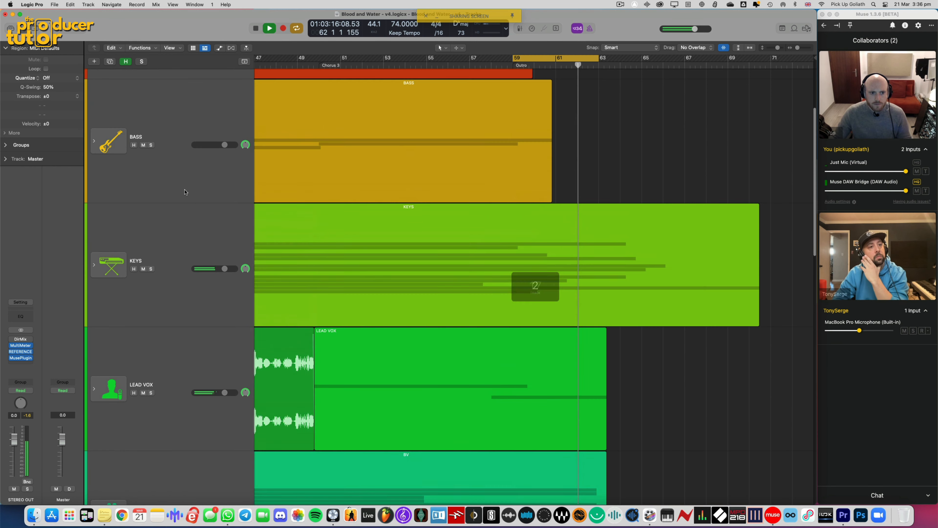
{"action": "left_click", "coordinate": [94, 266]}
{"action": "scroll", "coordinate": [444, 250], "scroll_direction": "down", "scroll_amount": 3}
{"action": "scroll", "coordinate": [444, 250], "scroll_direction": "down", "scroll_amount": 15}
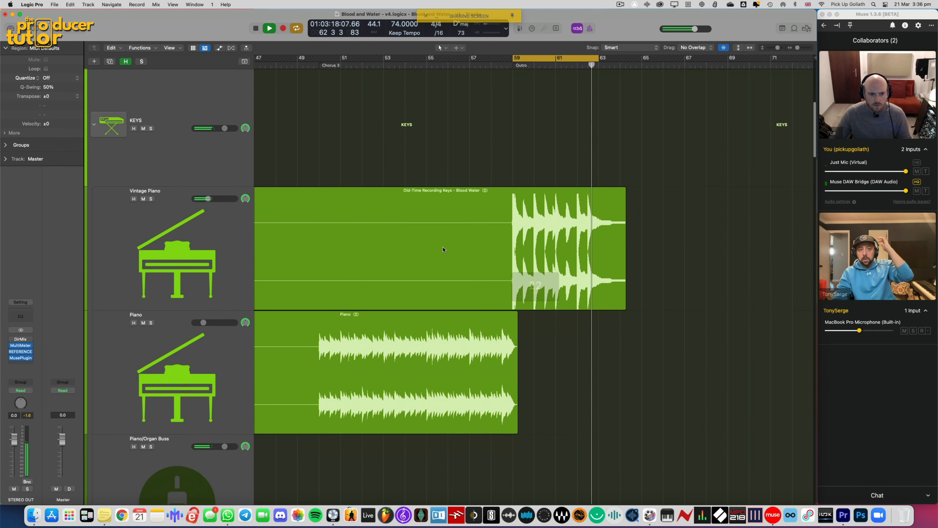
{"action": "key", "text": "a"}
{"action": "scroll", "coordinate": [444, 250], "scroll_direction": "down", "scroll_amount": 3}
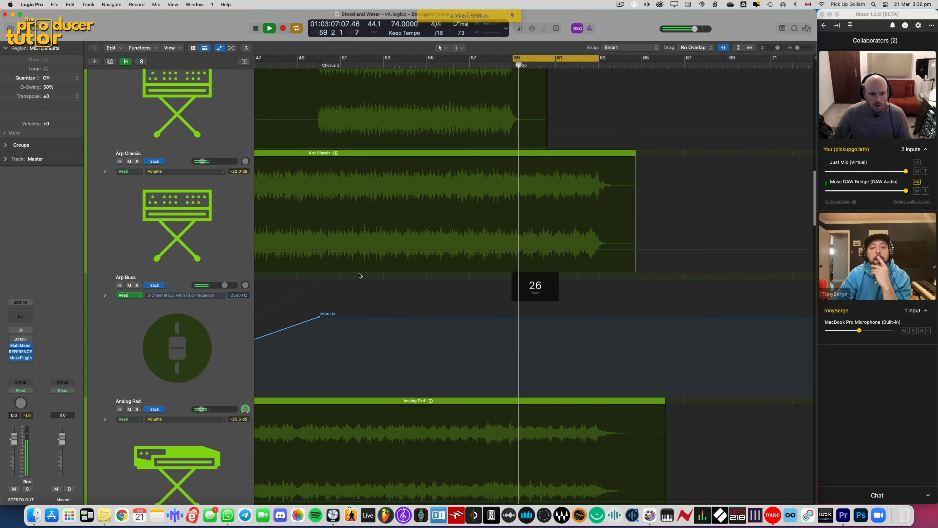
Stop playback and lower the Arp Buss's 2560 Hz high cut automation to 835 Hz across bars 59 to 63
{"action": "key", "text": "space"}
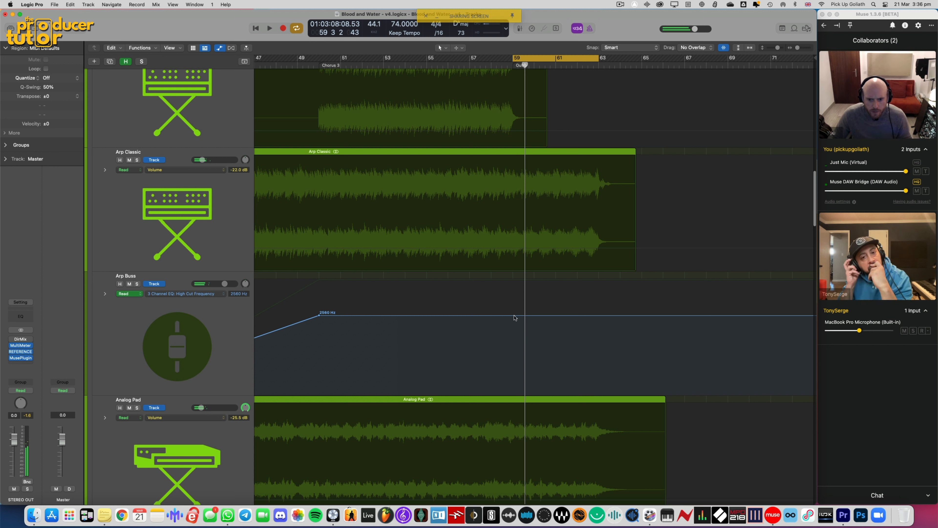
{"action": "left_click_drag", "start_coordinate": [513, 303], "coordinate": [616, 331]}
{"action": "left_click", "coordinate": [579, 316]}
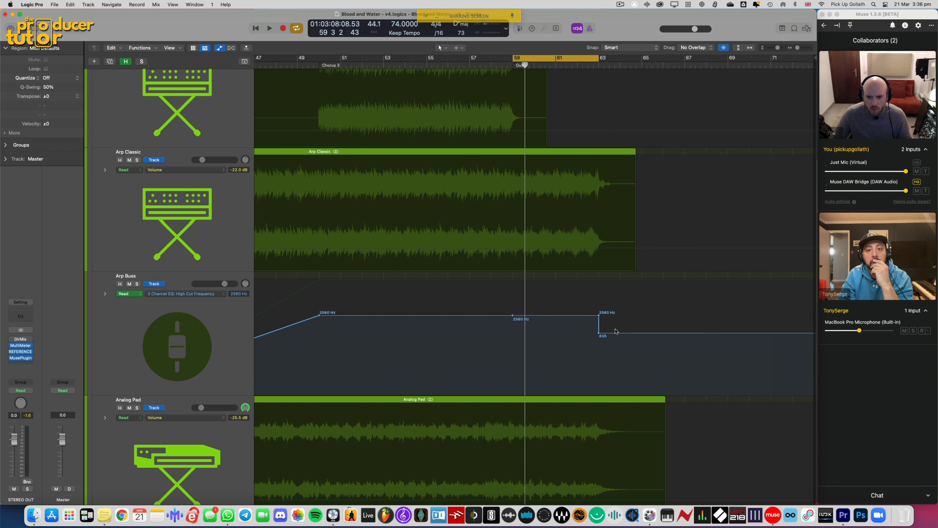
Switch the Arp Buss lane to the other High Cut Frequency and ramp it from 20000 Hz to just under 1000 Hz over bars 59 to 63
{"action": "left_click", "coordinate": [191, 294]}
{"action": "left_click", "coordinate": [218, 298]}
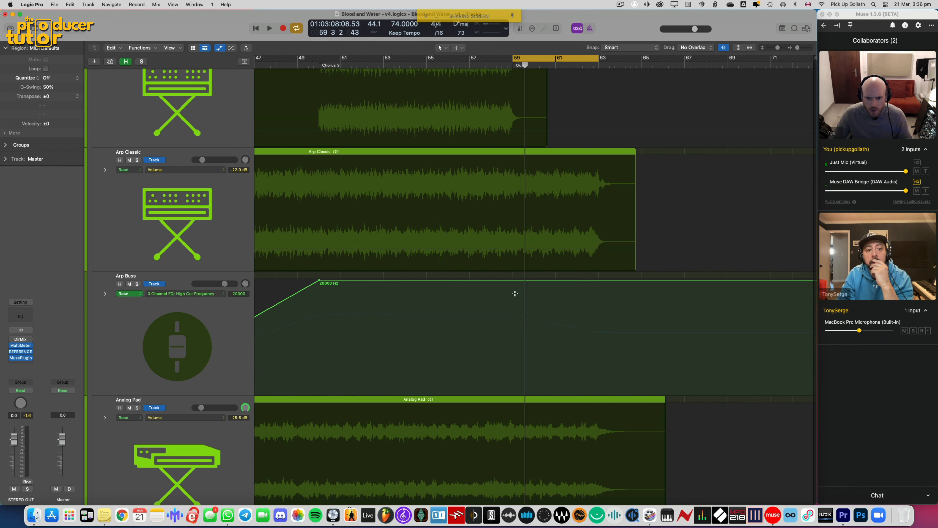
{"action": "left_click_drag", "start_coordinate": [515, 293], "coordinate": [616, 311]}
{"action": "left_click", "coordinate": [583, 300]}
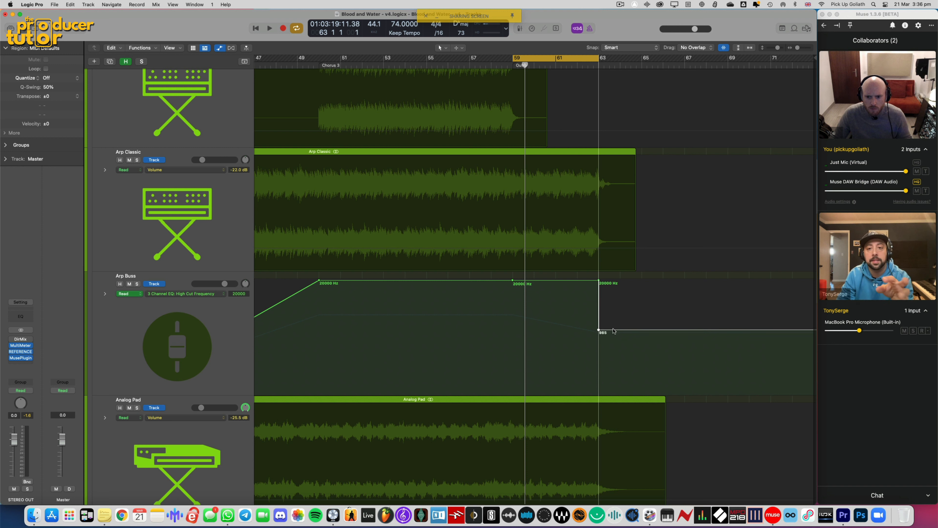
{"action": "left_click_drag", "start_coordinate": [613, 331], "coordinate": [613, 331]}
{"action": "double_click", "coordinate": [598, 281]}
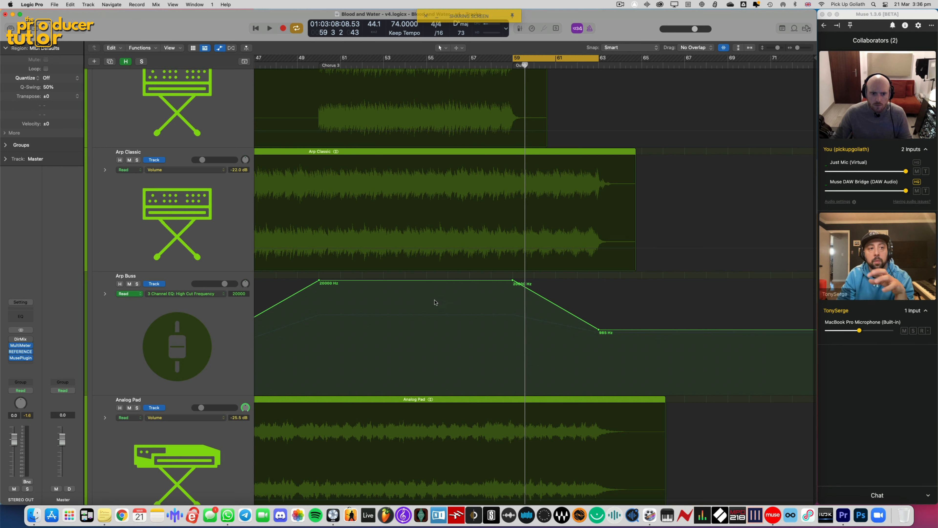
Hide the automation, collapse the KEYS stack, and expand the LEAD VOX stack while playing the outro
{"action": "key", "text": "a"}
{"action": "scroll", "coordinate": [177, 275], "scroll_direction": "up", "scroll_amount": 8}
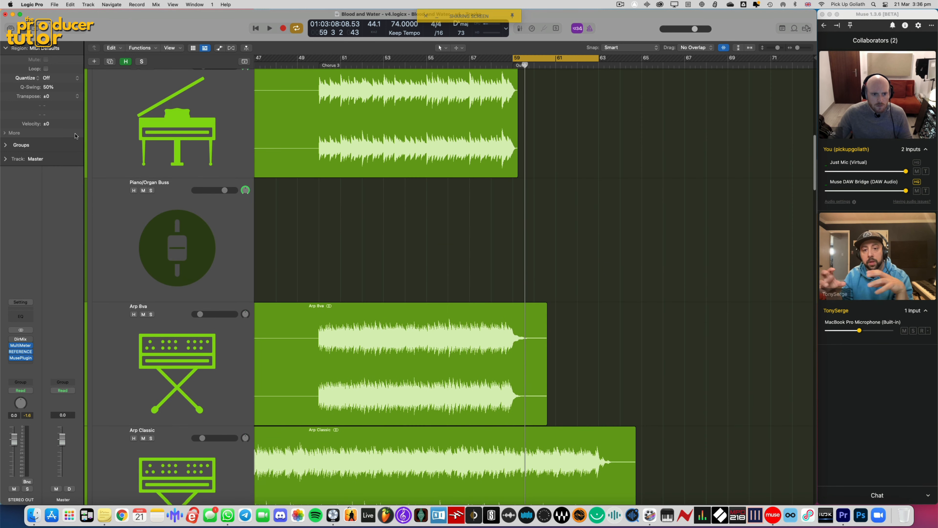
{"action": "scroll", "coordinate": [122, 164], "scroll_direction": "up", "scroll_amount": 5}
{"action": "left_click", "coordinate": [95, 304]}
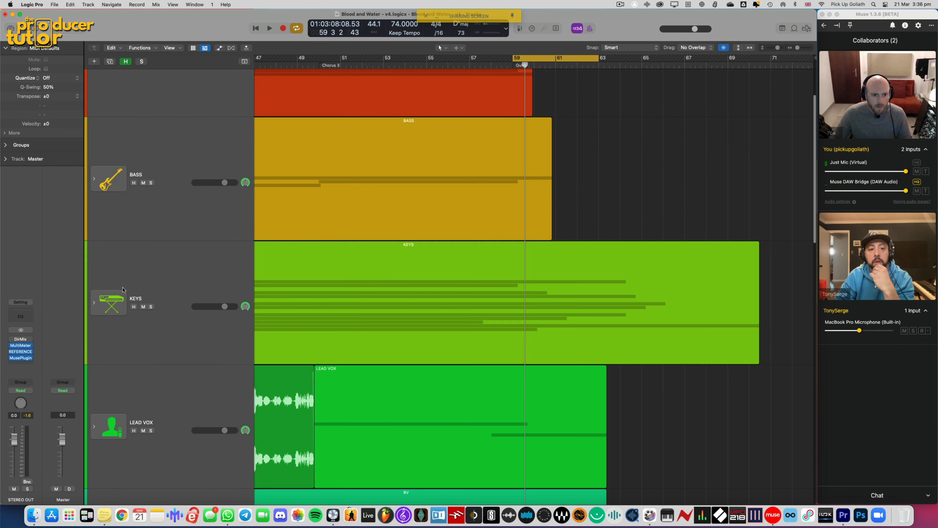
{"action": "scroll", "coordinate": [100, 296], "scroll_direction": "down", "scroll_amount": 8}
{"action": "left_click", "coordinate": [94, 200]}
{"action": "key", "text": "space"}
{"action": "scroll", "coordinate": [234, 264], "scroll_direction": "down", "scroll_amount": 15}
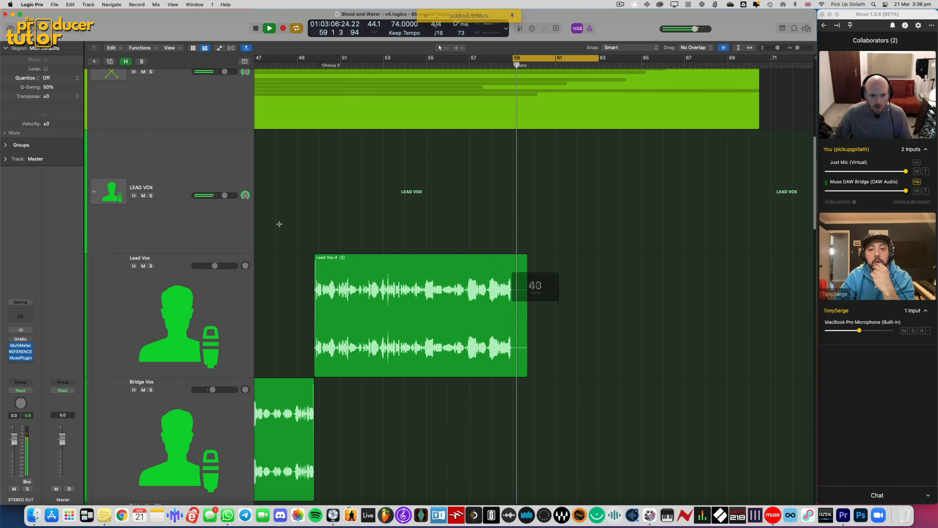
Select the End Accent track and lower its fader to -16.8 dB while the outro plays
{"action": "left_click", "coordinate": [234, 264]}
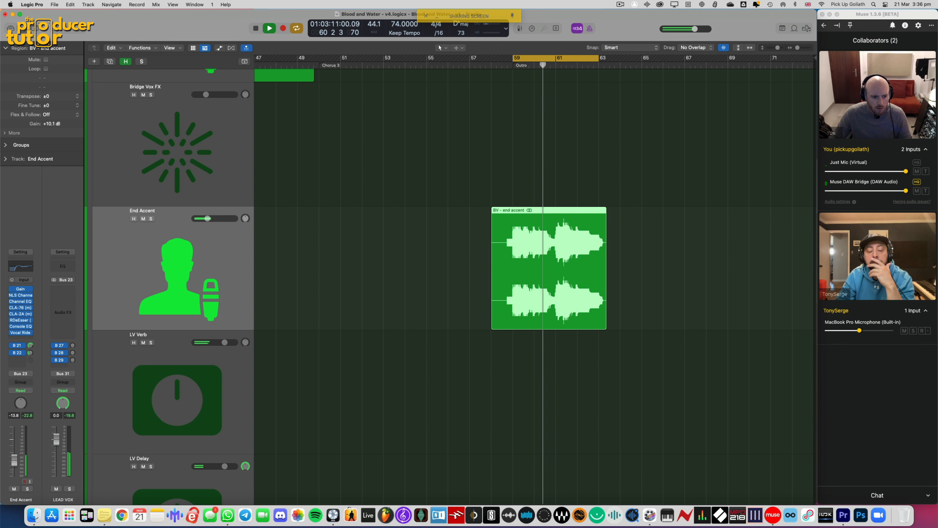
{"action": "left_click_drag", "start_coordinate": [16, 463], "coordinate": [15, 465]}
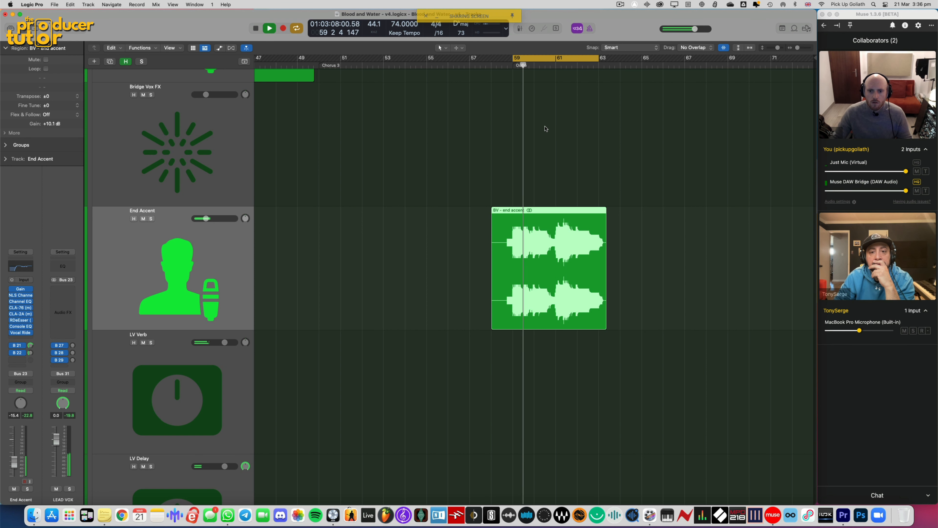
{"action": "left_click", "coordinate": [332, 244]}
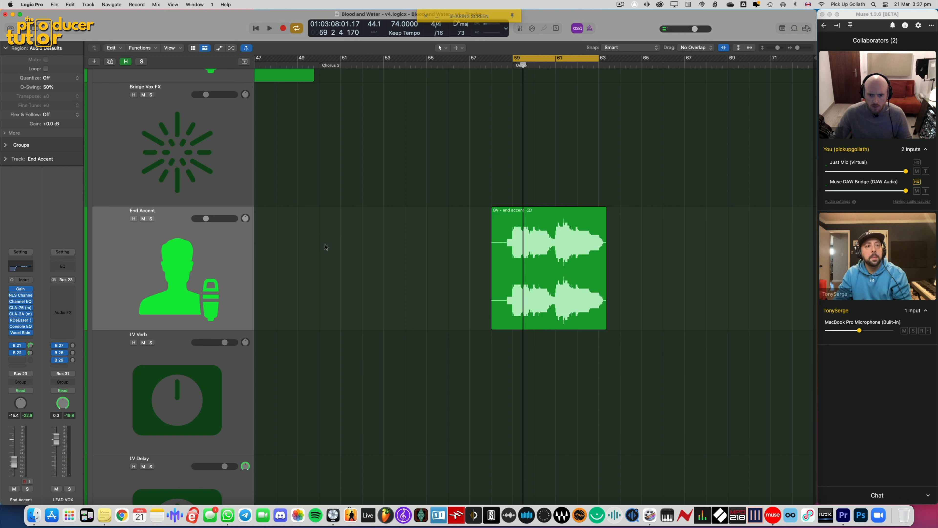
{"action": "key", "text": "space"}
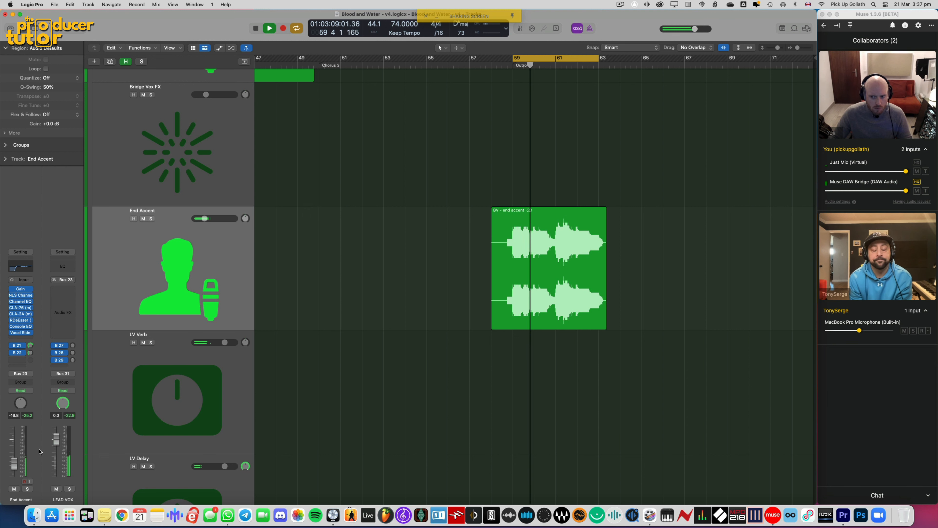
Turn off cycling and reduce the track height so the instrument stacks fit in view
{"action": "key", "text": "c"}
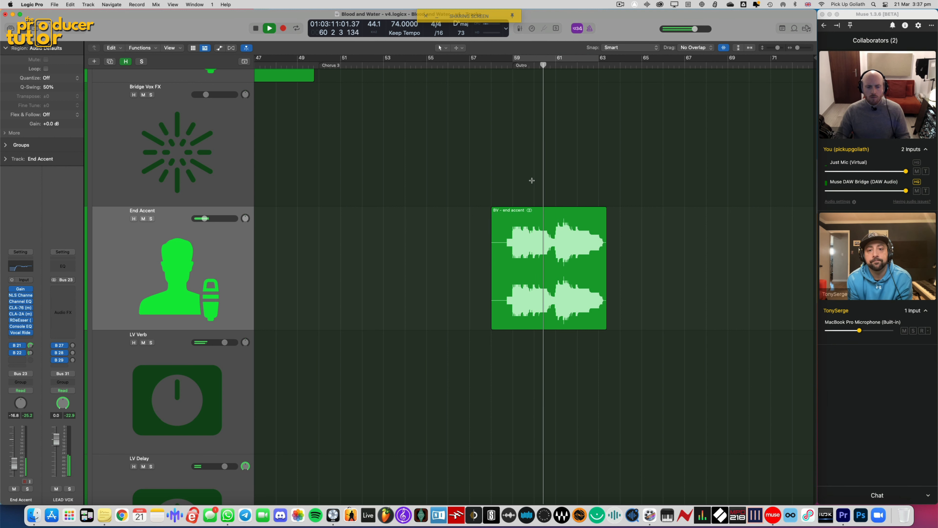
{"action": "key", "text": "super+Up"}
{"action": "key", "text": "super+Up"}
{"action": "key", "text": "super+Up"}
{"action": "key", "text": "super+Up"}
{"action": "key", "text": "super+Up"}
{"action": "key", "text": "super+Up"}
{"action": "key", "text": "super+Up"}
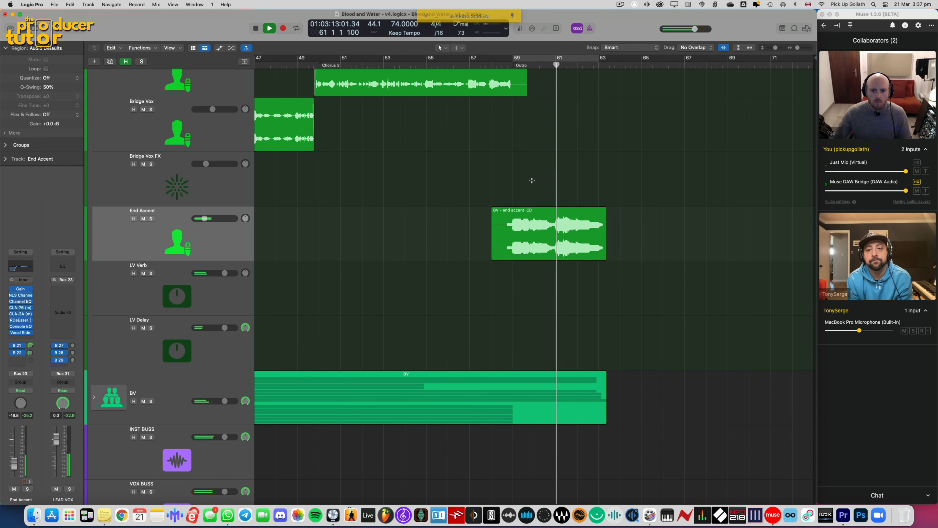
{"action": "scroll", "coordinate": [532, 181], "scroll_direction": "up", "scroll_amount": 3}
{"action": "scroll", "coordinate": [532, 180], "scroll_direction": "up", "scroll_amount": 5}
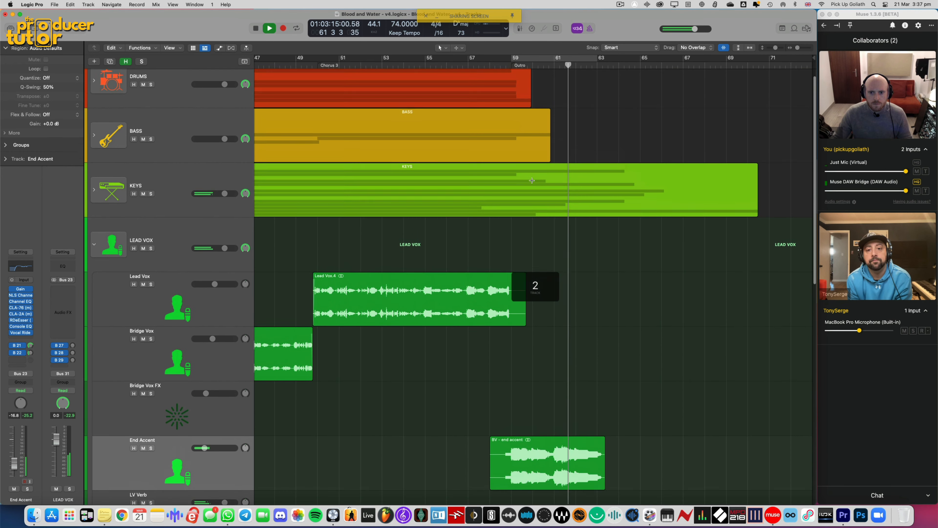
Show automation on the KEYS stack and ramp its volume from 0 dB at bar 59 to -3.1 dB at bar 63
{"action": "left_click", "coordinate": [191, 200]}
{"action": "key", "text": "a"}
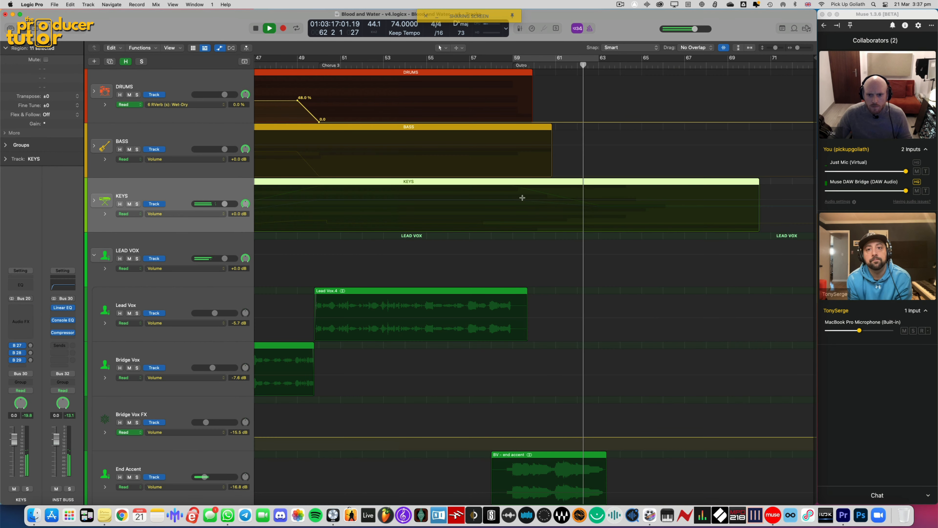
{"action": "left_click_drag", "start_coordinate": [513, 199], "coordinate": [606, 207]}
{"action": "left_click", "coordinate": [589, 203]}
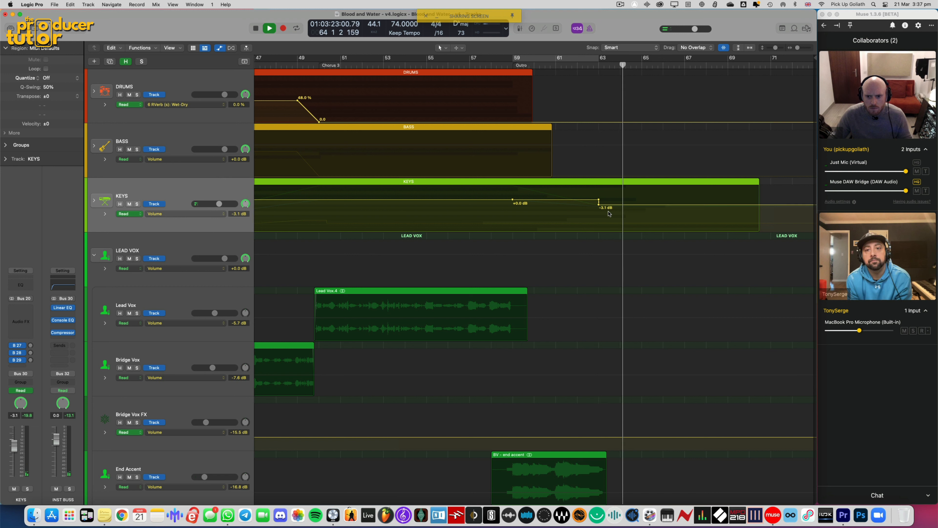
{"action": "left_click", "coordinate": [598, 200]}
Replay the outro from bar 59 with the KEYS stack expanded to check the volume and filter ramps, and stop near bar 63
{"action": "key", "text": "space"}
{"action": "key", "text": "space"}
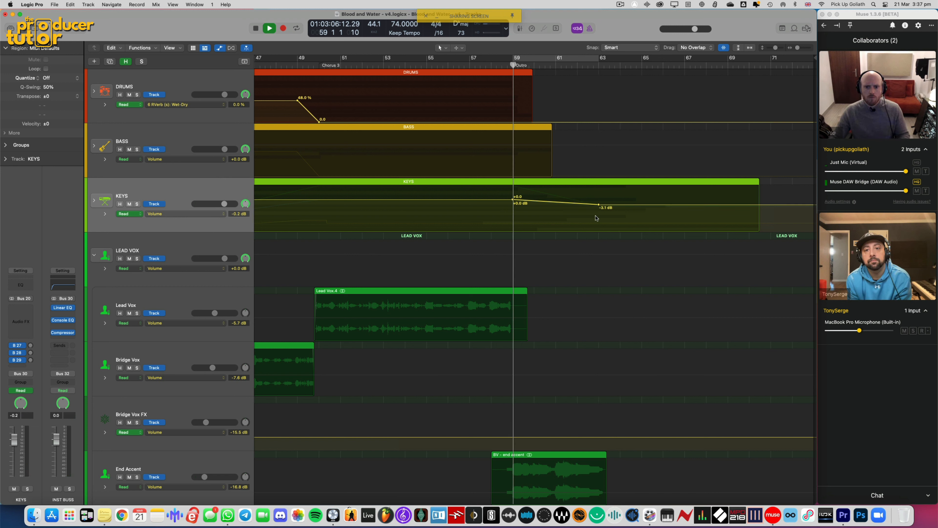
{"action": "left_click", "coordinate": [538, 216]}
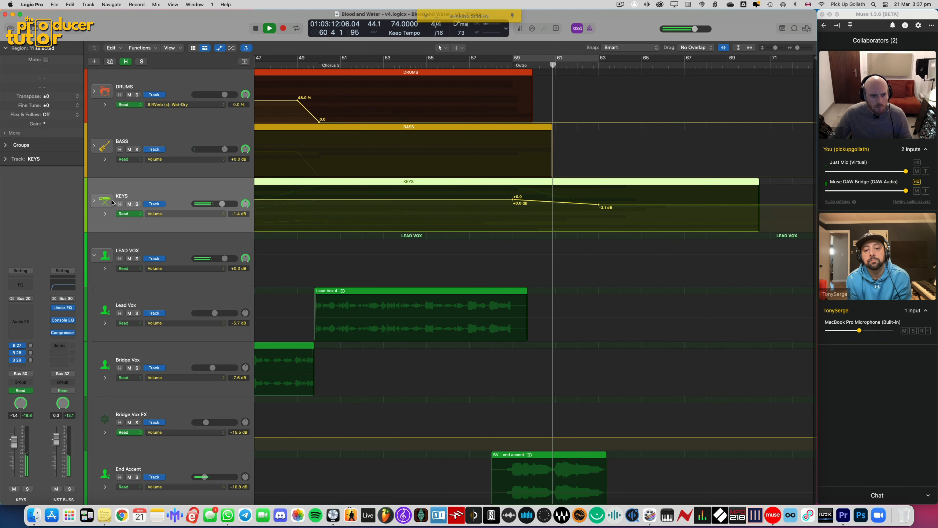
{"action": "left_click", "coordinate": [94, 200]}
{"action": "scroll", "coordinate": [429, 245], "scroll_direction": "down", "scroll_amount": 5}
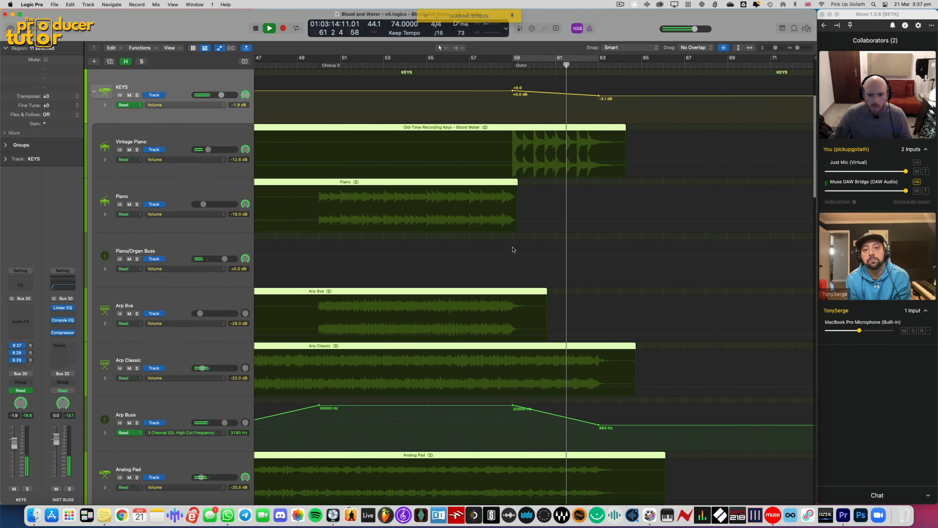
{"action": "scroll", "coordinate": [513, 249], "scroll_direction": "down", "scroll_amount": 2}
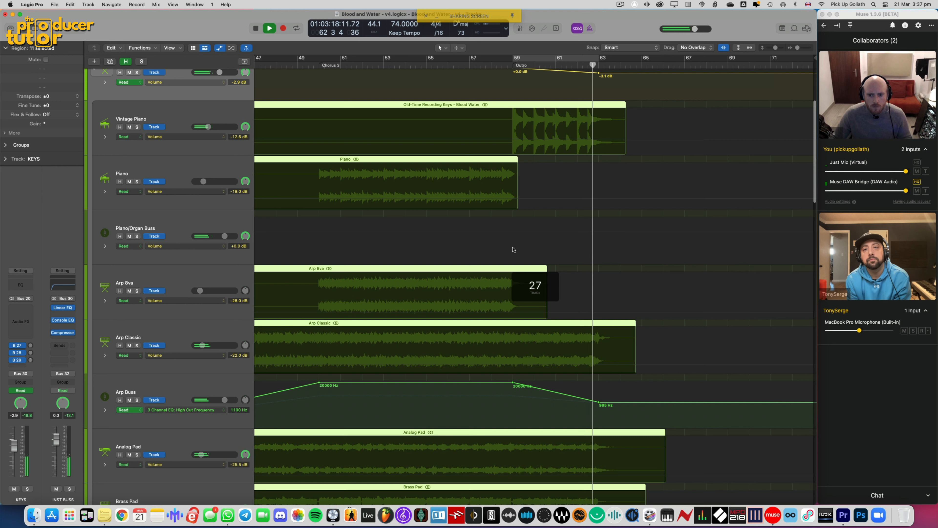
{"action": "scroll", "coordinate": [536, 253], "scroll_direction": "down", "scroll_amount": 1}
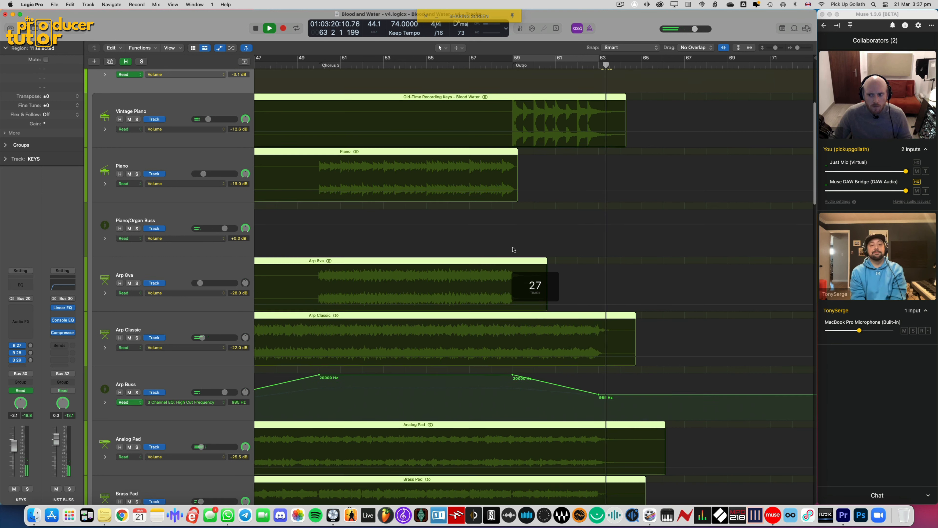
{"action": "key", "text": "space"}
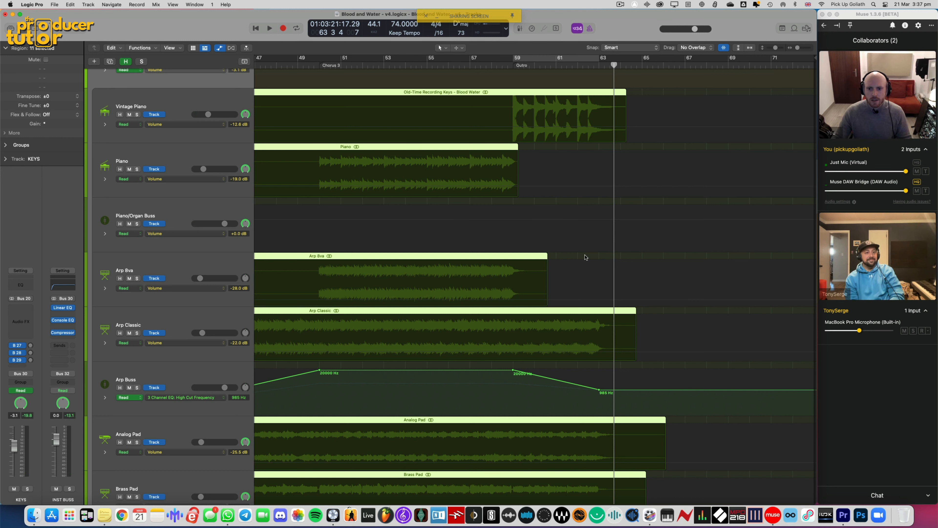
Hide automation, solo the Vintage Piano and play its tail from bar 63, stopping just after bar 64
{"action": "scroll", "coordinate": [585, 257], "scroll_direction": "up", "scroll_amount": 3}
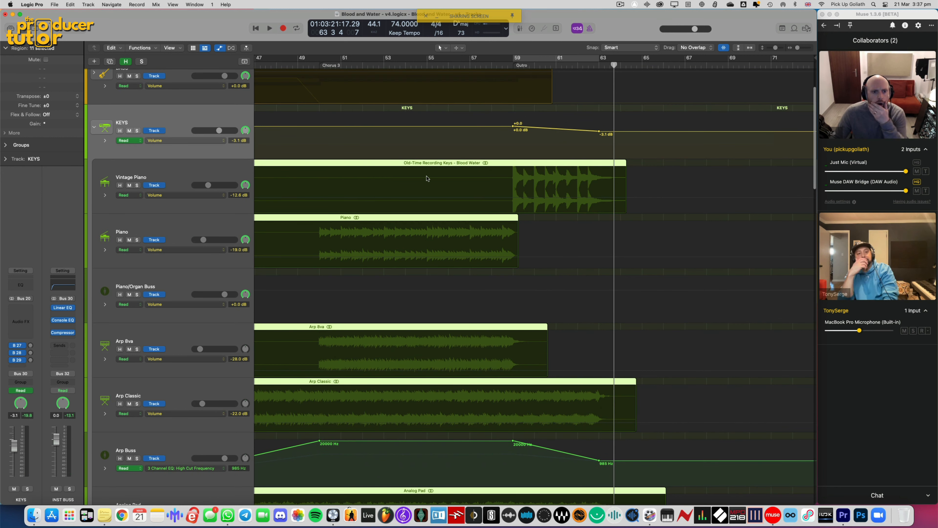
{"action": "scroll", "coordinate": [403, 199], "scroll_direction": "down", "scroll_amount": 4}
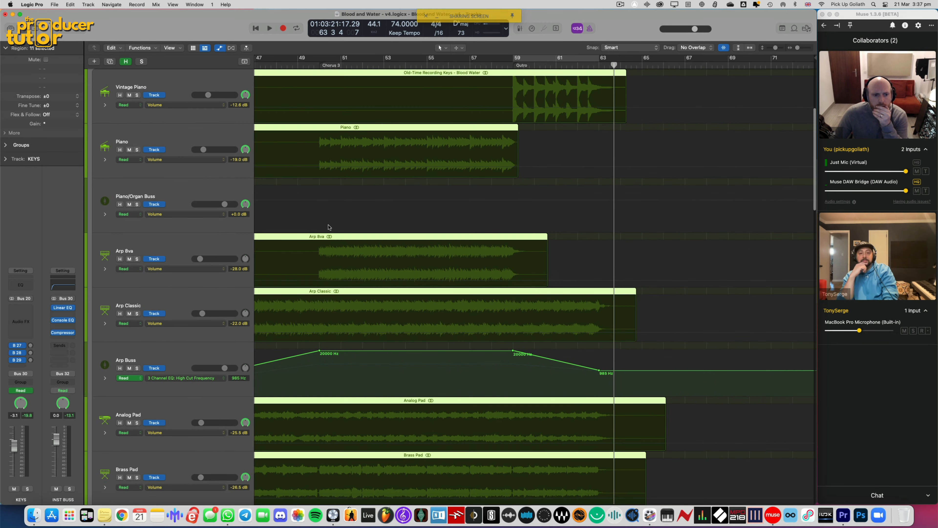
{"action": "scroll", "coordinate": [365, 225], "scroll_direction": "up", "scroll_amount": 1}
{"action": "scroll", "coordinate": [365, 224], "scroll_direction": "up", "scroll_amount": 5}
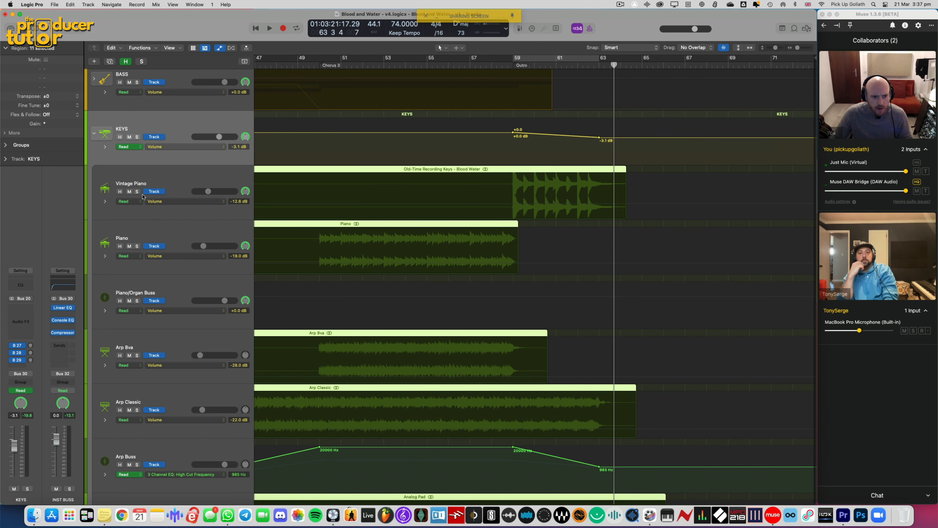
{"action": "key", "text": "a"}
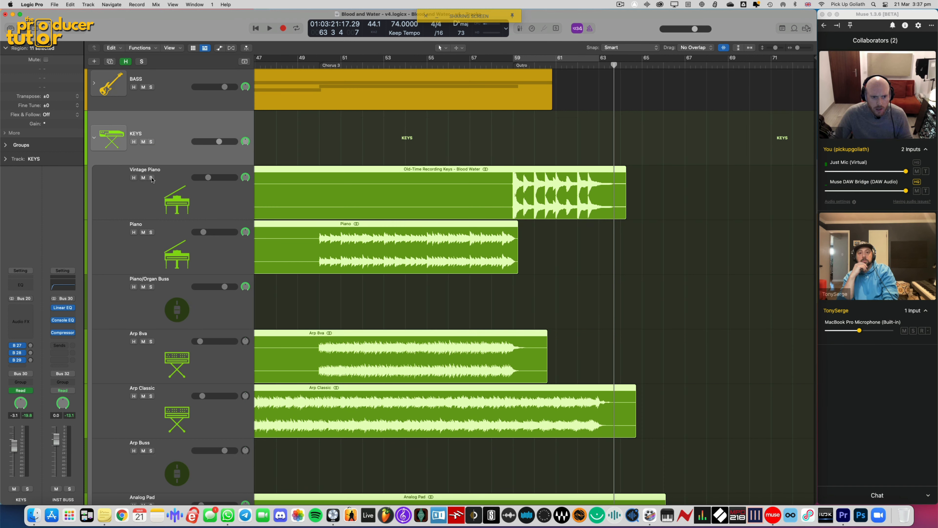
{"action": "left_click", "coordinate": [151, 178]}
{"action": "left_click", "coordinate": [598, 64]}
{"action": "scroll", "coordinate": [588, 209], "scroll_direction": "down", "scroll_amount": 2}
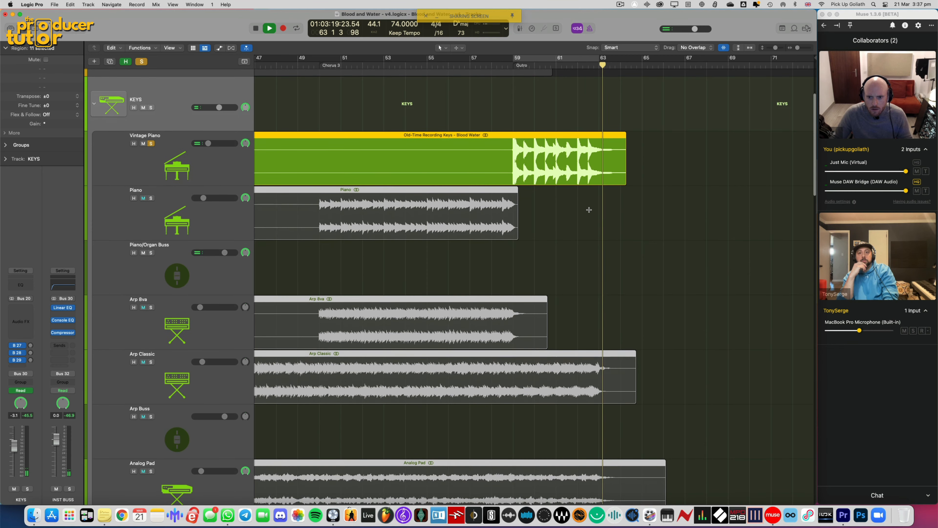
{"action": "key", "text": "super+Right"}
{"action": "key", "text": "super+Right"}
{"action": "key", "text": "super+Right"}
{"action": "key", "text": "super+Right"}
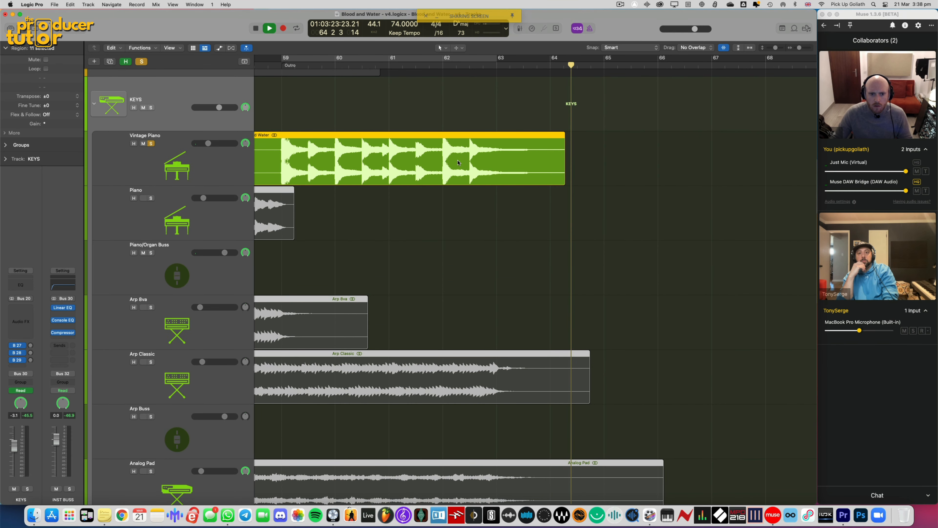
{"action": "key", "text": "space"}
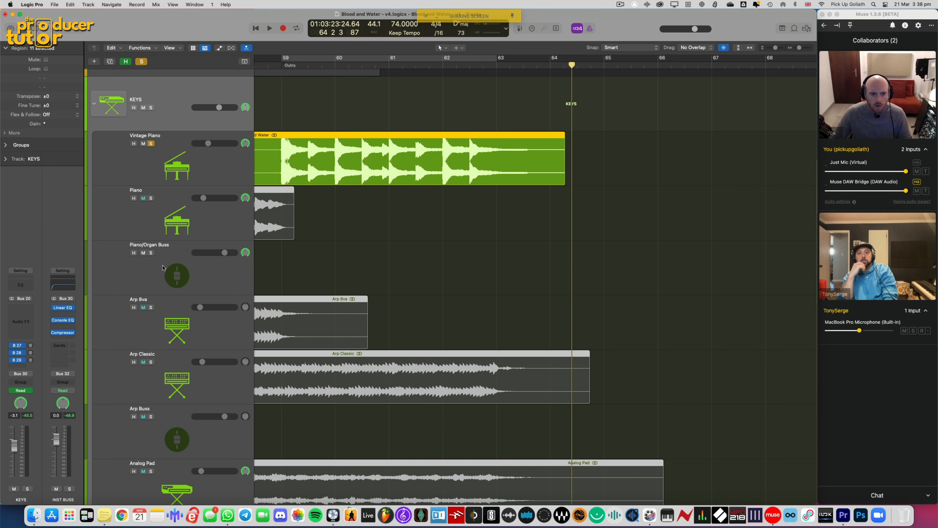
Solo the Arp Buss in place of the Vintage Piano and listen to the arp tail from bar 63
{"action": "left_click", "coordinate": [151, 416]}
{"action": "key", "text": "space"}
{"action": "left_click", "coordinate": [151, 143]}
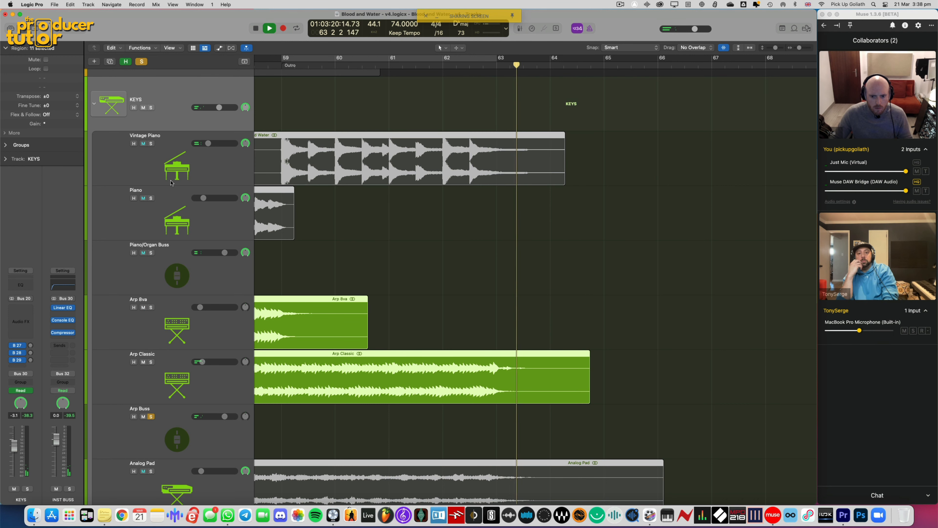
{"action": "scroll", "coordinate": [172, 230], "scroll_direction": "down", "scroll_amount": 8}
{"action": "scroll", "coordinate": [172, 228], "scroll_direction": "down", "scroll_amount": 3}
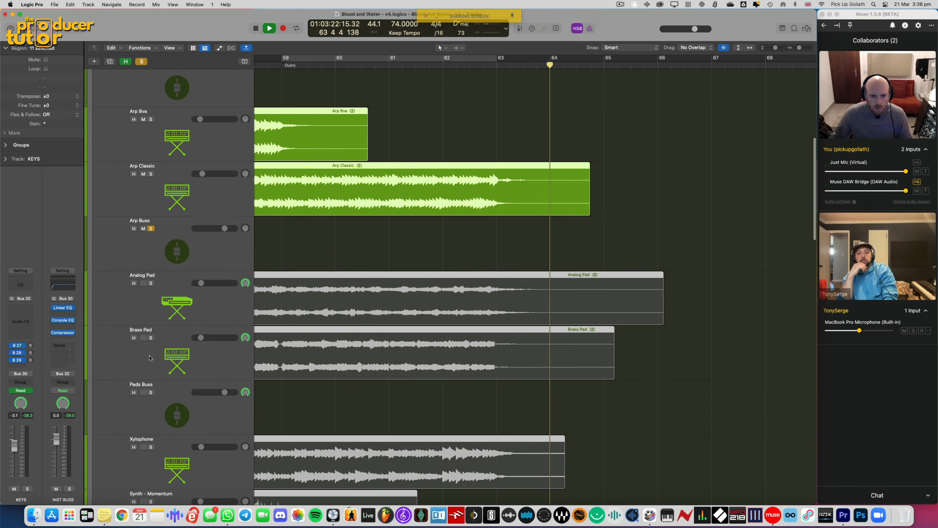
Add the Pads Buss to the solo and replay from bar 63 to hear how the pads ring out
{"action": "left_click", "coordinate": [151, 392]}
{"action": "key", "text": "space"}
{"action": "key", "text": "space"}
{"action": "scroll", "coordinate": [171, 276], "scroll_direction": "up", "scroll_amount": 8}
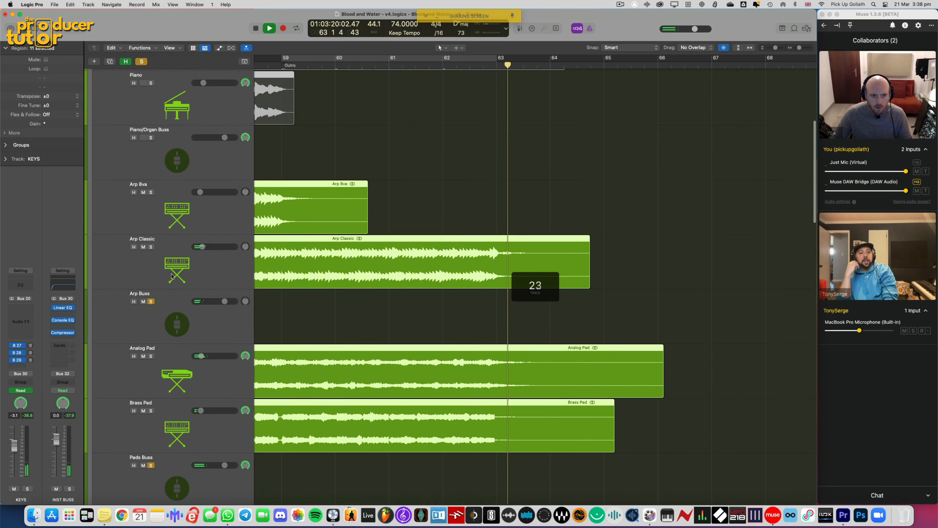
{"action": "scroll", "coordinate": [171, 275], "scroll_direction": "down", "scroll_amount": 10}
{"action": "scroll", "coordinate": [171, 275], "scroll_direction": "down", "scroll_amount": 6}
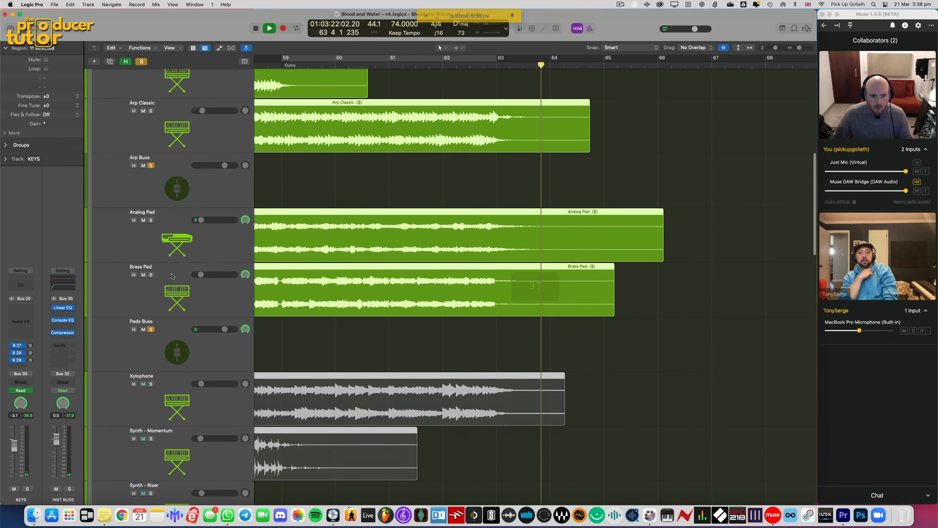
{"action": "scroll", "coordinate": [173, 276], "scroll_direction": "down", "scroll_amount": 1}
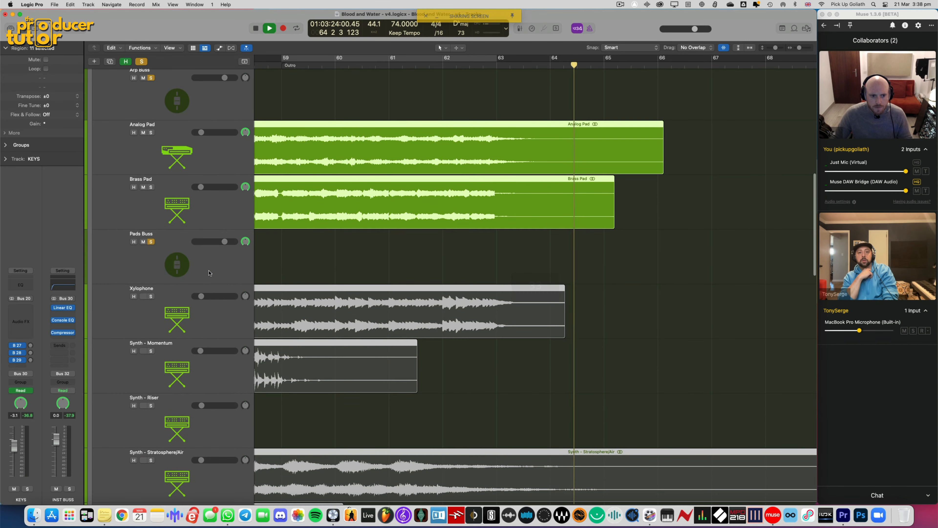
Ramp the Pads Buss volume automation from 0 dB at bar 63 down to silence at bar 65, and take the buss out of solo
{"action": "left_click", "coordinate": [207, 272]}
{"action": "key", "text": "a"}
{"action": "left_click", "coordinate": [519, 252]}
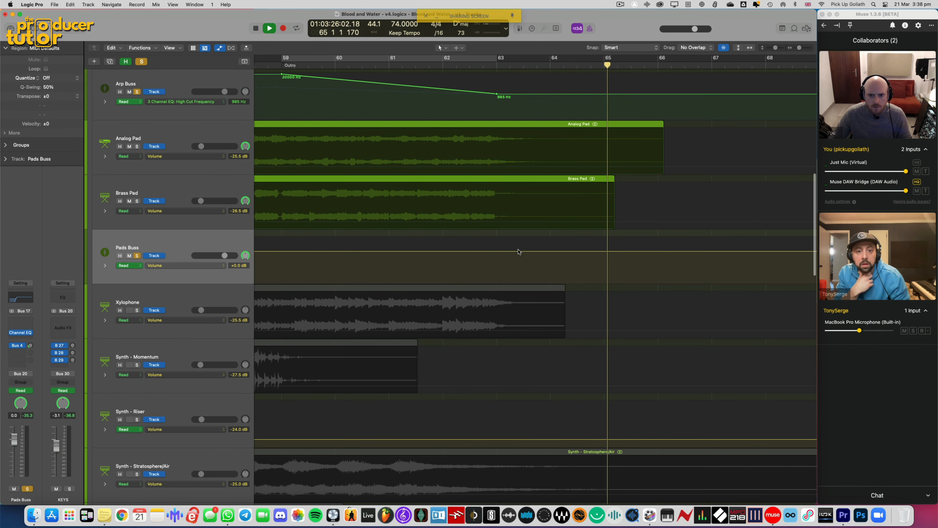
{"action": "key", "text": "space"}
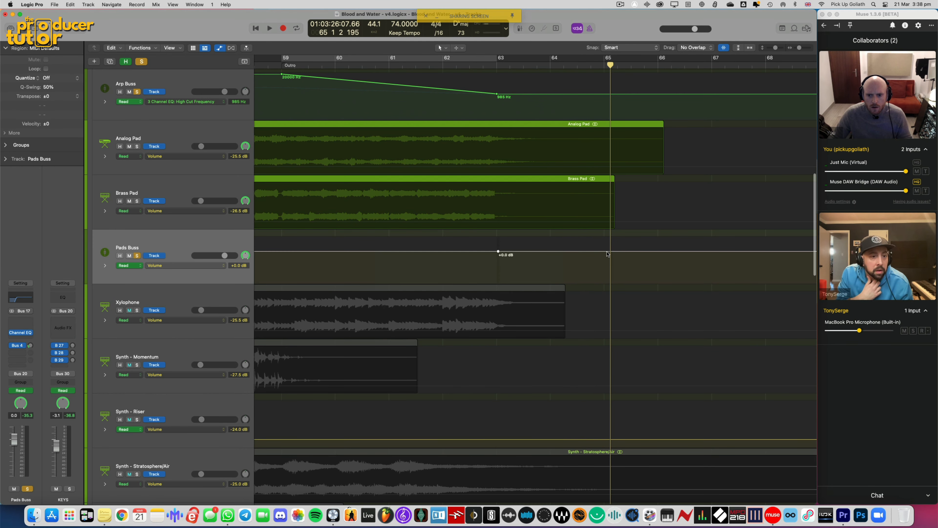
{"action": "left_click_drag", "start_coordinate": [608, 251], "coordinate": [608, 283]}
{"action": "left_click", "coordinate": [137, 256]}
Solo Synth - Stratosphere/Air and ramp its volume automation from -25.0 dB at bar 63 to -139 dB at bar 66 during playback
{"action": "scroll", "coordinate": [136, 266], "scroll_direction": "down", "scroll_amount": 4}
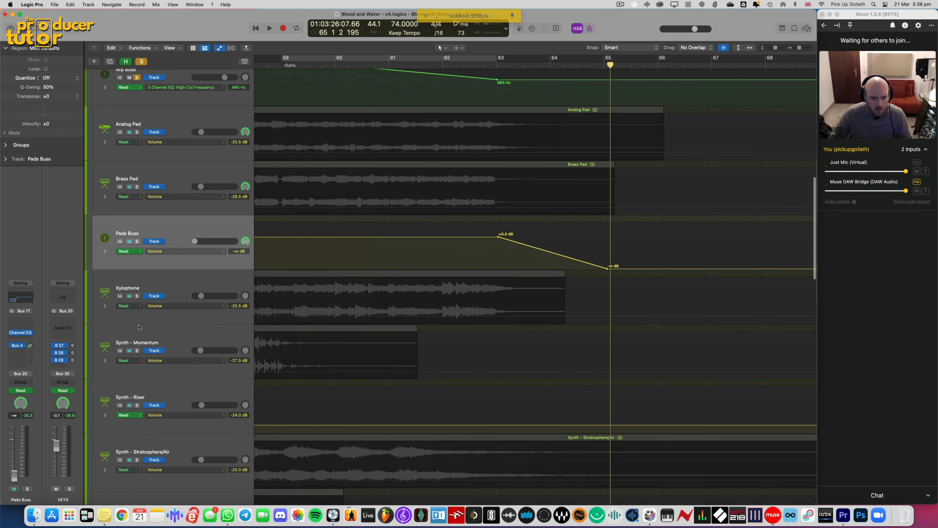
{"action": "scroll", "coordinate": [137, 268], "scroll_direction": "down", "scroll_amount": 5}
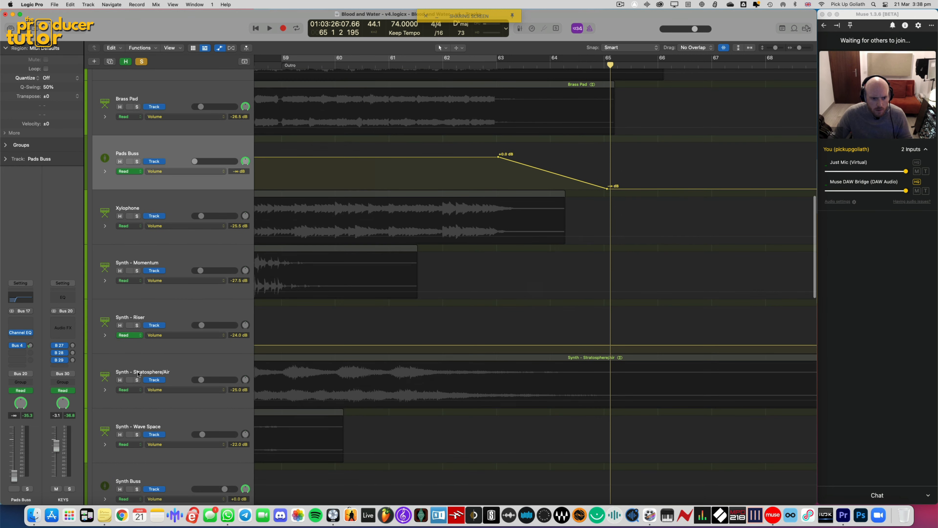
{"action": "left_click", "coordinate": [136, 380]}
{"action": "key", "text": "space"}
{"action": "scroll", "coordinate": [185, 353], "scroll_direction": "down", "scroll_amount": 6}
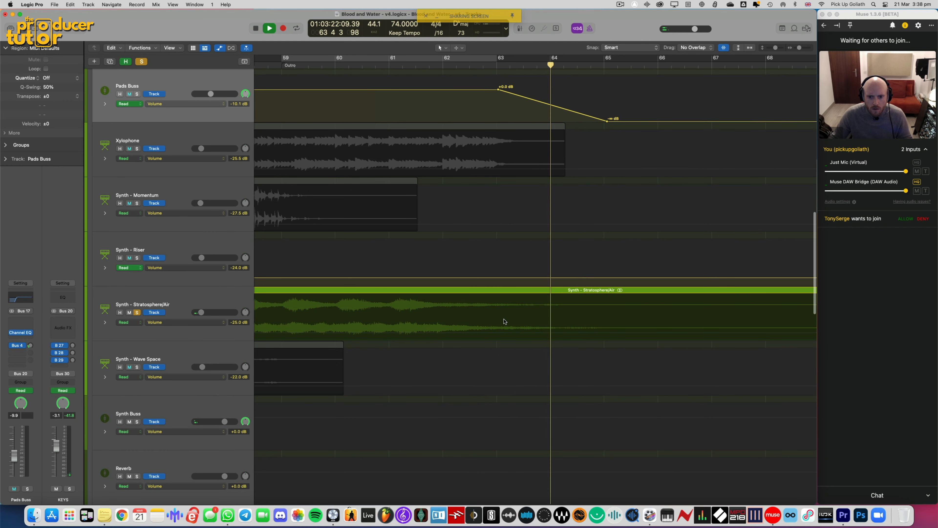
{"action": "left_click", "coordinate": [497, 332]}
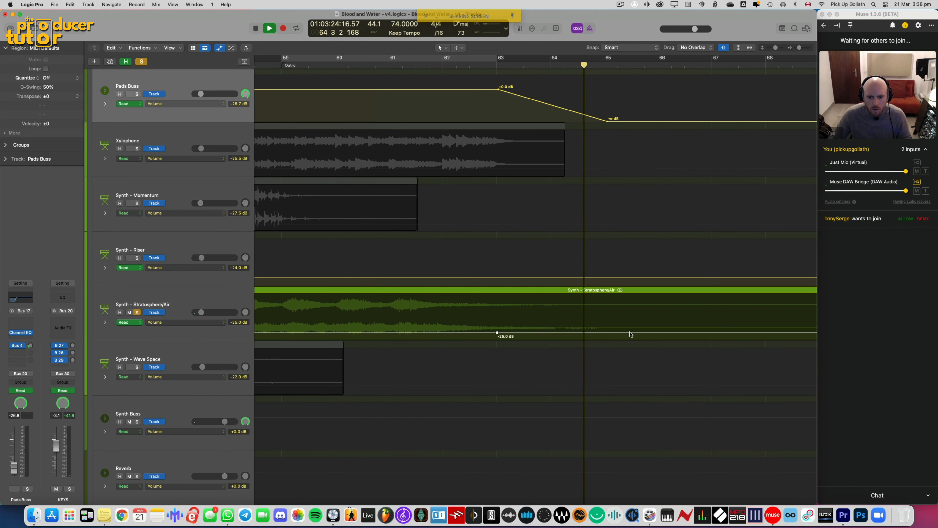
{"action": "left_click", "coordinate": [656, 333]}
{"action": "left_click_drag", "start_coordinate": [663, 335], "coordinate": [664, 340]}
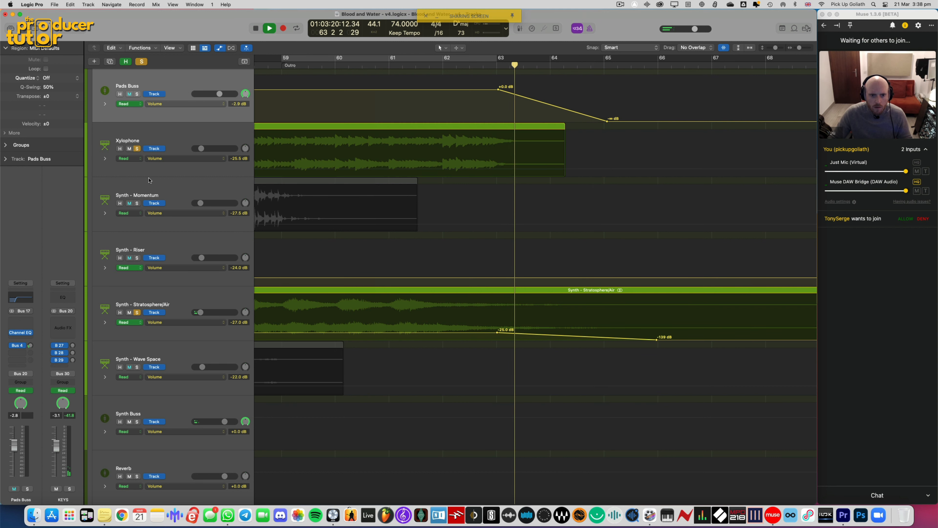
Listen to the Xylophone ending in solo, clear all solos and stop playback
{"action": "left_click", "coordinate": [344, 172]}
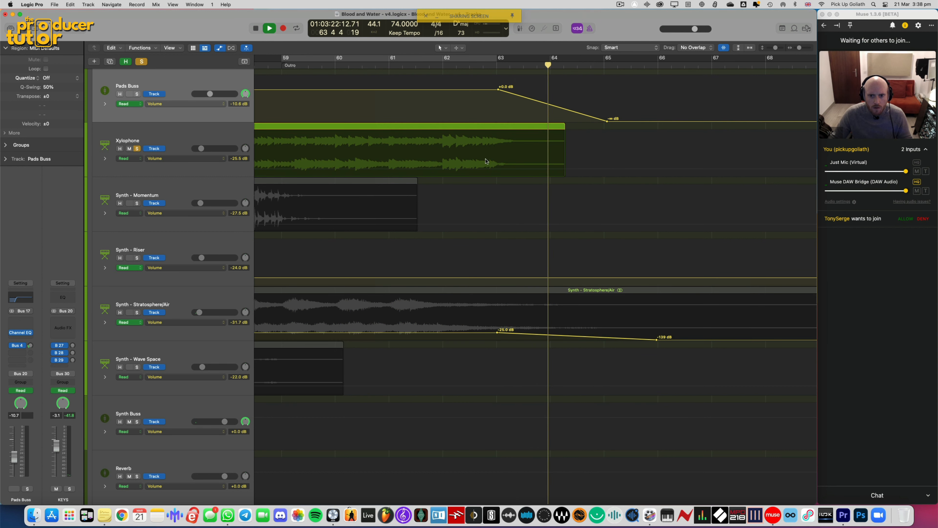
{"action": "left_click", "coordinate": [142, 61]}
{"action": "key", "text": "space"}
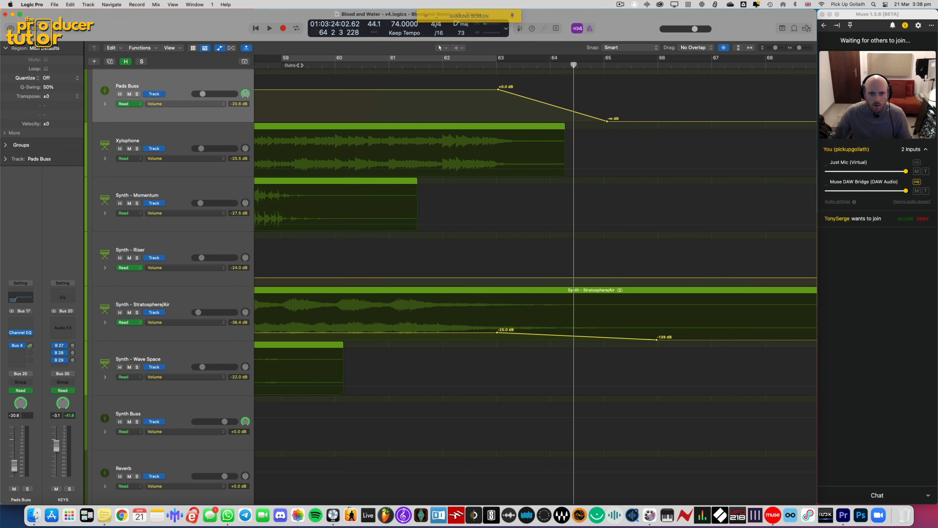
Play the full mix from the outro at bar 59 with automation hidden and the arrangement zoomed out
{"action": "left_click", "coordinate": [295, 65]}
{"action": "key", "text": "space"}
{"action": "key", "text": "a"}
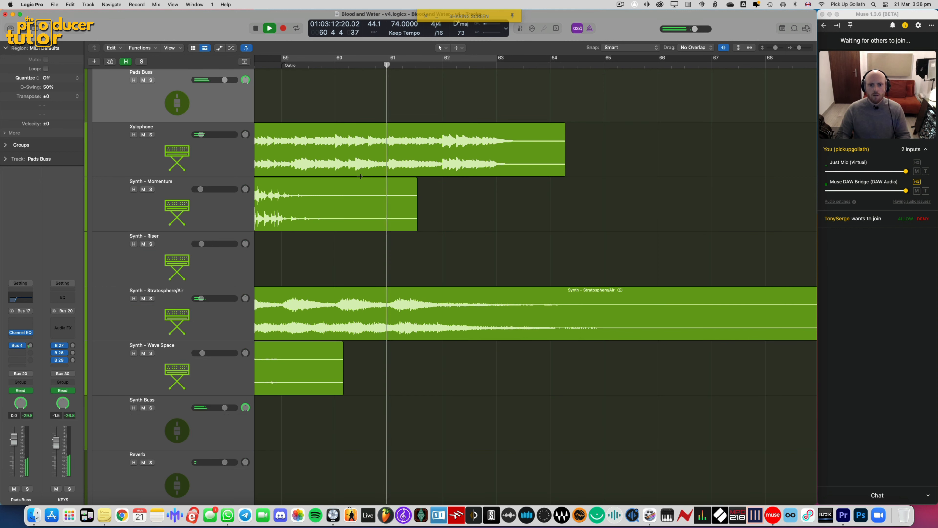
{"action": "key", "text": "super+Left"}
{"action": "key", "text": "super+Left"}
{"action": "key", "text": "super+Left"}
{"action": "key", "text": "super+Left"}
{"action": "key", "text": "super+Up"}
{"action": "key", "text": "super+Up"}
{"action": "key", "text": "super+Up"}
{"action": "key", "text": "super+Up"}
{"action": "key", "text": "super+Up"}
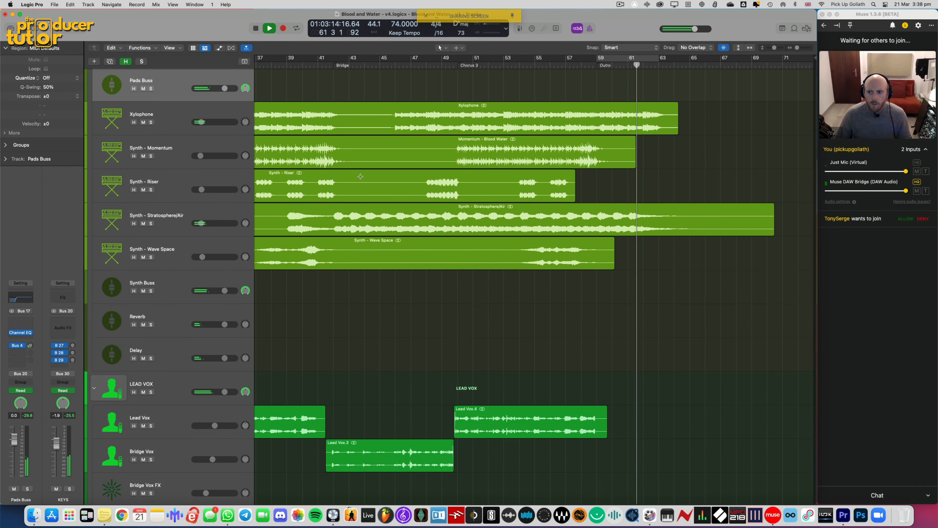
Switch to Muse and allow the waiting collaborator to rejoin the session
{"action": "left_click", "coordinate": [834, 233]}
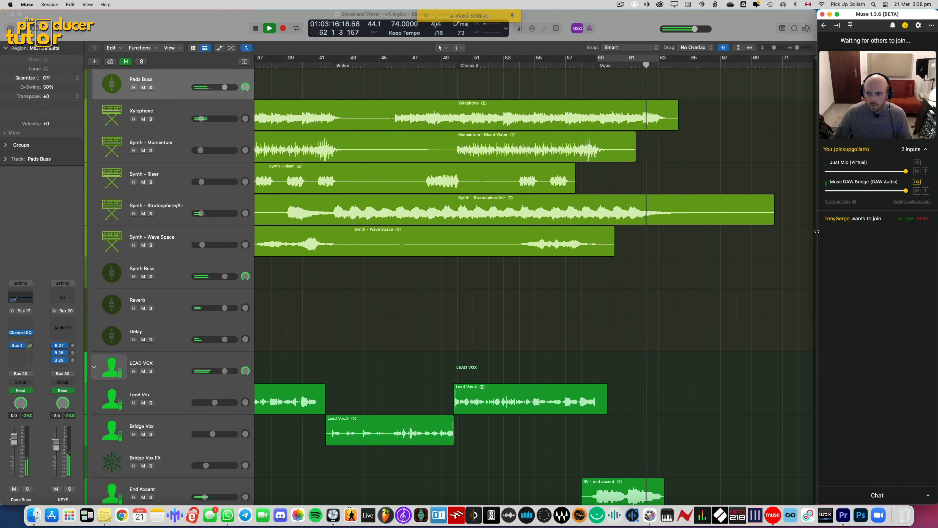
{"action": "left_click", "coordinate": [903, 219]}
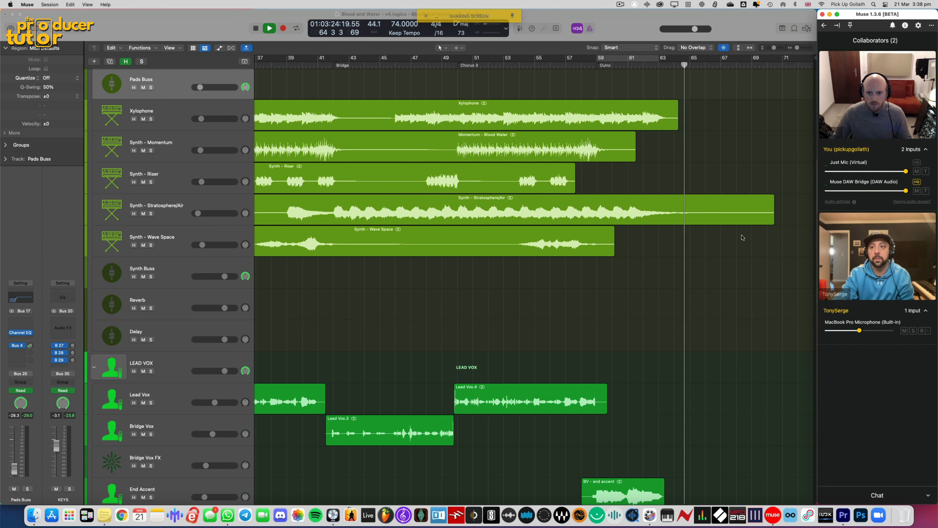
Return to Logic Pro, fit the whole song in view and collapse the KEYS and LEAD VOX stacks
{"action": "left_click", "coordinate": [656, 263]}
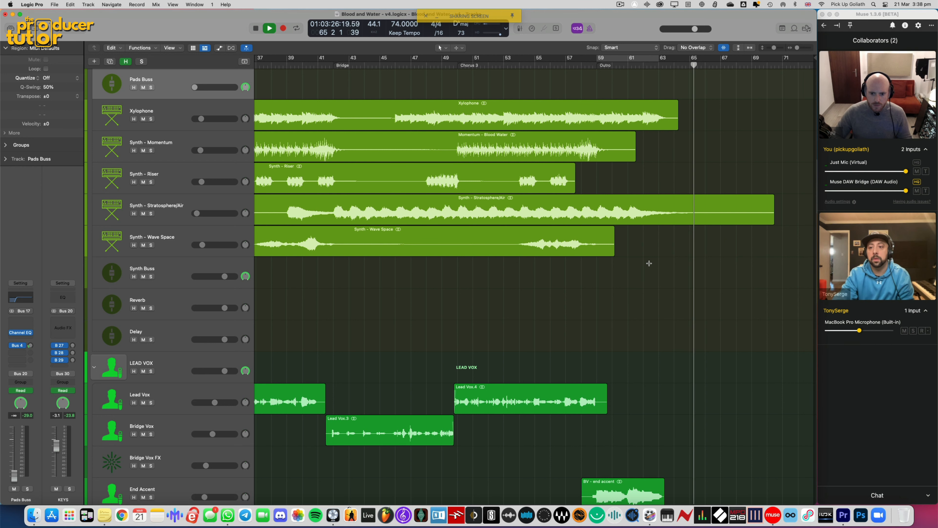
{"action": "key", "text": "z"}
{"action": "key", "text": "super+a"}
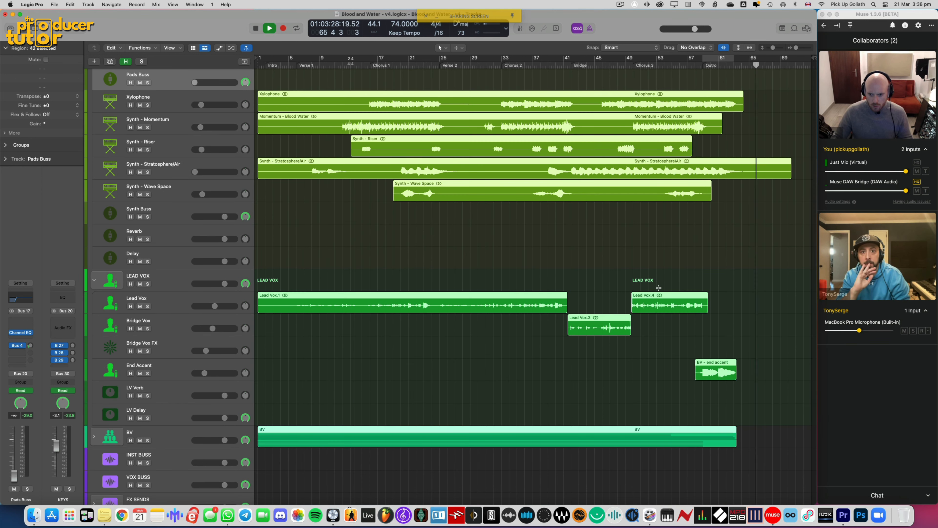
{"action": "right_click", "coordinate": [664, 296]}
{"action": "left_click", "coordinate": [684, 303]}
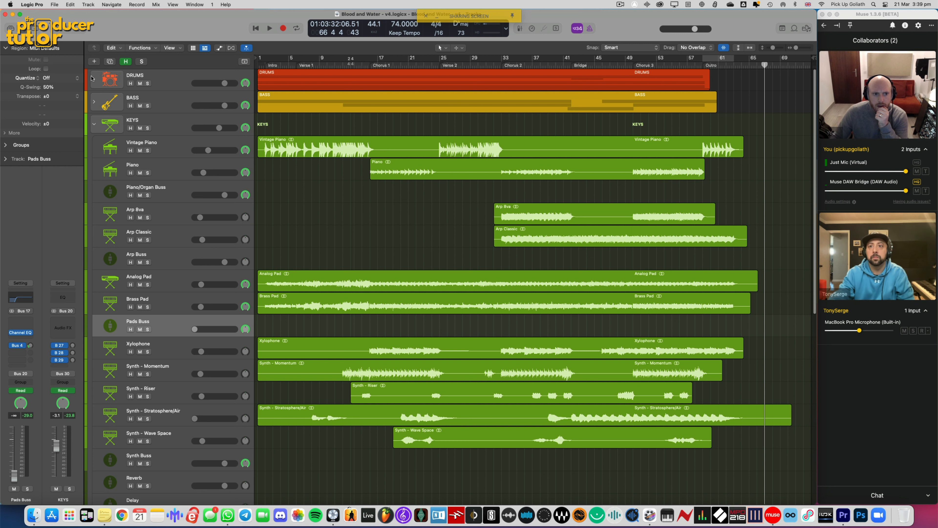
{"action": "left_click", "coordinate": [93, 124]}
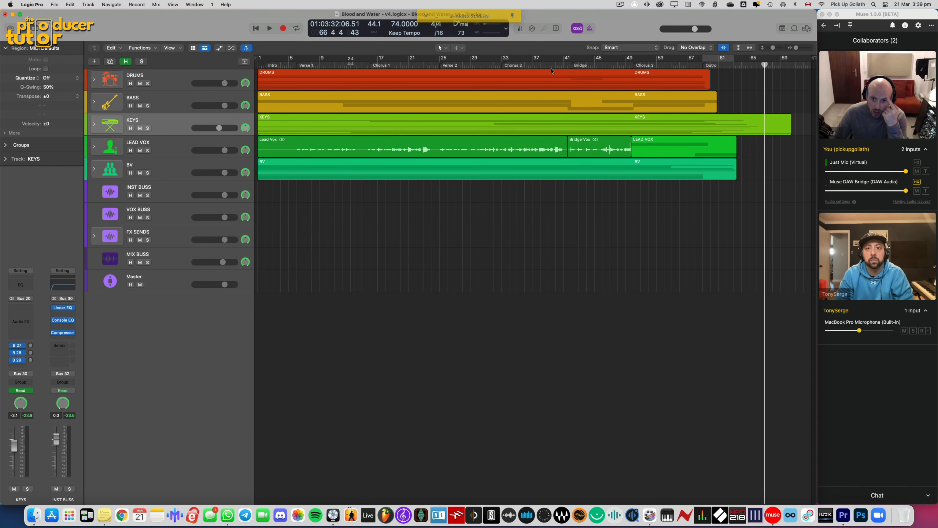
Cycle bars 39 to 45 and play the transition from Chorus 2 into the bridge
{"action": "left_click_drag", "start_coordinate": [549, 59], "coordinate": [585, 58]}
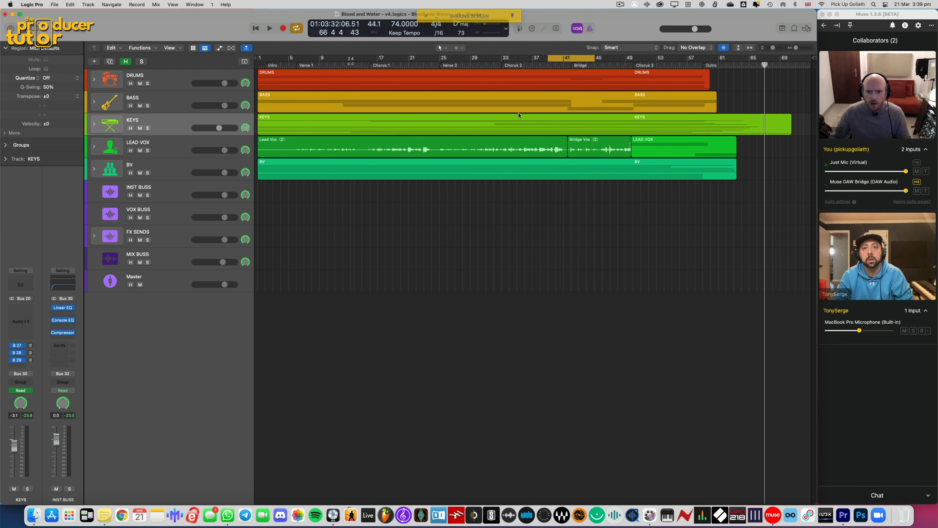
{"action": "key", "text": "space"}
{"action": "key", "text": "super+Down"}
{"action": "key", "text": "super+Down"}
{"action": "key", "text": "super+Down"}
{"action": "key", "text": "super+Right"}
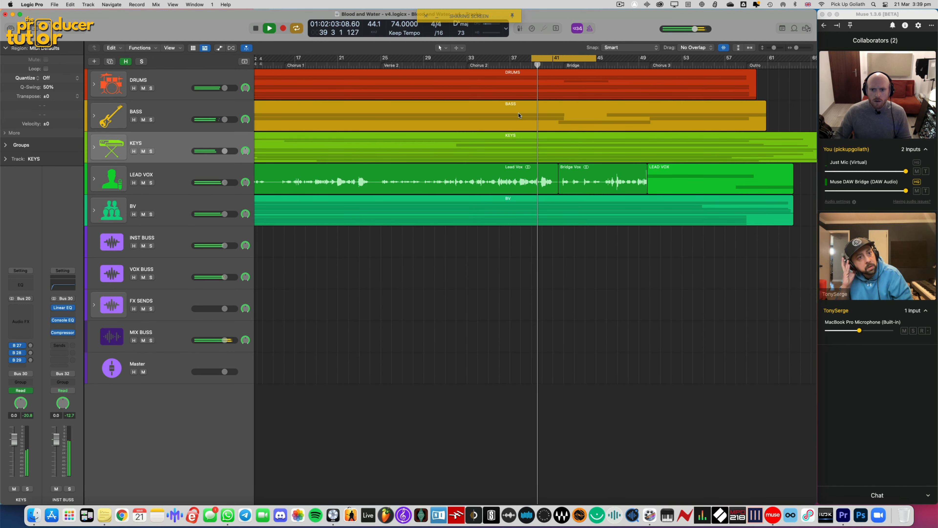
{"action": "scroll", "coordinate": [523, 107], "scroll_direction": "right", "scroll_amount": 2}
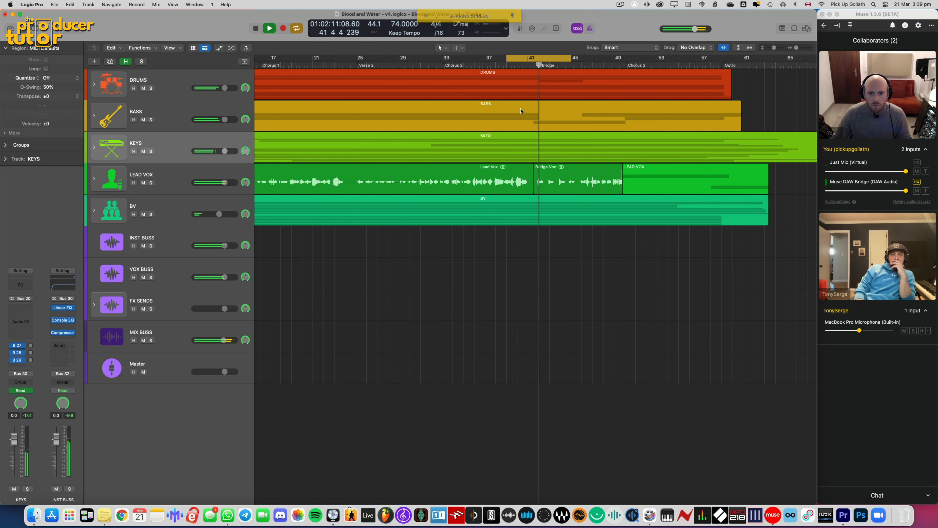
Expand the KEYS stack and briefly solo Synth - Wave Space and Synth - Riser during the lead-in to the bridge
{"action": "left_click", "coordinate": [94, 147]}
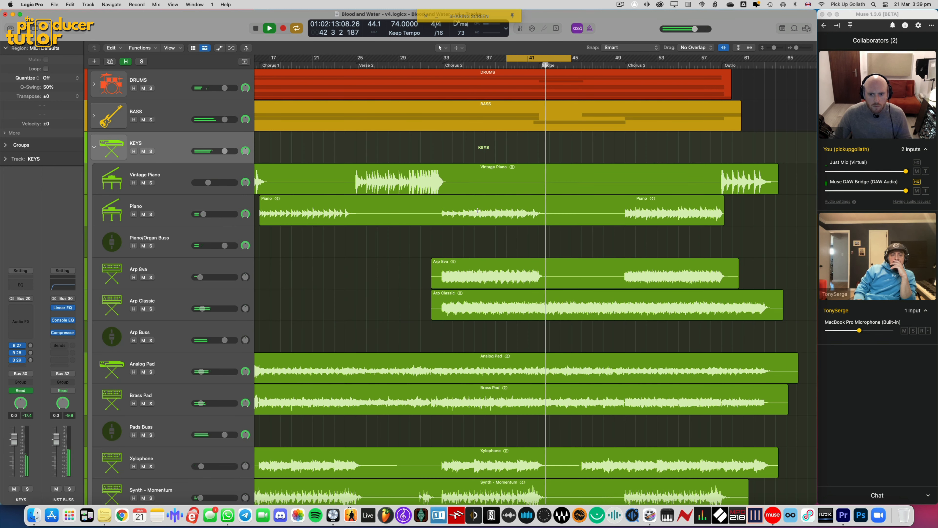
{"action": "scroll", "coordinate": [478, 211], "scroll_direction": "down", "scroll_amount": 8}
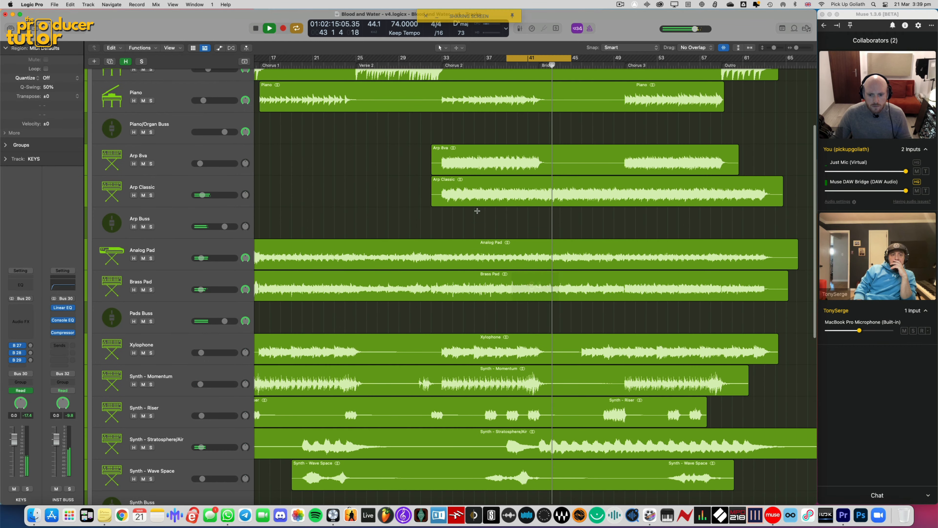
{"action": "scroll", "coordinate": [477, 210], "scroll_direction": "down", "scroll_amount": 5}
{"action": "key", "text": "space"}
{"action": "left_click", "coordinate": [174, 411]}
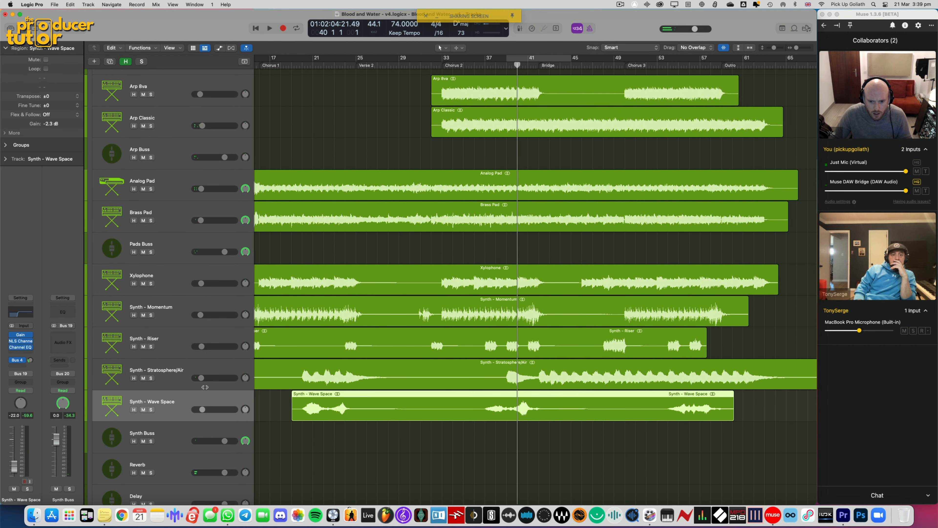
{"action": "key", "text": "space"}
{"action": "left_click", "coordinate": [151, 409]}
{"action": "left_click", "coordinate": [151, 409]}
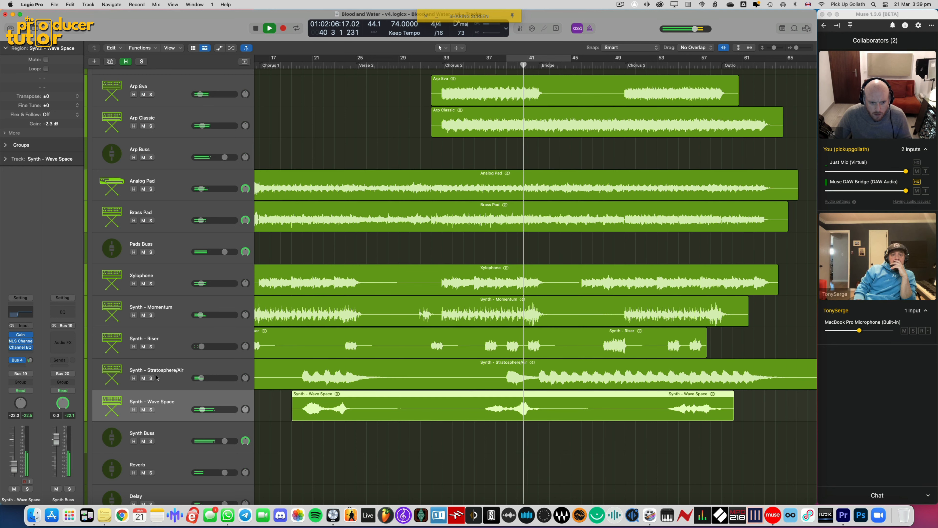
{"action": "left_click", "coordinate": [151, 346]}
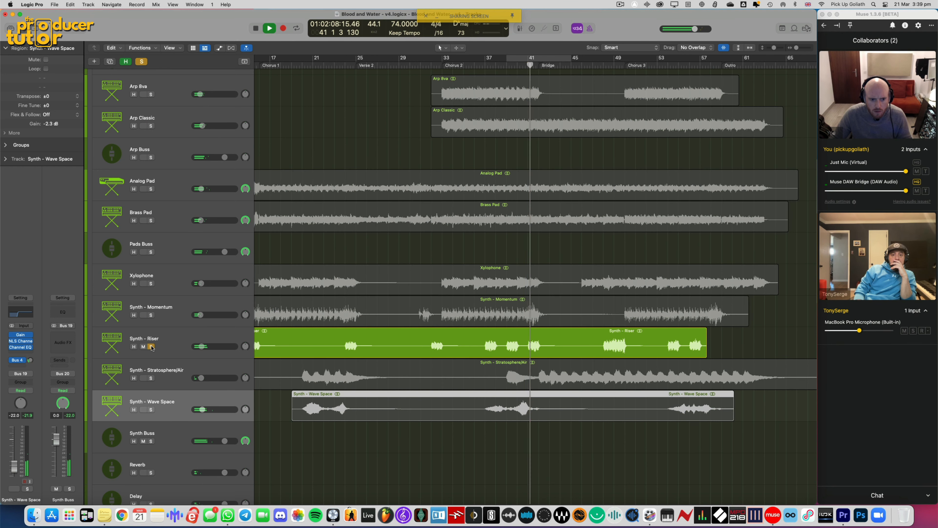
{"action": "left_click", "coordinate": [151, 347]}
Show automation and copy the Synth - Riser volume ramp before Chorus 3 onto the riser burst just before the bridge
{"action": "left_click", "coordinate": [283, 347]}
{"action": "key", "text": "a"}
{"action": "key", "text": "super+Right"}
{"action": "key", "text": "super+Right"}
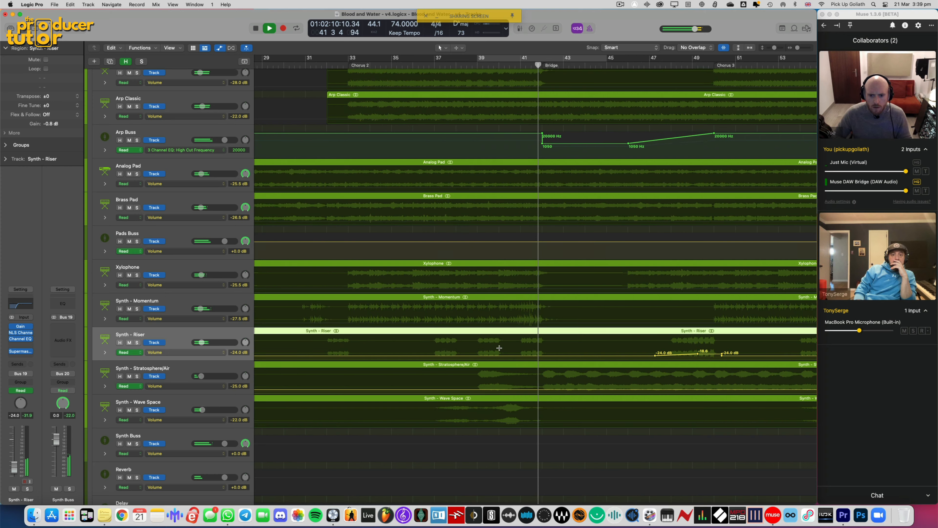
{"action": "key", "text": "super+Down"}
{"action": "key", "text": "super+Down"}
{"action": "key", "text": "space"}
{"action": "left_click_drag", "start_coordinate": [638, 353], "coordinate": [743, 359]}
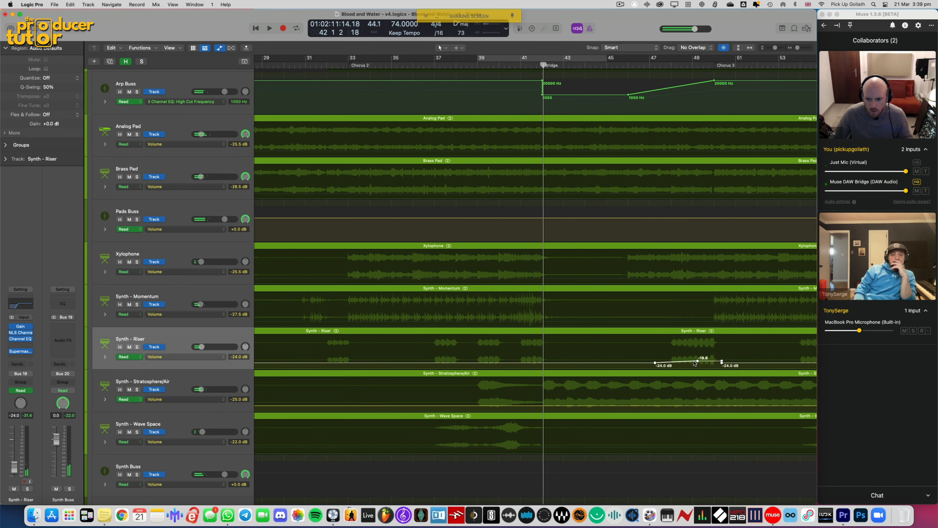
{"action": "left_click_drag", "start_coordinate": [585, 363], "coordinate": [509, 363]}
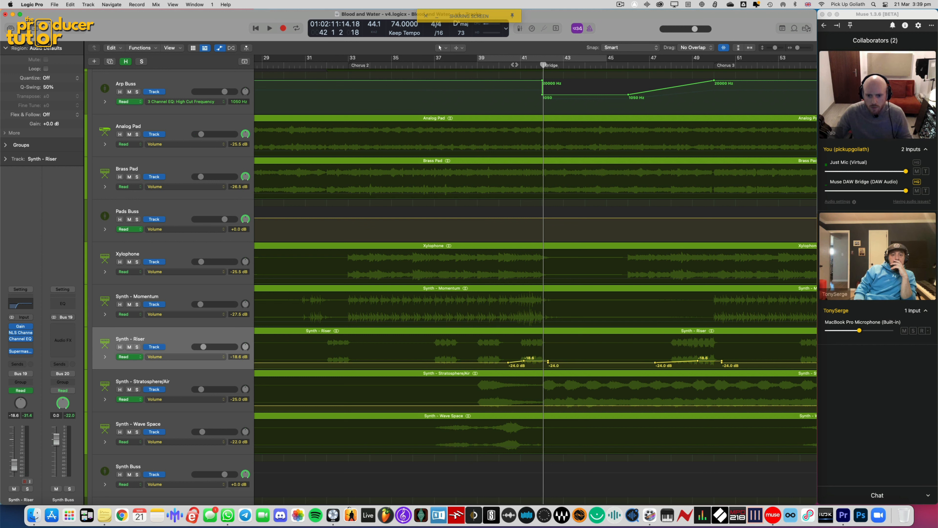
Lower the peak of the Synth - Riser volume ramp before the bridge to -22.1 dB and play the transition
{"action": "double_click", "coordinate": [500, 66]}
{"action": "key", "text": "super+Right"}
{"action": "key", "text": "super+Down"}
{"action": "key", "text": "super+Down"}
{"action": "key", "text": "super+Down"}
{"action": "key", "text": "super+Down"}
{"action": "key", "text": "super+Down"}
{"action": "key", "text": "super+Down"}
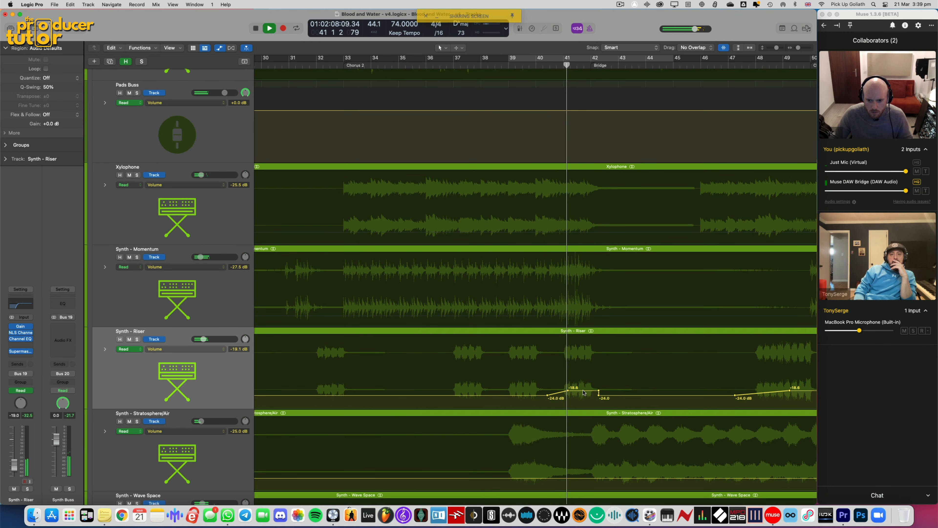
{"action": "left_click_drag", "start_coordinate": [584, 392], "coordinate": [583, 396]}
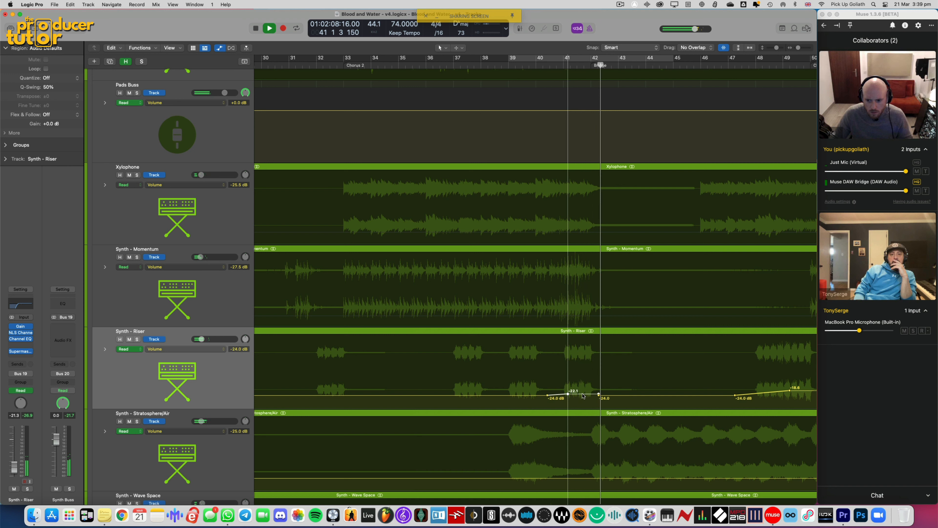
{"action": "key", "text": "space"}
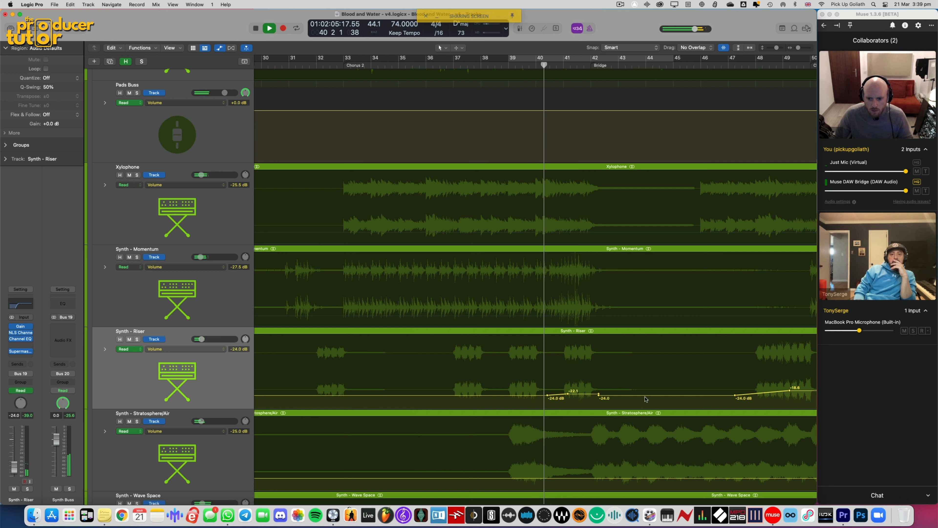
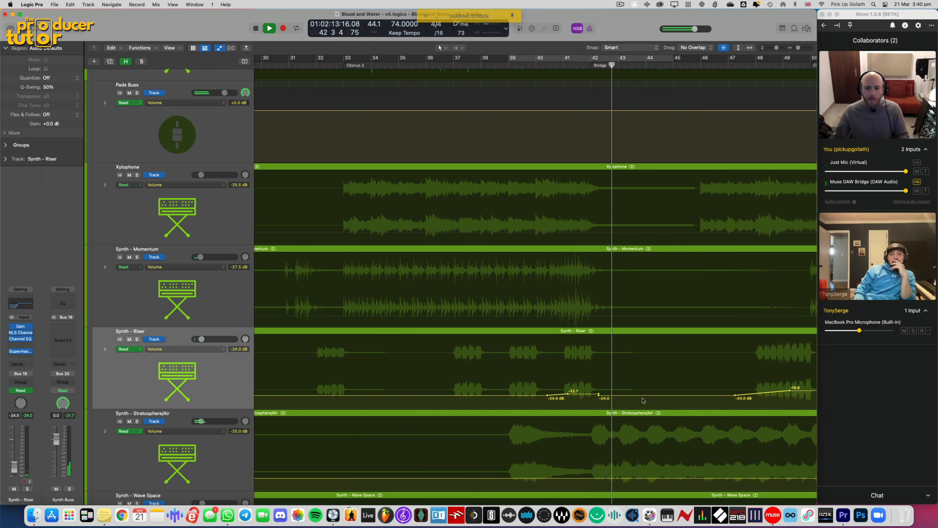
{"action": "scroll", "coordinate": [643, 400], "scroll_direction": "right", "scroll_amount": 3}
{"action": "key", "text": "space"}
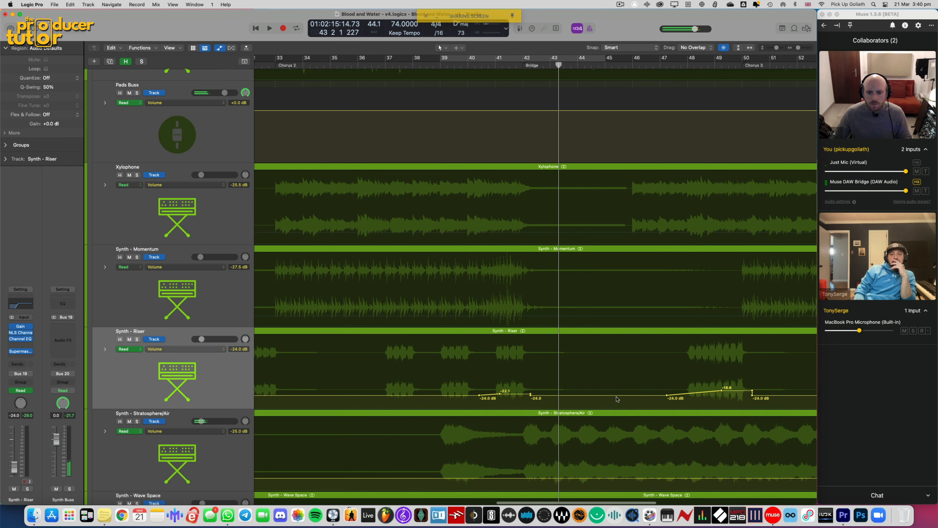
Set the cycle range to the bridge, bars 42 to 50, and tidy the view by hiding automation and collapsing the KEYS stack
{"action": "scroll", "coordinate": [584, 376], "scroll_direction": "right", "scroll_amount": 5}
{"action": "scroll", "coordinate": [429, 103], "scroll_direction": "left", "scroll_amount": 2}
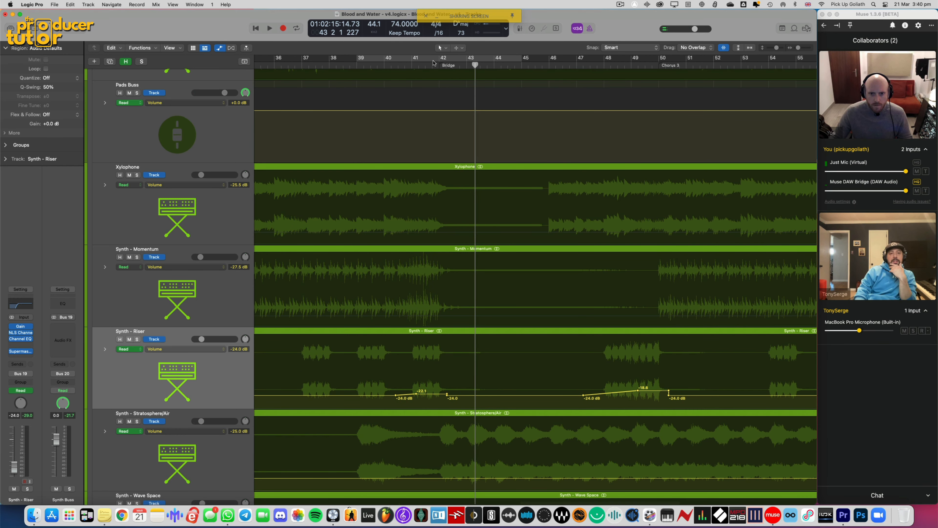
{"action": "left_click_drag", "start_coordinate": [439, 59], "coordinate": [659, 59]}
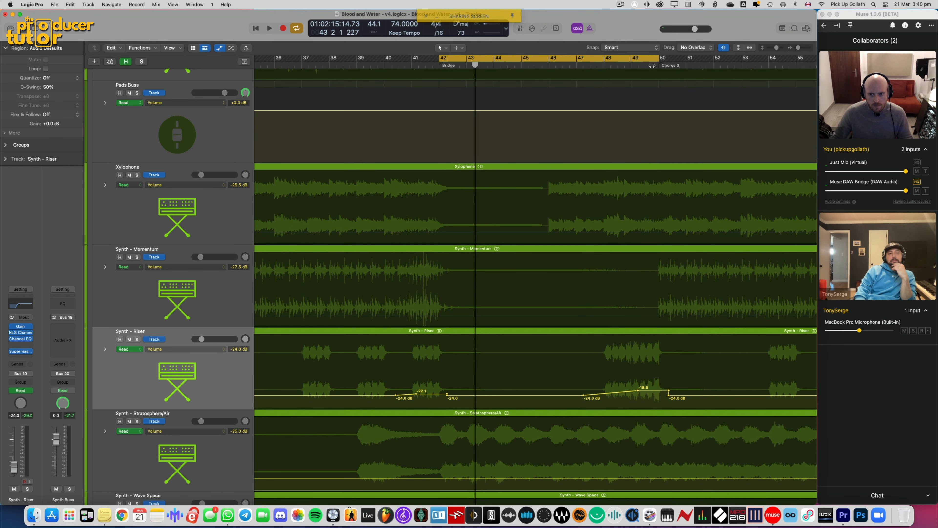
{"action": "scroll", "coordinate": [323, 163], "scroll_direction": "down", "scroll_amount": 1}
{"action": "scroll", "coordinate": [323, 163], "scroll_direction": "up", "scroll_amount": 15}
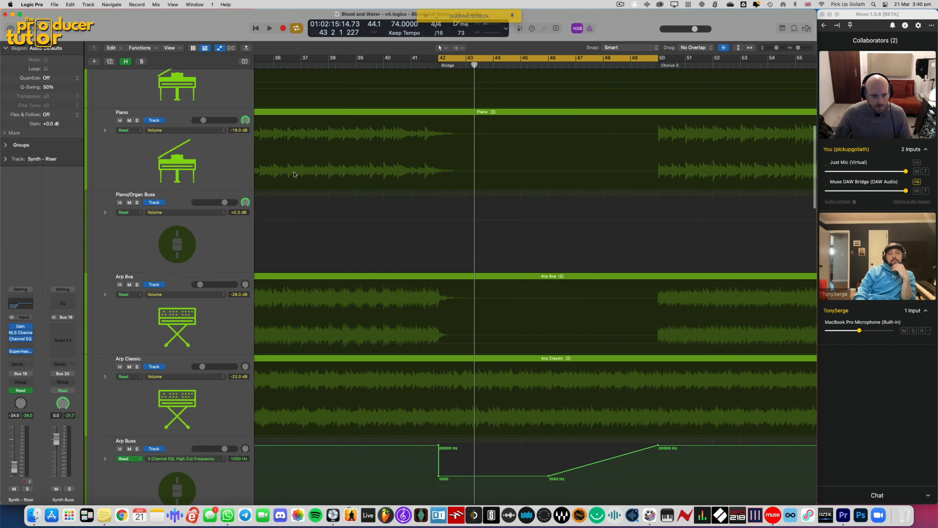
{"action": "key", "text": "a"}
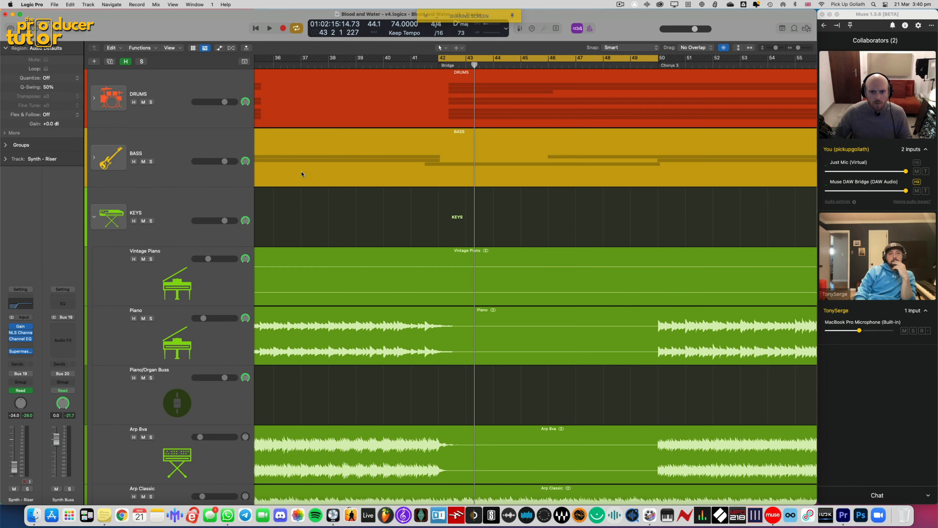
{"action": "key", "text": "super+Up"}
{"action": "key", "text": "super+Up"}
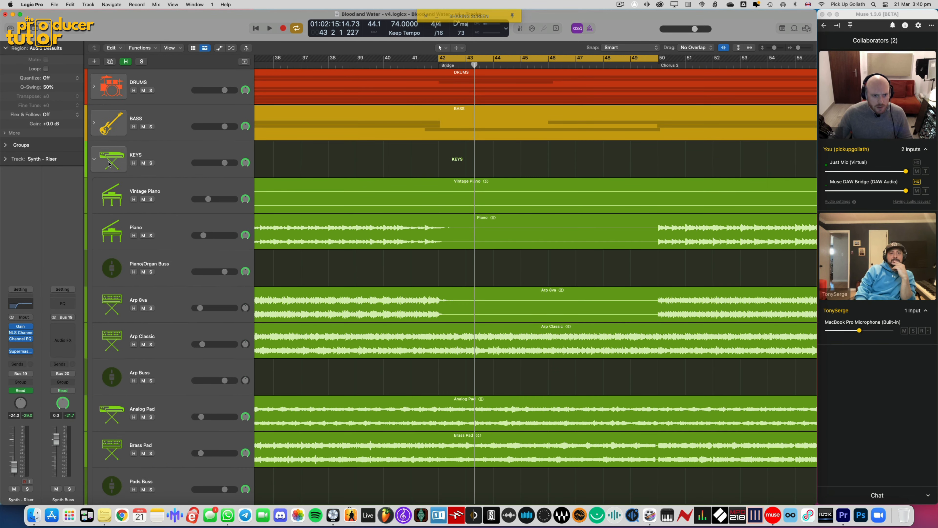
{"action": "left_click", "coordinate": [94, 159]}
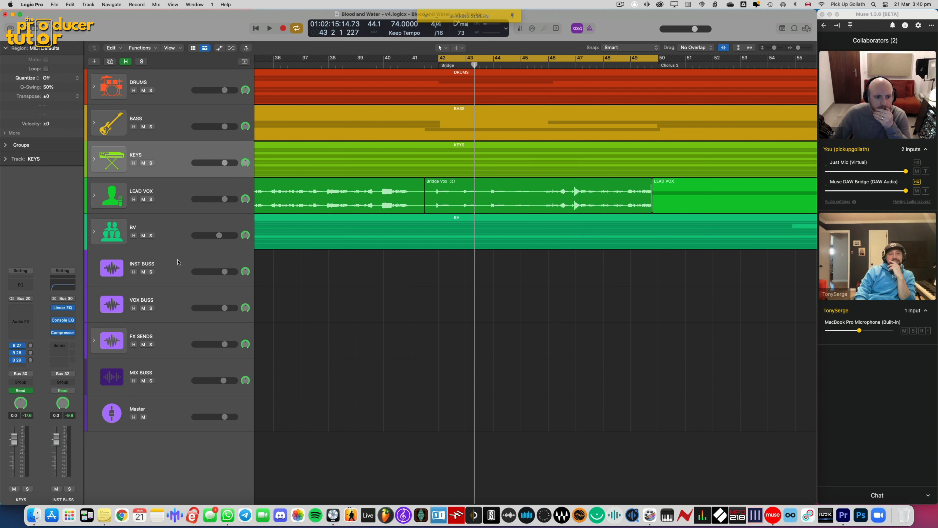
Open the Linear EQ on INST BUSS with the mixer shown and display the bus's Low Cut Frequency automation lane
{"action": "left_click", "coordinate": [171, 264]}
{"action": "key", "text": "x"}
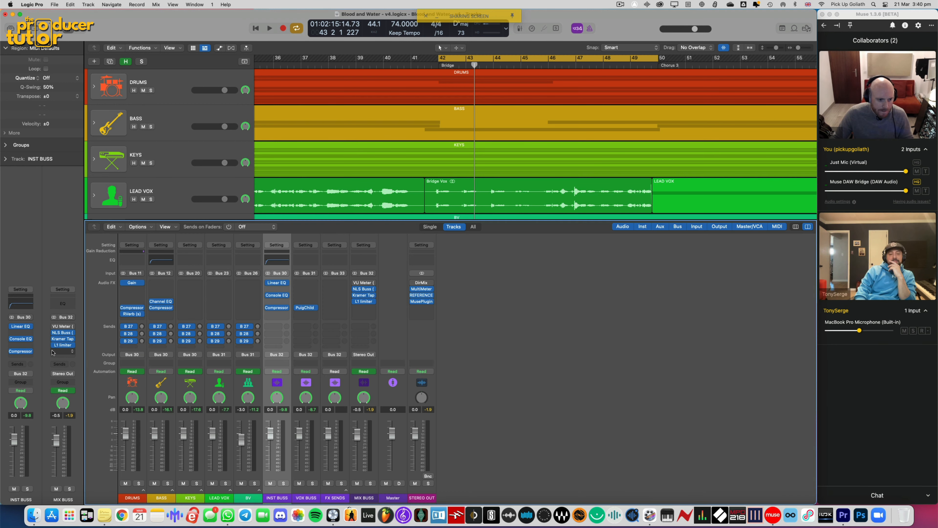
{"action": "left_click", "coordinate": [275, 284]}
{"action": "left_click_drag", "start_coordinate": [410, 103], "coordinate": [492, 260]}
{"action": "key", "text": "a"}
{"action": "scroll", "coordinate": [430, 167], "scroll_direction": "down", "scroll_amount": 10}
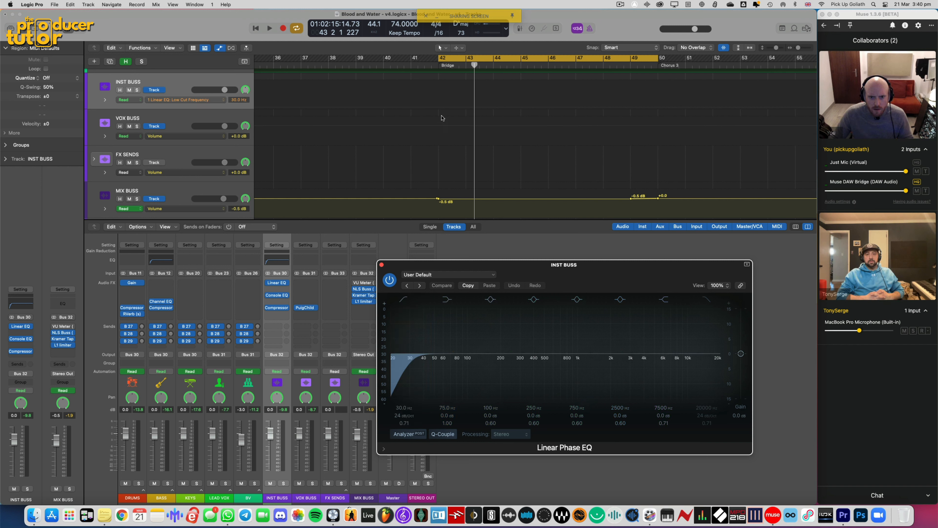
{"action": "left_click", "coordinate": [437, 98]}
{"action": "key", "text": "super+Right"}
{"action": "key", "text": "super+Down"}
{"action": "key", "text": "super+Down"}
{"action": "key", "text": "super+Down"}
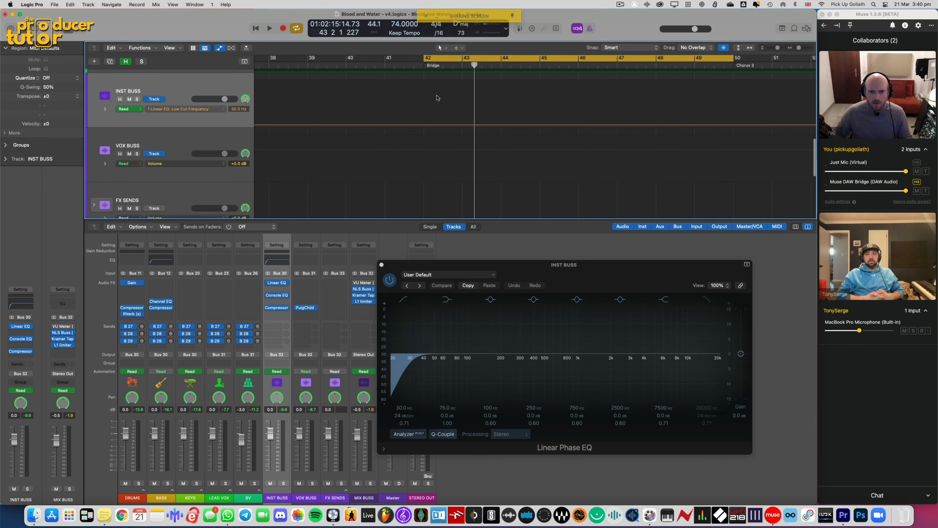
Turn off cycling and add an INST BUSS low-cut automation point at bar 41, deleting the extra point at bar 42
{"action": "key", "text": "c"}
{"action": "key", "text": "space"}
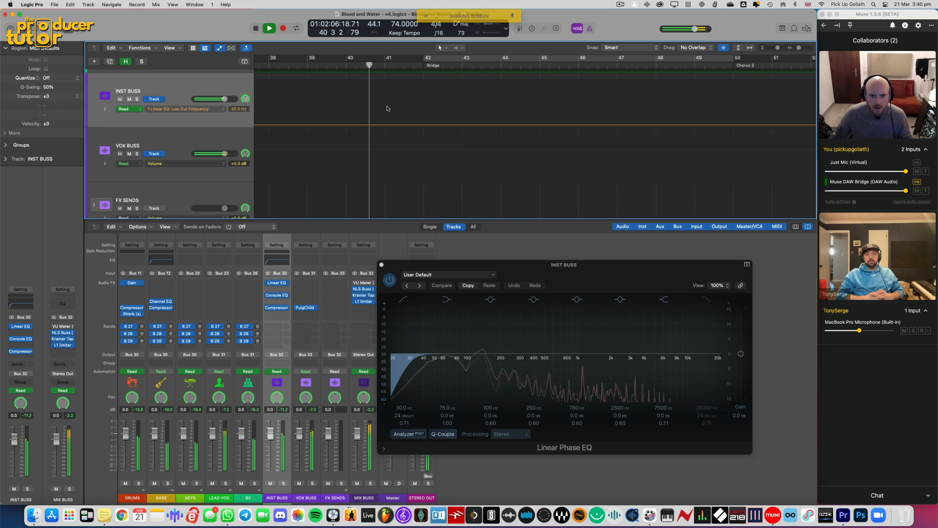
{"action": "left_click_drag", "start_coordinate": [385, 103], "coordinate": [424, 113]}
{"action": "left_click", "coordinate": [427, 124]}
{"action": "key", "text": "super+z"}
{"action": "left_click", "coordinate": [425, 113]}
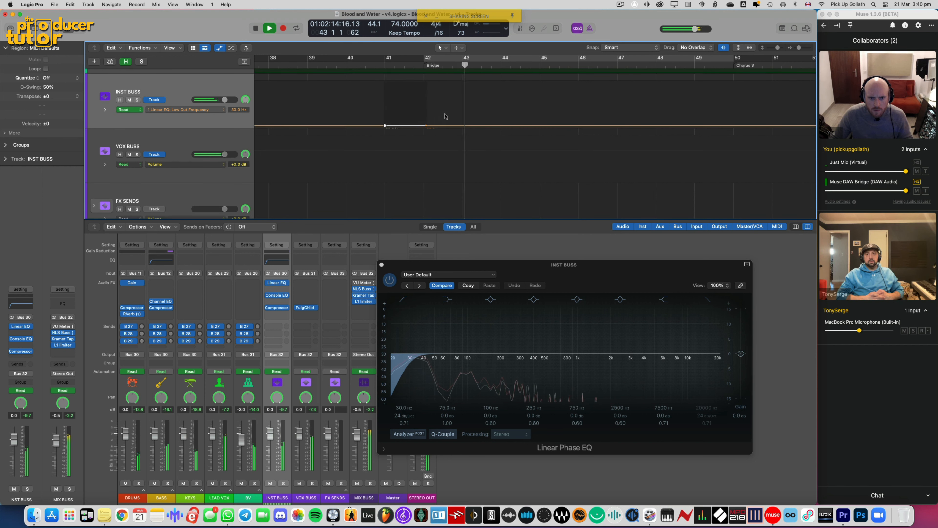
{"action": "key", "text": "super+Down"}
{"action": "key", "text": "super+Down"}
{"action": "key", "text": "super+Down"}
{"action": "key", "text": "super+Down"}
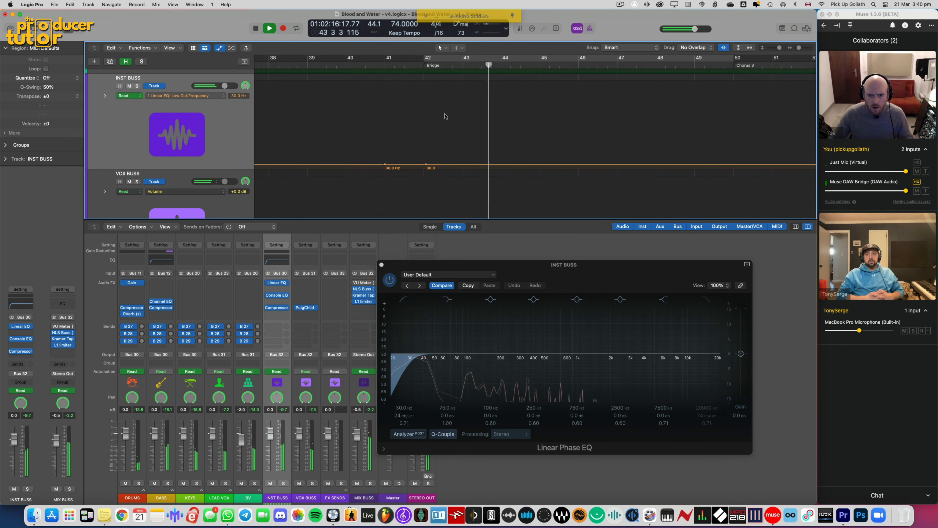
{"action": "left_click_drag", "start_coordinate": [417, 148], "coordinate": [446, 156]}
{"action": "key", "text": "Delete"}
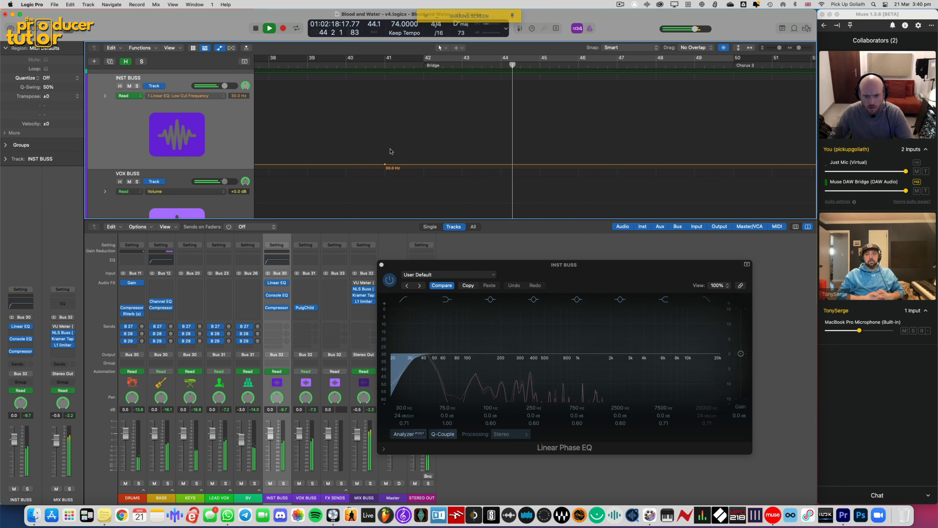
Ramp the INST BUSS low-cut frequency up to 45.6 Hz between bars 41 and 42
{"action": "left_click_drag", "start_coordinate": [385, 150], "coordinate": [423, 152]}
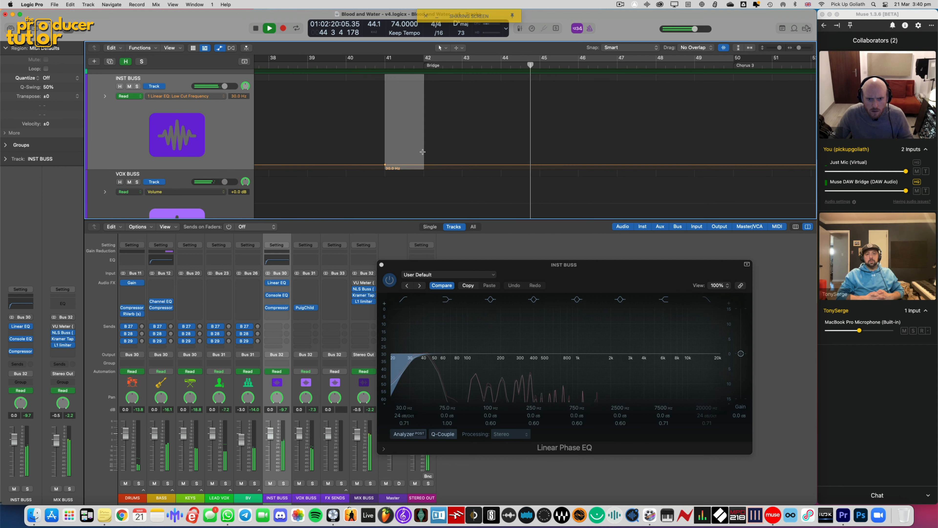
{"action": "left_click", "coordinate": [412, 163]}
{"action": "left_click_drag", "start_coordinate": [439, 165], "coordinate": [440, 158]}
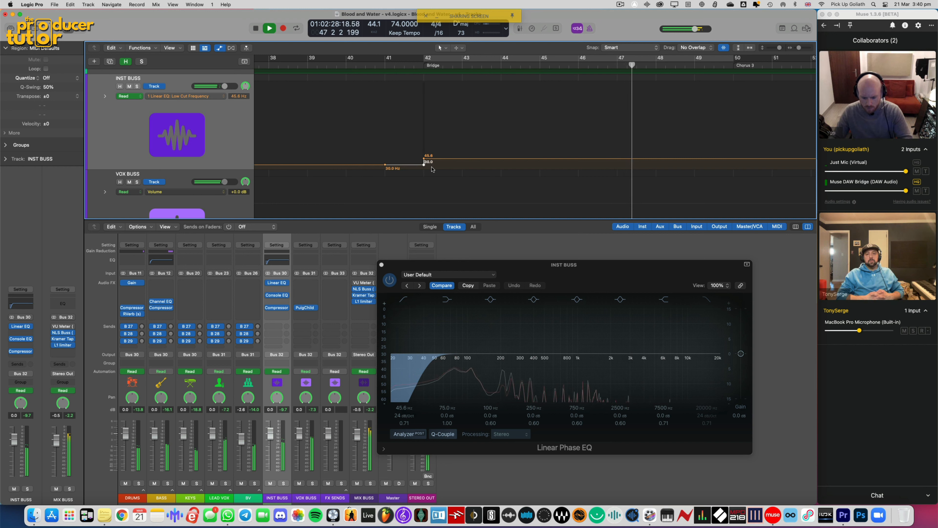
Ramp the INST BUSS low-cut frequency back down to 30 Hz between bars 49 and 50, ahead of Chorus 3
{"action": "scroll", "coordinate": [532, 134], "scroll_direction": "right", "scroll_amount": 5}
{"action": "scroll", "coordinate": [532, 134], "scroll_direction": "right", "scroll_amount": 1}
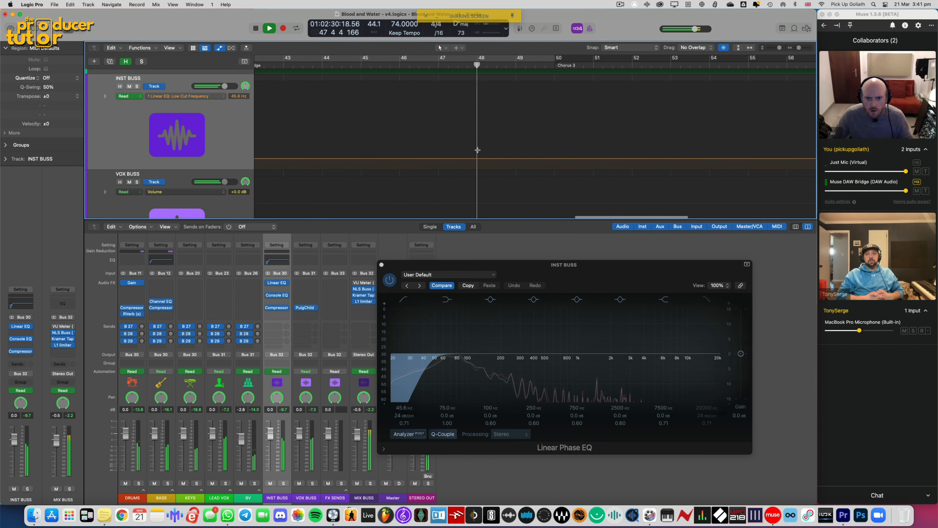
{"action": "left_click_drag", "start_coordinate": [516, 149], "coordinate": [574, 167]}
{"action": "left_click", "coordinate": [545, 166]}
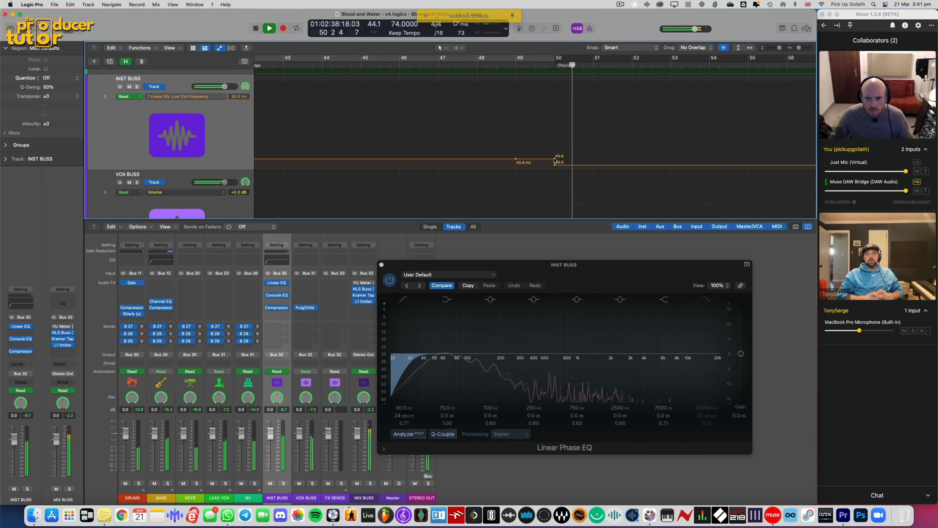
{"action": "scroll", "coordinate": [578, 186], "scroll_direction": "left", "scroll_amount": 7}
{"action": "key", "text": "space"}
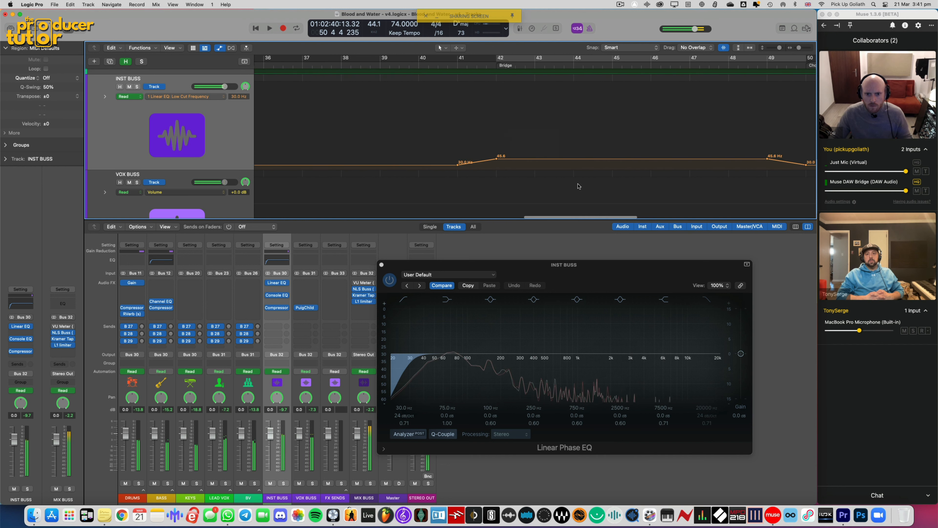
Enable the Linear EQ's high cut on INST BUSS and automate it from 20000 Hz down to 15700 Hz across bar 41
{"action": "left_click", "coordinate": [708, 381]}
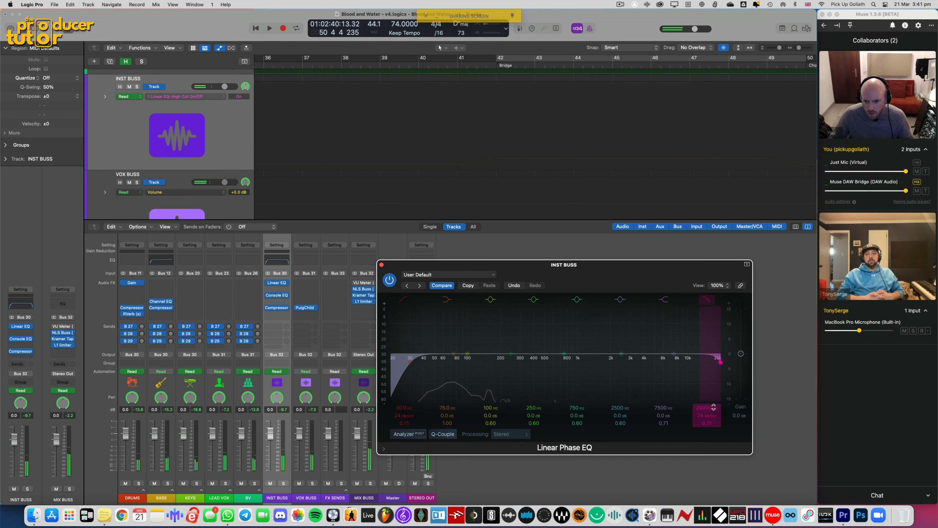
{"action": "left_click", "coordinate": [476, 157]}
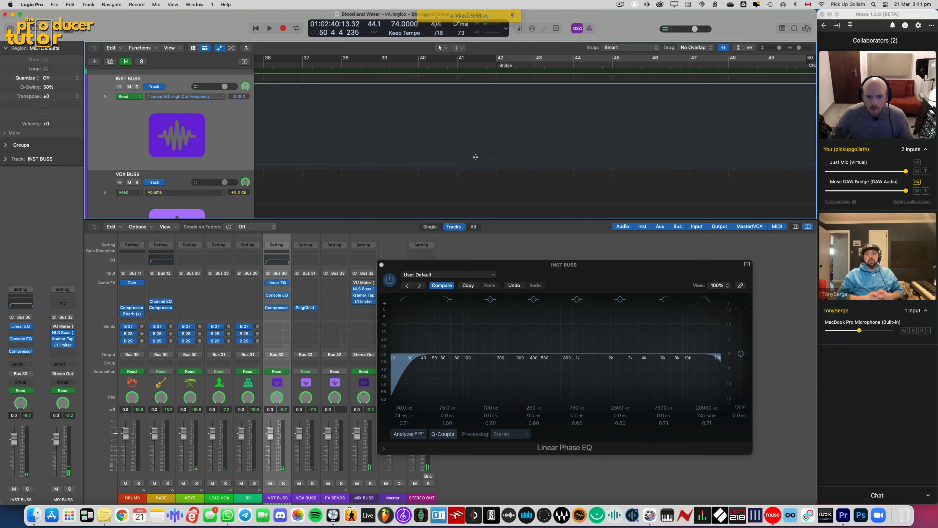
{"action": "left_click_drag", "start_coordinate": [457, 152], "coordinate": [488, 155]}
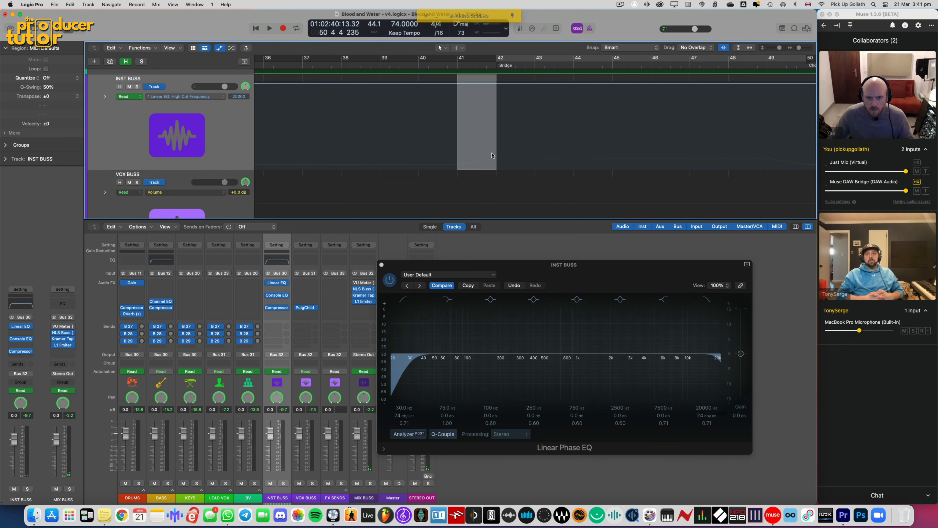
{"action": "left_click", "coordinate": [492, 156]}
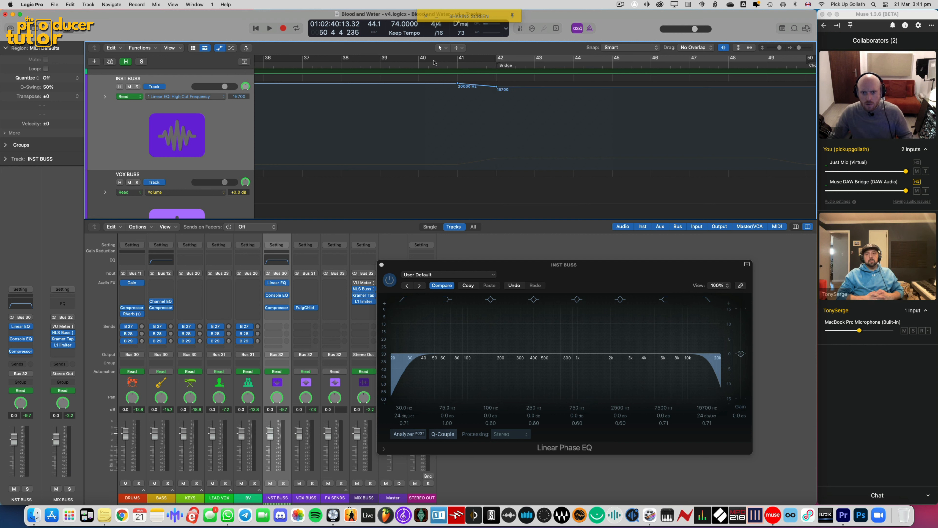
Ramp the INST BUSS high-cut frequency from 15700 Hz at bar 48 back up to 20000 Hz at bar 50
{"action": "key", "text": "space"}
{"action": "scroll", "coordinate": [499, 112], "scroll_direction": "right", "scroll_amount": 5}
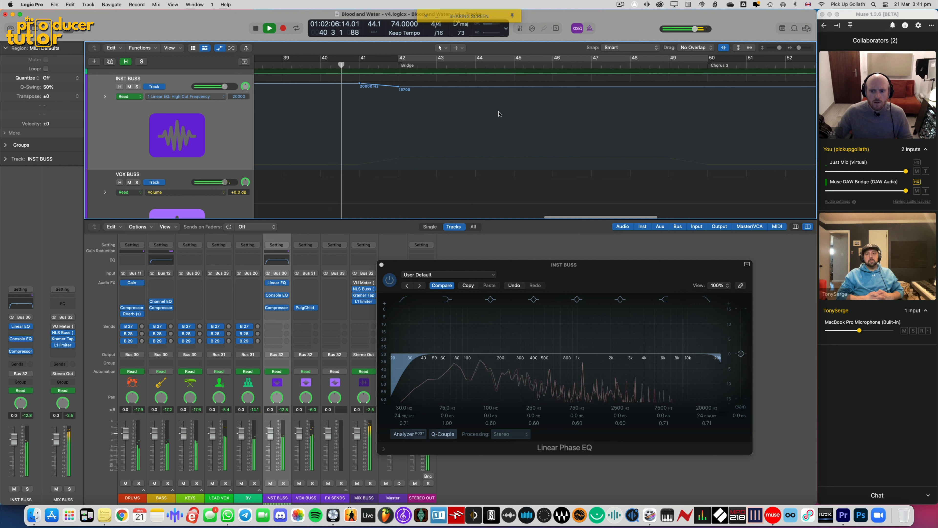
{"action": "key", "text": "super+Down"}
{"action": "key", "text": "super+Down"}
{"action": "key", "text": "super+Down"}
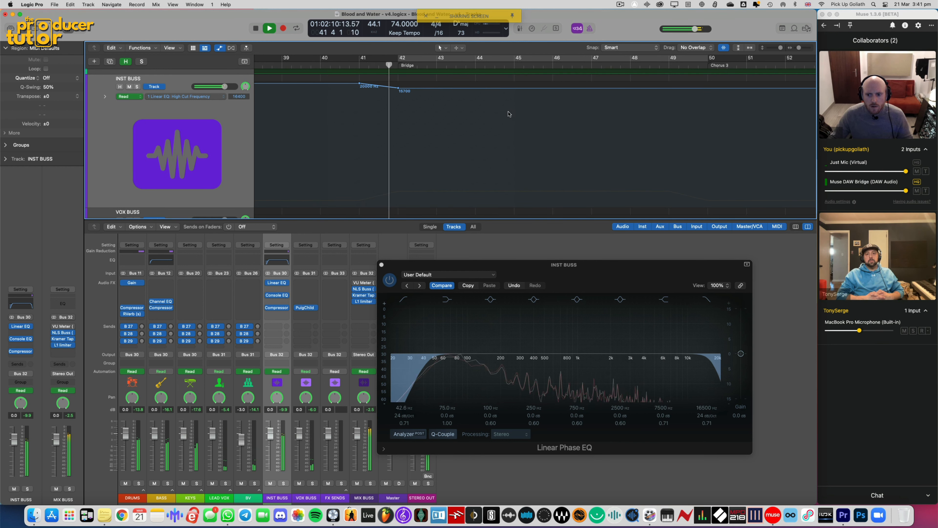
{"action": "scroll", "coordinate": [508, 114], "scroll_direction": "right", "scroll_amount": 3}
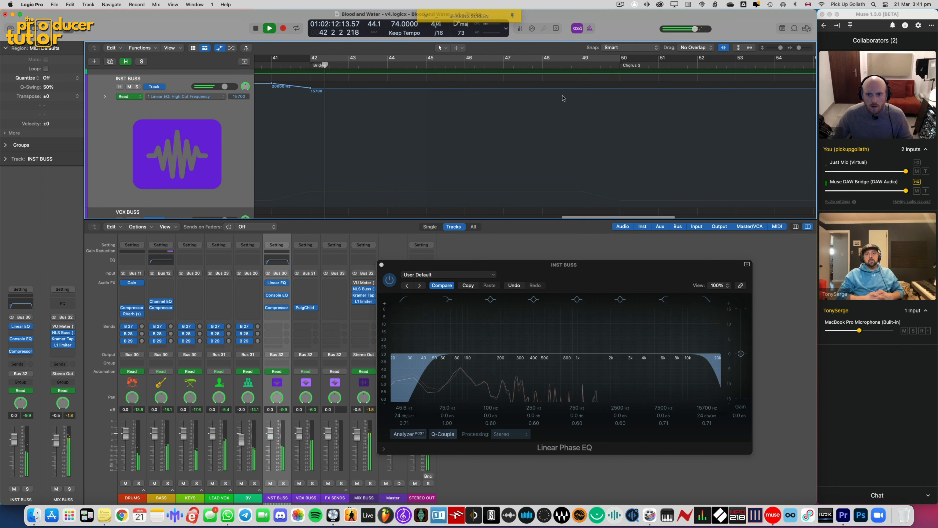
{"action": "left_click_drag", "start_coordinate": [582, 93], "coordinate": [628, 82]}
{"action": "left_click", "coordinate": [615, 92]}
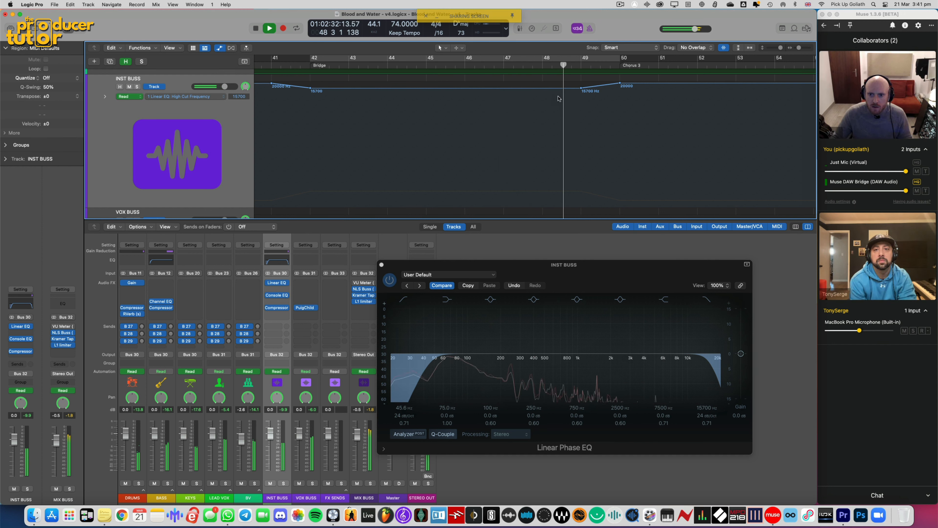
{"action": "left_click_drag", "start_coordinate": [583, 90], "coordinate": [542, 89]}
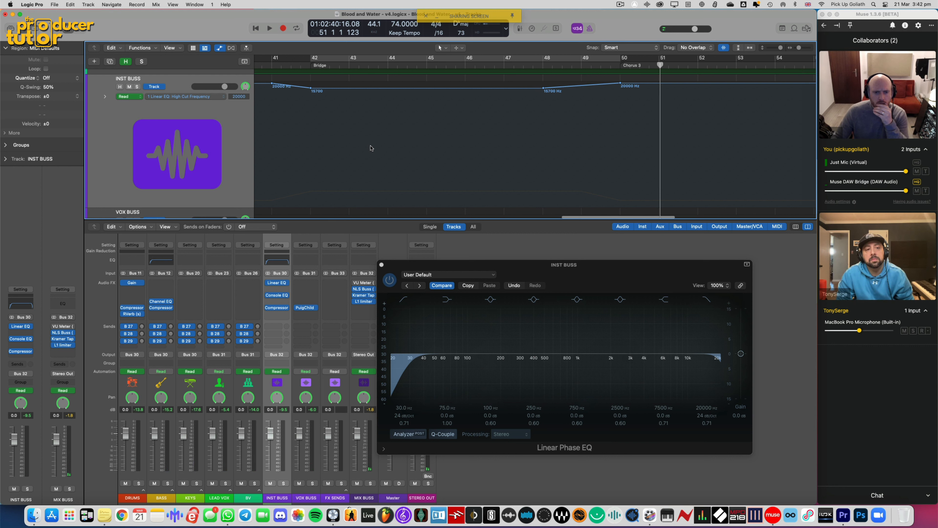
Play back the transition into the bridge to check the INST BUSS low-cut and high-cut automation
{"action": "scroll", "coordinate": [371, 148], "scroll_direction": "left", "scroll_amount": 2}
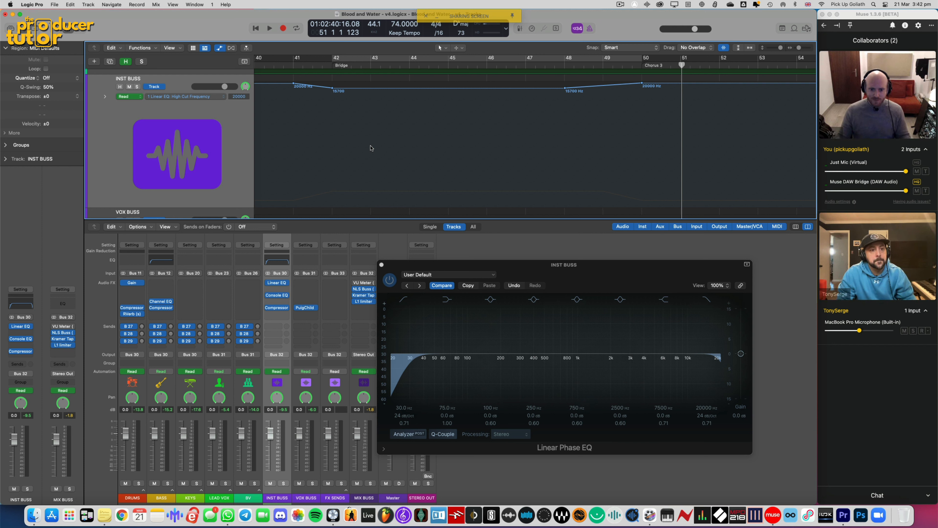
{"action": "scroll", "coordinate": [371, 148], "scroll_direction": "left", "scroll_amount": 5}
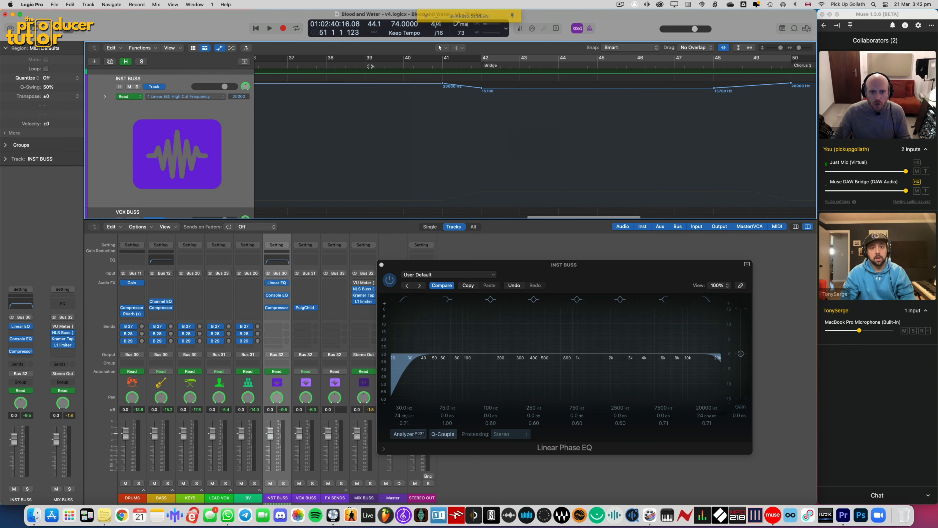
{"action": "key", "text": "space"}
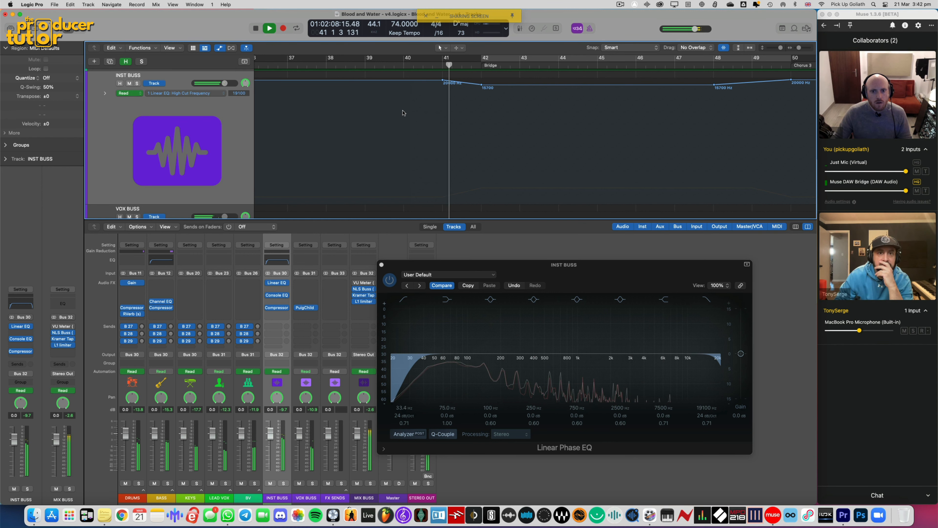
Close the INST BUSS Linear Phase EQ and the mixer, and bring the DRUMS track's automation into view
{"action": "left_click", "coordinate": [382, 265]}
{"action": "key", "text": "x"}
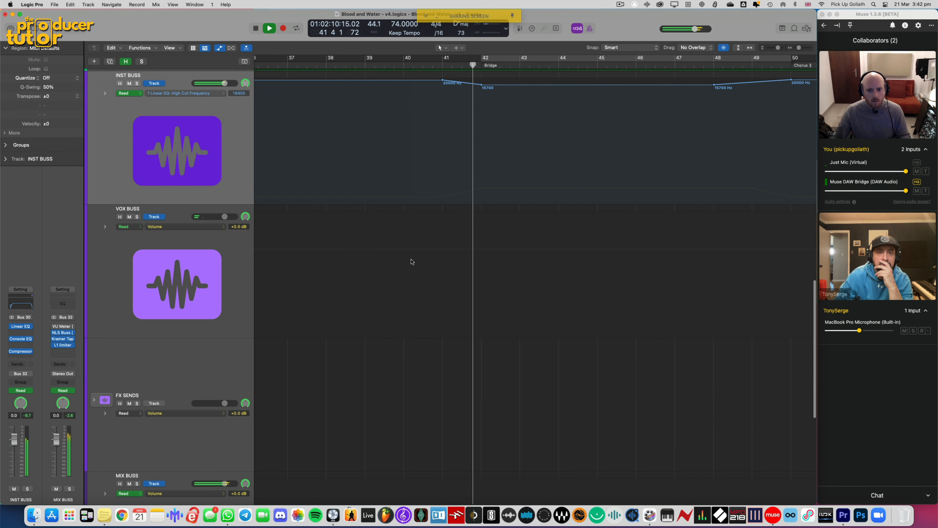
{"action": "scroll", "coordinate": [378, 212], "scroll_direction": "up", "scroll_amount": 6}
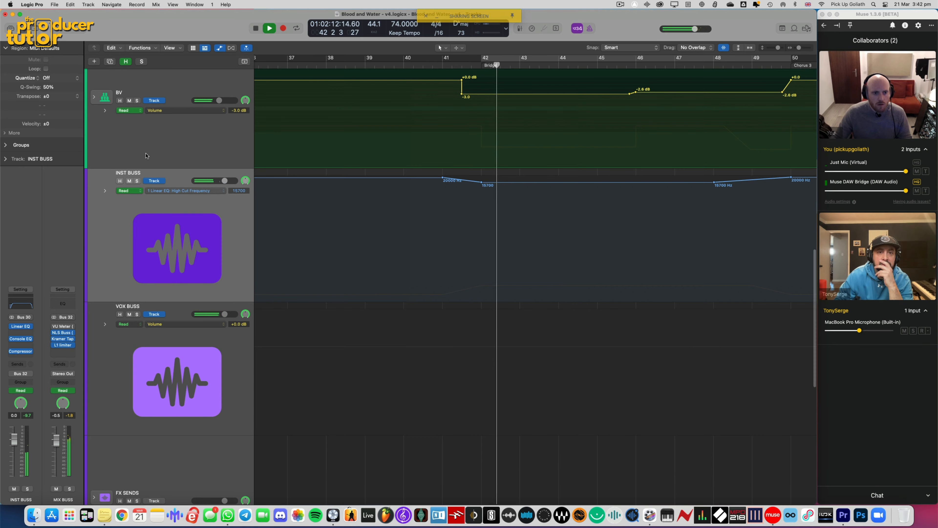
{"action": "scroll", "coordinate": [146, 147], "scroll_direction": "up", "scroll_amount": 10}
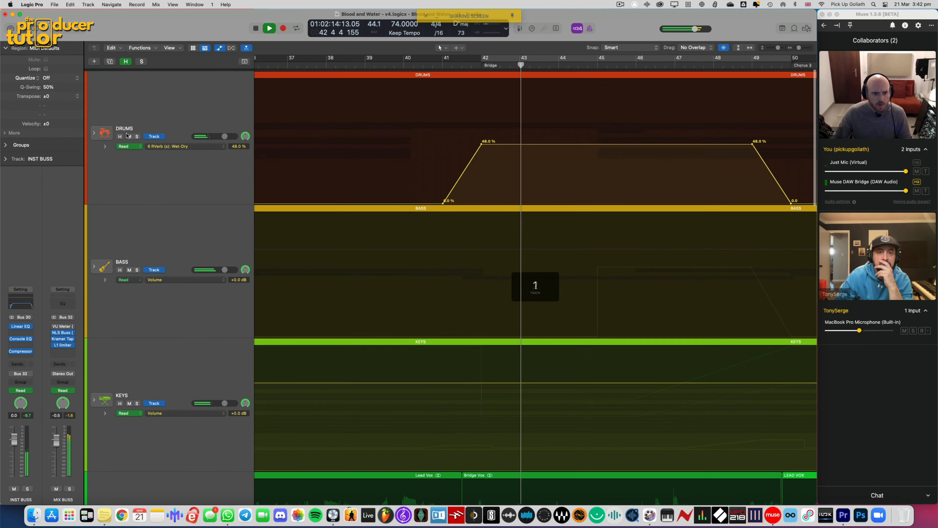
Stop playback and move the Arp Buss high-cut automation's 20000 Hz point at the Bridge start back to bar 41
{"action": "scroll", "coordinate": [143, 140], "scroll_direction": "down", "scroll_amount": 3}
{"action": "key", "text": "space"}
{"action": "scroll", "coordinate": [336, 246], "scroll_direction": "down", "scroll_amount": 15}
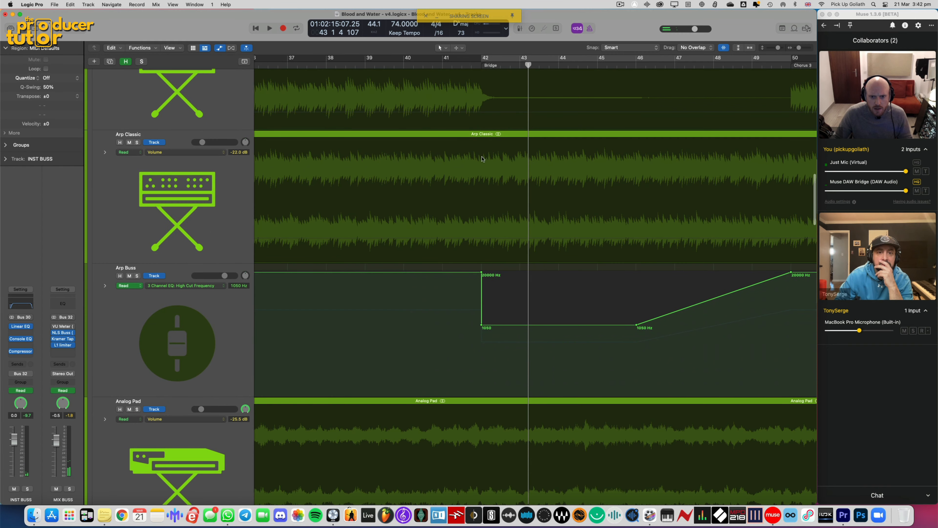
{"action": "left_click", "coordinate": [449, 67]}
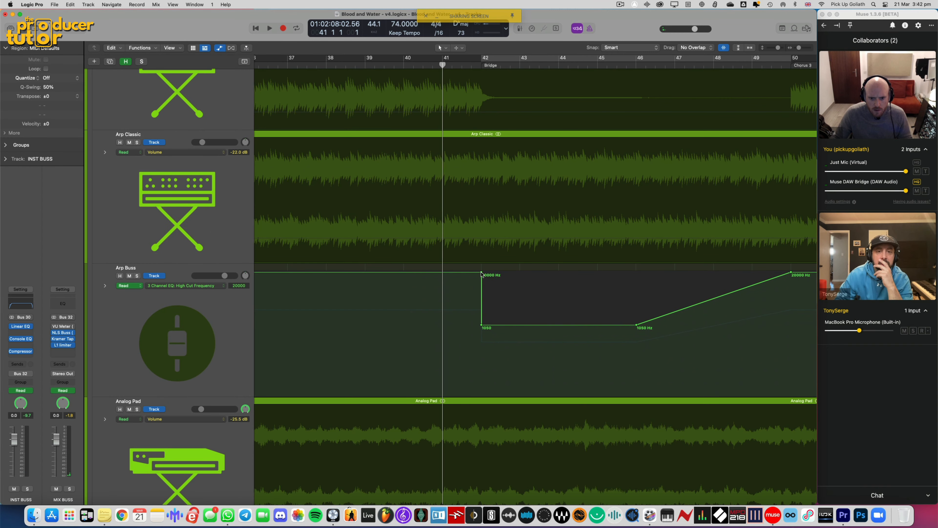
{"action": "left_click_drag", "start_coordinate": [481, 273], "coordinate": [442, 273]}
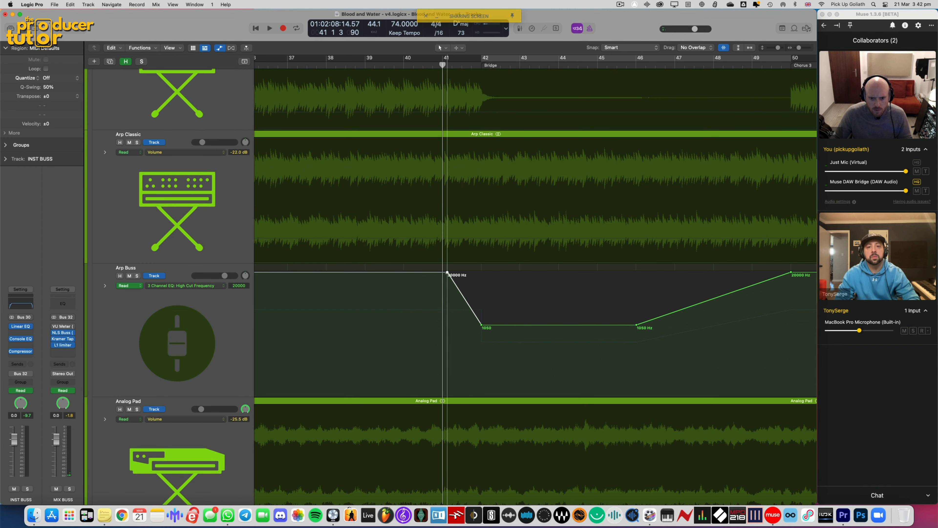
Show the Arp Buss's other EQ frequency automation and move its 2580 Hz point before the Bridge back to bar 41
{"action": "left_click", "coordinate": [197, 289]}
{"action": "left_click", "coordinate": [201, 278]}
{"action": "left_click_drag", "start_coordinate": [481, 311], "coordinate": [444, 310]}
Play from just before bar 40 and check the remaining tracks' automation around the transition into the Bridge
{"action": "left_click", "coordinate": [395, 65]}
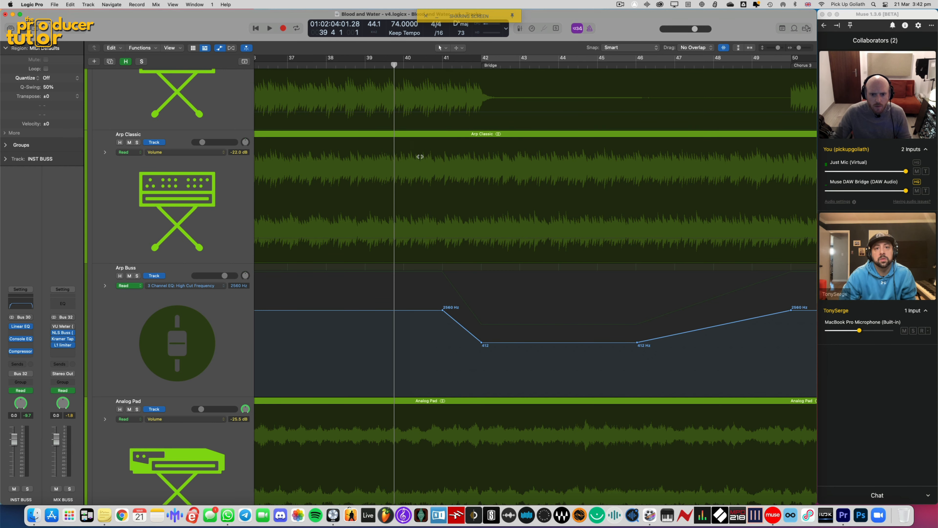
{"action": "scroll", "coordinate": [455, 211], "scroll_direction": "down", "scroll_amount": 10}
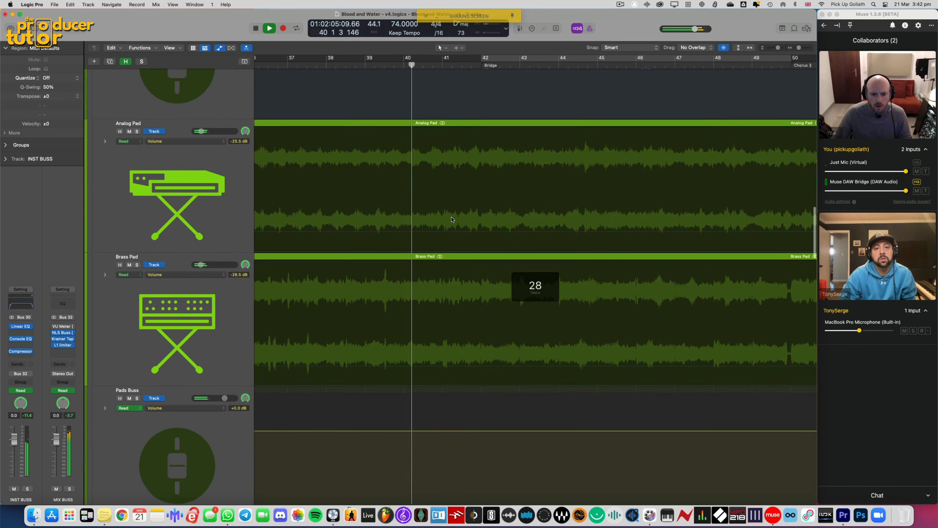
{"action": "scroll", "coordinate": [452, 219], "scroll_direction": "down", "scroll_amount": 12}
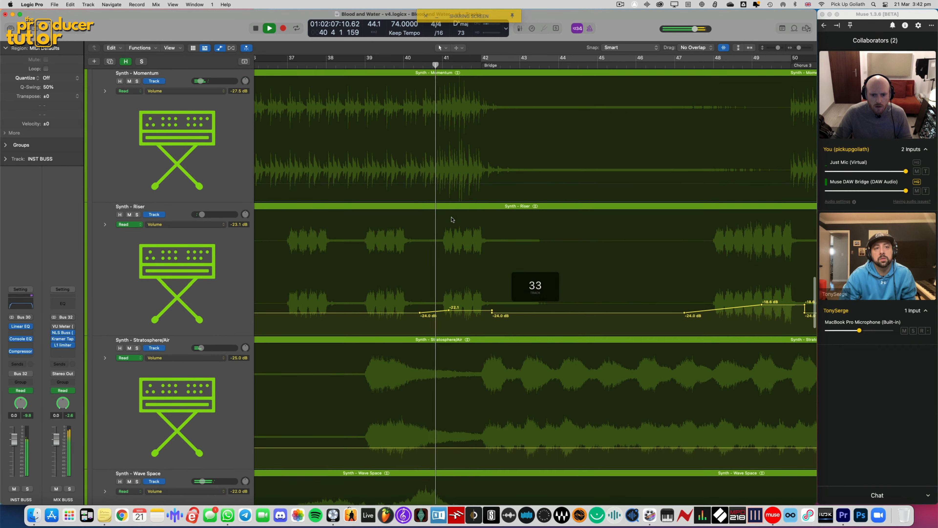
{"action": "scroll", "coordinate": [452, 220], "scroll_direction": "down", "scroll_amount": 20}
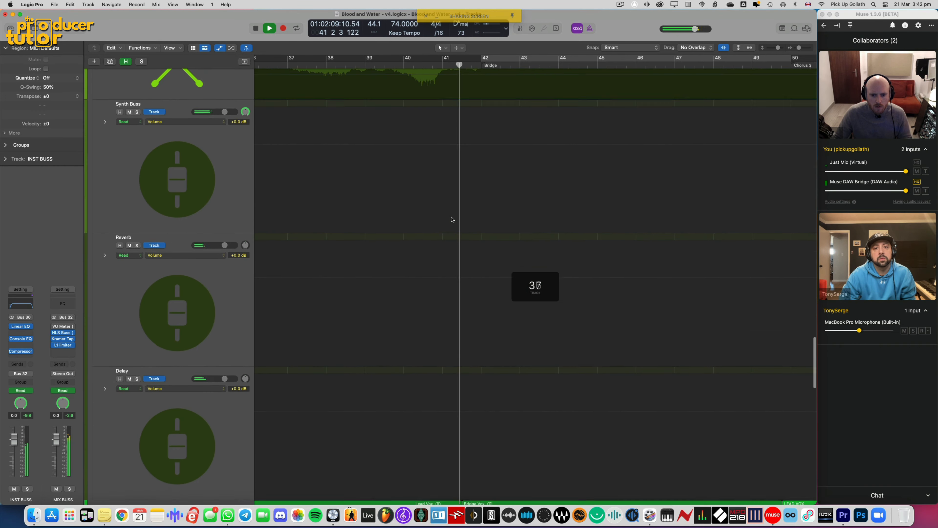
{"action": "scroll", "coordinate": [452, 220], "scroll_direction": "down", "scroll_amount": 8}
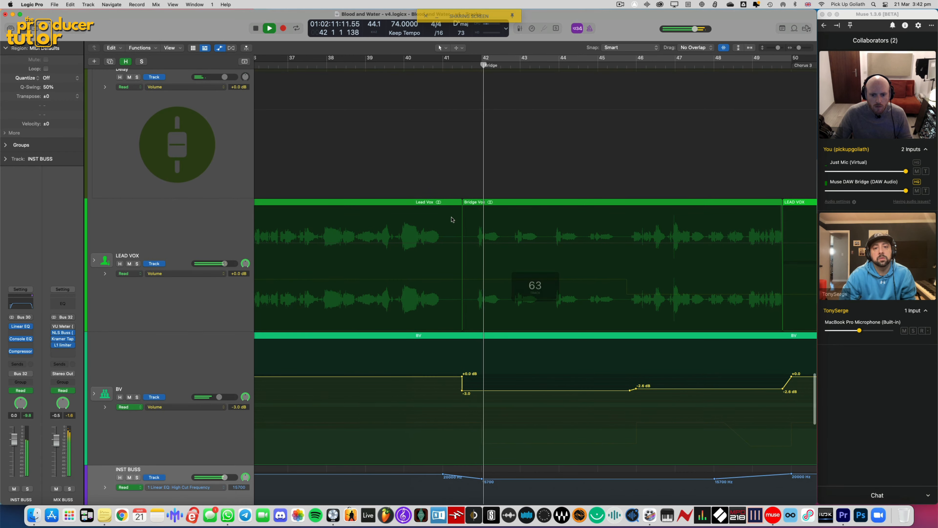
{"action": "scroll", "coordinate": [451, 219], "scroll_direction": "up", "scroll_amount": 20}
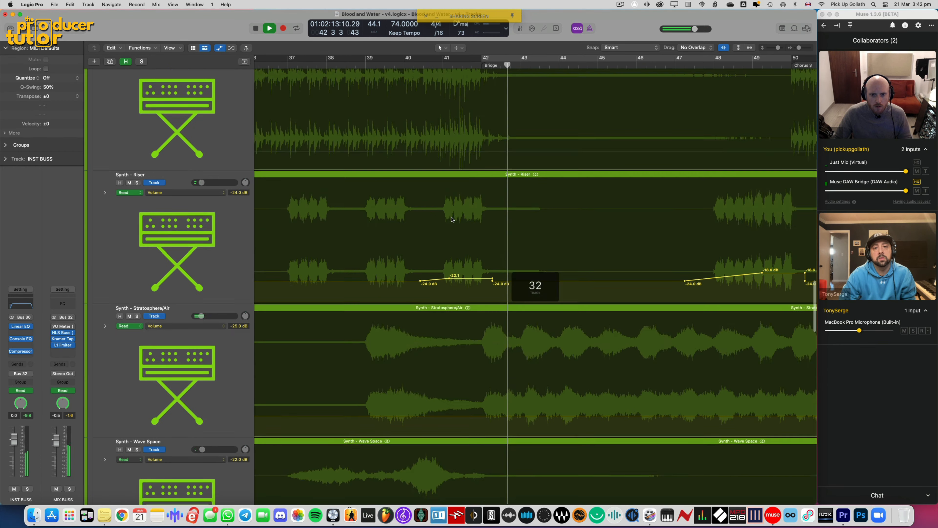
{"action": "scroll", "coordinate": [452, 219], "scroll_direction": "up", "scroll_amount": 20}
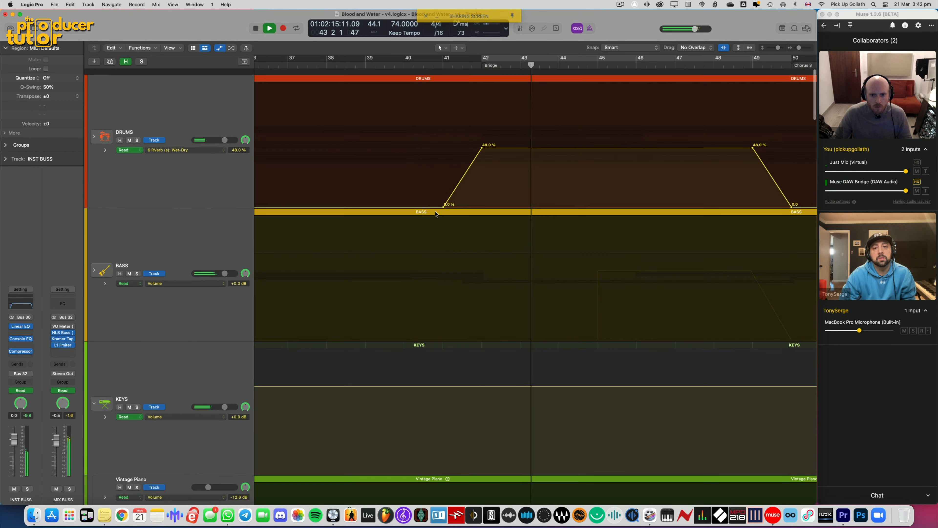
Expand the BASS stack and move the Amp track's reverb Wet-Dry automation points to 0% at bar 41 and 56% at bar 42
{"action": "scroll", "coordinate": [173, 222], "scroll_direction": "down", "scroll_amount": 2}
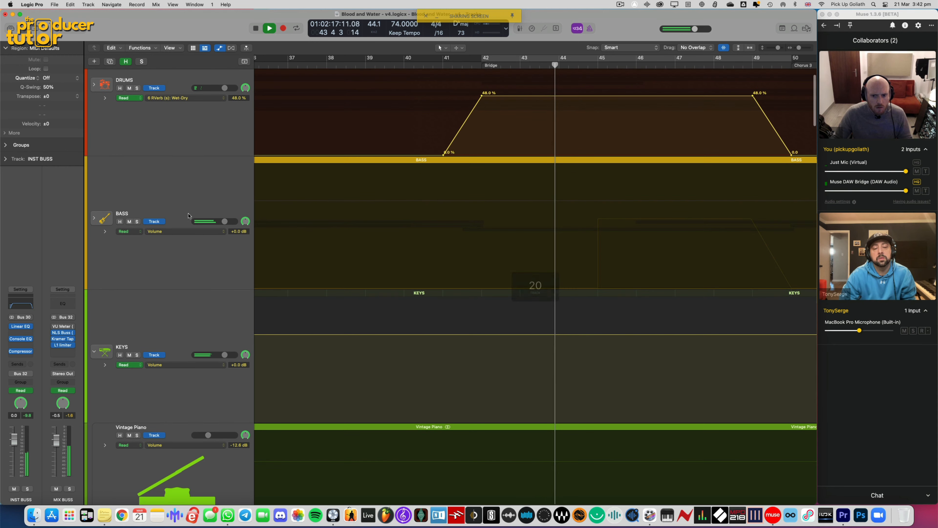
{"action": "left_click", "coordinate": [169, 234]}
{"action": "left_click", "coordinate": [94, 218]}
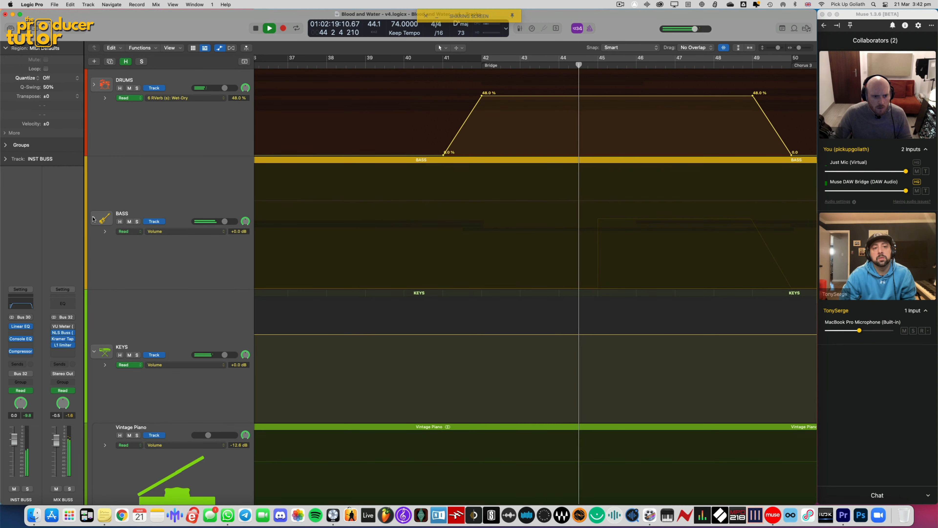
{"action": "left_click", "coordinate": [94, 218]}
{"action": "scroll", "coordinate": [335, 232], "scroll_direction": "down", "scroll_amount": 6}
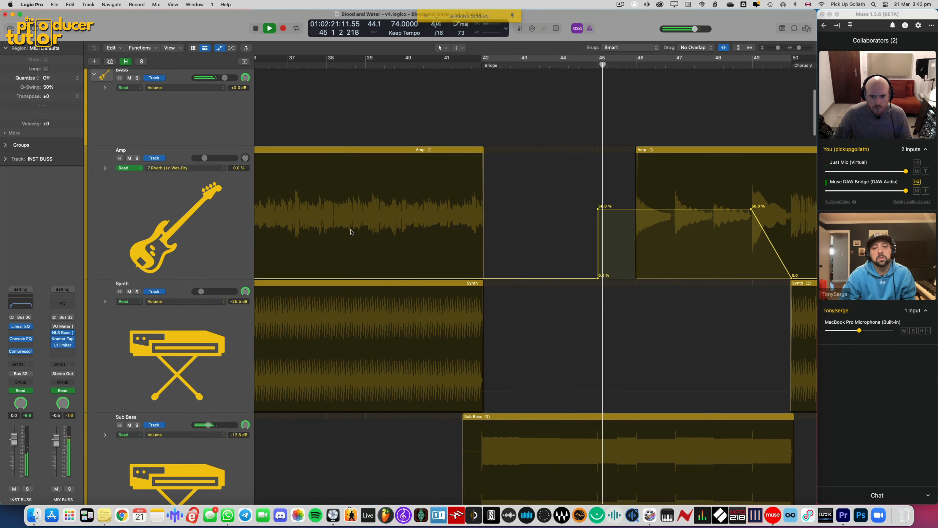
{"action": "left_click_drag", "start_coordinate": [583, 260], "coordinate": [443, 277]}
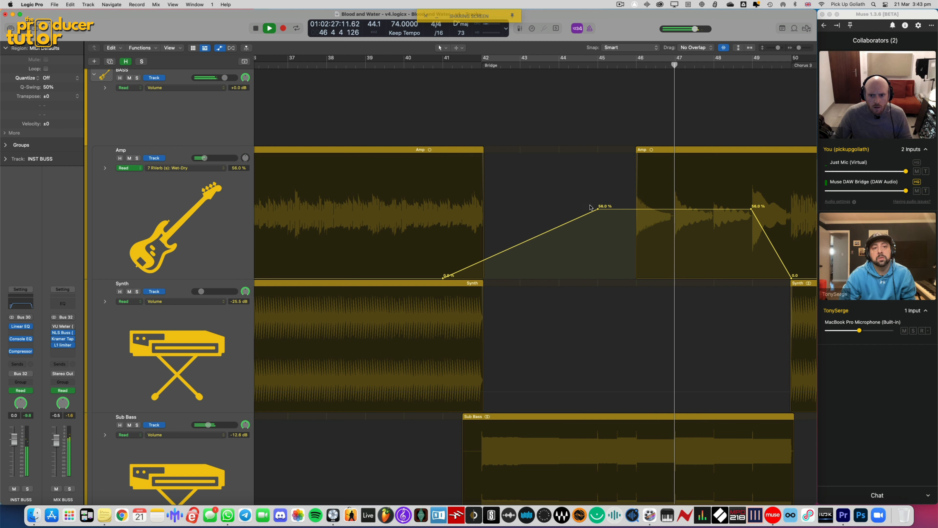
{"action": "left_click_drag", "start_coordinate": [599, 209], "coordinate": [481, 209]}
Play from about bar 40 to hear the bass reverb transition into the Bridge
{"action": "left_click", "coordinate": [404, 63]}
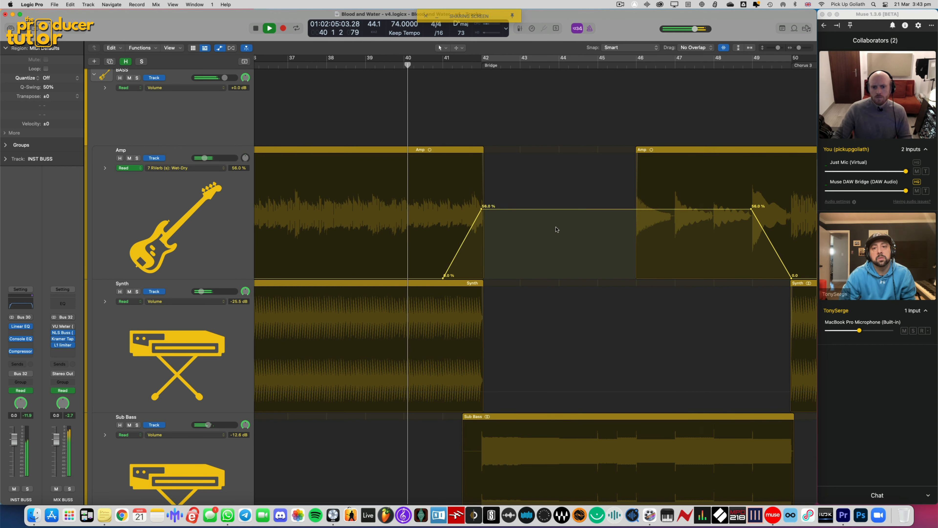
{"action": "scroll", "coordinate": [554, 226], "scroll_direction": "right", "scroll_amount": 2}
{"action": "scroll", "coordinate": [551, 229], "scroll_direction": "down", "scroll_amount": 3}
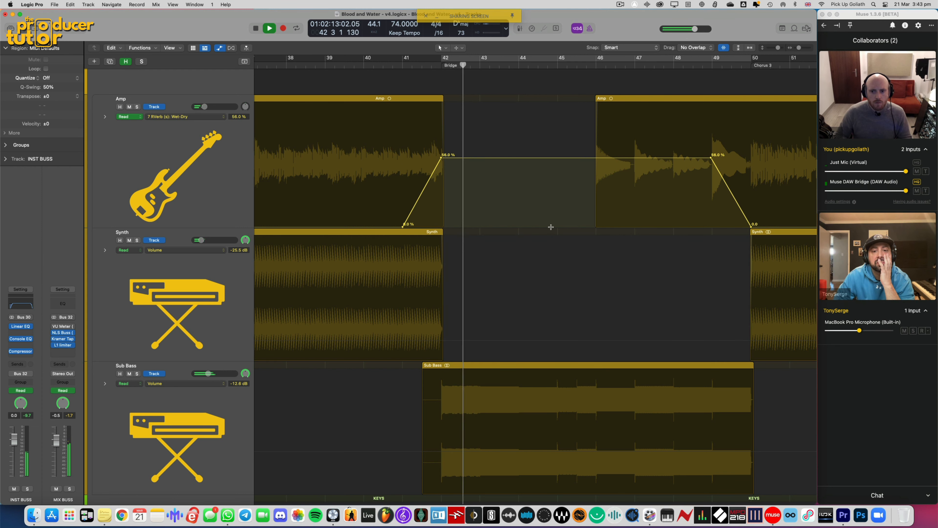
Zoom out to show the whole song and hide the track automation, with playback stopped
{"action": "key", "text": "super+Left"}
{"action": "key", "text": "super+Left"}
{"action": "key", "text": "super+Left"}
{"action": "key", "text": "super+Left"}
{"action": "key", "text": "super+Up"}
{"action": "key", "text": "super+Up"}
{"action": "key", "text": "super+Up"}
{"action": "key", "text": "super+Up"}
{"action": "key", "text": "super+Left"}
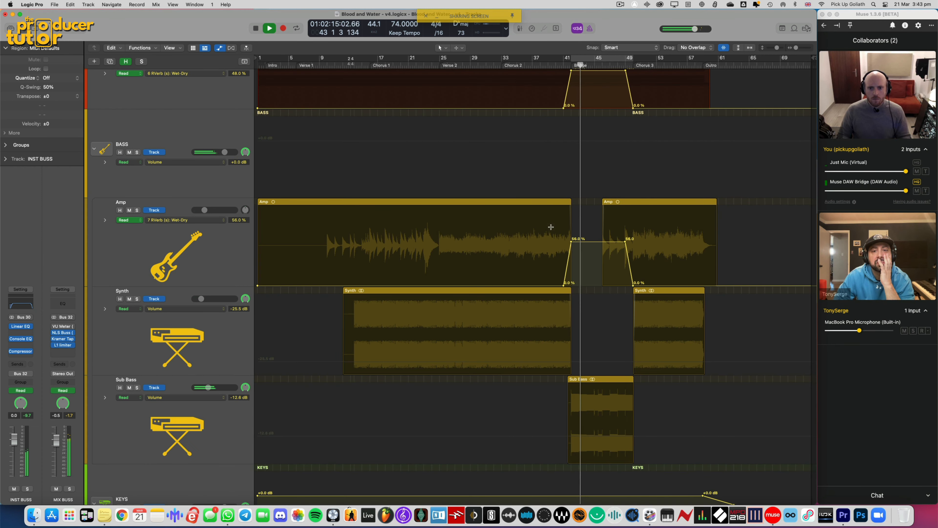
{"action": "key", "text": "a"}
{"action": "key", "text": "space"}
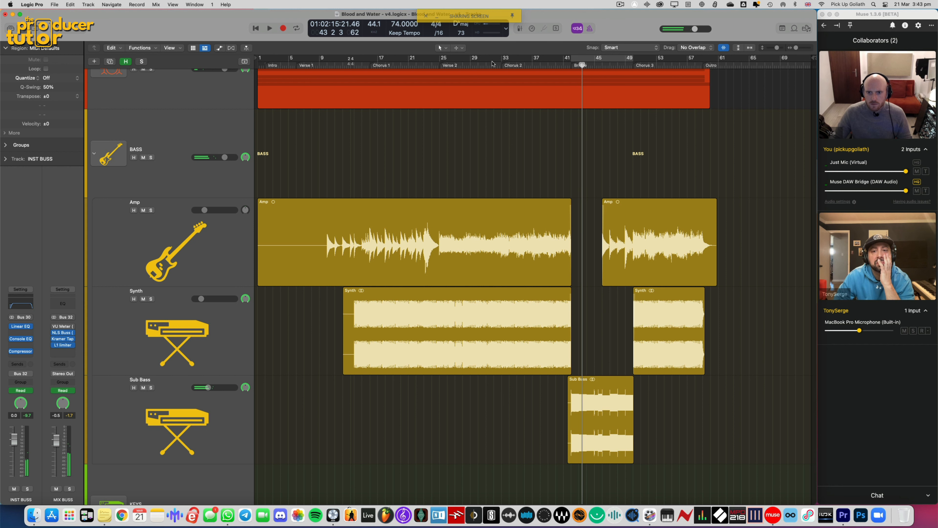
Collapse the BASS and KEYS stacks and play the song from Chorus 2 at bar 33 into the Bridge
{"action": "left_click", "coordinate": [492, 64]}
{"action": "left_click", "coordinate": [502, 65]}
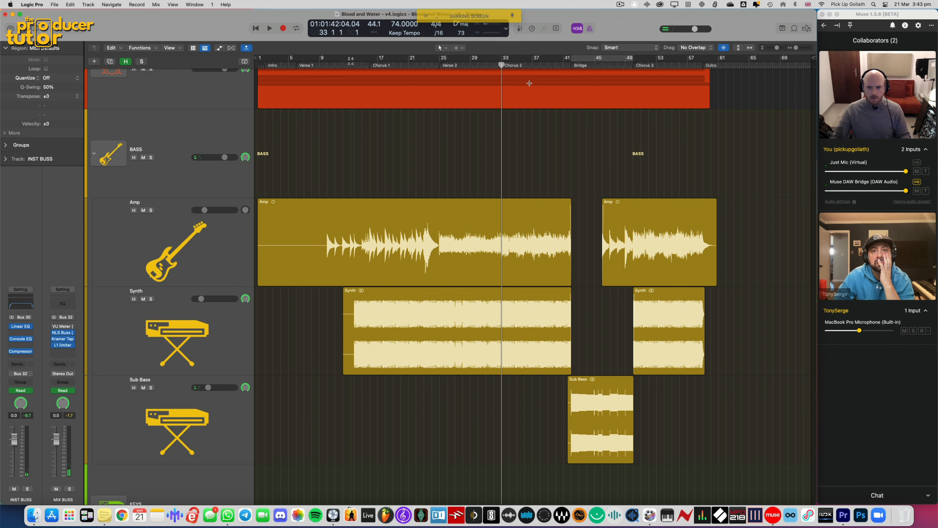
{"action": "key", "text": "super+Up"}
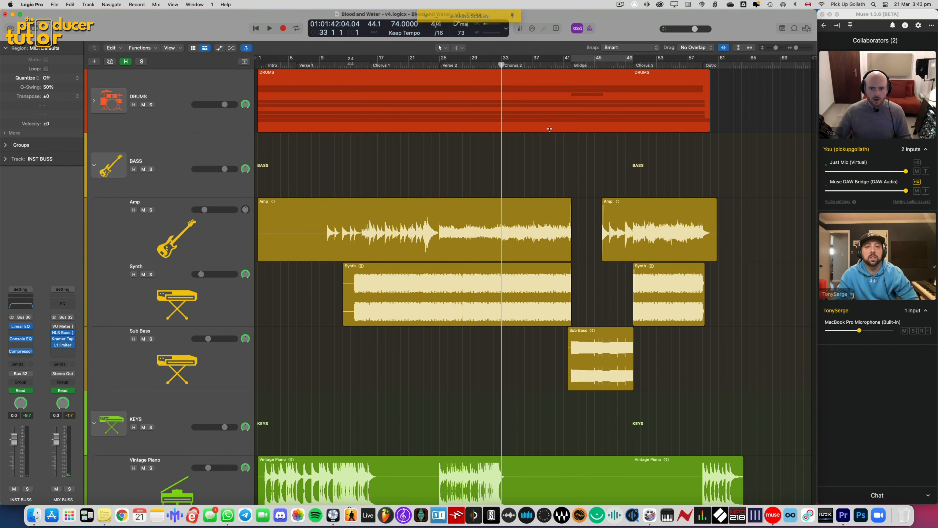
{"action": "key", "text": "space"}
{"action": "left_click", "coordinate": [94, 167]}
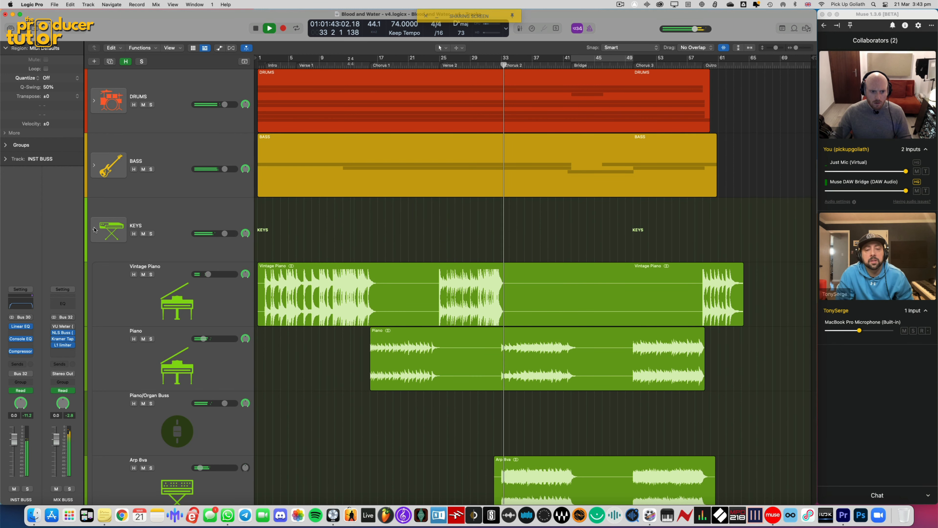
{"action": "left_click", "coordinate": [94, 229]}
{"action": "left_click", "coordinate": [167, 331]}
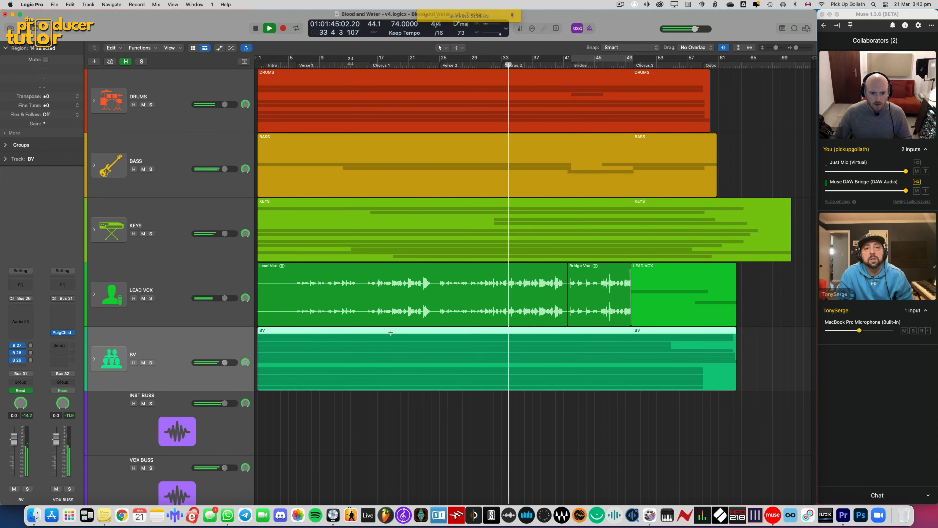
{"action": "key", "text": "super+Up"}
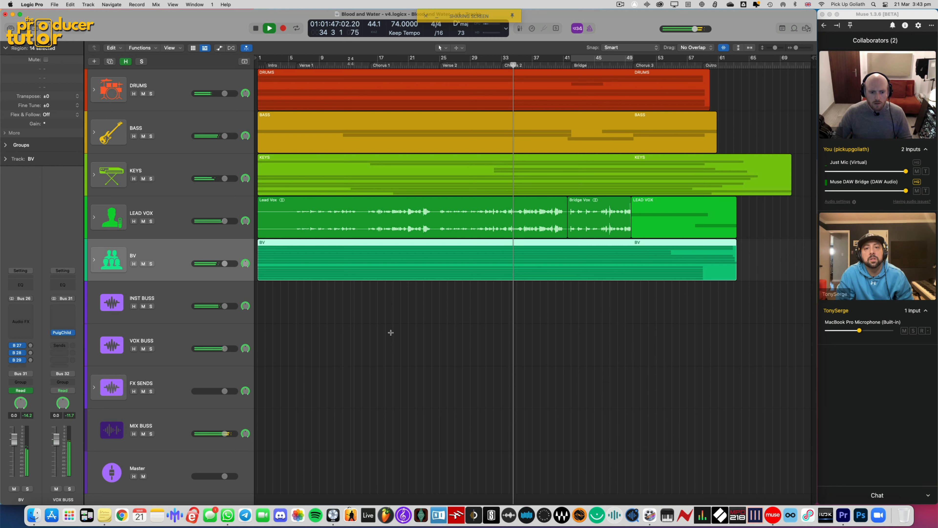
{"action": "key", "text": "super+Up"}
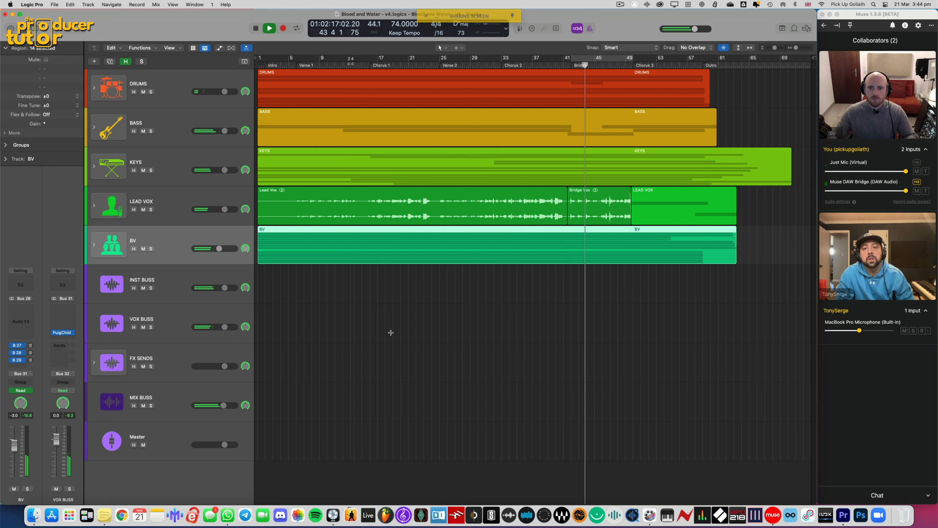
{"action": "key", "text": "space"}
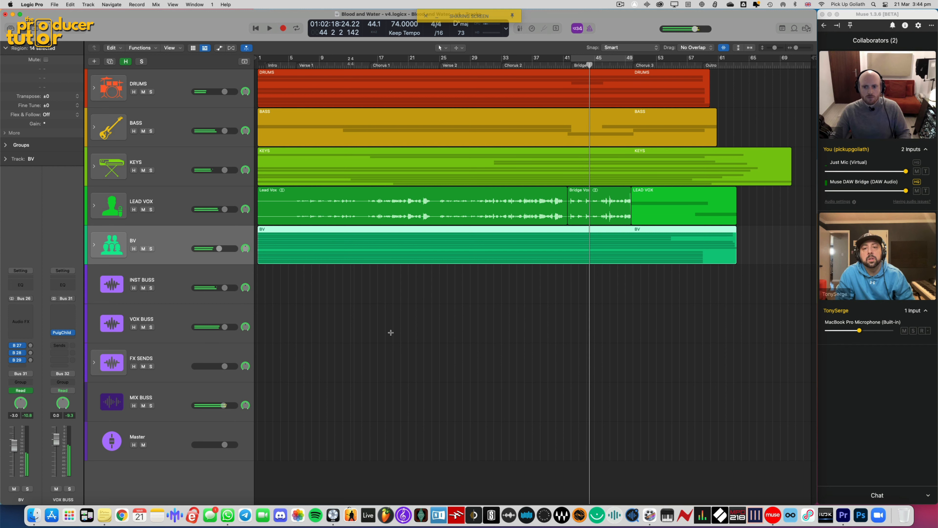
{"action": "left_click", "coordinate": [391, 328]}
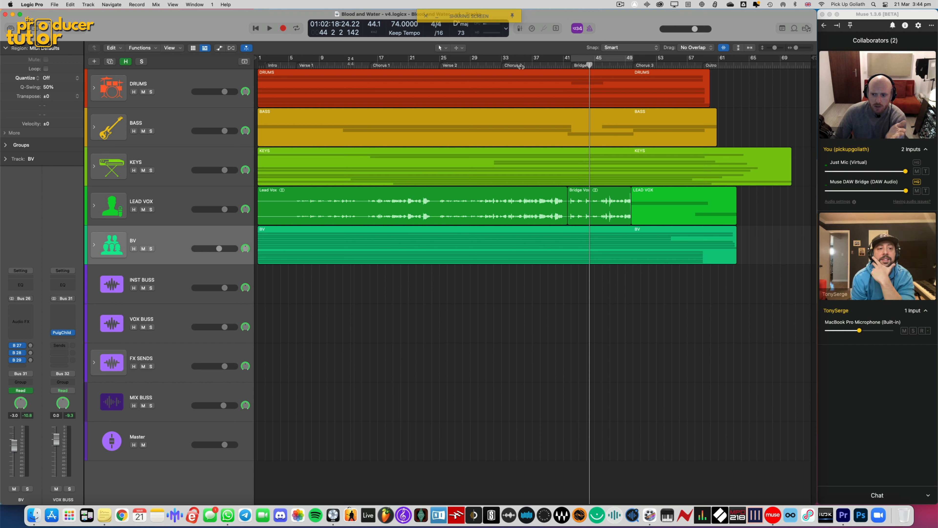
{"action": "left_click", "coordinate": [648, 65]}
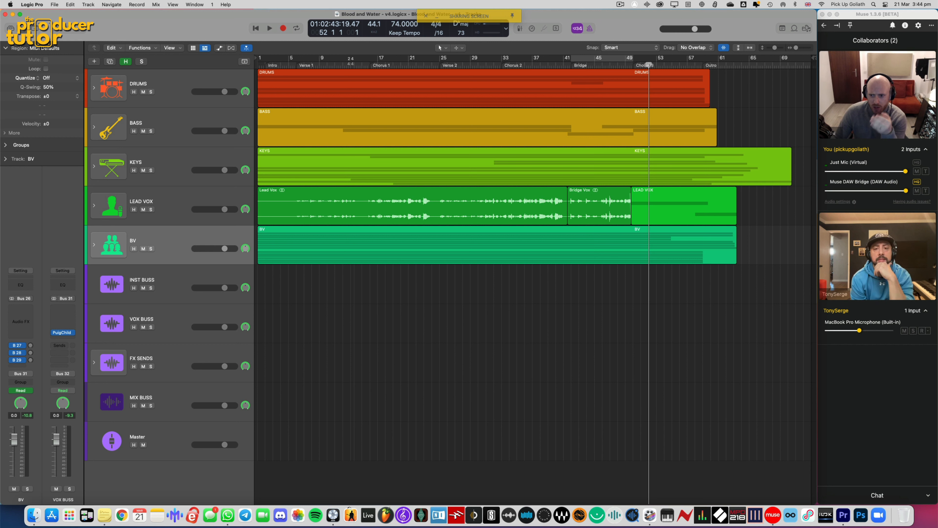
{"action": "mouse_move", "coordinate": [649, 65]}
{"action": "left_mouse_down"}
{"action": "mouse_move", "coordinate": [534, 65]}
{"action": "mouse_move", "coordinate": [662, 66]}
{"action": "left_mouse_up"}
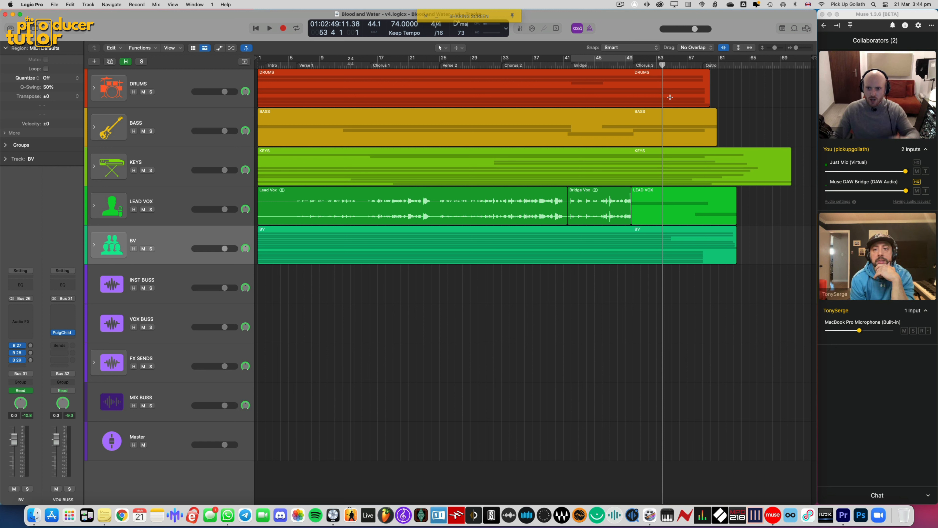
{"action": "left_click_drag", "start_coordinate": [663, 65], "coordinate": [634, 69]}
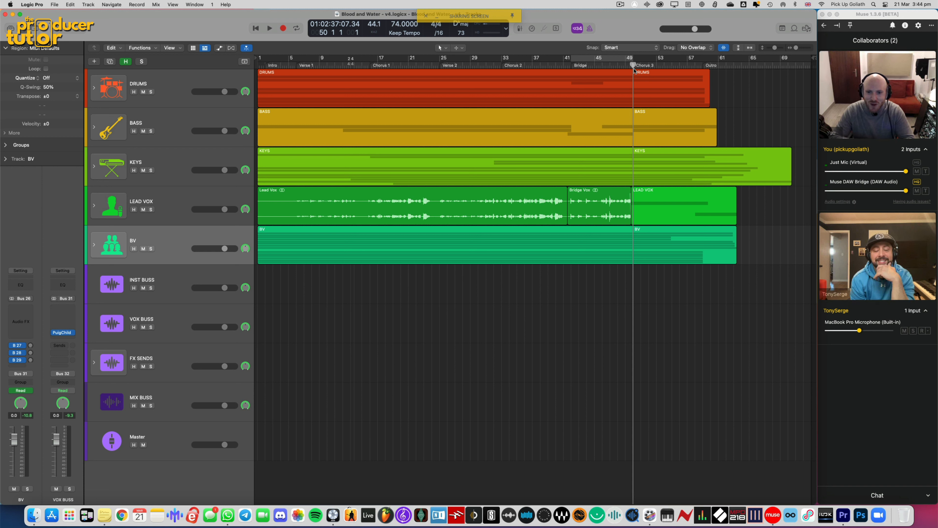
Play the start of Verse 2 from bar 25 and select the LEAD VOX stack
{"action": "left_click_drag", "start_coordinate": [479, 66], "coordinate": [472, 66]}
{"action": "left_click", "coordinate": [441, 66]}
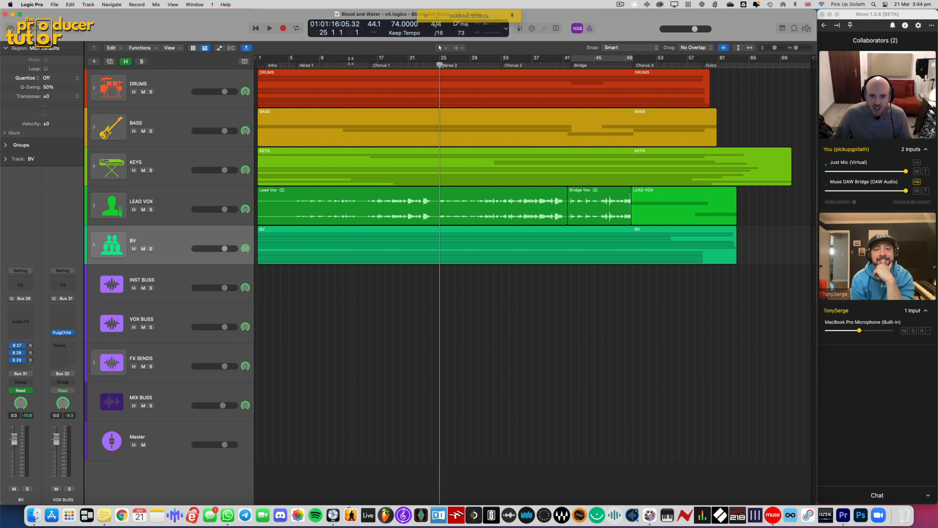
{"action": "key", "text": "space"}
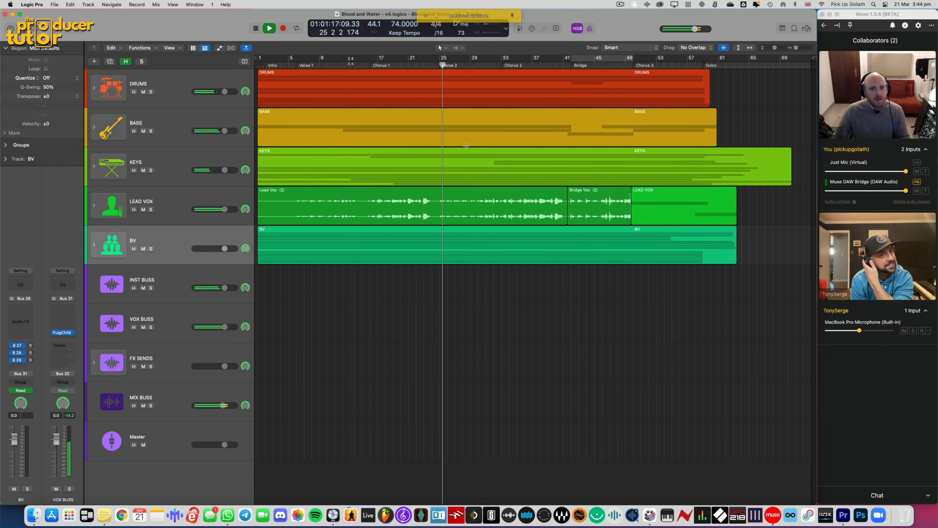
{"action": "left_click", "coordinate": [181, 202]}
{"action": "key", "text": "space"}
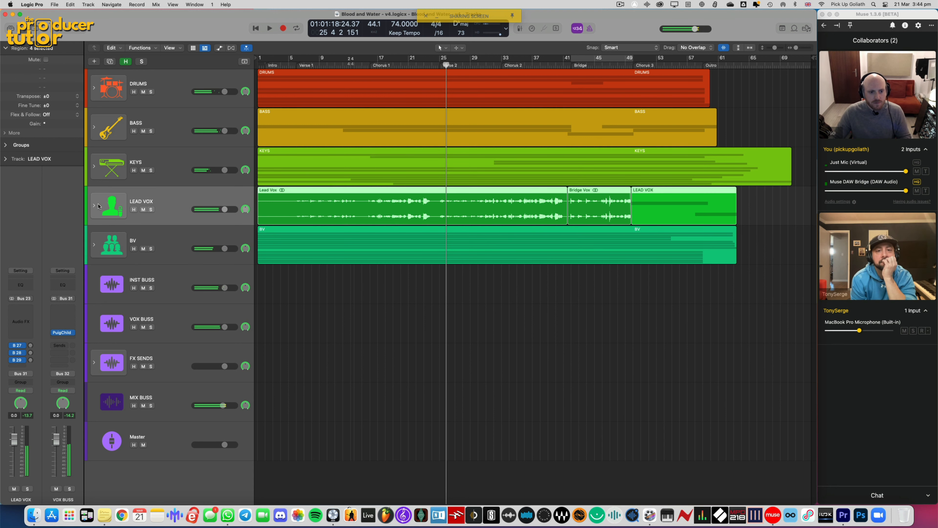
Expand the LEAD VOX stack, duplicate the Lead Vox track as Verse Vox and copy the first Lead Vox region onto it
{"action": "left_click", "coordinate": [94, 206]}
{"action": "scroll", "coordinate": [310, 214], "scroll_direction": "down", "scroll_amount": 1}
{"action": "left_click", "coordinate": [148, 223]}
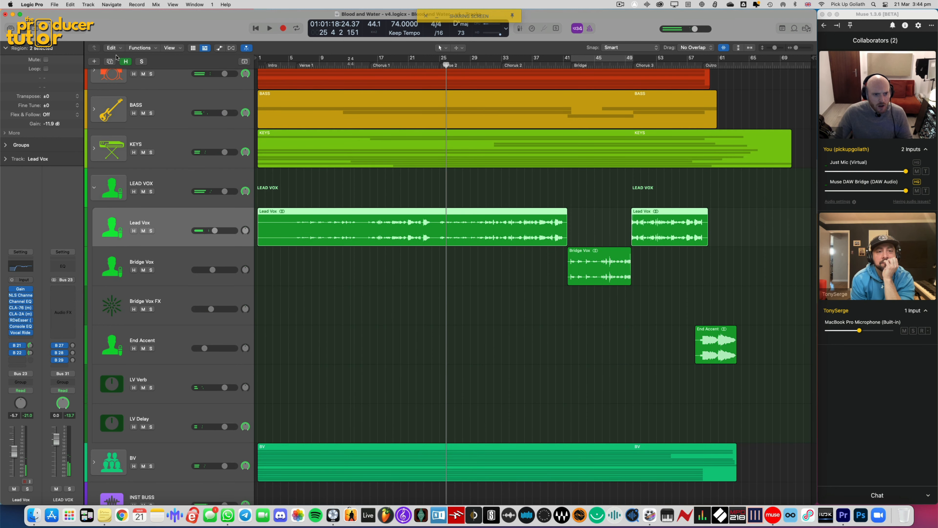
{"action": "key", "text": "super+d"}
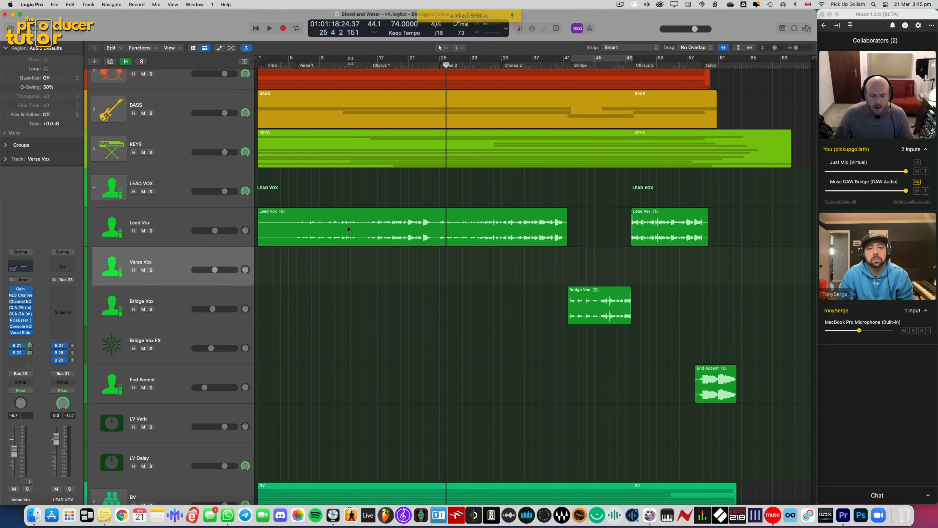
{"action": "left_click_drag", "start_coordinate": [349, 215], "coordinate": [348, 253]}
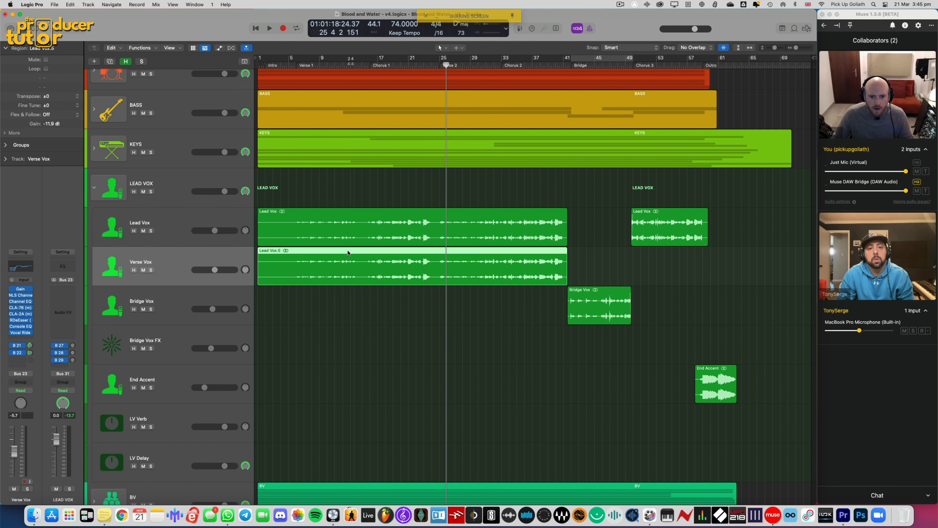
Split the Lead Vox and Verse Vox regions around Verse 2, at about bar 24.5 and bar 33, keeping all the pieces
{"action": "key", "text": "super+Right"}
{"action": "key", "text": "super+Right"}
{"action": "key", "text": "super+Down"}
{"action": "key", "text": "super+Down"}
{"action": "key", "text": "super+Down"}
{"action": "key", "text": "super+Down"}
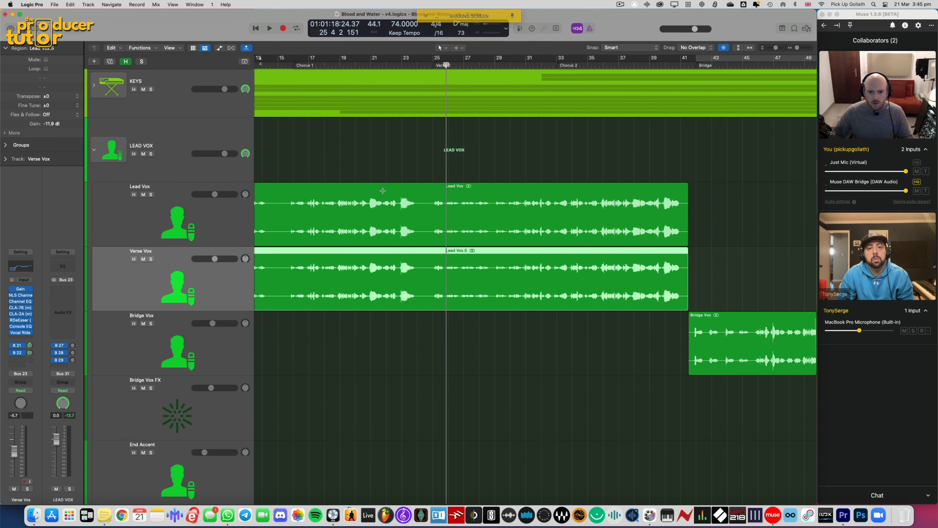
{"action": "key", "text": "super+Right"}
{"action": "key", "text": "super+Right"}
{"action": "left_click_drag", "start_coordinate": [408, 222], "coordinate": [637, 303]}
{"action": "key", "text": "Delete"}
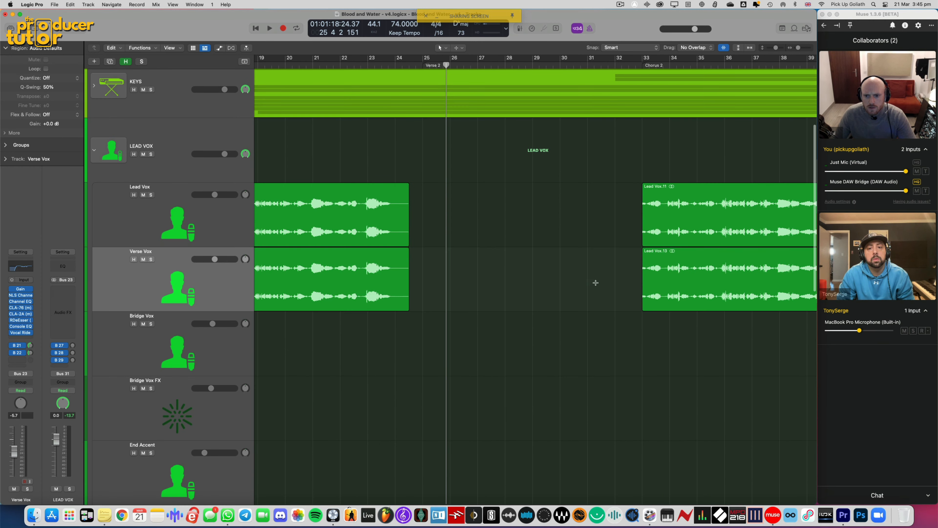
{"action": "scroll", "coordinate": [564, 275], "scroll_direction": "left", "scroll_amount": 10}
{"action": "scroll", "coordinate": [564, 275], "scroll_direction": "right", "scroll_amount": 10}
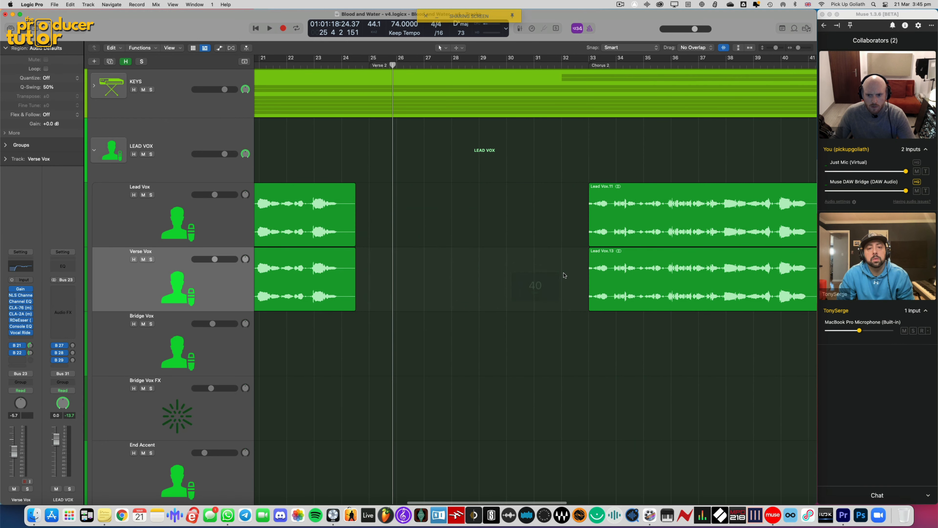
{"action": "key", "text": "super+z"}
Delete the Verse 2 section from the Lead Vox track and the Chorus 2 section from the Verse Vox track
{"action": "left_click", "coordinate": [516, 329]}
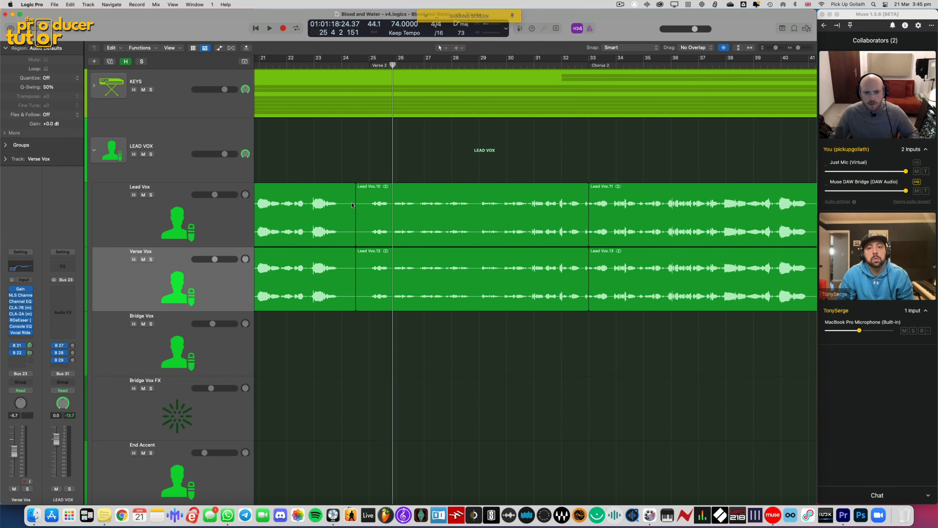
{"action": "left_click", "coordinate": [434, 209]}
{"action": "key", "text": "Delete"}
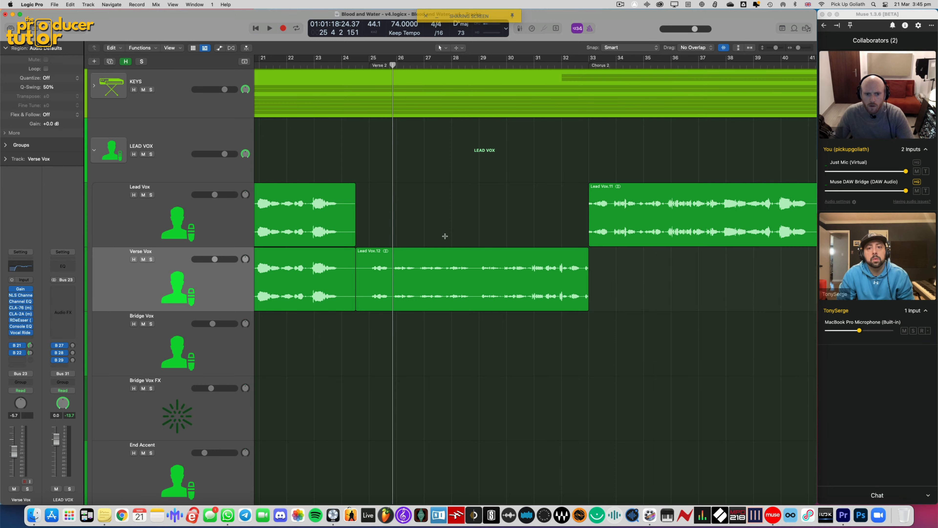
Split the Lead Vox and Verse Vox regions at the start of Chorus 1 and delete the Lead Vox section before it
{"action": "scroll", "coordinate": [444, 236], "scroll_direction": "left", "scroll_amount": 9}
{"action": "key", "text": "super+z"}
{"action": "scroll", "coordinate": [444, 236], "scroll_direction": "left", "scroll_amount": 4}
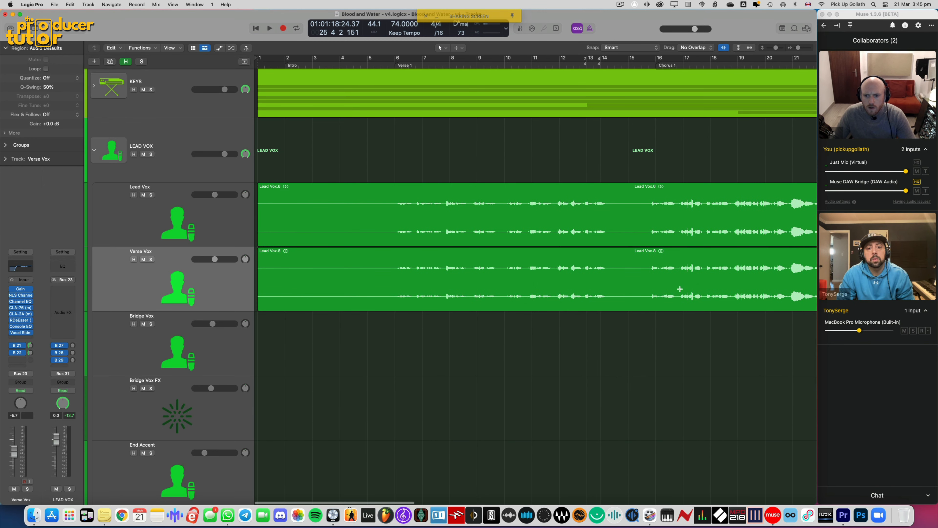
{"action": "left_click_drag", "start_coordinate": [654, 303], "coordinate": [266, 281]}
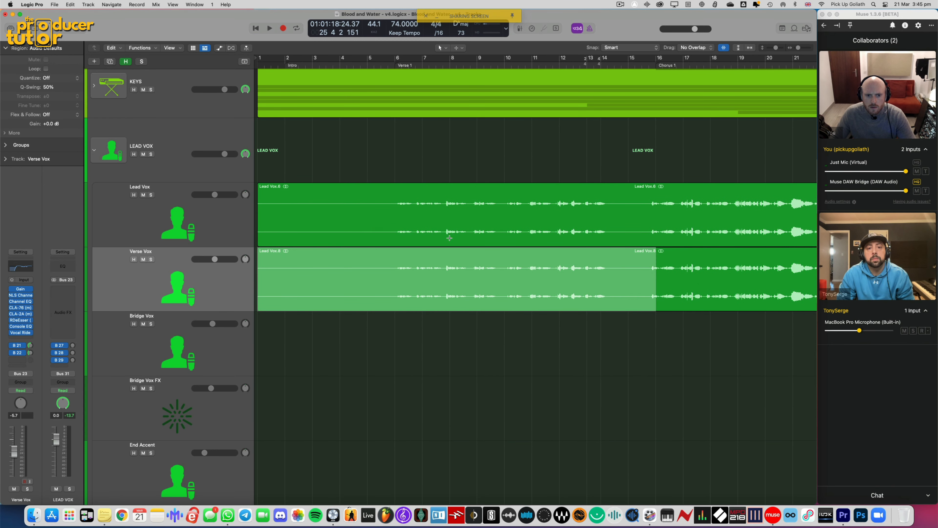
{"action": "left_click", "coordinate": [543, 253]}
{"action": "left_click_drag", "start_coordinate": [647, 232], "coordinate": [261, 213]}
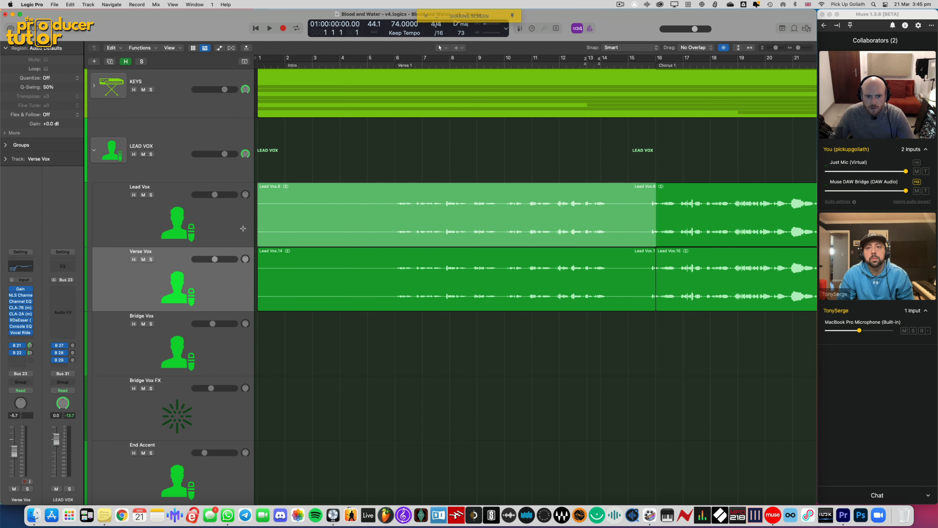
{"action": "left_click", "coordinate": [304, 207]}
{"action": "key", "text": "Delete"}
Delete the Chorus 1 section from the Verse Vox track
{"action": "scroll", "coordinate": [541, 226], "scroll_direction": "right", "scroll_amount": 10}
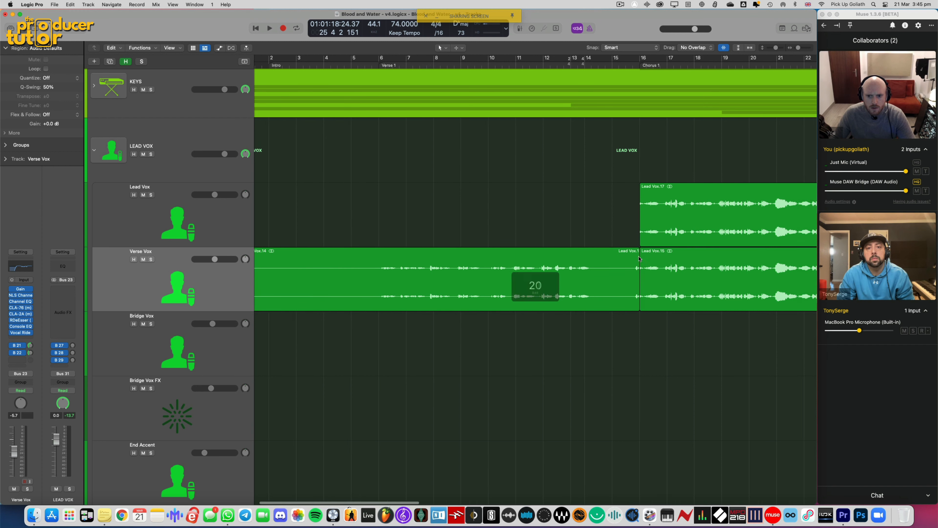
{"action": "left_click", "coordinate": [583, 253]}
{"action": "key", "text": "Delete"}
Shorten the end of the Verse 1 vocal region to about bar 14.5 and extend the Chorus 1 Lead Vox region's start slightly earlier
{"action": "scroll", "coordinate": [532, 281], "scroll_direction": "left", "scroll_amount": 3}
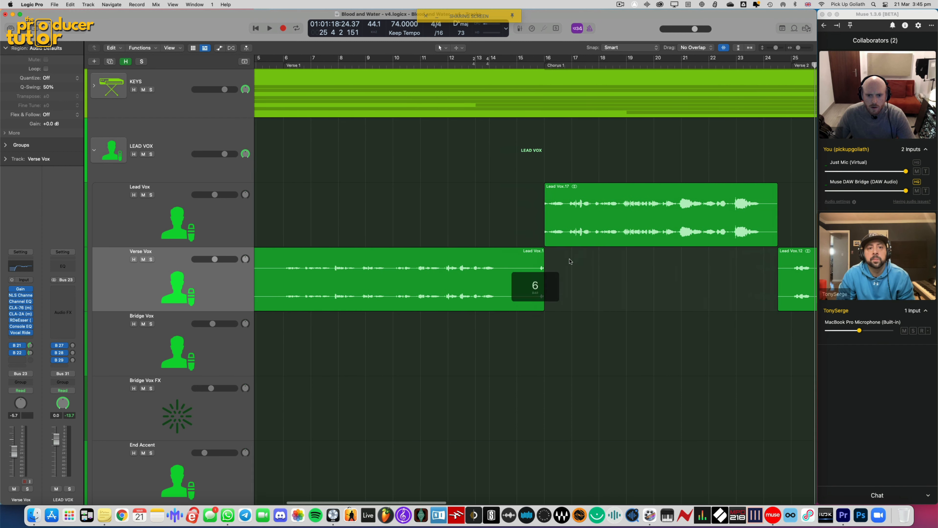
{"action": "left_click", "coordinate": [543, 307]}
{"action": "left_click_drag", "start_coordinate": [543, 306], "coordinate": [508, 307]}
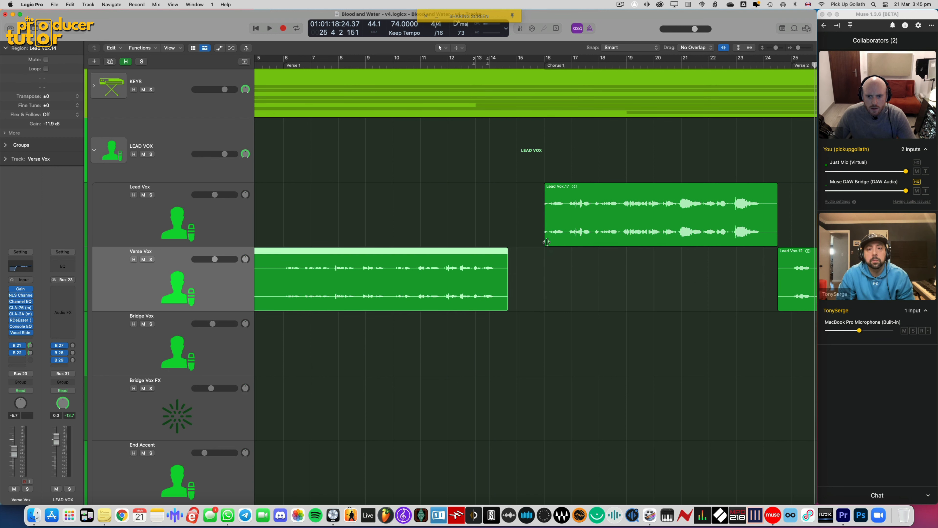
{"action": "left_click_drag", "start_coordinate": [545, 244], "coordinate": [531, 244]}
While playing into Chorus 2, trim the Verse 2 vocal region's end to about bar 32.7 and extend the following Lead Vox region's start back to it
{"action": "scroll", "coordinate": [536, 244], "scroll_direction": "right", "scroll_amount": 20}
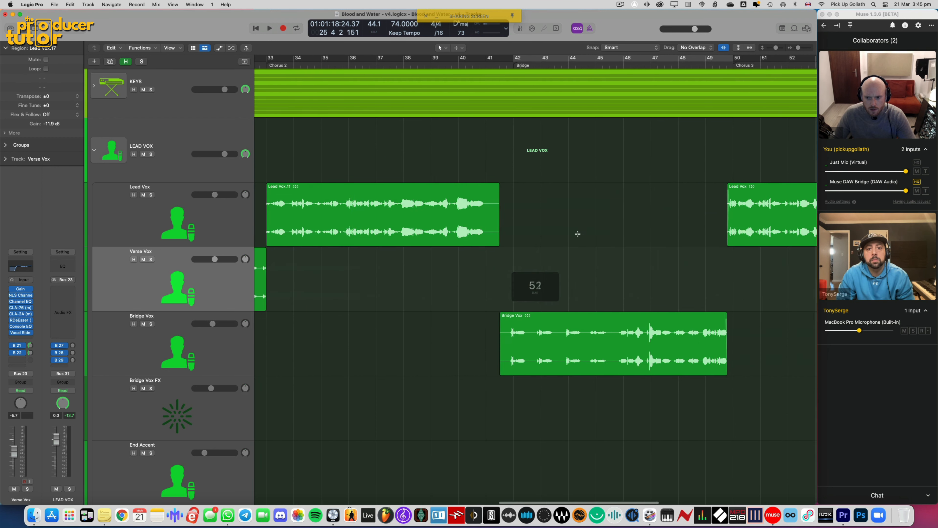
{"action": "scroll", "coordinate": [579, 235], "scroll_direction": "left", "scroll_amount": 4}
{"action": "left_click", "coordinate": [333, 66]}
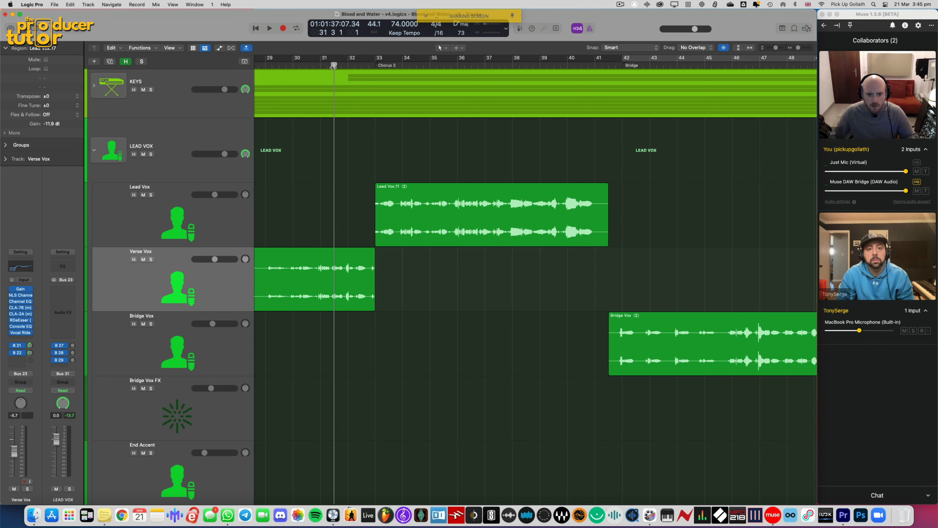
{"action": "key", "text": "space"}
{"action": "key", "text": "super+Right"}
{"action": "key", "text": "super+Right"}
{"action": "key", "text": "super+Right"}
{"action": "key", "text": "super+Right"}
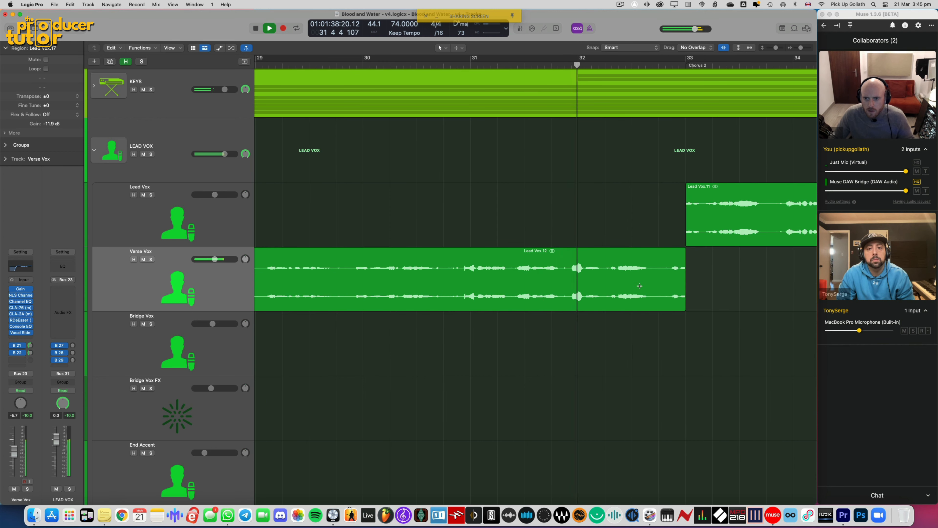
{"action": "left_click", "coordinate": [672, 305]}
{"action": "left_click_drag", "start_coordinate": [672, 305], "coordinate": [642, 305]}
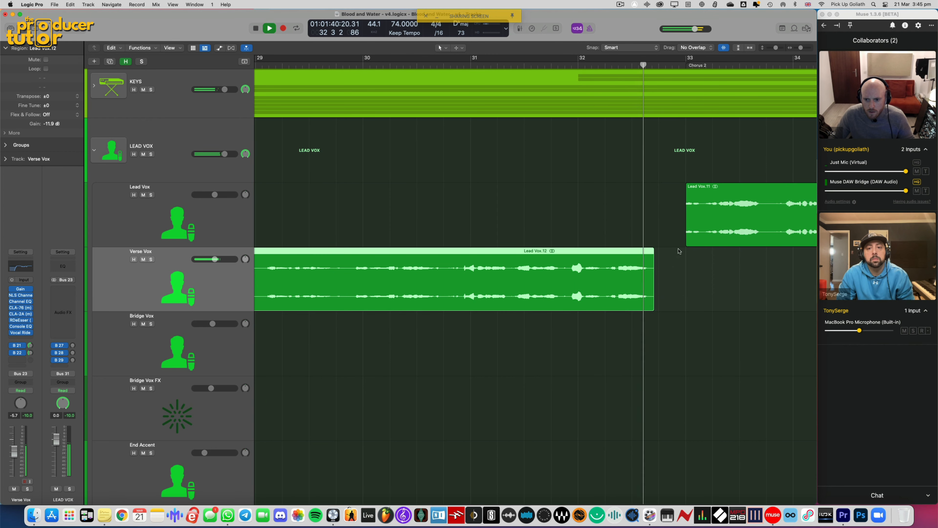
{"action": "left_click_drag", "start_coordinate": [688, 244], "coordinate": [655, 245]}
Stop playback and give the four split Lead Vox and Verse Vox regions a fade-in of 10 and a fade-out of 20
{"action": "key", "text": "super+Left"}
{"action": "key", "text": "super+Left"}
{"action": "key", "text": "super+Left"}
{"action": "key", "text": "super+Left"}
{"action": "key", "text": "super+Left"}
{"action": "key", "text": "super+Left"}
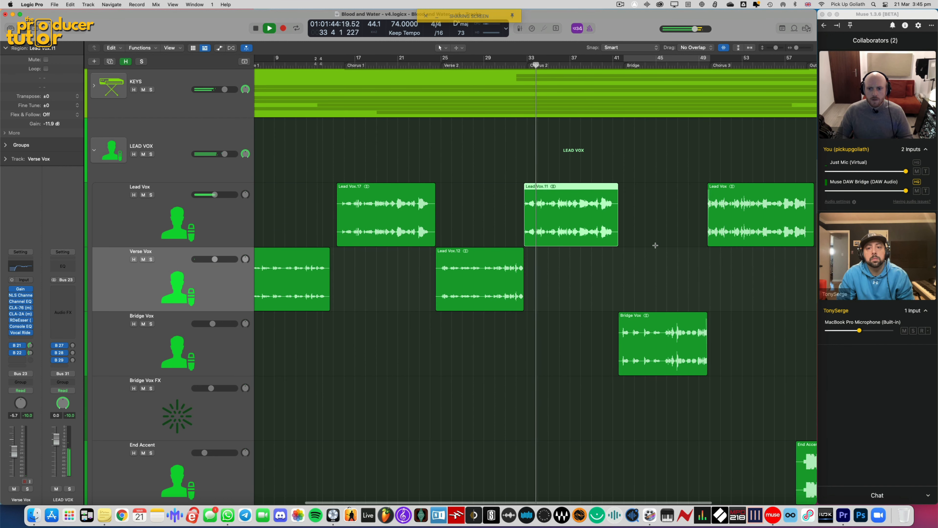
{"action": "key", "text": "space"}
{"action": "left_click_drag", "start_coordinate": [599, 193], "coordinate": [299, 305]}
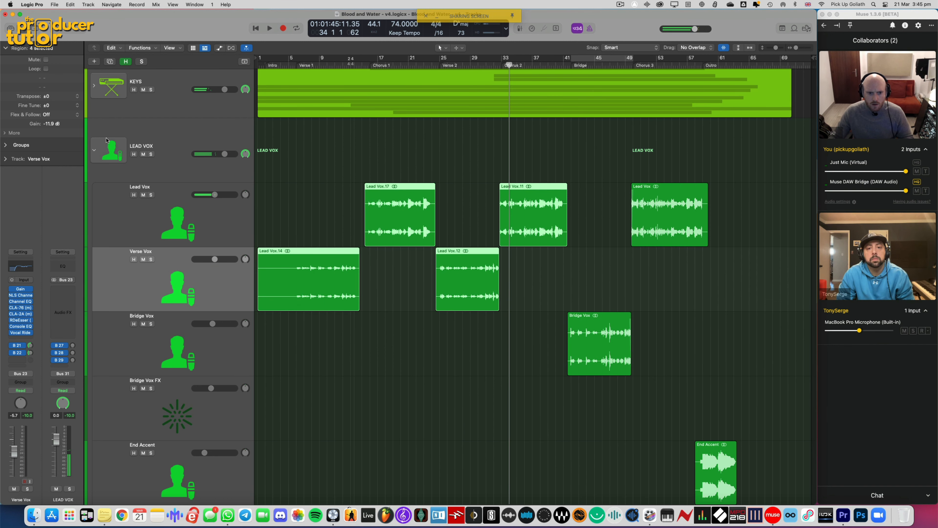
{"action": "left_click", "coordinate": [5, 134]}
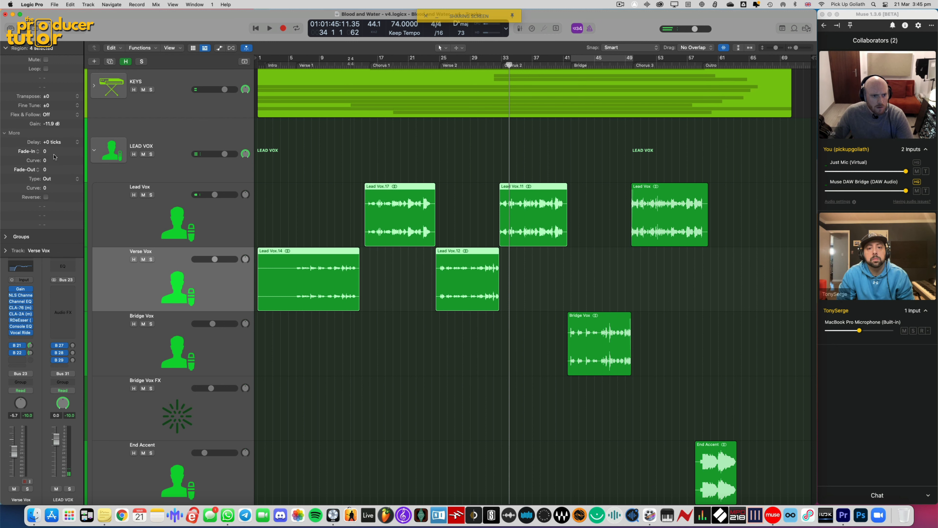
{"action": "key", "text": "Return"}
{"action": "double_click", "coordinate": [56, 169]}
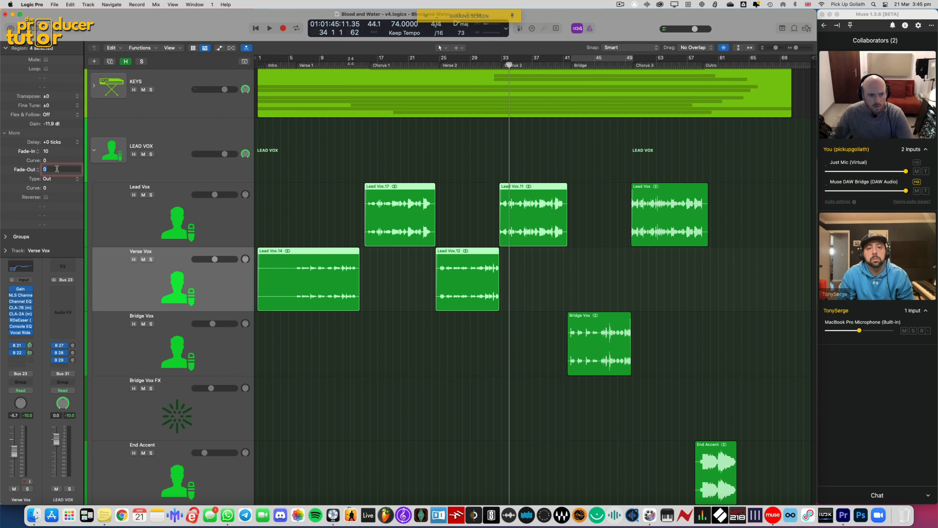
{"action": "type", "text": "20"}
{"action": "key", "text": "Return"}
Select all regions in the project and name them after their tracks
{"action": "left_click", "coordinate": [314, 199]}
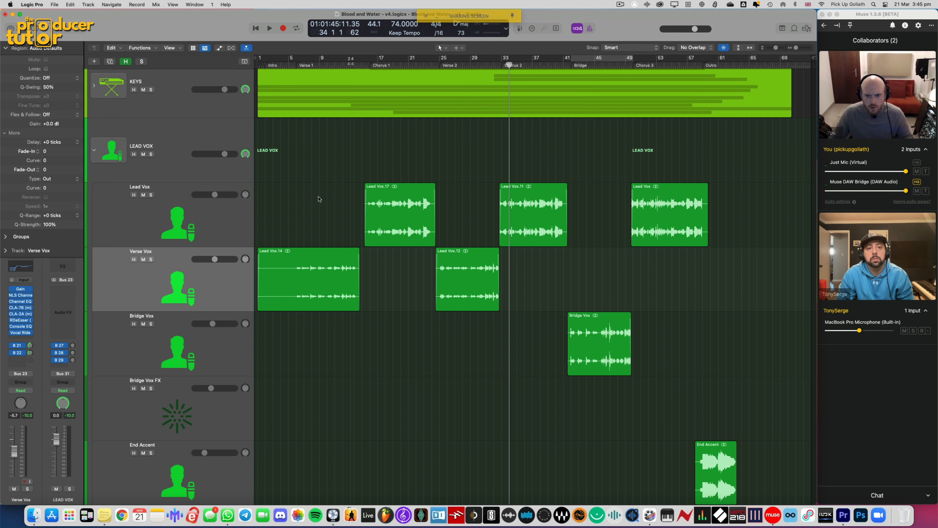
{"action": "key", "text": "super+a"}
{"action": "right_click", "coordinate": [388, 198]}
{"action": "left_click", "coordinate": [401, 203]}
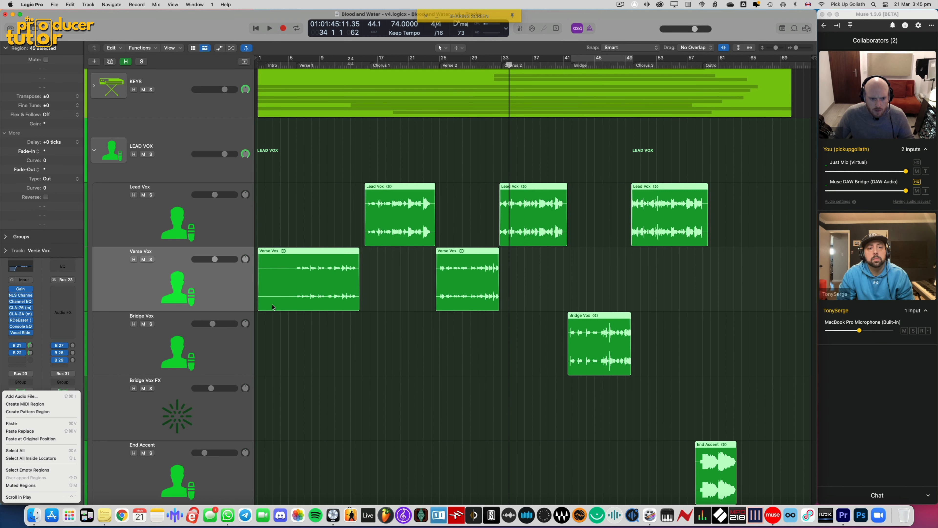
Trim the empty start of the first Verse Vox region to about bar 5, just before Verse 1
{"action": "left_click", "coordinate": [286, 328]}
{"action": "left_click_drag", "start_coordinate": [261, 306], "coordinate": [293, 305]}
{"action": "key", "text": "super+z"}
Set the cycle range over Verse 2 from bar 25 to bar 33 and move the Verse Vox track above Lead Vox
{"action": "left_click_drag", "start_coordinate": [442, 59], "coordinate": [501, 59]}
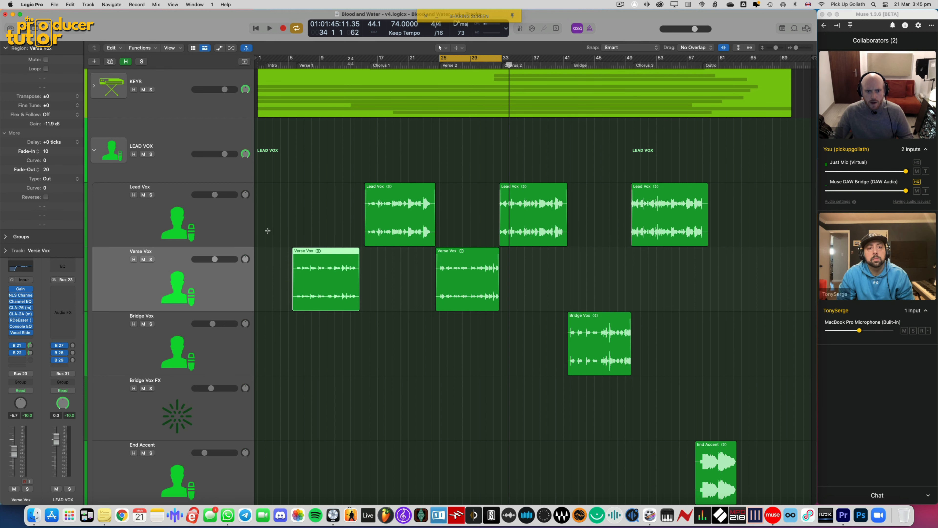
{"action": "left_click", "coordinate": [208, 303]}
{"action": "left_click_drag", "start_coordinate": [216, 284], "coordinate": [231, 243]}
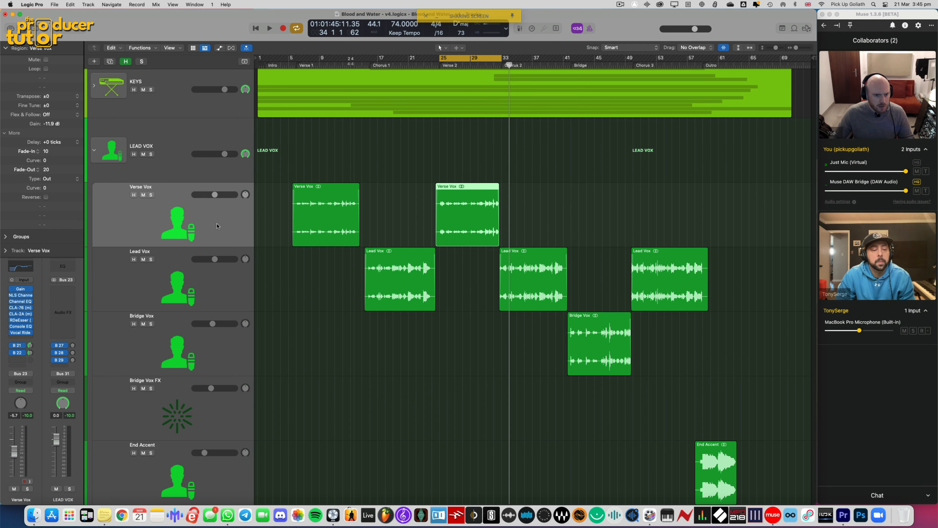
While looping Verse 2, lower the Verse Vox volume to -8.6 dB and set its Bus 21 reverb send to -1.0 dB
{"action": "key", "text": "space"}
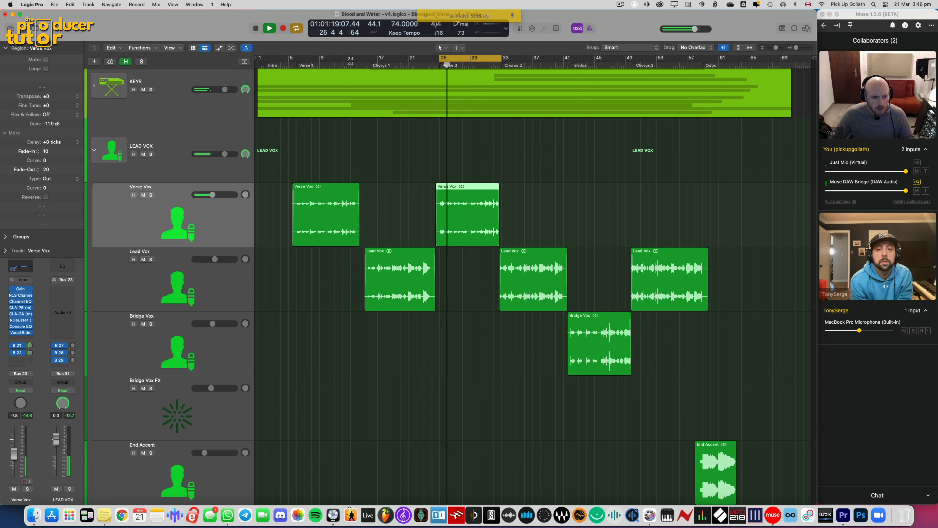
{"action": "left_click", "coordinate": [30, 346]}
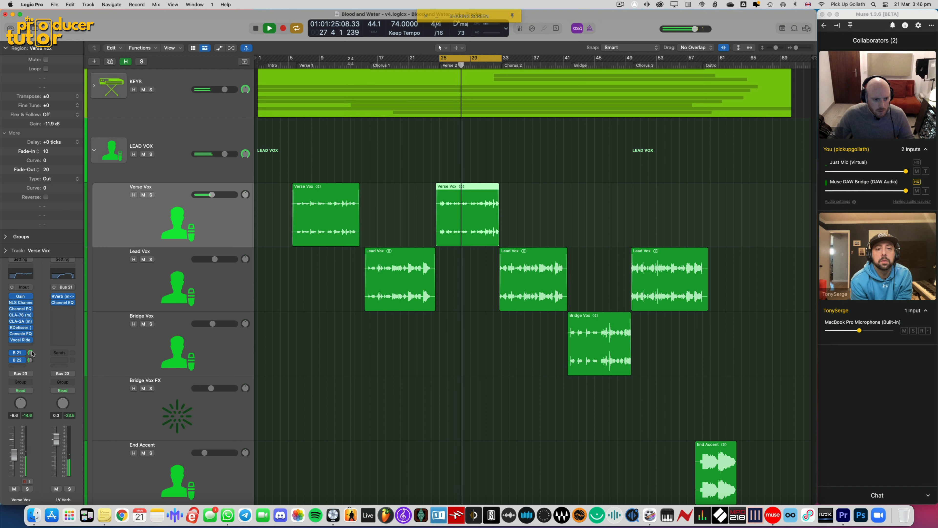
{"action": "left_click_drag", "start_coordinate": [31, 353], "coordinate": [32, 350]}
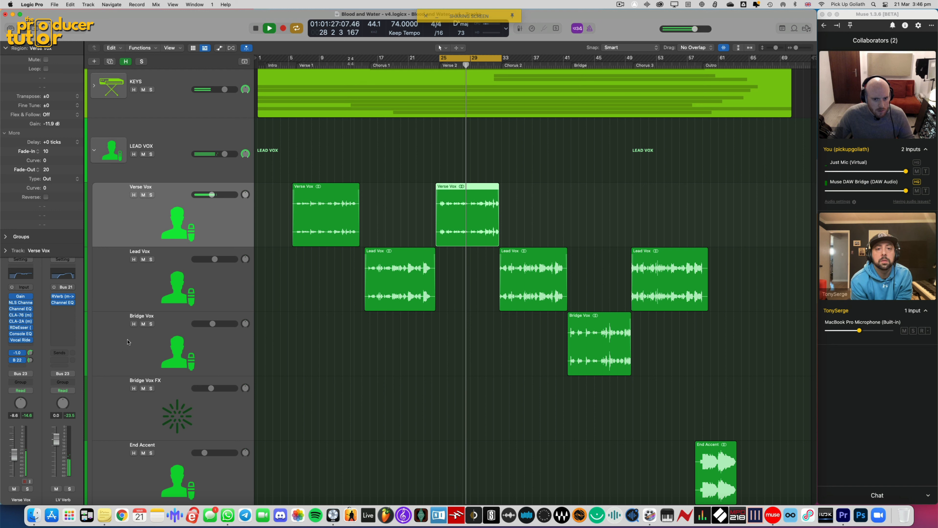
{"action": "key", "text": "space"}
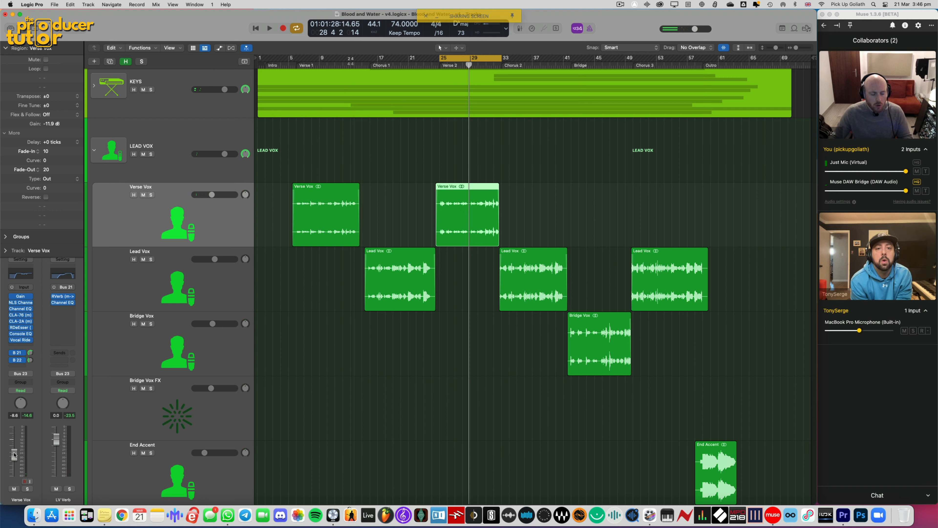
Restart playback of the Verse 2 cycle, collapse the LEAD VOX stack and expand the BV stack
{"action": "key", "text": "space"}
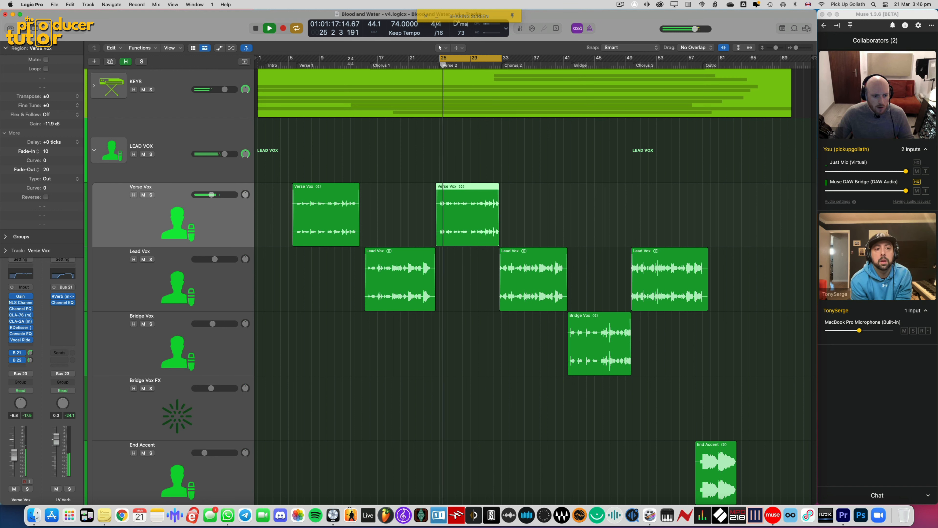
{"action": "left_click", "coordinate": [94, 150]}
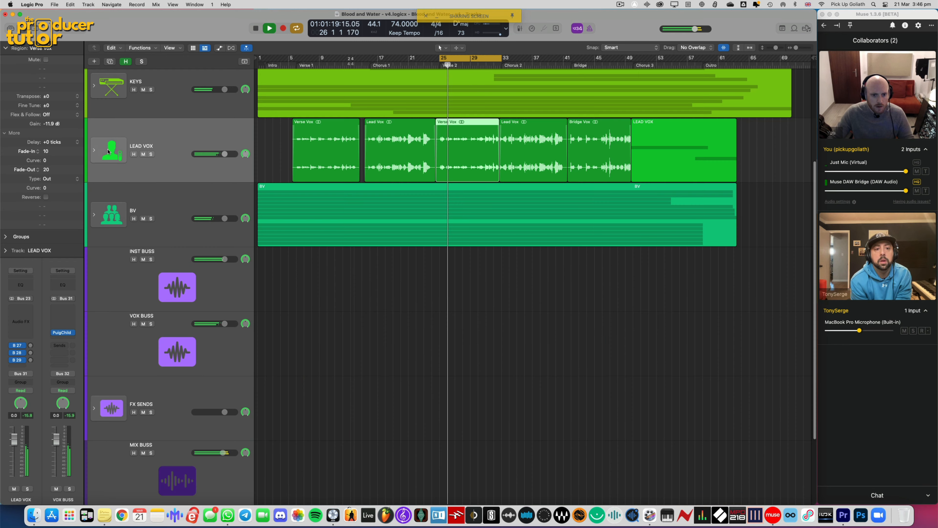
{"action": "left_click", "coordinate": [94, 205]}
Examine the BV accent tracks through Verse 2 during playback, stop, and select the BV Buss 2 track
{"action": "scroll", "coordinate": [463, 273], "scroll_direction": "down", "scroll_amount": 18}
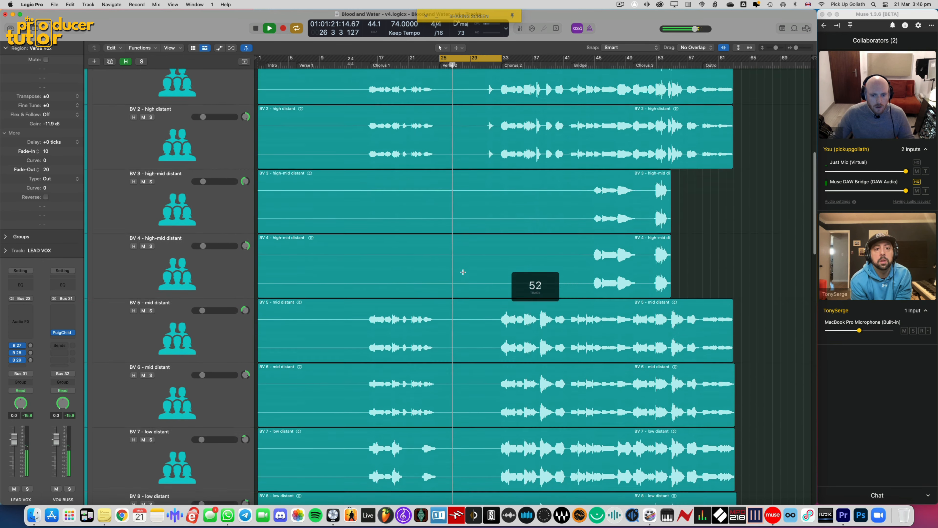
{"action": "scroll", "coordinate": [463, 273], "scroll_direction": "down", "scroll_amount": 4}
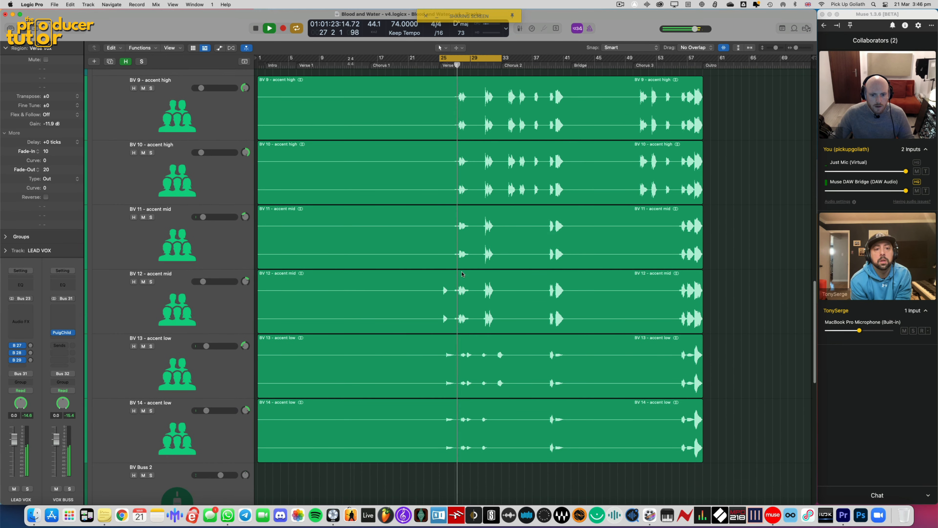
{"action": "key", "text": "super+Right"}
{"action": "key", "text": "super+Right"}
{"action": "key", "text": "super+Right"}
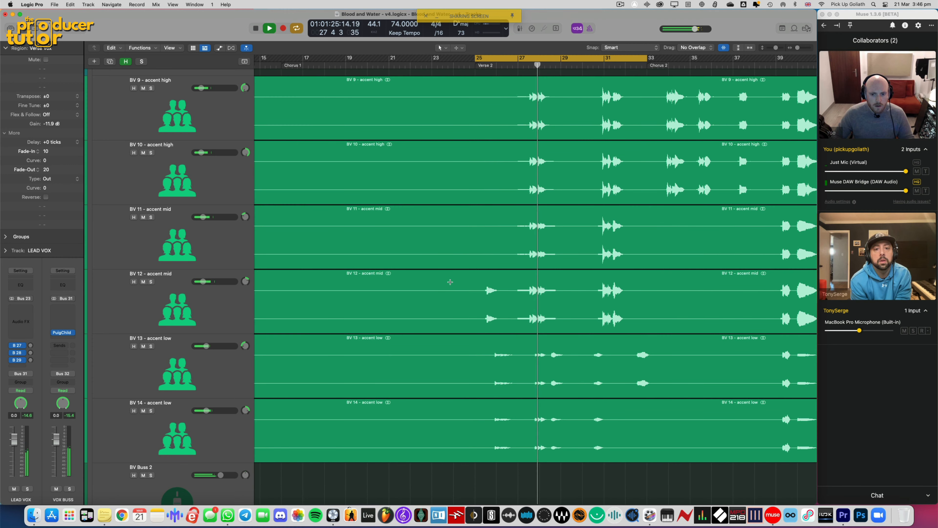
{"action": "scroll", "coordinate": [450, 283], "scroll_direction": "up", "scroll_amount": 5}
{"action": "scroll", "coordinate": [450, 282], "scroll_direction": "right", "scroll_amount": 5}
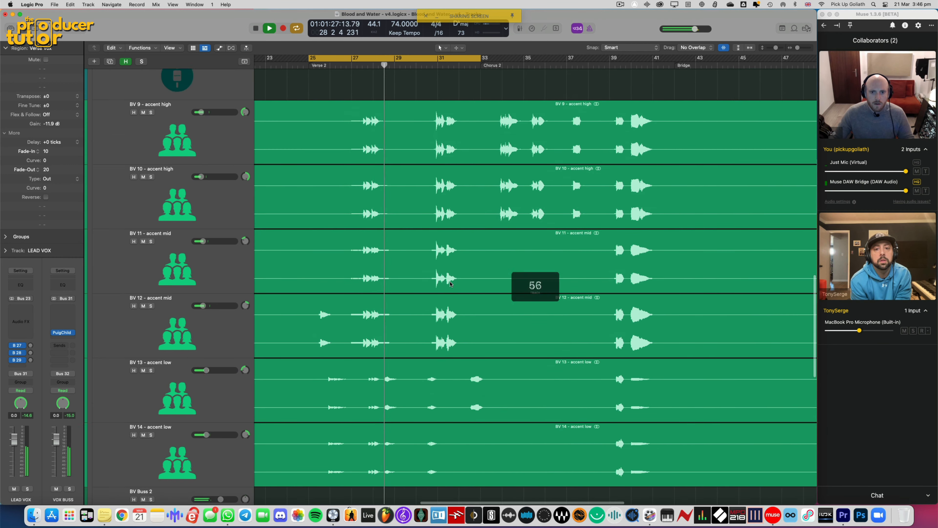
{"action": "scroll", "coordinate": [450, 283], "scroll_direction": "left", "scroll_amount": 2}
{"action": "key", "text": "space"}
{"action": "scroll", "coordinate": [332, 314], "scroll_direction": "down", "scroll_amount": 10}
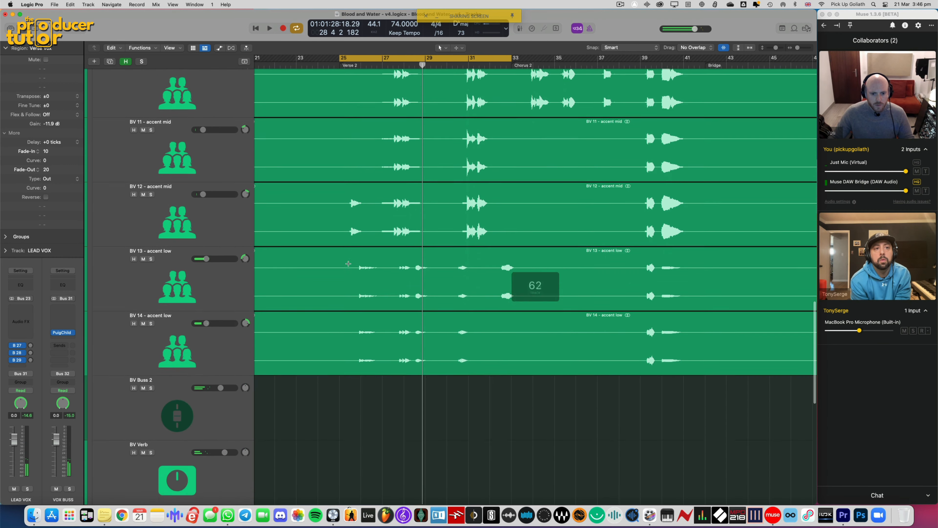
{"action": "scroll", "coordinate": [284, 362], "scroll_direction": "down", "scroll_amount": 2}
{"action": "left_click", "coordinate": [369, 337]}
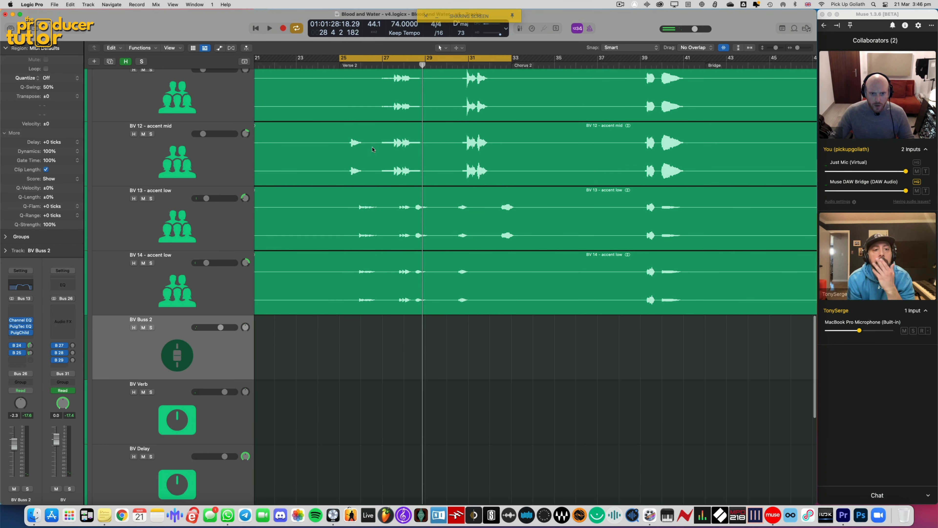
Show track automation, enable volume automation reading on BV Buss 2, and play the start of Verse 2 up to bar 26
{"action": "key", "text": "a"}
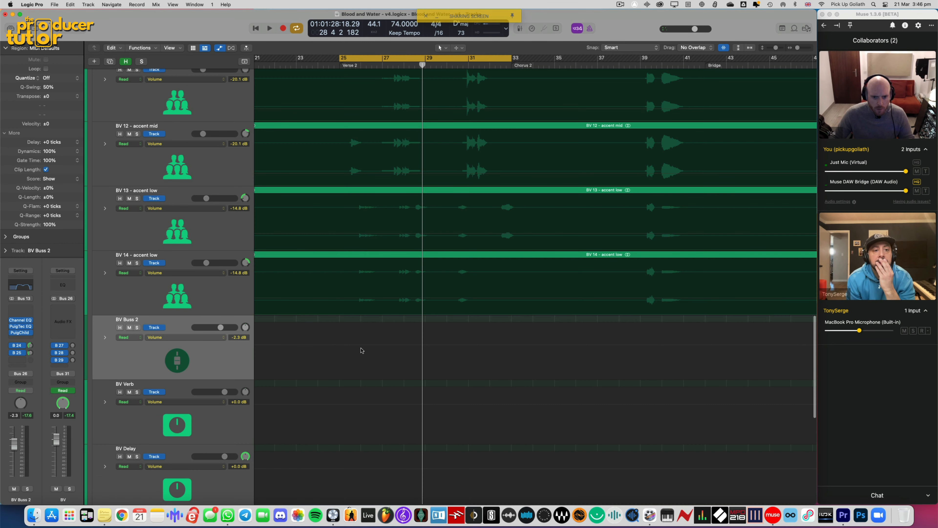
{"action": "key", "text": "super+Right"}
{"action": "key", "text": "super+Right"}
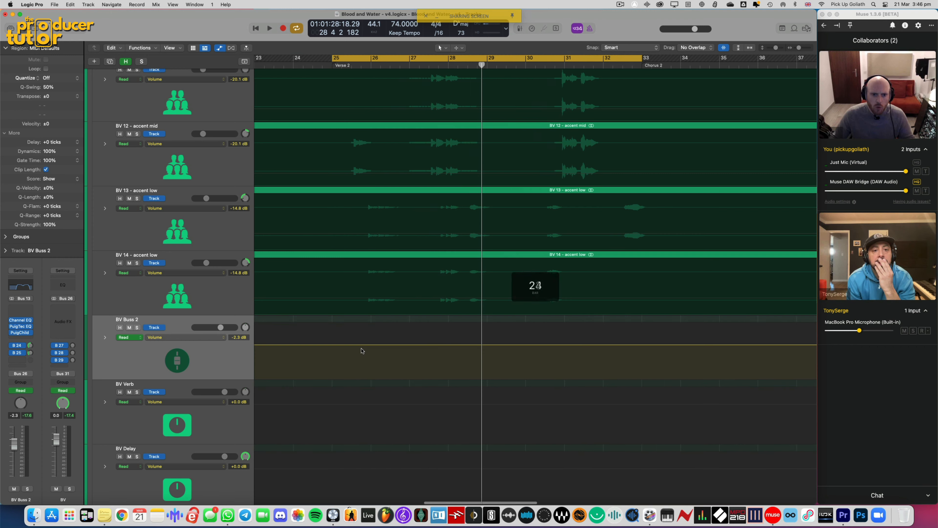
{"action": "key", "text": "space"}
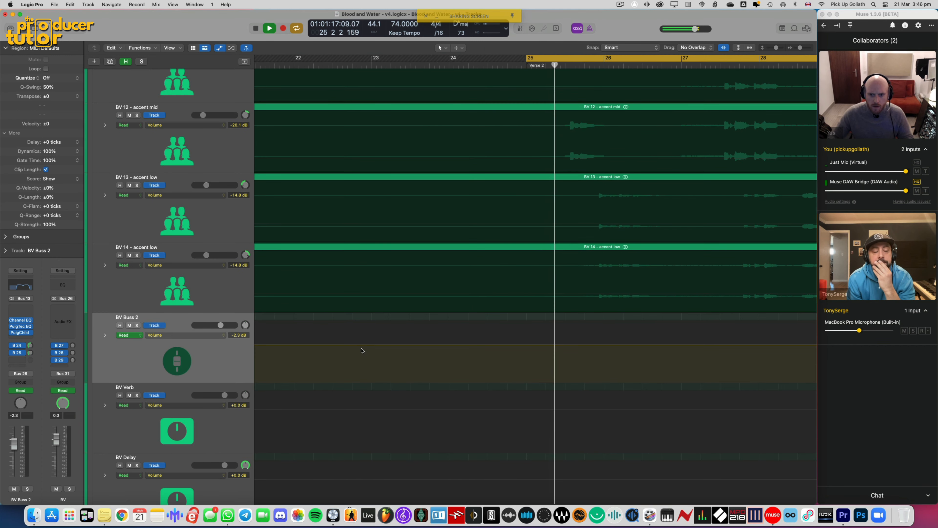
{"action": "key", "text": "super+Down"}
{"action": "key", "text": "space"}
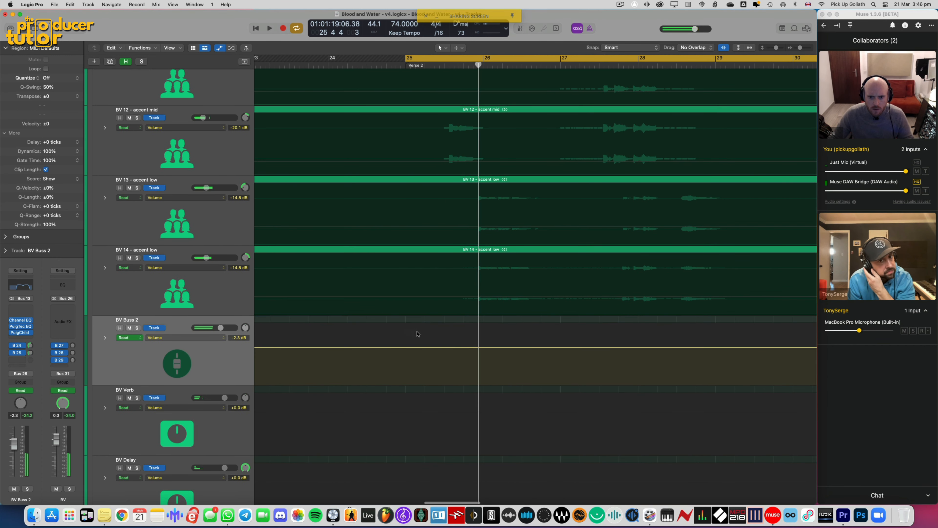
Try raising the BV Buss 2 volume automation to -0.6 dB over the accent before bar 26, and audition it
{"action": "left_click_drag", "start_coordinate": [435, 342], "coordinate": [458, 345]}
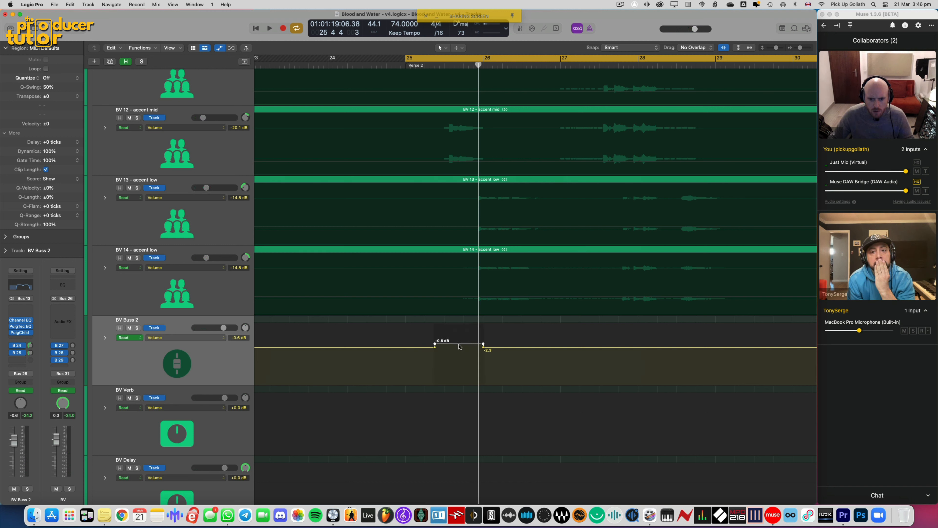
{"action": "key", "text": "super+Right"}
{"action": "key", "text": "space"}
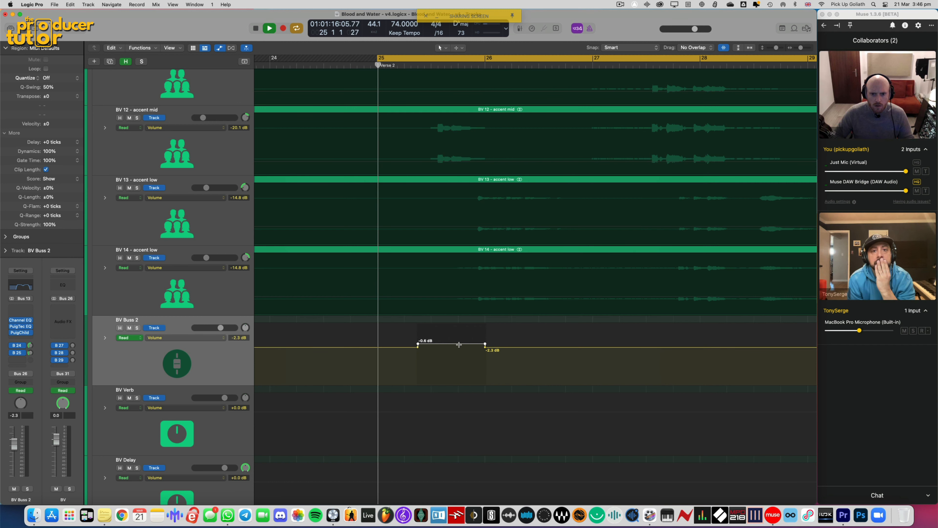
{"action": "key", "text": "super+Down"}
{"action": "key", "text": "super+Right"}
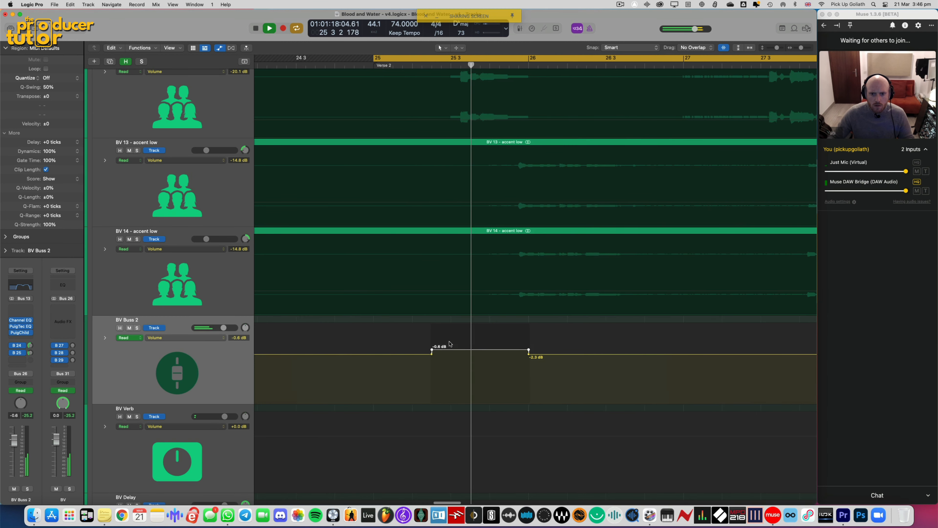
{"action": "key", "text": "space"}
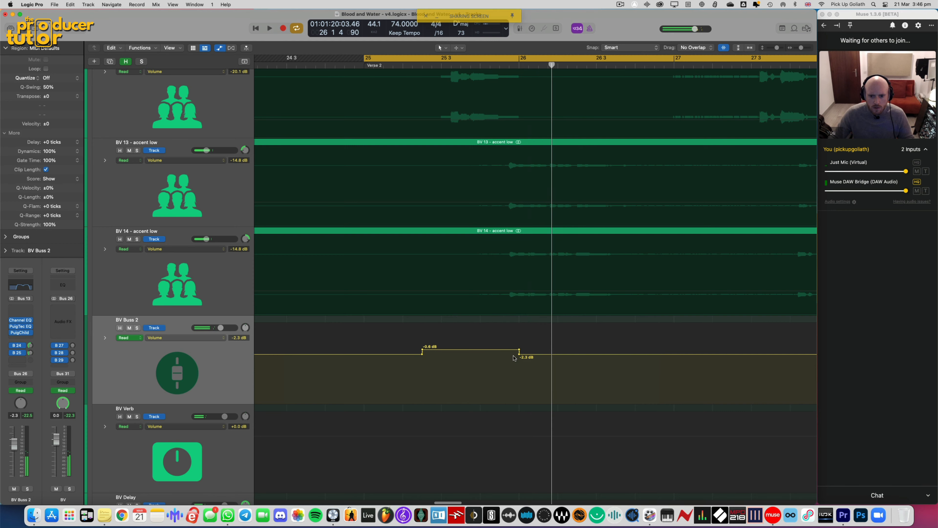
Undo the BV Buss 2 volume boost and its range selection before bar 26
{"action": "scroll", "coordinate": [499, 273], "scroll_direction": "up", "scroll_amount": 3}
{"action": "key", "text": "super+z"}
{"action": "key", "text": "super+z"}
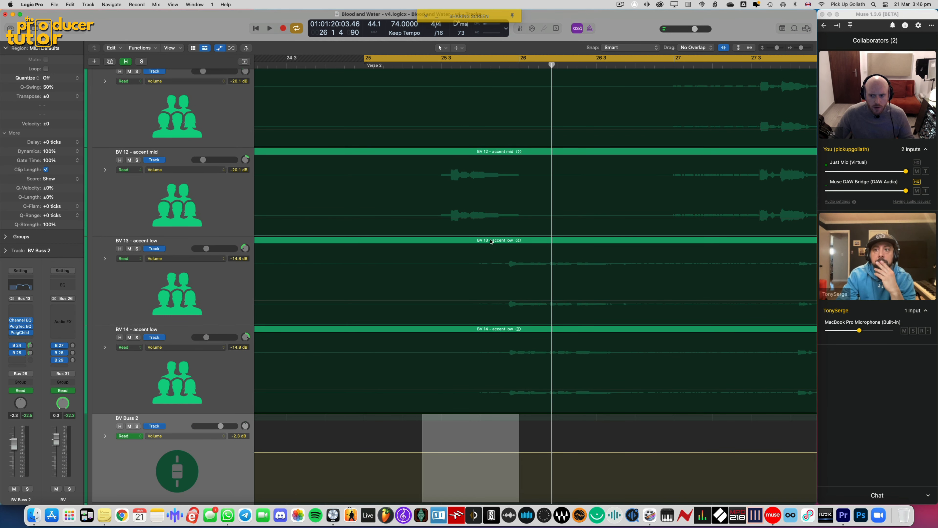
{"action": "key", "text": "super+z"}
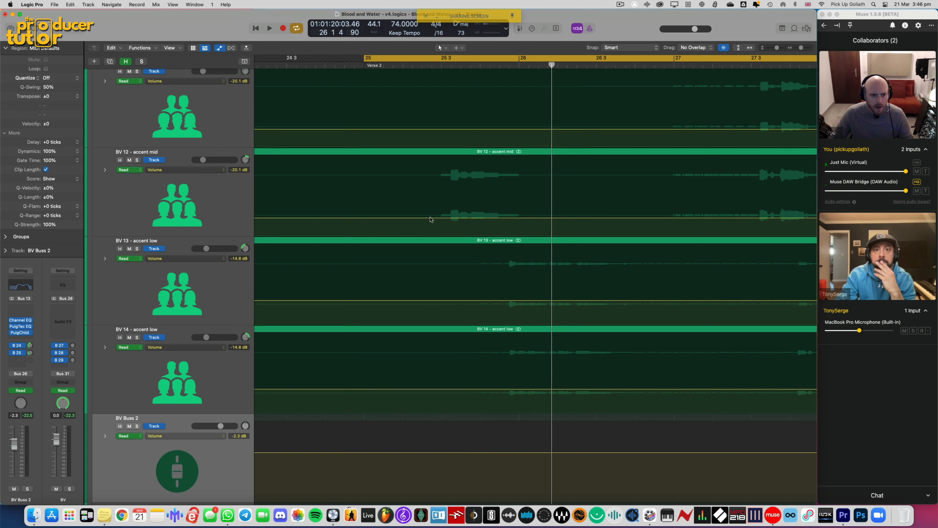
Select the BV 12 - accent mid track, deactivate the BVs group, and collapse the group and region settings
{"action": "left_click", "coordinate": [220, 210]}
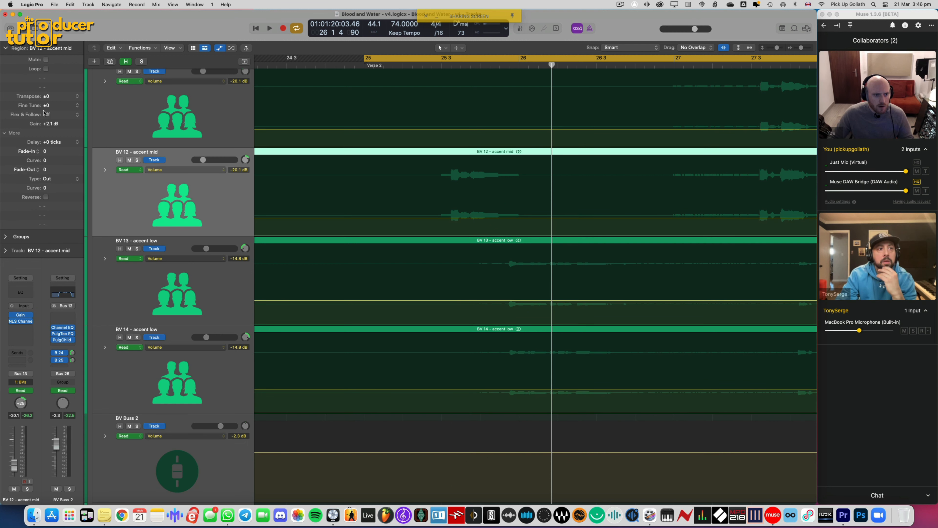
{"action": "left_click", "coordinate": [6, 236]}
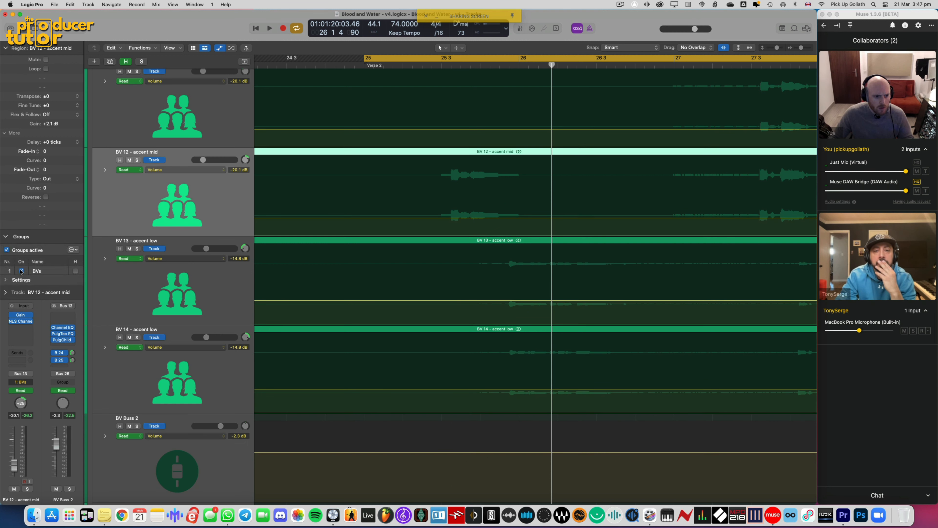
{"action": "left_click", "coordinate": [5, 236]}
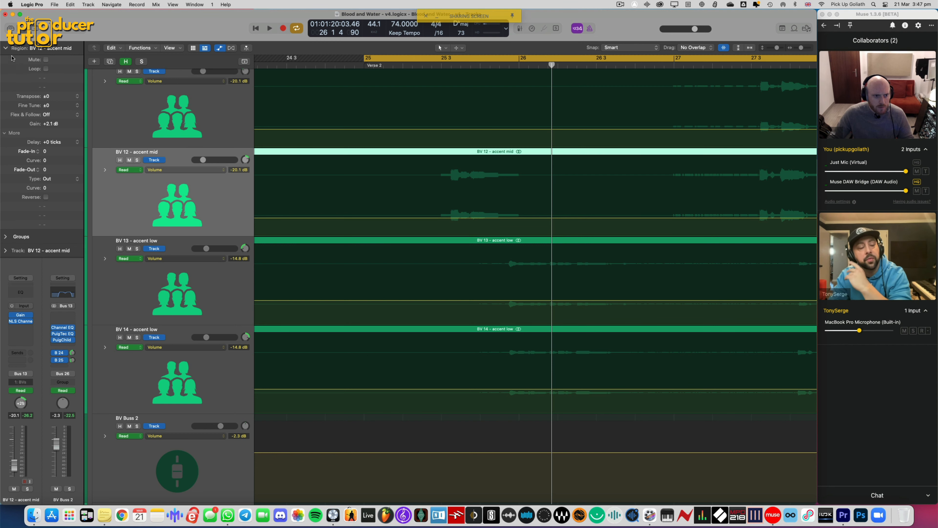
{"action": "left_click", "coordinate": [6, 48]}
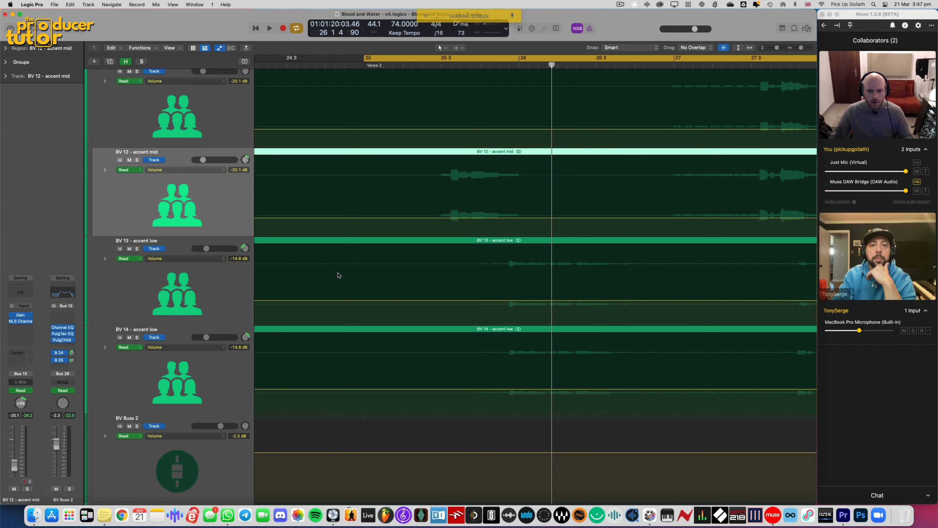
Add a volume automation boost to about -14.5 dB on BV 12 - accent mid, from about bar 25.3 to just past bar 26
{"action": "scroll", "coordinate": [338, 275], "scroll_direction": "down", "scroll_amount": 5}
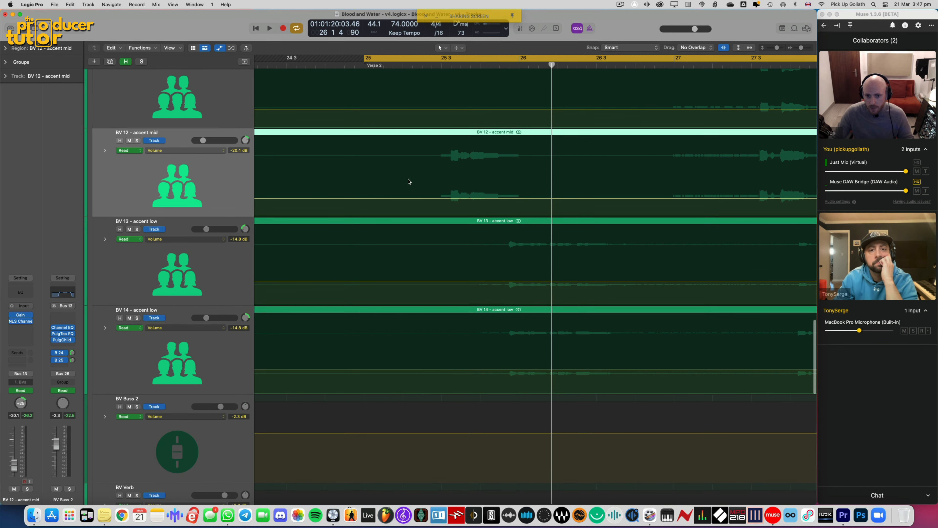
{"action": "scroll", "coordinate": [487, 183], "scroll_direction": "right", "scroll_amount": 5}
{"action": "scroll", "coordinate": [487, 183], "scroll_direction": "up", "scroll_amount": 1}
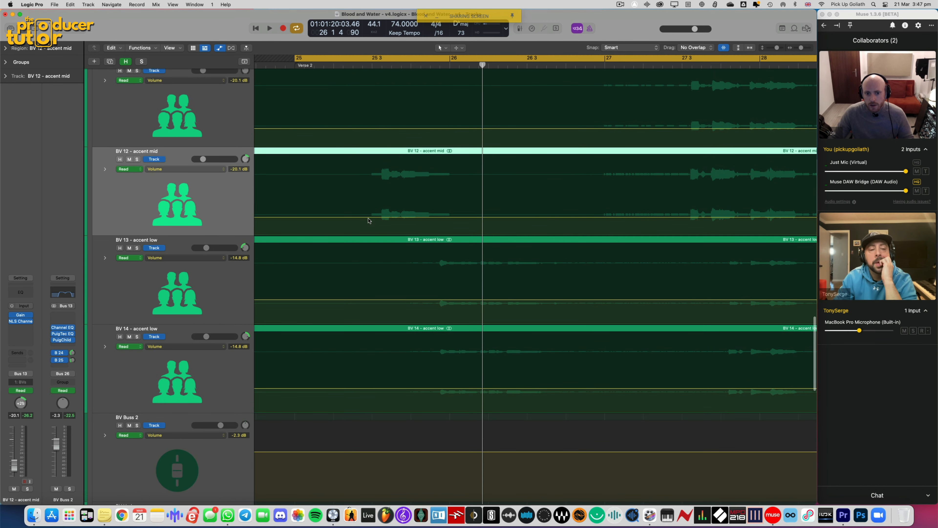
{"action": "scroll", "coordinate": [368, 220], "scroll_direction": "up", "scroll_amount": 3}
{"action": "left_click_drag", "start_coordinate": [358, 233], "coordinate": [417, 232]}
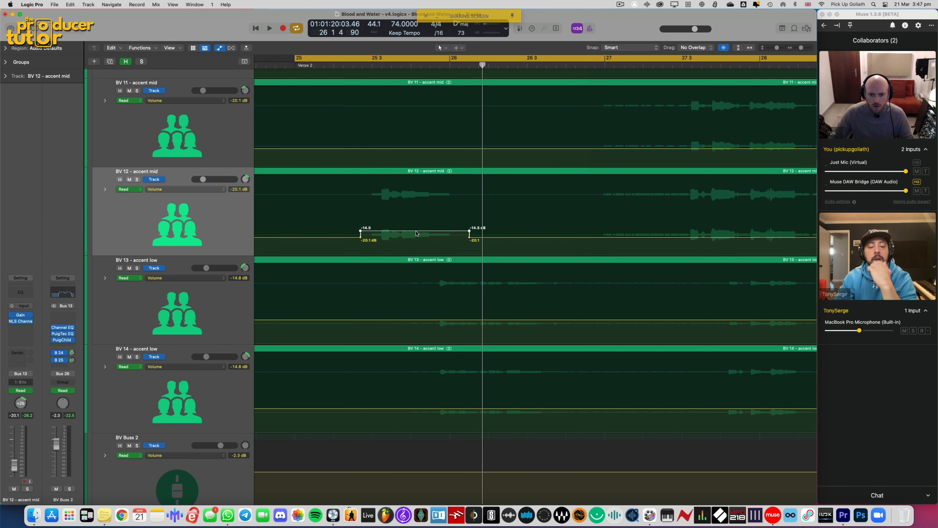
Audition the BV 12 - accent mid boost around bar 25.3 and lower it to -16.8 dB
{"action": "key", "text": "space"}
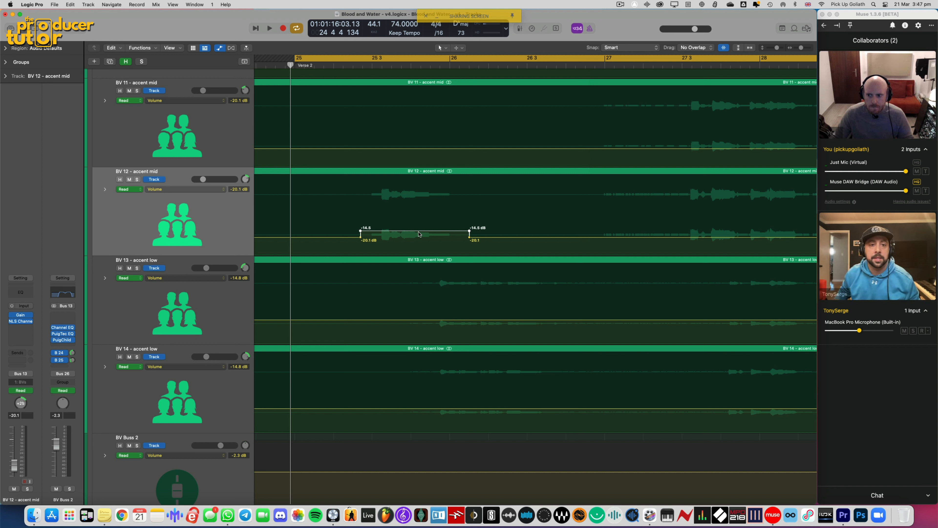
{"action": "key", "text": "space"}
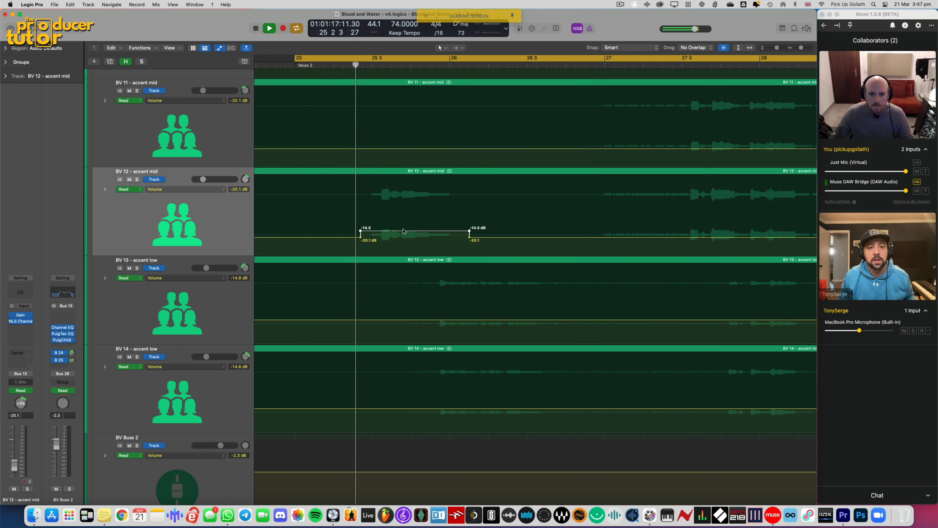
{"action": "left_click_drag", "start_coordinate": [405, 231], "coordinate": [406, 234]}
{"action": "scroll", "coordinate": [405, 234], "scroll_direction": "up", "scroll_amount": 3}
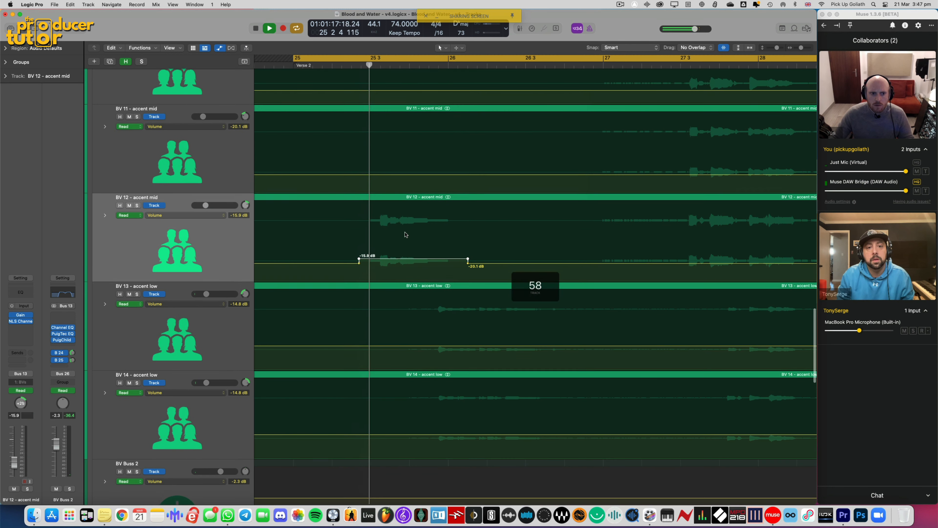
{"action": "scroll", "coordinate": [405, 232], "scroll_direction": "up", "scroll_amount": 5}
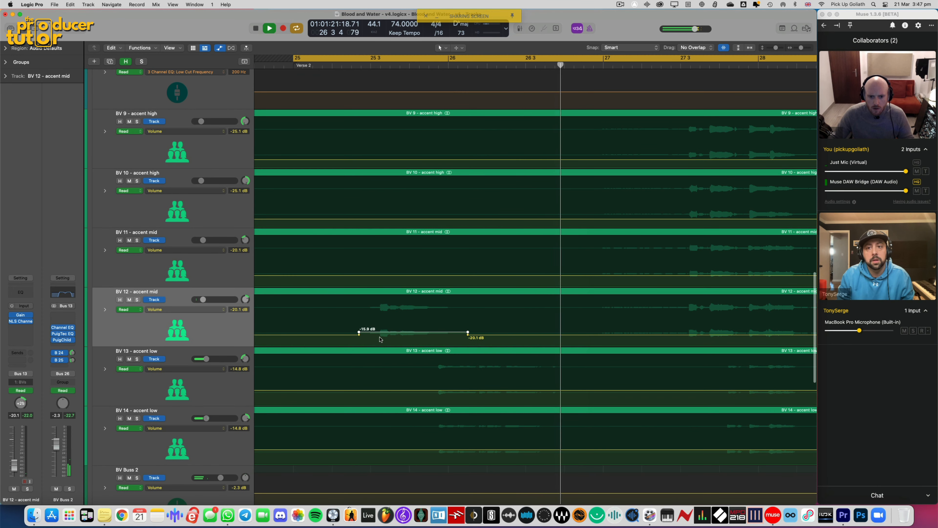
{"action": "key", "text": "space"}
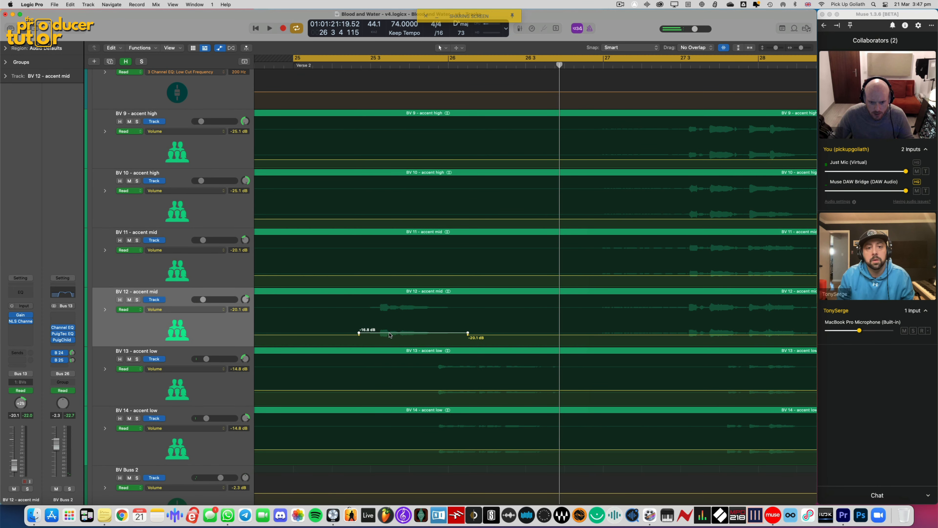
Play Verse 2 through to about bar 29 and check the level of the BV accents
{"action": "key", "text": "space"}
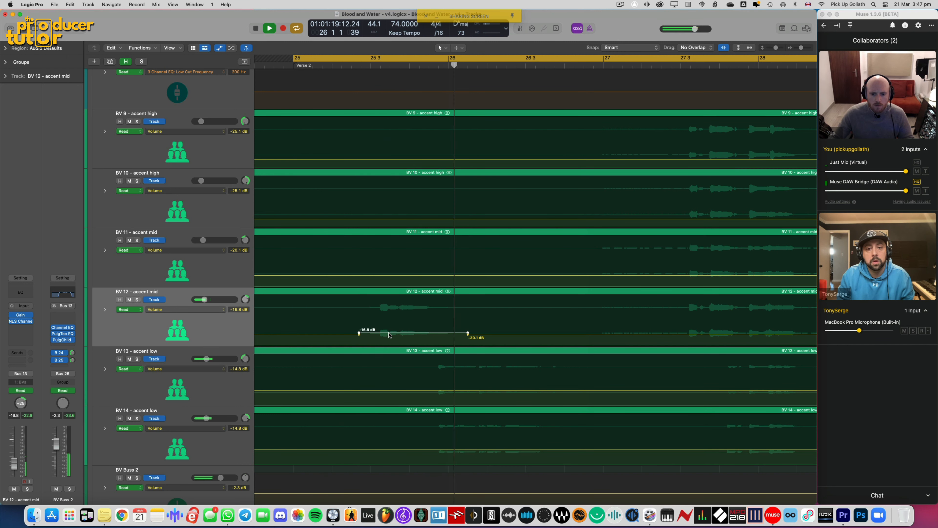
{"action": "scroll", "coordinate": [389, 335], "scroll_direction": "right", "scroll_amount": 2}
{"action": "scroll", "coordinate": [389, 335], "scroll_direction": "right", "scroll_amount": 10}
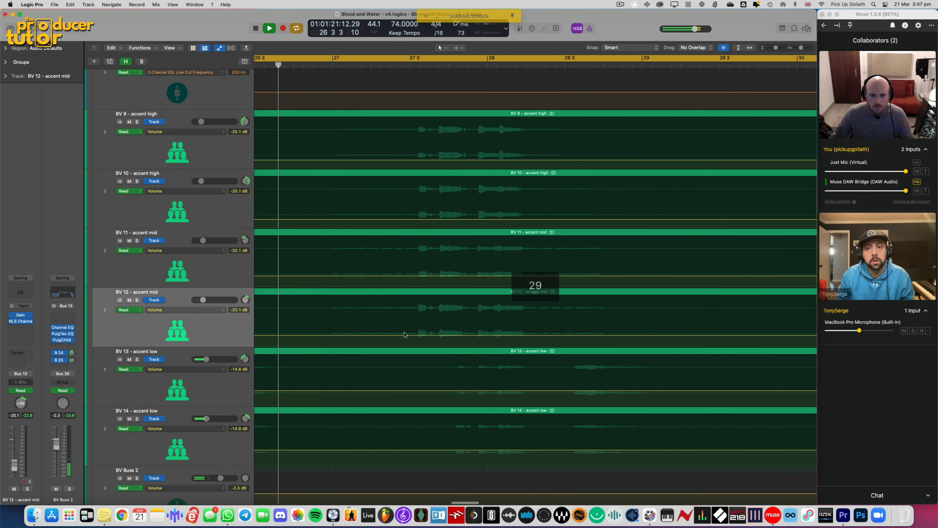
{"action": "scroll", "coordinate": [407, 331], "scroll_direction": "down", "scroll_amount": 2}
{"action": "scroll", "coordinate": [407, 332], "scroll_direction": "right", "scroll_amount": 2}
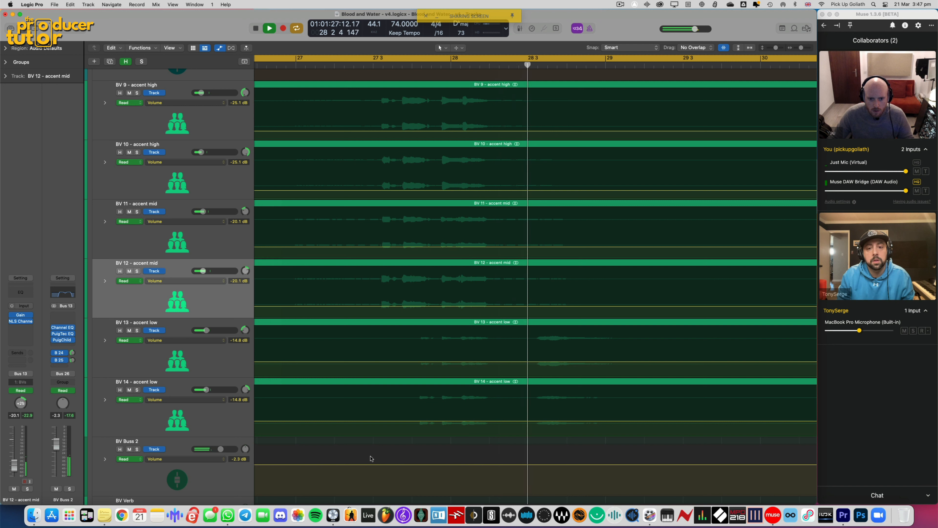
{"action": "key", "text": "space"}
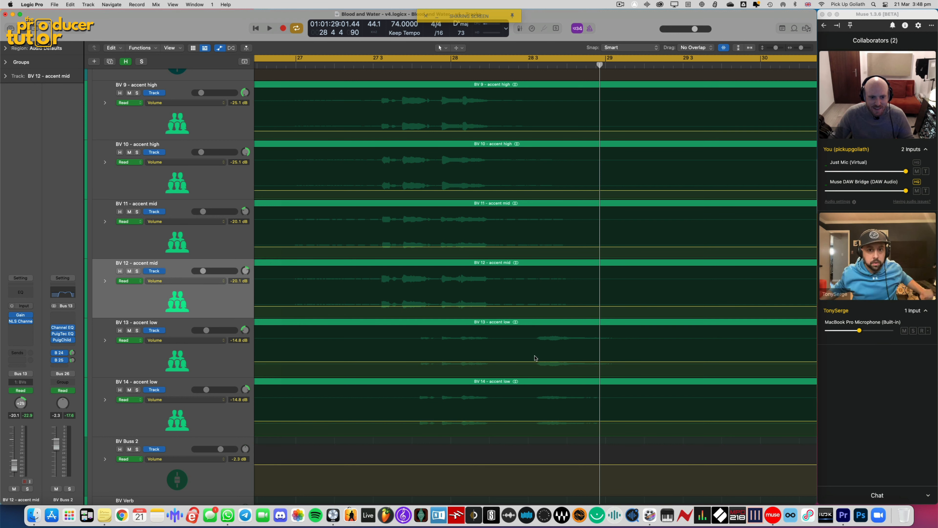
Dip BV 13 and BV 14 to -20.5 dB from about bar 28.3 past 29.3, and BV Buss 2 to about -4.2 dB over bars 27.3-28.3
{"action": "left_click_drag", "start_coordinate": [523, 352], "coordinate": [694, 404]}
{"action": "left_click", "coordinate": [580, 361]}
{"action": "left_click_drag", "start_coordinate": [581, 361], "coordinate": [579, 367]}
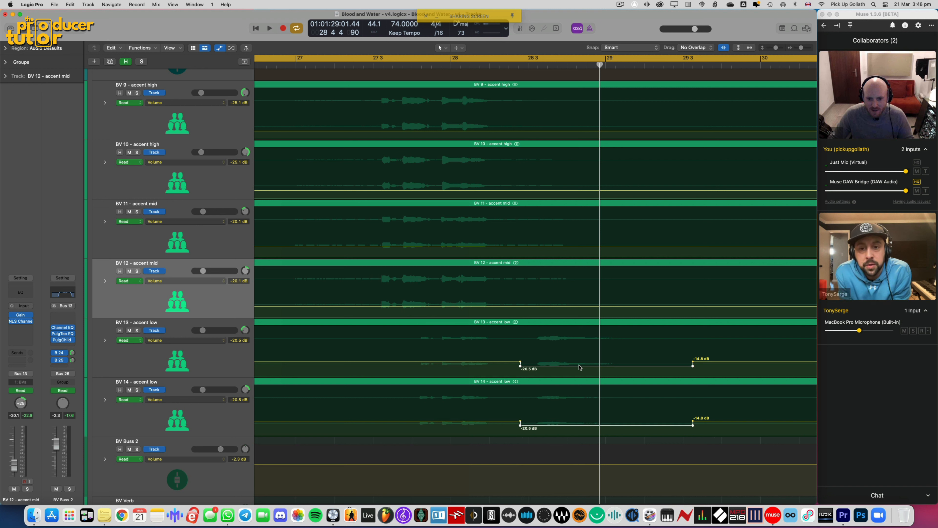
{"action": "left_click_drag", "start_coordinate": [354, 452], "coordinate": [513, 463]}
{"action": "left_click", "coordinate": [477, 465]}
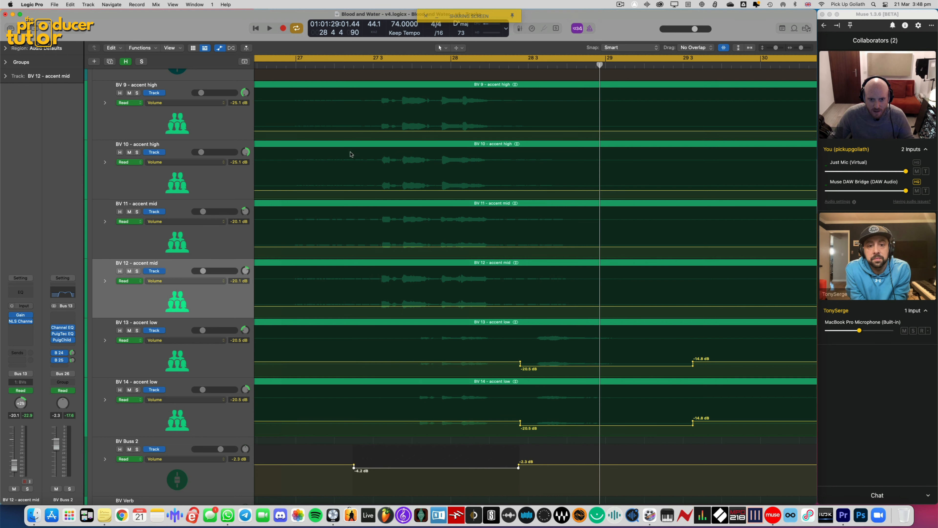
Audition the accents between bars 25 and 29, and set the BV 13 and BV 14 volume dips to -19.5 dB
{"action": "key", "text": "space"}
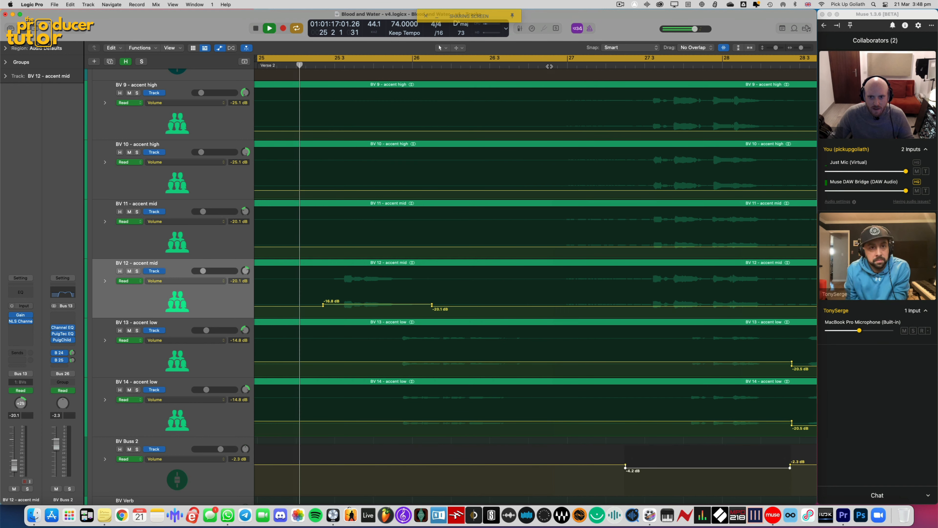
{"action": "left_click", "coordinate": [548, 66]}
{"action": "scroll", "coordinate": [419, 186], "scroll_direction": "right", "scroll_amount": 5}
{"action": "scroll", "coordinate": [425, 198], "scroll_direction": "right", "scroll_amount": 3}
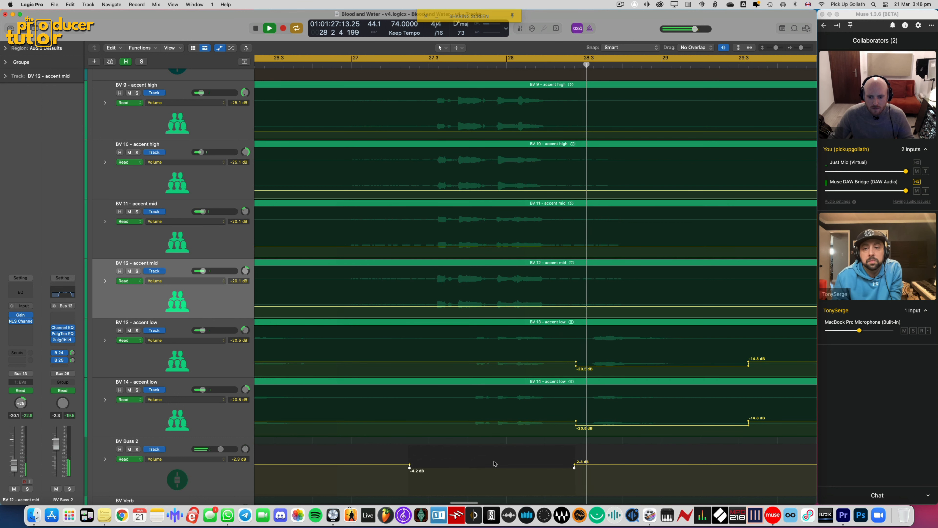
{"action": "scroll", "coordinate": [495, 425], "scroll_direction": "right", "scroll_amount": 4}
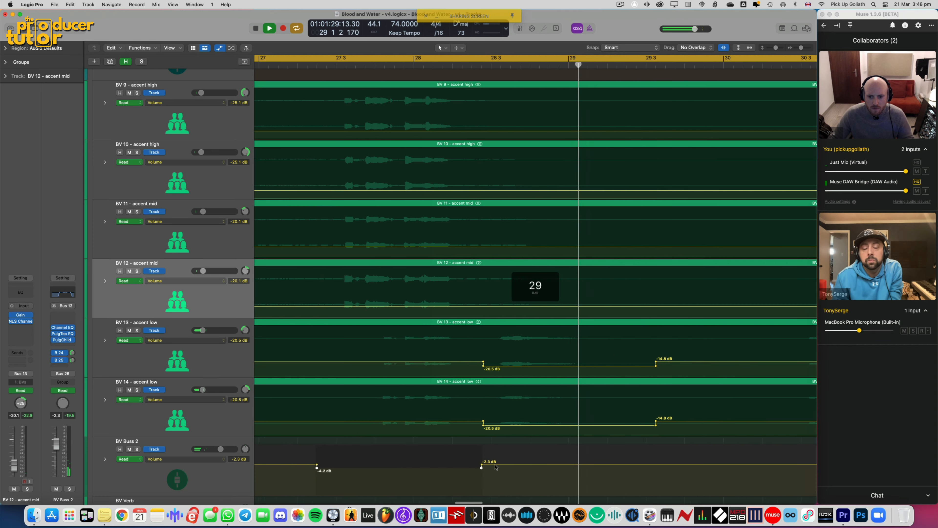
{"action": "key", "text": "space"}
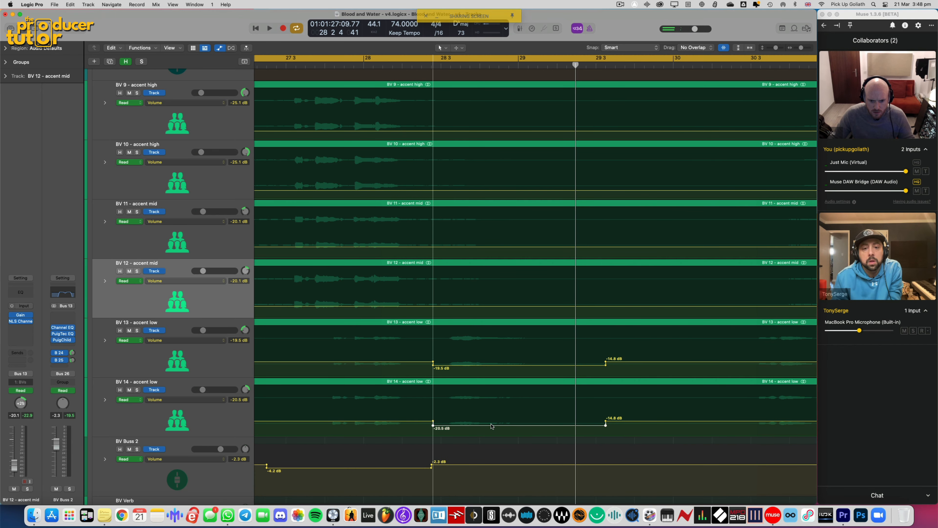
Turn off the cycle and play from about bar 28 onward, following the BV accents towards Chorus 2
{"action": "key", "text": "x"}
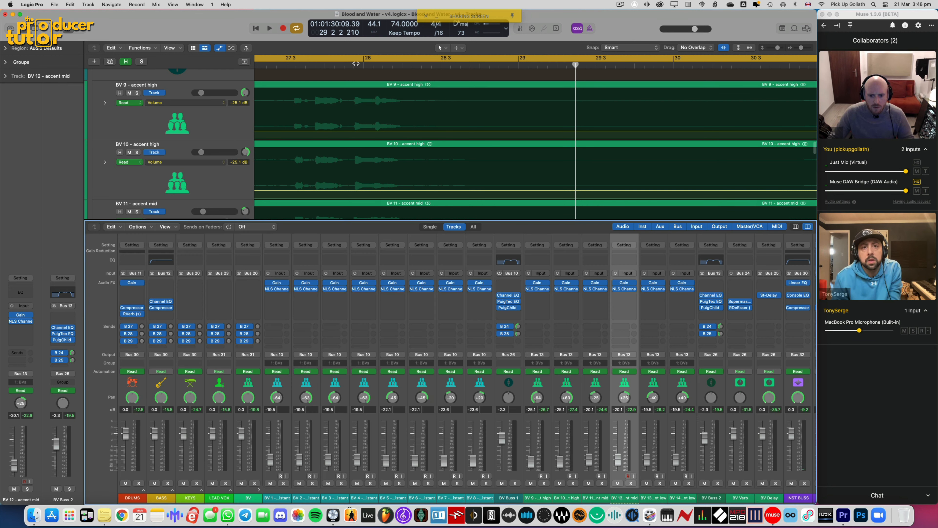
{"action": "key", "text": "x"}
{"action": "key", "text": "c"}
{"action": "left_click", "coordinate": [356, 63]}
{"action": "scroll", "coordinate": [450, 222], "scroll_direction": "right", "scroll_amount": 3}
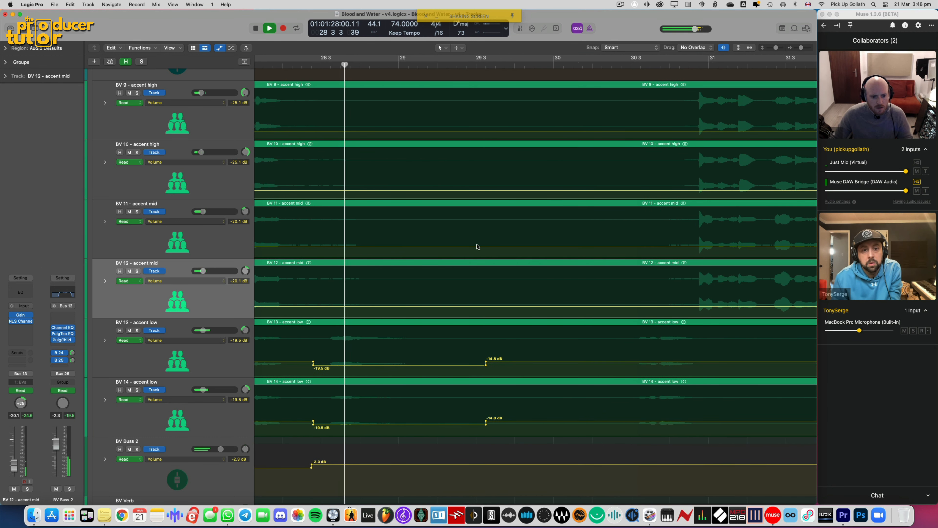
{"action": "scroll", "coordinate": [477, 247], "scroll_direction": "right", "scroll_amount": 6}
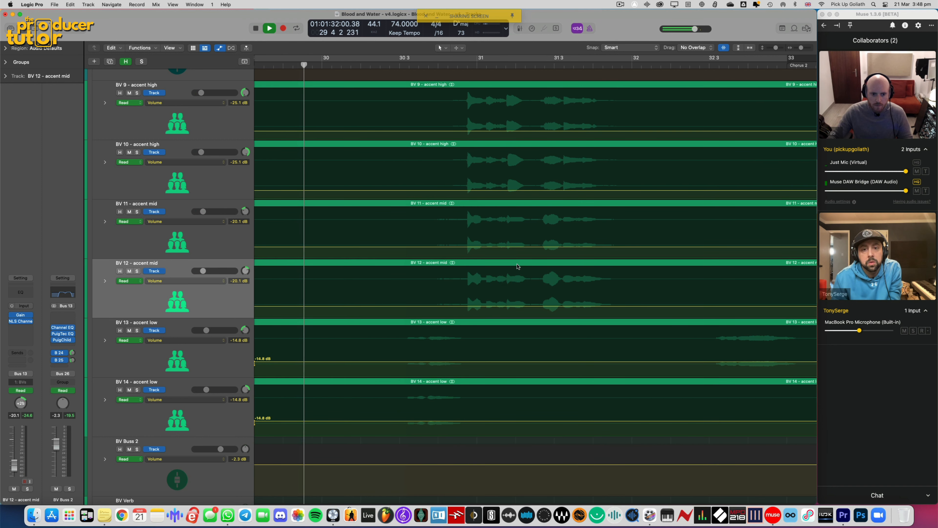
Dip the BV Buss 2 volume to -3.6 dB from about bar 30.4 to 32 with a sloped start, and audition it
{"action": "scroll", "coordinate": [464, 302], "scroll_direction": "right", "scroll_amount": 1}
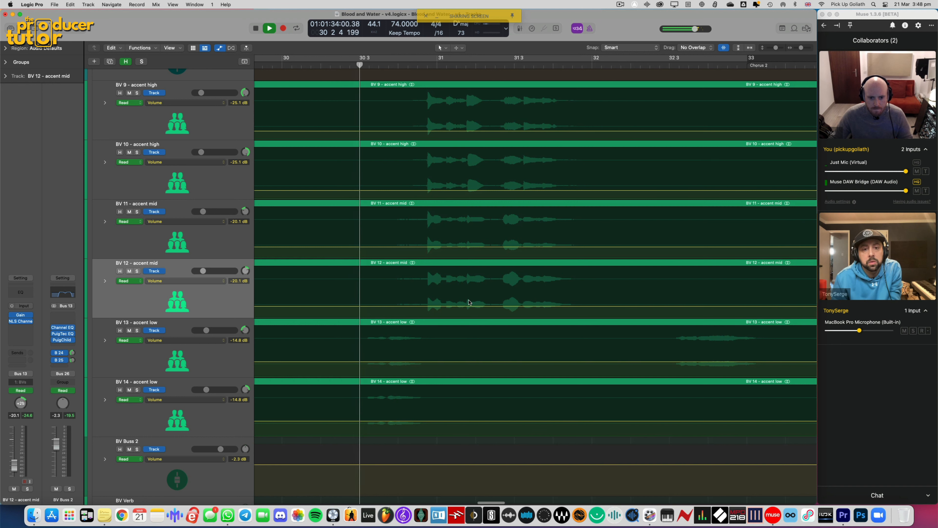
{"action": "scroll", "coordinate": [397, 351], "scroll_direction": "right", "scroll_amount": 1}
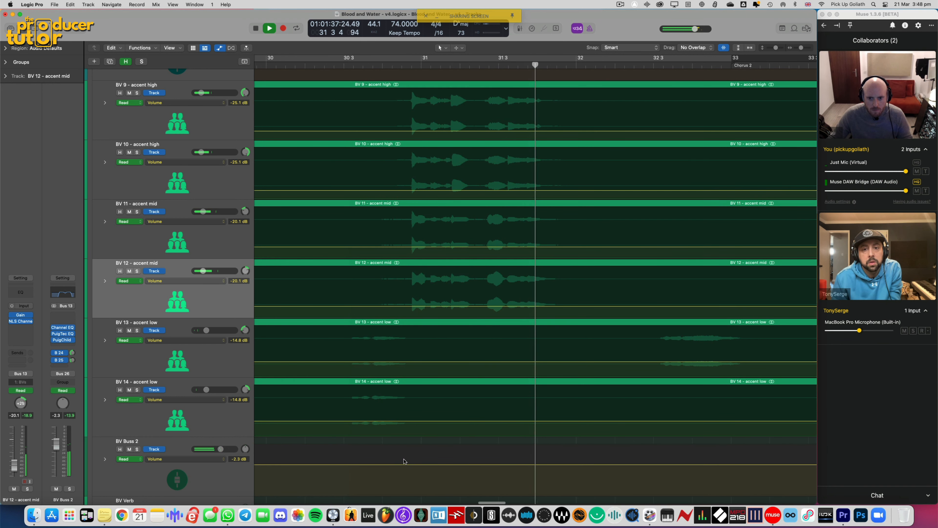
{"action": "key", "text": "space"}
{"action": "left_click_drag", "start_coordinate": [416, 462], "coordinate": [576, 463]}
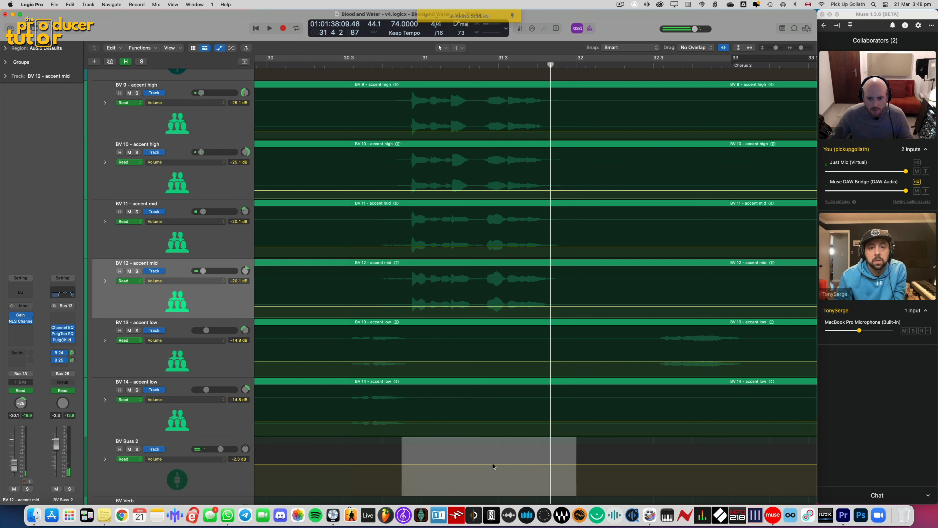
{"action": "left_click_drag", "start_coordinate": [494, 464], "coordinate": [493, 468]}
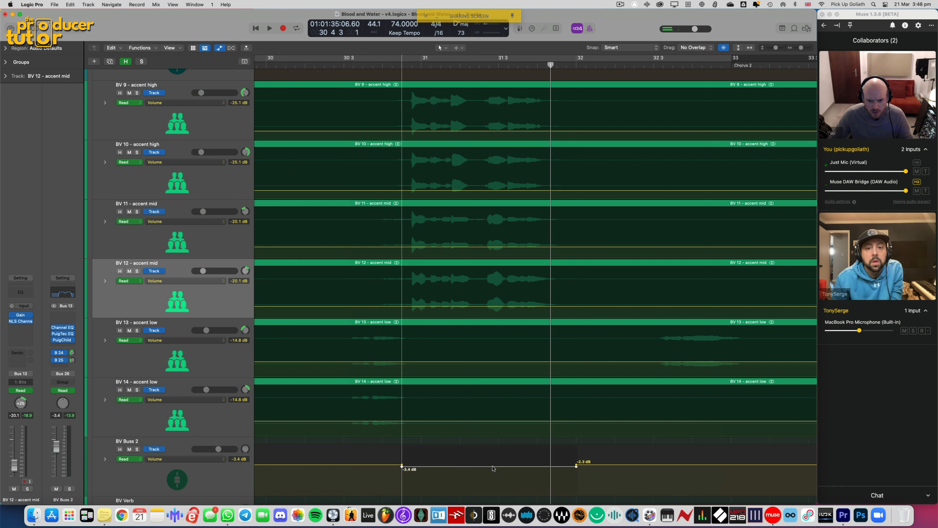
{"action": "left_click", "coordinate": [353, 74]}
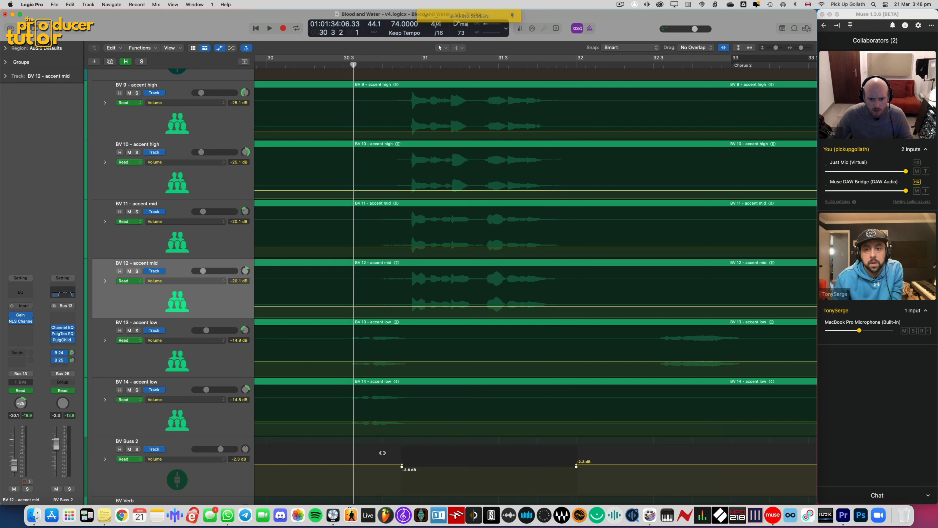
{"action": "key", "text": "space"}
{"action": "left_click_drag", "start_coordinate": [401, 466], "coordinate": [403, 464]}
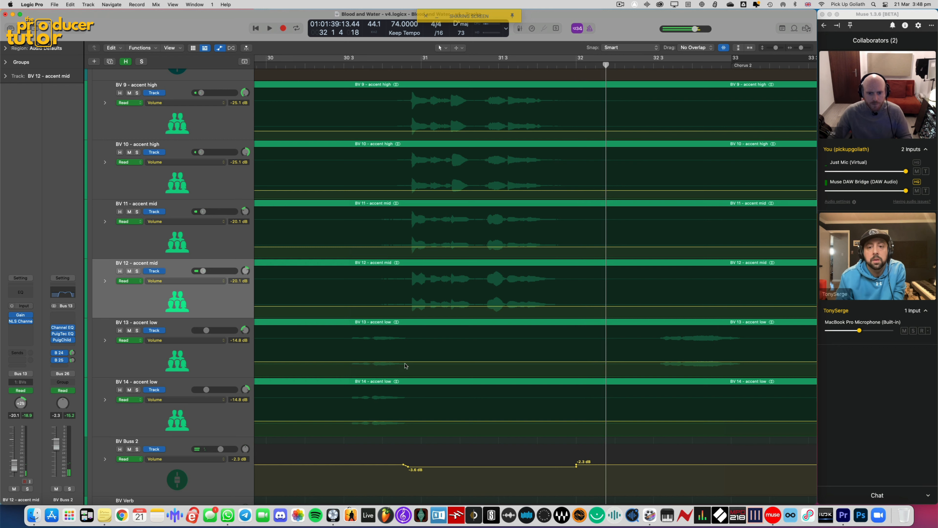
Dip the BV 13 volume to -20.0 dB from about bar 32.2 to 33.2, auditioning the low accent
{"action": "scroll", "coordinate": [405, 365], "scroll_direction": "right", "scroll_amount": 2}
{"action": "left_click", "coordinate": [222, 474]}
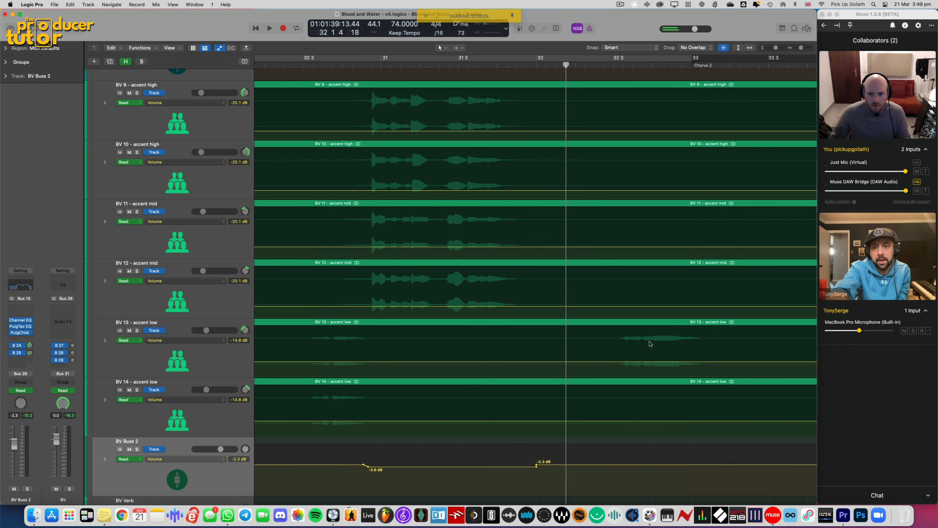
{"action": "scroll", "coordinate": [651, 344], "scroll_direction": "right", "scroll_amount": 10}
{"action": "left_click", "coordinate": [357, 66]}
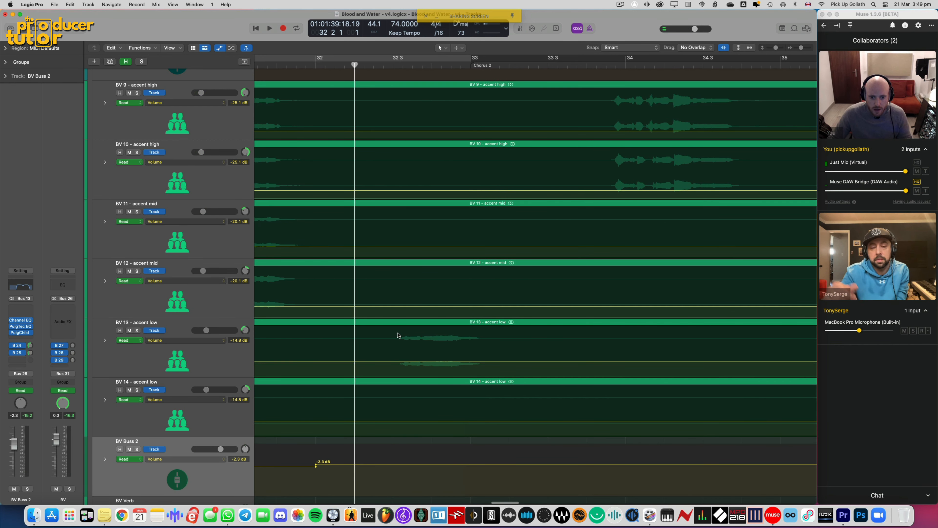
{"action": "key", "text": "space"}
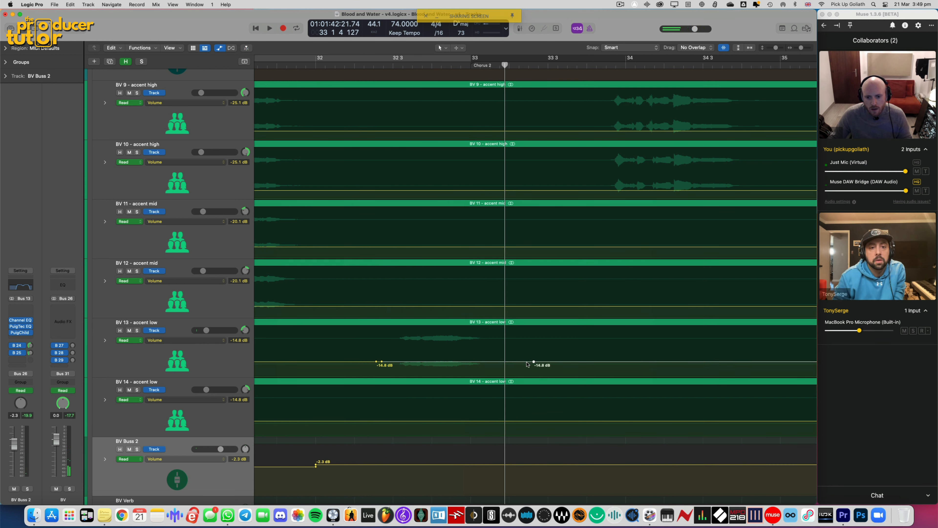
{"action": "left_click_drag", "start_coordinate": [527, 364], "coordinate": [521, 365]}
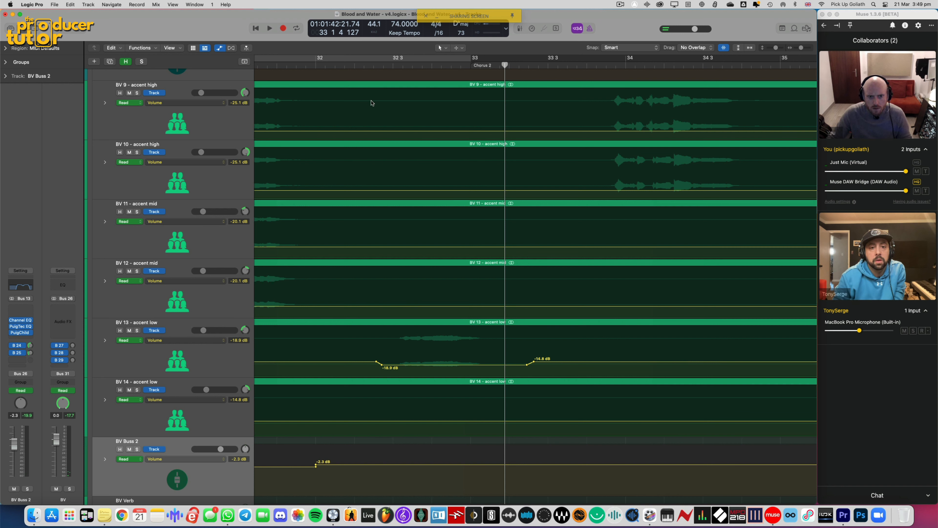
{"action": "key", "text": "space"}
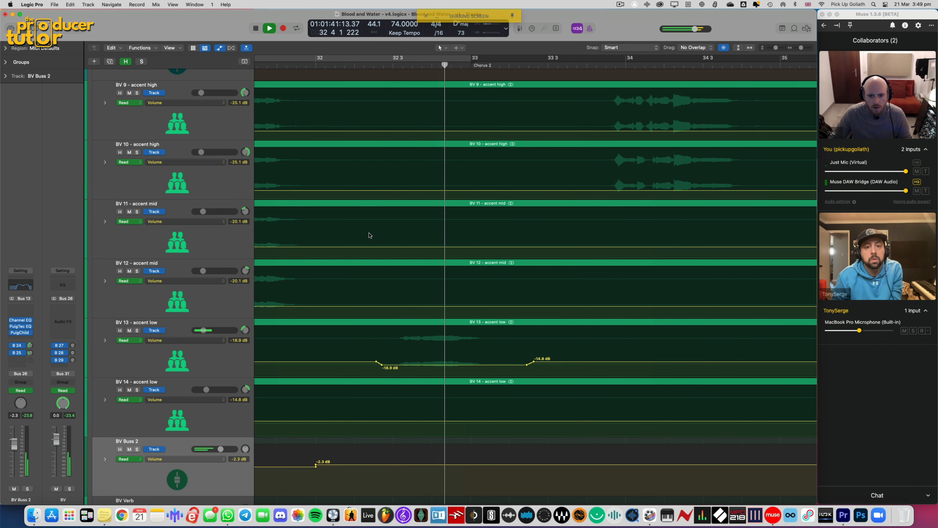
{"action": "left_click_drag", "start_coordinate": [434, 365], "coordinate": [434, 367]}
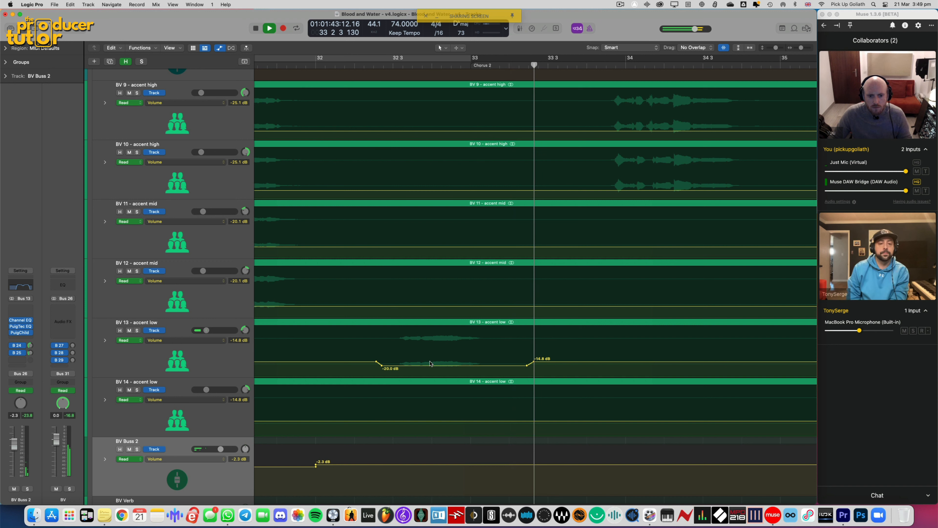
{"action": "key", "text": "space"}
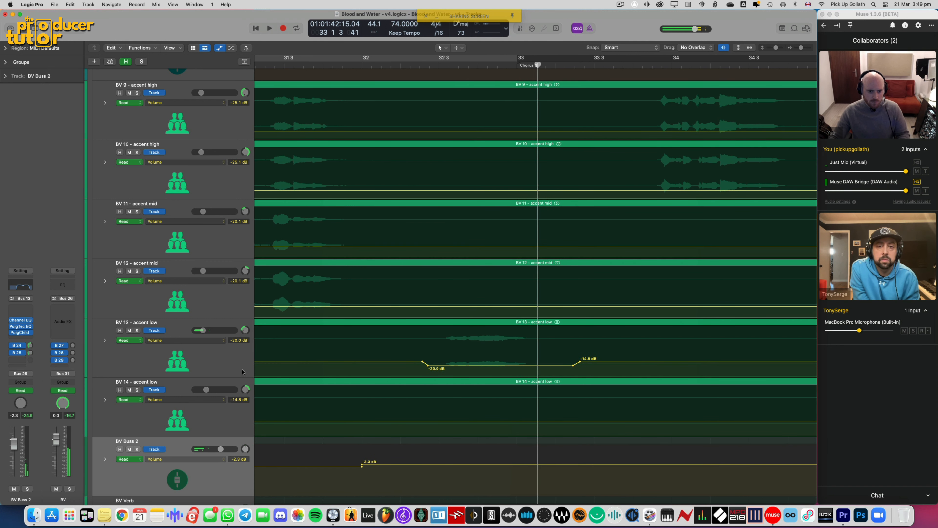
{"action": "key", "text": "space"}
Cycle from about bar 30.4 to 32 and audition the high and mid accents
{"action": "scroll", "coordinate": [357, 346], "scroll_direction": "left", "scroll_amount": 2}
{"action": "scroll", "coordinate": [357, 346], "scroll_direction": "left", "scroll_amount": 3}
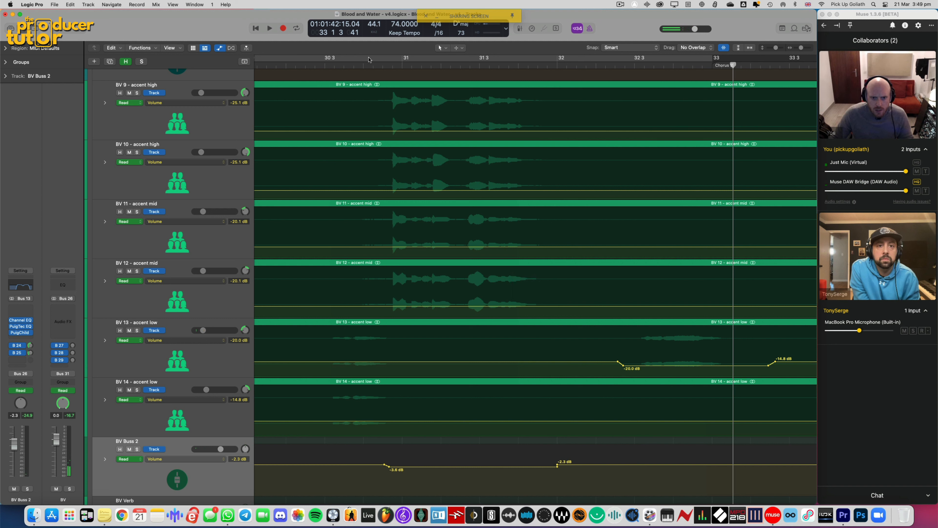
{"action": "left_click_drag", "start_coordinate": [369, 59], "coordinate": [565, 68]}
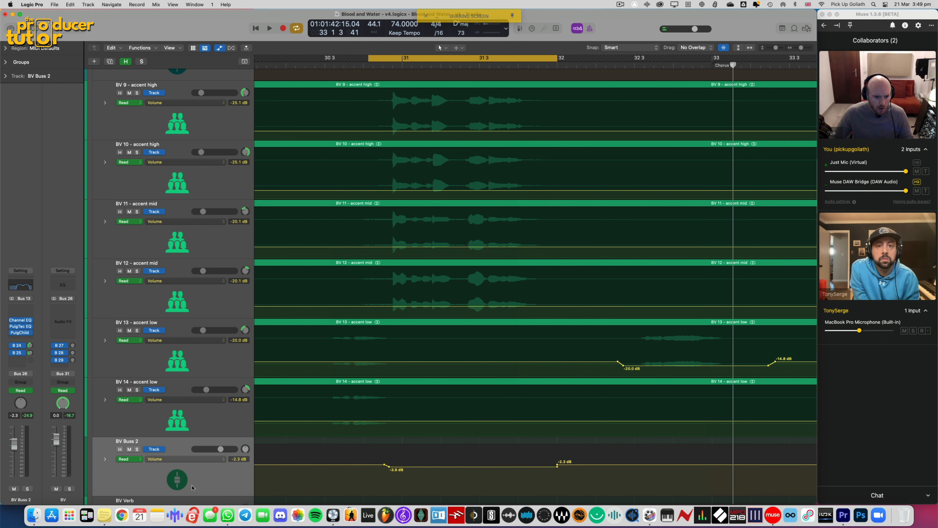
{"action": "key", "text": "space"}
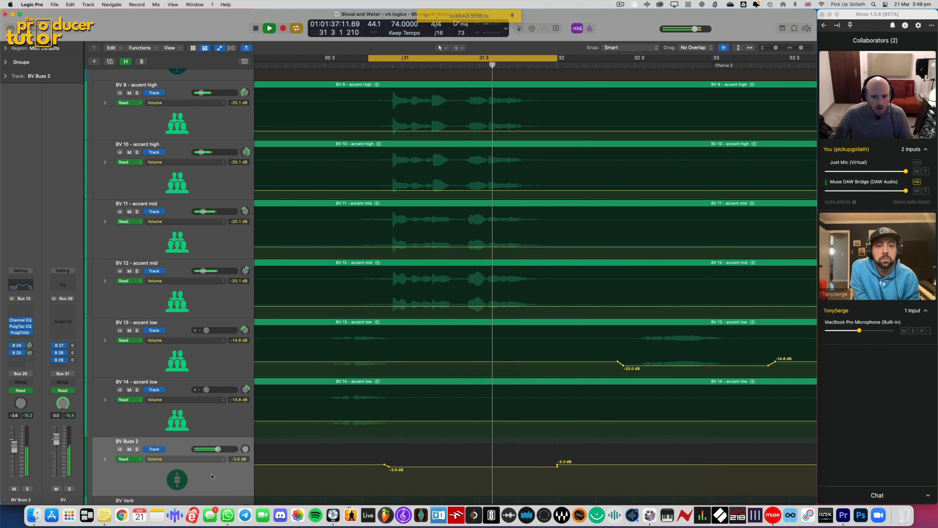
{"action": "key", "text": "space"}
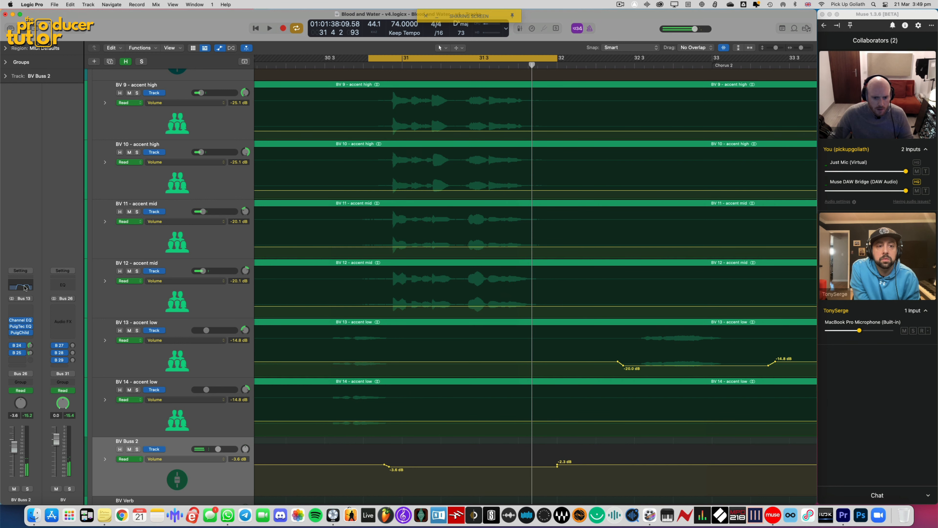
Automate the BV Buss 2 Channel EQ high cut frequency down to 4740 Hz over the bar 31 accents, auditioning it before closing the EQ and cycle
{"action": "left_click", "coordinate": [25, 288]}
{"action": "left_click", "coordinate": [761, 299]}
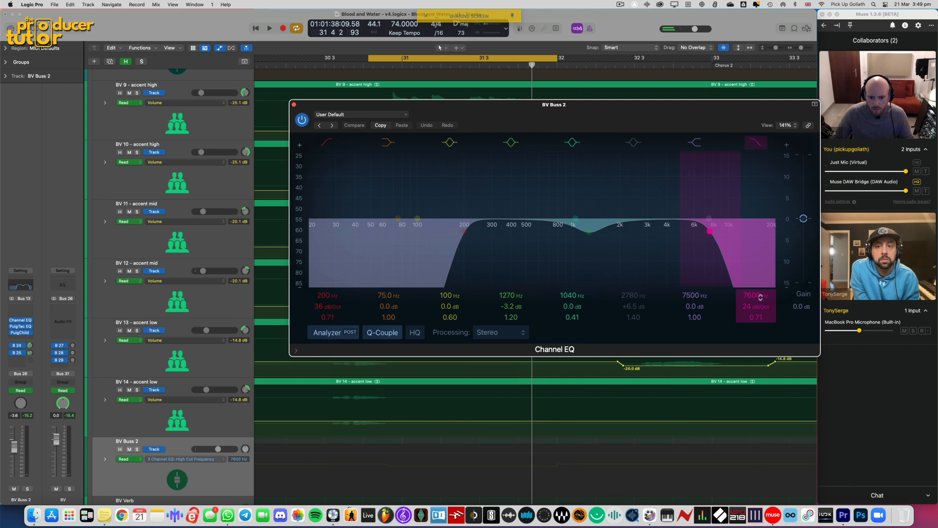
{"action": "left_click", "coordinate": [409, 458]}
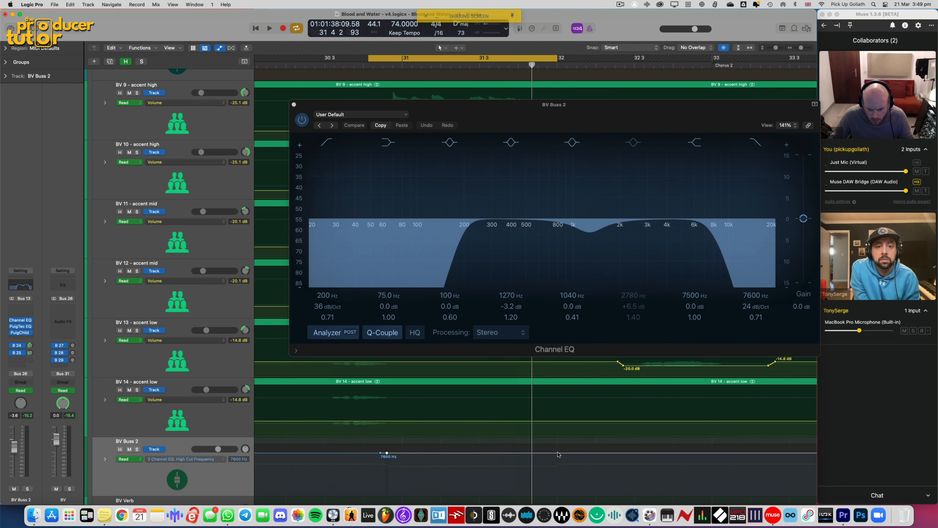
{"action": "left_click_drag", "start_coordinate": [537, 456], "coordinate": [536, 458]}
{"action": "key", "text": "space"}
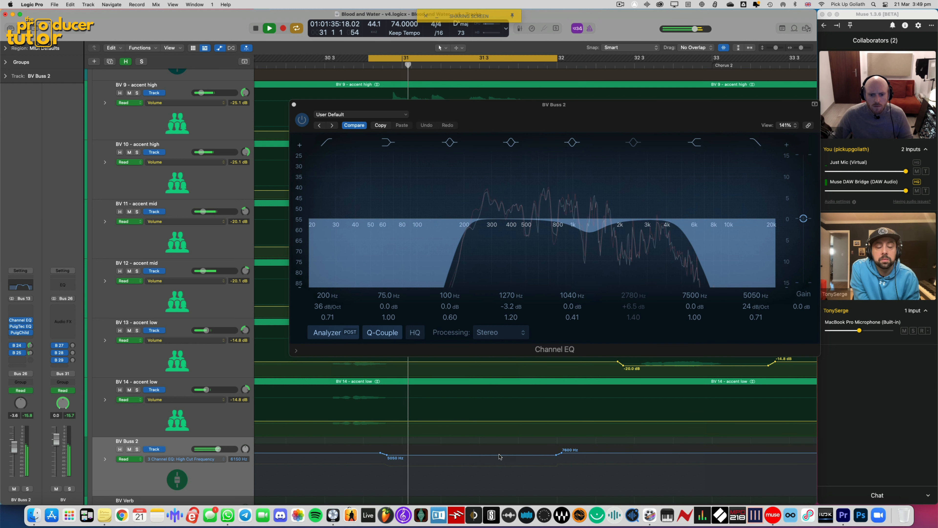
{"action": "left_click_drag", "start_coordinate": [497, 455], "coordinate": [498, 456]}
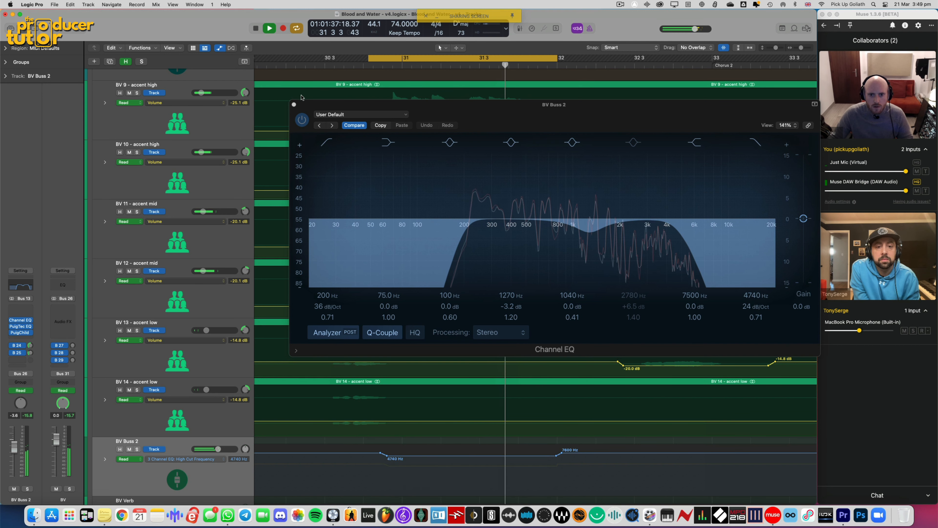
{"action": "key", "text": "v"}
{"action": "key", "text": "c"}
{"action": "key", "text": "space"}
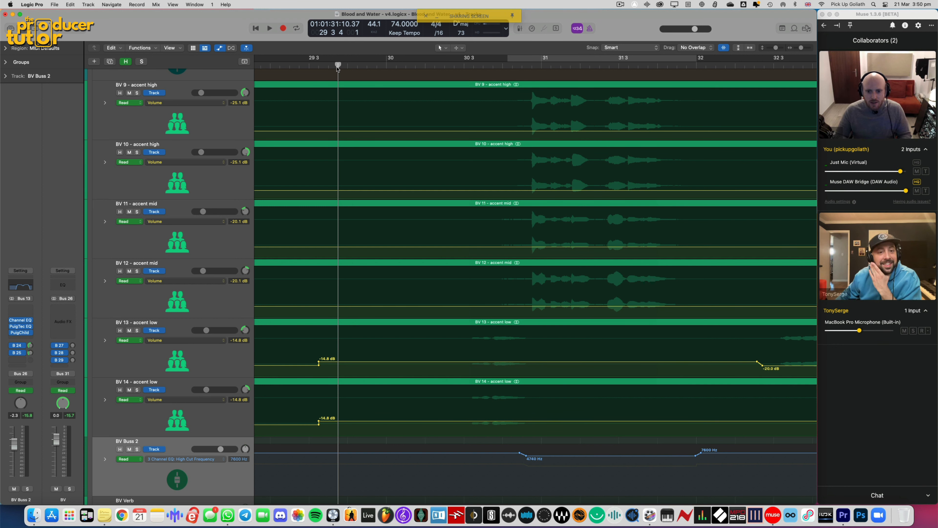
Play from about bar 24 through Verse 2 into Chorus 2 to check the automated BV accents in context
{"action": "scroll", "coordinate": [337, 68], "scroll_direction": "down", "scroll_amount": 3}
{"action": "scroll", "coordinate": [388, 77], "scroll_direction": "left", "scroll_amount": 8}
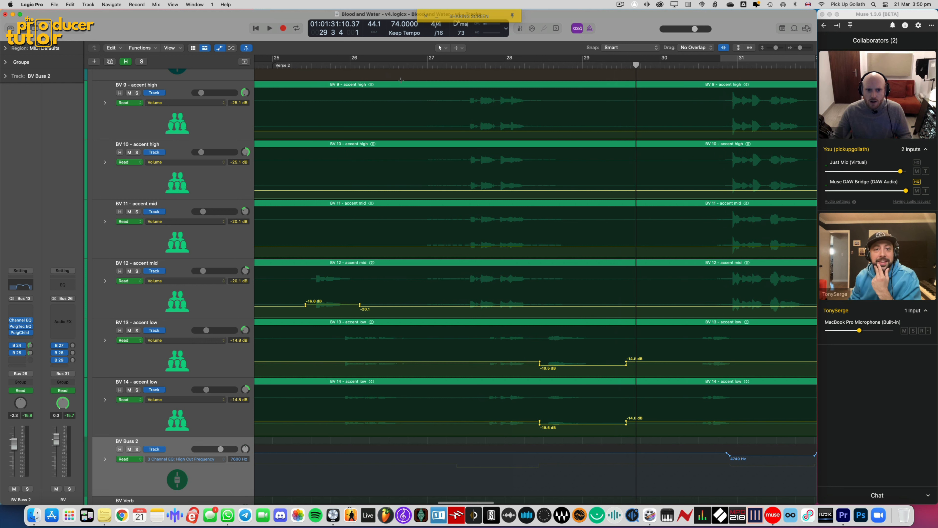
{"action": "key", "text": "super+Left"}
{"action": "key", "text": "super+Left"}
{"action": "left_click", "coordinate": [426, 67]}
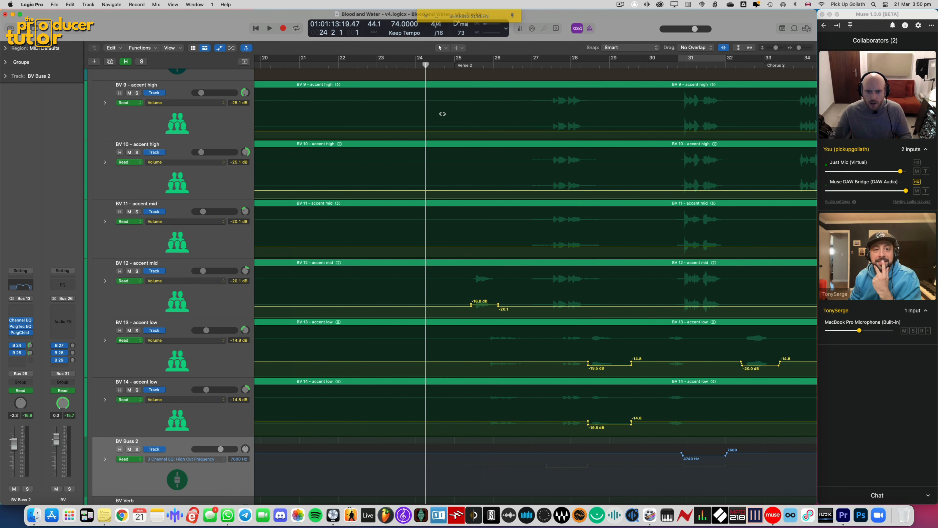
{"action": "key", "text": "space"}
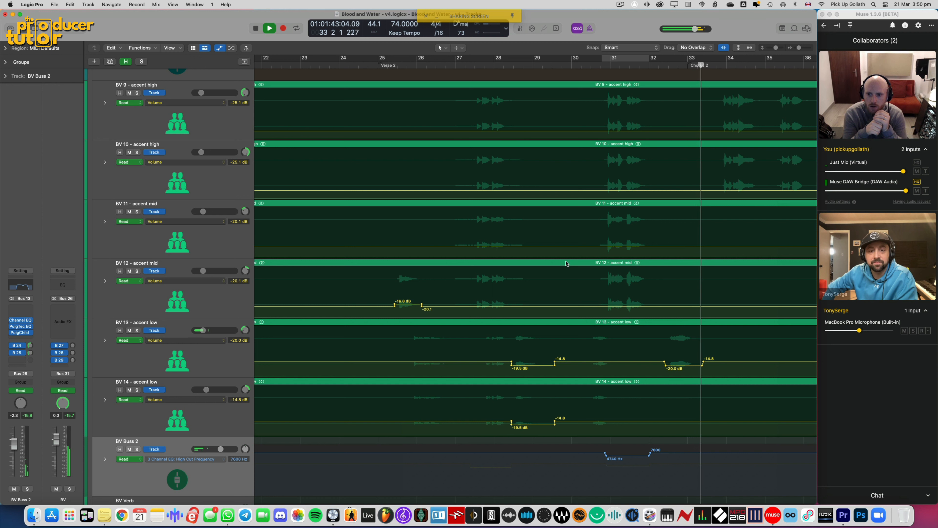
{"action": "scroll", "coordinate": [566, 263], "scroll_direction": "right", "scroll_amount": 4}
{"action": "scroll", "coordinate": [567, 263], "scroll_direction": "right", "scroll_amount": 2}
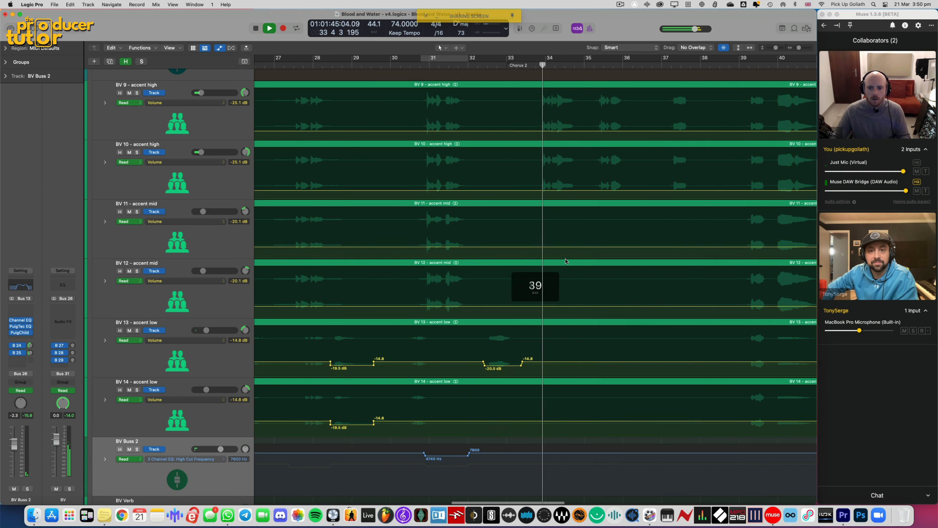
Stop playback, hide the track automation, and set a cycle over Chorus 2 from bar 33 to the Bridge
{"action": "key", "text": "a"}
{"action": "key", "text": "space"}
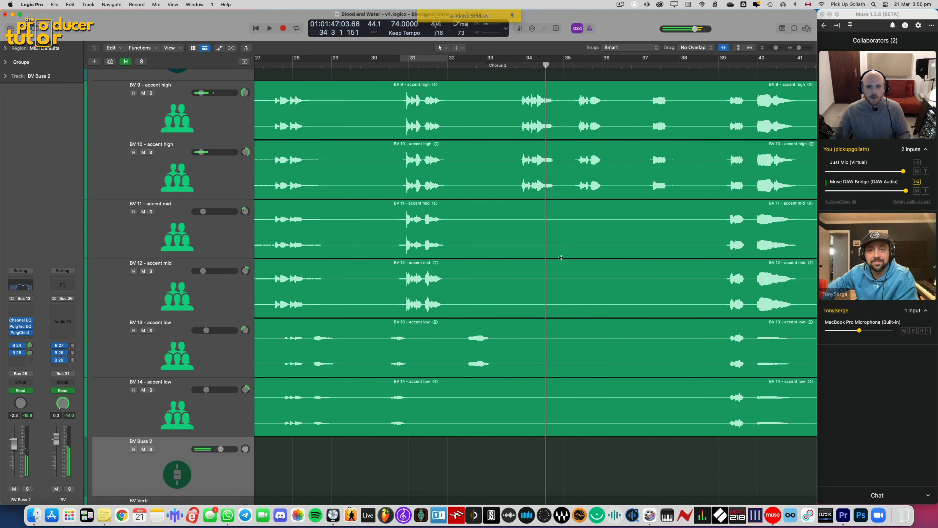
{"action": "scroll", "coordinate": [561, 259], "scroll_direction": "up", "scroll_amount": 6}
{"action": "scroll", "coordinate": [561, 259], "scroll_direction": "right", "scroll_amount": 1}
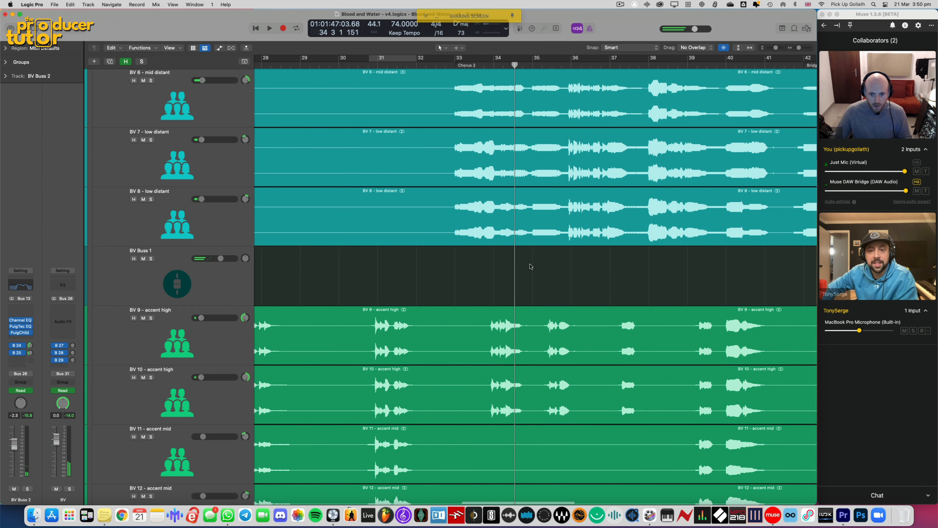
{"action": "scroll", "coordinate": [530, 265], "scroll_direction": "right", "scroll_amount": 3}
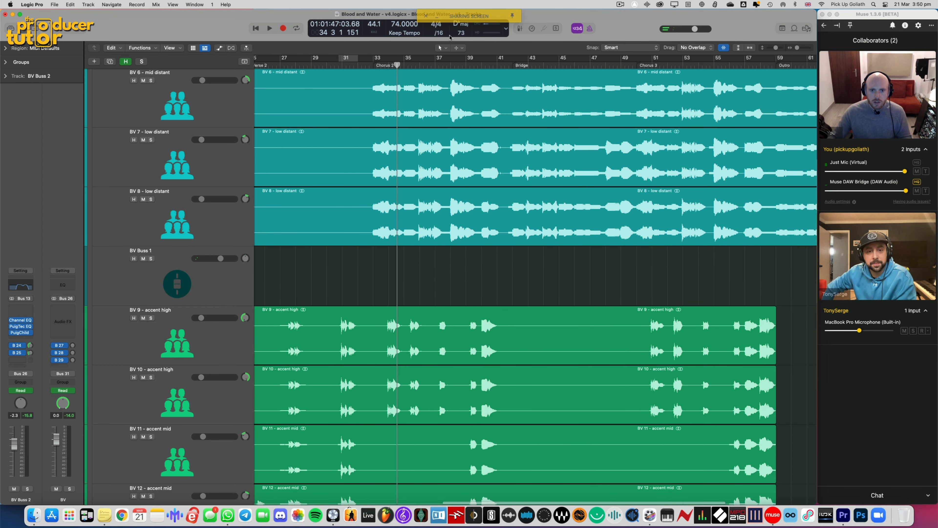
{"action": "left_click_drag", "start_coordinate": [380, 61], "coordinate": [506, 65]}
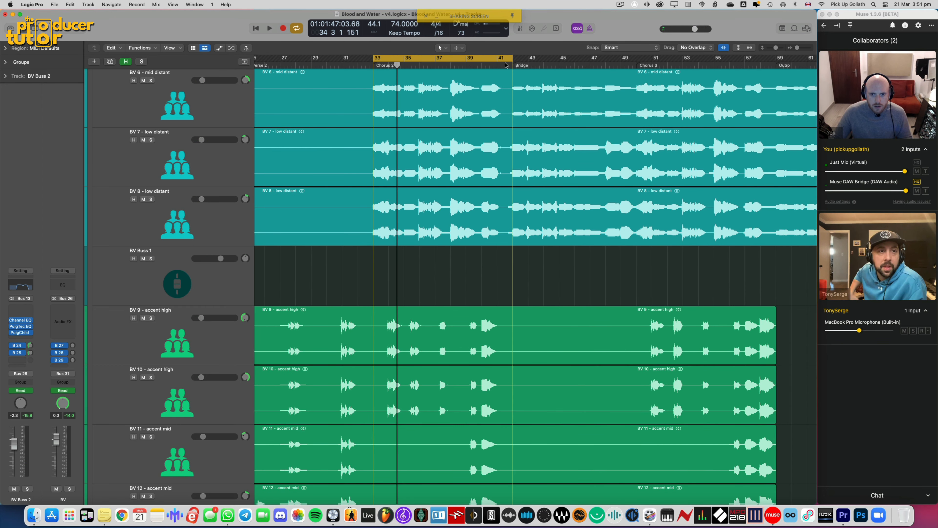
Collapse the BV track stack, turn off the cycle, and play from bar 31 into Chorus 2
{"action": "scroll", "coordinate": [364, 153], "scroll_direction": "up", "scroll_amount": 10}
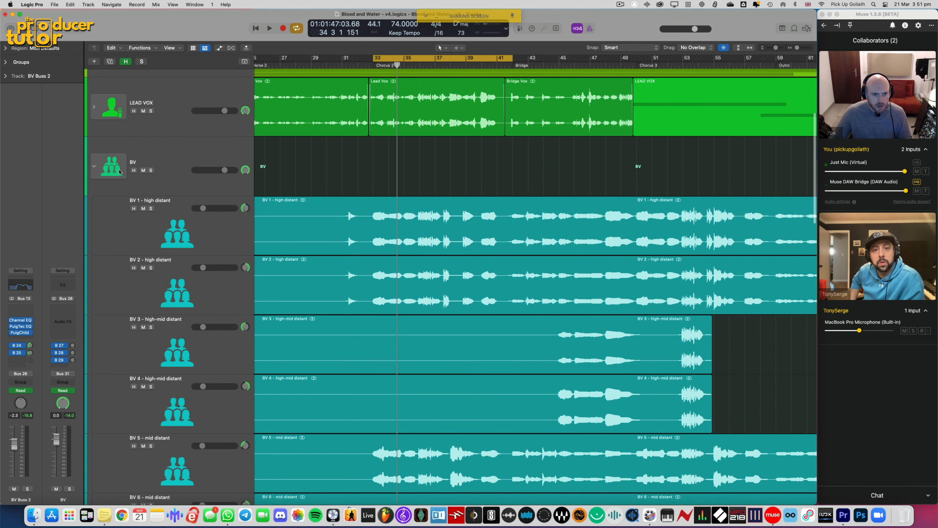
{"action": "left_click", "coordinate": [94, 166]}
{"action": "scroll", "coordinate": [438, 178], "scroll_direction": "up", "scroll_amount": 4}
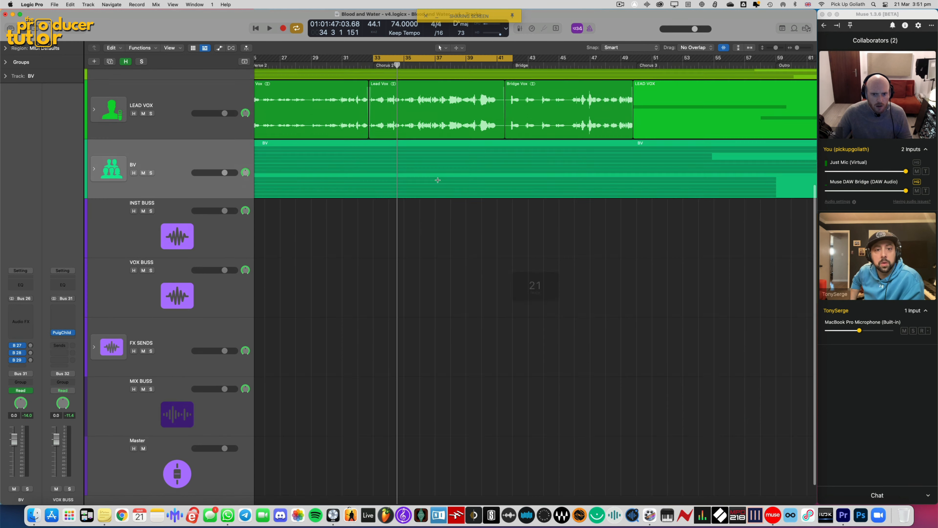
{"action": "left_click", "coordinate": [343, 65]}
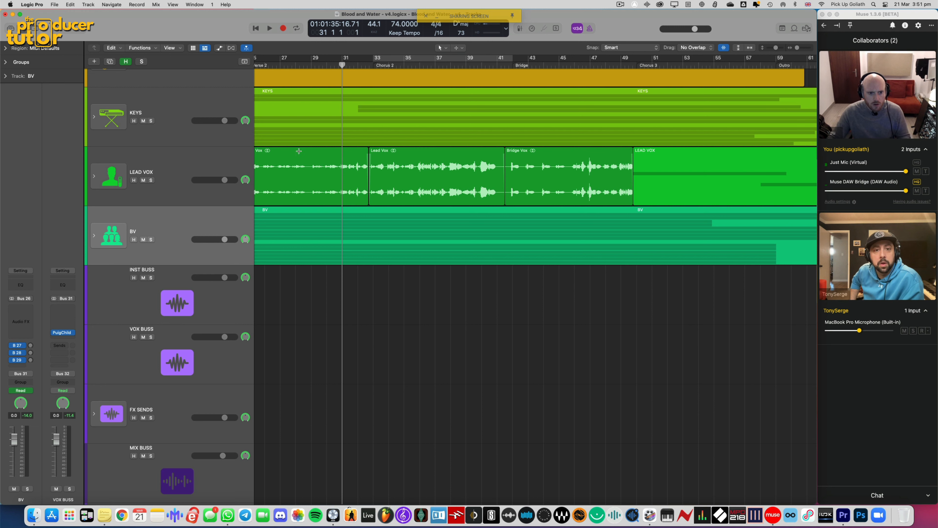
{"action": "key", "text": "space"}
Select the LEAD VOX stack and expand it to show its individual vocal tracks
{"action": "left_click", "coordinate": [233, 165]}
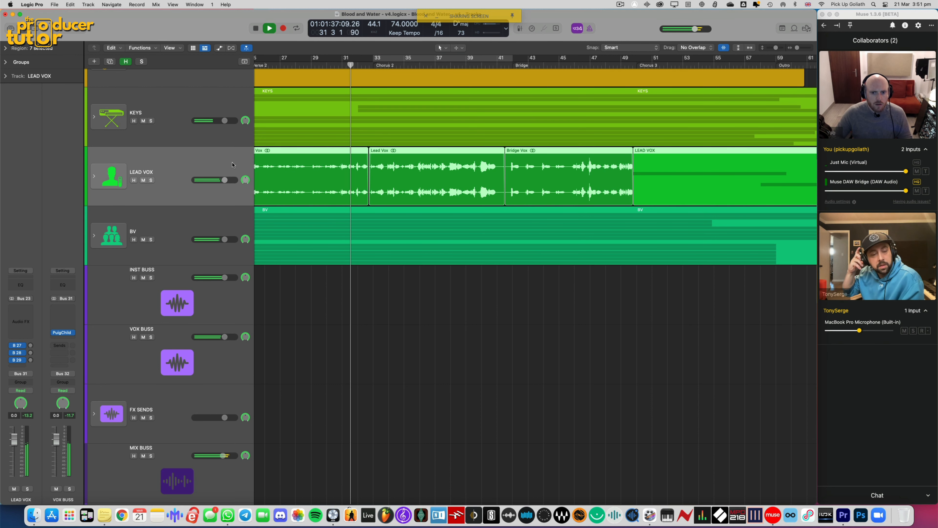
{"action": "scroll", "coordinate": [232, 165], "scroll_direction": "up", "scroll_amount": 5}
{"action": "left_click", "coordinate": [93, 182]}
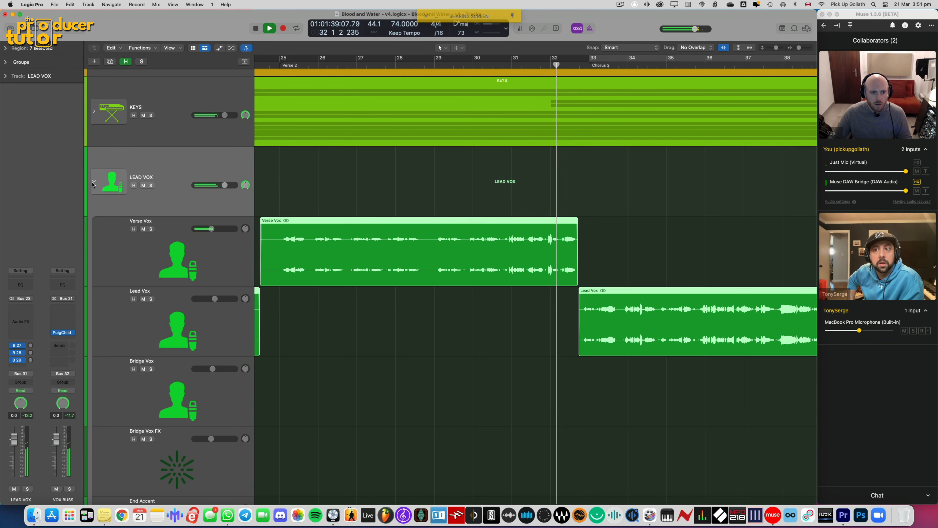
Show track automation and lower the Lead Vox volume to -6.6 dB across Chorus 2, returning to -5.7 dB at the Bridge
{"action": "key", "text": "a"}
{"action": "scroll", "coordinate": [517, 213], "scroll_direction": "down", "scroll_amount": 6}
{"action": "scroll", "coordinate": [518, 213], "scroll_direction": "right", "scroll_amount": 7}
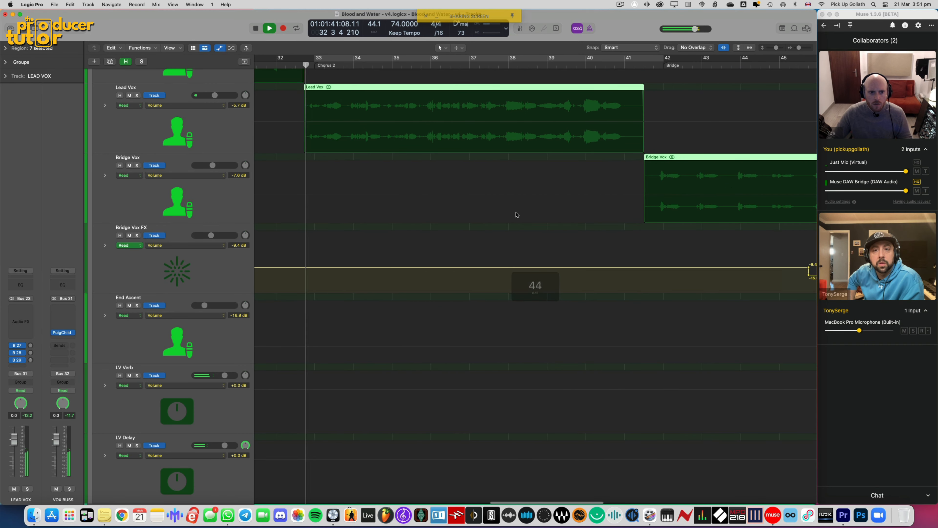
{"action": "scroll", "coordinate": [518, 214], "scroll_direction": "up", "scroll_amount": 2}
{"action": "left_click", "coordinate": [290, 199]}
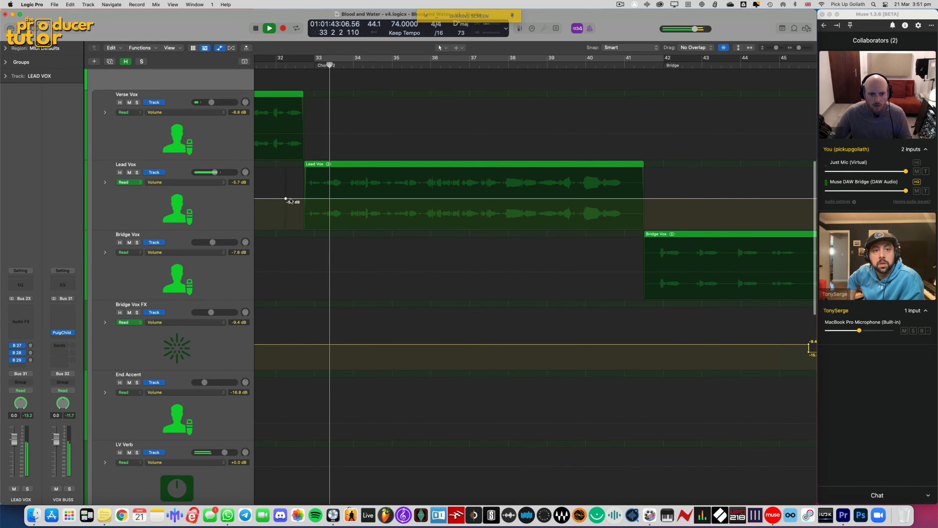
{"action": "left_click", "coordinate": [647, 199]}
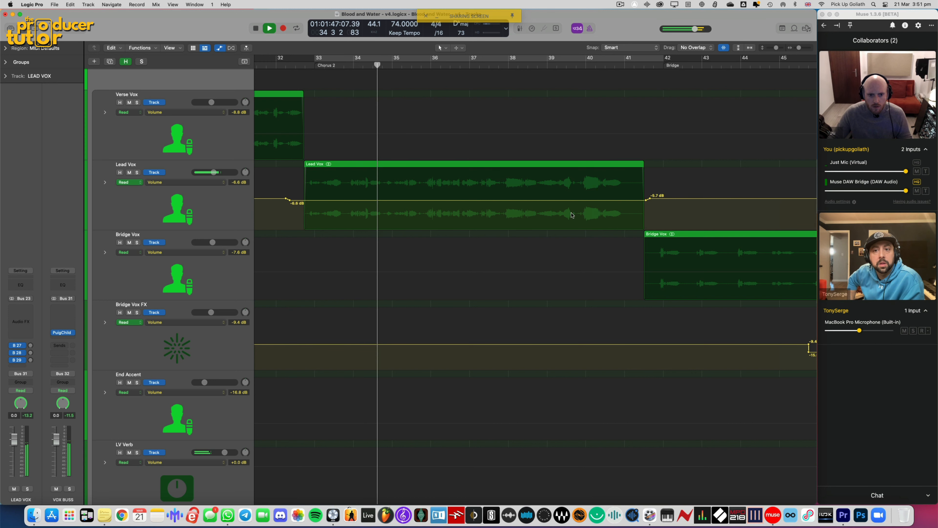
Lower the BV stack's volume automation to -0.8 dB from about bar 33 through Chorus 2
{"action": "scroll", "coordinate": [513, 231], "scroll_direction": "down", "scroll_amount": 3}
{"action": "scroll", "coordinate": [513, 231], "scroll_direction": "down", "scroll_amount": 5}
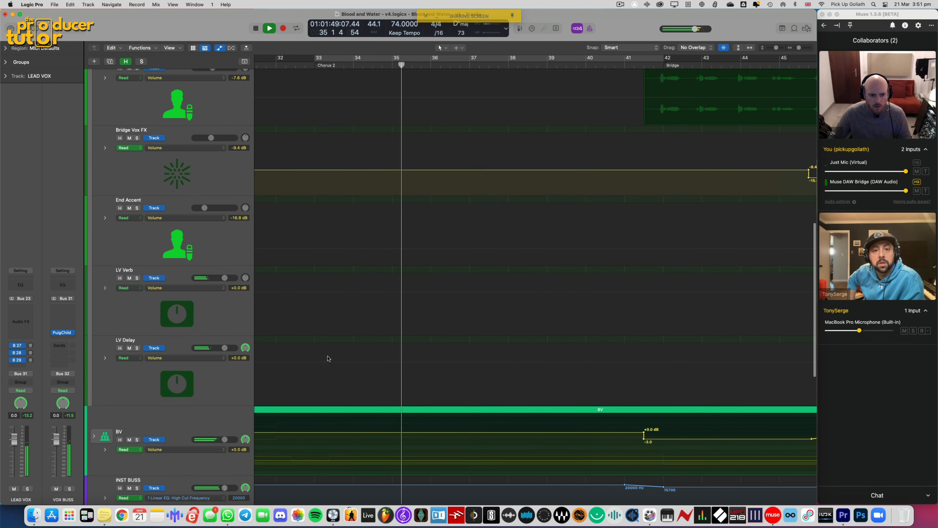
{"action": "scroll", "coordinate": [333, 357], "scroll_direction": "down", "scroll_amount": 3}
{"action": "left_click", "coordinate": [328, 369]}
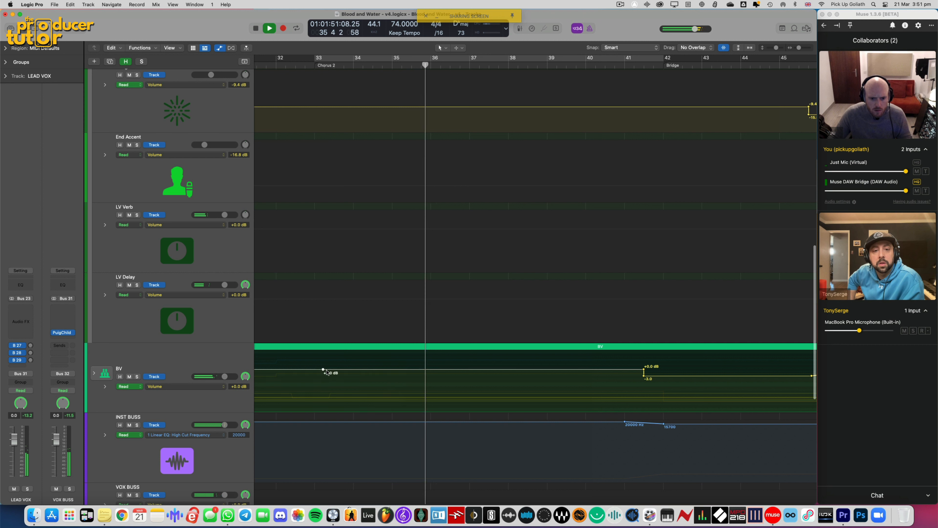
{"action": "left_click_drag", "start_coordinate": [335, 371], "coordinate": [350, 373]}
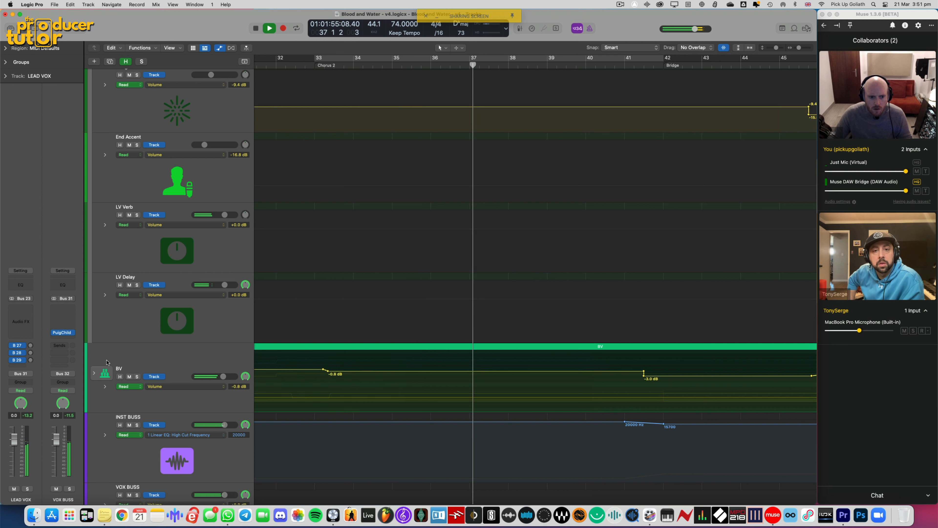
Mute the BV stack and play from about bar 30 into Chorus 2 to check the lead vocal alone
{"action": "left_click", "coordinate": [124, 374]}
{"action": "left_click", "coordinate": [129, 377]}
{"action": "scroll", "coordinate": [497, 202], "scroll_direction": "left", "scroll_amount": 5}
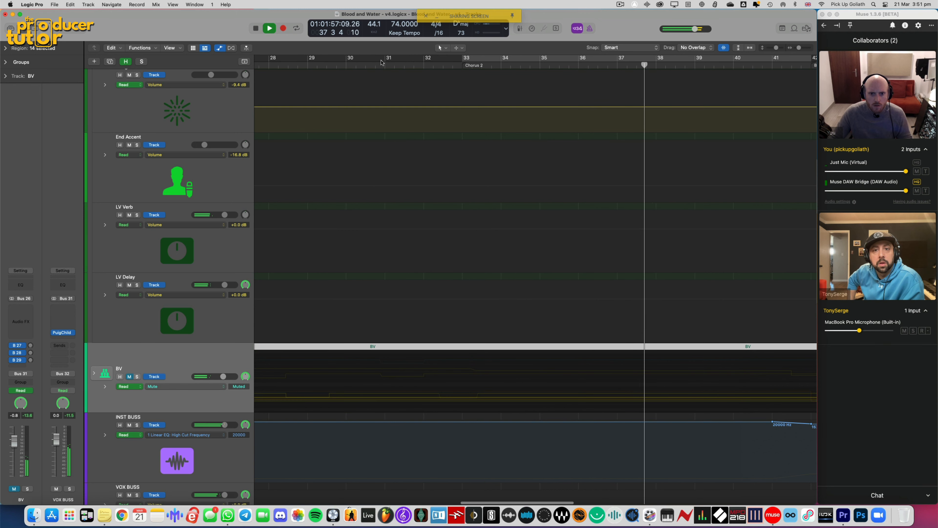
{"action": "left_click", "coordinate": [346, 66]}
{"action": "key", "text": "space"}
{"action": "scroll", "coordinate": [528, 143], "scroll_direction": "up", "scroll_amount": 10}
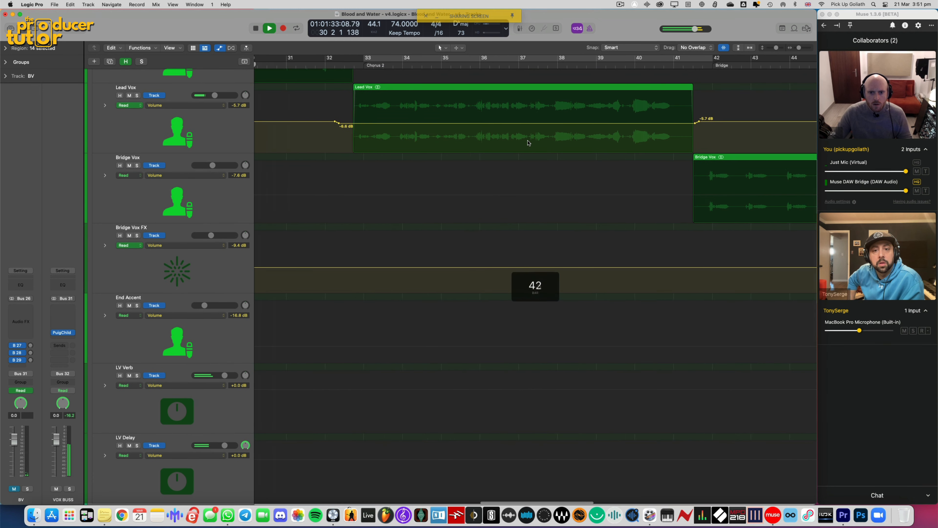
{"action": "scroll", "coordinate": [528, 144], "scroll_direction": "right", "scroll_amount": 2}
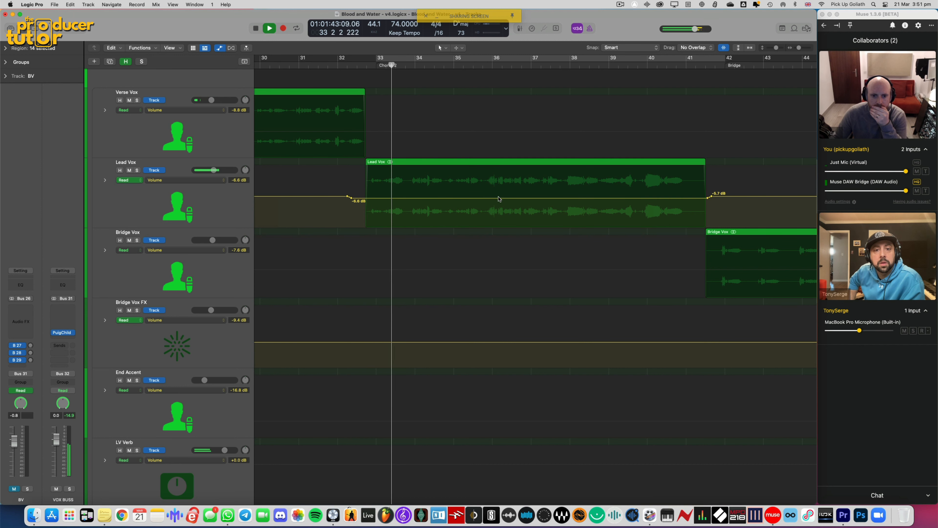
Unmute the BV stack and switch its displayed automation parameter back to Volume
{"action": "scroll", "coordinate": [447, 203], "scroll_direction": "down", "scroll_amount": 10}
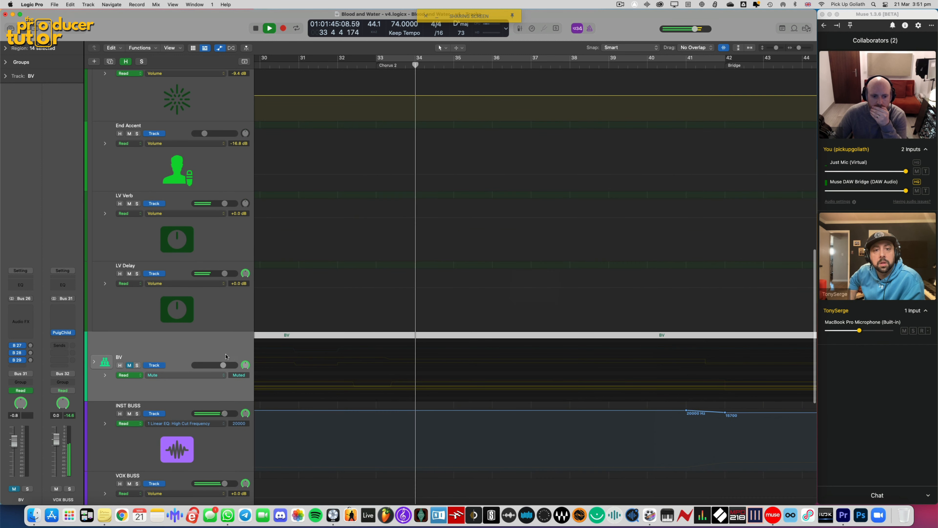
{"action": "left_click", "coordinate": [129, 365]}
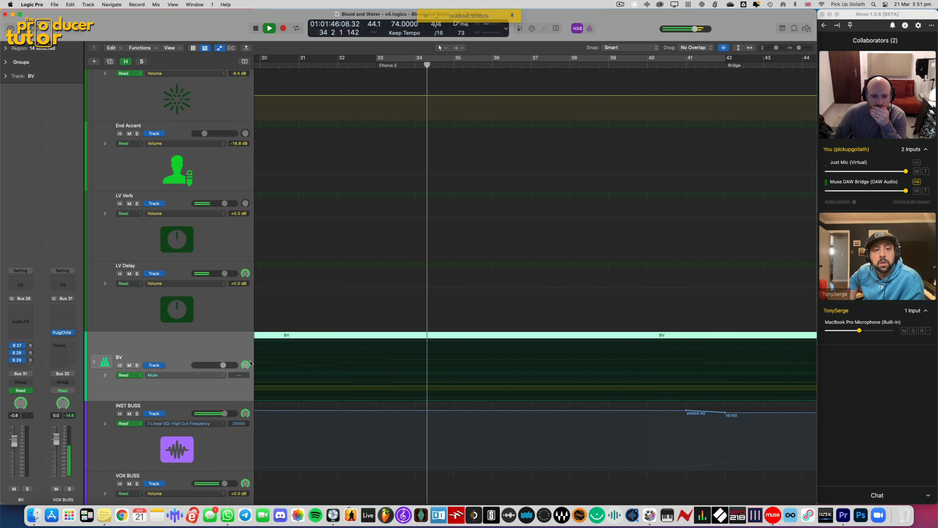
{"action": "left_click", "coordinate": [203, 375]}
{"action": "left_click", "coordinate": [212, 417]}
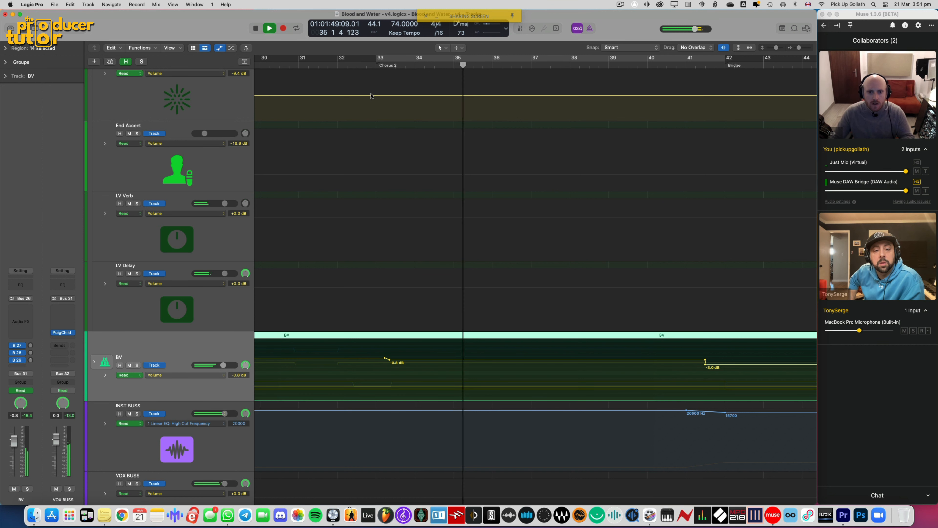
Replay from bar 30, lower the BV stack's Chorus 2 volume automation to -1.5 dB, and start the dip just before bar 33
{"action": "left_click", "coordinate": [269, 68]}
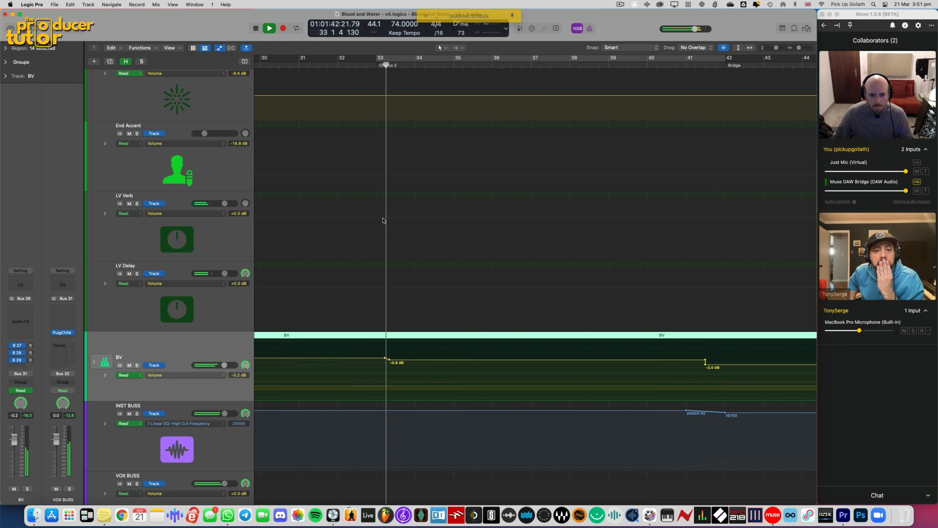
{"action": "left_click", "coordinate": [386, 359]}
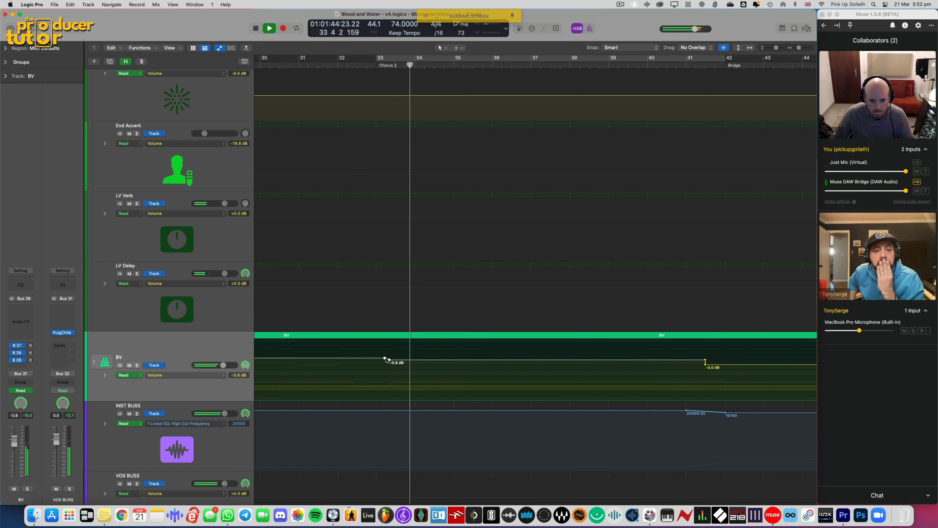
{"action": "left_click_drag", "start_coordinate": [386, 359], "coordinate": [421, 364]}
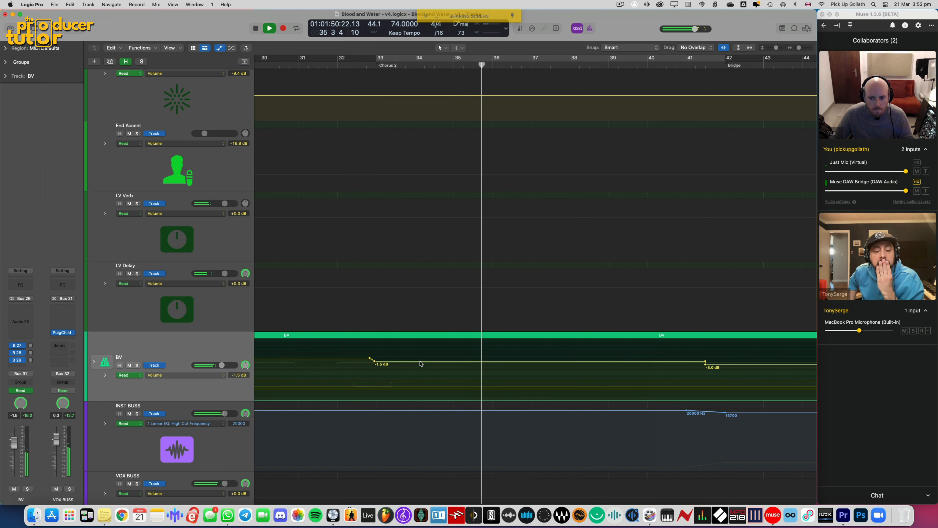
{"action": "left_click", "coordinate": [233, 344]}
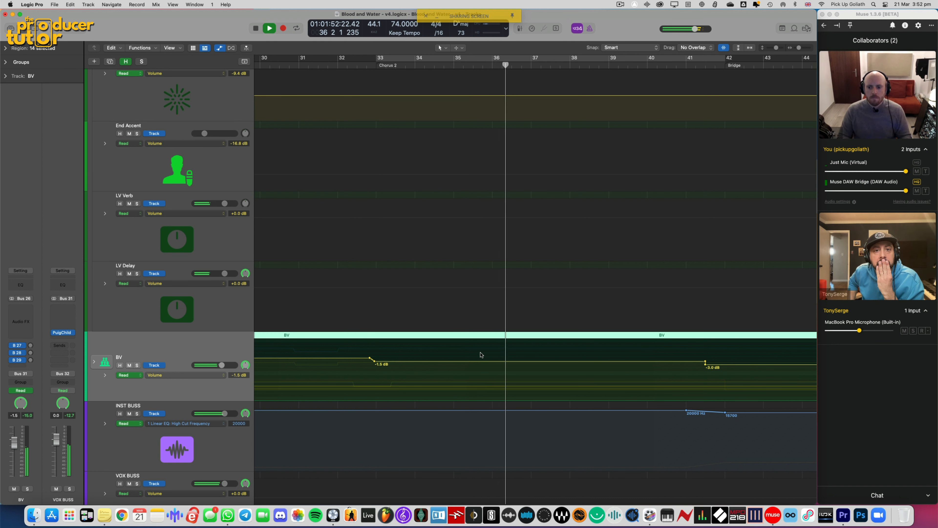
Play the start of Chorus 2 from bar 33 and compare it with Chorus 3
{"action": "key", "text": "z"}
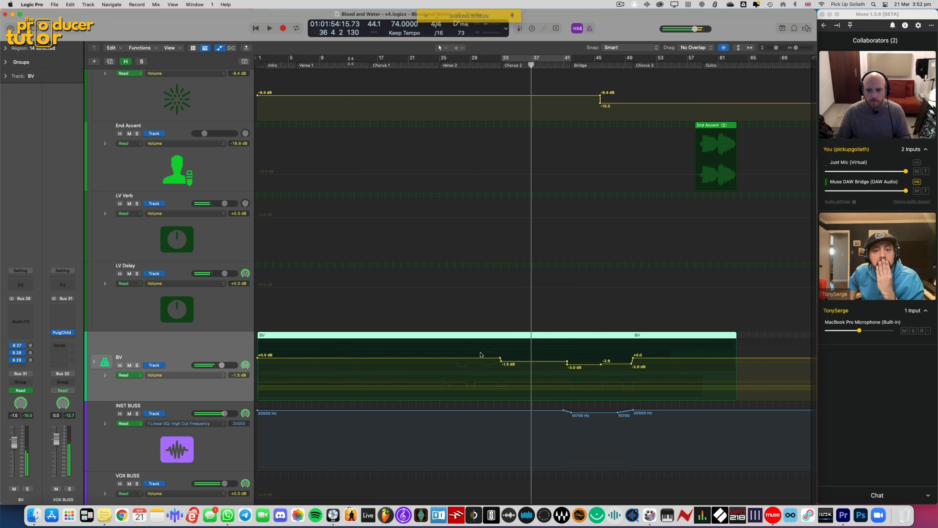
{"action": "scroll", "coordinate": [480, 295], "scroll_direction": "up", "scroll_amount": 1}
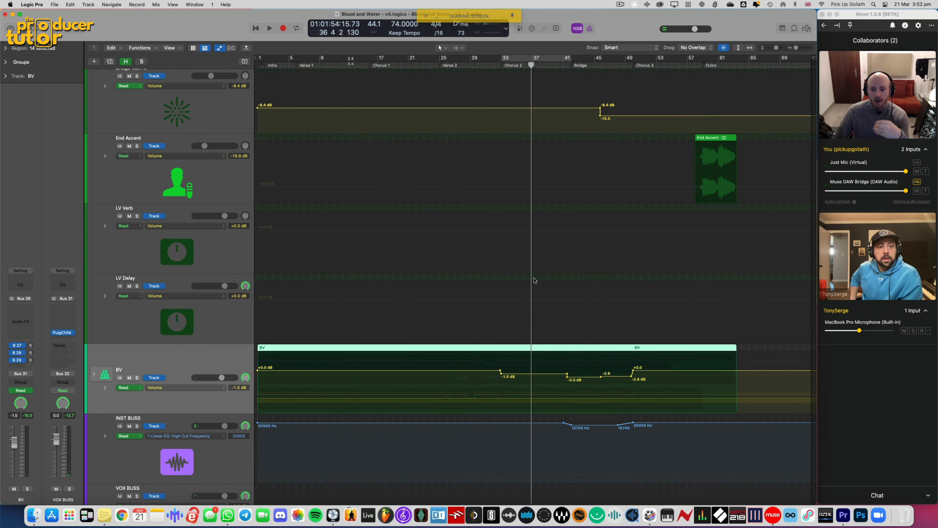
{"action": "left_click", "coordinate": [507, 66]}
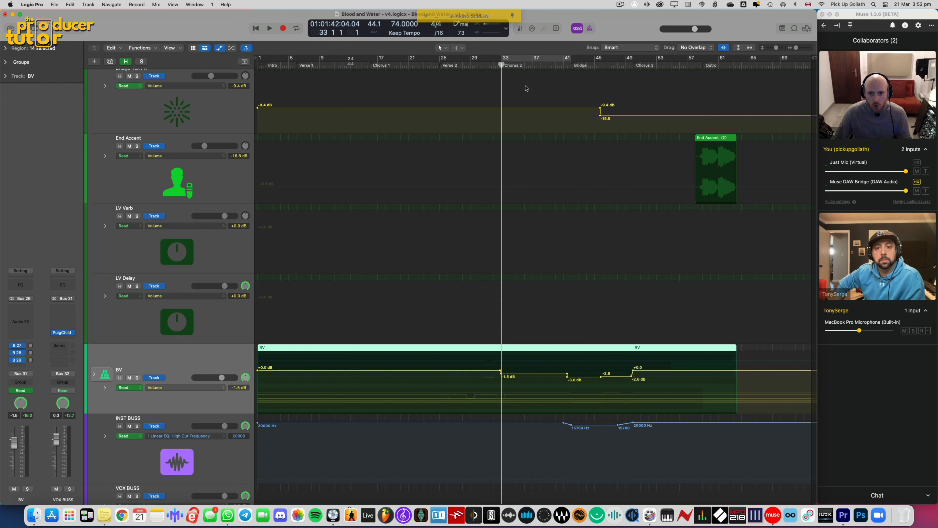
{"action": "key", "text": "space"}
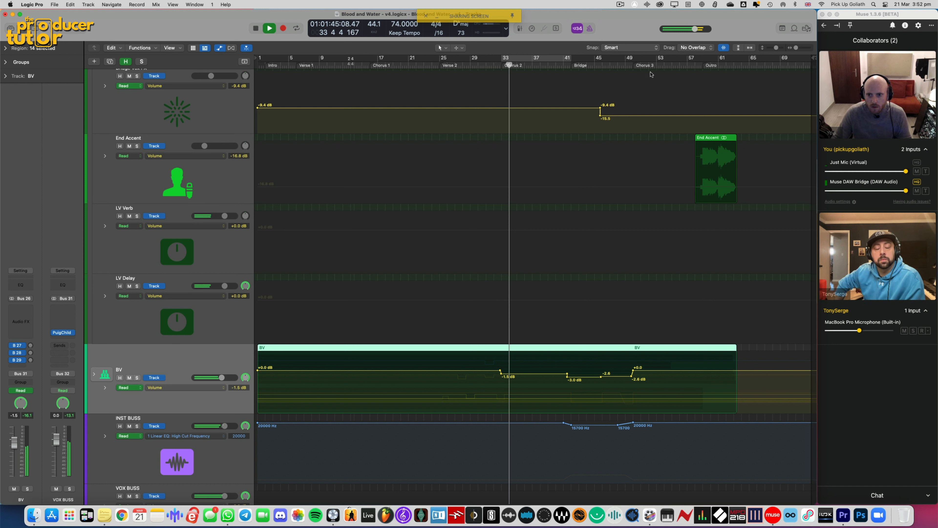
{"action": "left_click", "coordinate": [643, 65]}
{"action": "key", "text": "space"}
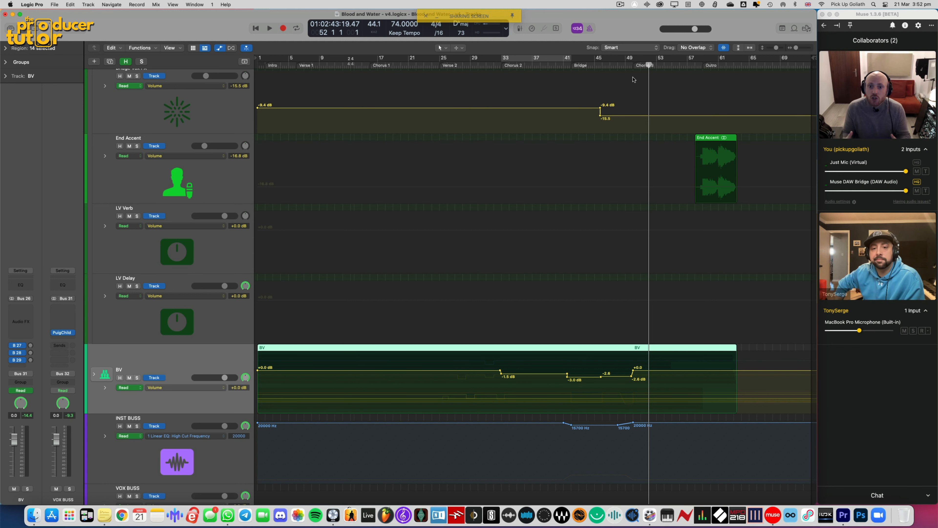
Hide track automation, play from the start of Chorus 1, and set a cycle over that section
{"action": "left_click_drag", "start_coordinate": [464, 64], "coordinate": [374, 63]}
{"action": "key", "text": "a"}
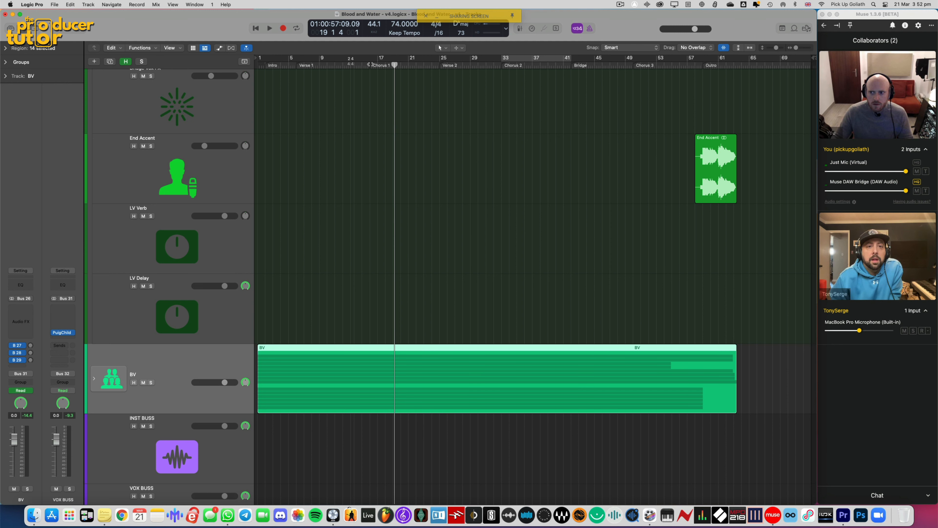
{"action": "scroll", "coordinate": [371, 65], "scroll_direction": "down", "scroll_amount": 1}
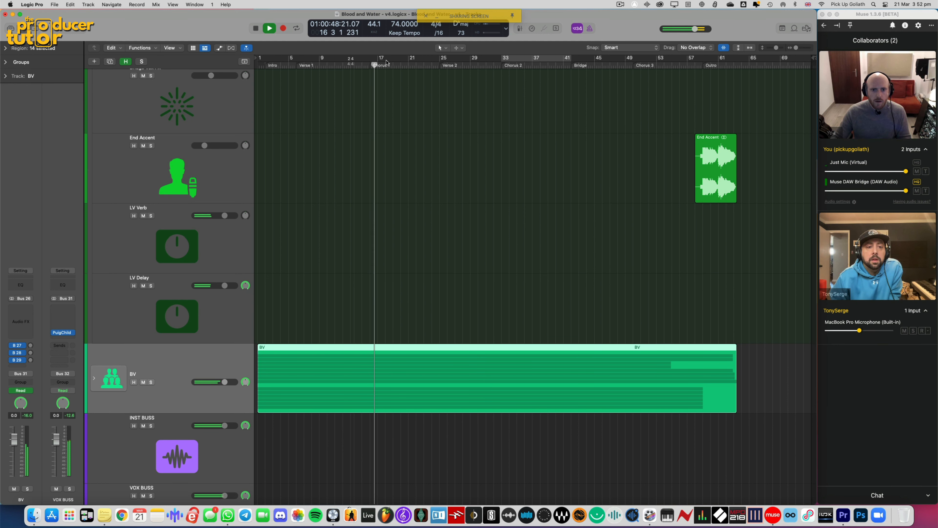
{"action": "left_click_drag", "start_coordinate": [371, 59], "coordinate": [440, 59]}
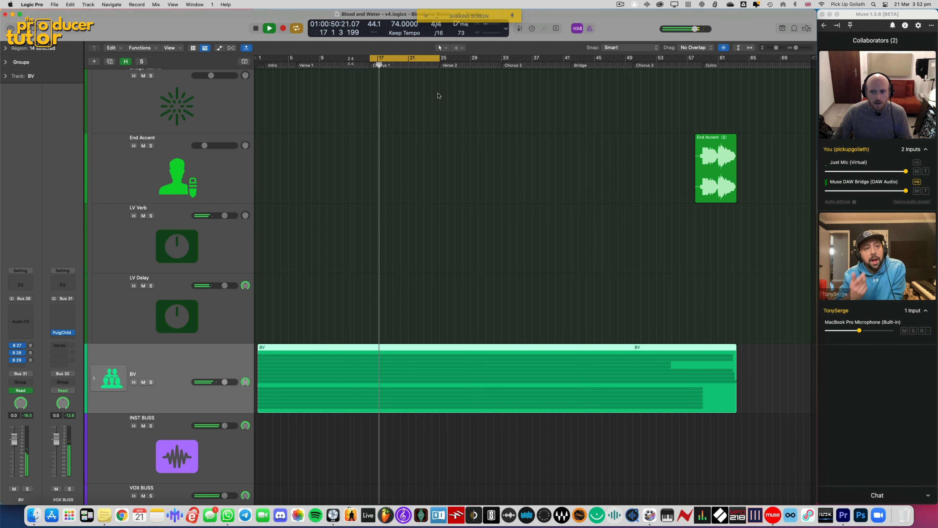
{"action": "left_click", "coordinate": [439, 148]}
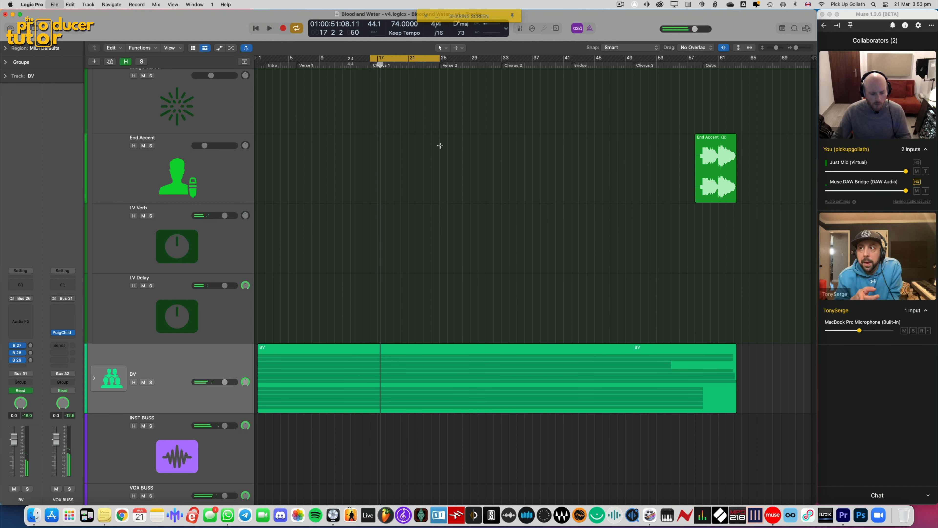
Open the project notes, read through the mix to-do list, and close the notes
{"action": "scroll", "coordinate": [439, 148], "scroll_direction": "up", "scroll_amount": 8}
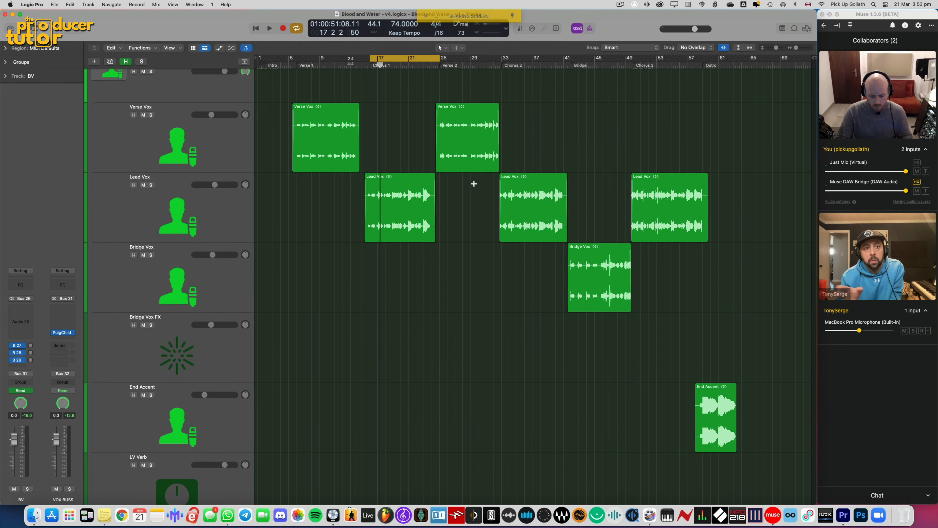
{"action": "key", "text": "alt+super+p"}
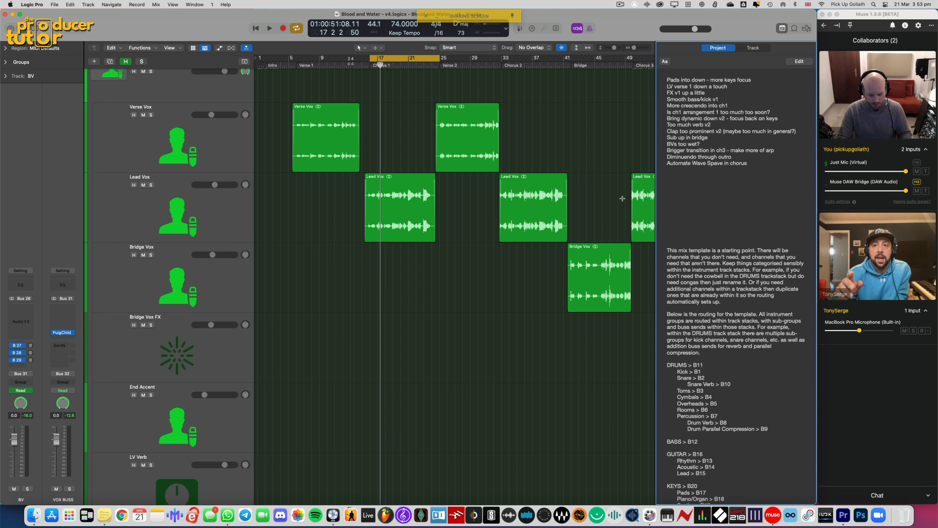
{"action": "key", "text": "alt+super+p"}
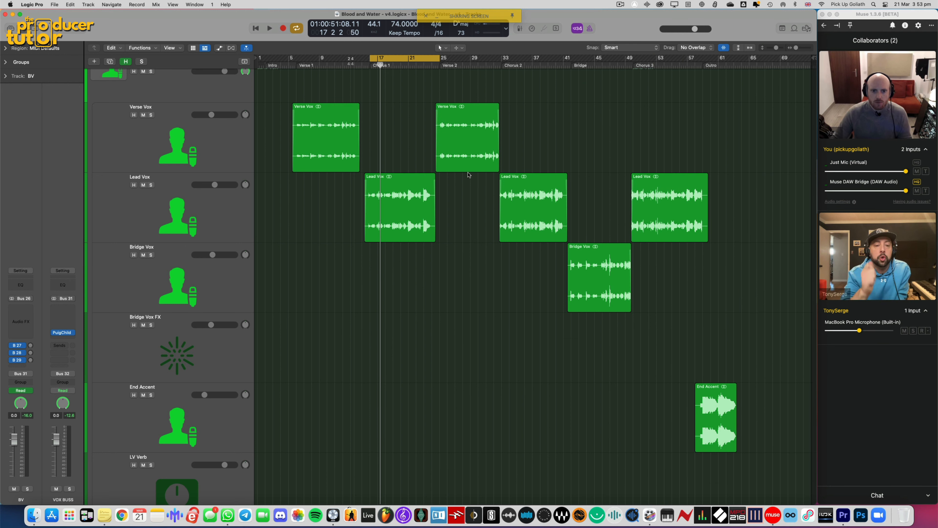
Expand the BASS track stack and select its Synth track with no regions selected
{"action": "scroll", "coordinate": [468, 175], "scroll_direction": "up", "scroll_amount": 8}
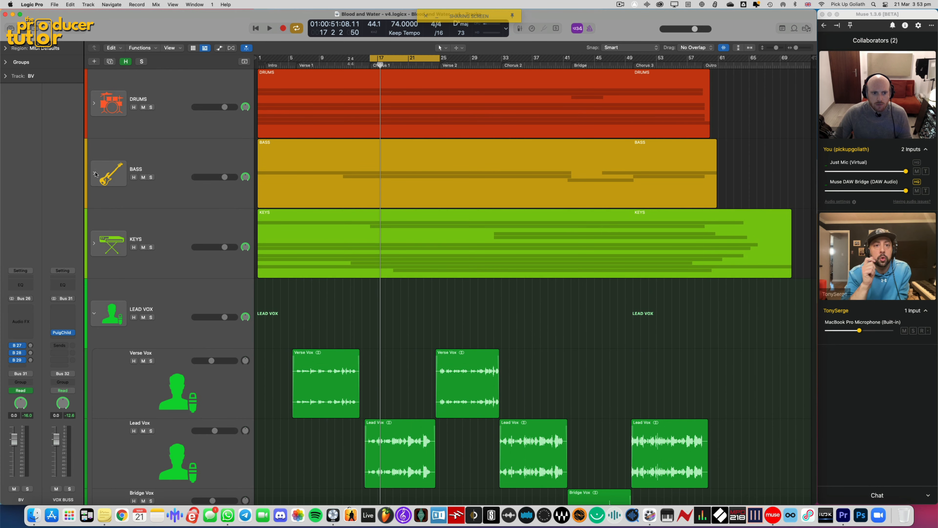
{"action": "left_click", "coordinate": [95, 173]}
{"action": "scroll", "coordinate": [304, 180], "scroll_direction": "down", "scroll_amount": 3}
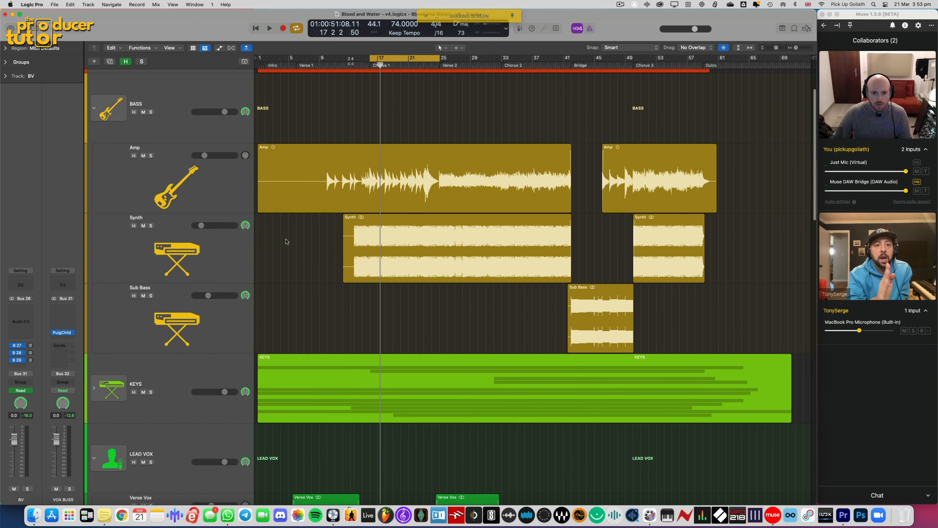
{"action": "left_click", "coordinate": [238, 241]}
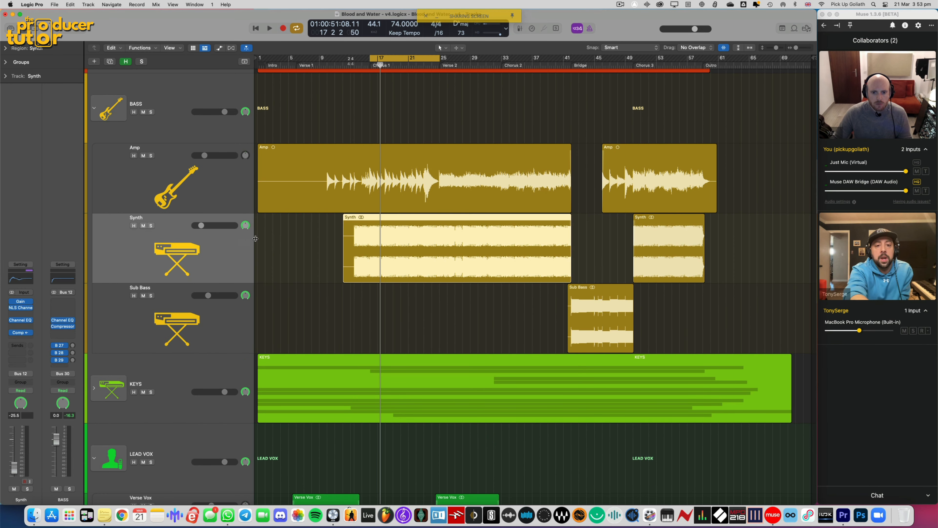
{"action": "left_click", "coordinate": [300, 240]}
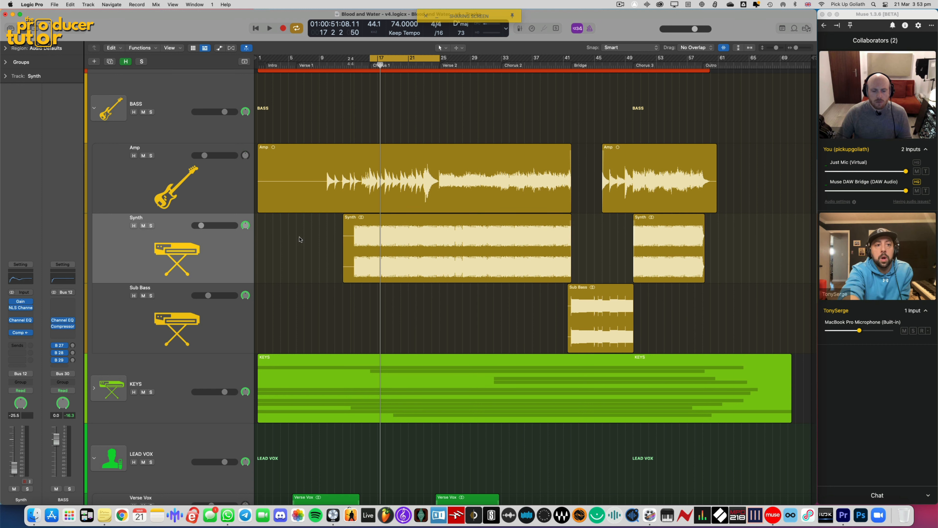
Play into Chorus 1 with the cycle off and show the volume automation of the Synth bass track
{"action": "key", "text": "super+Right"}
{"action": "key", "text": "super+Down"}
{"action": "key", "text": "super+Down"}
{"action": "key", "text": "super+Down"}
{"action": "key", "text": "super+Right"}
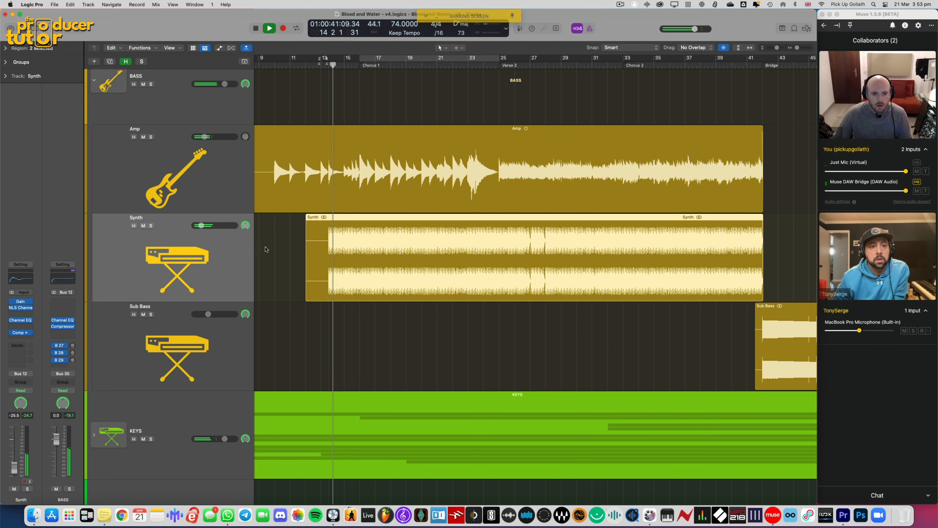
{"action": "key", "text": "super+Right"}
{"action": "key", "text": "super+Down"}
{"action": "key", "text": "super+Down"}
{"action": "key", "text": "super+Down"}
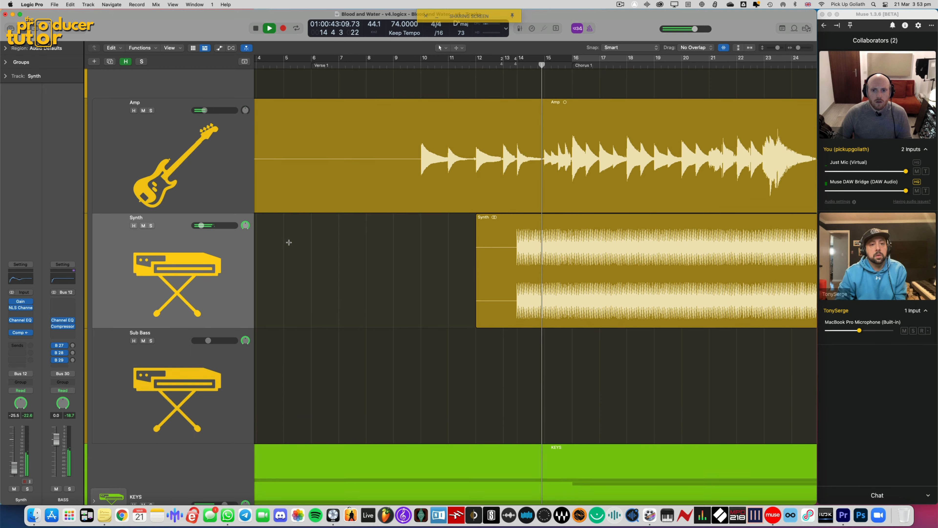
{"action": "scroll", "coordinate": [289, 245], "scroll_direction": "right", "scroll_amount": 5}
{"action": "key", "text": "a"}
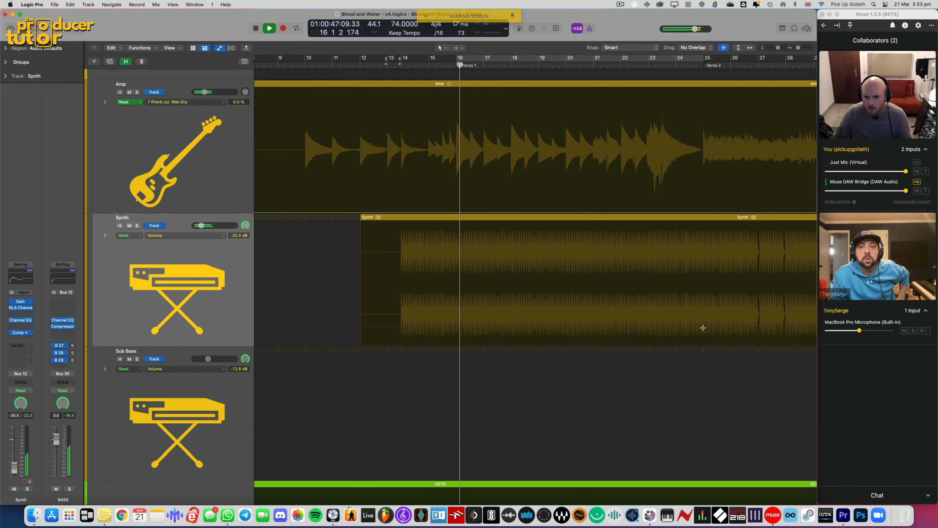
Lower the bass Synth's volume automation to -26.9 dB from just before bar 11 up to Verse 2 at bar 25
{"action": "left_click_drag", "start_coordinate": [702, 328], "coordinate": [324, 309]}
{"action": "left_click", "coordinate": [473, 314]}
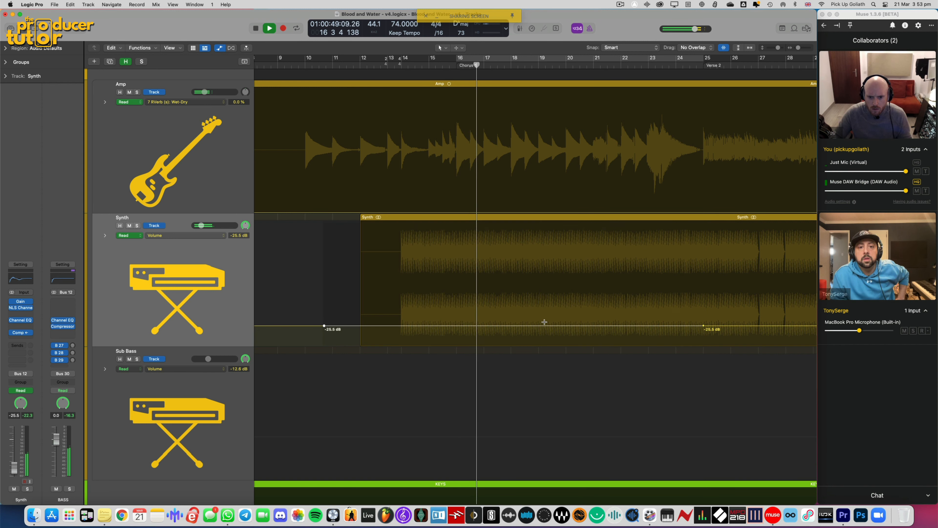
{"action": "key", "text": "super+Right"}
{"action": "key", "text": "super+Down"}
{"action": "key", "text": "super+Down"}
{"action": "scroll", "coordinate": [544, 324], "scroll_direction": "right", "scroll_amount": 5}
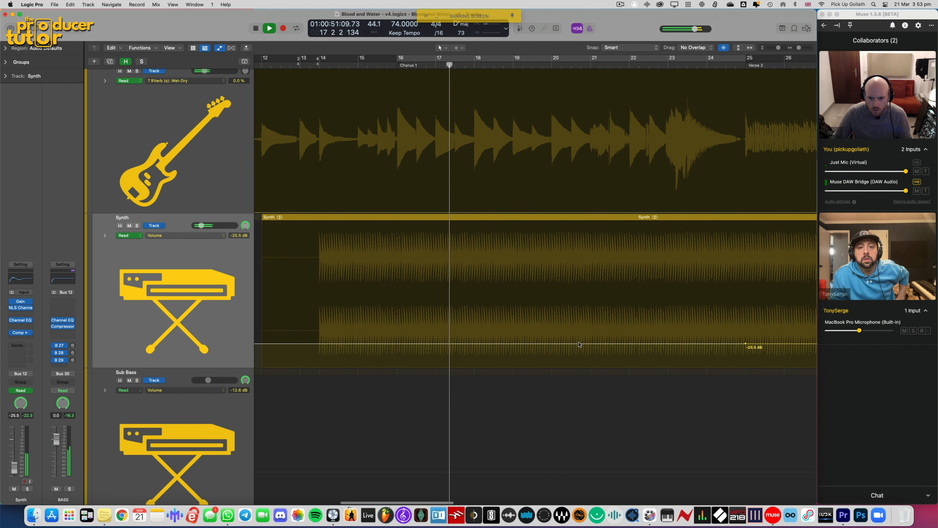
{"action": "left_click_drag", "start_coordinate": [579, 345], "coordinate": [579, 345]}
{"action": "scroll", "coordinate": [480, 332], "scroll_direction": "left", "scroll_amount": 4}
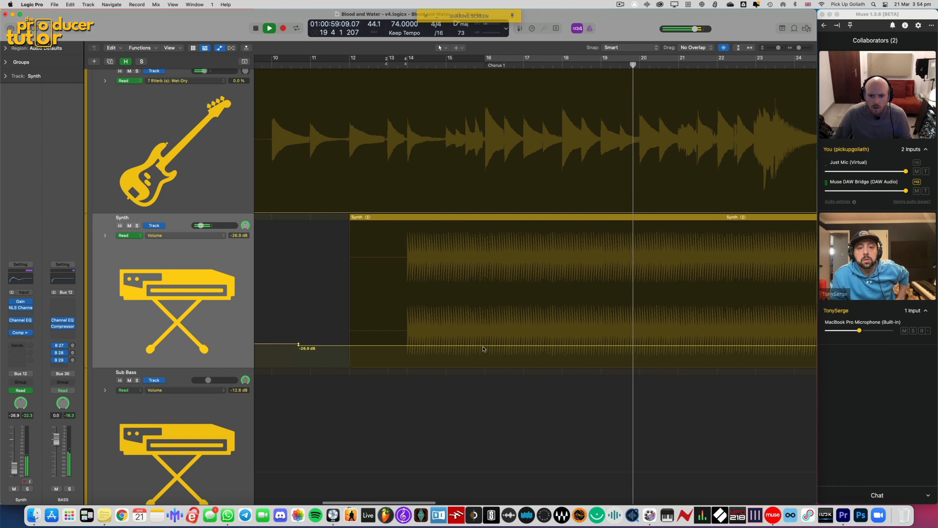
Add a volume point at bar 16 and pull the one before bar 11 down to -∞ dB, deleting the extra -25.5 dB point there
{"action": "left_click", "coordinate": [485, 345]}
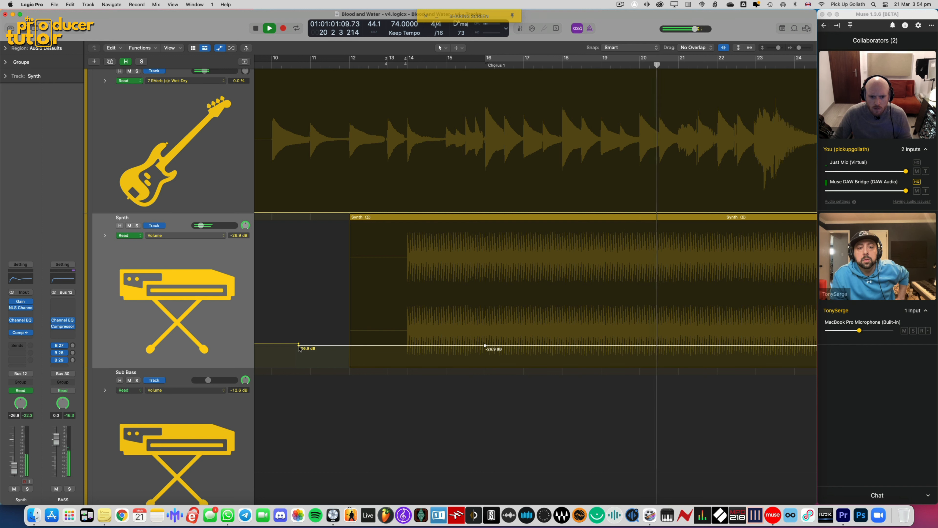
{"action": "left_click_drag", "start_coordinate": [299, 346], "coordinate": [299, 366]}
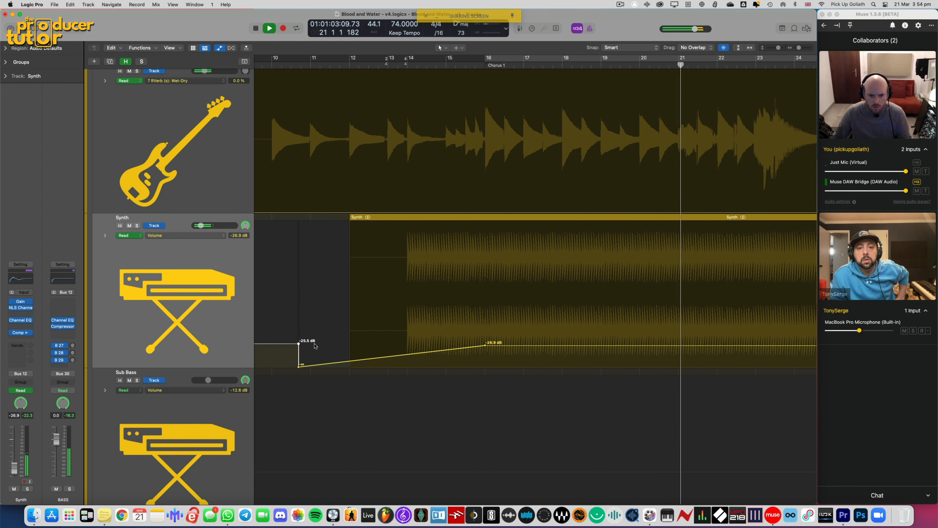
{"action": "double_click", "coordinate": [299, 344]}
{"action": "scroll", "coordinate": [315, 346], "scroll_direction": "left", "scroll_amount": 10}
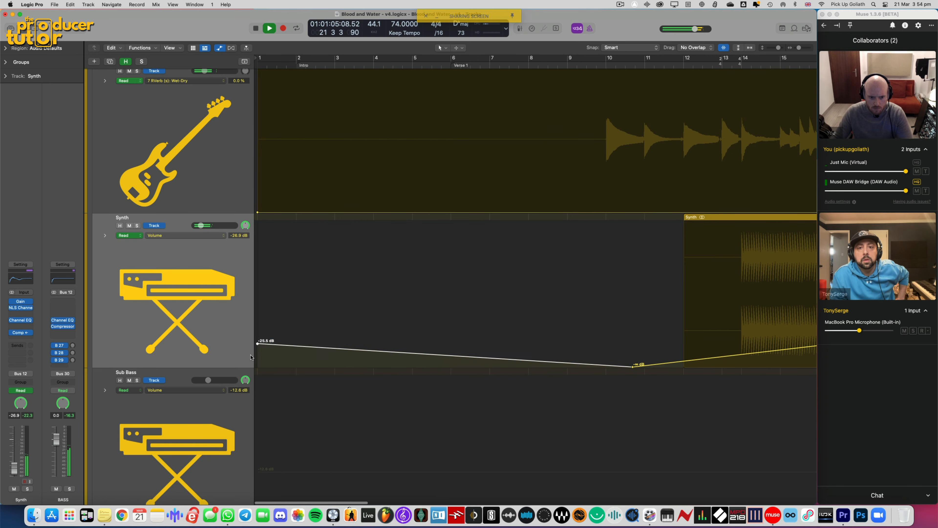
{"action": "scroll", "coordinate": [442, 341], "scroll_direction": "right", "scroll_amount": 10}
{"action": "scroll", "coordinate": [445, 343], "scroll_direction": "right", "scroll_amount": 5}
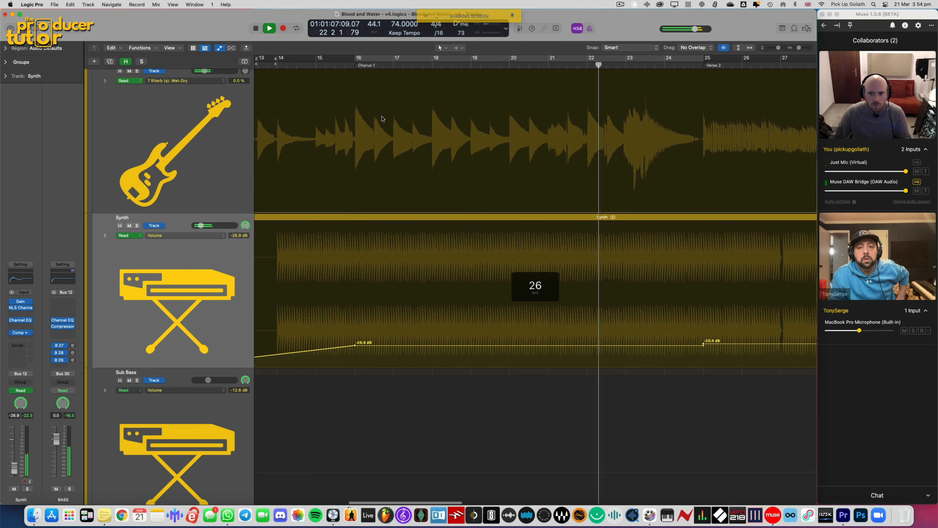
Loop Chorus 1 with the Synth track soloed and its Channel EQ open
{"action": "key", "text": "c"}
{"action": "left_click", "coordinate": [241, 268]}
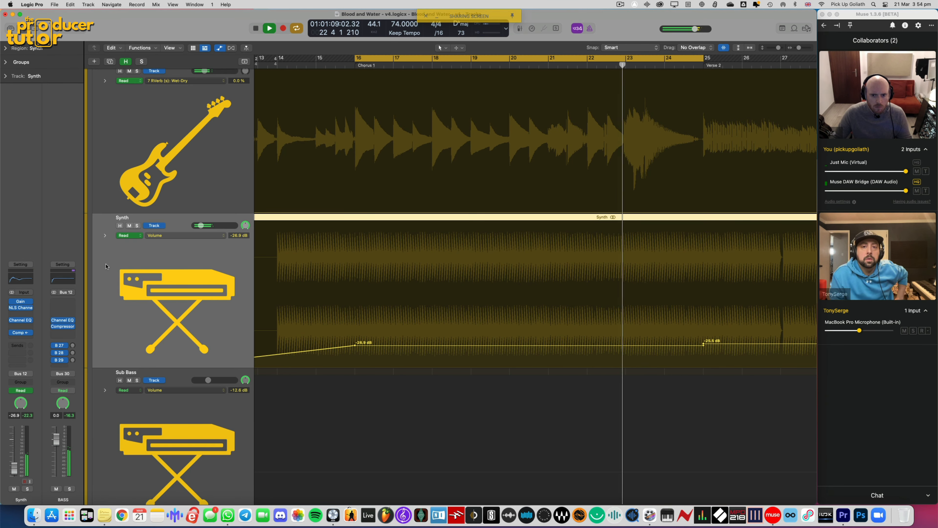
{"action": "left_click", "coordinate": [21, 279]}
{"action": "left_click", "coordinate": [137, 226]}
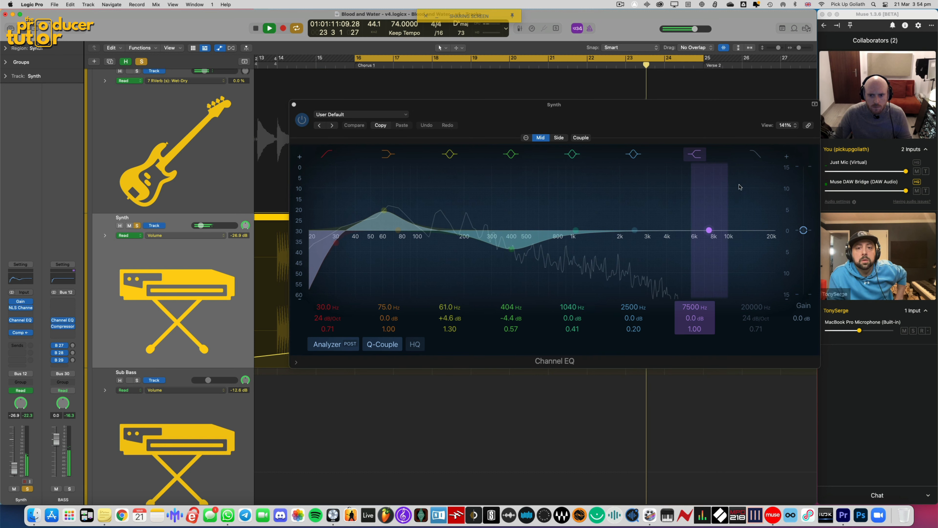
Try a high cut on the mid signal in the Synth's Channel EQ and return it to 20000 Hz
{"action": "left_click", "coordinate": [775, 260]}
{"action": "left_click_drag", "start_coordinate": [775, 261], "coordinate": [683, 260]}
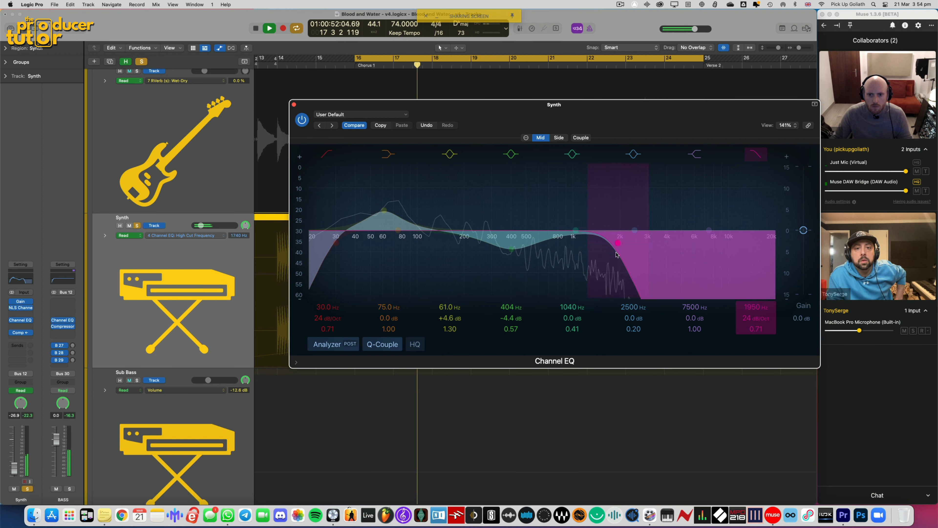
{"action": "left_click_drag", "start_coordinate": [616, 255], "coordinate": [774, 255]}
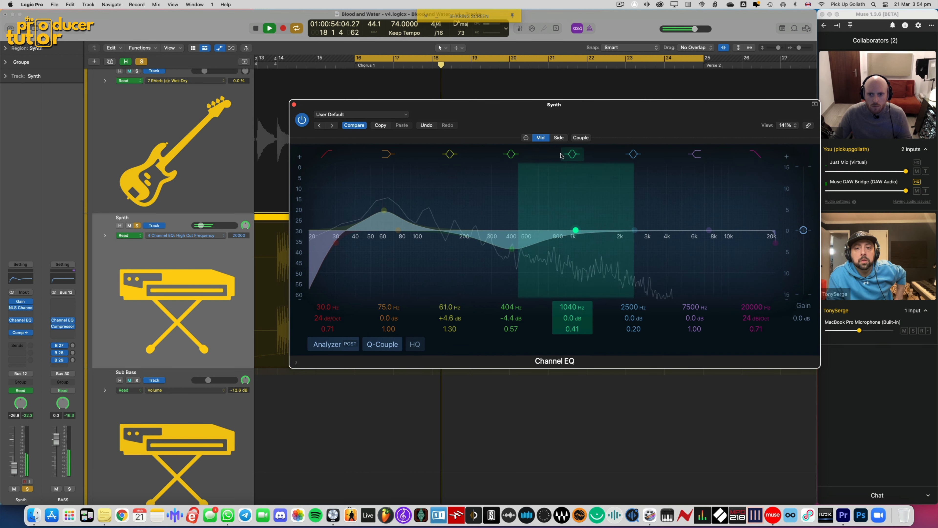
Set a 1220 Hz high cut on the side signal in the Synth's Channel EQ and move the EQ window clear of the track
{"action": "left_click", "coordinate": [558, 137]}
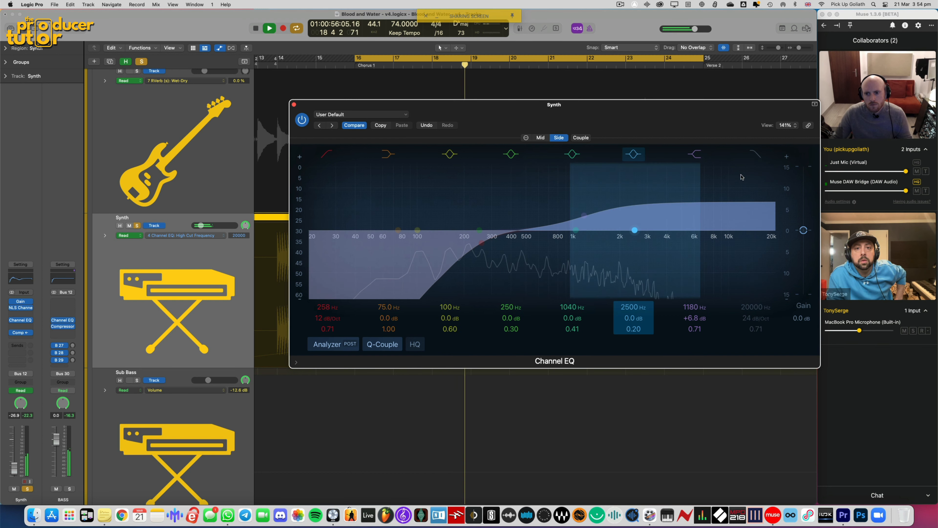
{"action": "left_click_drag", "start_coordinate": [764, 241], "coordinate": [612, 241]}
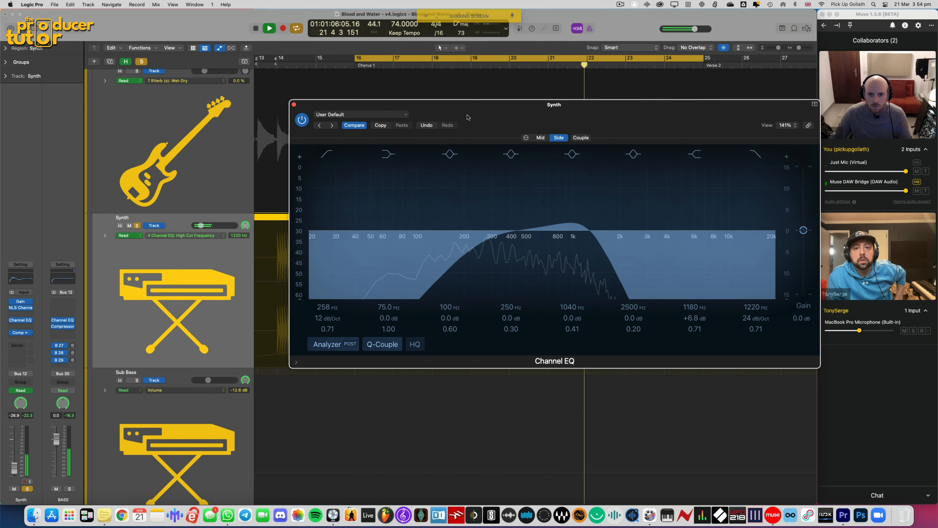
{"action": "left_click_drag", "start_coordinate": [468, 117], "coordinate": [694, 240]}
Automate the Synth's high cut frequency to ramp from 1220 Hz at bar 24 up to 20000 Hz at Verse 2
{"action": "scroll", "coordinate": [619, 181], "scroll_direction": "down", "scroll_amount": 5}
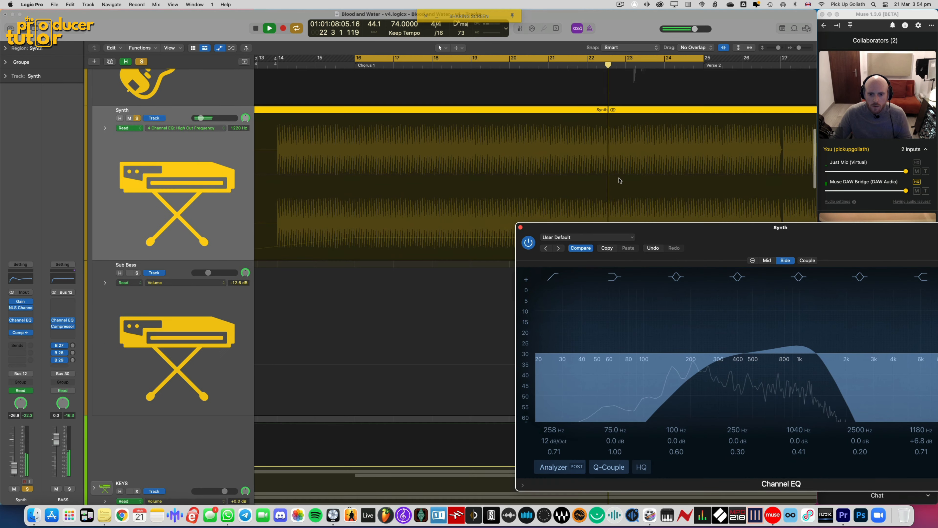
{"action": "scroll", "coordinate": [619, 181], "scroll_direction": "down", "scroll_amount": 2}
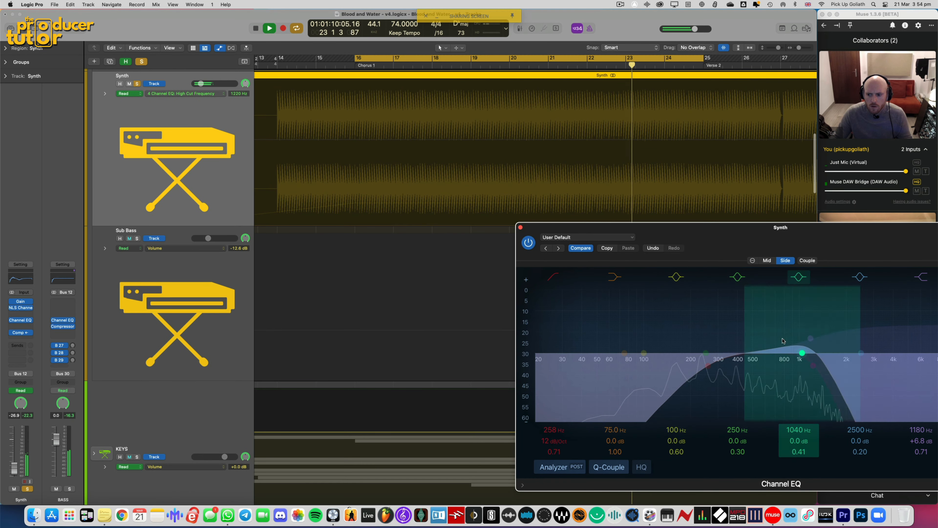
{"action": "left_click", "coordinate": [625, 169]}
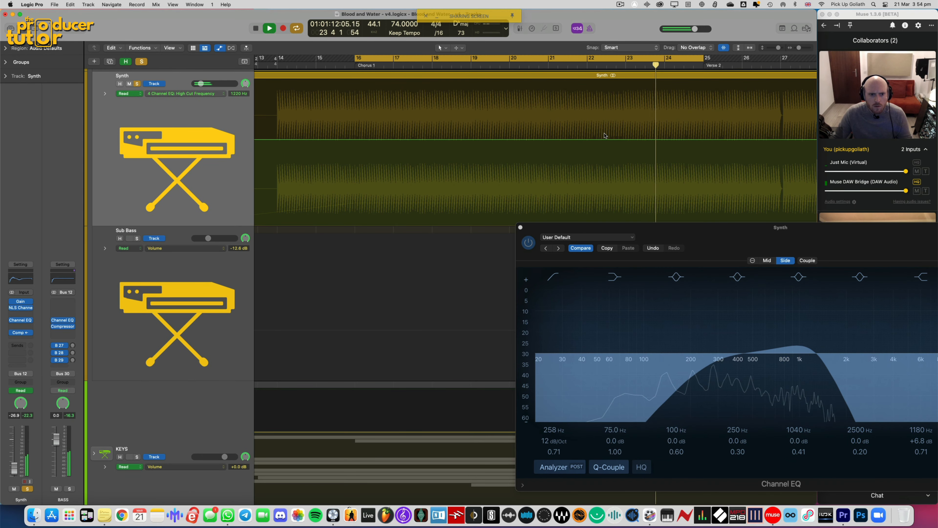
{"action": "scroll", "coordinate": [606, 134], "scroll_direction": "up", "scroll_amount": 1}
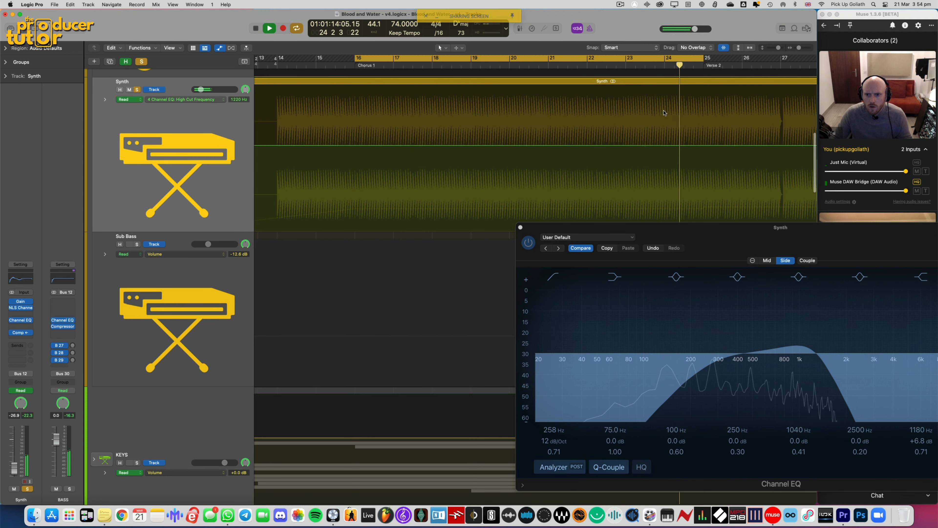
{"action": "left_click_drag", "start_coordinate": [665, 123], "coordinate": [717, 80]}
{"action": "left_click", "coordinate": [690, 145]}
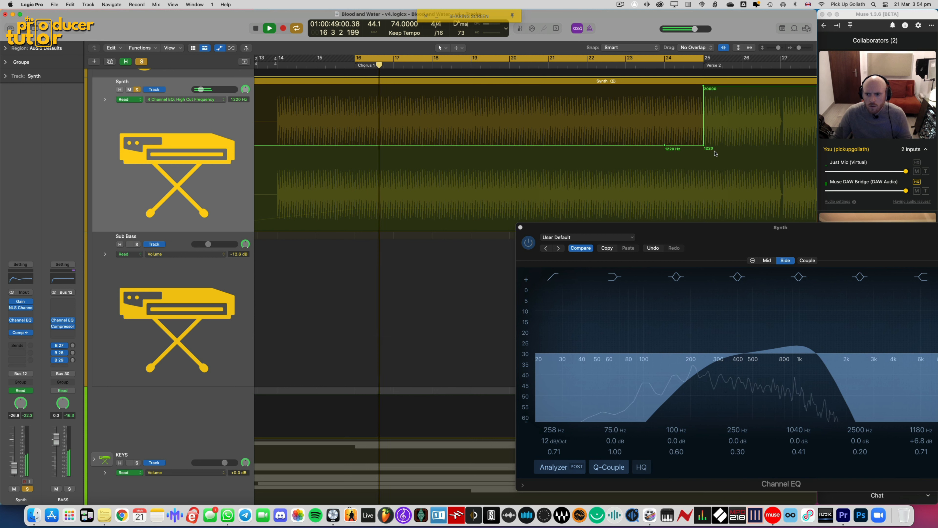
{"action": "left_click", "coordinate": [704, 145]}
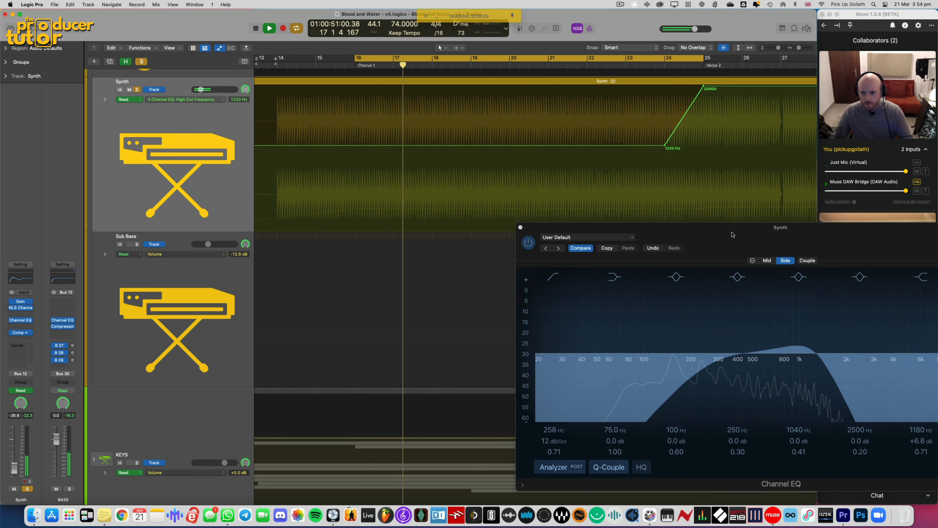
Close the Synth's Channel EQ window and clear the solo
{"action": "left_click_drag", "start_coordinate": [731, 233], "coordinate": [495, 158]}
{"action": "left_click", "coordinate": [285, 152]}
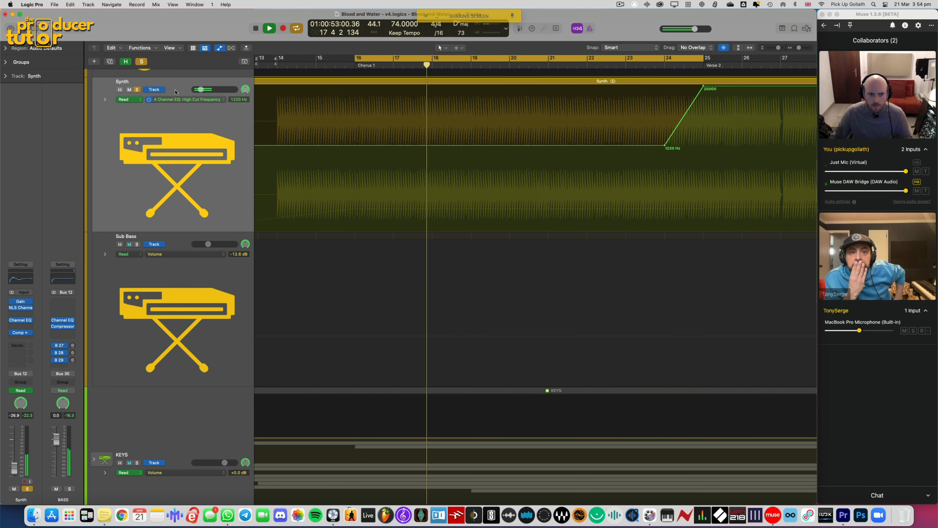
{"action": "left_click", "coordinate": [142, 62]}
Play the lead-in to Chorus 1 from around bar 11 with the cycle off
{"action": "scroll", "coordinate": [370, 145], "scroll_direction": "left", "scroll_amount": 5}
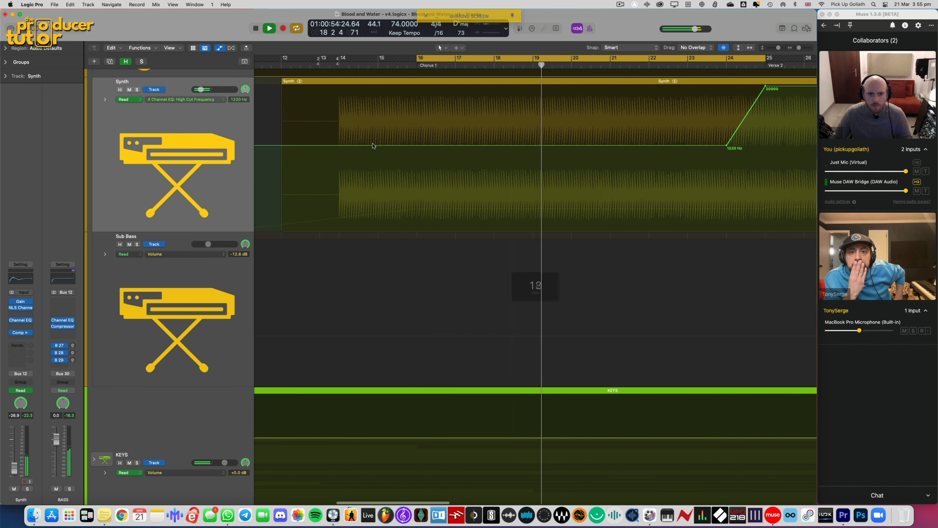
{"action": "scroll", "coordinate": [530, 176], "scroll_direction": "right", "scroll_amount": 3}
{"action": "scroll", "coordinate": [530, 176], "scroll_direction": "up", "scroll_amount": 5}
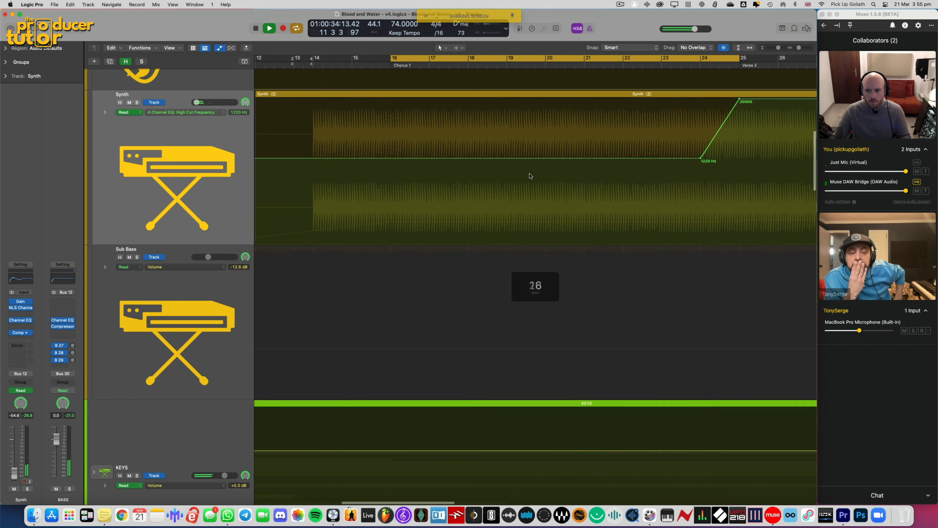
{"action": "scroll", "coordinate": [530, 176], "scroll_direction": "left", "scroll_amount": 4}
{"action": "scroll", "coordinate": [530, 176], "scroll_direction": "up", "scroll_amount": 3}
{"action": "scroll", "coordinate": [435, 184], "scroll_direction": "right", "scroll_amount": 3}
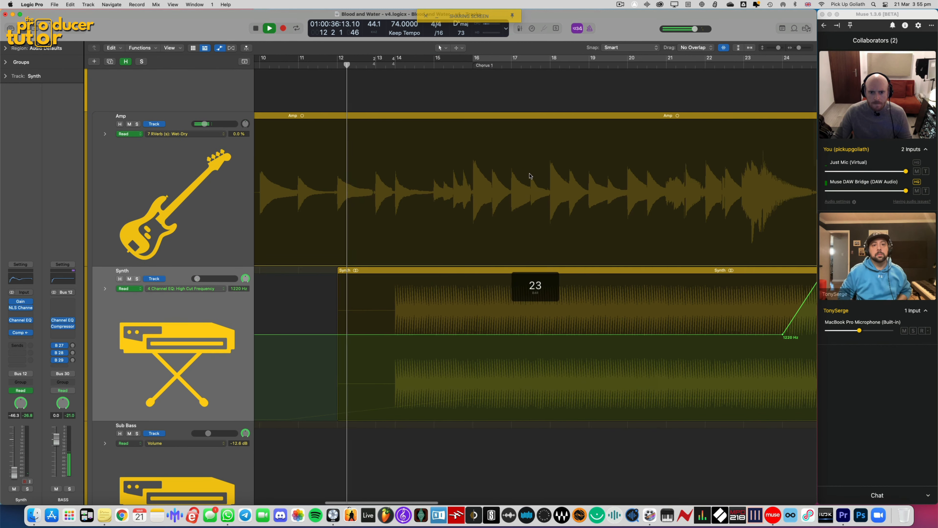
{"action": "scroll", "coordinate": [434, 184], "scroll_direction": "right", "scroll_amount": 1}
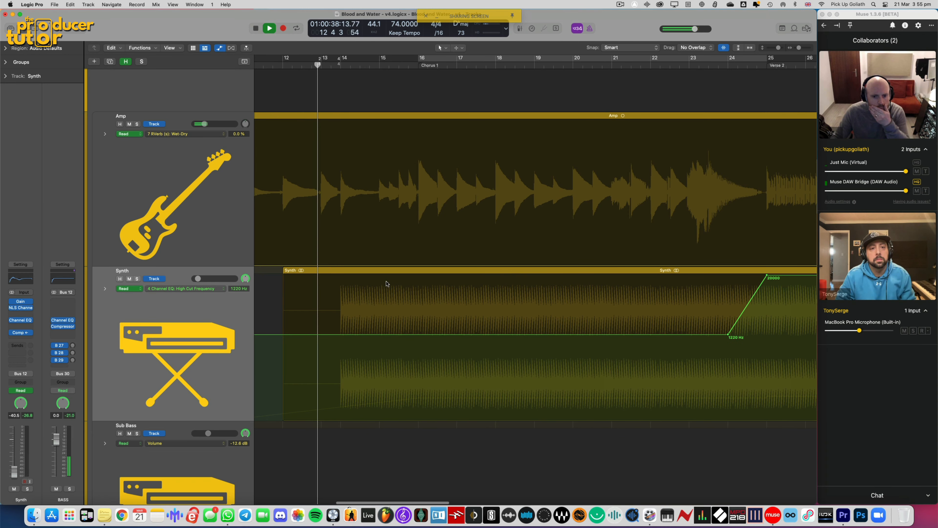
Show the Synth's volume automation, stop playback, and move the -∞ dB point to bar 14 at about -43.7 dB
{"action": "left_click", "coordinate": [219, 288]}
{"action": "left_click", "coordinate": [212, 281]}
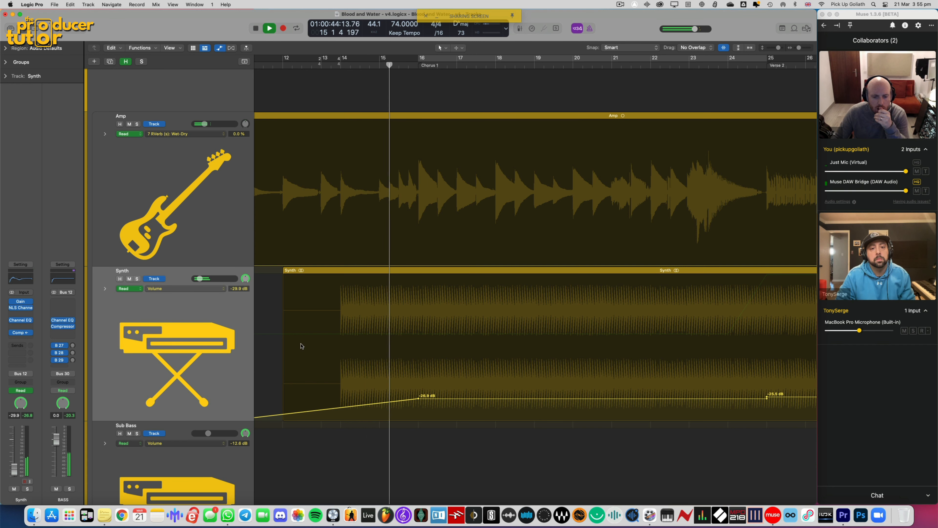
{"action": "scroll", "coordinate": [335, 363], "scroll_direction": "down", "scroll_amount": 2}
{"action": "key", "text": "super+Right"}
{"action": "key", "text": "super+Right"}
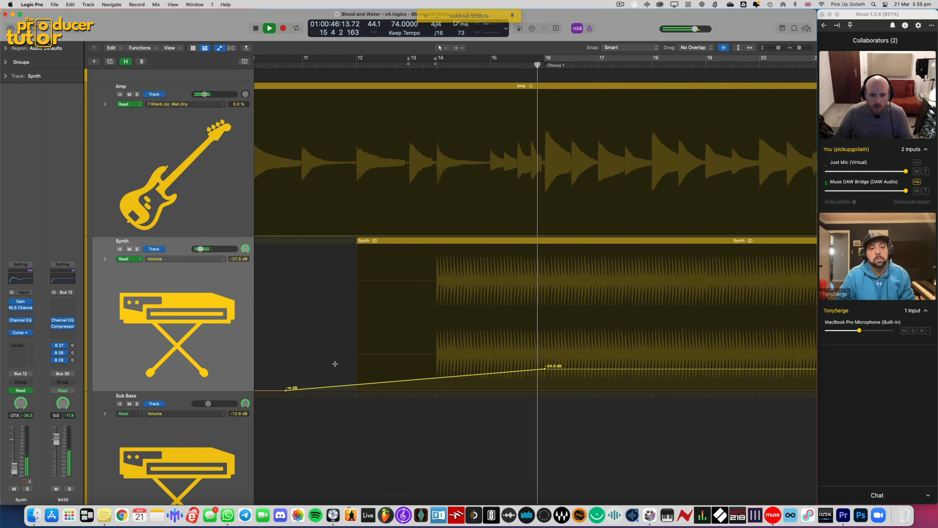
{"action": "key", "text": "super+Down"}
{"action": "scroll", "coordinate": [335, 366], "scroll_direction": "left", "scroll_amount": 3}
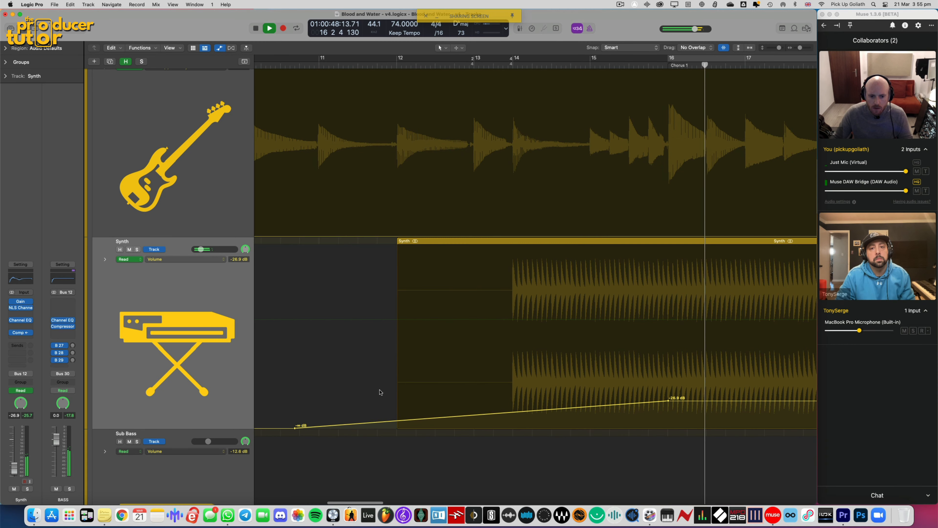
{"action": "key", "text": "space"}
{"action": "left_click_drag", "start_coordinate": [296, 429], "coordinate": [491, 416]}
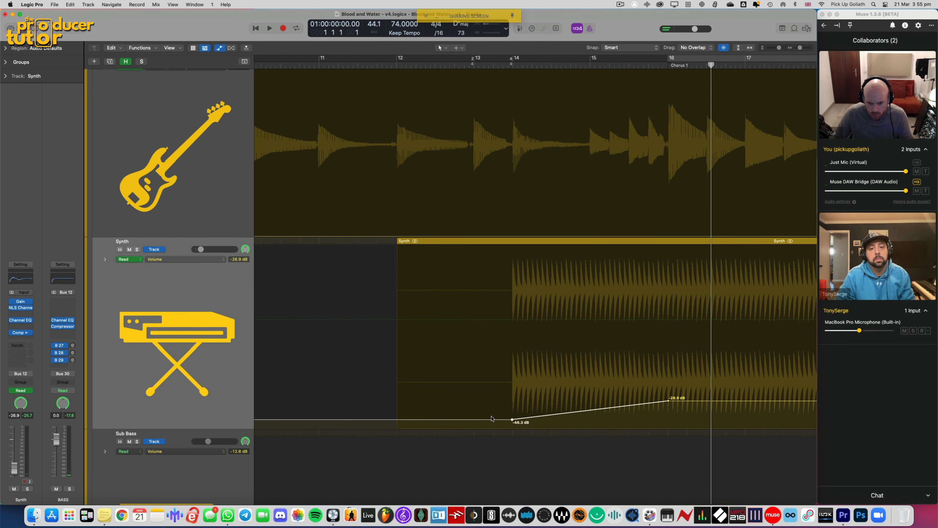
Play from bar 13 into Chorus 1 and raise the Synth's bar 14 volume point to about -36.5 dB
{"action": "left_click", "coordinate": [493, 119]}
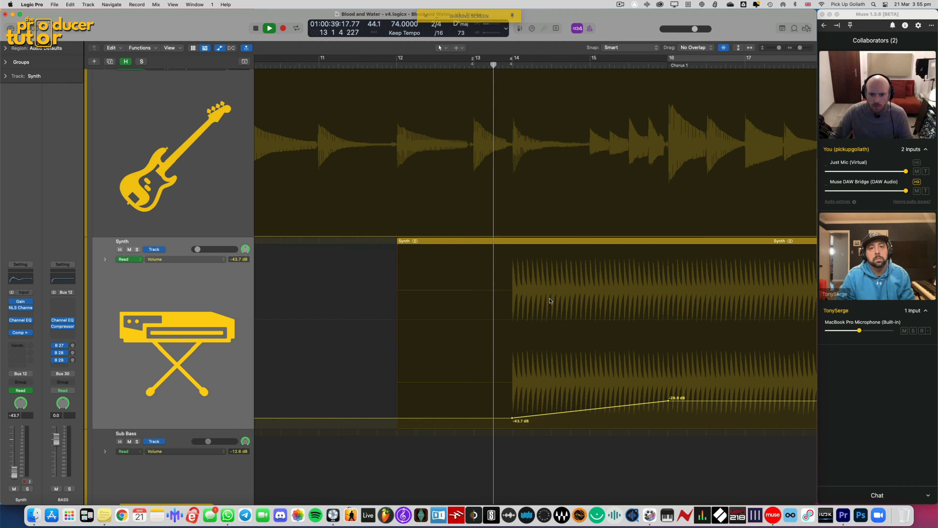
{"action": "left_click_drag", "start_coordinate": [491, 419], "coordinate": [492, 414]}
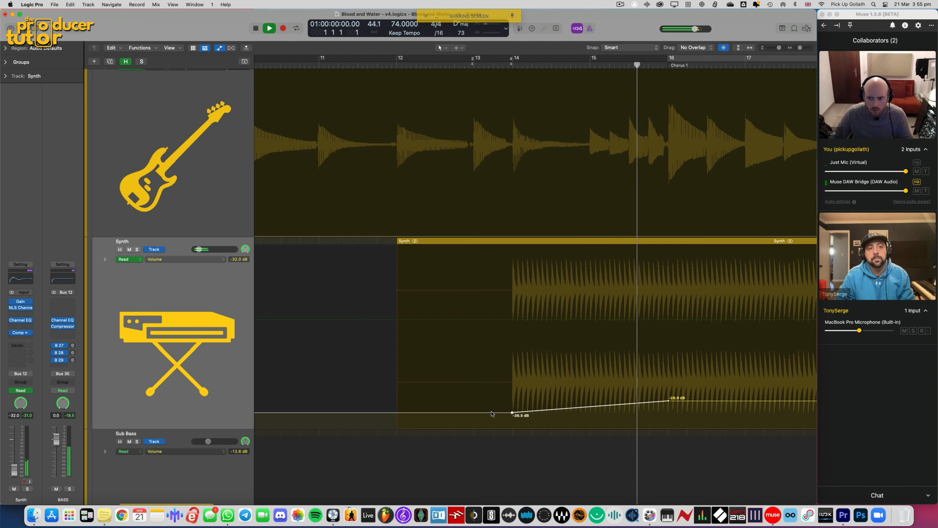
{"action": "scroll", "coordinate": [543, 375], "scroll_direction": "right", "scroll_amount": 5}
{"action": "scroll", "coordinate": [543, 375], "scroll_direction": "right", "scroll_amount": 1}
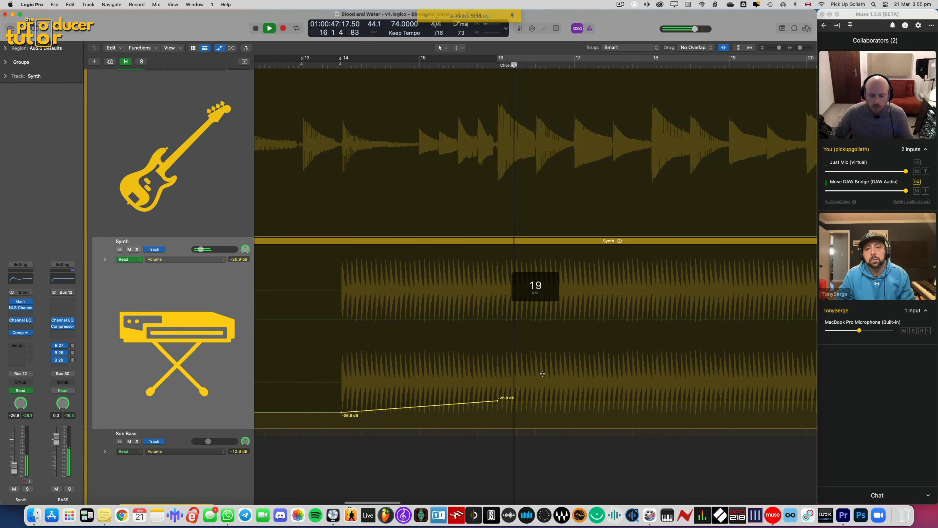
Hide track automation, collapse the BASS track stack, and turn on the Chorus 1 cycle
{"action": "scroll", "coordinate": [543, 375], "scroll_direction": "down", "scroll_amount": 6}
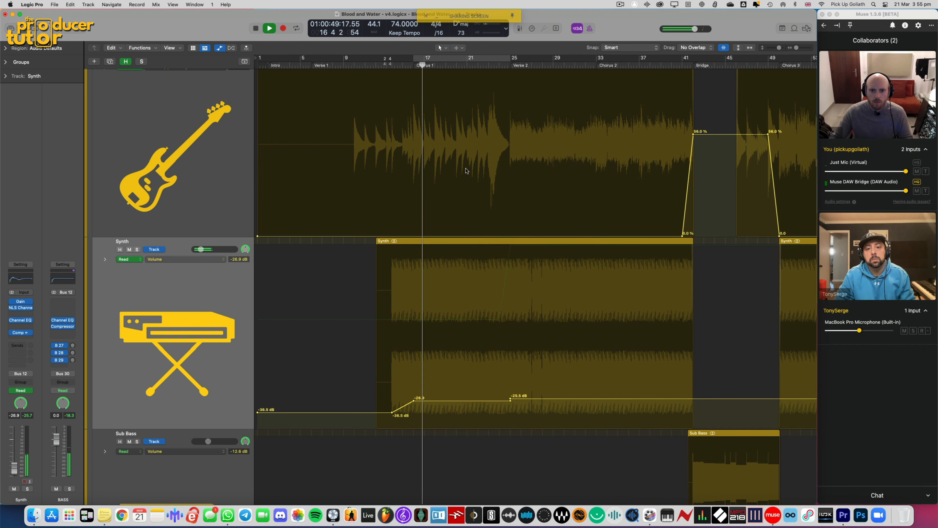
{"action": "scroll", "coordinate": [361, 175], "scroll_direction": "up", "scroll_amount": 5}
{"action": "key", "text": "a"}
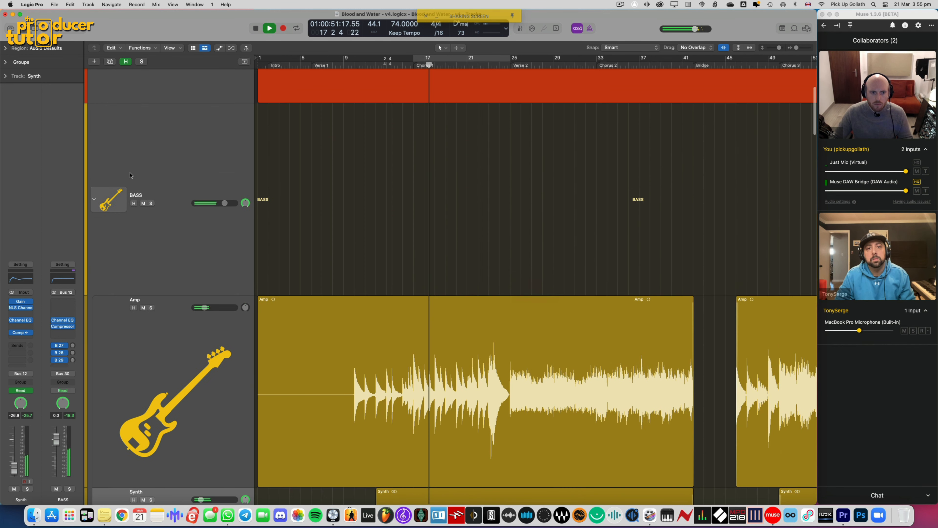
{"action": "left_click", "coordinate": [95, 201]}
{"action": "scroll", "coordinate": [404, 134], "scroll_direction": "up", "scroll_amount": 5}
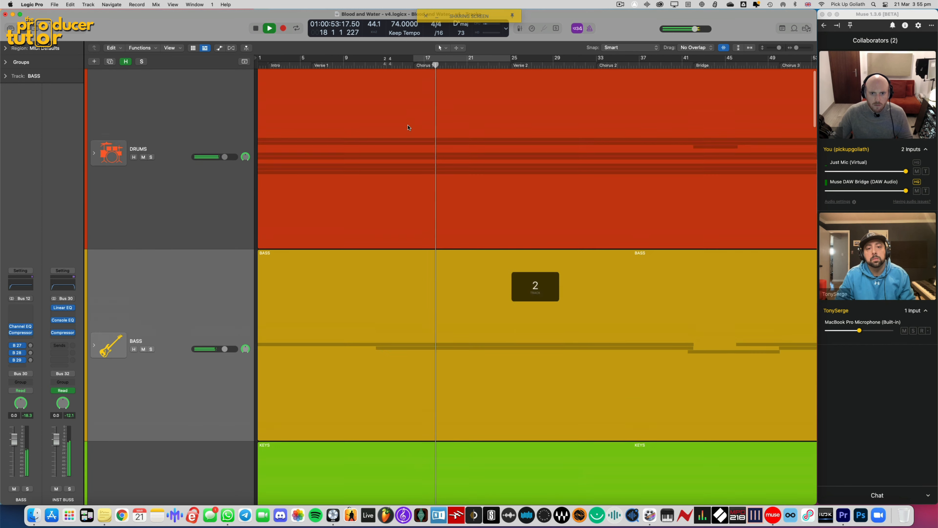
{"action": "scroll", "coordinate": [407, 128], "scroll_direction": "down", "scroll_amount": 1}
{"action": "key", "text": "c"}
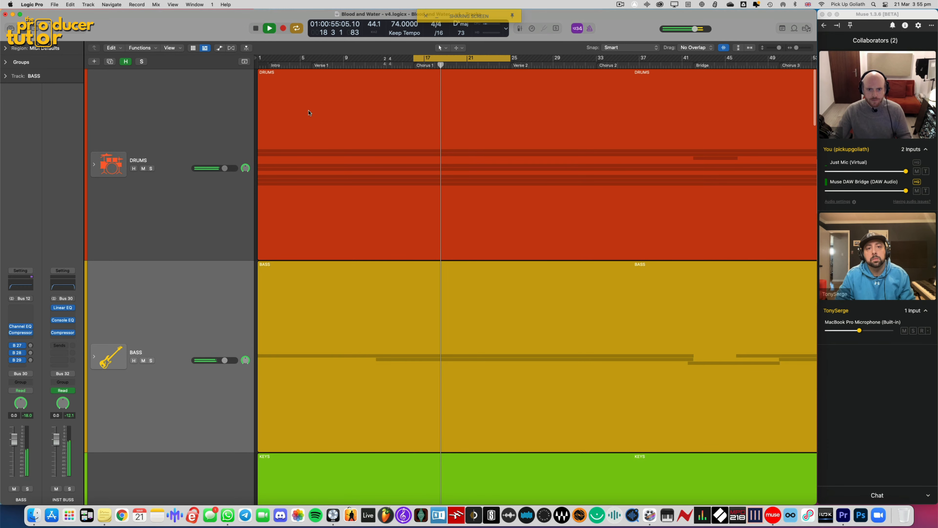
Expand the DRUMS stack and add a Channel EQ to the Kick Buss with a high cut at about 1640 Hz
{"action": "left_click", "coordinate": [95, 162]}
{"action": "scroll", "coordinate": [233, 218], "scroll_direction": "down", "scroll_amount": 5}
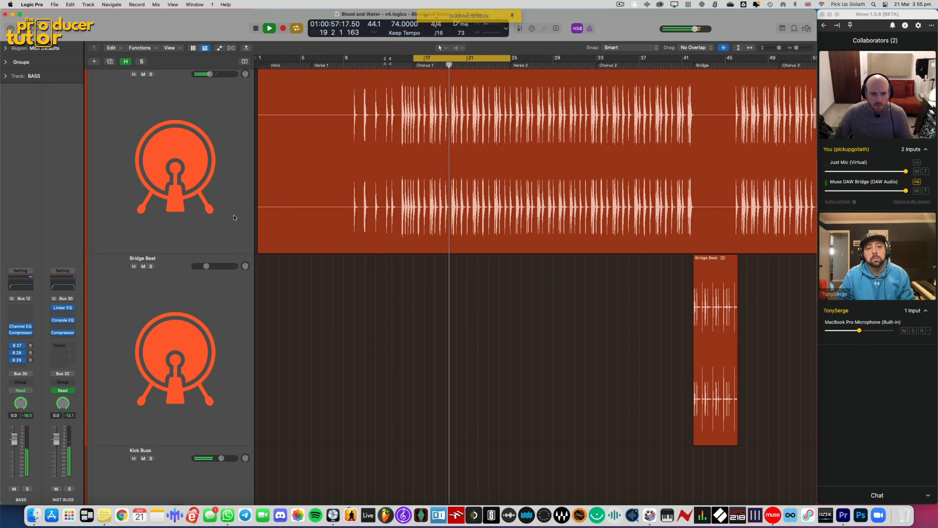
{"action": "scroll", "coordinate": [233, 218], "scroll_direction": "down", "scroll_amount": 5}
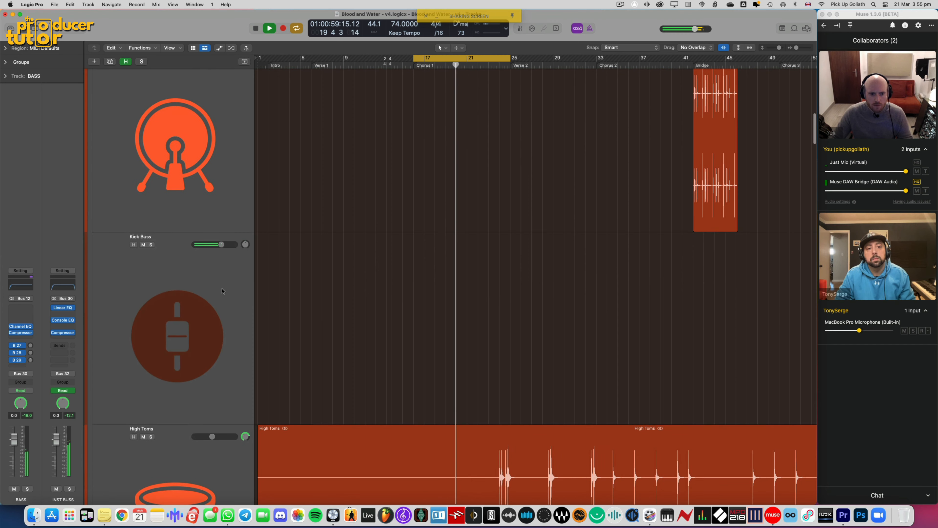
{"action": "left_click", "coordinate": [222, 291]}
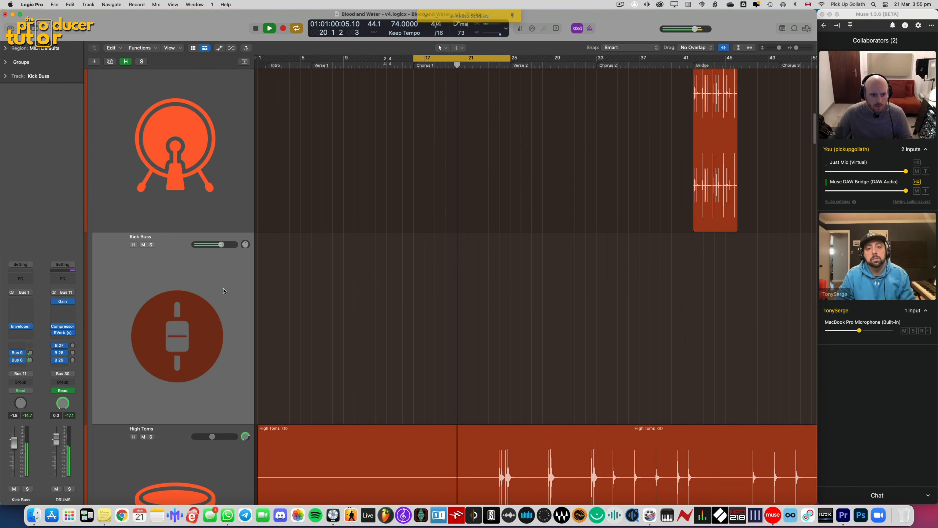
{"action": "left_click", "coordinate": [22, 282]}
{"action": "left_click_drag", "start_coordinate": [532, 124], "coordinate": [477, 191]}
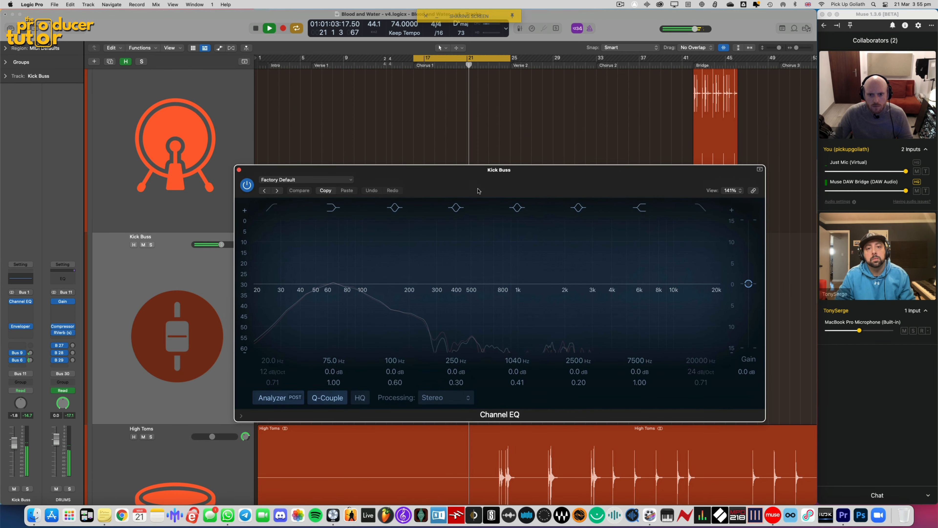
{"action": "mouse_move", "coordinate": [717, 285]}
{"action": "left_mouse_down"}
{"action": "mouse_move", "coordinate": [683, 307]}
{"action": "mouse_move", "coordinate": [514, 315]}
{"action": "mouse_move", "coordinate": [526, 314]}
{"action": "left_mouse_up"}
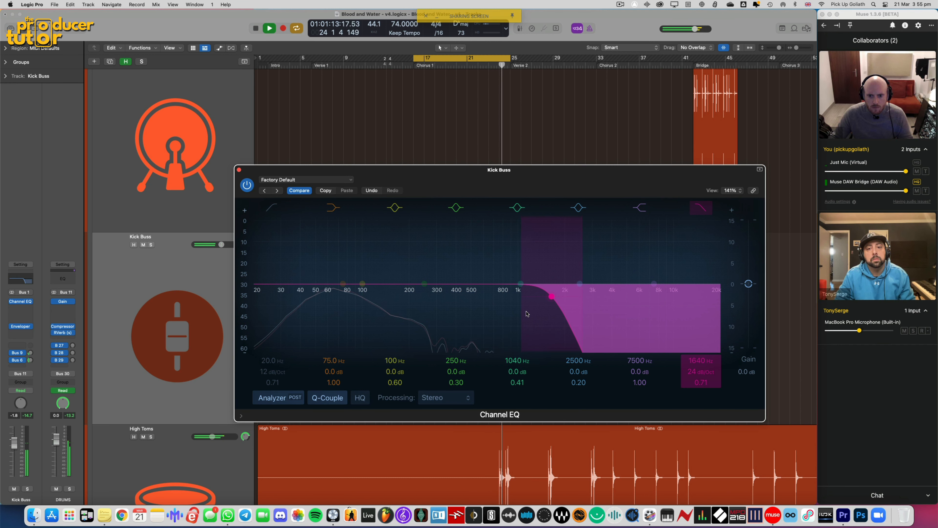
Show track automation and display the Channel EQ's High Cut Frequency in the Kick Buss automation lane
{"action": "left_click_drag", "start_coordinate": [526, 184], "coordinate": [596, 297]}
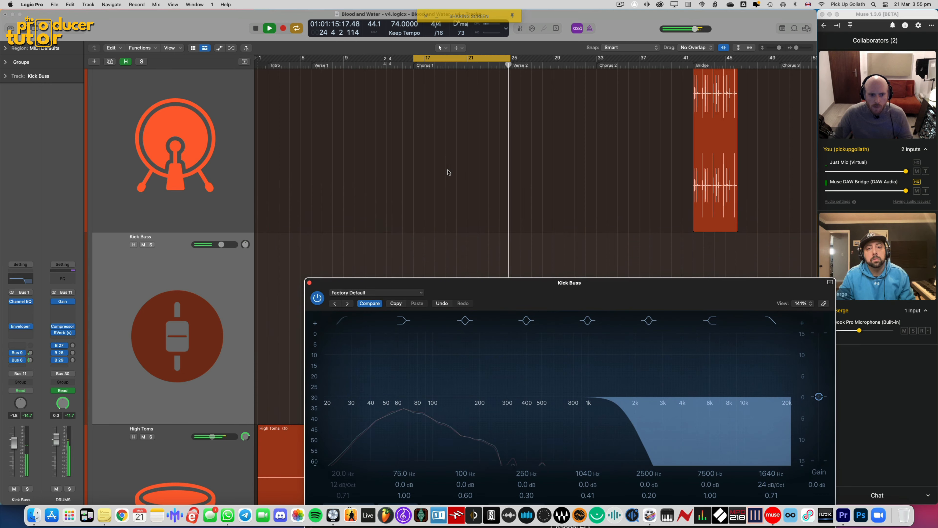
{"action": "key", "text": "a"}
{"action": "scroll", "coordinate": [450, 171], "scroll_direction": "down", "scroll_amount": 4}
{"action": "scroll", "coordinate": [450, 172], "scroll_direction": "down", "scroll_amount": 4}
{"action": "left_click", "coordinate": [418, 109]}
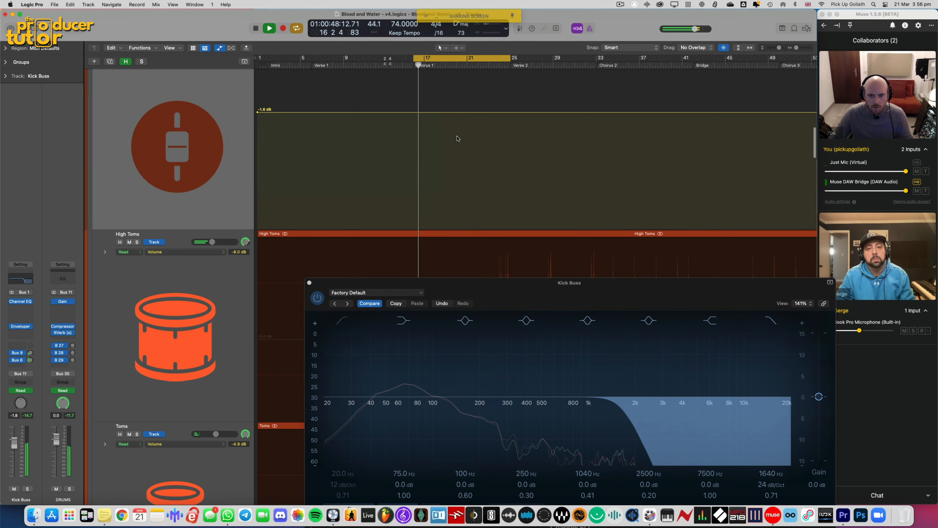
{"action": "left_click_drag", "start_coordinate": [579, 292], "coordinate": [550, 226]}
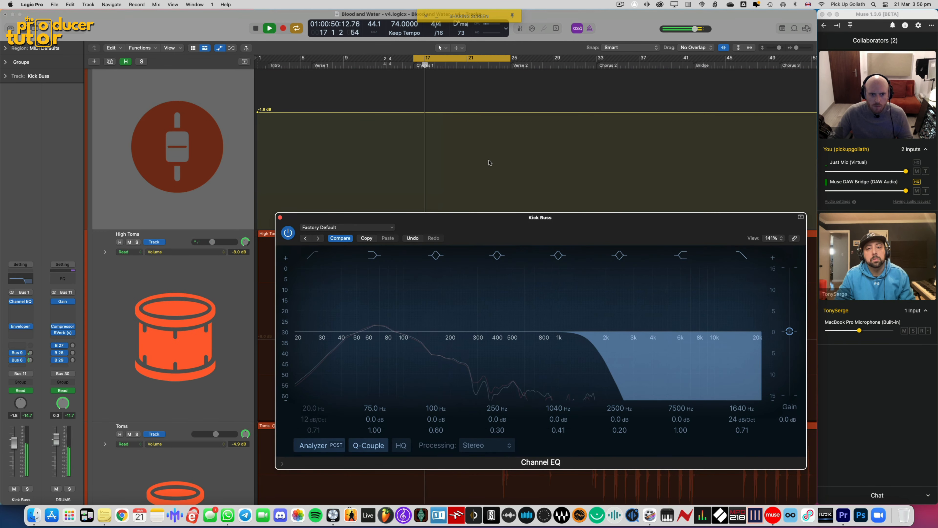
{"action": "scroll", "coordinate": [488, 162], "scroll_direction": "up", "scroll_amount": 3}
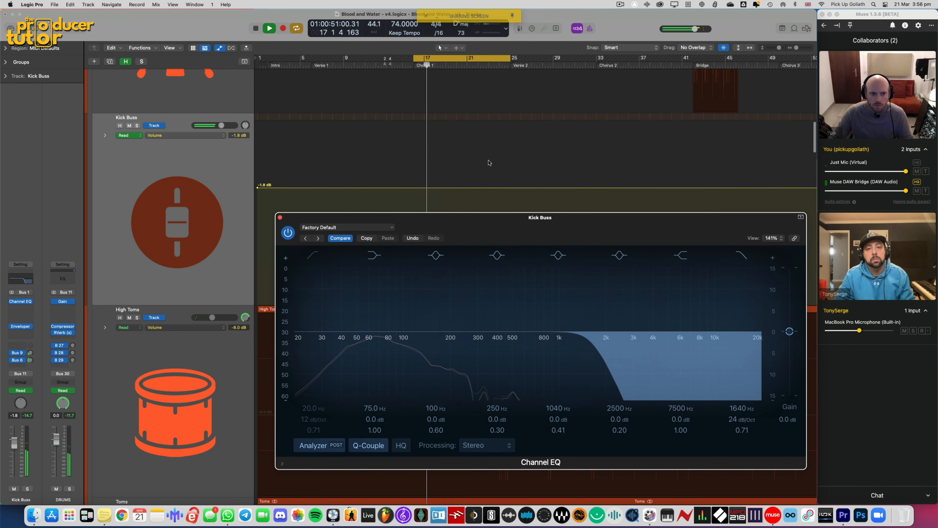
{"action": "left_click", "coordinate": [742, 409]}
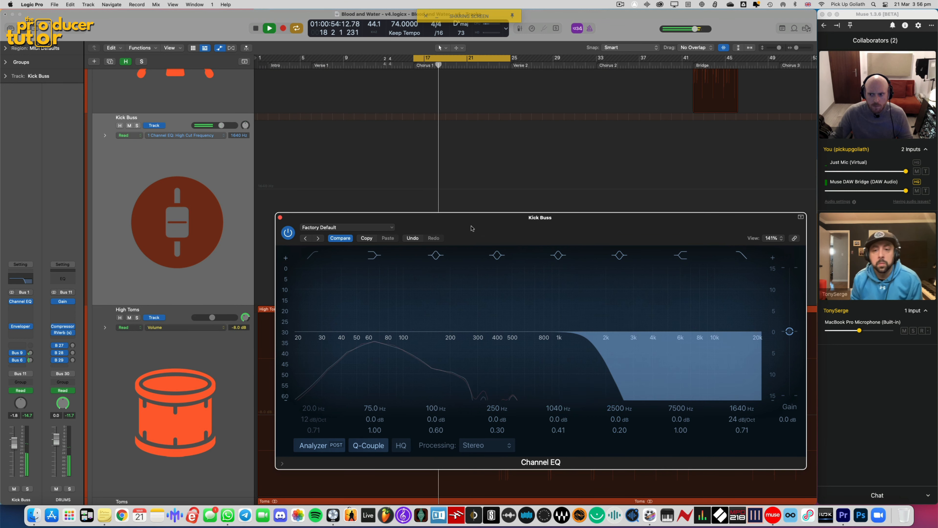
{"action": "left_click", "coordinate": [494, 194]}
{"action": "scroll", "coordinate": [494, 193], "scroll_direction": "down", "scroll_amount": 2}
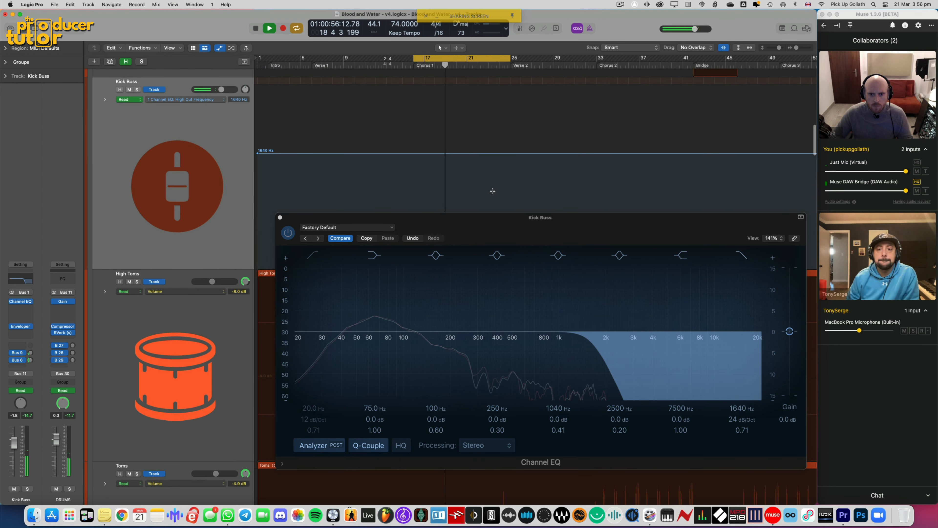
{"action": "scroll", "coordinate": [493, 191], "scroll_direction": "up", "scroll_amount": 3}
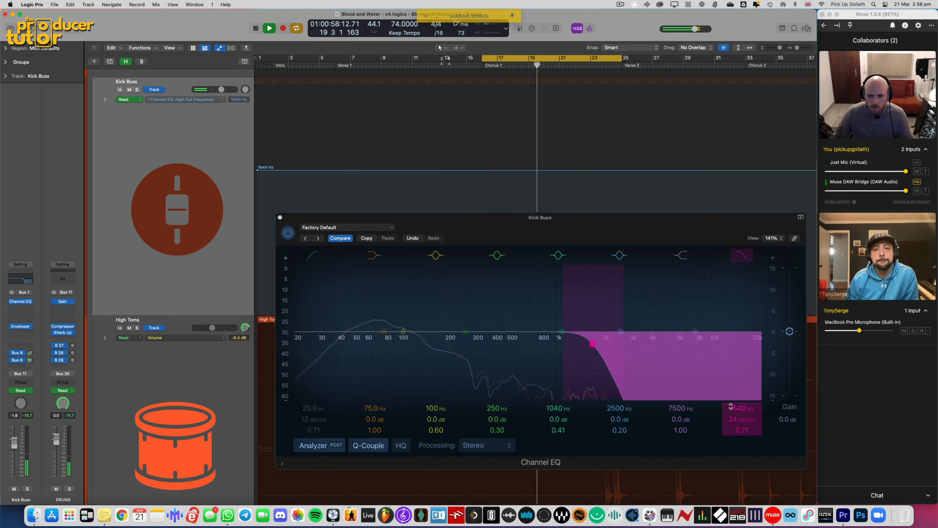
Set the Kick Buss high cut to 1850 Hz and automate it to rise from bar 20, through bar 24, to 20000 Hz at bar 25
{"action": "left_click_drag", "start_coordinate": [593, 344], "coordinate": [600, 344]}
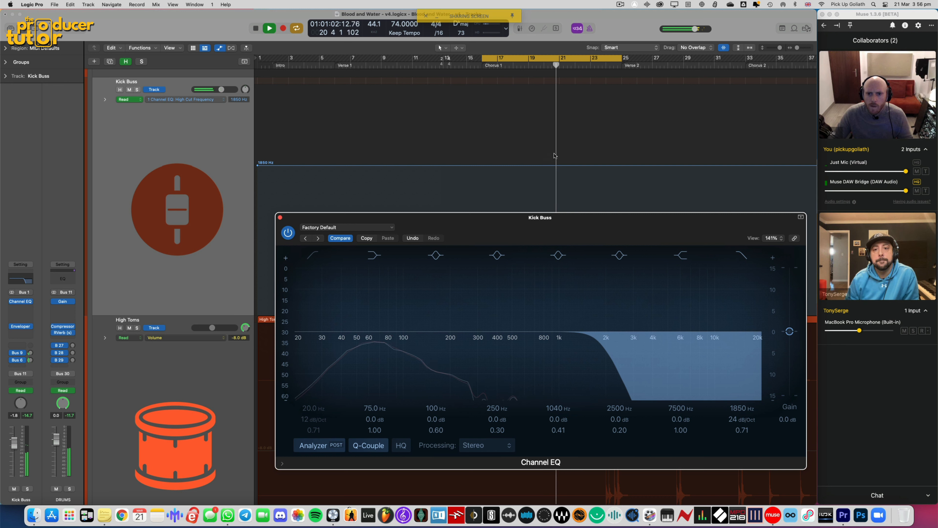
{"action": "key", "text": "super+Right"}
{"action": "key", "text": "super+Down"}
{"action": "key", "text": "super+Down"}
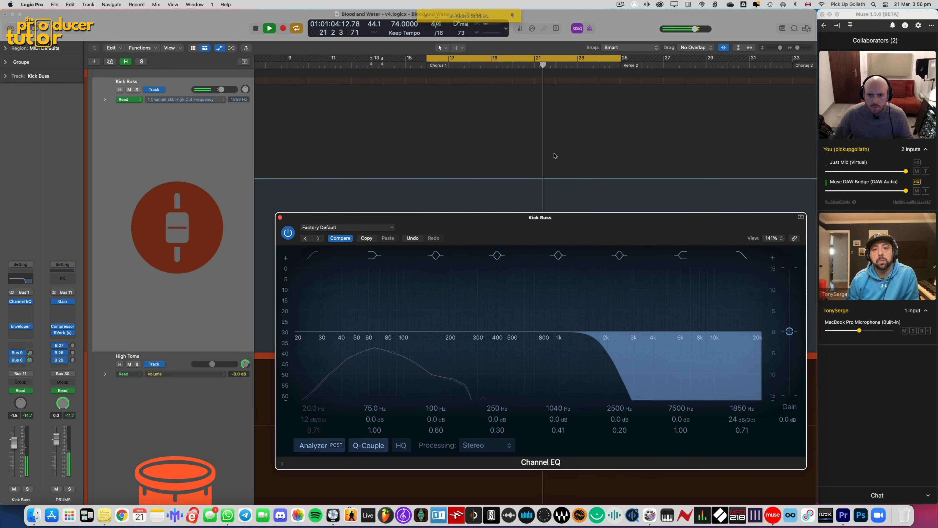
{"action": "left_click_drag", "start_coordinate": [514, 154], "coordinate": [644, 106]}
{"action": "left_click", "coordinate": [605, 178]}
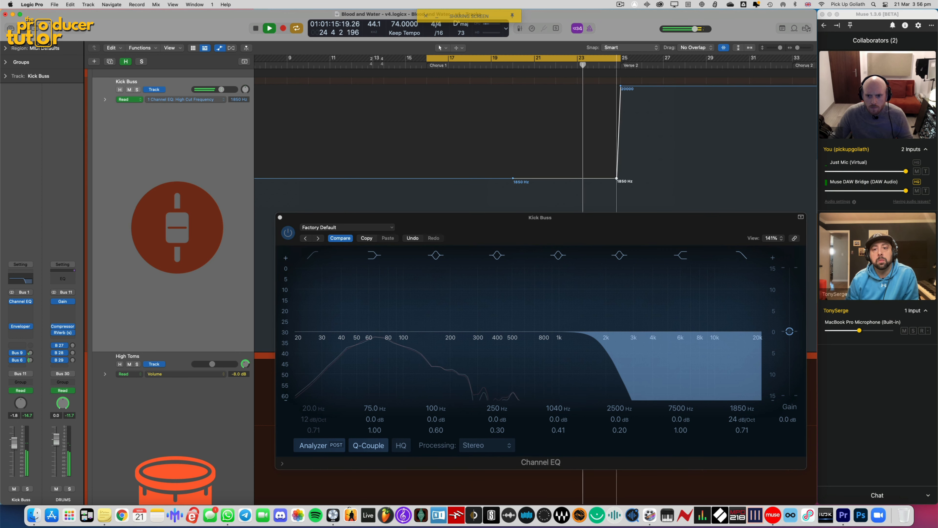
{"action": "left_click_drag", "start_coordinate": [616, 178], "coordinate": [599, 138]}
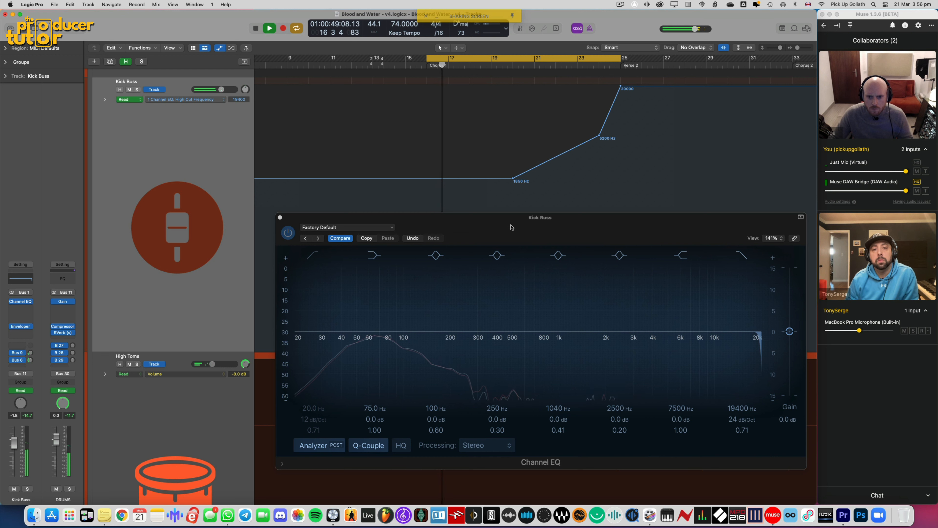
Restart playback at Chorus 1 and close the Kick Buss Channel EQ window
{"action": "key", "text": "space"}
{"action": "left_click_drag", "start_coordinate": [484, 222], "coordinate": [473, 219]}
{"action": "key", "text": "space"}
{"action": "left_click", "coordinate": [269, 213]}
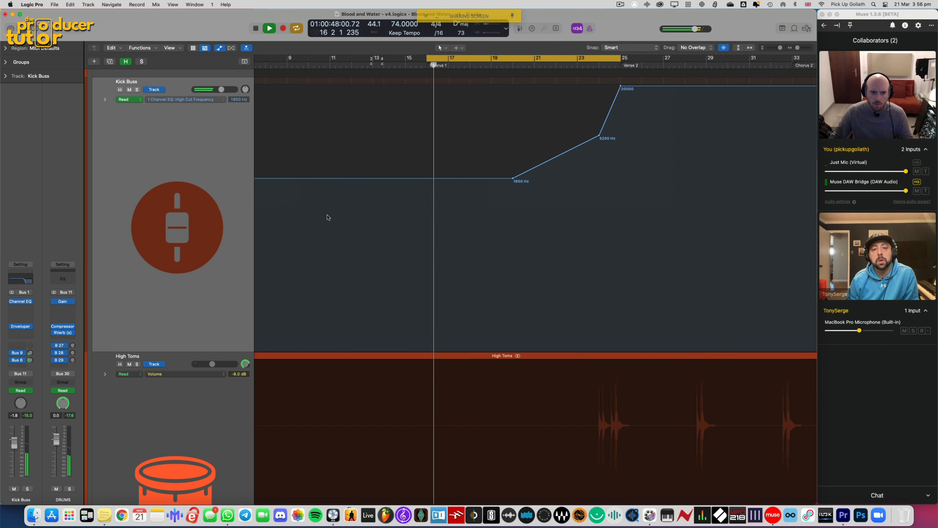
{"action": "key", "text": "x"}
{"action": "key", "text": "x"}
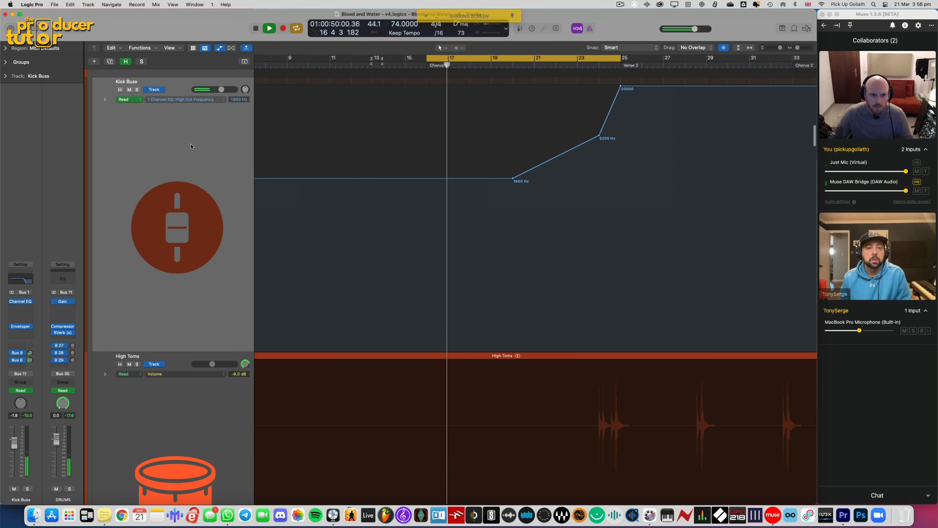
Hide track automation and collapse the DRUMS track stack
{"action": "key", "text": "a"}
{"action": "scroll", "coordinate": [184, 139], "scroll_direction": "up", "scroll_amount": 20}
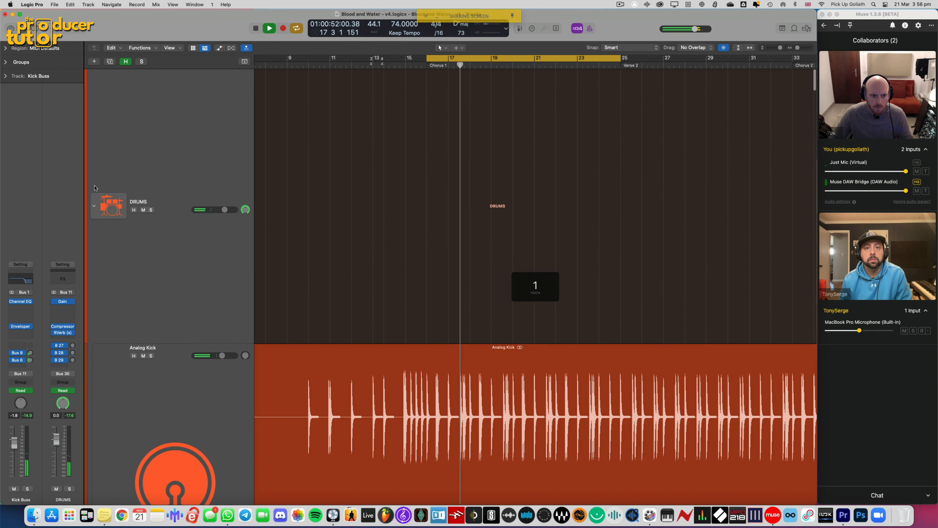
{"action": "left_click", "coordinate": [95, 188]}
Reduce the track heights around the Lead Vox track and show its volume automation
{"action": "scroll", "coordinate": [144, 177], "scroll_direction": "down", "scroll_amount": 20}
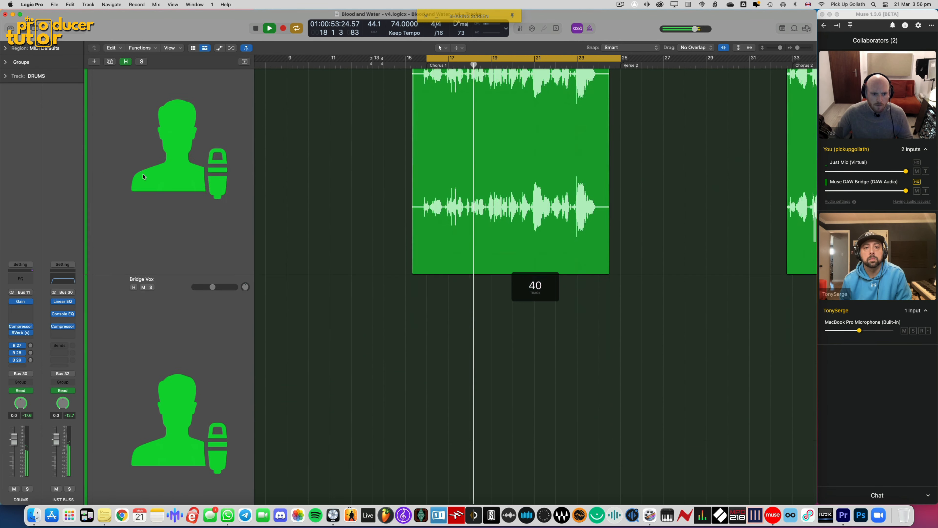
{"action": "scroll", "coordinate": [144, 177], "scroll_direction": "down", "scroll_amount": 2}
{"action": "key", "text": "super+Up"}
{"action": "key", "text": "super+Up"}
{"action": "key", "text": "super+Up"}
{"action": "key", "text": "super+Up"}
{"action": "key", "text": "super+Up"}
{"action": "key", "text": "super+Up"}
{"action": "key", "text": "super+Up"}
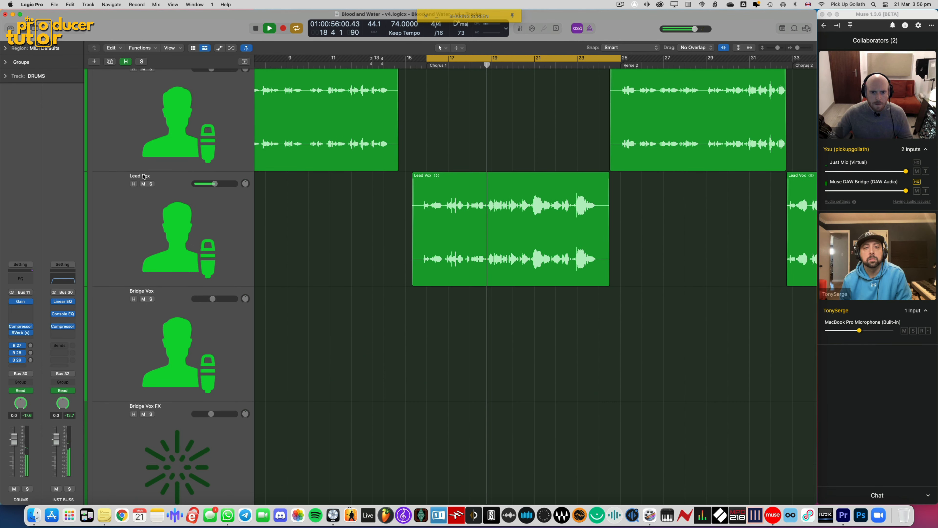
{"action": "key", "text": "super+Left"}
{"action": "key", "text": "super+Left"}
{"action": "key", "text": "super+Left"}
{"action": "key", "text": "super+Left"}
{"action": "key", "text": "a"}
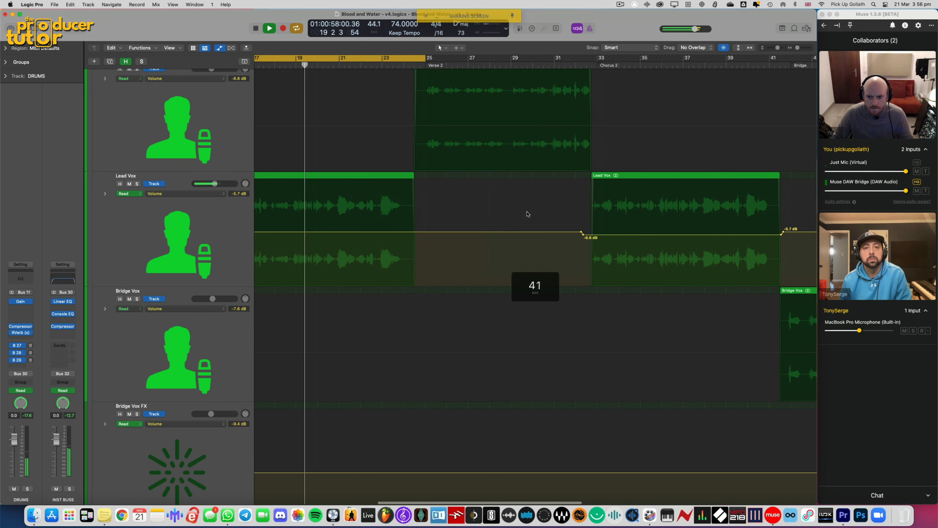
Lower the Lead Vox volume line across Chorus 1, up to the Chorus 2 drop, to about -6.3 dB
{"action": "scroll", "coordinate": [527, 214], "scroll_direction": "right", "scroll_amount": 2}
{"action": "scroll", "coordinate": [513, 217], "scroll_direction": "left", "scroll_amount": 10}
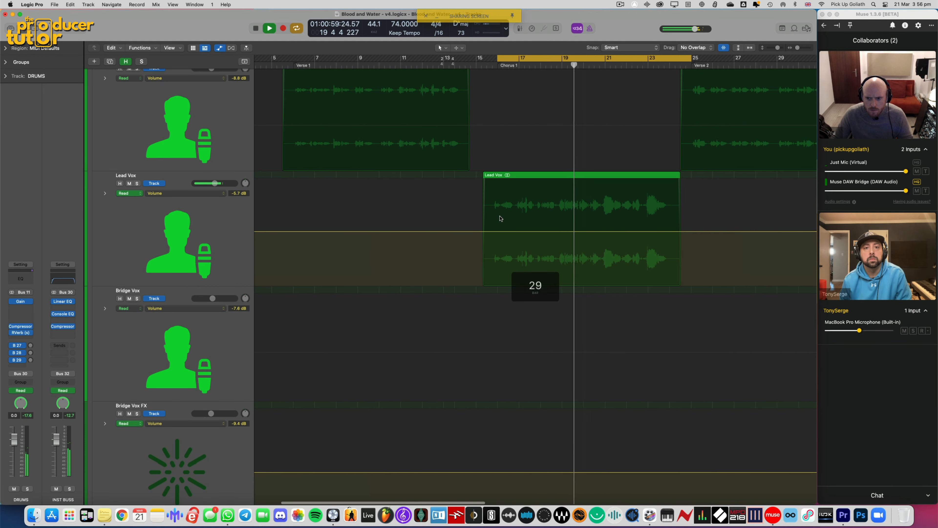
{"action": "scroll", "coordinate": [768, 241], "scroll_direction": "right", "scroll_amount": 3}
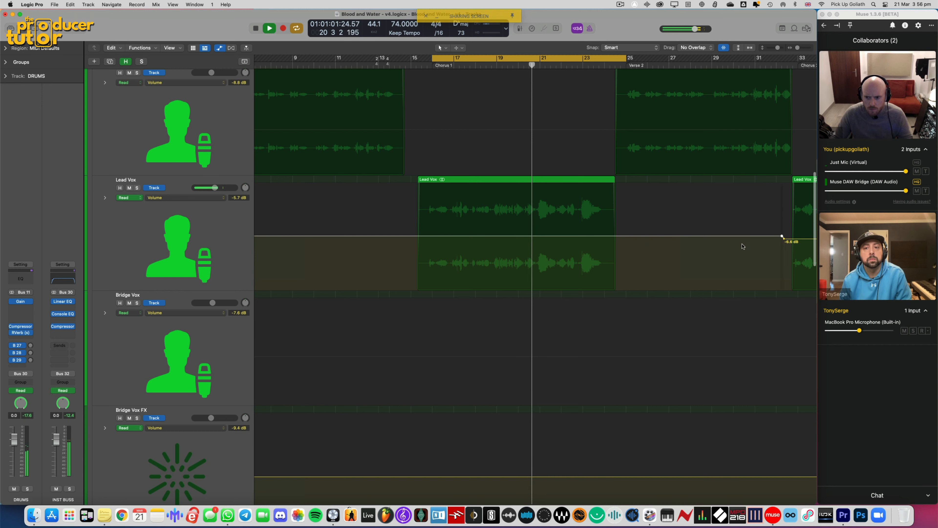
{"action": "scroll", "coordinate": [641, 253], "scroll_direction": "left", "scroll_amount": 5}
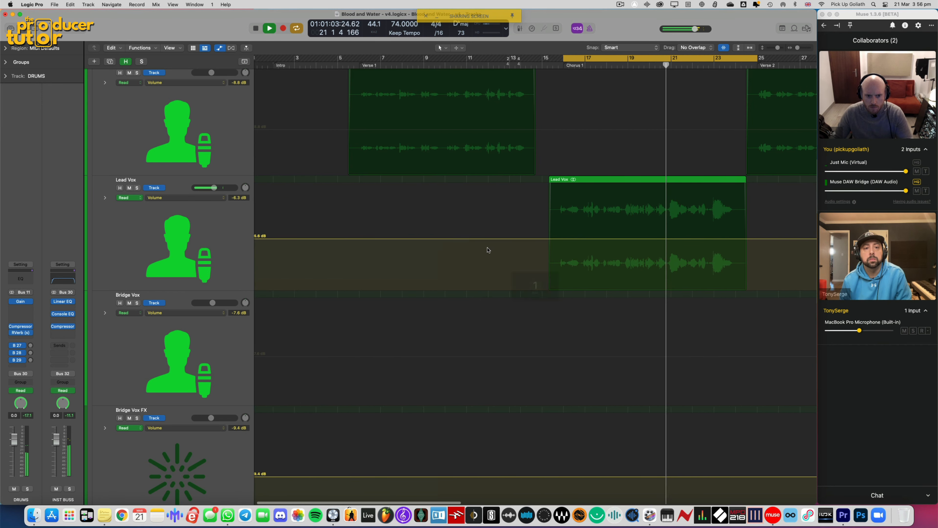
{"action": "scroll", "coordinate": [487, 250], "scroll_direction": "right", "scroll_amount": 3}
Select the Chorus 1 range on the BV stack and lower its volume automation there to -1.6 dB
{"action": "scroll", "coordinate": [481, 250], "scroll_direction": "down", "scroll_amount": 10}
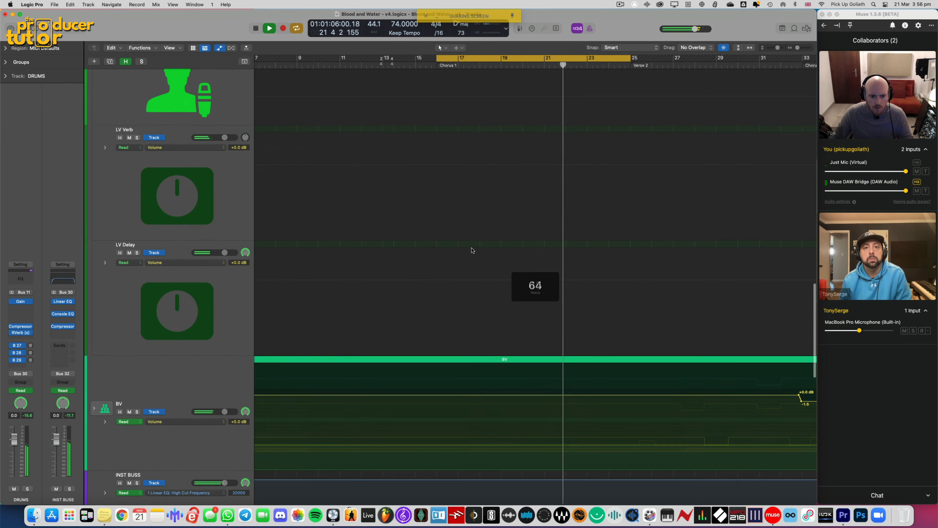
{"action": "scroll", "coordinate": [471, 250], "scroll_direction": "down", "scroll_amount": 3}
{"action": "left_click", "coordinate": [472, 326]}
{"action": "scroll", "coordinate": [473, 326], "scroll_direction": "right", "scroll_amount": 1}
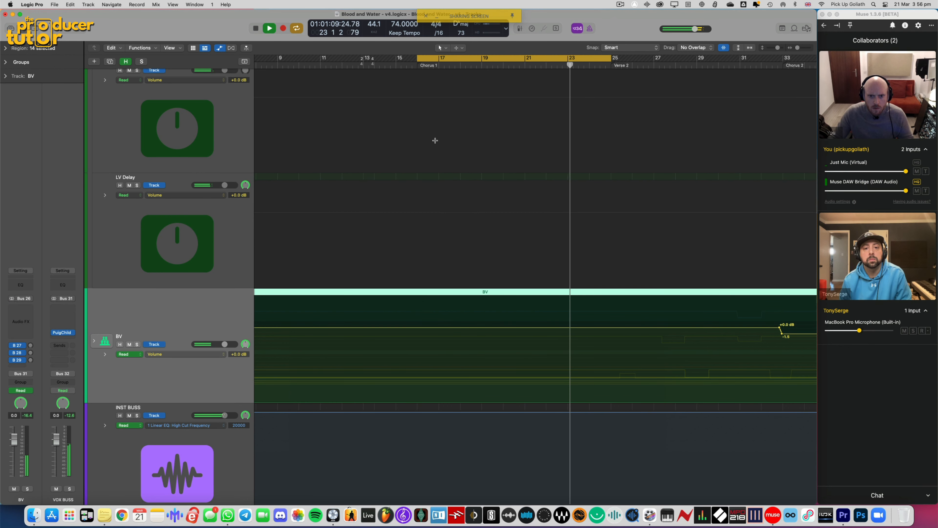
{"action": "left_click_drag", "start_coordinate": [419, 336], "coordinate": [620, 338]}
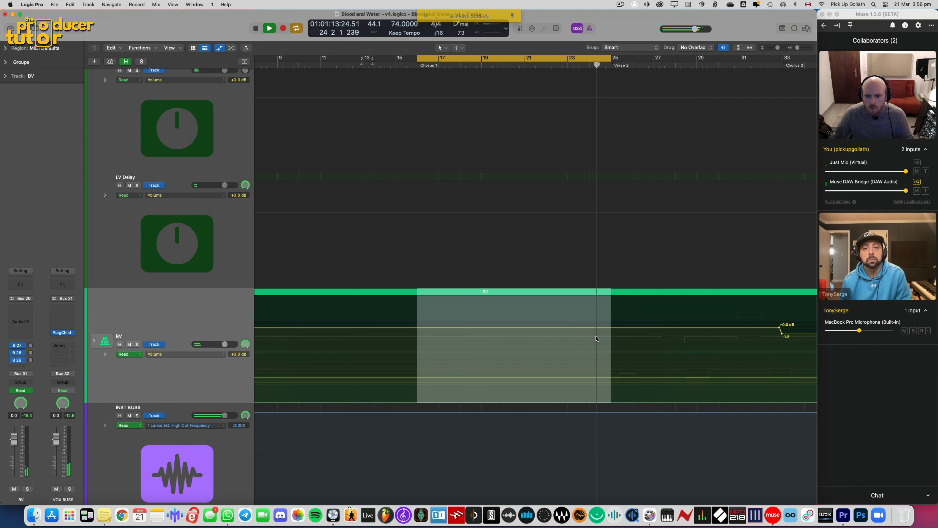
{"action": "left_click_drag", "start_coordinate": [563, 327], "coordinate": [549, 335]}
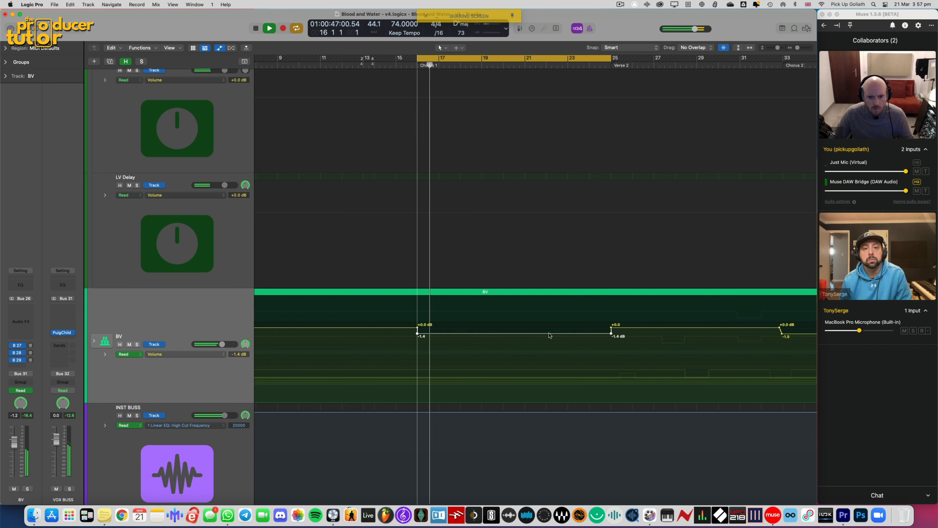
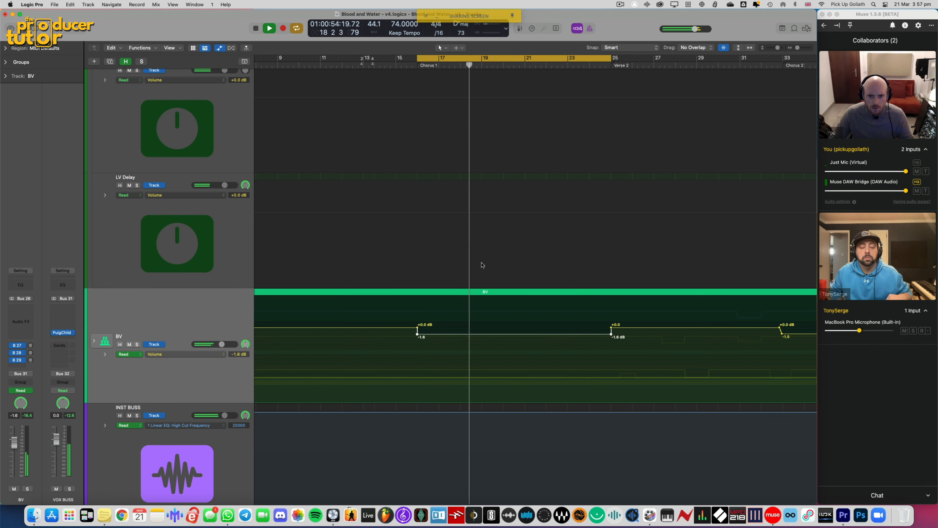
Shrink the track heights to fit more tracks and hide track automation
{"action": "scroll", "coordinate": [482, 264], "scroll_direction": "up", "scroll_amount": 2}
{"action": "key", "text": "super+Up"}
{"action": "key", "text": "super+Up"}
{"action": "key", "text": "super+Up"}
{"action": "key", "text": "super+Up"}
{"action": "key", "text": "super+Up"}
{"action": "key", "text": "super+Up"}
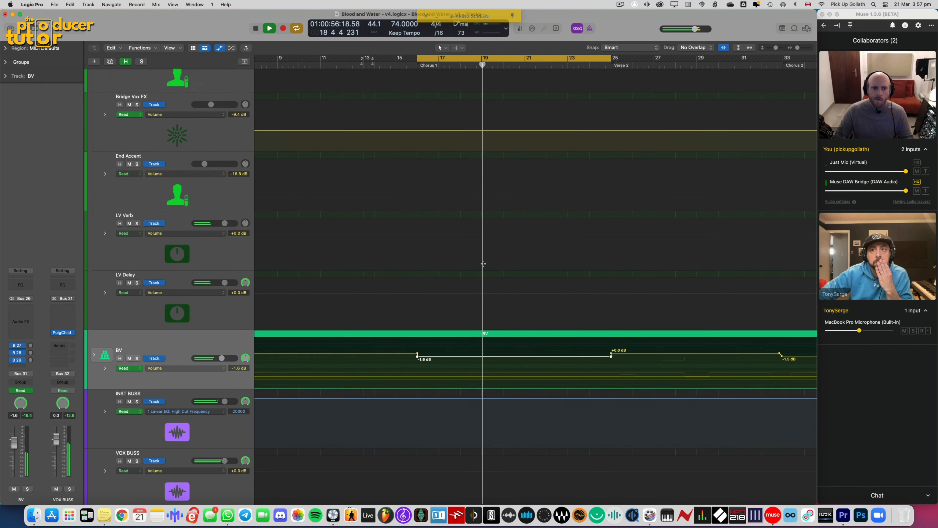
{"action": "key", "text": "a"}
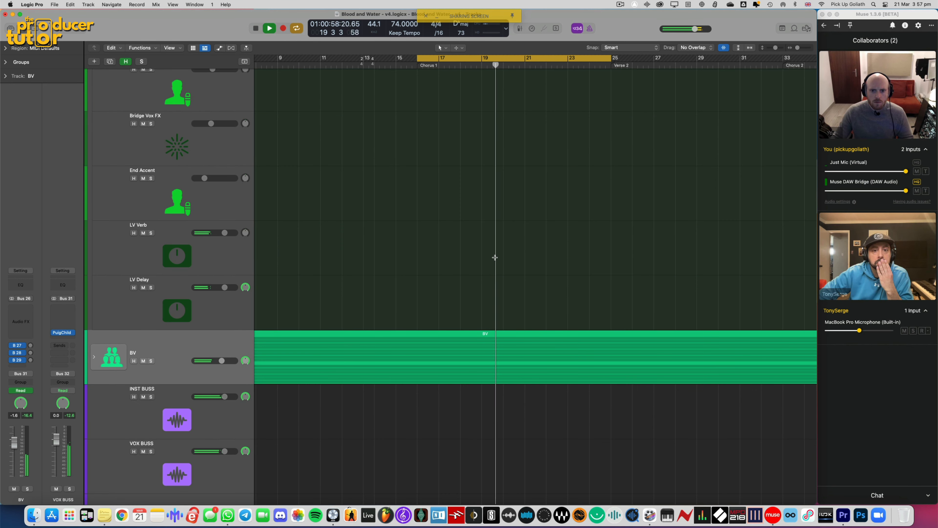
Expand the DRUMS and KEYS stacks and select the Synth - Wave Space track
{"action": "scroll", "coordinate": [495, 257], "scroll_direction": "up", "scroll_amount": 15}
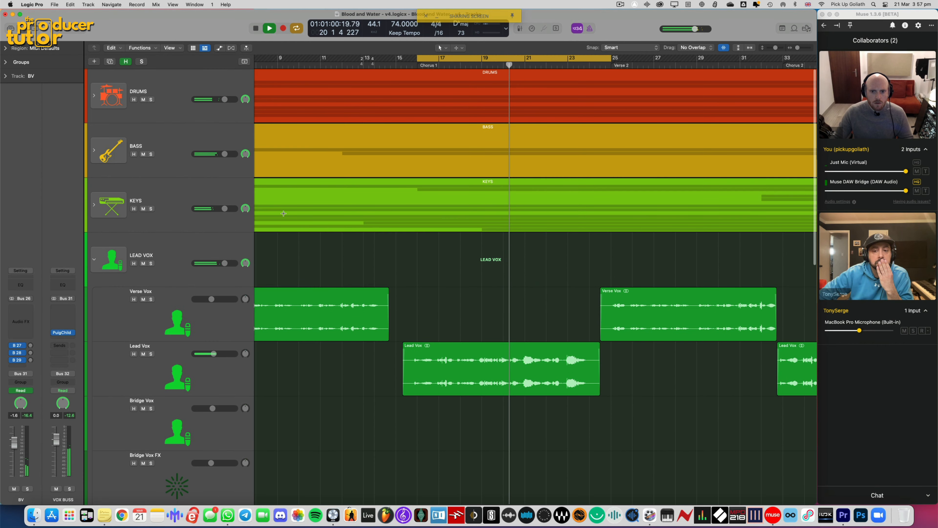
{"action": "left_click", "coordinate": [95, 96]}
{"action": "scroll", "coordinate": [445, 206], "scroll_direction": "down", "scroll_amount": 15}
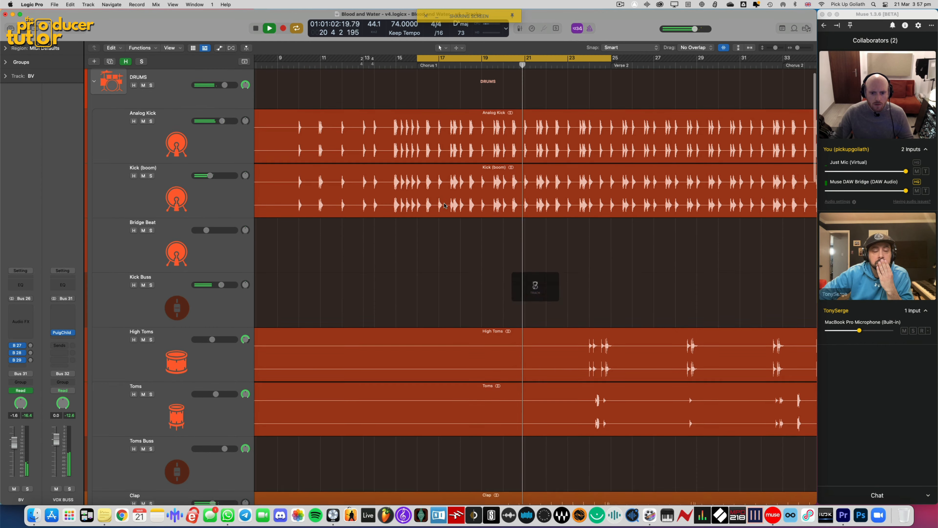
{"action": "scroll", "coordinate": [445, 206], "scroll_direction": "down", "scroll_amount": 7}
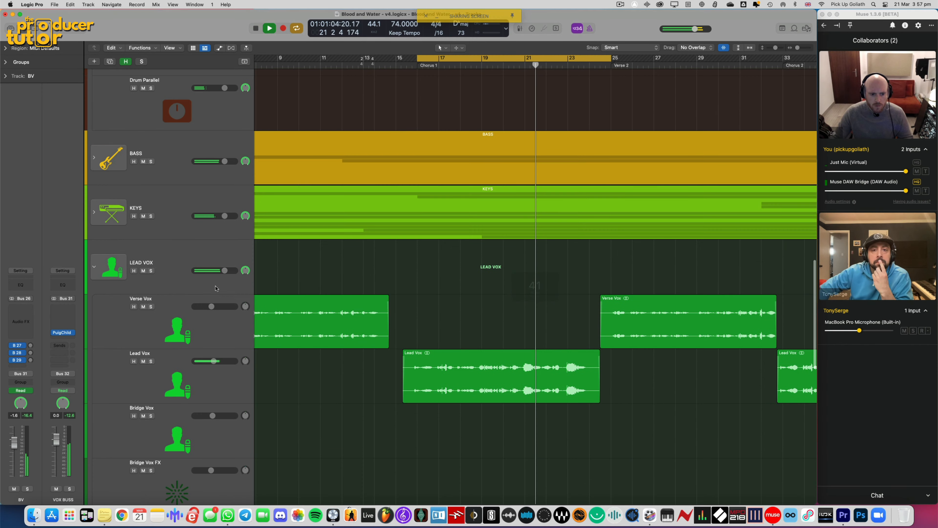
{"action": "left_click", "coordinate": [95, 211]}
{"action": "scroll", "coordinate": [439, 227], "scroll_direction": "down", "scroll_amount": 1}
{"action": "scroll", "coordinate": [439, 227], "scroll_direction": "down", "scroll_amount": 10}
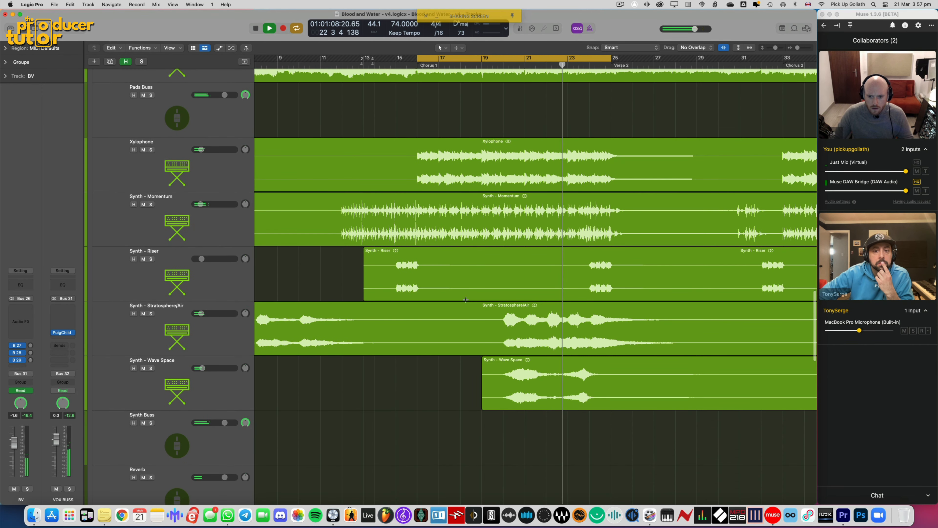
{"action": "left_click", "coordinate": [253, 377]}
{"action": "scroll", "coordinate": [388, 332], "scroll_direction": "down", "scroll_amount": 3}
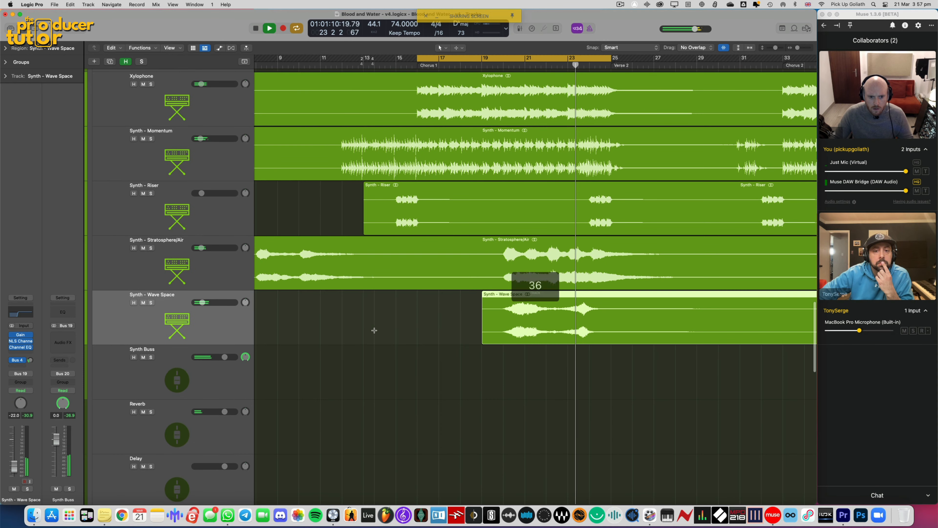
Show track automation and lower the Synth - Wave Space volume to -33.2 dB up to about bar 22, before it ramps to -22.0 dB
{"action": "scroll", "coordinate": [408, 320], "scroll_direction": "right", "scroll_amount": 5}
{"action": "key", "text": "a"}
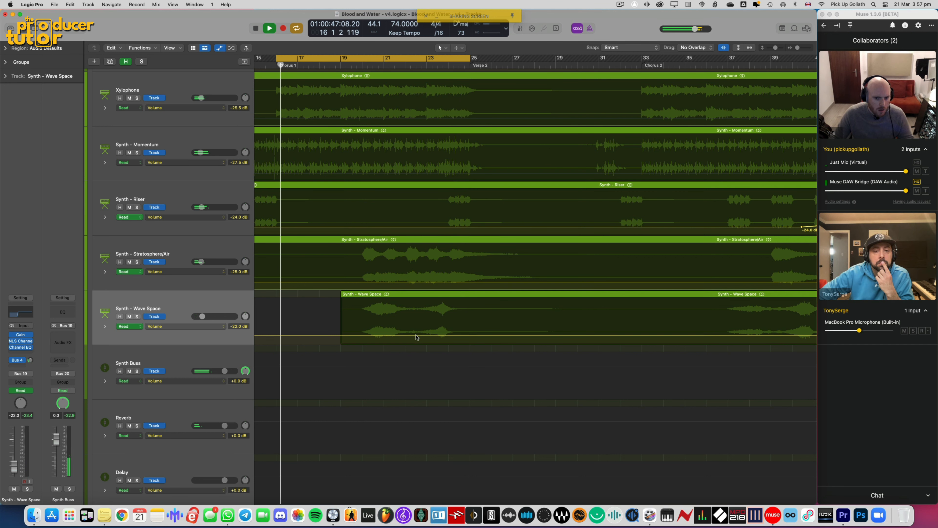
{"action": "left_click_drag", "start_coordinate": [395, 335], "coordinate": [390, 339]}
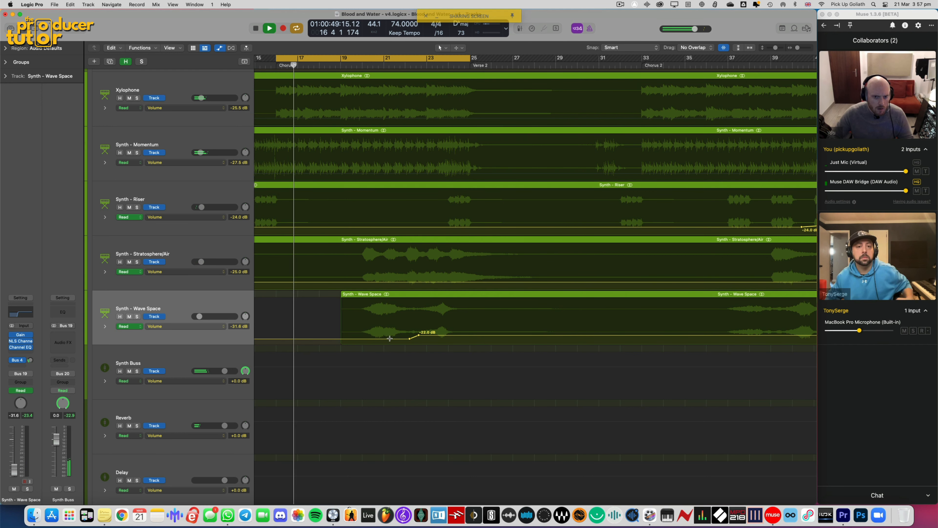
{"action": "key", "text": "super+Right"}
{"action": "key", "text": "super+Down"}
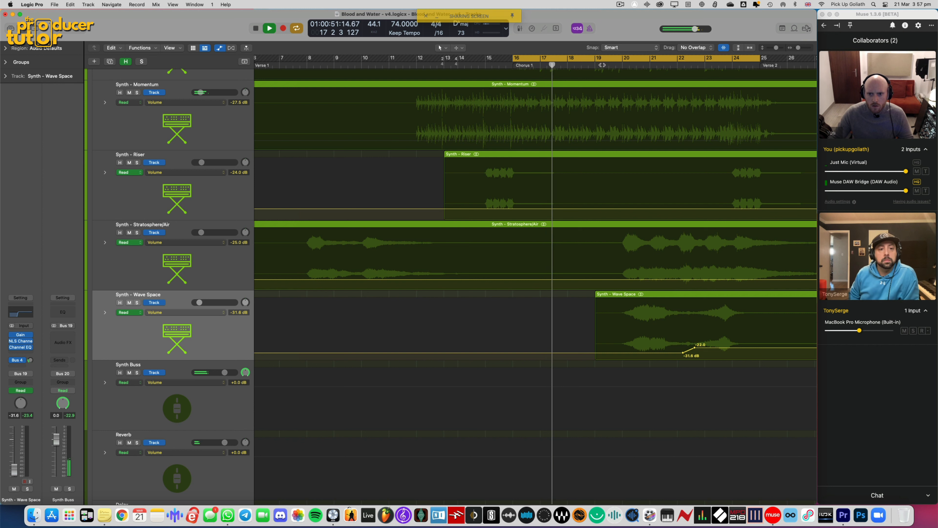
{"action": "left_click", "coordinate": [602, 66]}
{"action": "key", "text": "super+Right"}
{"action": "key", "text": "super+Down"}
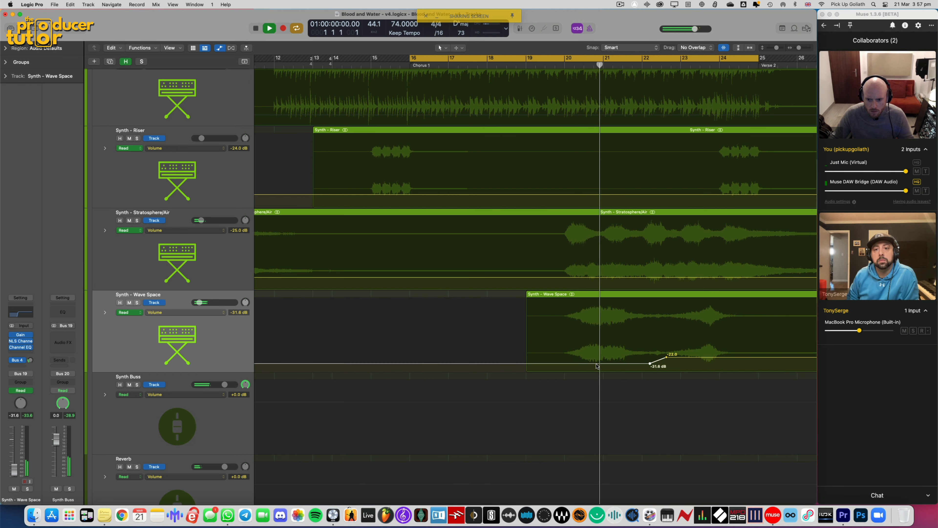
{"action": "left_click_drag", "start_coordinate": [598, 366], "coordinate": [597, 367]}
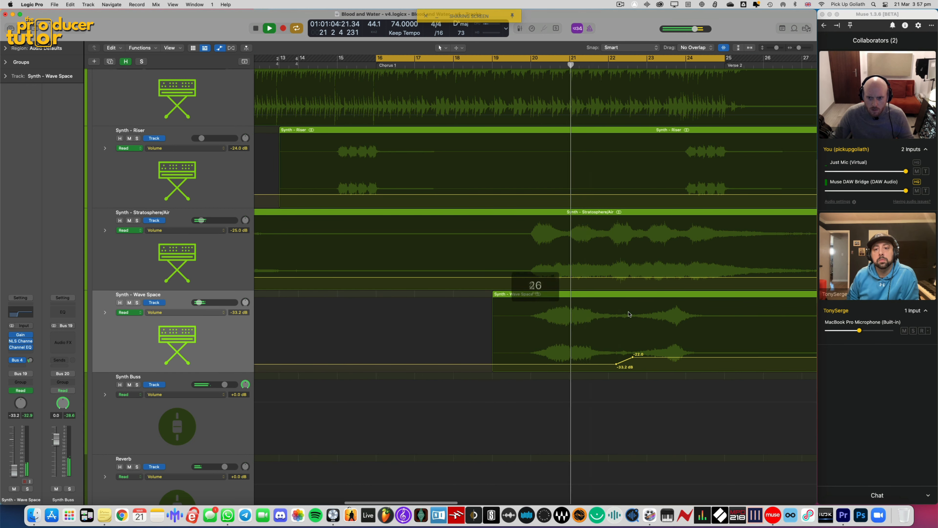
Collapse the KEYS stack
{"action": "scroll", "coordinate": [630, 313], "scroll_direction": "up", "scroll_amount": 5}
{"action": "scroll", "coordinate": [629, 313], "scroll_direction": "right", "scroll_amount": 5}
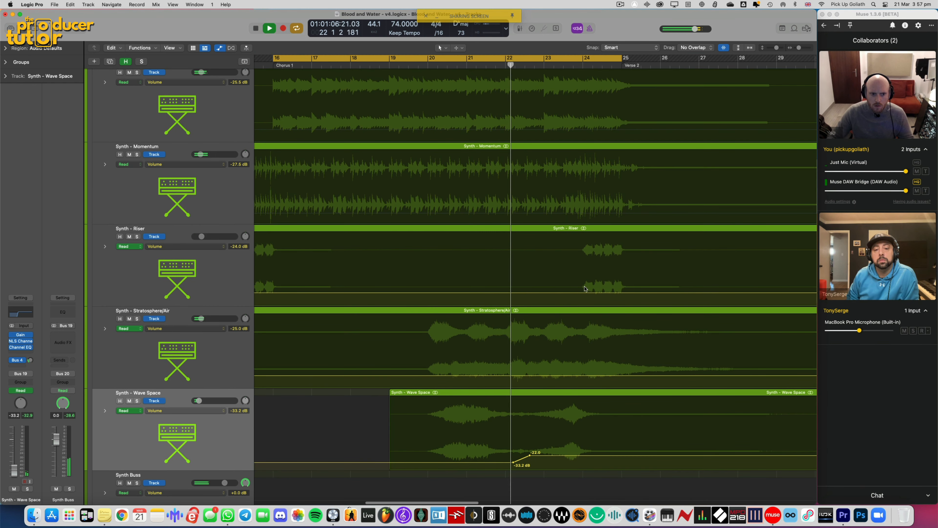
{"action": "scroll", "coordinate": [353, 268], "scroll_direction": "up", "scroll_amount": 10}
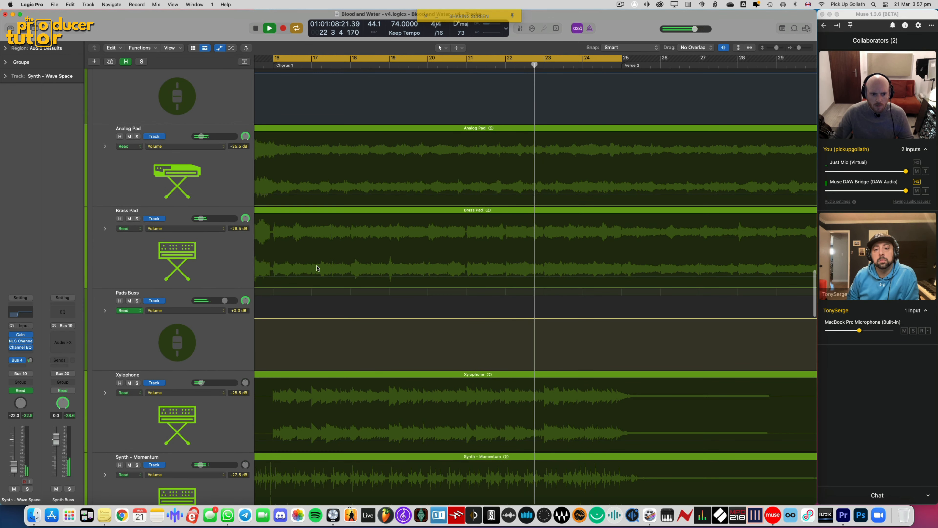
{"action": "scroll", "coordinate": [123, 138], "scroll_direction": "up", "scroll_amount": 10}
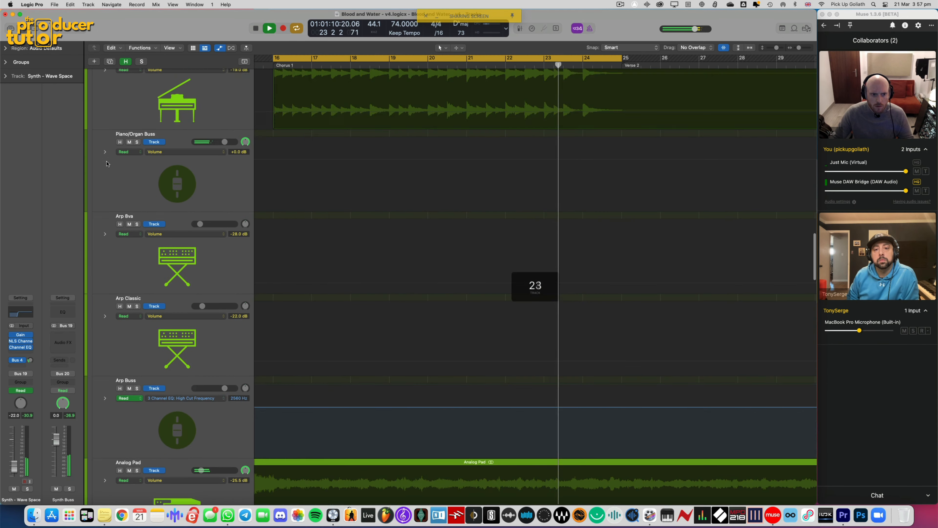
{"action": "left_click", "coordinate": [99, 236]}
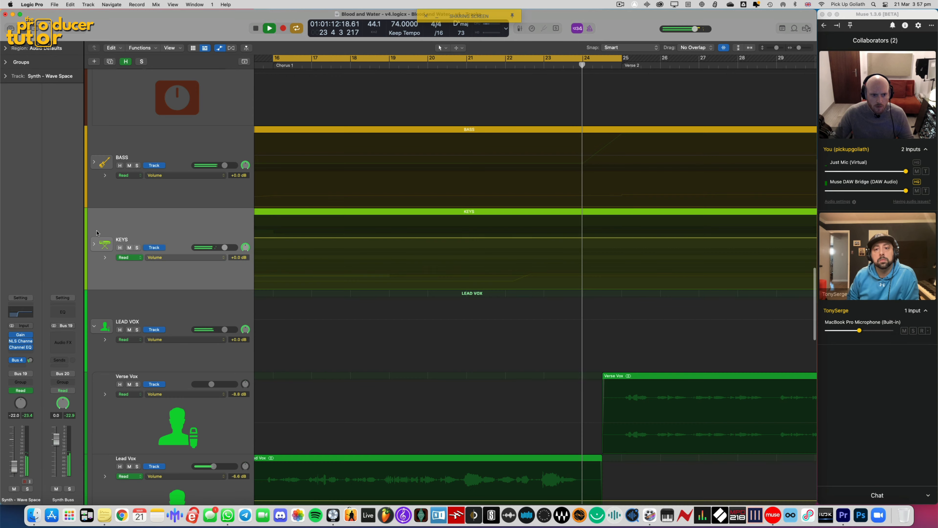
Shorten the cycle range to bars 20 to 25 and restart playback to hear the drums there
{"action": "scroll", "coordinate": [234, 121], "scroll_direction": "up", "scroll_amount": 15}
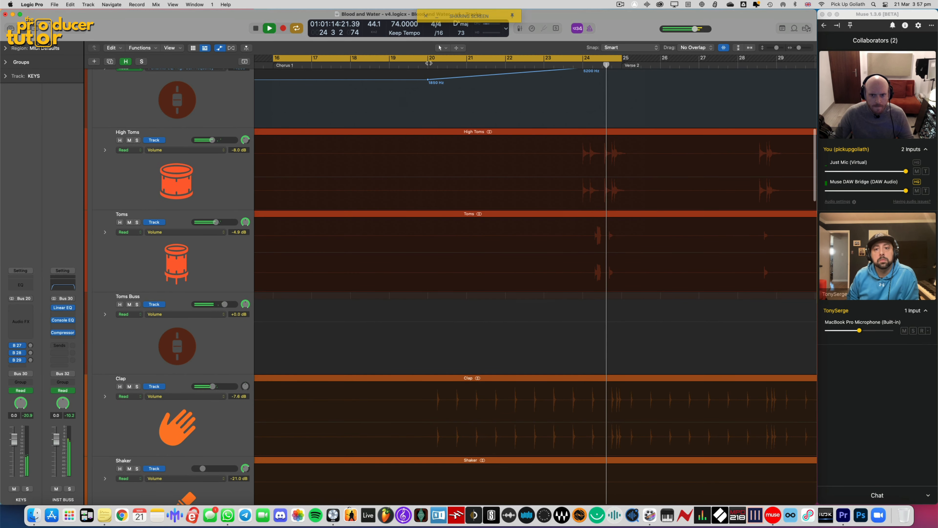
{"action": "left_click_drag", "start_coordinate": [428, 62], "coordinate": [619, 63]}
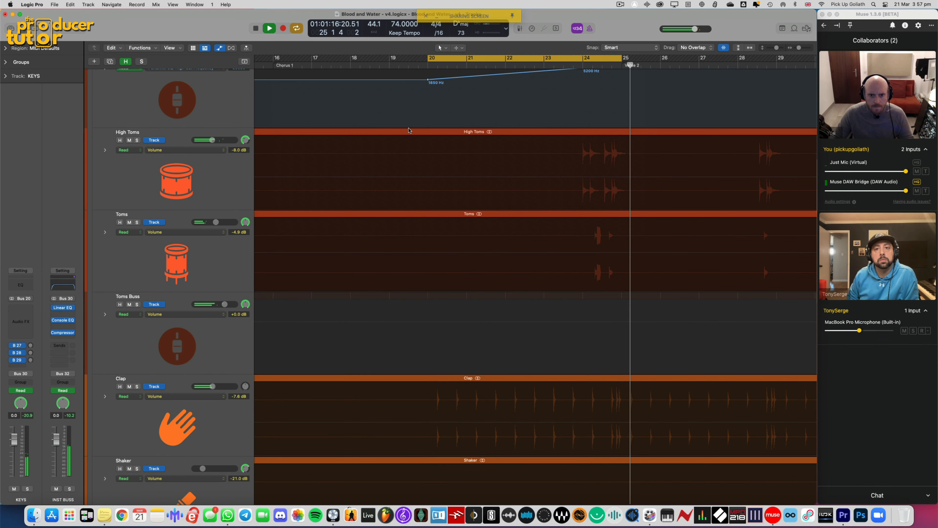
{"action": "key", "text": "space"}
{"action": "scroll", "coordinate": [230, 137], "scroll_direction": "up", "scroll_amount": 5}
{"action": "key", "text": "space"}
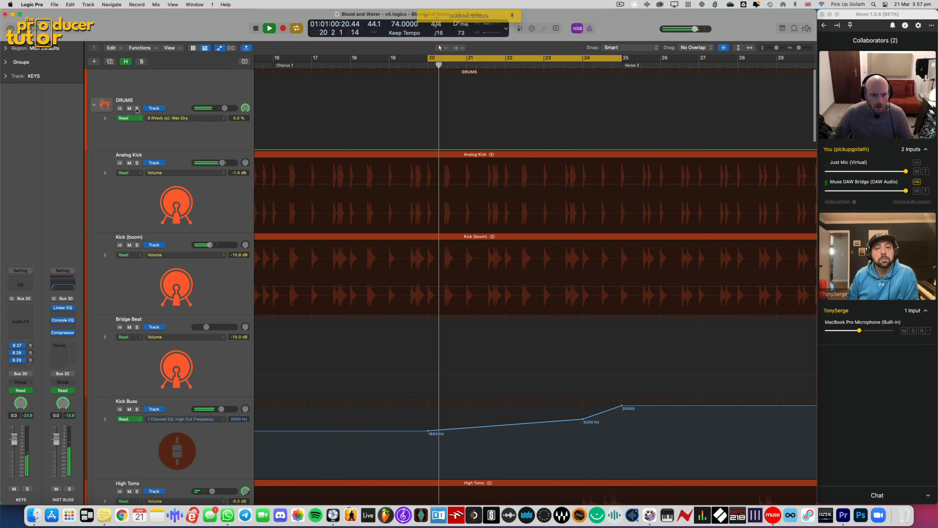
Add a Channel EQ to the Clap track and set its high cut to 3860 Hz at 24 dB/Oct
{"action": "scroll", "coordinate": [299, 147], "scroll_direction": "down", "scroll_amount": 10}
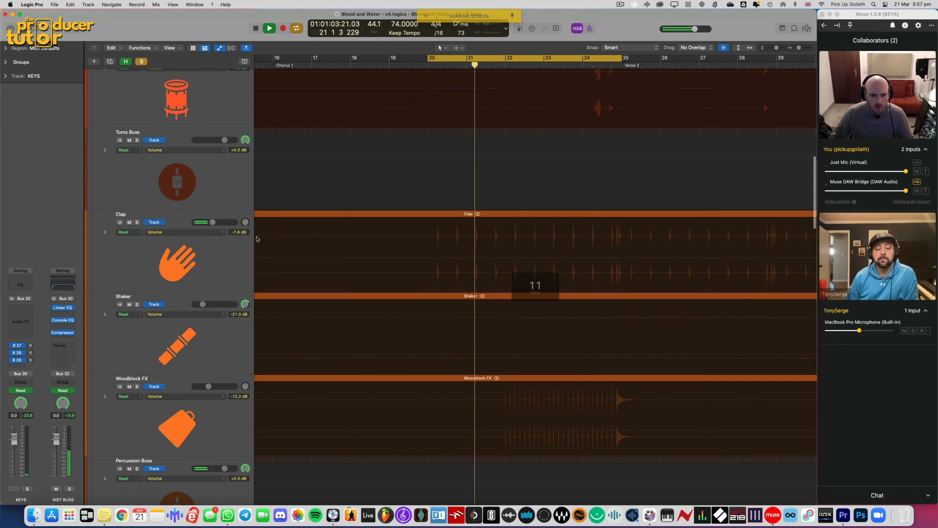
{"action": "left_click", "coordinate": [258, 239]}
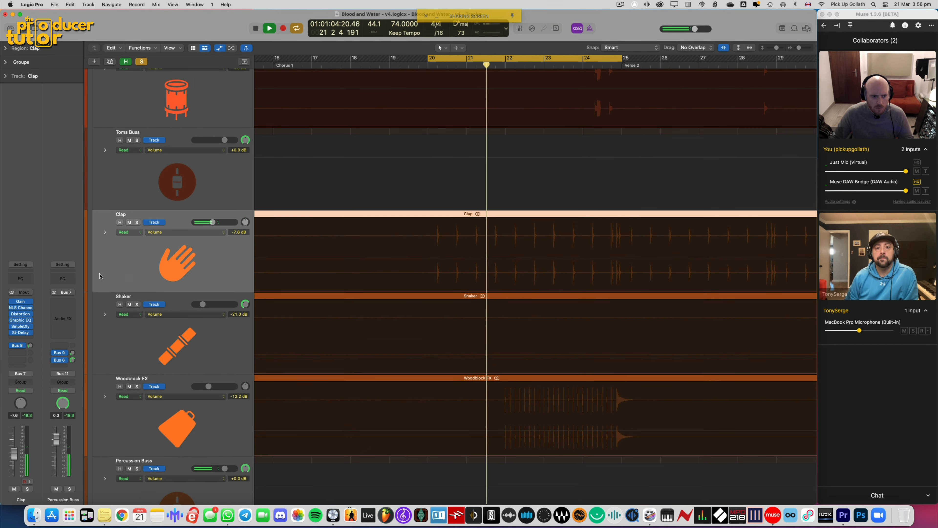
{"action": "left_click", "coordinate": [20, 278]}
{"action": "left_click_drag", "start_coordinate": [592, 118], "coordinate": [295, 176]}
{"action": "left_click", "coordinate": [460, 202]}
{"action": "mouse_move", "coordinate": [462, 292]}
{"action": "left_mouse_down"}
{"action": "mouse_move", "coordinate": [341, 304]}
{"action": "mouse_move", "coordinate": [350, 303]}
{"action": "left_mouse_up"}
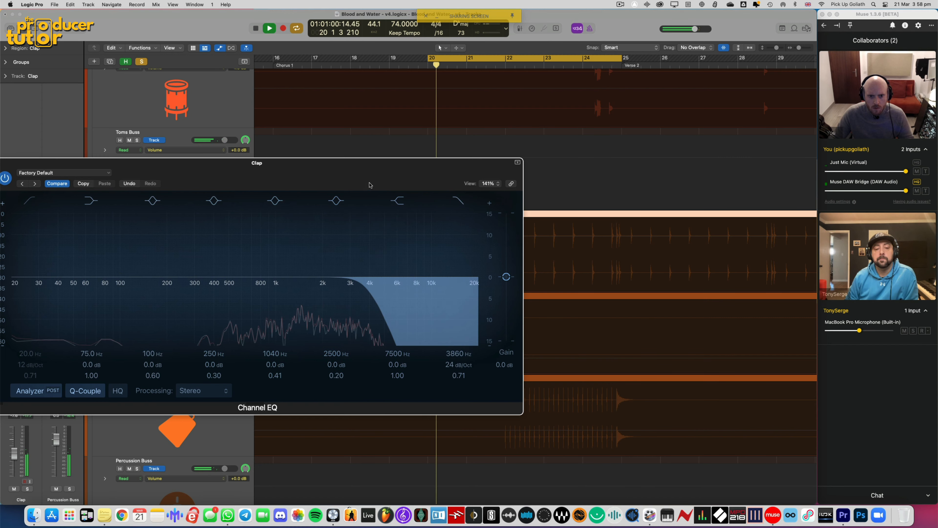
{"action": "left_click_drag", "start_coordinate": [373, 185], "coordinate": [509, 322]}
Automate the Clap's high cut to rise from 3860 Hz just after bar 22 to 20000 Hz before bar 25, and close the EQ
{"action": "left_click", "coordinate": [464, 248]}
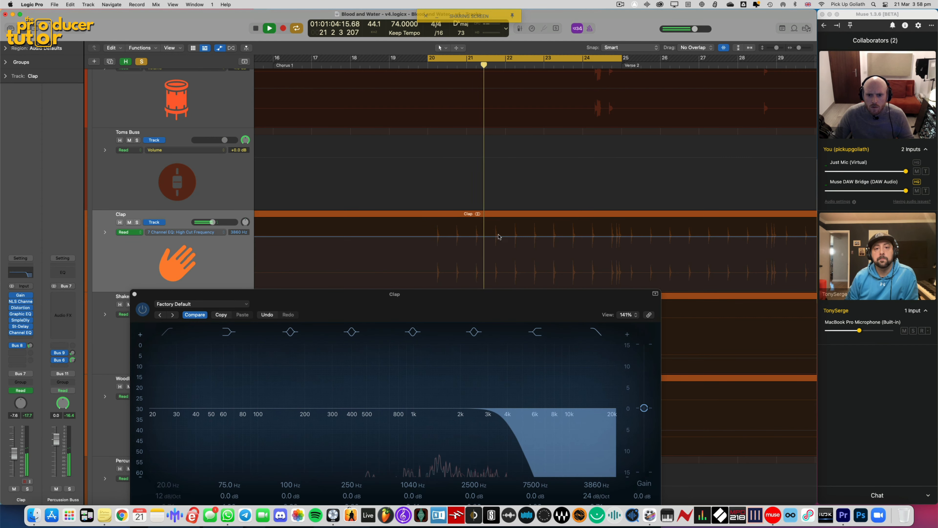
{"action": "left_click", "coordinate": [511, 236]}
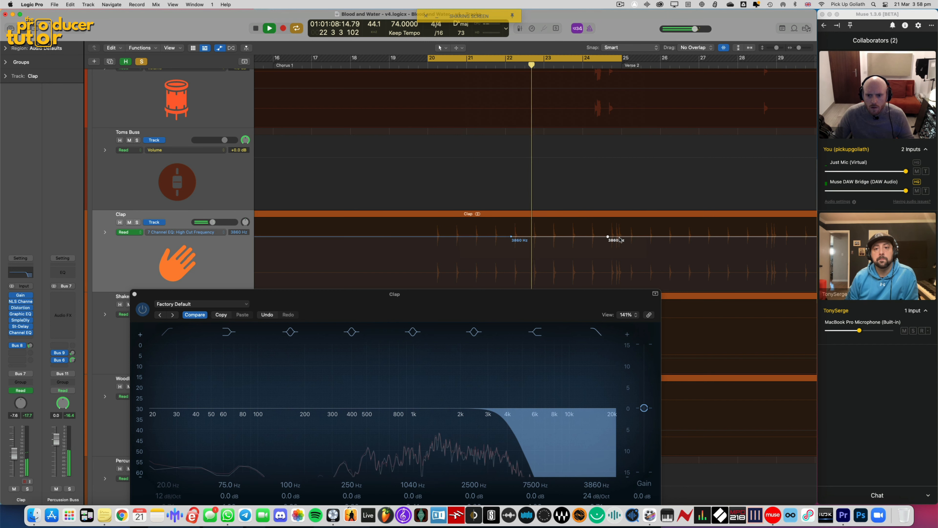
{"action": "left_click", "coordinate": [608, 219]}
{"action": "left_click_drag", "start_coordinate": [285, 295], "coordinate": [339, 167]}
{"action": "left_click", "coordinate": [188, 166]}
Open the Channel EQ on the Woodblock FX track and turn on its high cut
{"action": "scroll", "coordinate": [303, 269], "scroll_direction": "down", "scroll_amount": 4}
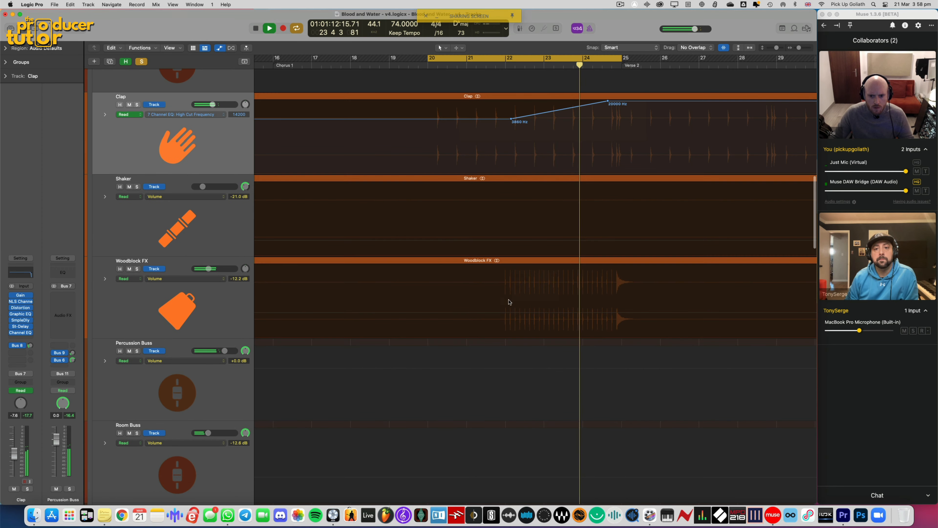
{"action": "left_click", "coordinate": [224, 305]}
{"action": "left_click", "coordinate": [20, 333]}
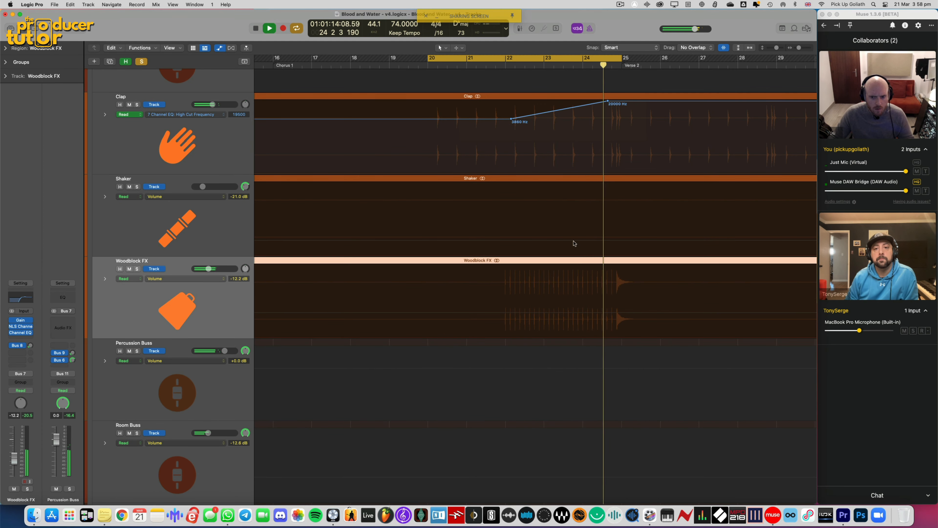
{"action": "left_click", "coordinate": [756, 142]}
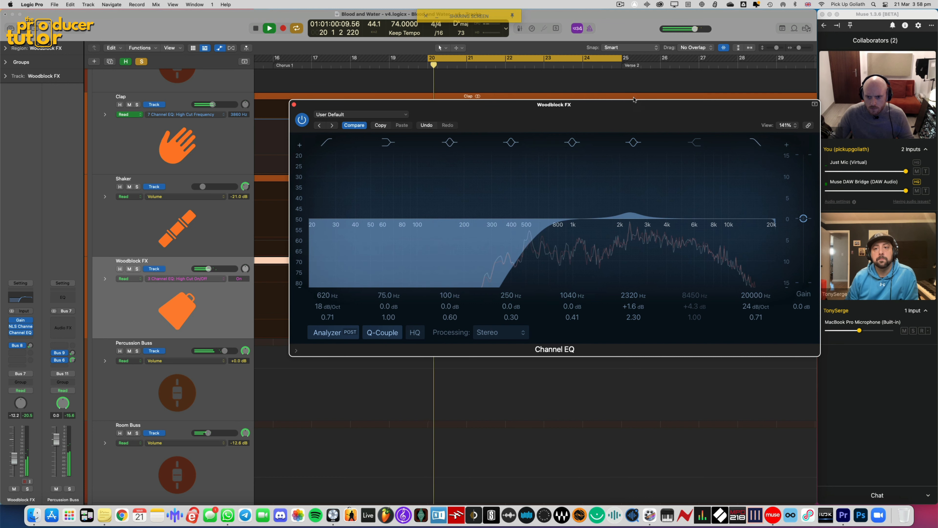
{"action": "left_click_drag", "start_coordinate": [631, 110], "coordinate": [593, 314]}
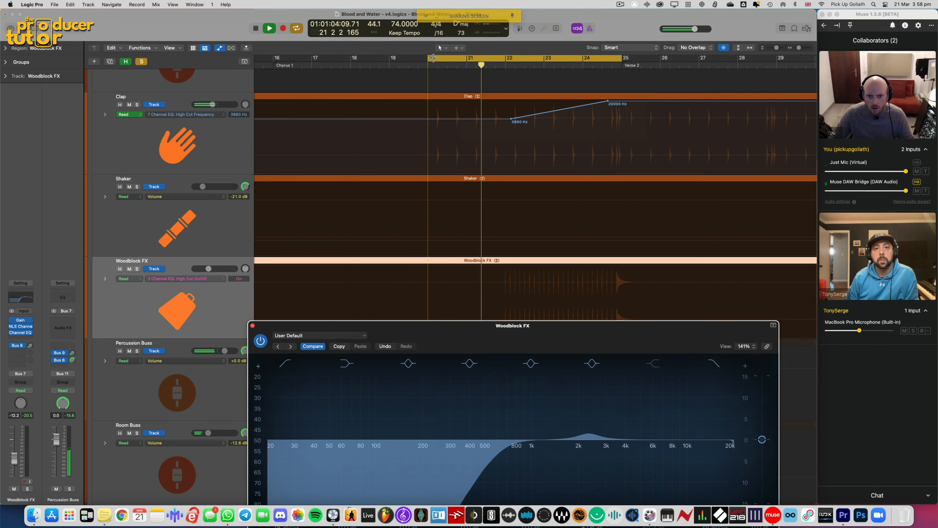
Start the cycle range at bar 22 and set the Woodblock FX high cut to 2900 Hz
{"action": "left_click_drag", "start_coordinate": [431, 58], "coordinate": [506, 58]}
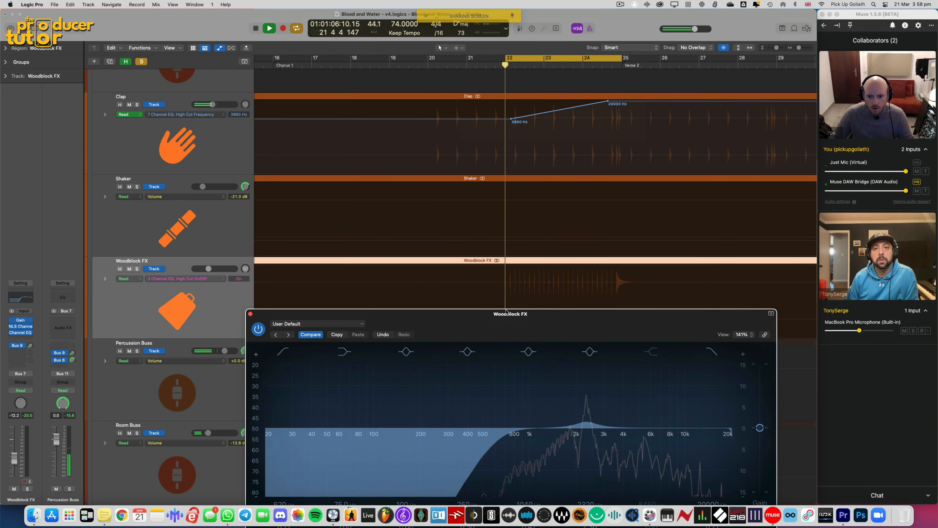
{"action": "left_click_drag", "start_coordinate": [506, 326], "coordinate": [463, 179]}
{"action": "left_click_drag", "start_coordinate": [620, 317], "coordinate": [548, 319]}
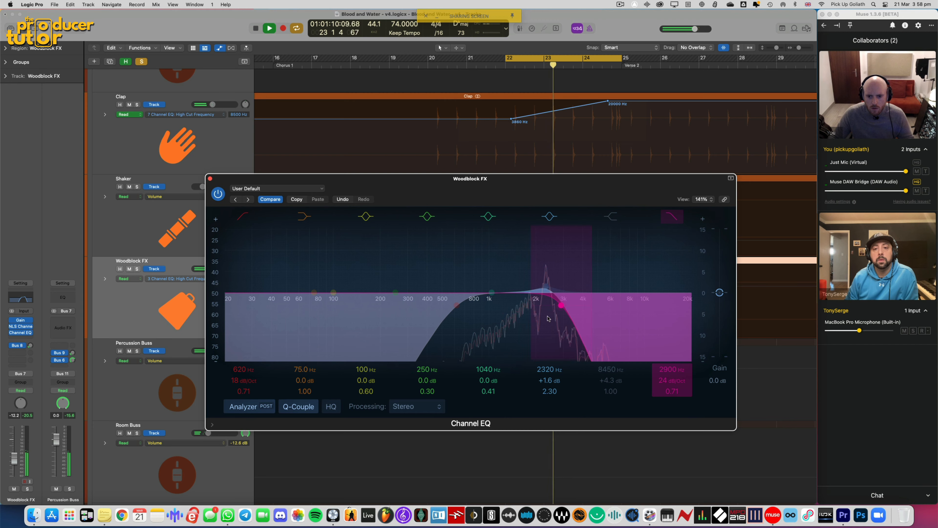
Automate the Woodblock FX high cut to rise from 2900 Hz at about bar 23.5 to 20000 Hz just before bar 25
{"action": "left_click_drag", "start_coordinate": [582, 188], "coordinate": [520, 365]}
{"action": "left_click", "coordinate": [519, 294]}
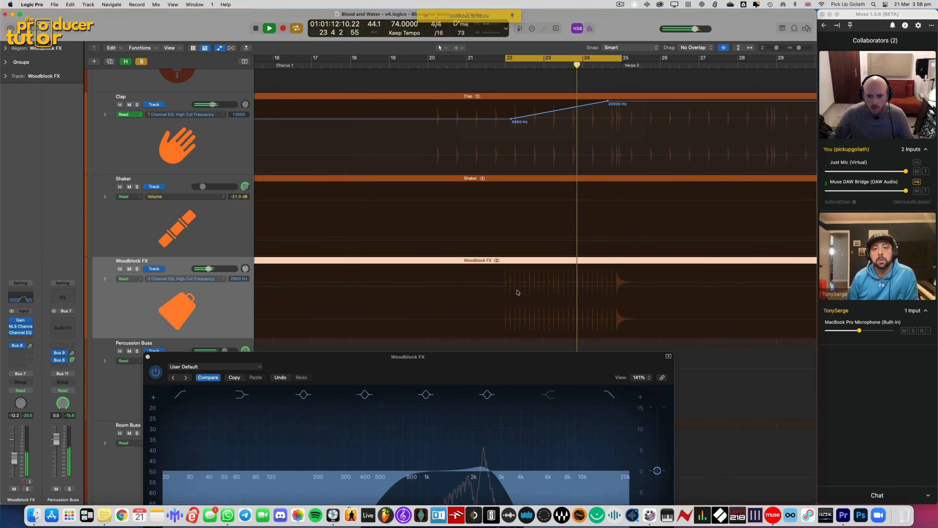
{"action": "left_click", "coordinate": [581, 287]}
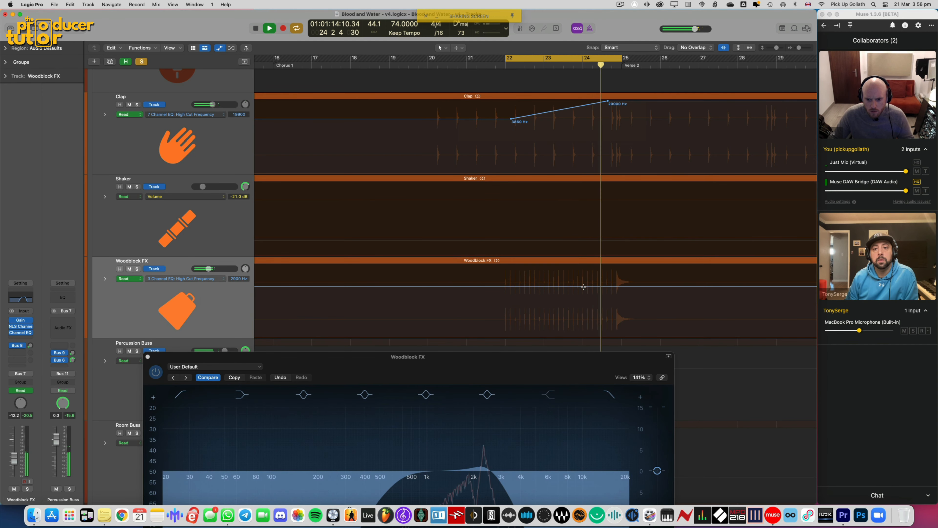
{"action": "left_click_drag", "start_coordinate": [583, 287], "coordinate": [643, 240]}
{"action": "left_click", "coordinate": [619, 288]}
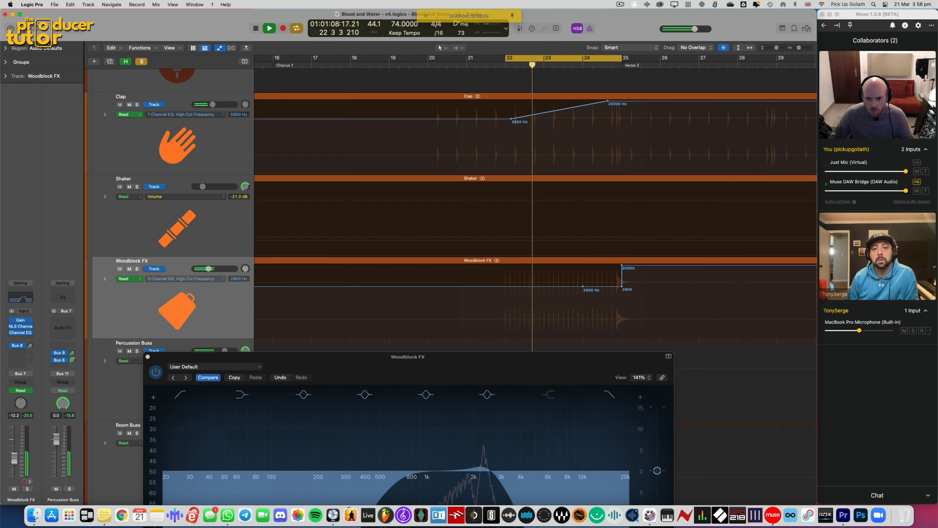
{"action": "left_click", "coordinate": [622, 286]}
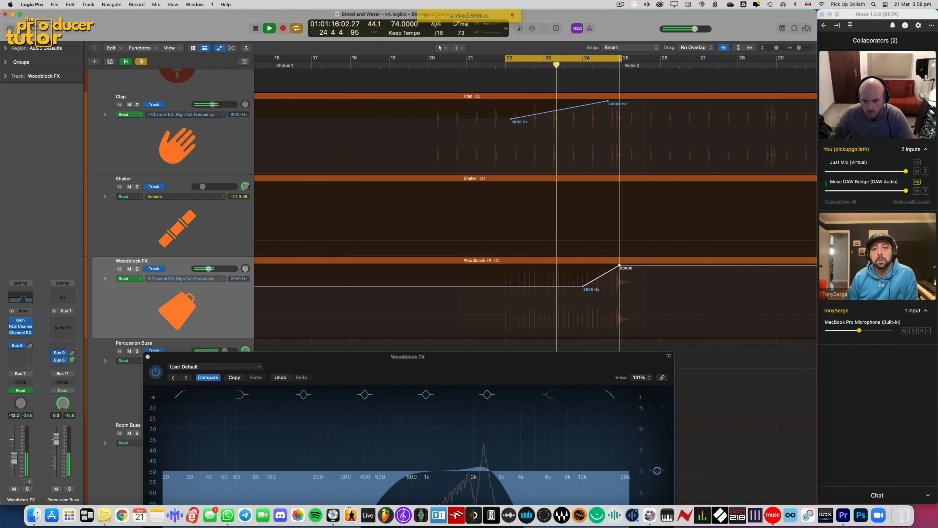
{"action": "left_click_drag", "start_coordinate": [622, 266], "coordinate": [562, 286]}
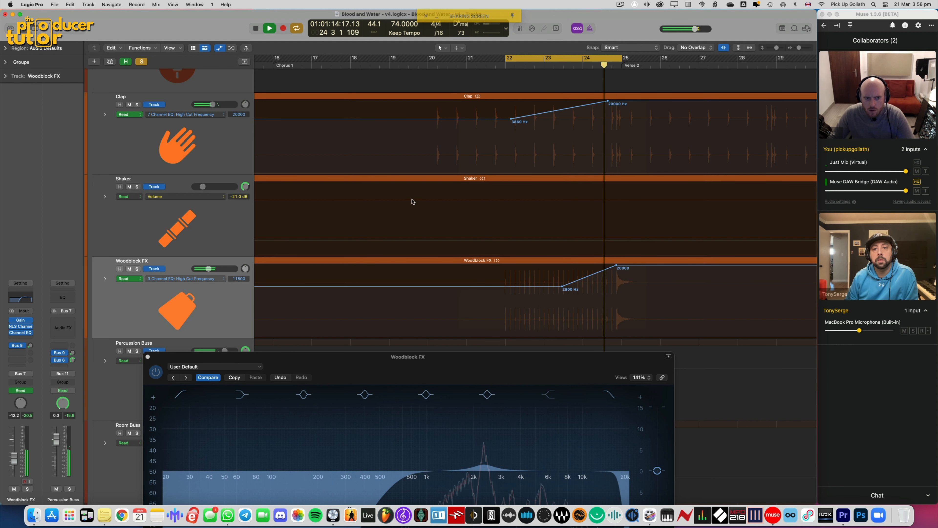
Replay the full mix from partway through bar 18 and close the Woodblock FX EQ
{"action": "left_click", "coordinate": [374, 67]}
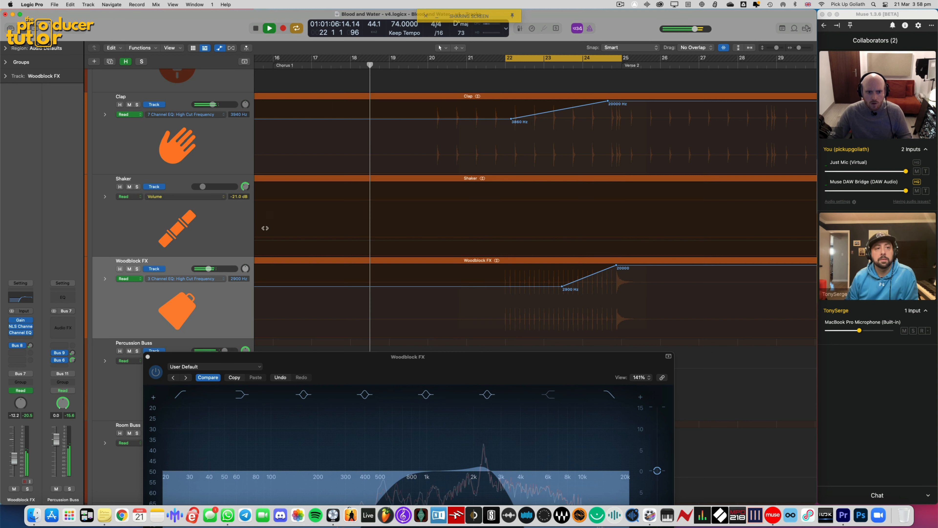
{"action": "left_click", "coordinate": [148, 357]}
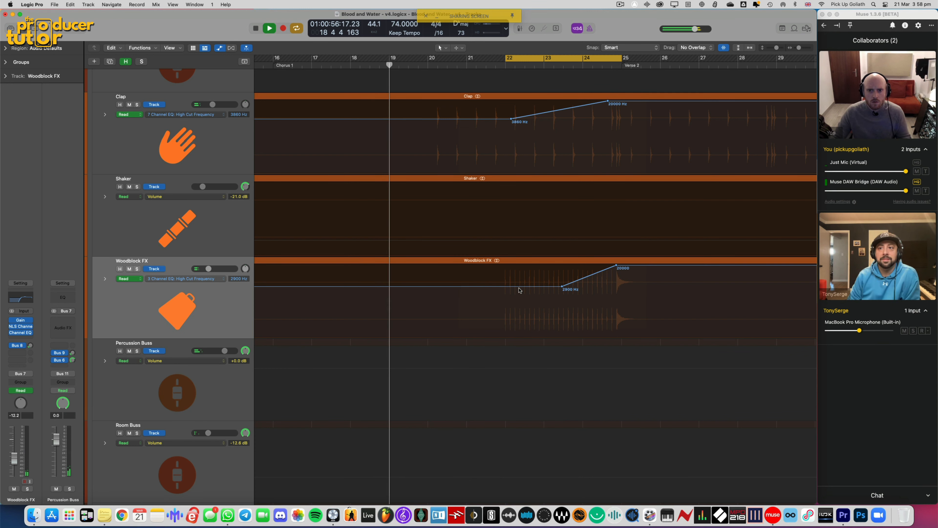
Turn off cycling and play the mix past the percussion high-cut automation into the start of Verse 2, stopping partway through bar 25
{"action": "key", "text": "c"}
{"action": "key", "text": "super+Up"}
{"action": "key", "text": "super+Up"}
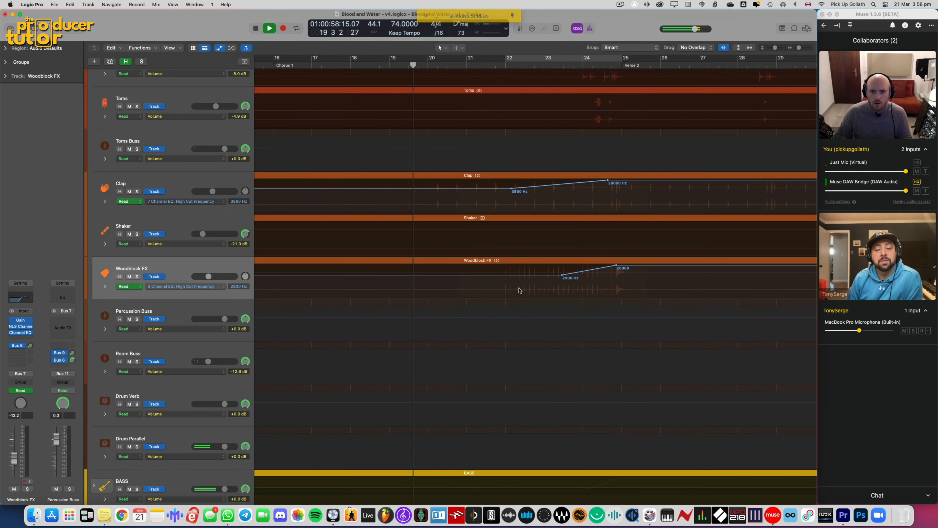
{"action": "key", "text": "super+Up"}
{"action": "key", "text": "super+Up"}
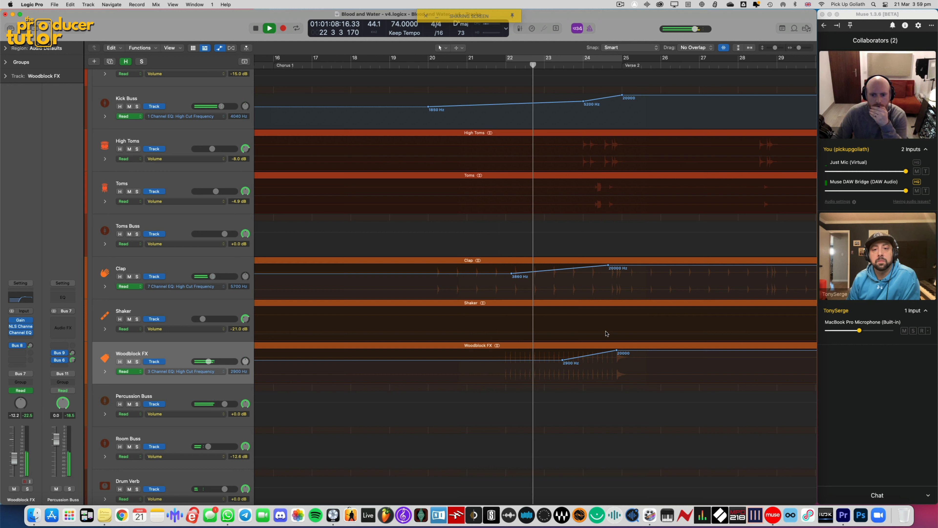
{"action": "left_click", "coordinate": [185, 353]}
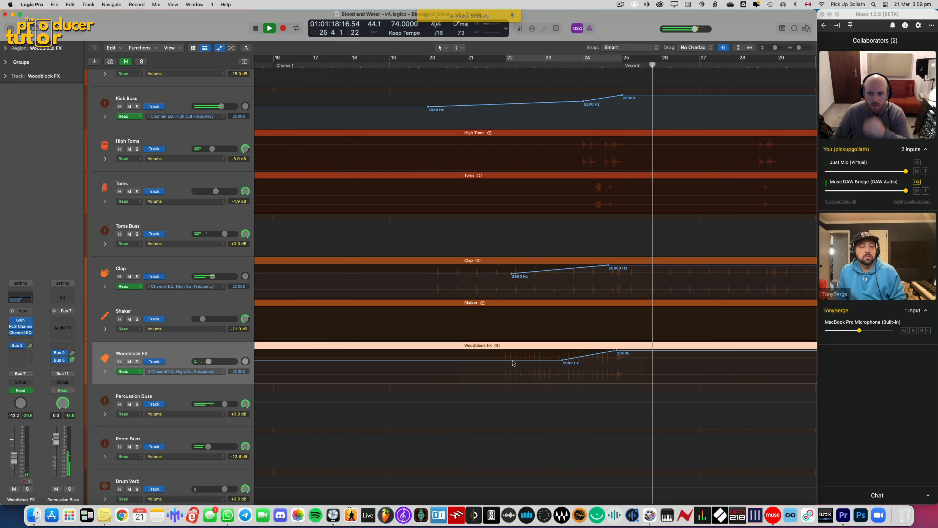
{"action": "scroll", "coordinate": [514, 362], "scroll_direction": "right", "scroll_amount": 4}
{"action": "key", "text": "space"}
Hide the track automation so the plain regions of the whole arrangement are shown, from Intro to Outro
{"action": "key", "text": "super+Left"}
{"action": "key", "text": "super+Left"}
{"action": "key", "text": "super+Up"}
{"action": "key", "text": "super+Up"}
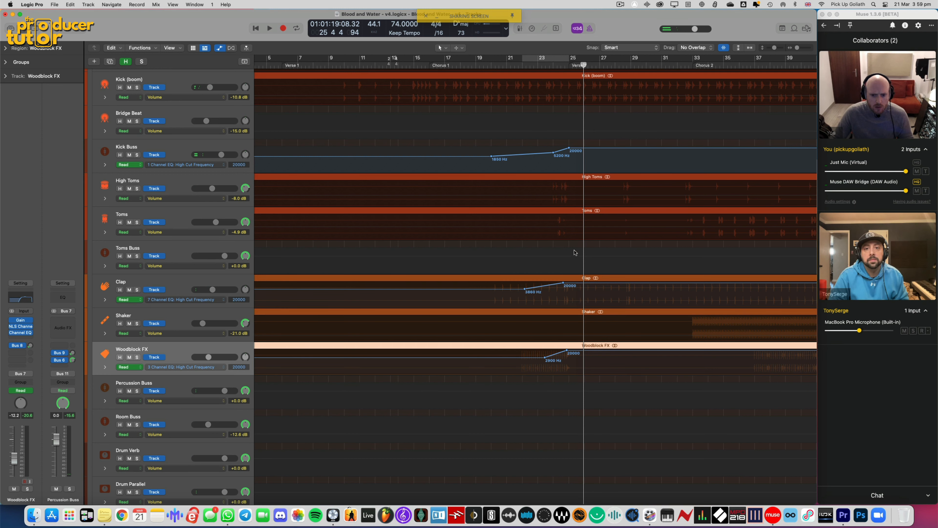
{"action": "key", "text": "a"}
{"action": "key", "text": "super+Left"}
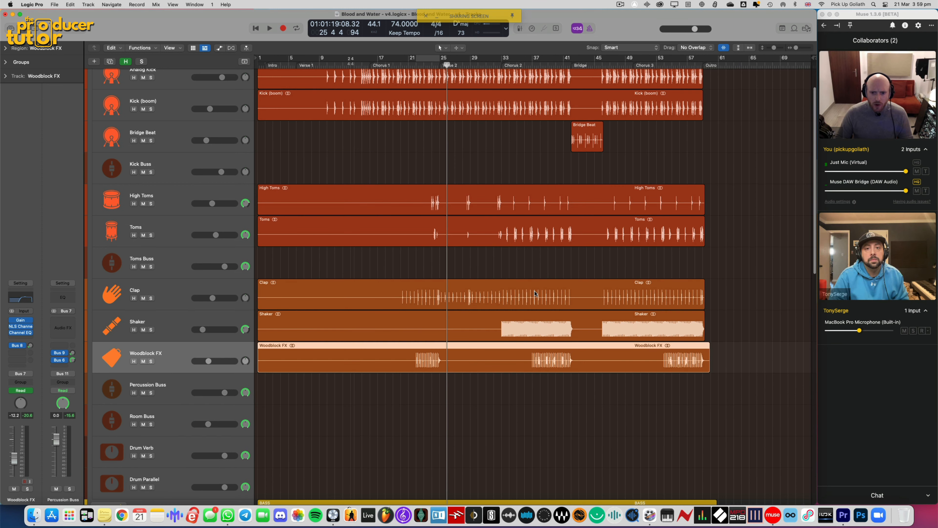
{"action": "key", "text": "super+Up"}
{"action": "key", "text": "super+Up"}
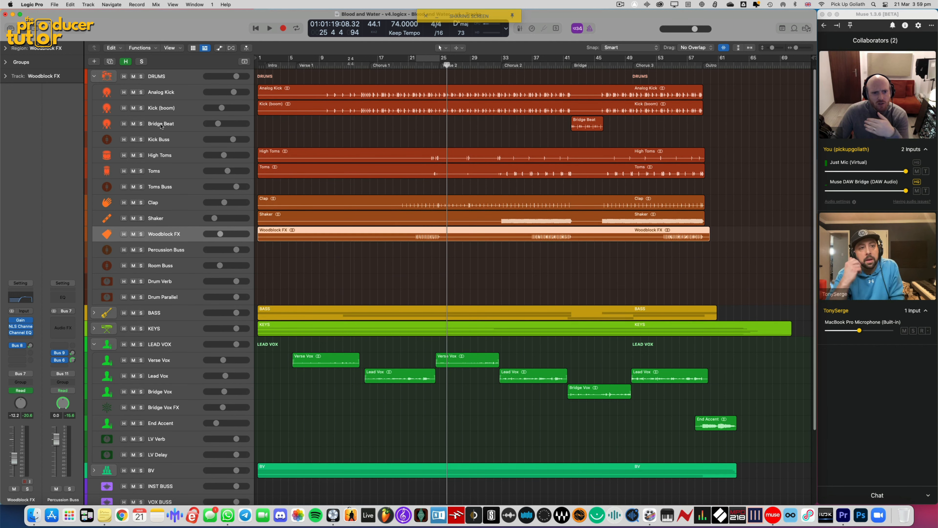
Collapse the DRUMS and LEAD VOX track stacks so only the main groups and busses are listed
{"action": "left_click", "coordinate": [93, 76]}
{"action": "left_click", "coordinate": [94, 123]}
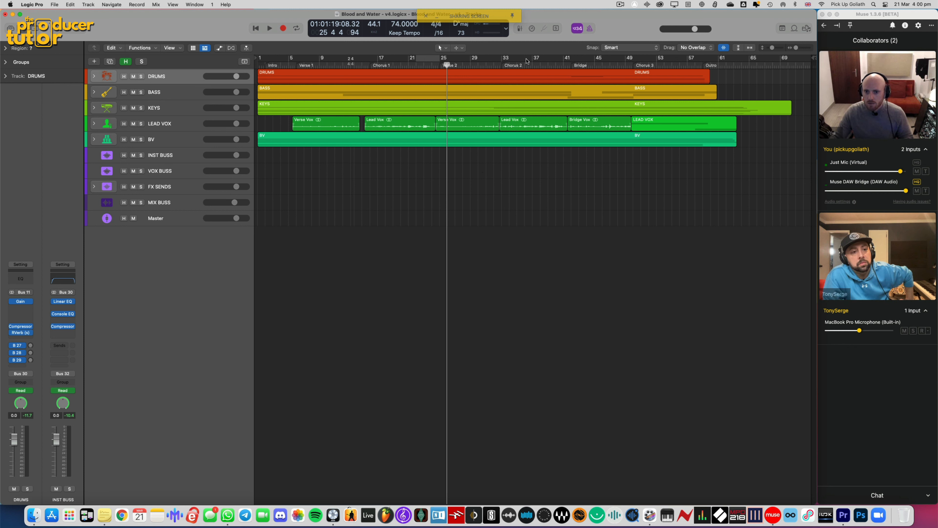
{"action": "key", "text": "z"}
{"action": "key", "text": "z"}
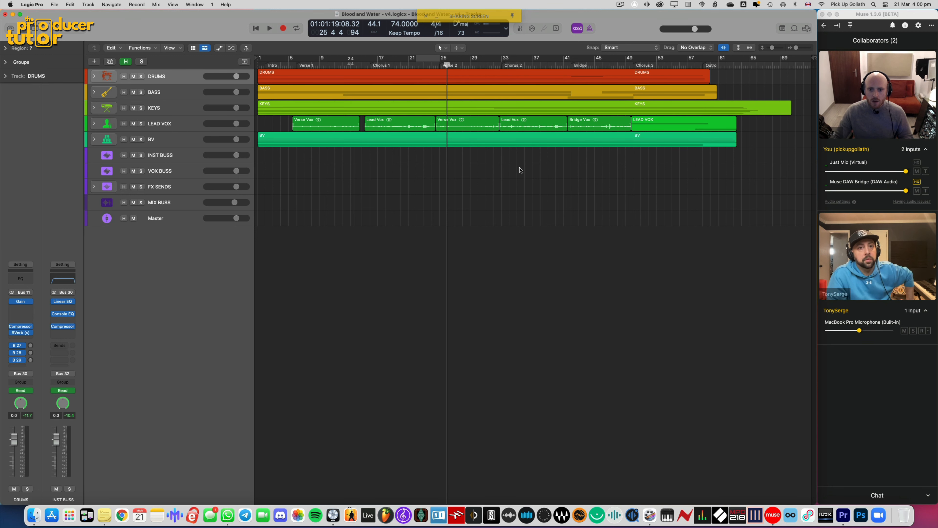